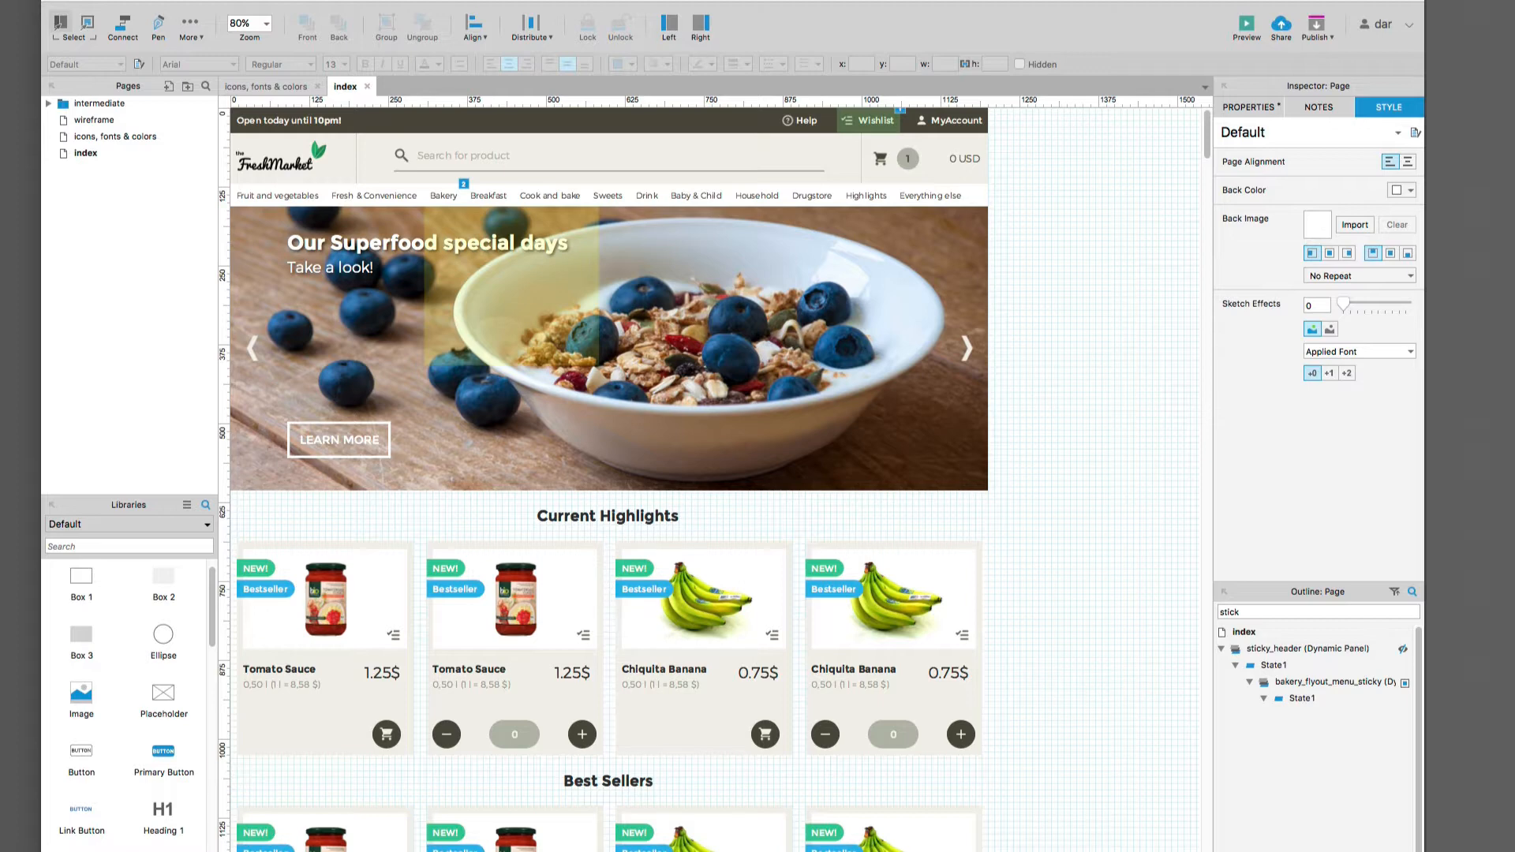
Step: Switch to the browser preview of the index page, dismiss the translation prompt and move the browser window slightly up
scroll(979, 448, down, 6)
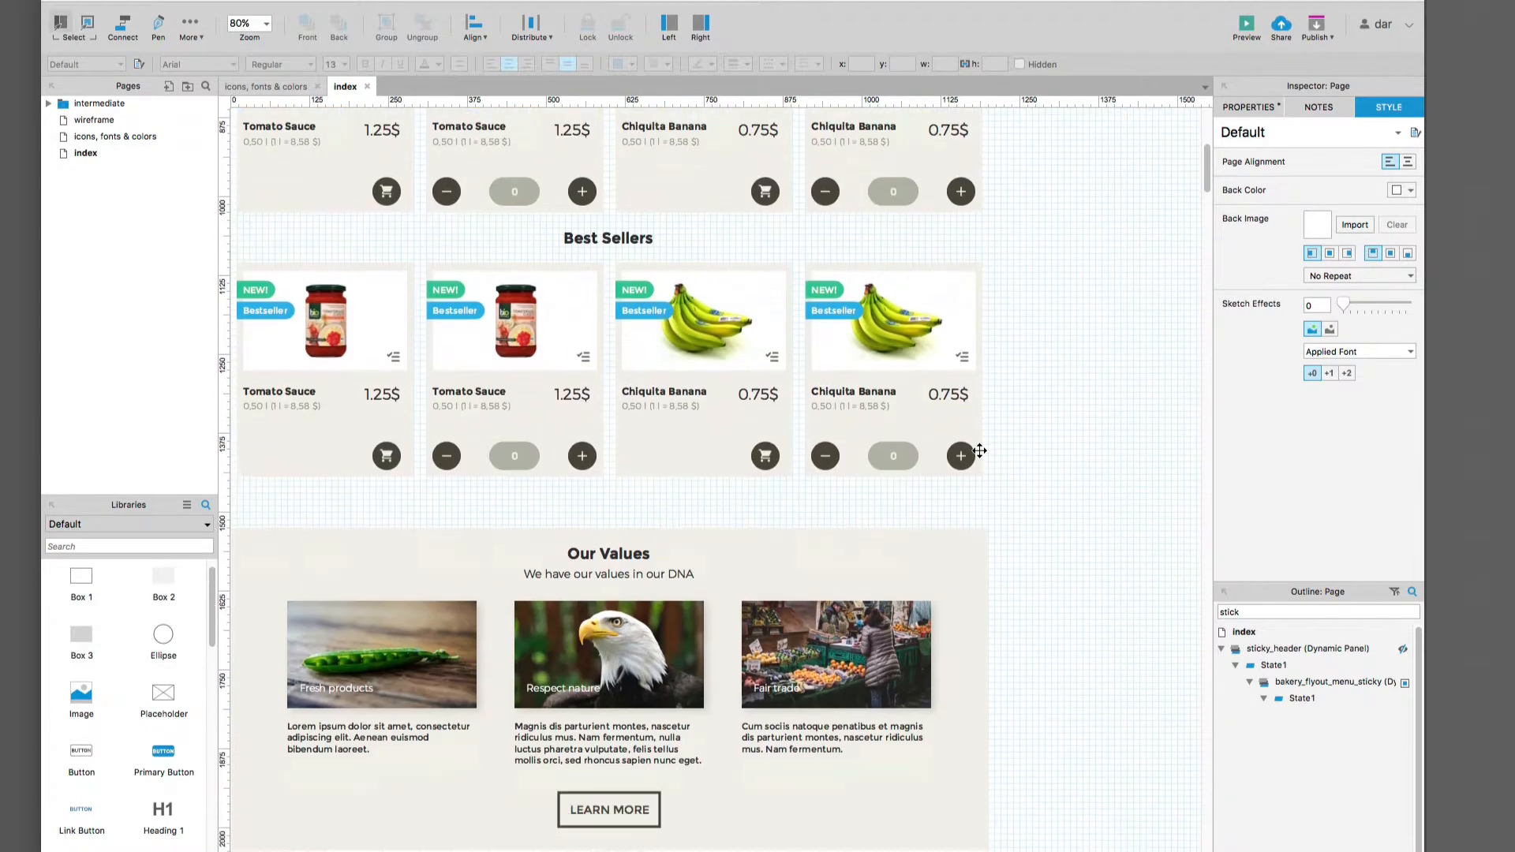
scroll(979, 448, up, 4)
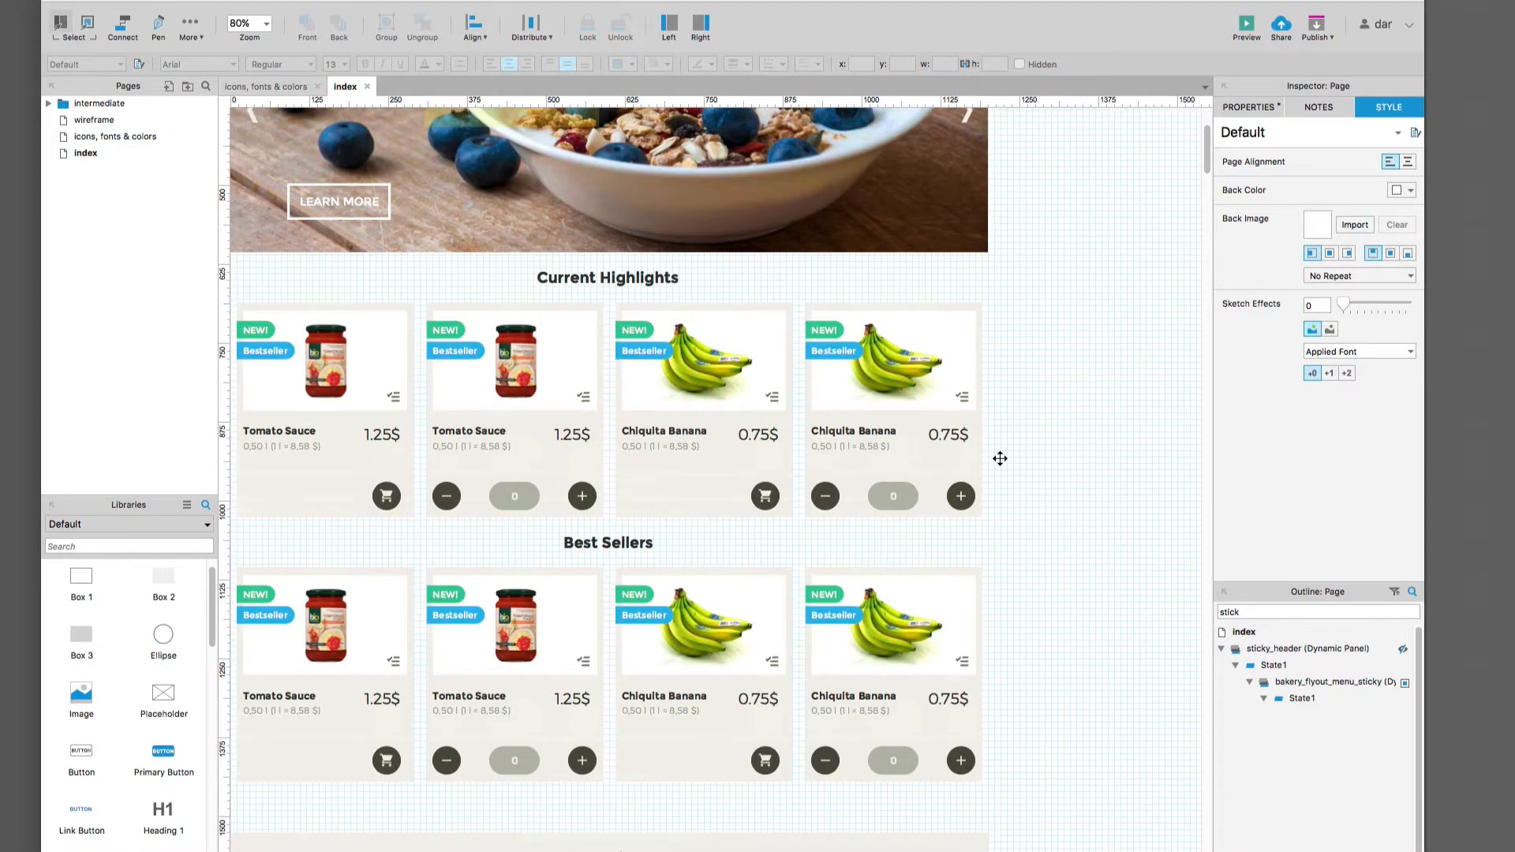
key(super+Tab)
key(super+Tab)
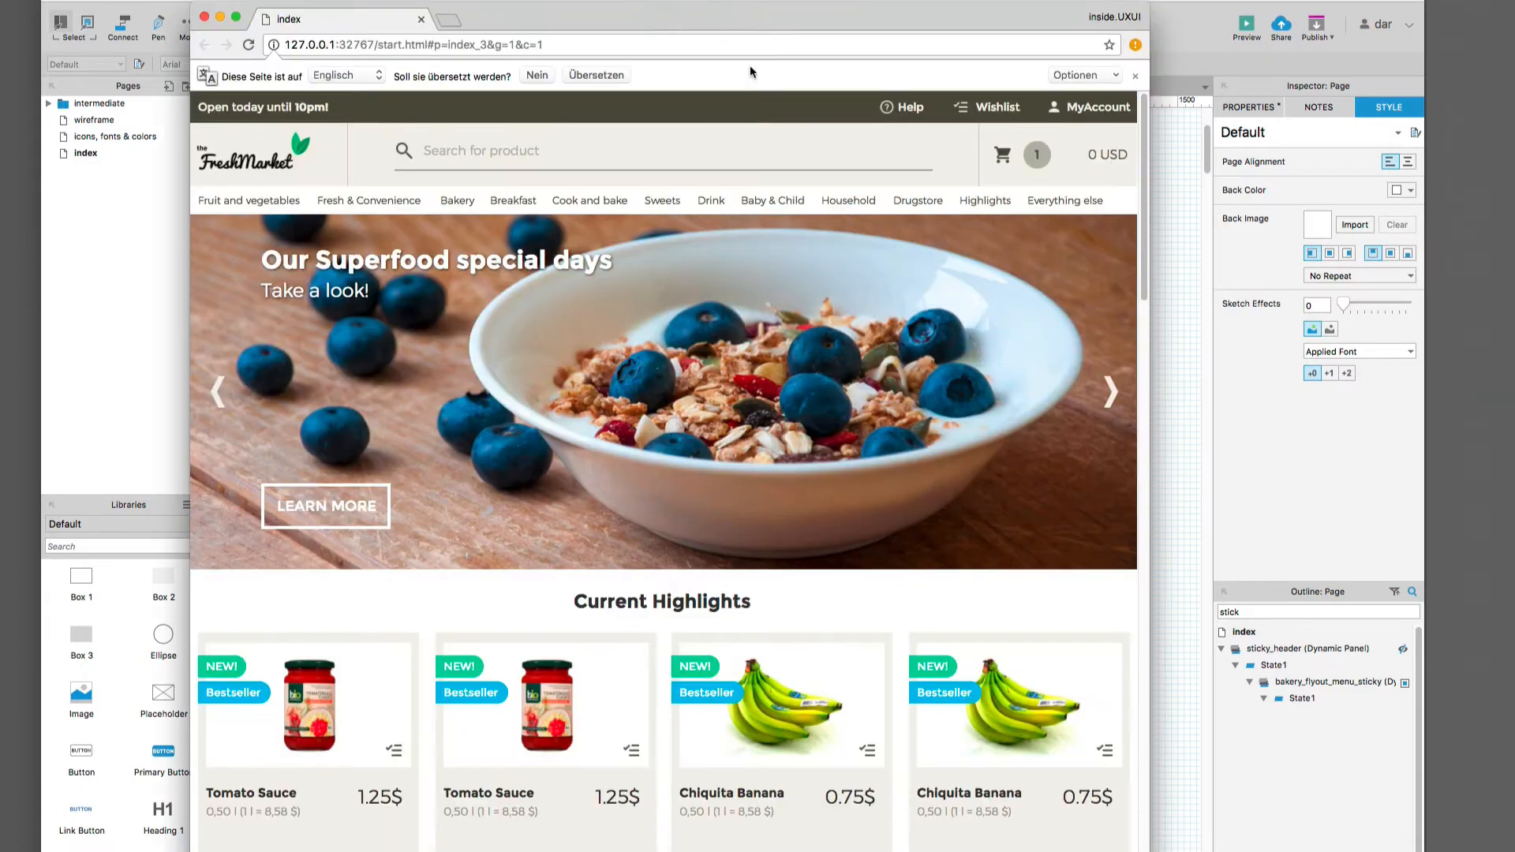
click(1135, 76)
drag(1043, 22, 1063, 5)
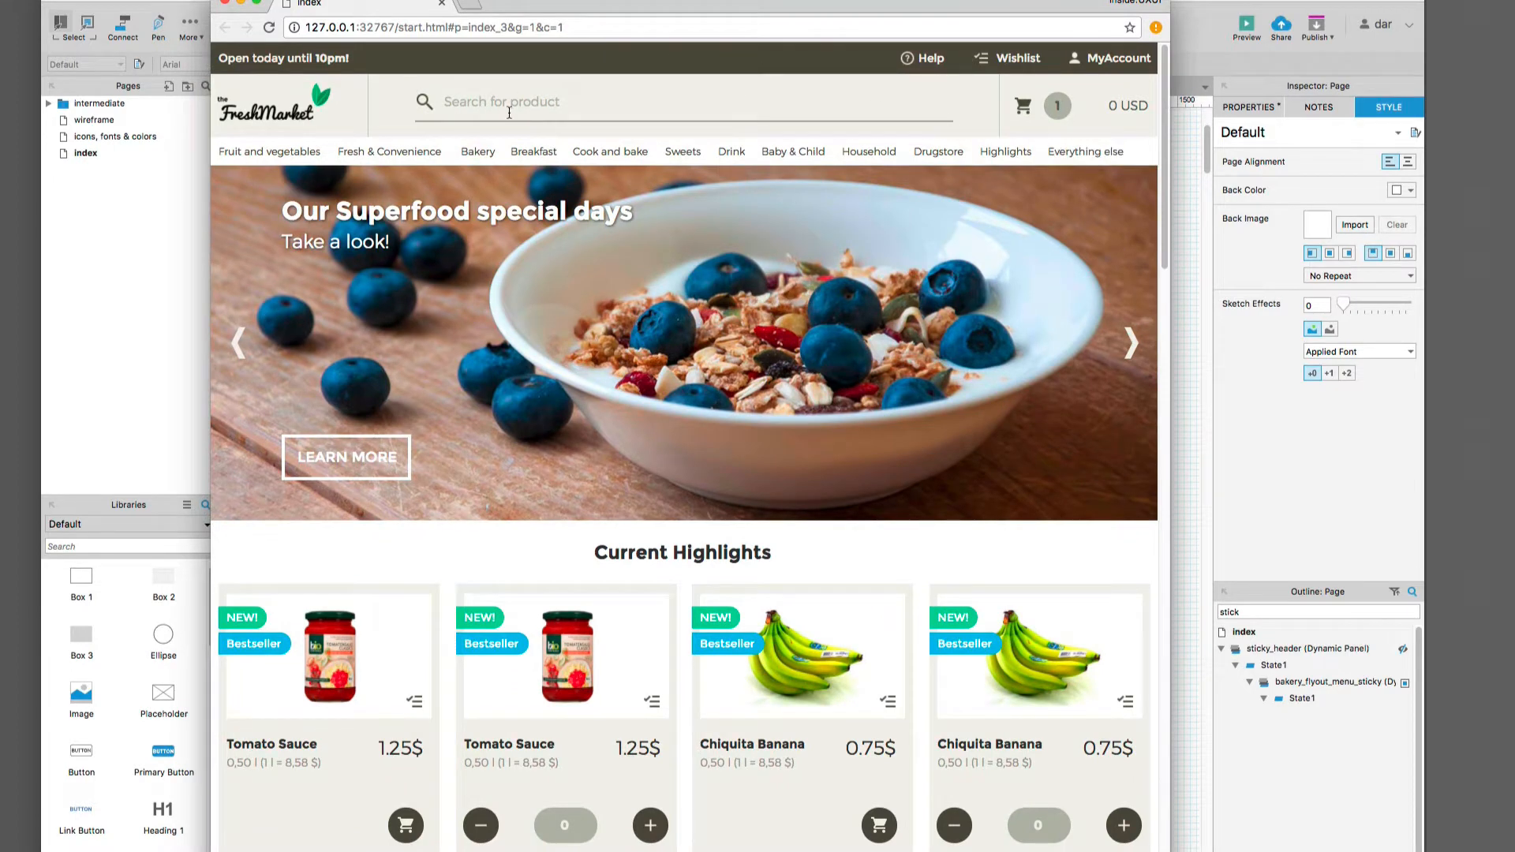
Step: Examine the FreshMarket prototype preview, from the header and search field through the product sections down to the map and footer
mouse_move(338, 157)
click(574, 98)
scroll(778, 364, down, 3)
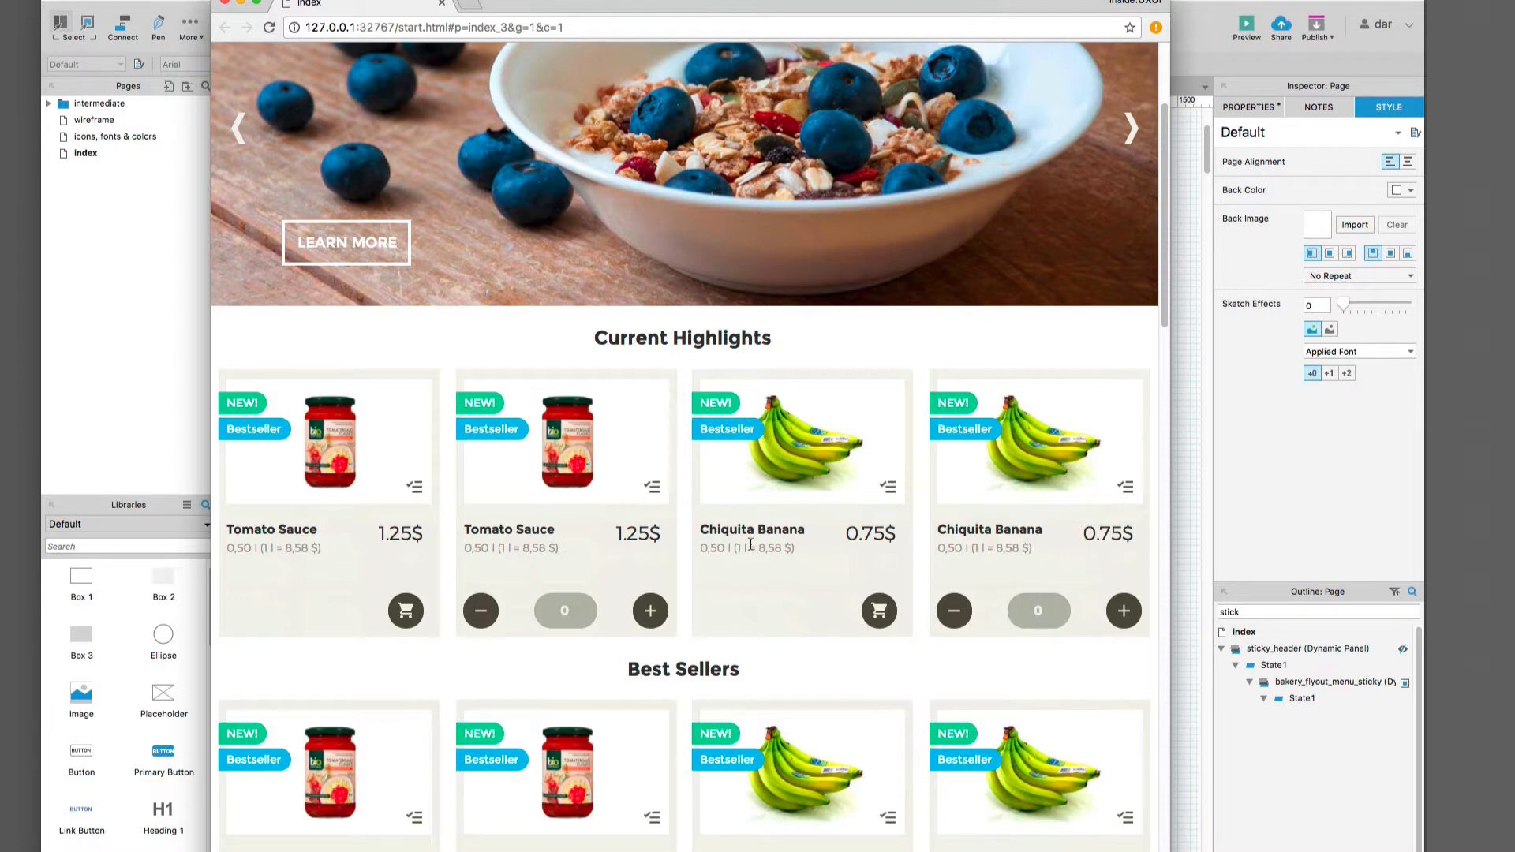
scroll(737, 581, down, 12)
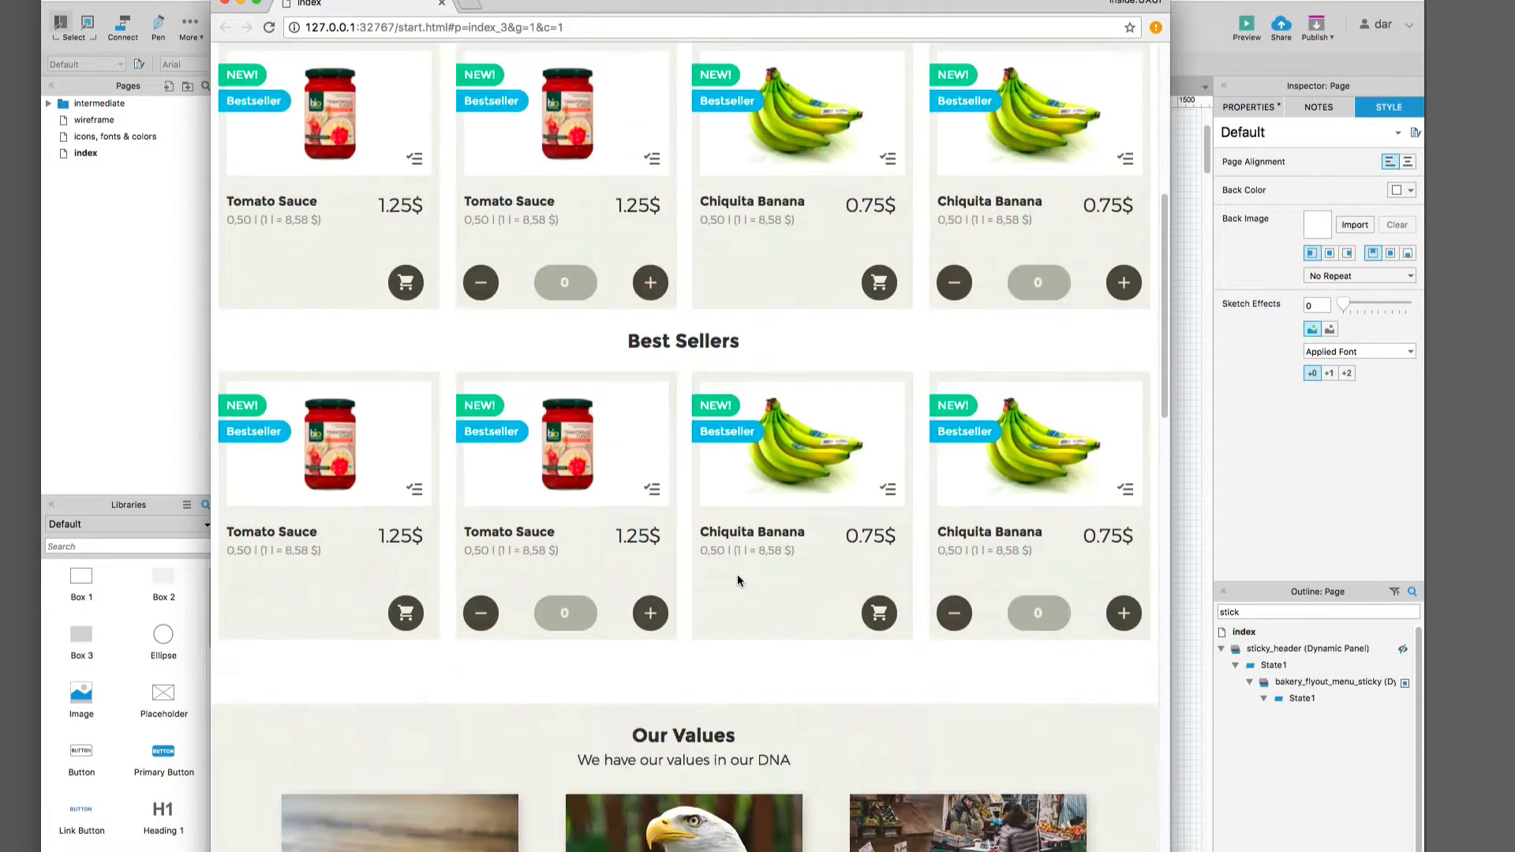
scroll(737, 581, down, 6)
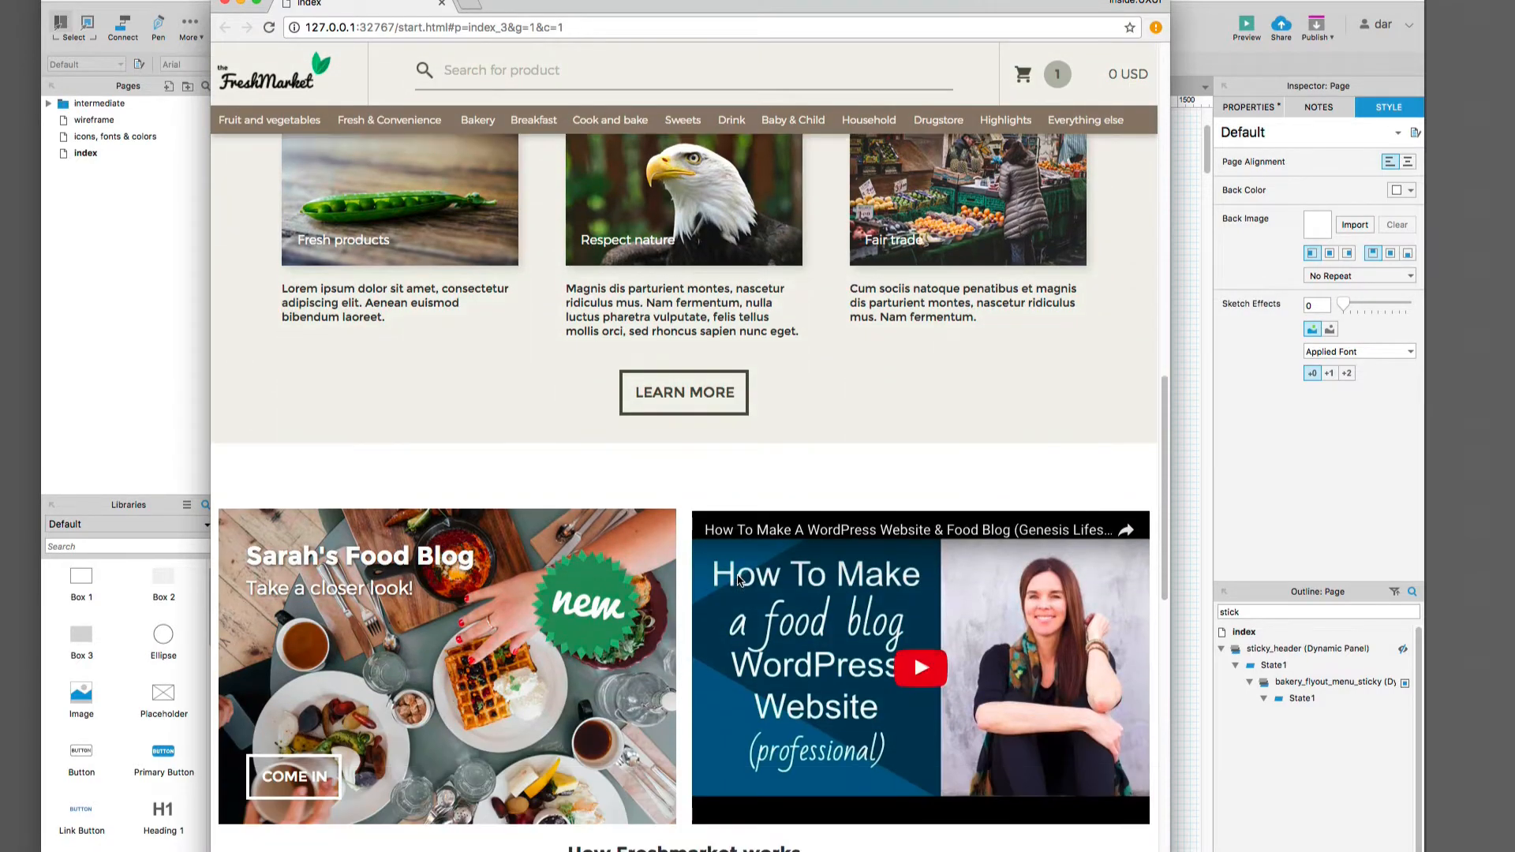
scroll(739, 581, down, 2)
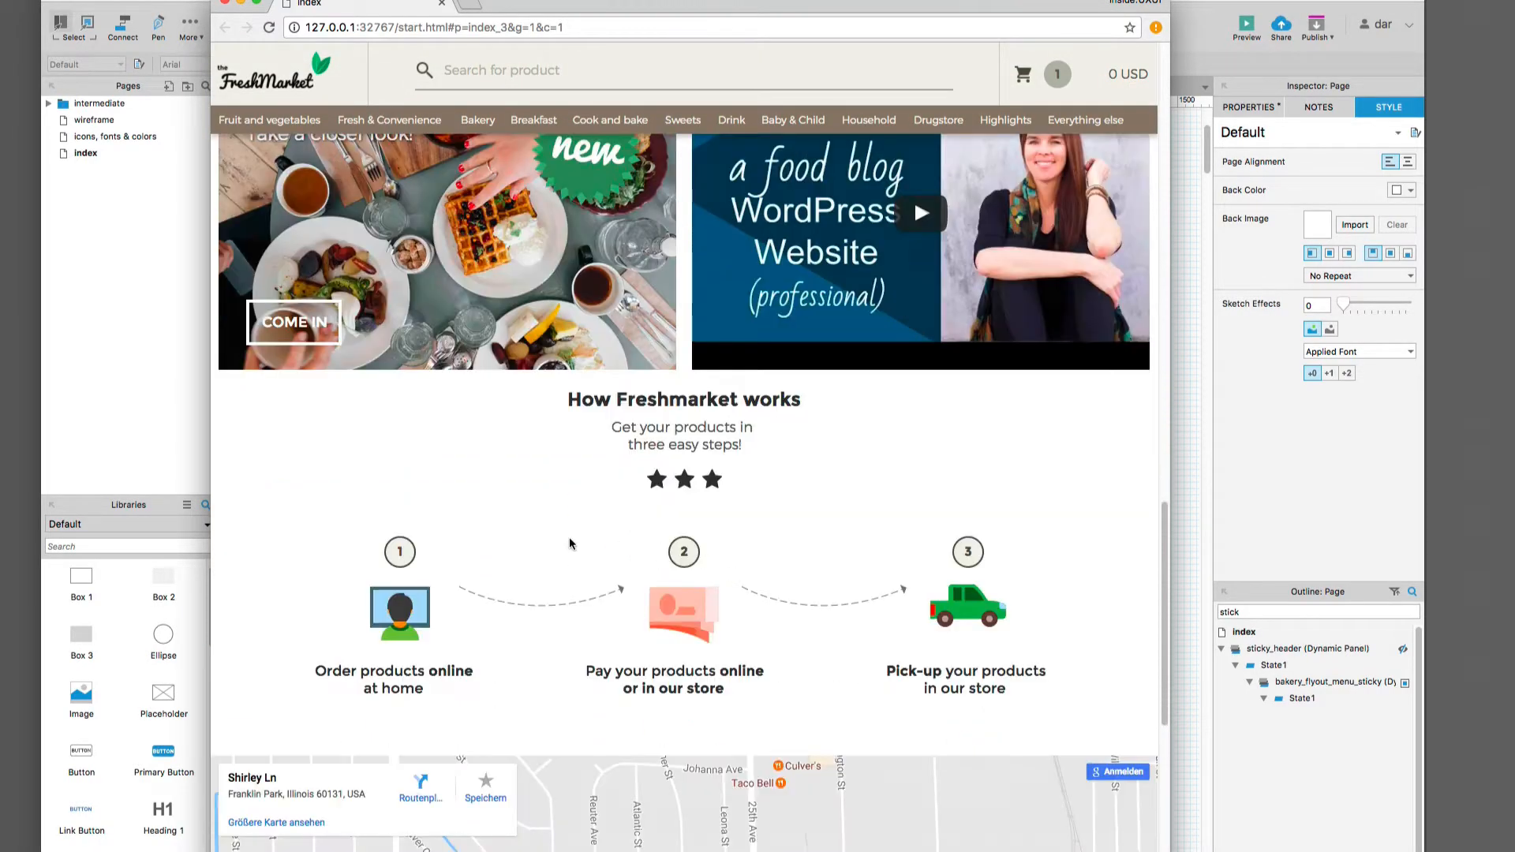
scroll(827, 593, down, 3)
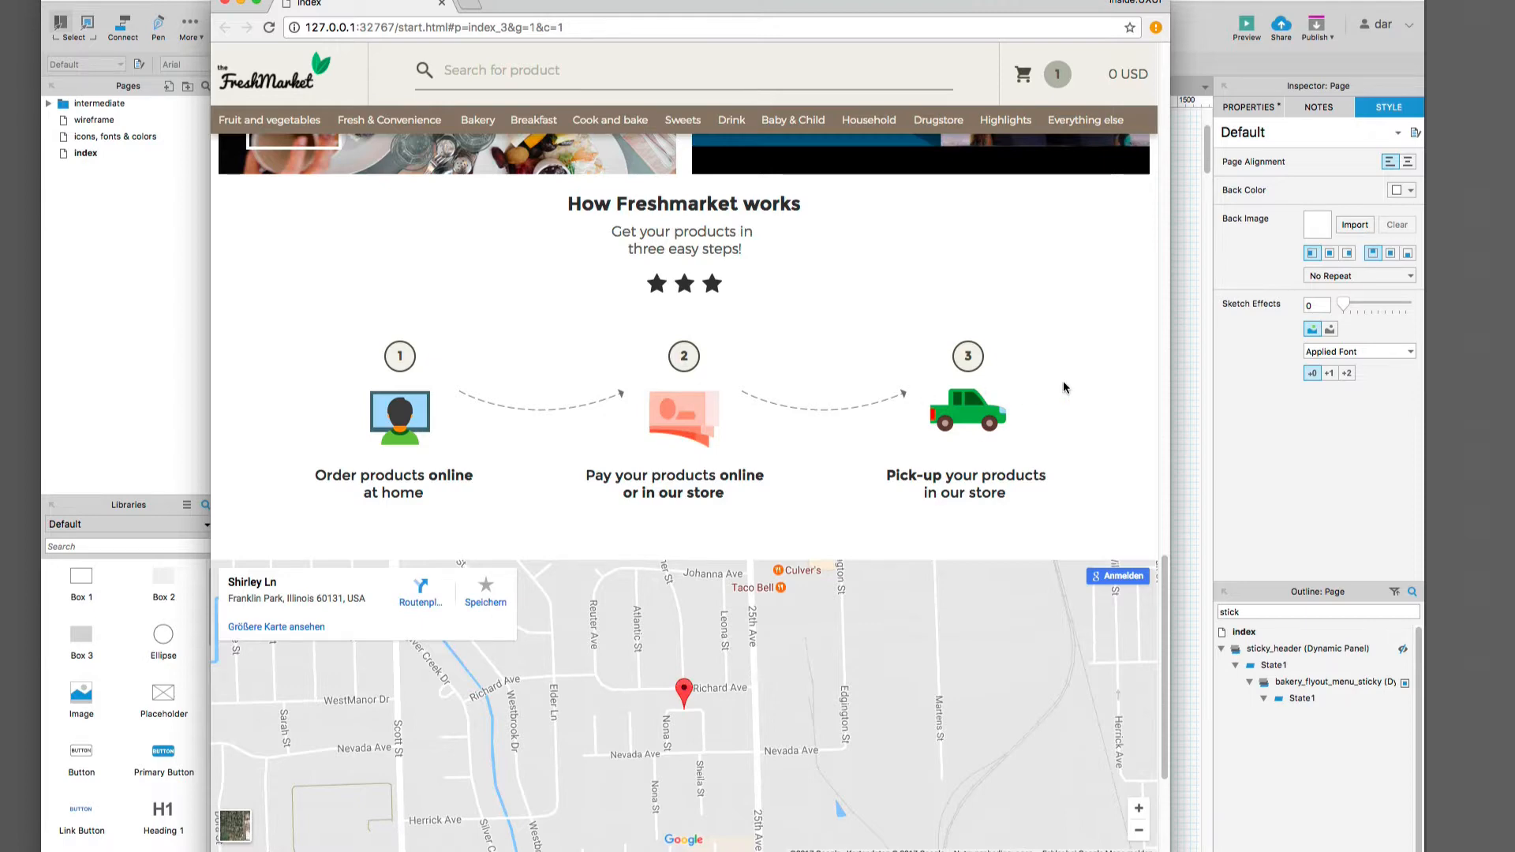
scroll(1065, 381, down, 1)
scroll(1067, 383, down, 3)
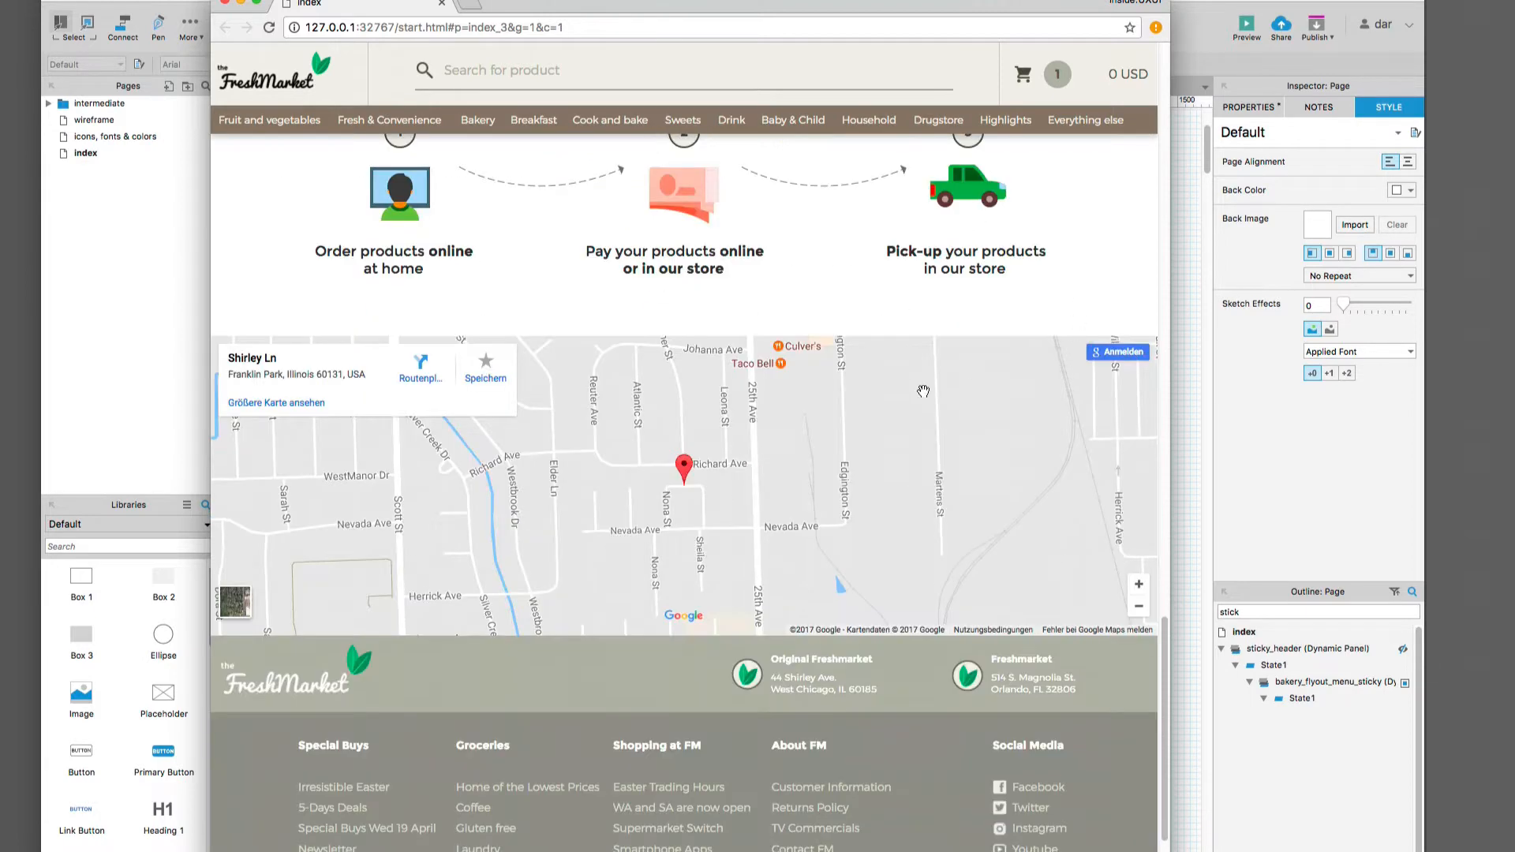
scroll(833, 477, up, 3)
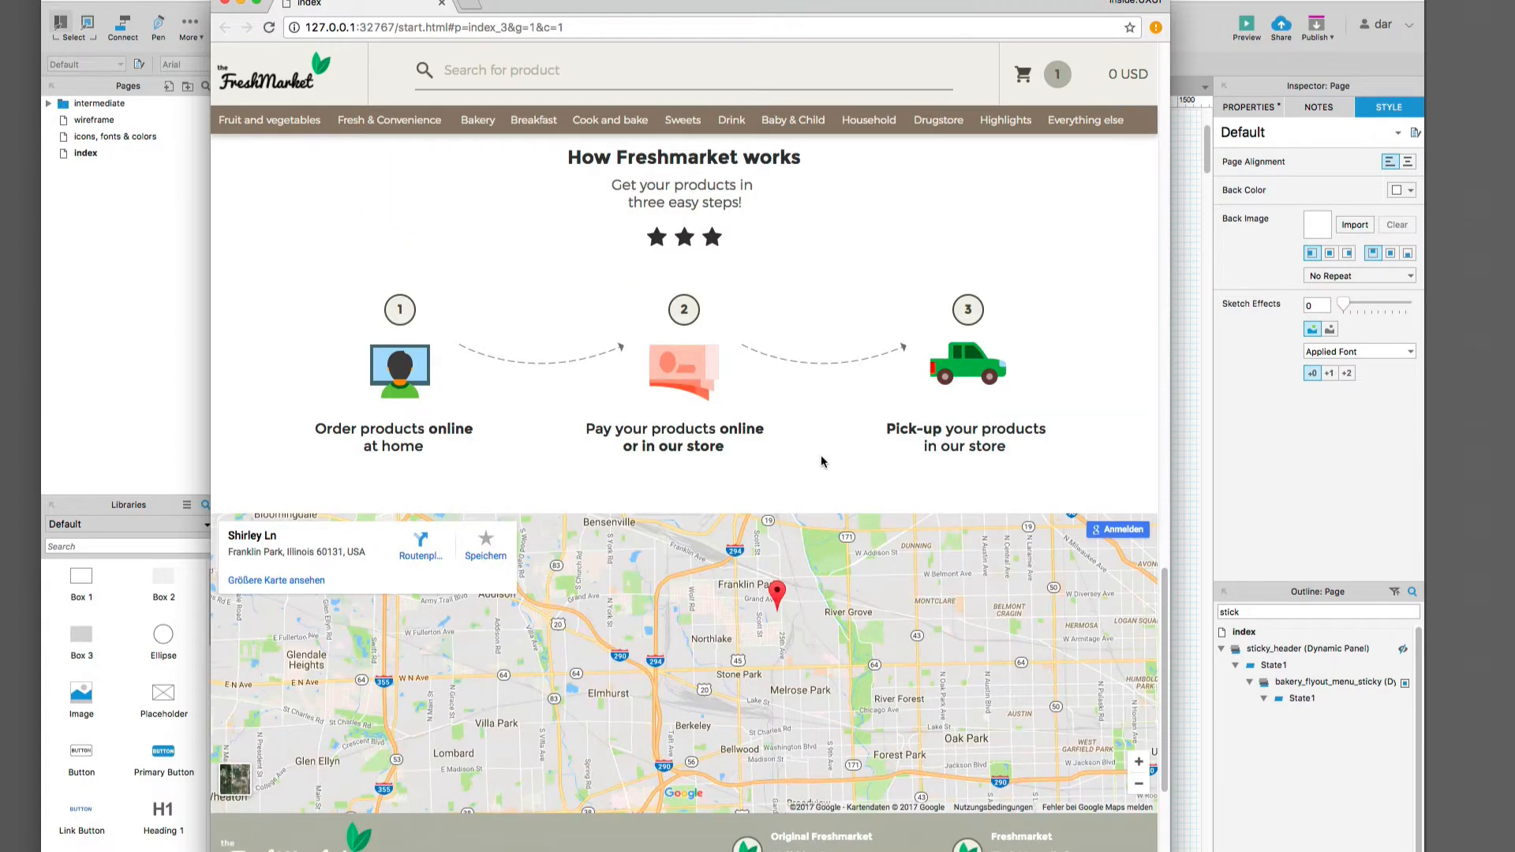
scroll(821, 462, up, 5)
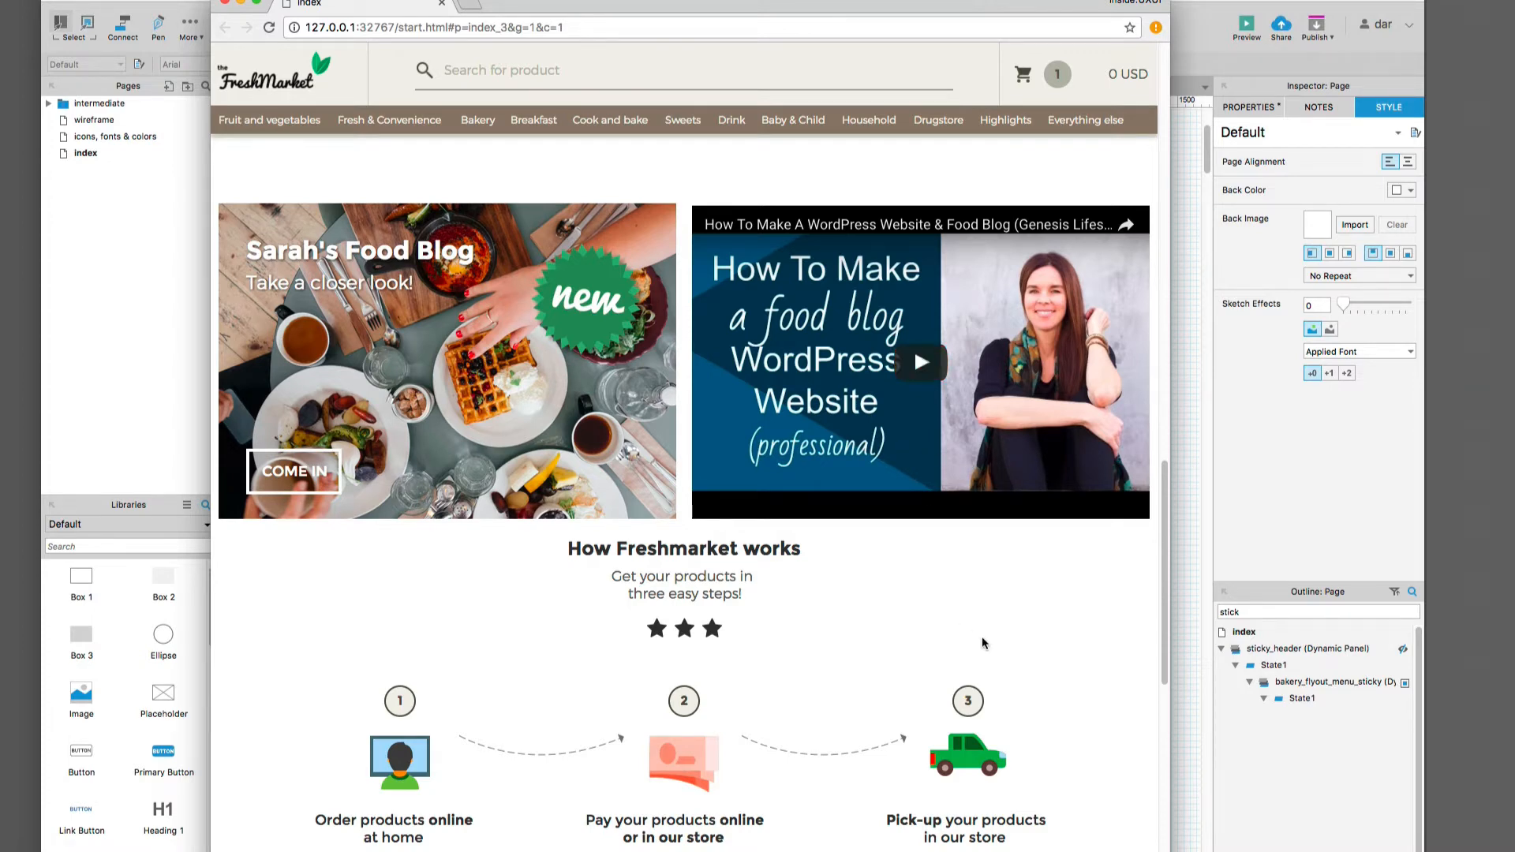
Step: Switch back to Axure RP and inspect the external Google Maps hyperlink of the inline frame above the footer
click(1180, 652)
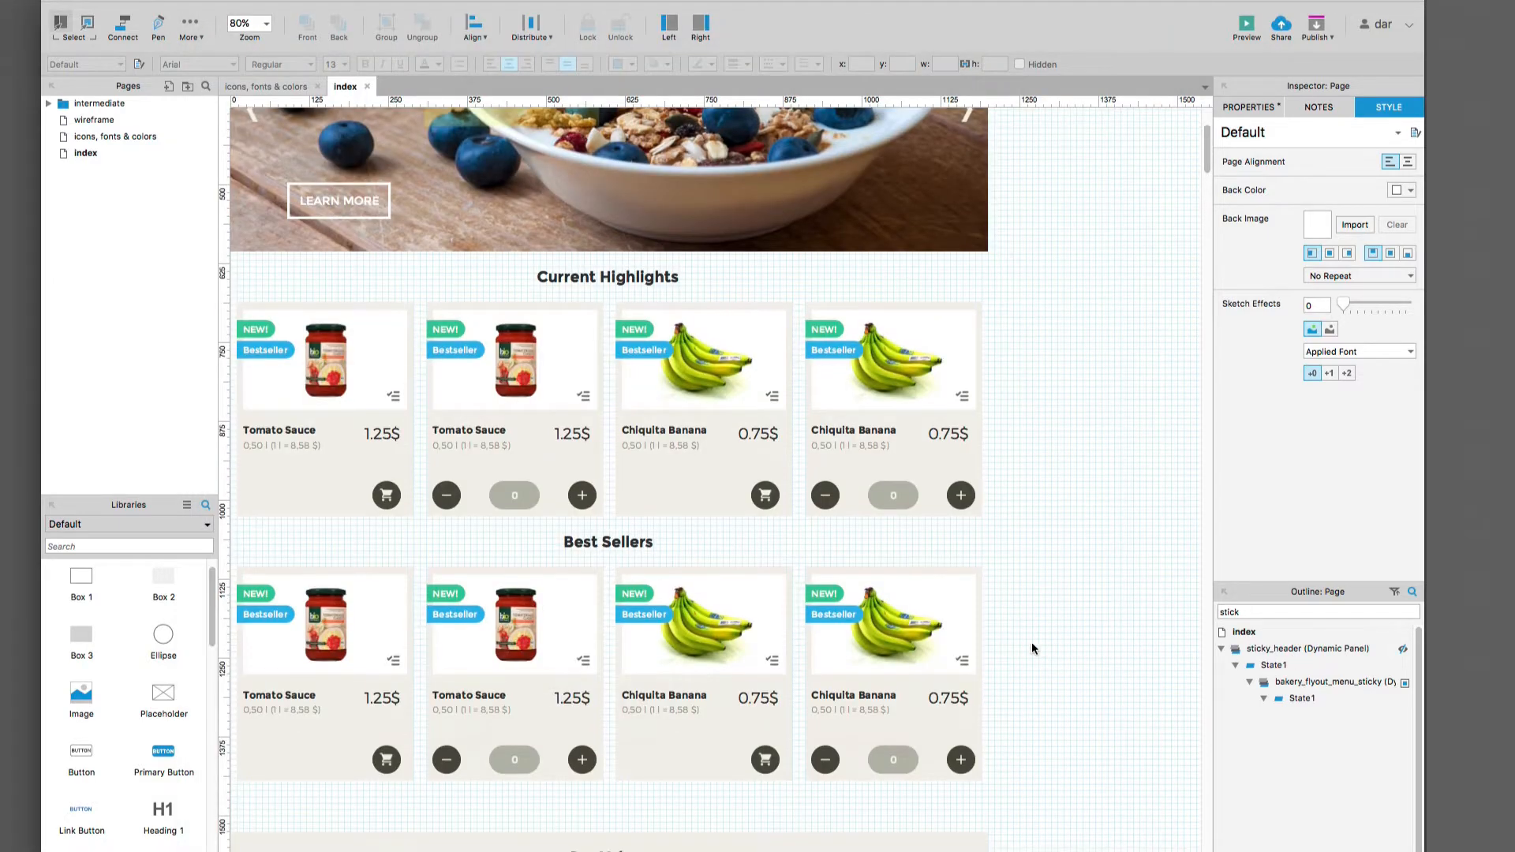
scroll(1025, 641, down, 10)
scroll(1024, 640, down, 8)
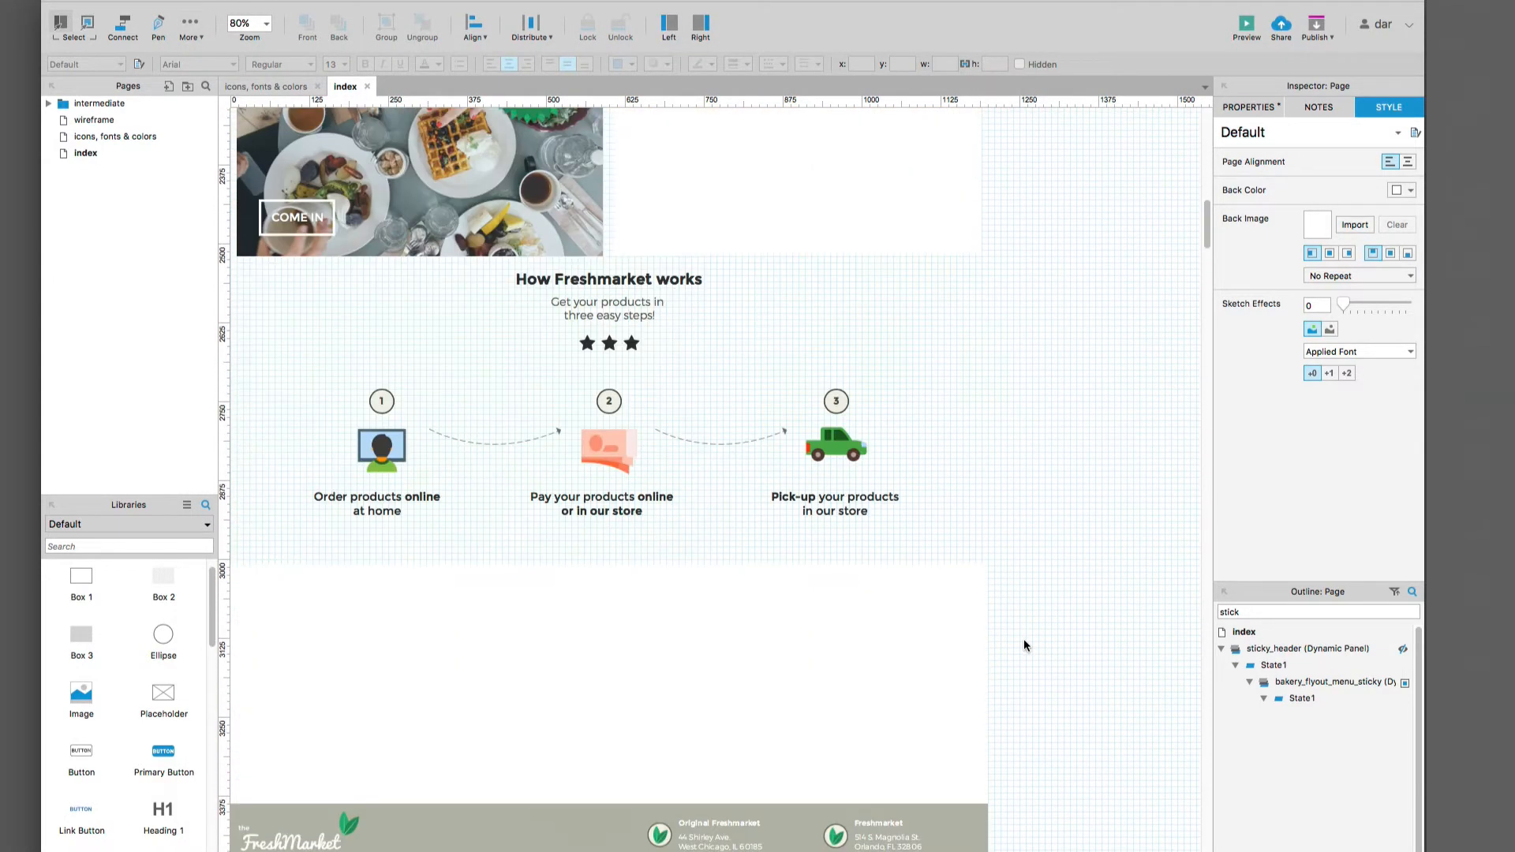
double_click(898, 655)
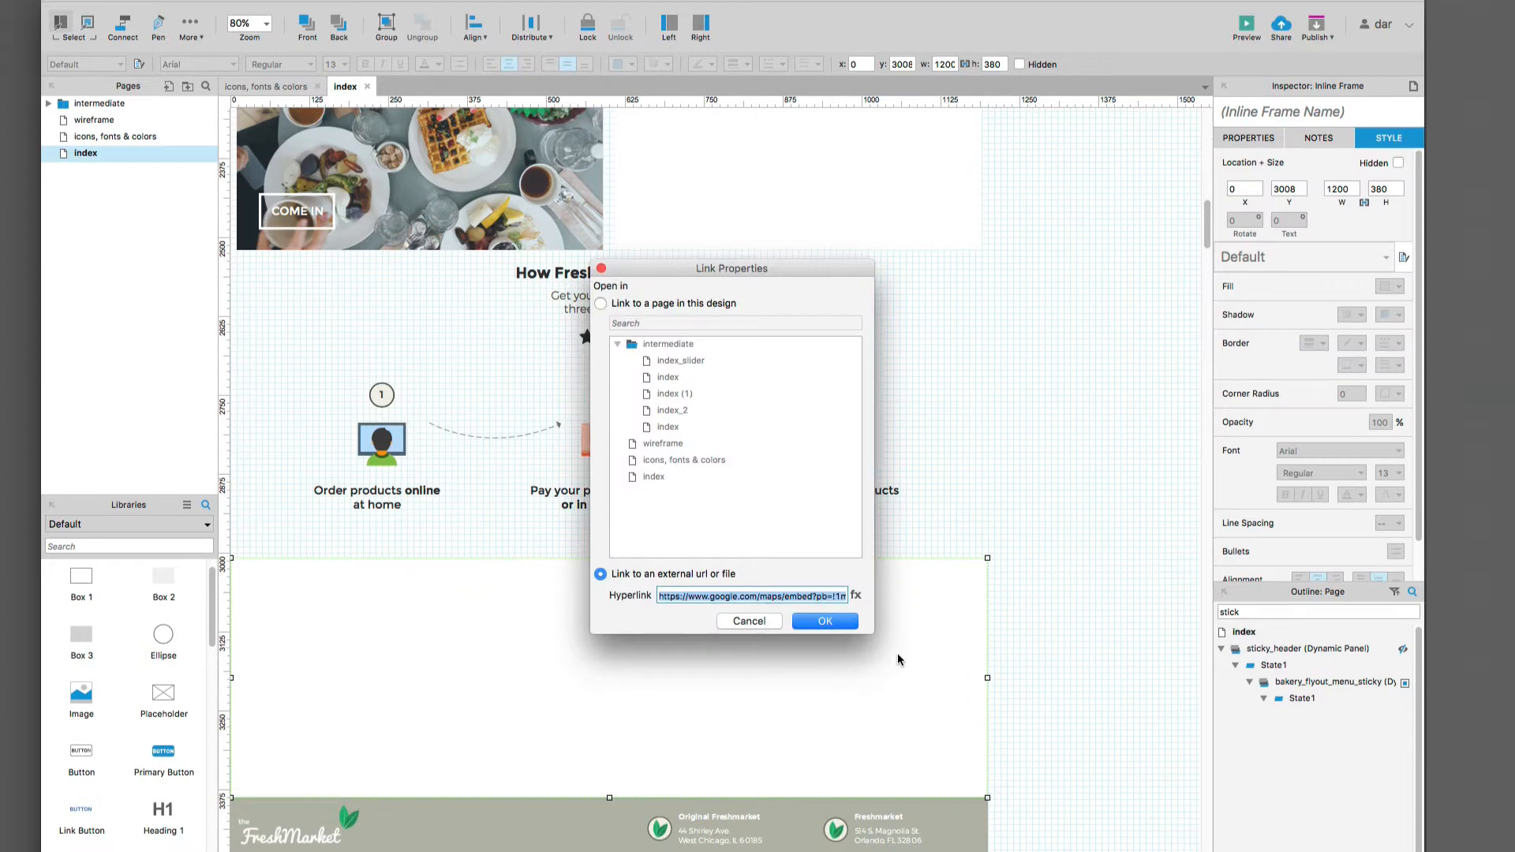
click(695, 596)
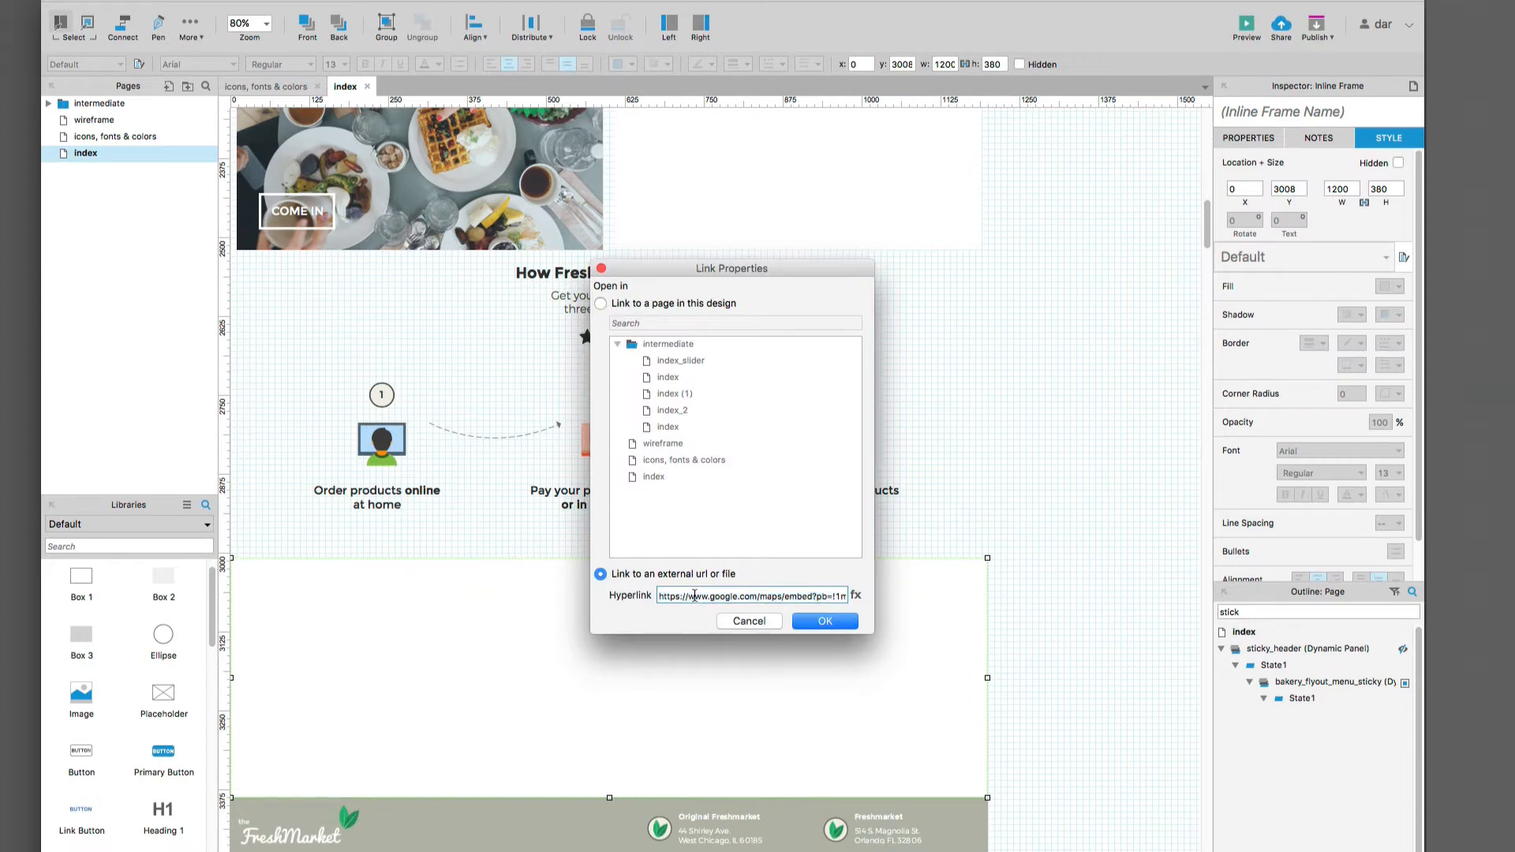
drag(694, 596, 608, 600)
click(824, 595)
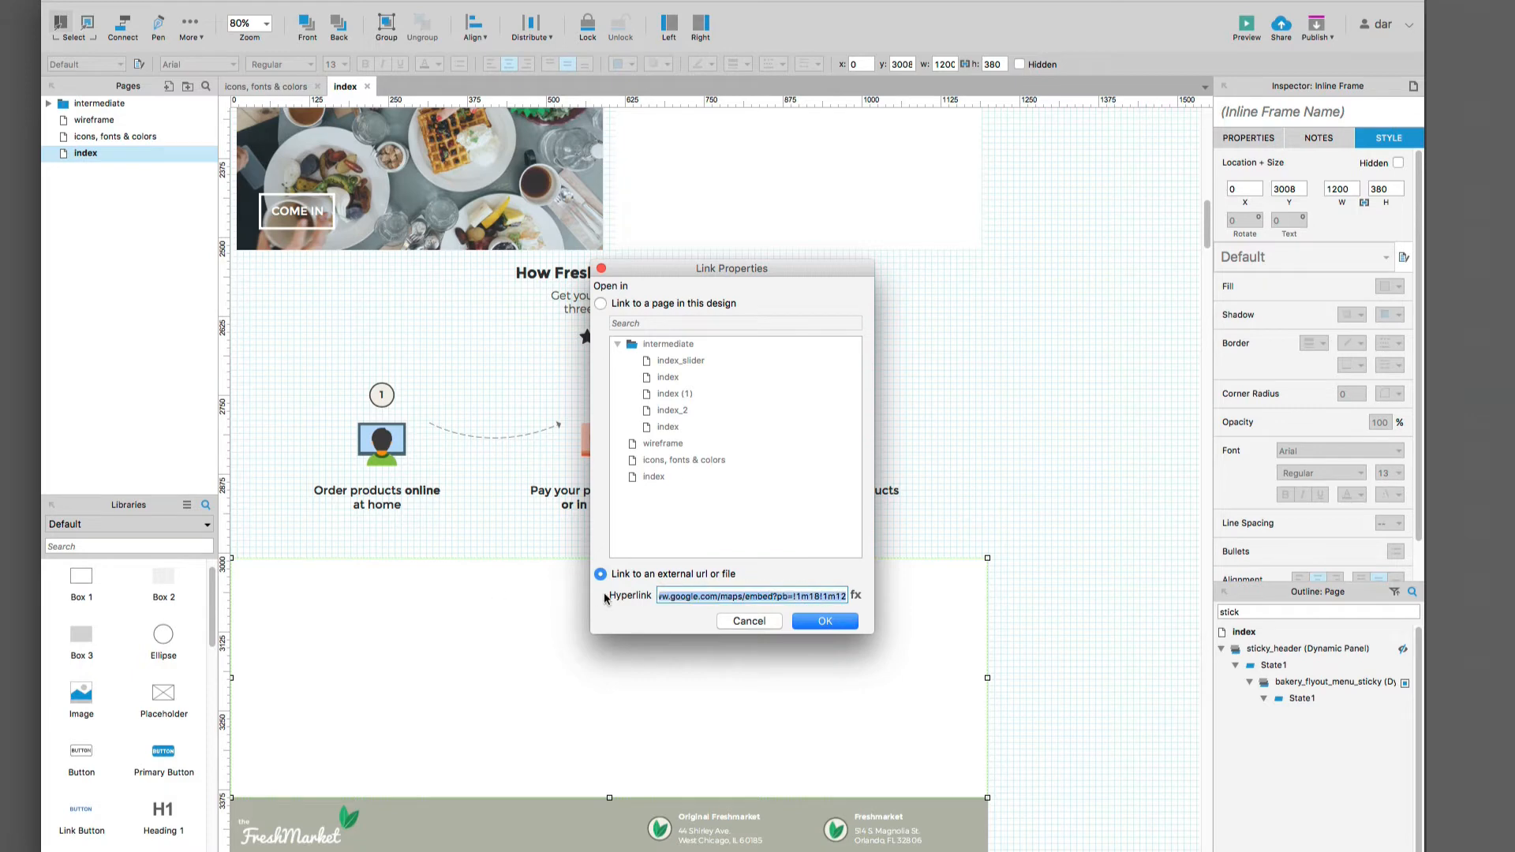
click(680, 595)
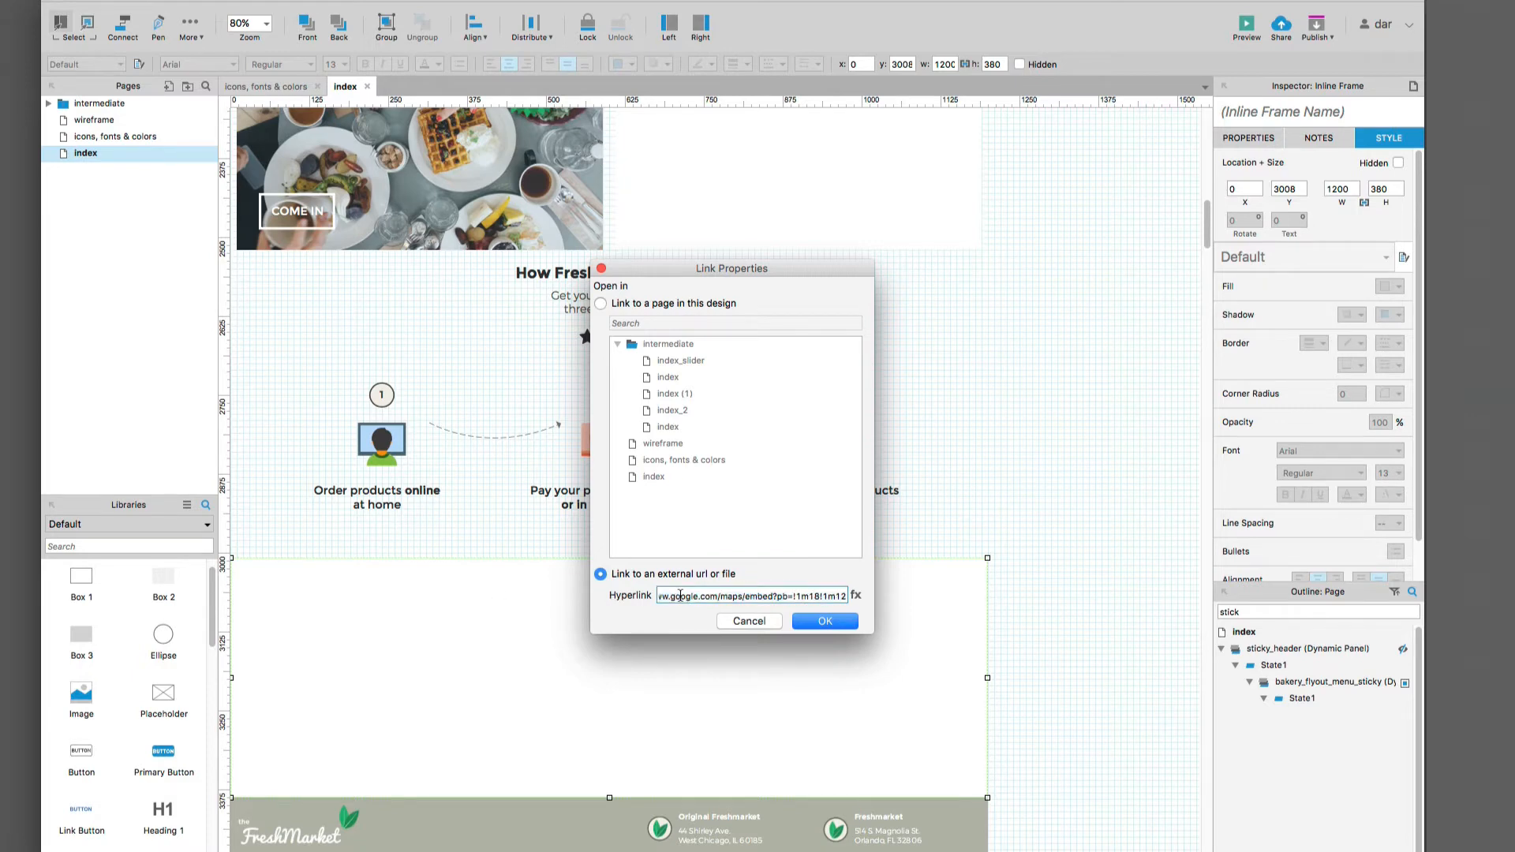
click(824, 621)
Step: Look through the map inline frame's border, scrollbar and preview image options
click(1020, 665)
right_click(721, 604)
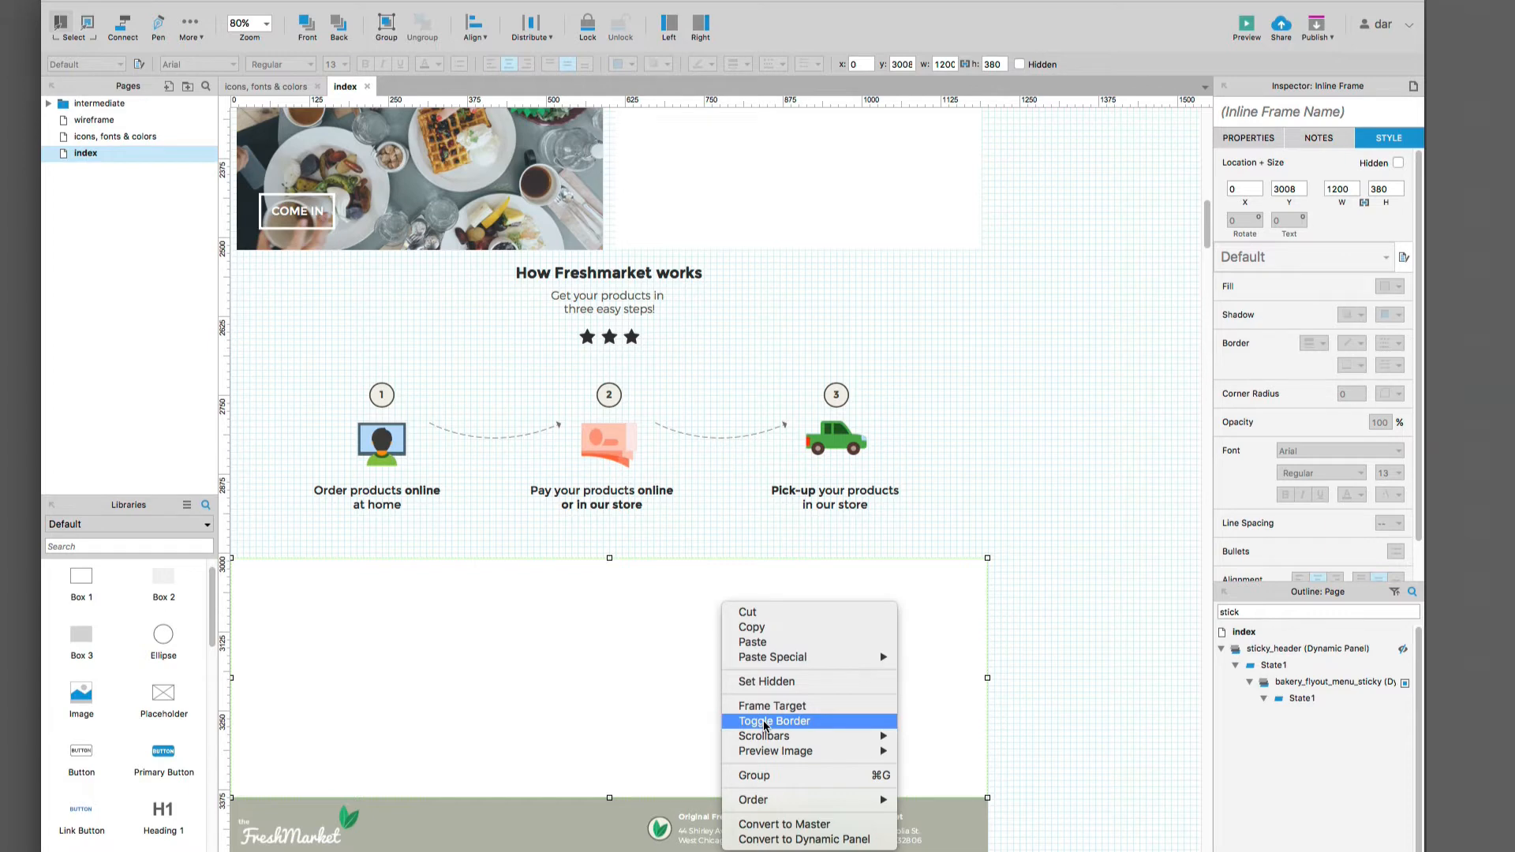
mouse_move(809, 737)
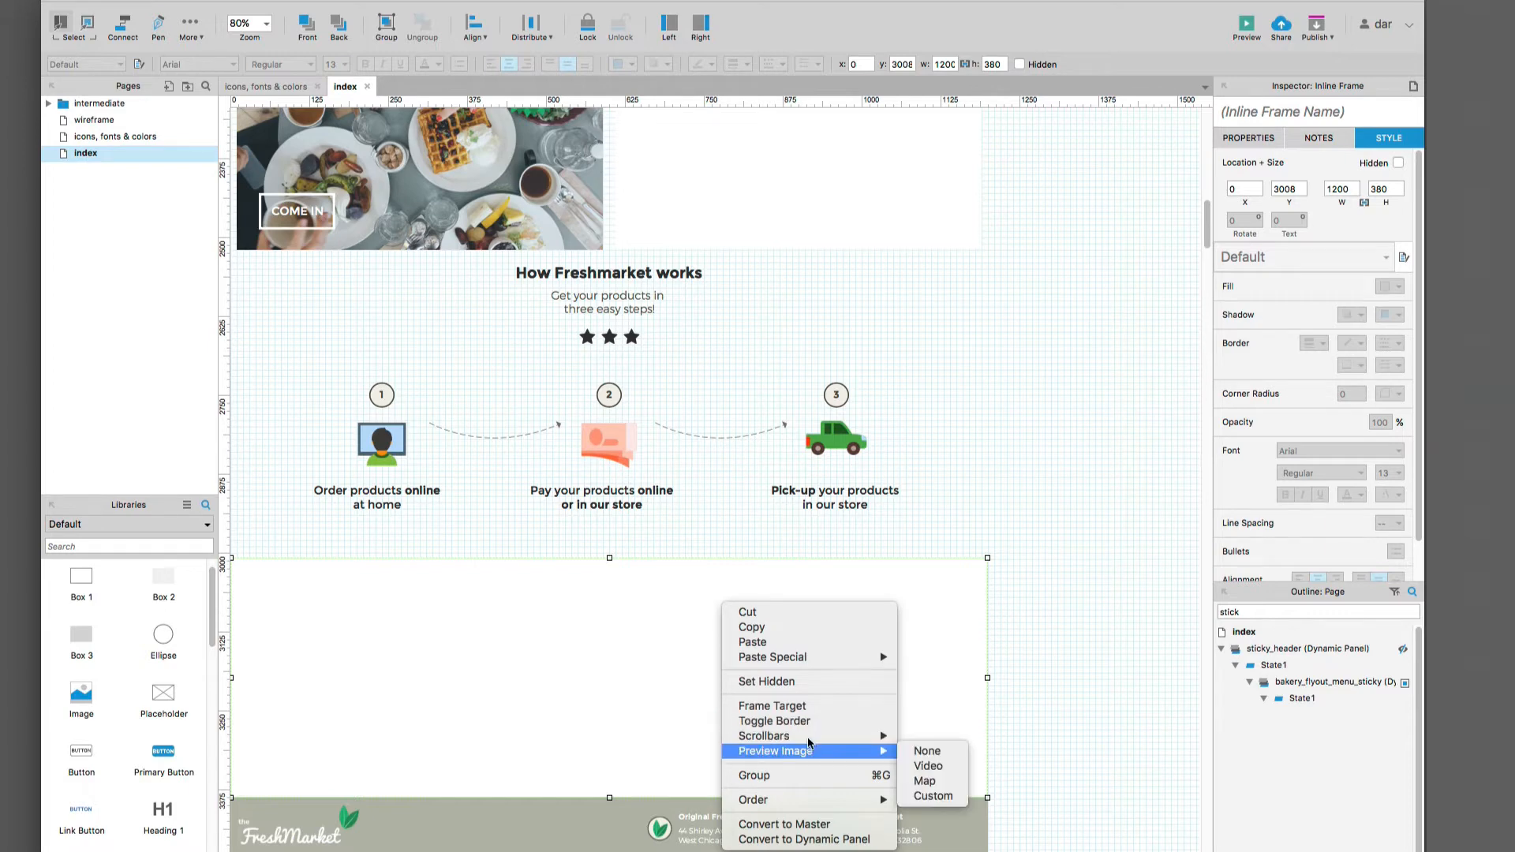
click(1065, 680)
scroll(1046, 678, down, 5)
click(1046, 673)
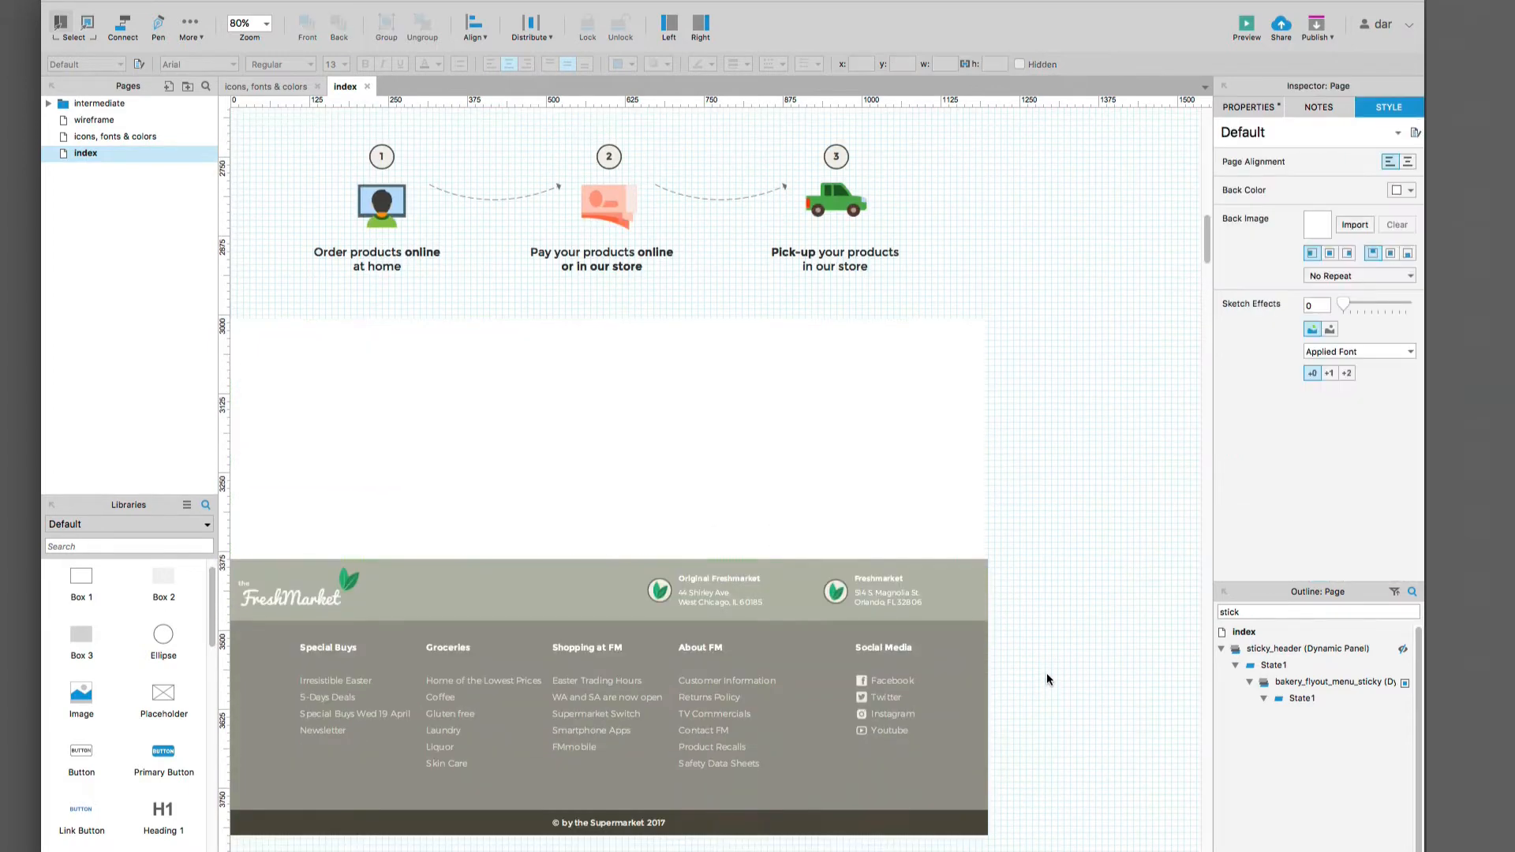
Step: Switch to the browser preview, pan the embedded map towards Chicago and return to the top of the page
key(super+Tab)
scroll(958, 652, down, 4)
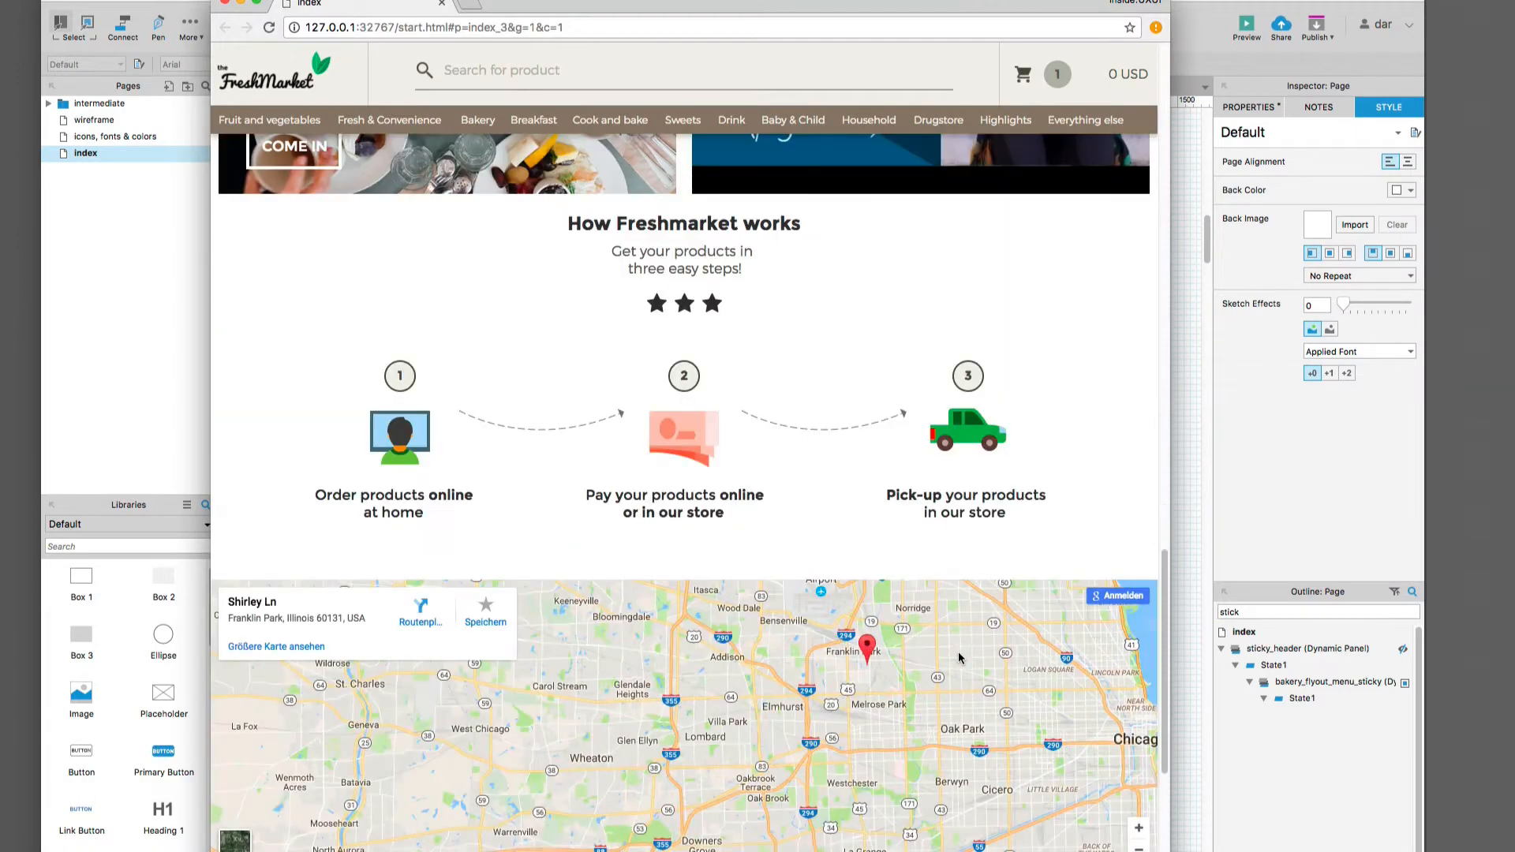
scroll(958, 655, down, 5)
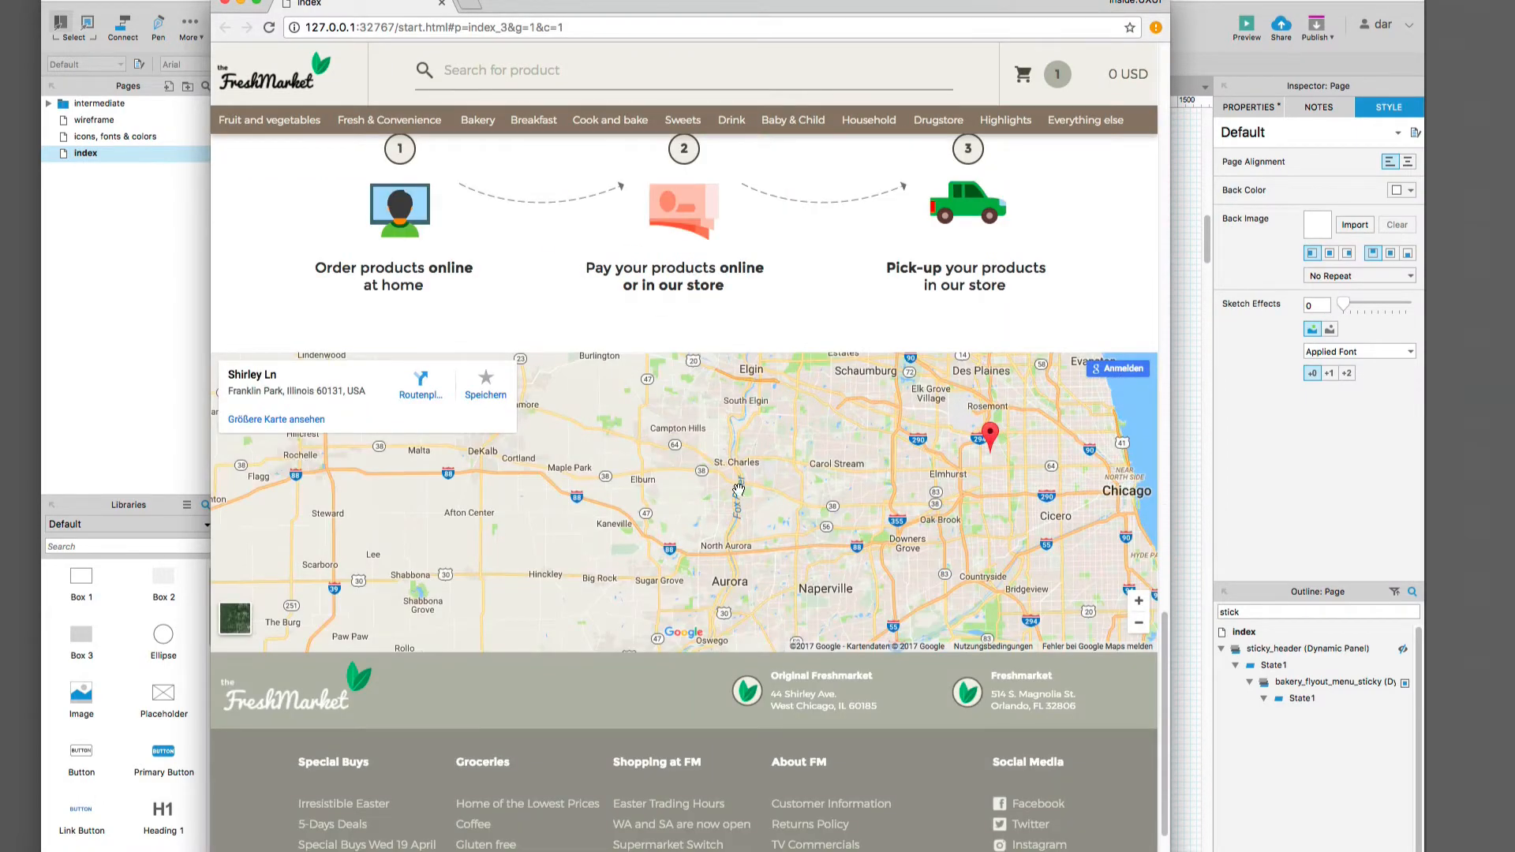
drag(738, 489, 659, 471)
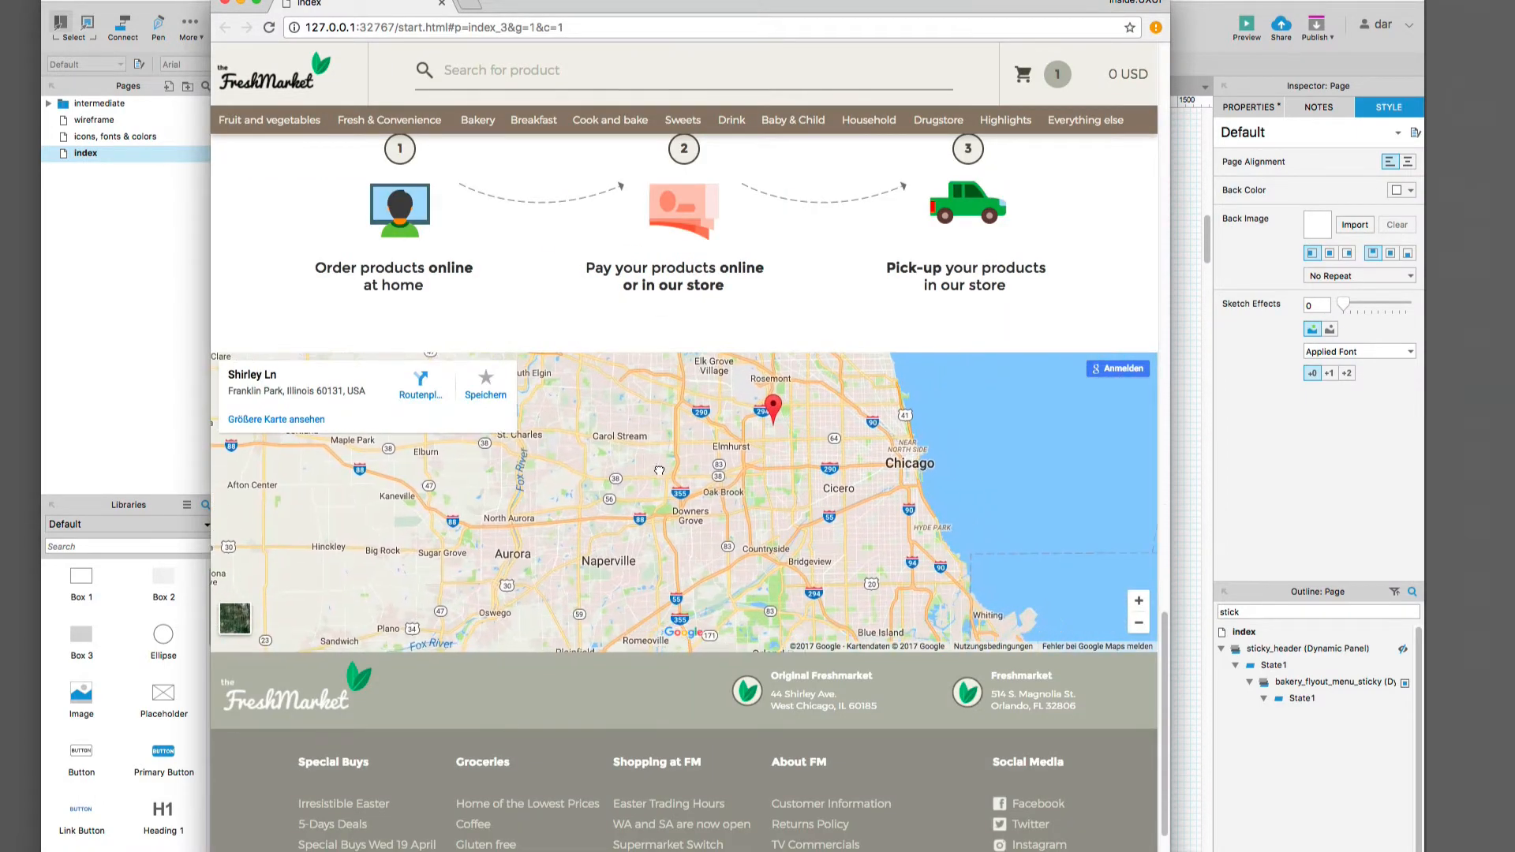
scroll(471, 362, up, 15)
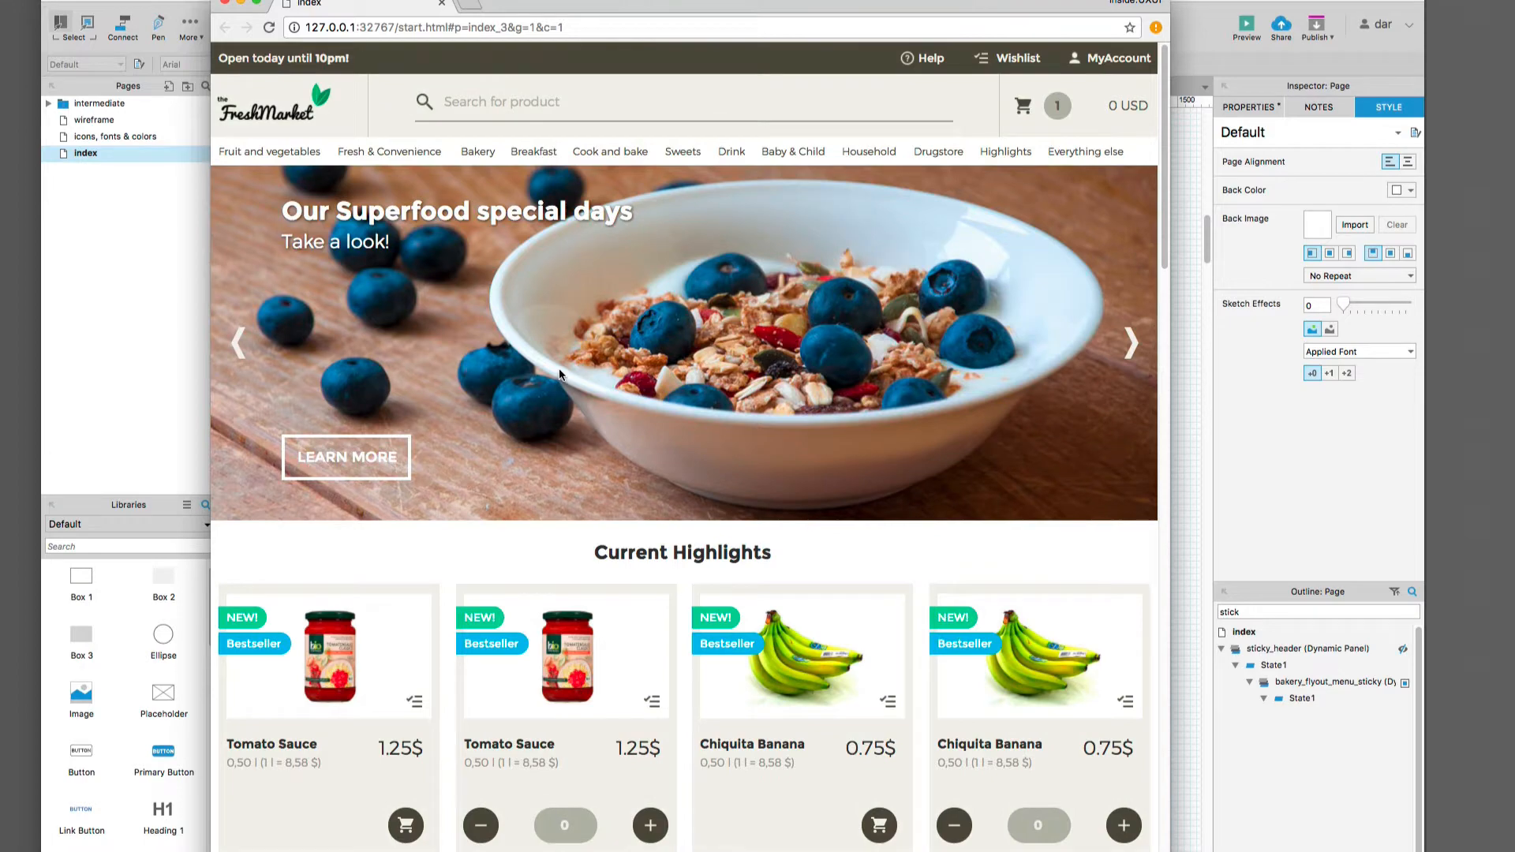
Step: Switch back to Axure RP, clear the outline search and hide the bakery_flyout_menu dynamic panel from the canvas view
click(1184, 371)
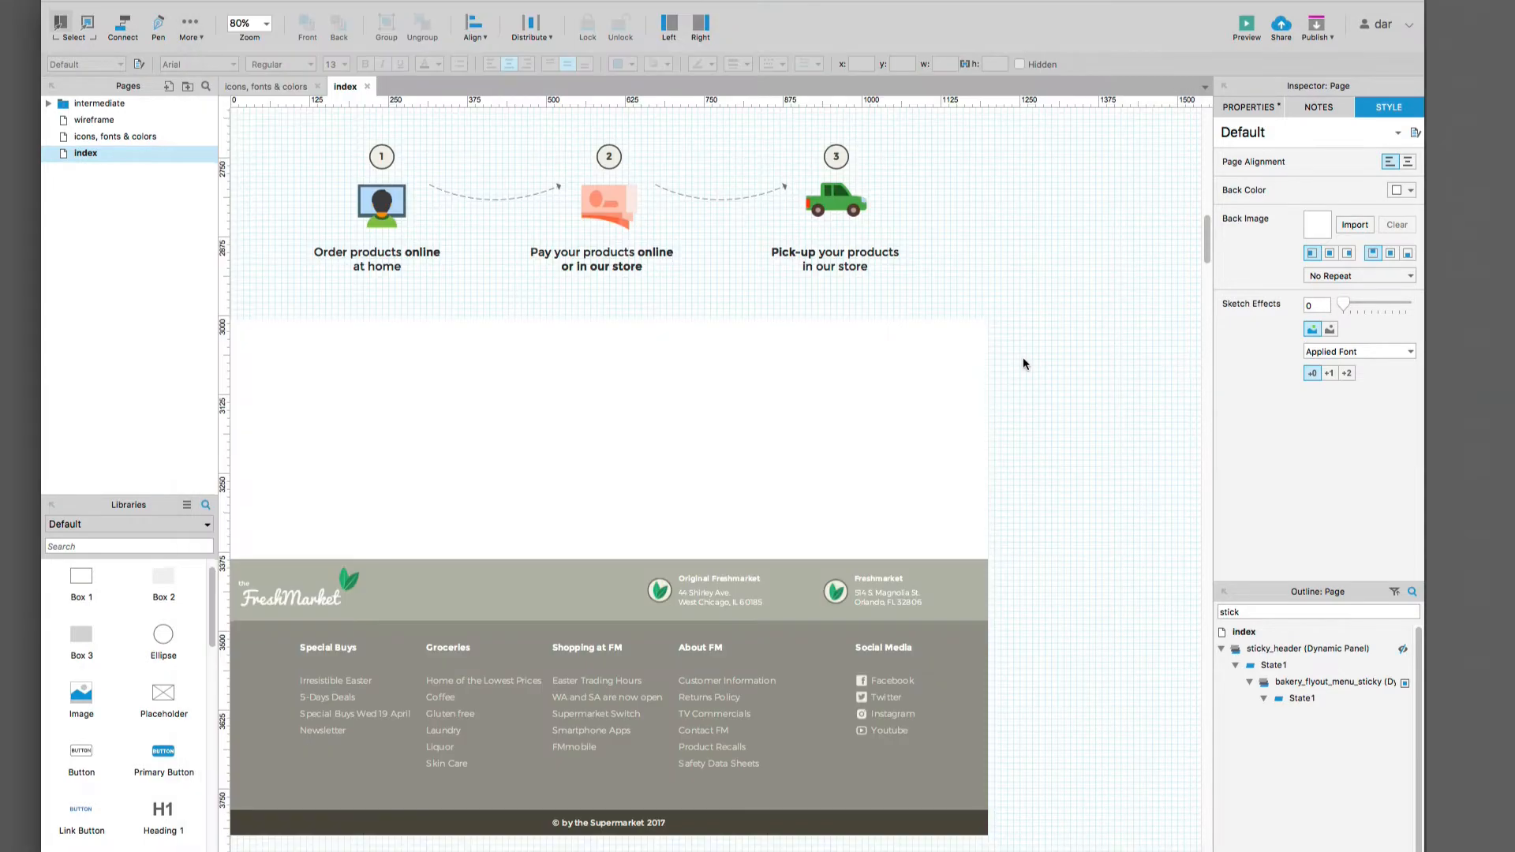
scroll(1022, 356, up, 15)
scroll(1016, 362, up, 5)
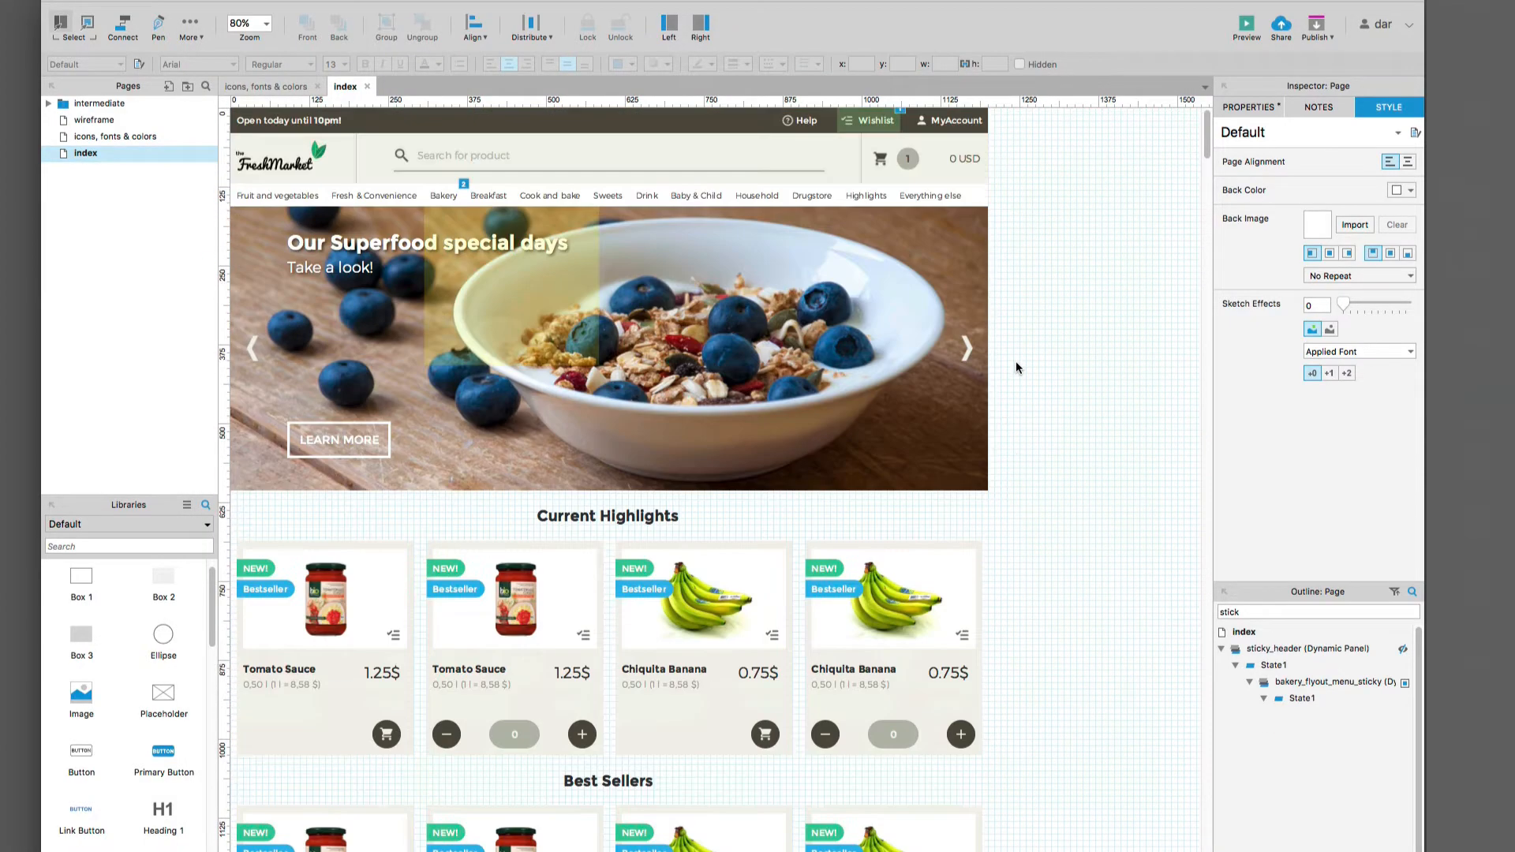
click(481, 294)
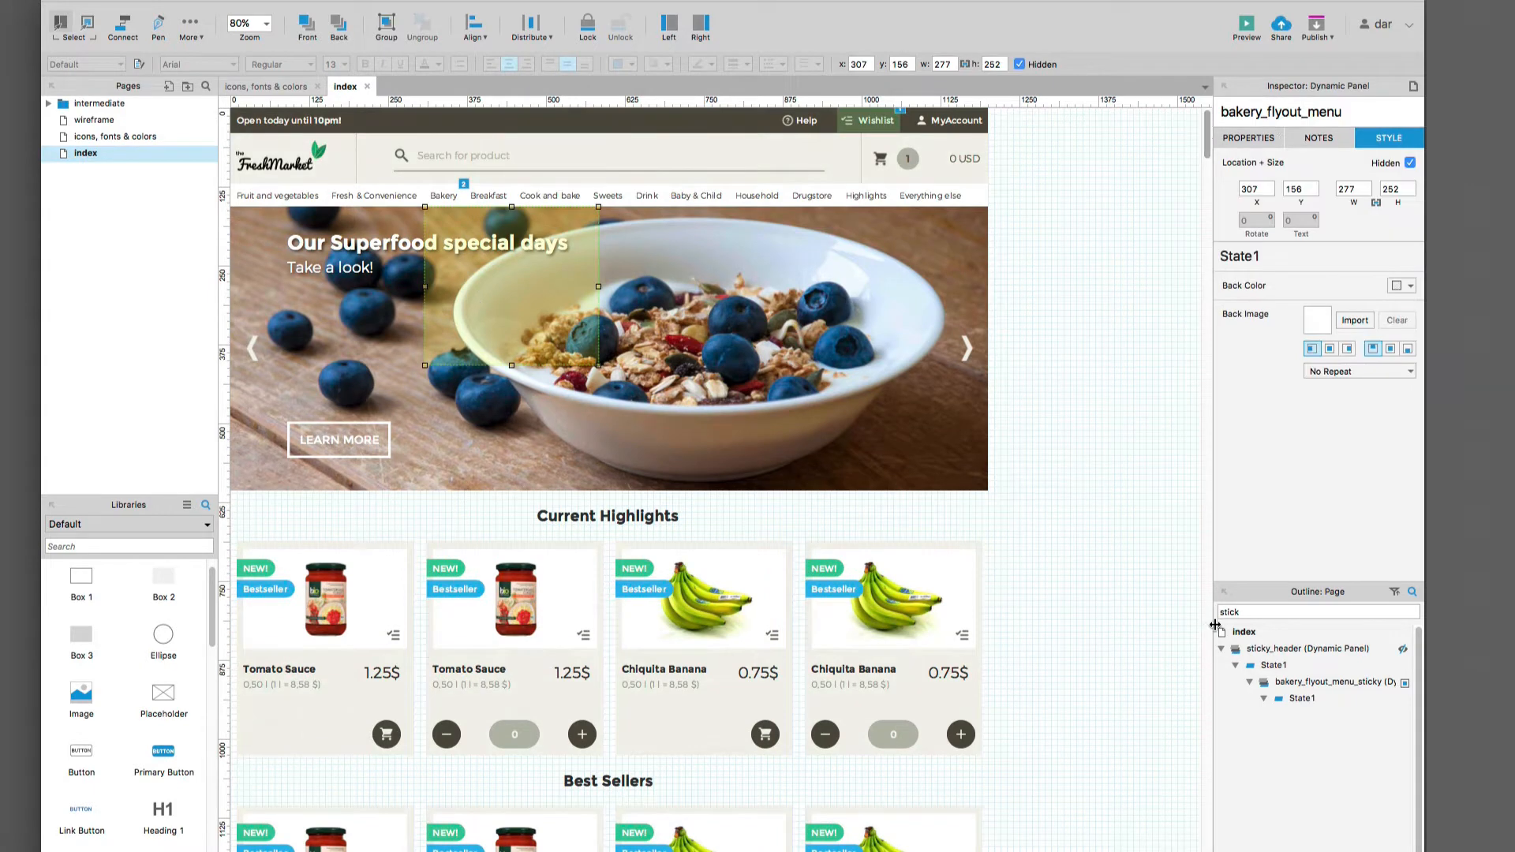
click(1399, 611)
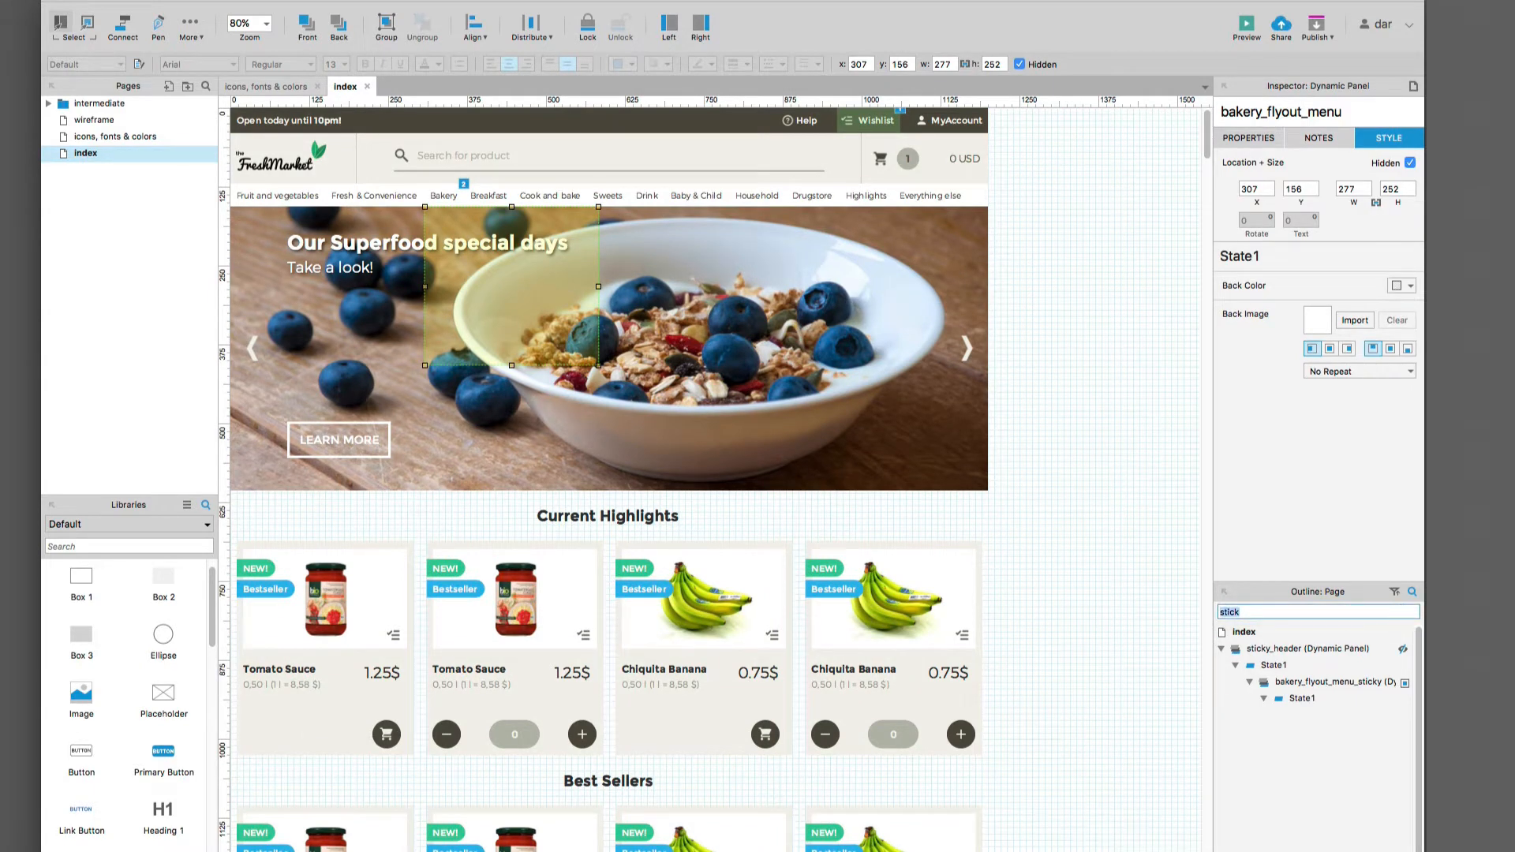
key(BackSpace)
click(1081, 543)
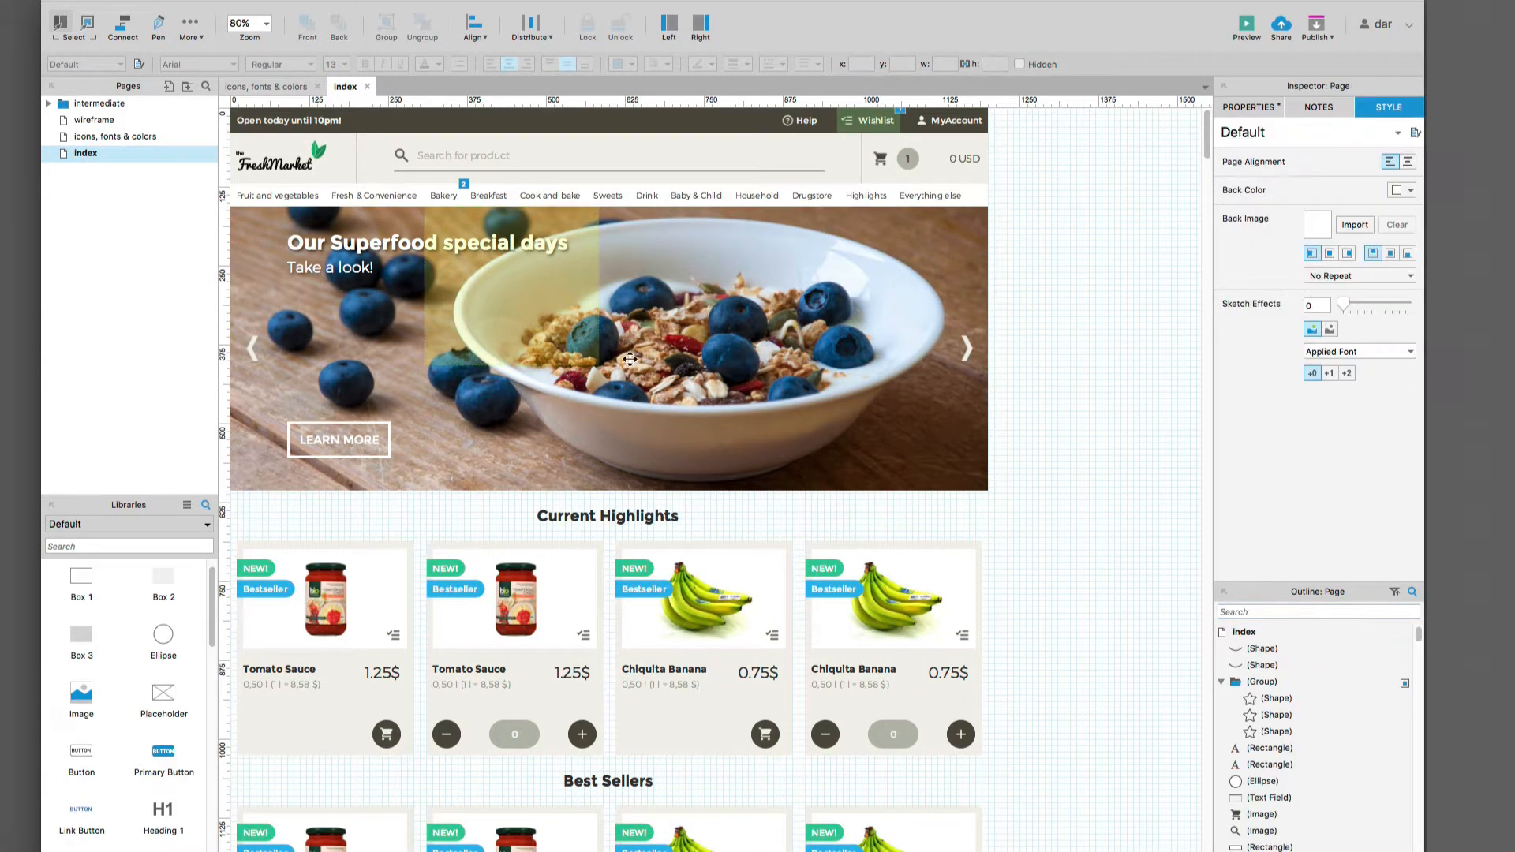
click(493, 322)
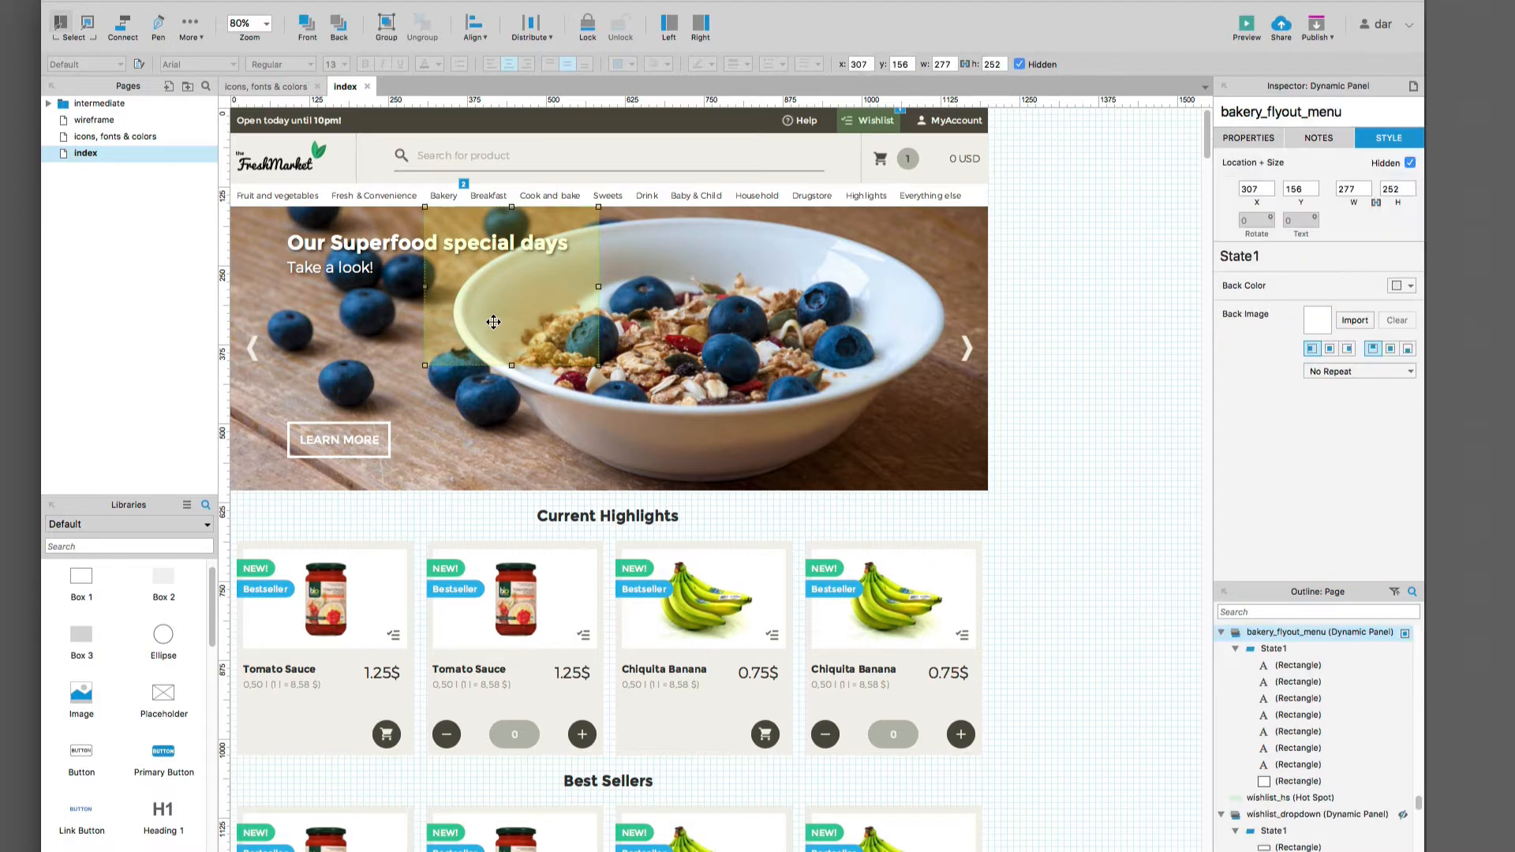
click(1406, 633)
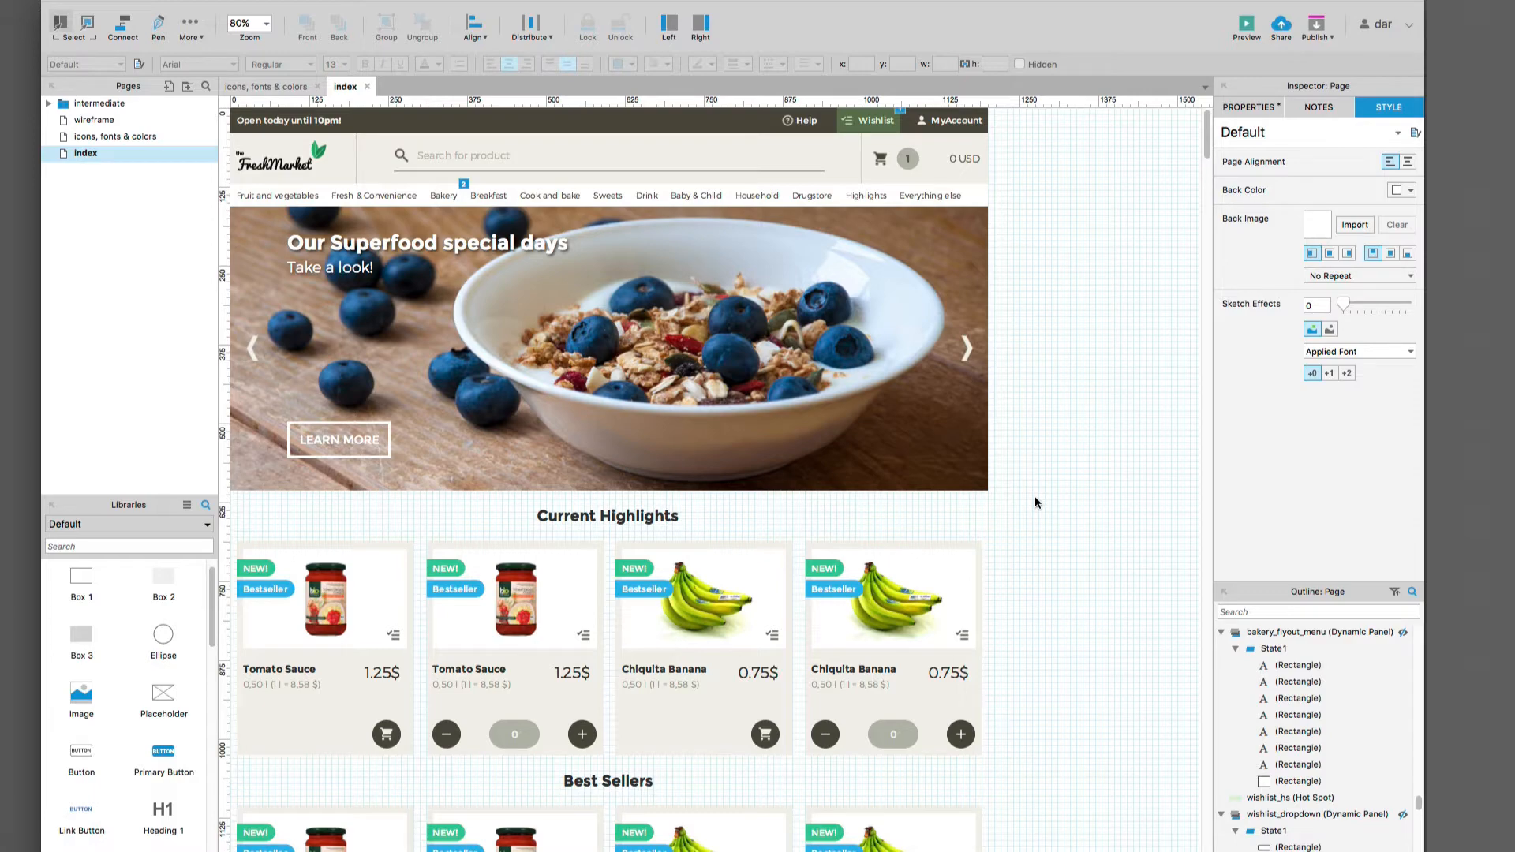
Step: Convert the hero banner's image, headline, subtitle and LEARN MORE button, without the slider arrows, into a dynamic panel
drag(1035, 496, 184, 225)
drag(182, 215, 217, 212)
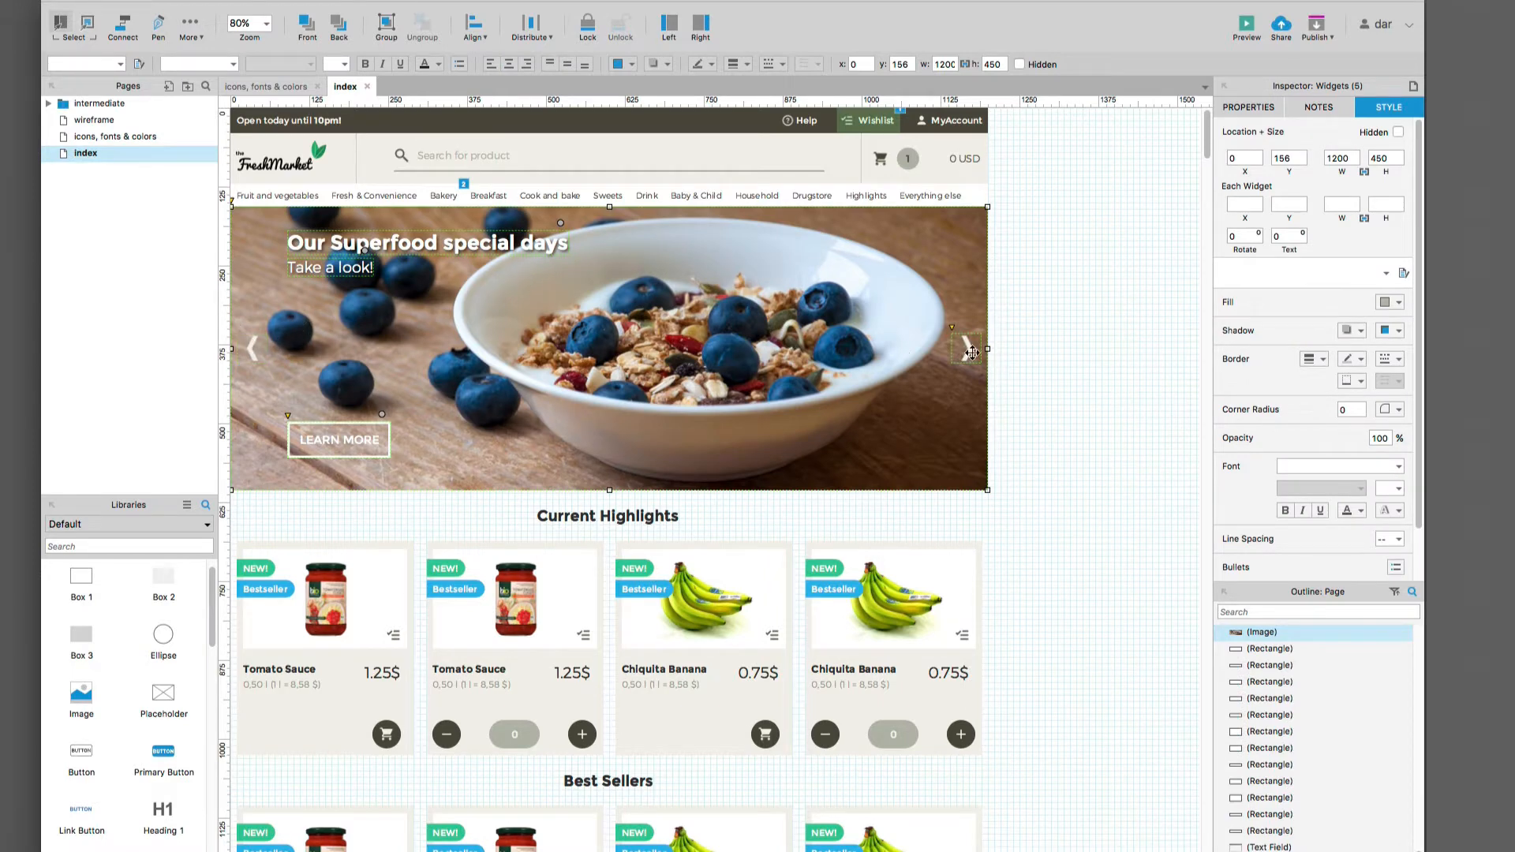
right_click(960, 261)
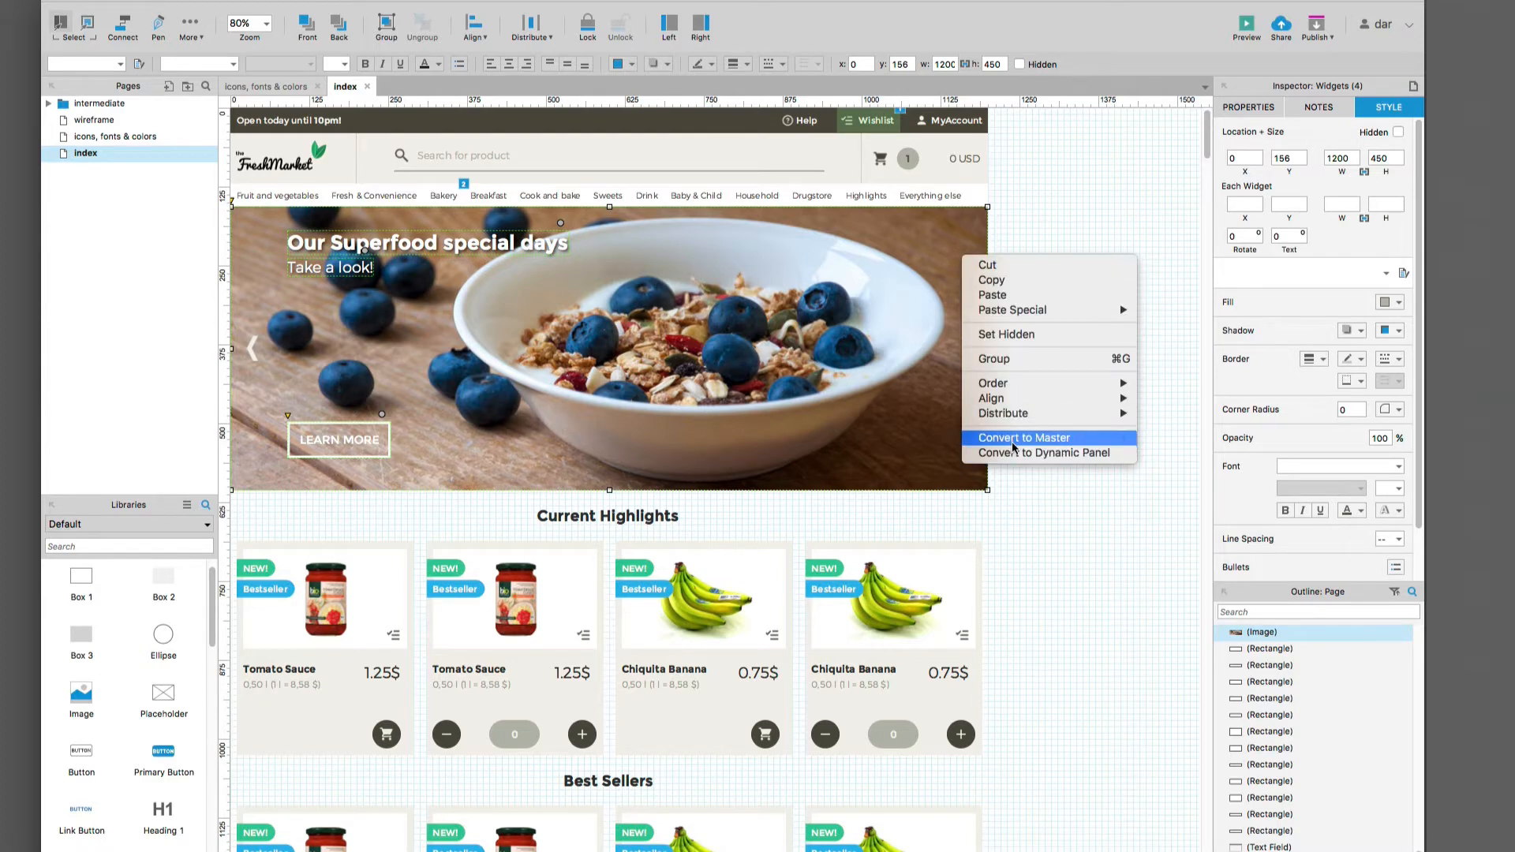
click(1063, 454)
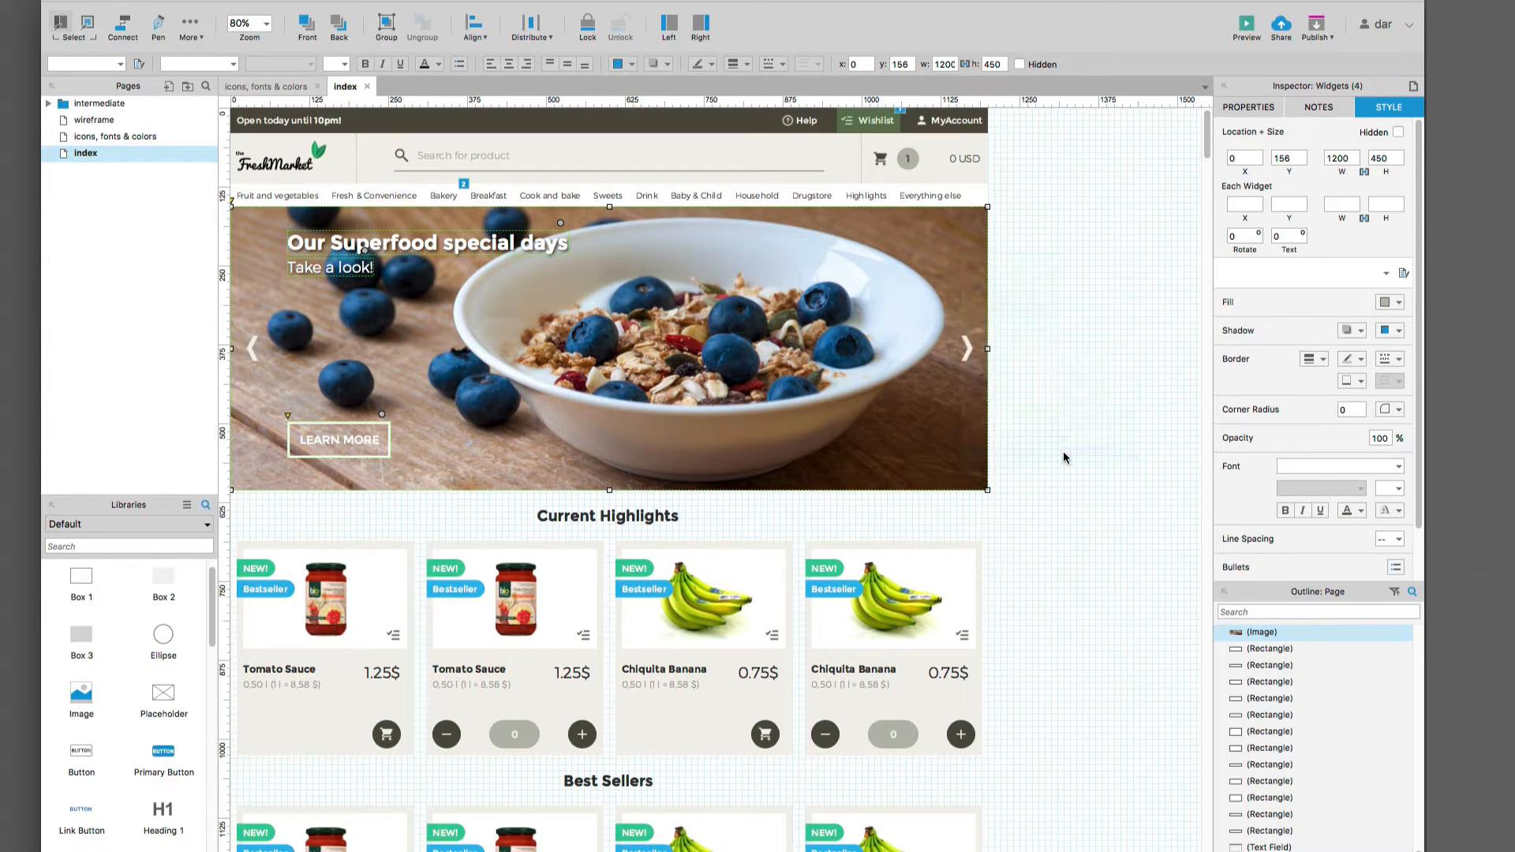
Step: Name the hero banner's new dynamic panel slider-pnl
click(1223, 112)
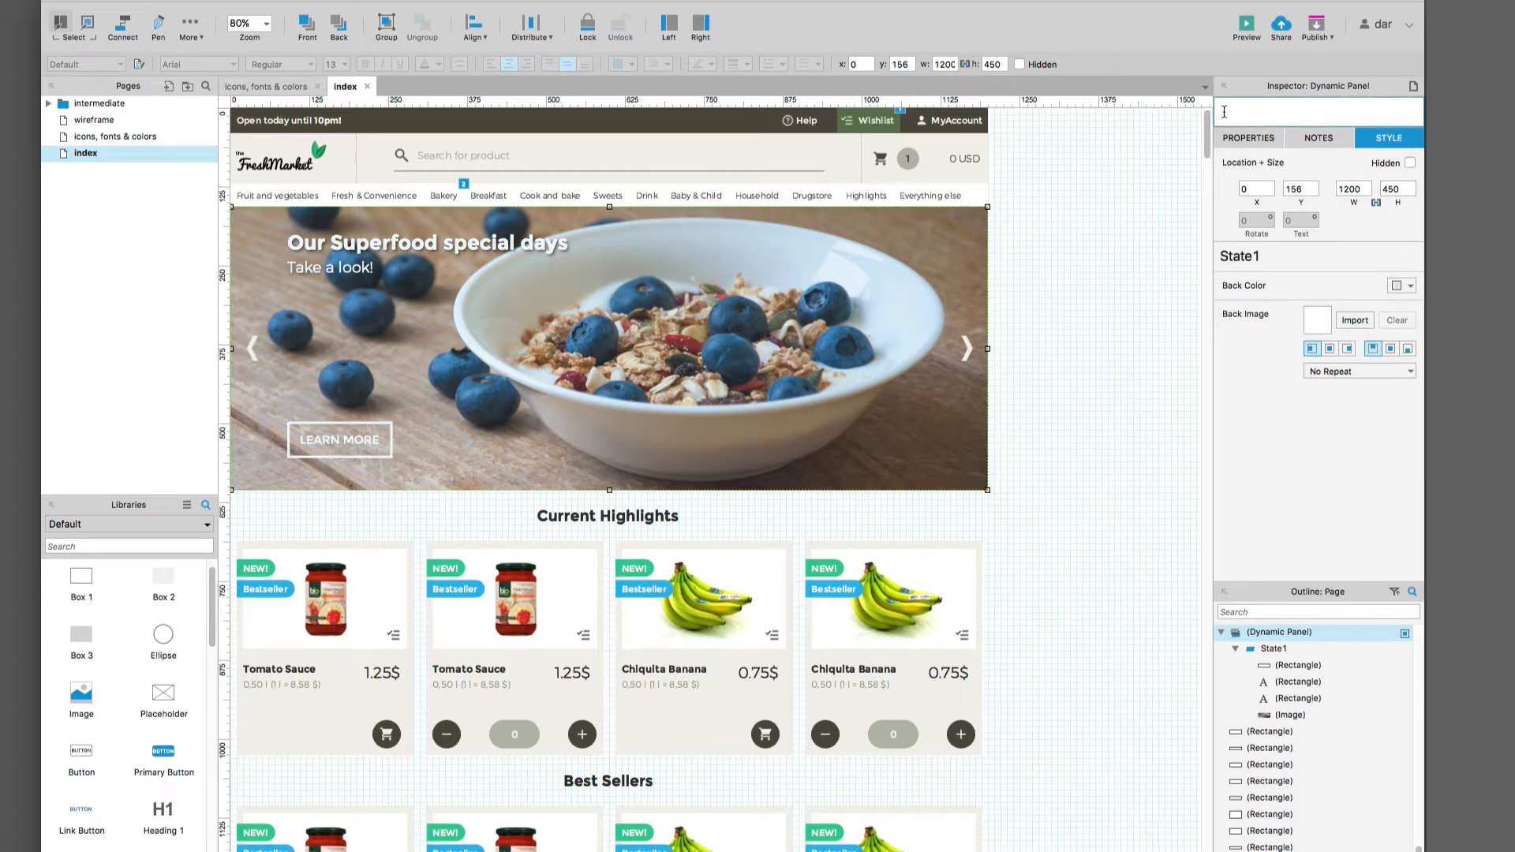
text(slider-pnl)
click(1182, 201)
click(982, 289)
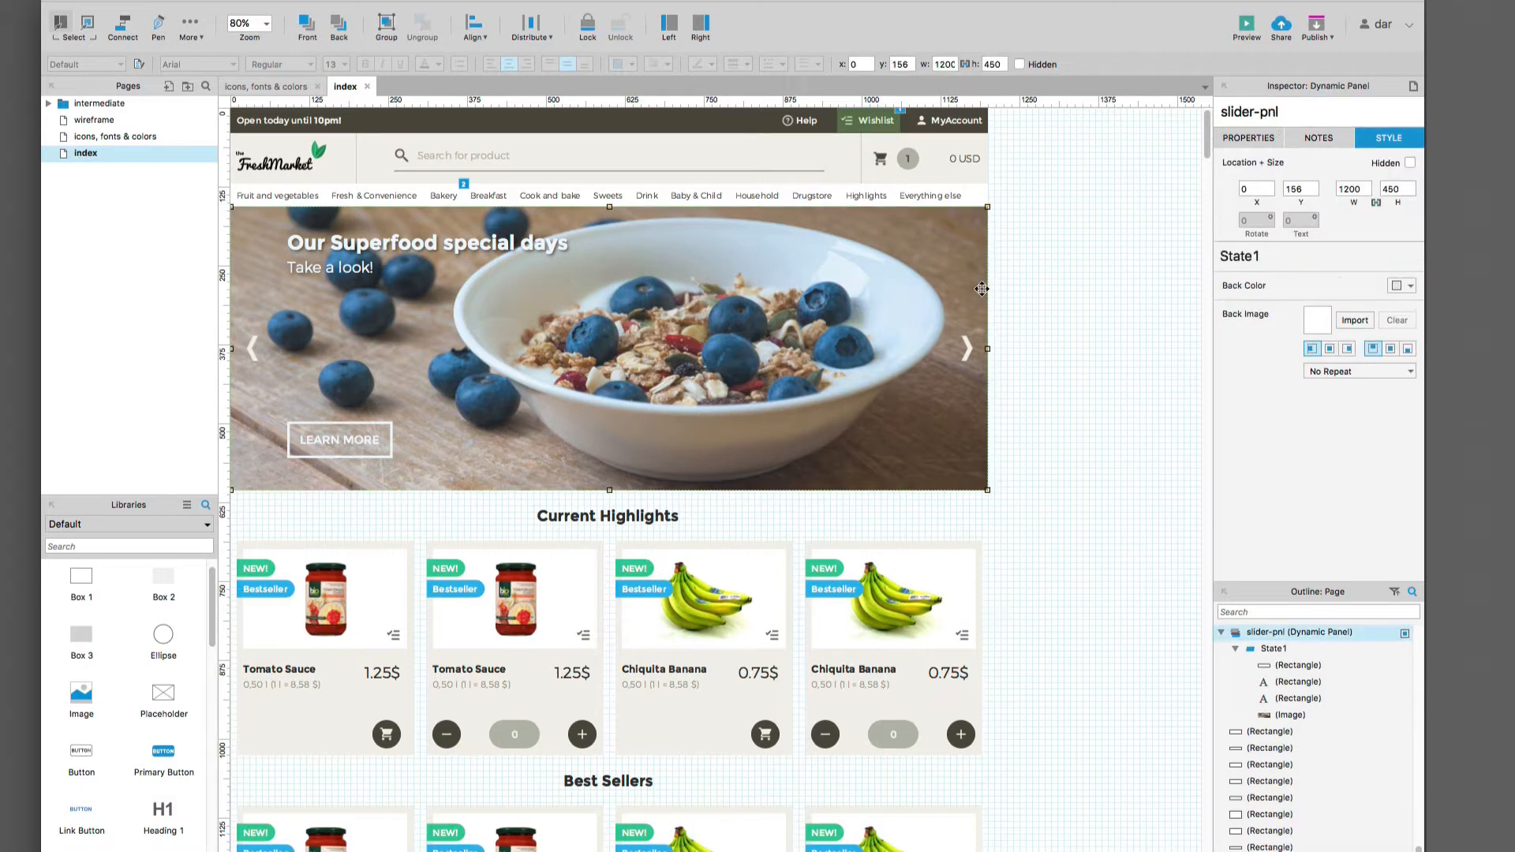
Step: Add a second, empty state to slider-pnl directly below State1
click(1249, 649)
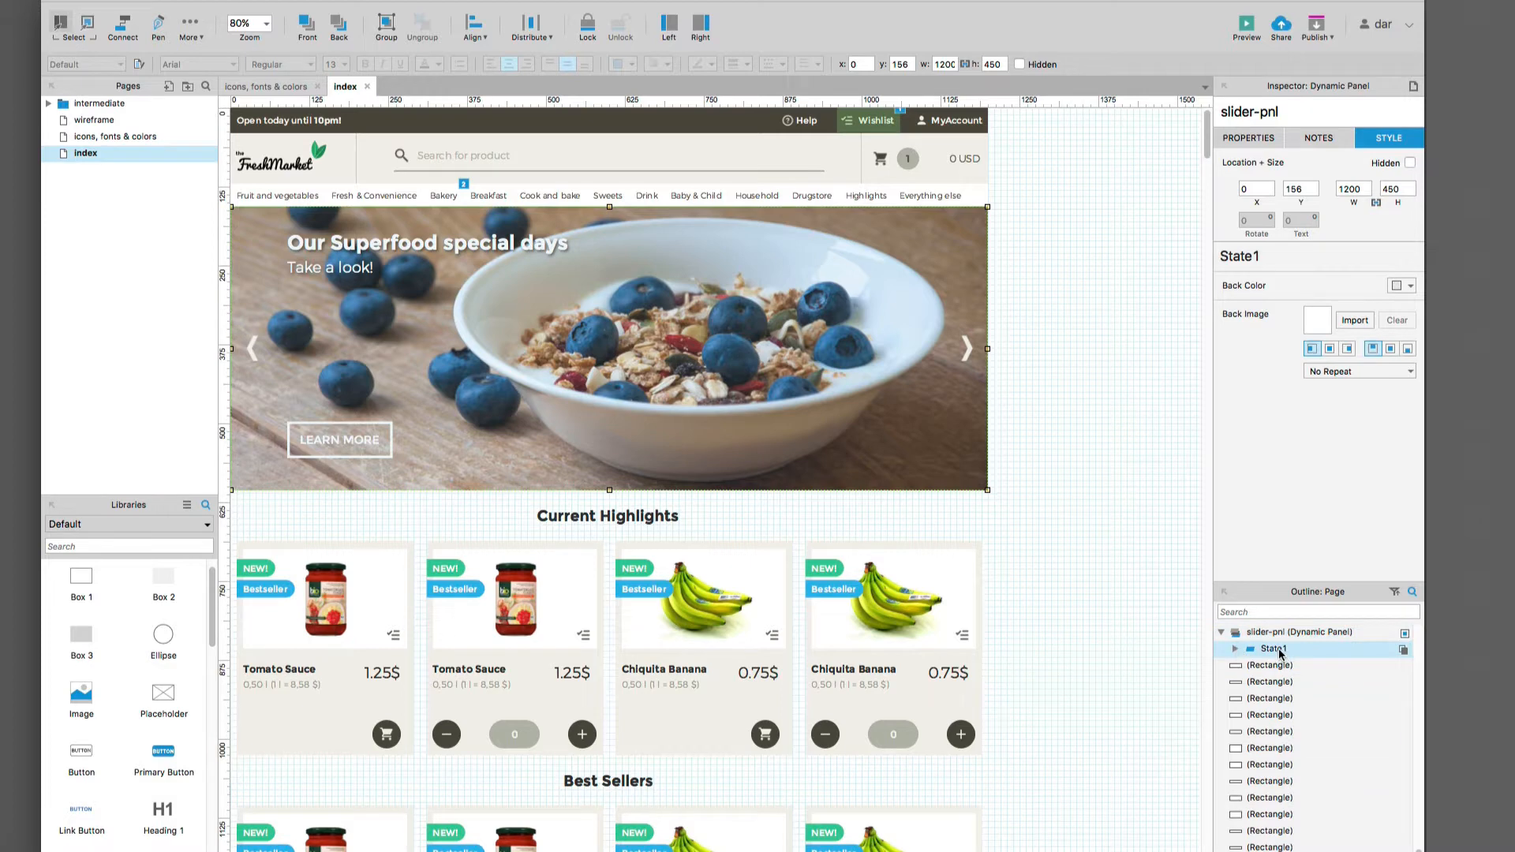
right_click(1280, 650)
click(1301, 673)
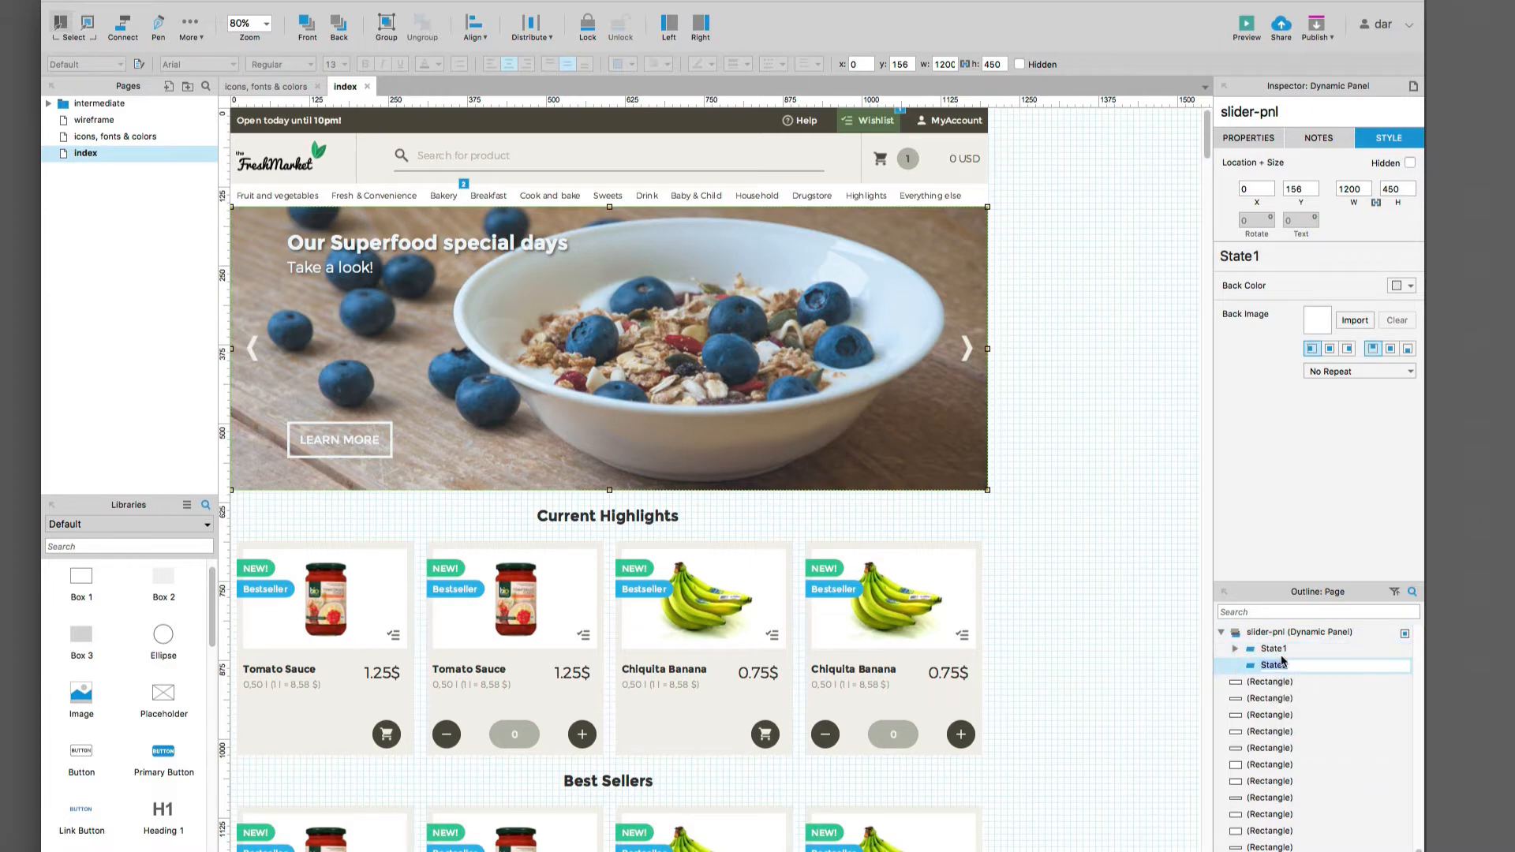
right_click(1280, 649)
click(1307, 674)
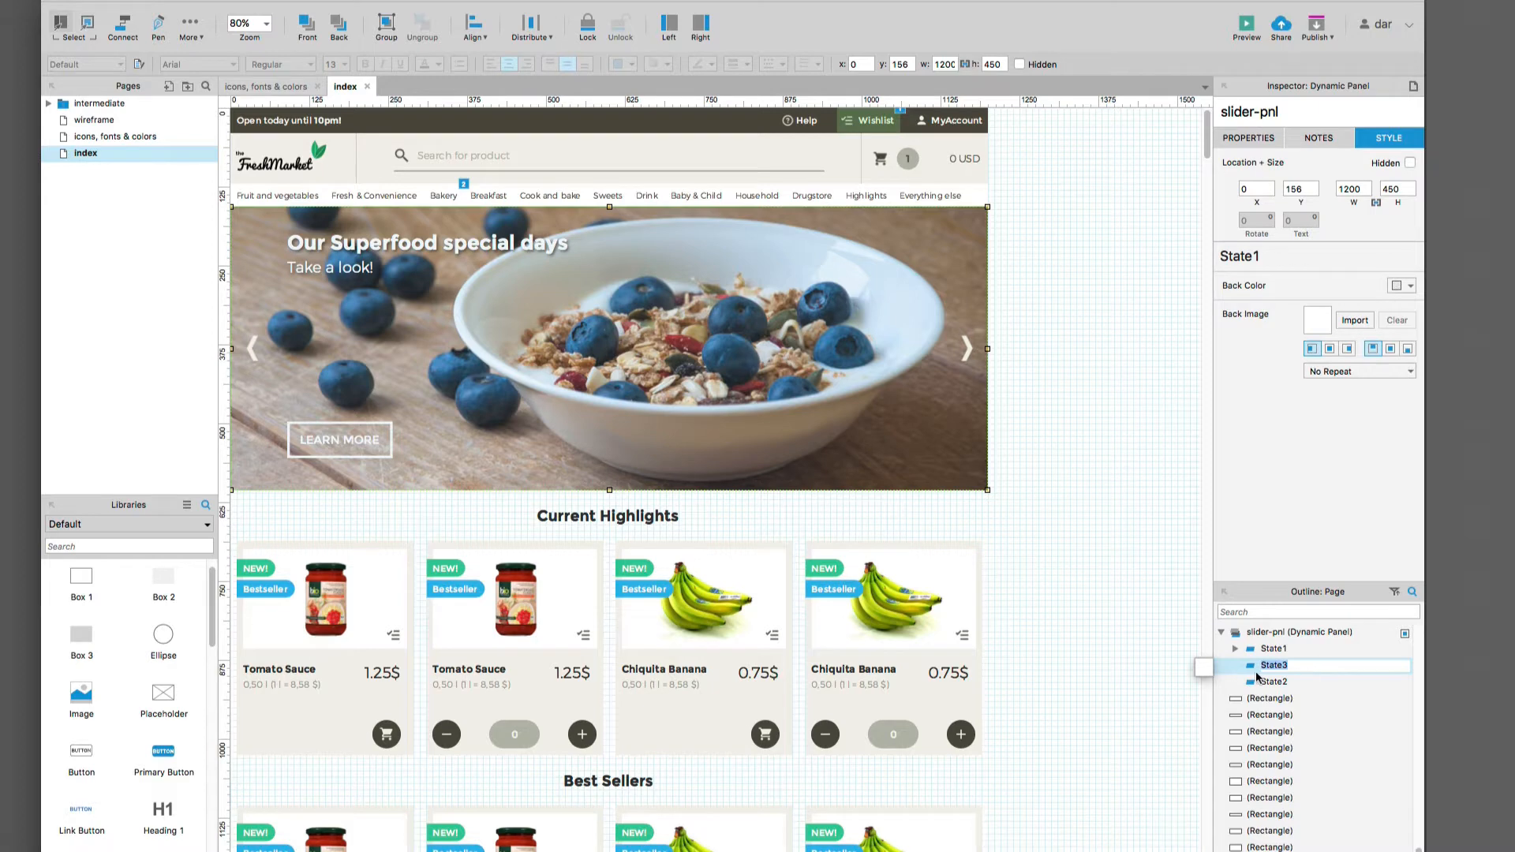
click(1149, 660)
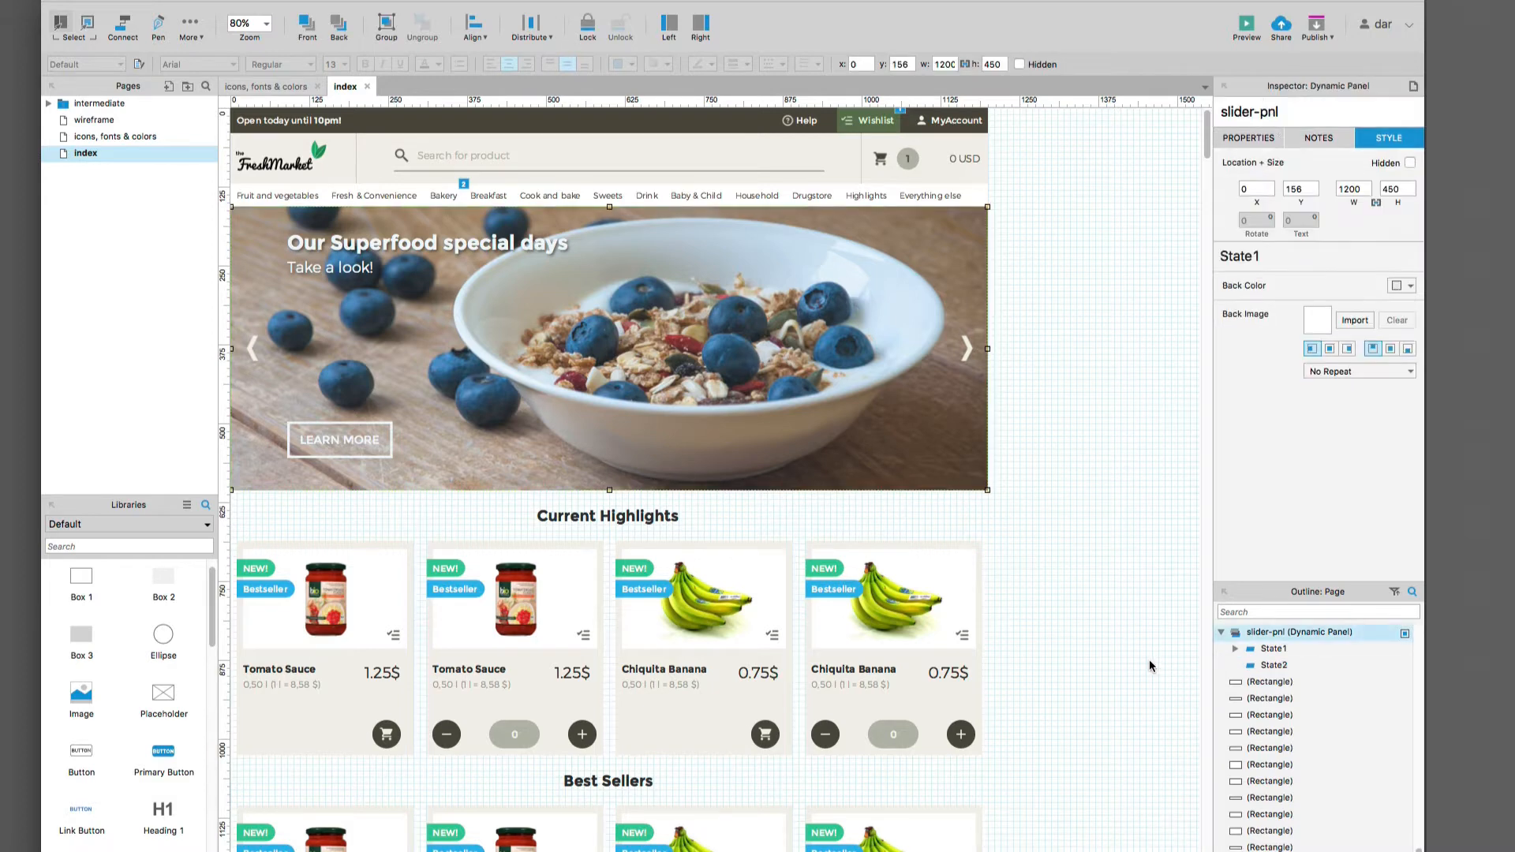
Step: Add two more empty states, State3 and State4, to slider-pnl in order below State2
click(1272, 665)
right_click(1278, 666)
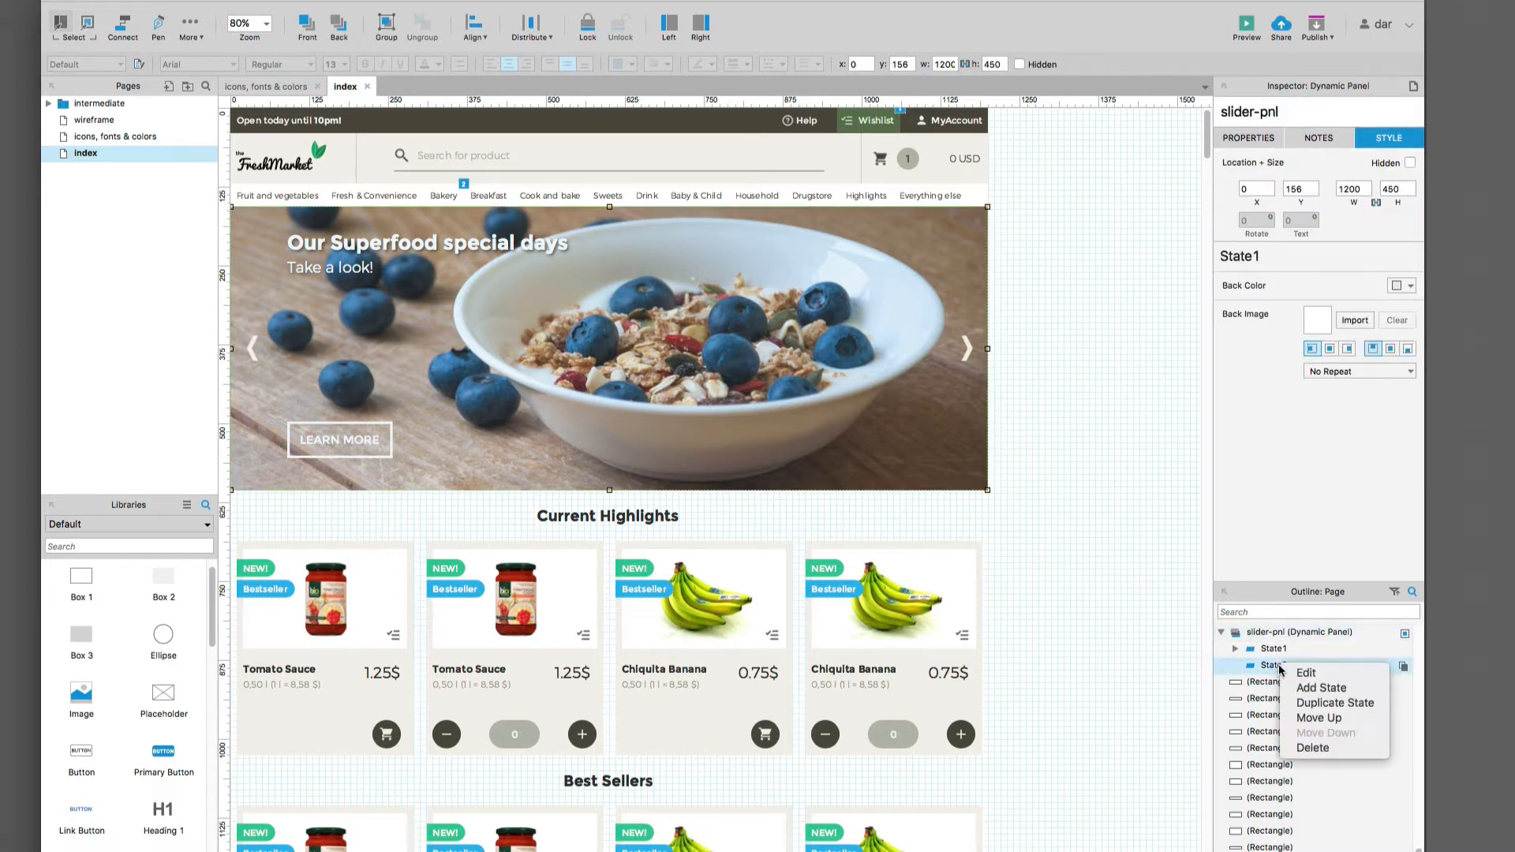
click(1324, 687)
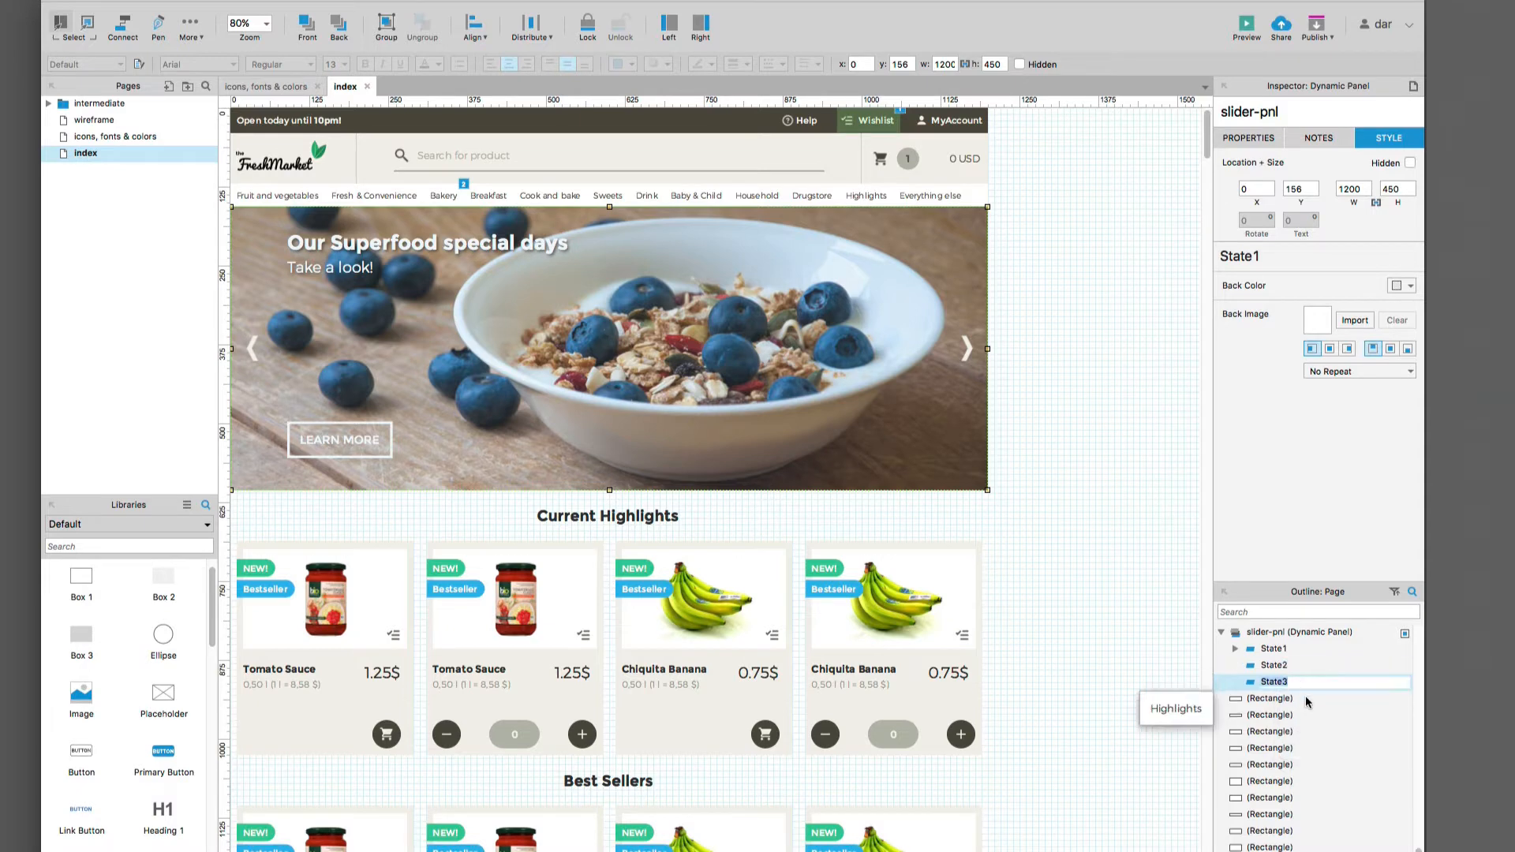
key(Return)
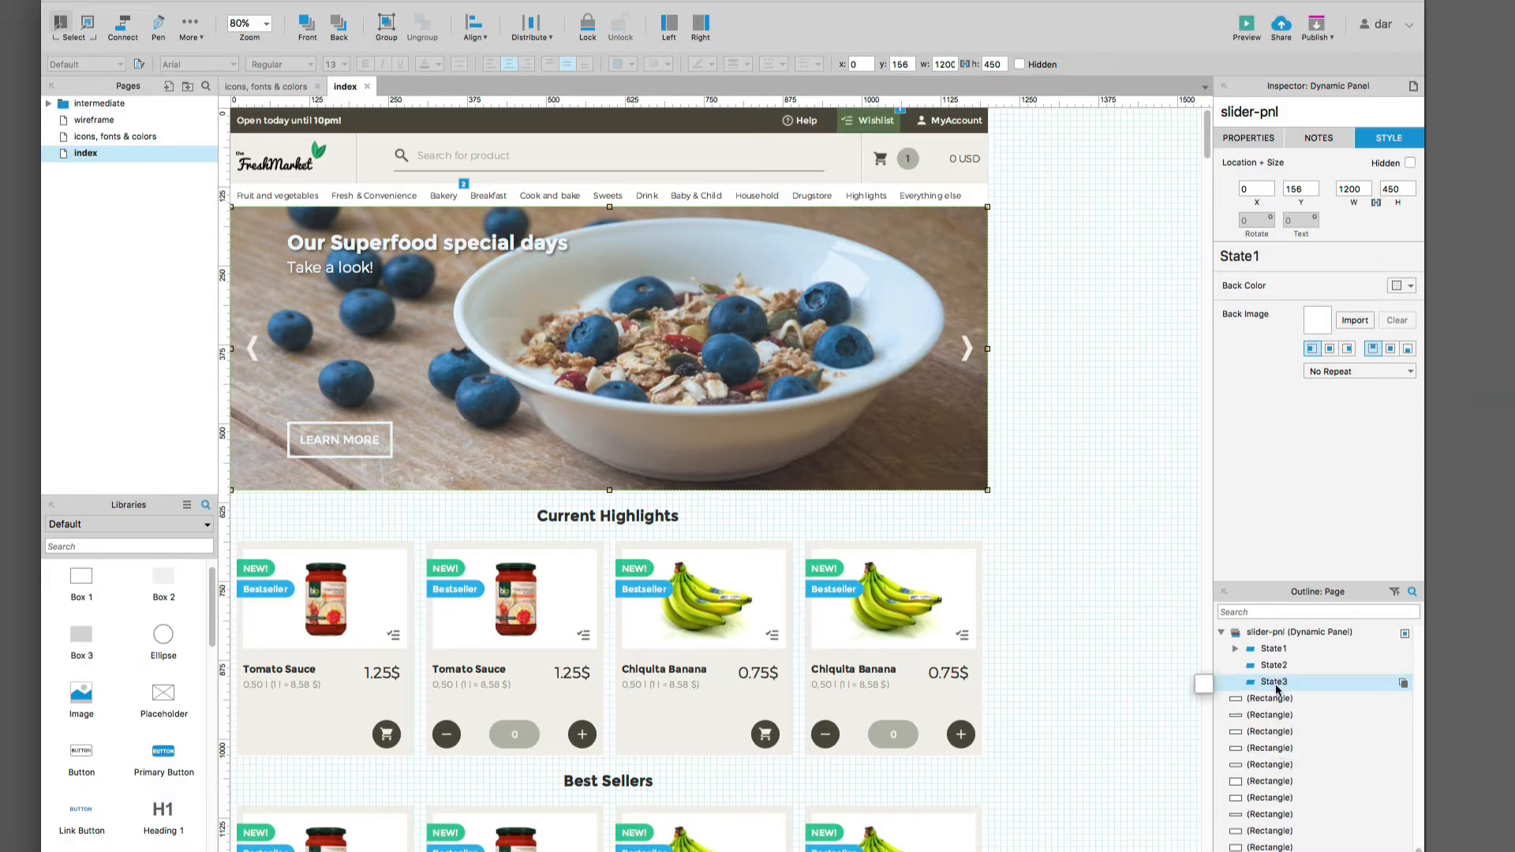
right_click(1275, 682)
click(1315, 699)
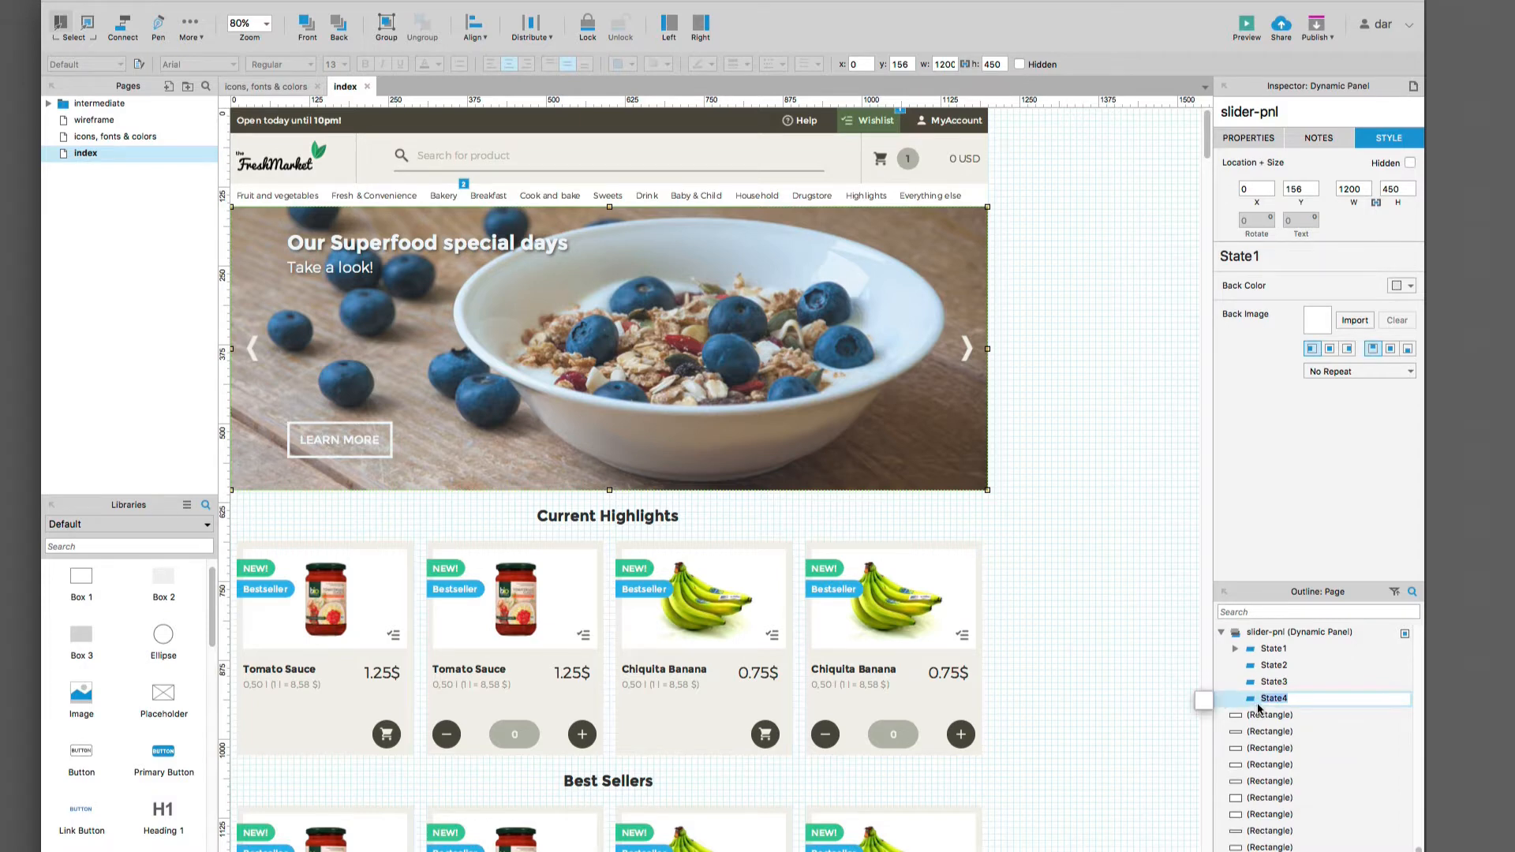
click(1171, 672)
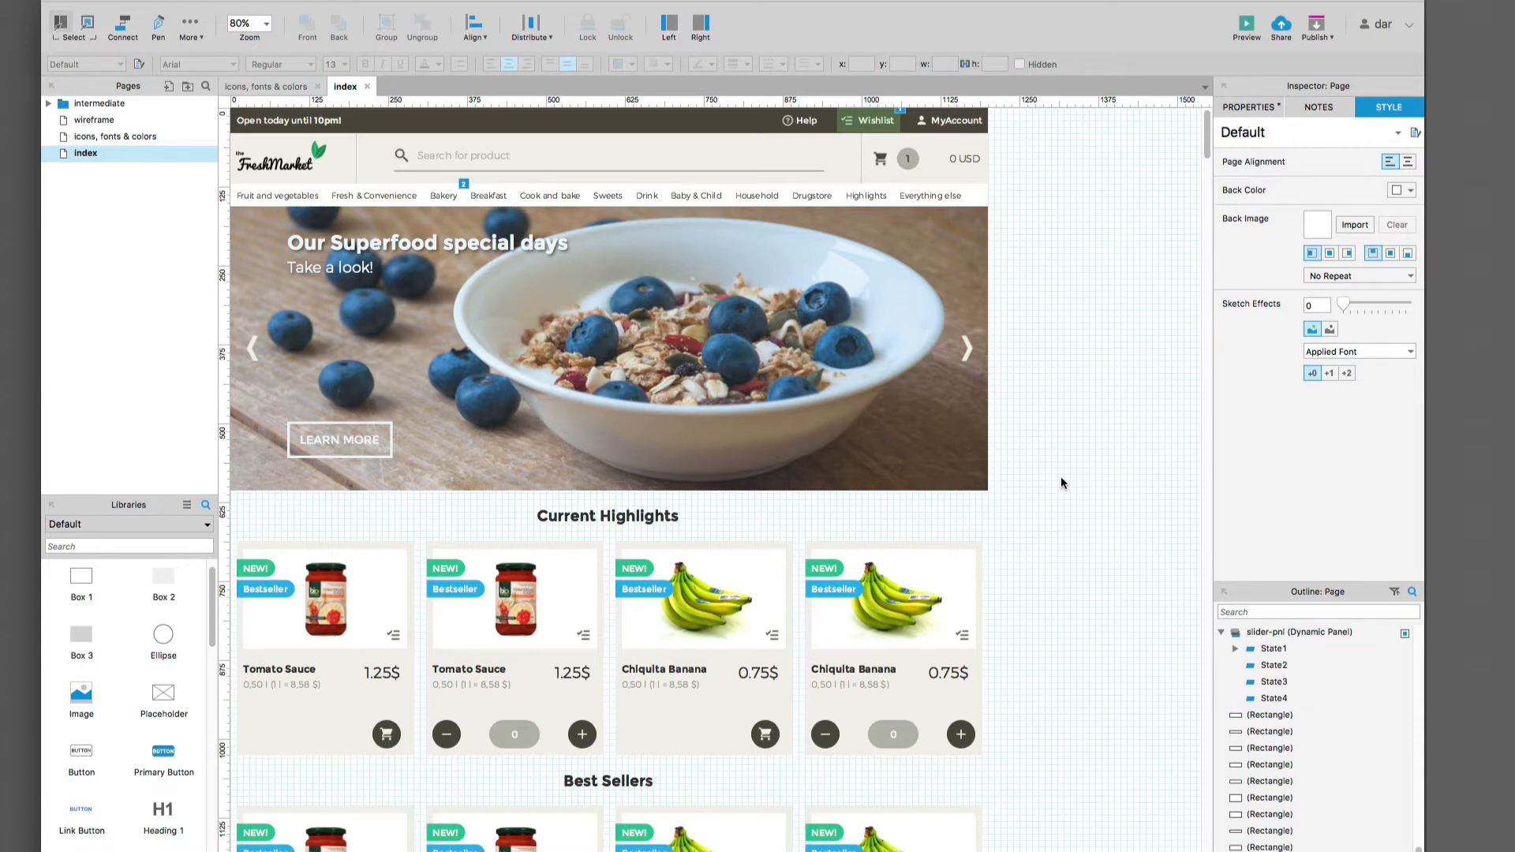
Step: Open State1 of slider-pnl, place a Box 2 widget at 0, 0 over the banner and set its width to 1200
click(1271, 651)
double_click(1270, 652)
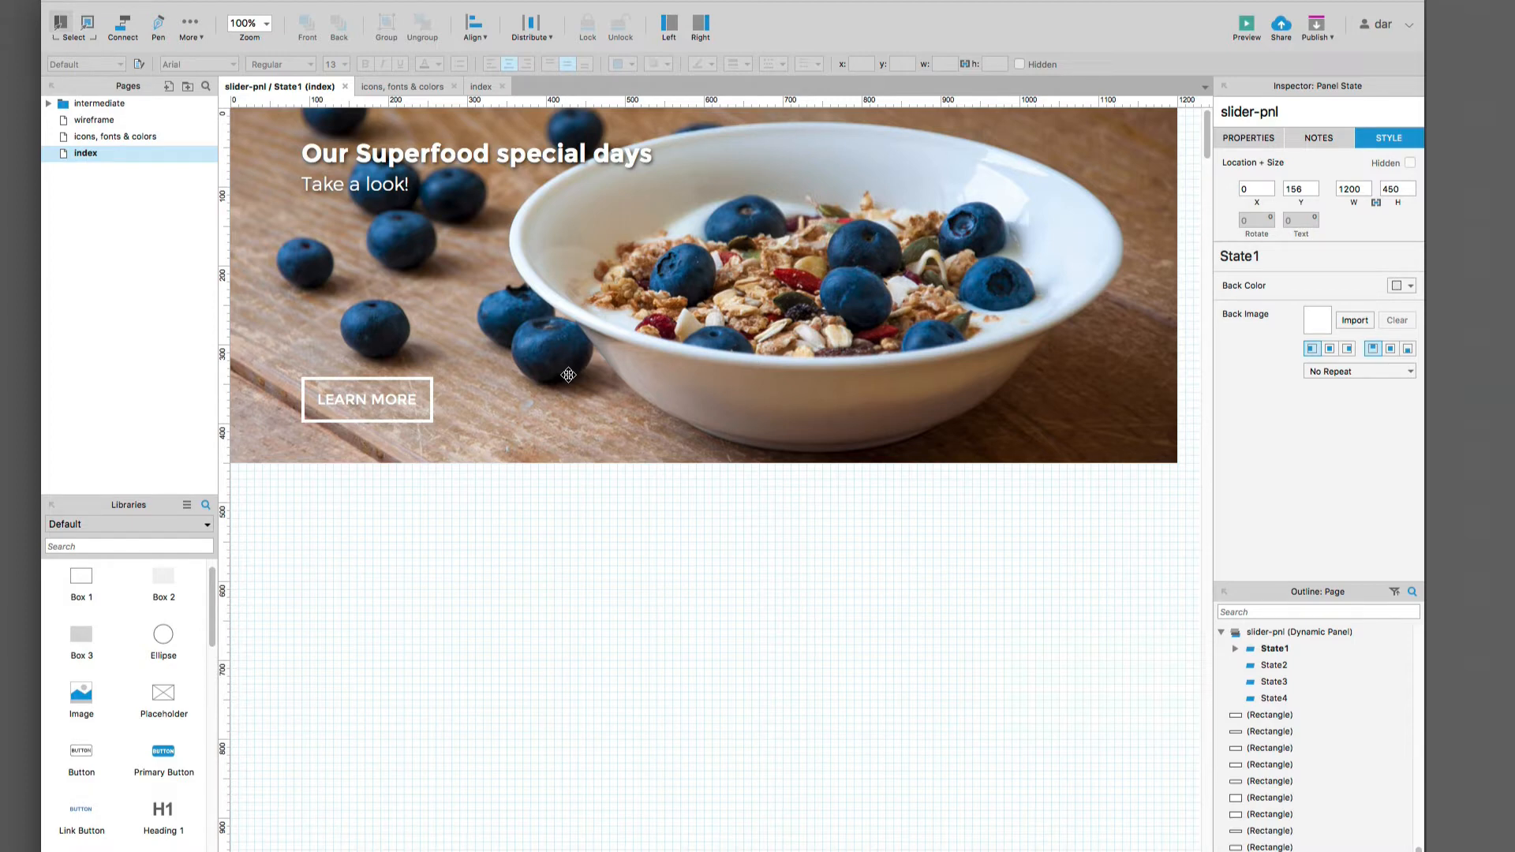
drag(1143, 517, 460, 574)
drag(170, 597, 232, 109)
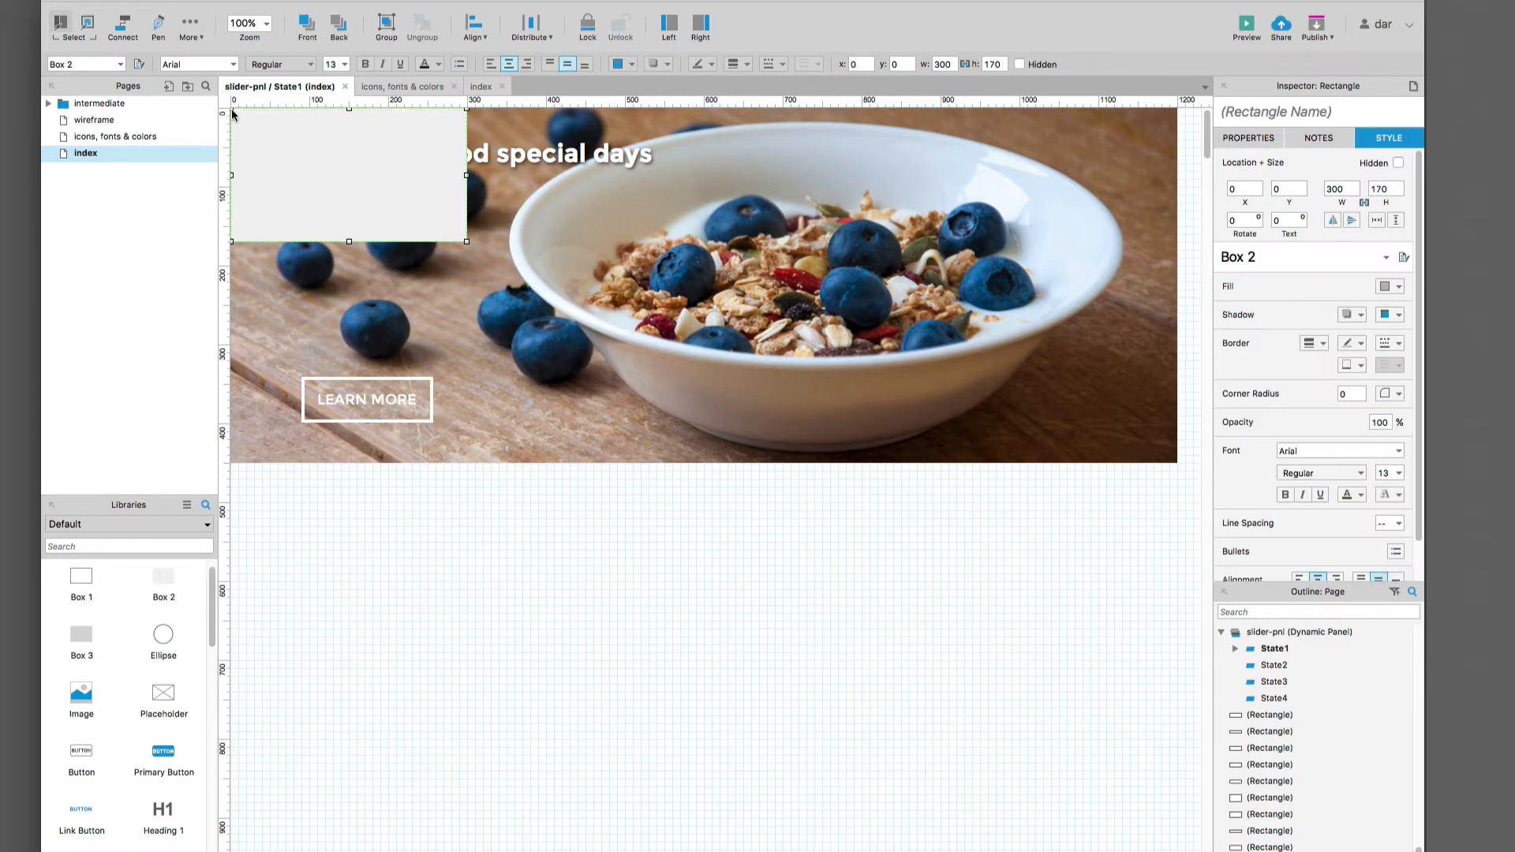
double_click(1329, 191)
text(1200)
key(Tab)
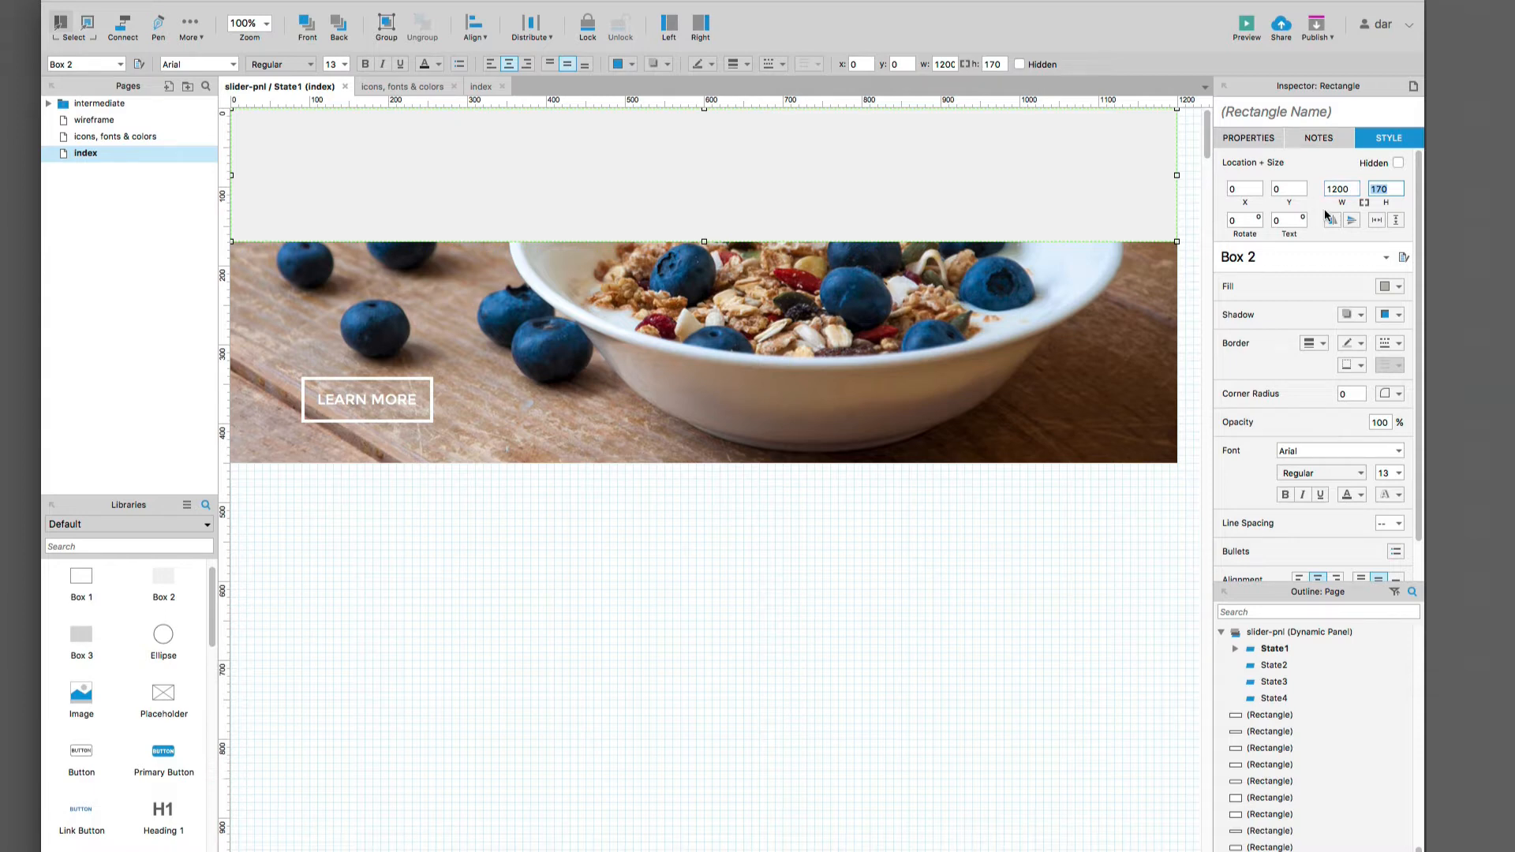
click(1385, 189)
Step: Fill the box with a linear gradient running from black (000000) at 0 opacity to solid black
click(1397, 289)
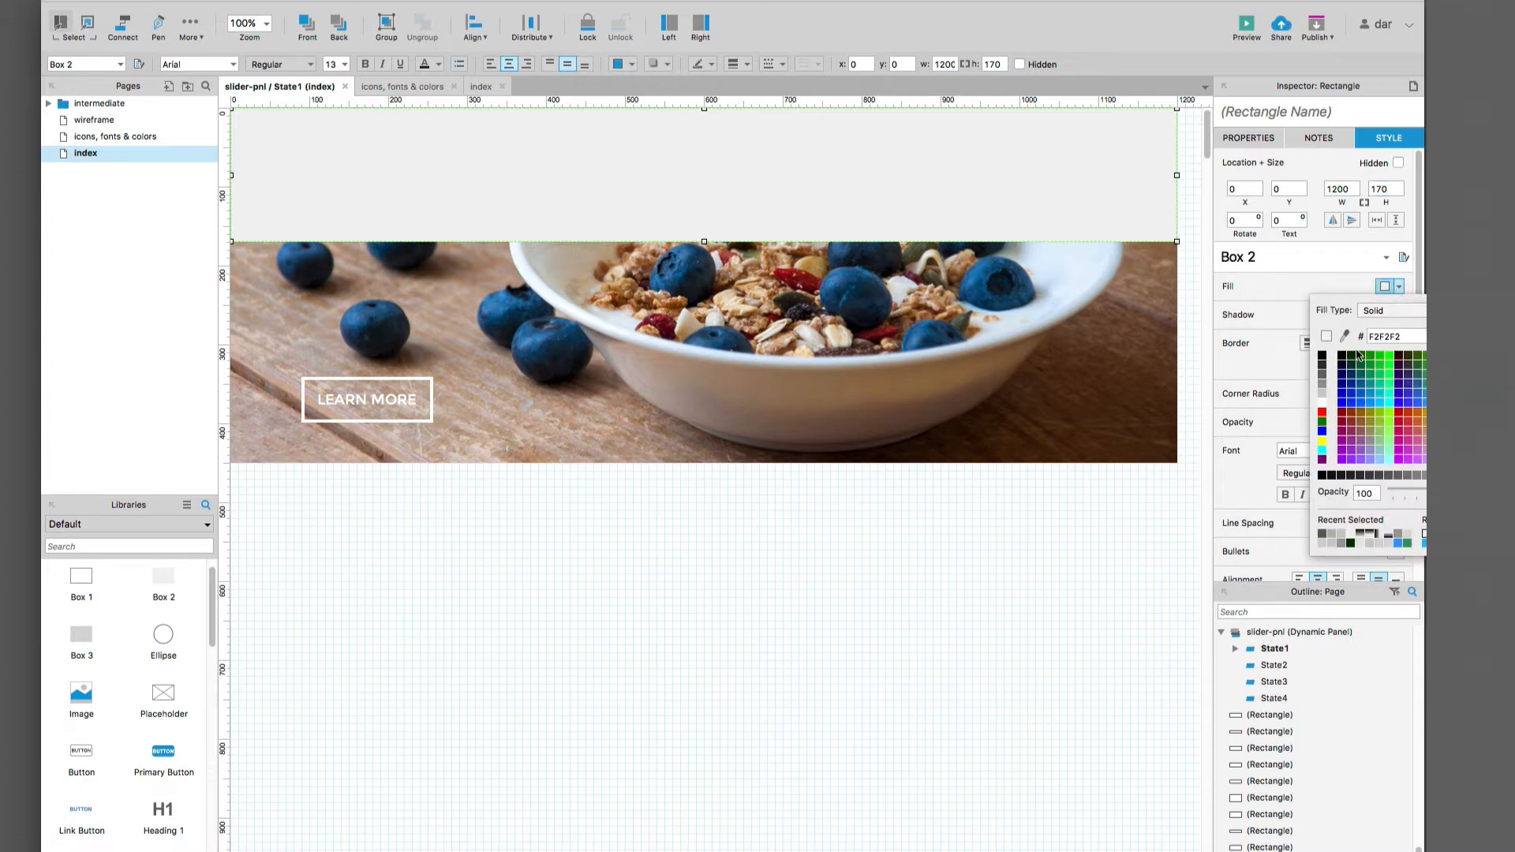
click(1322, 355)
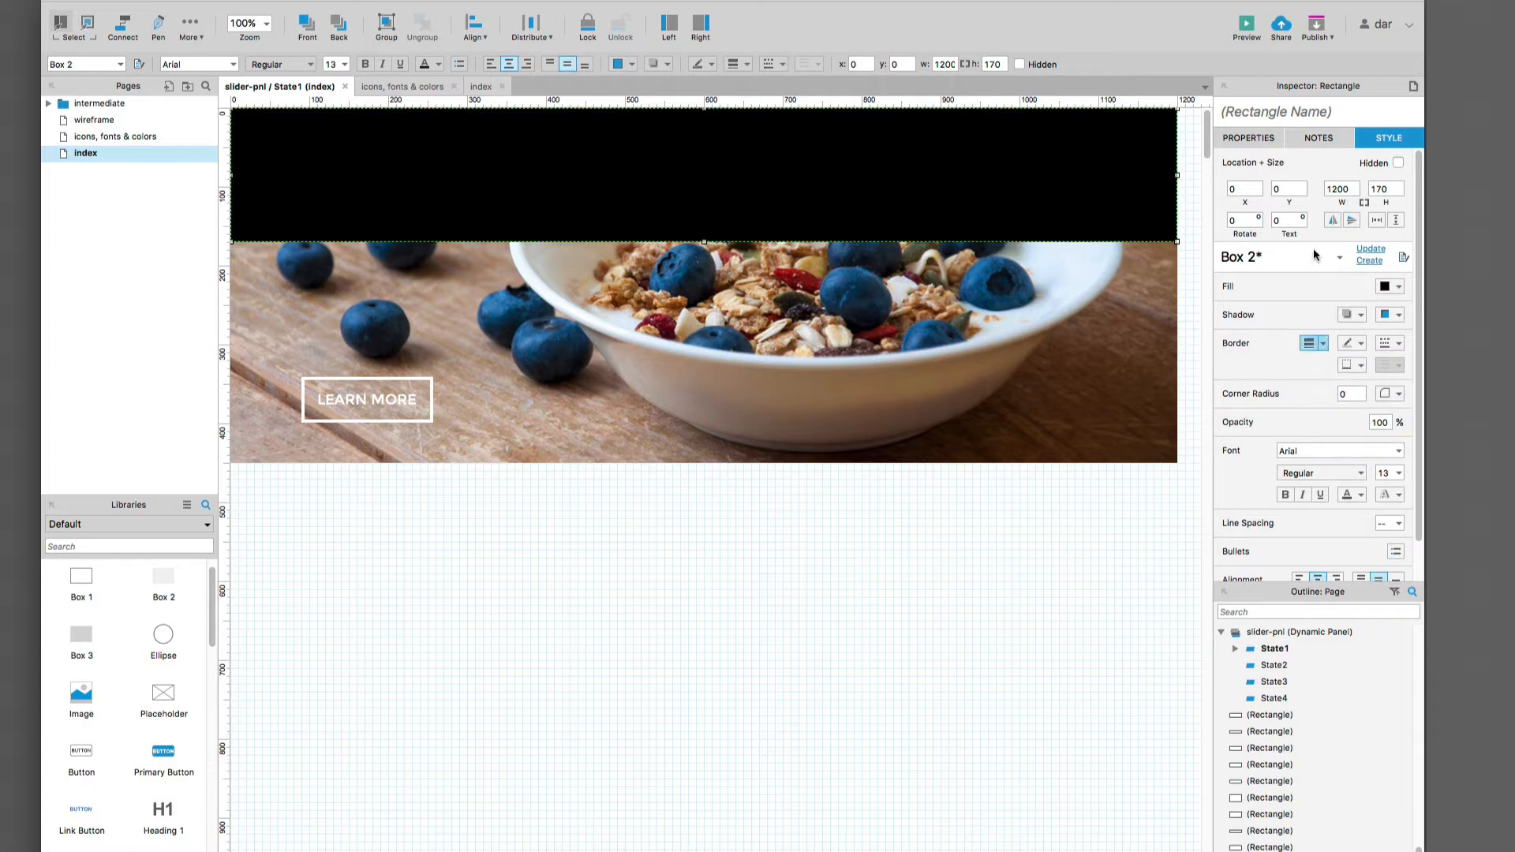
click(1399, 289)
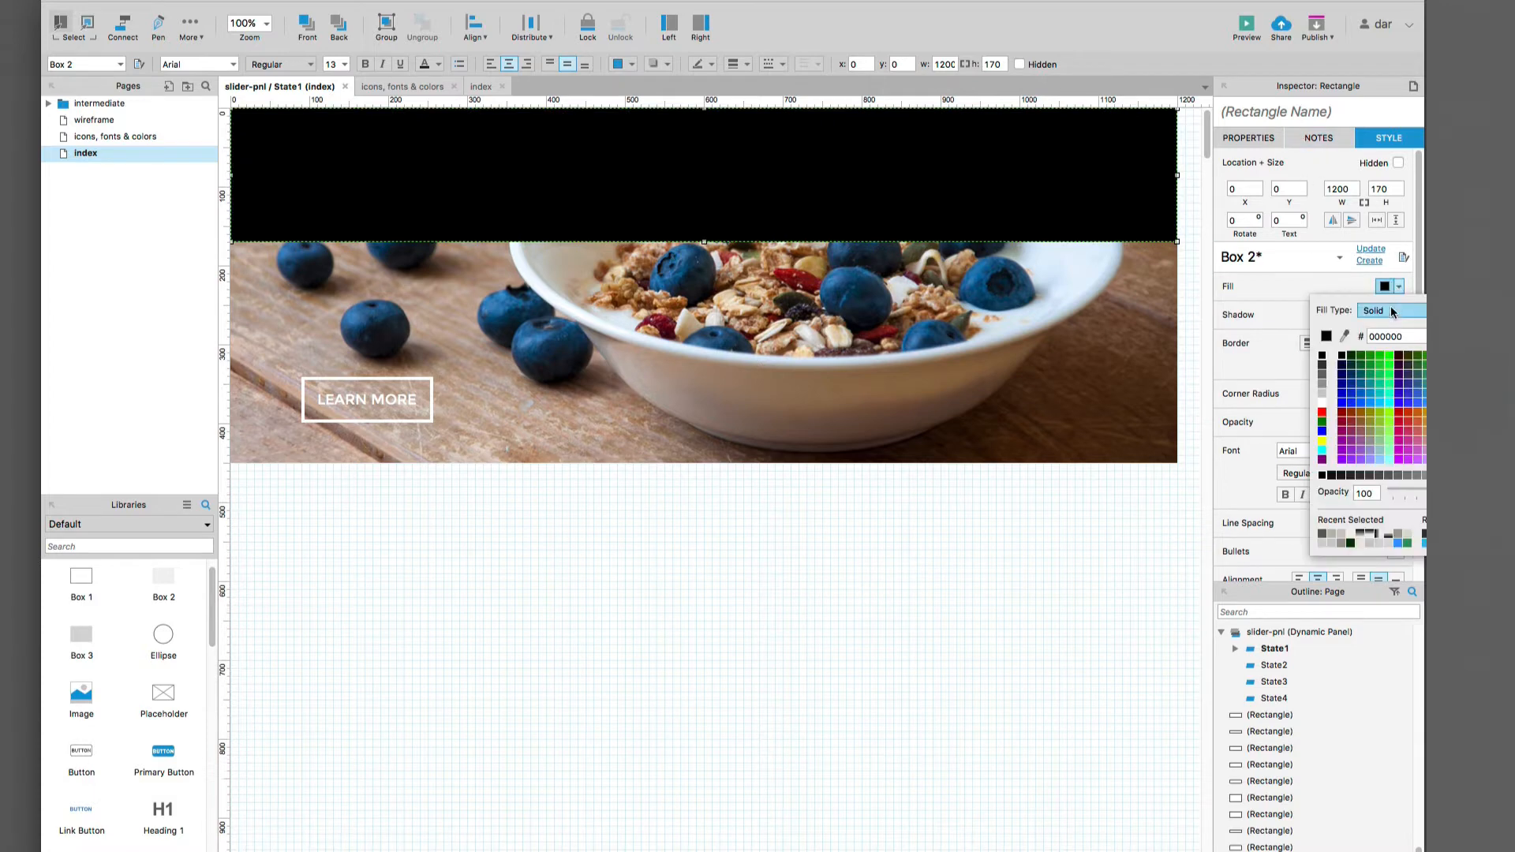
click(1390, 307)
click(1393, 328)
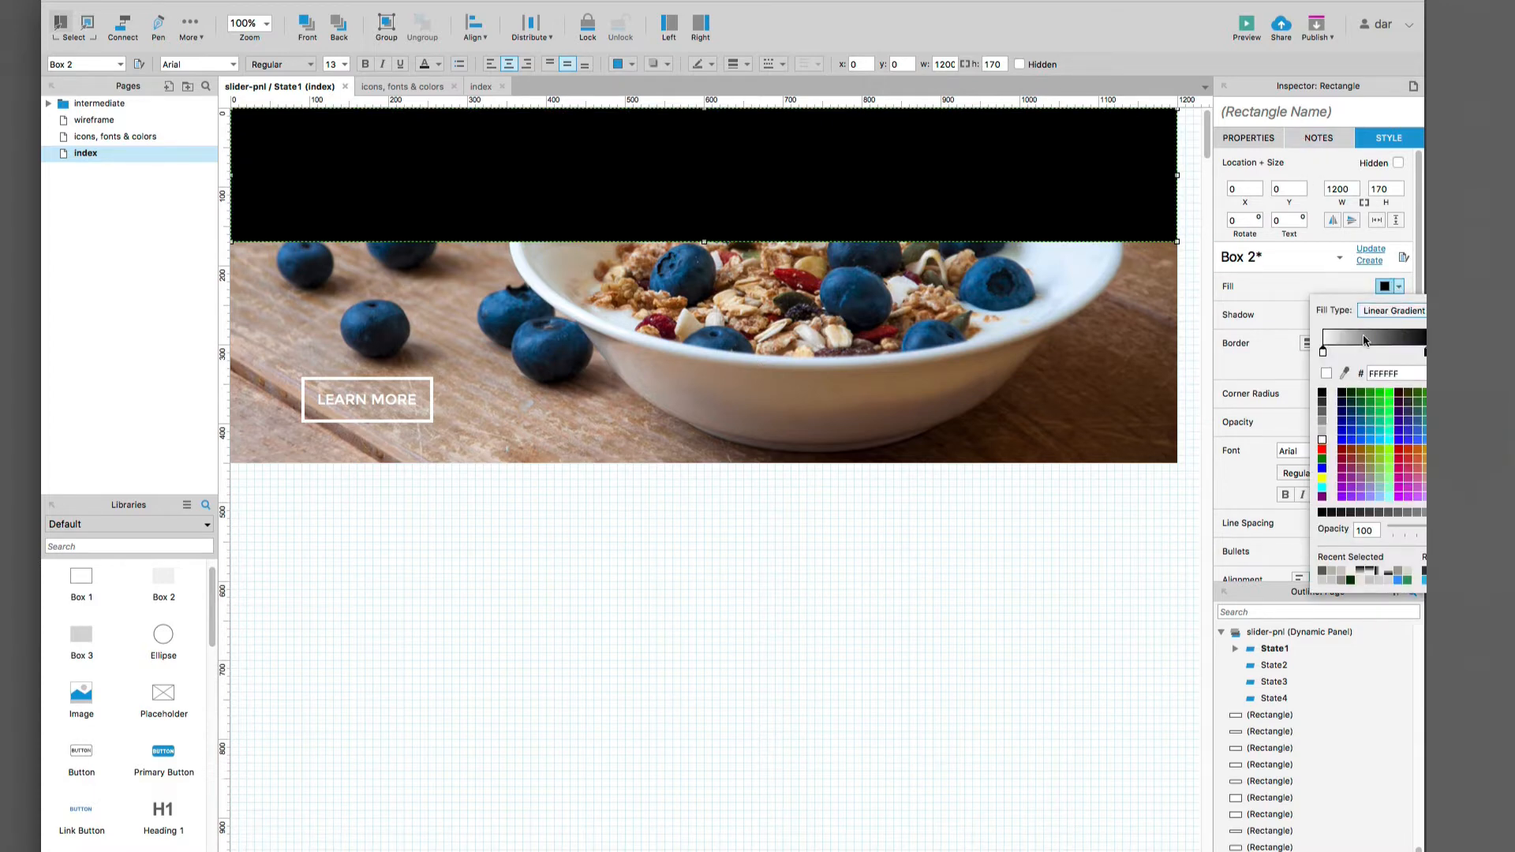
click(1326, 392)
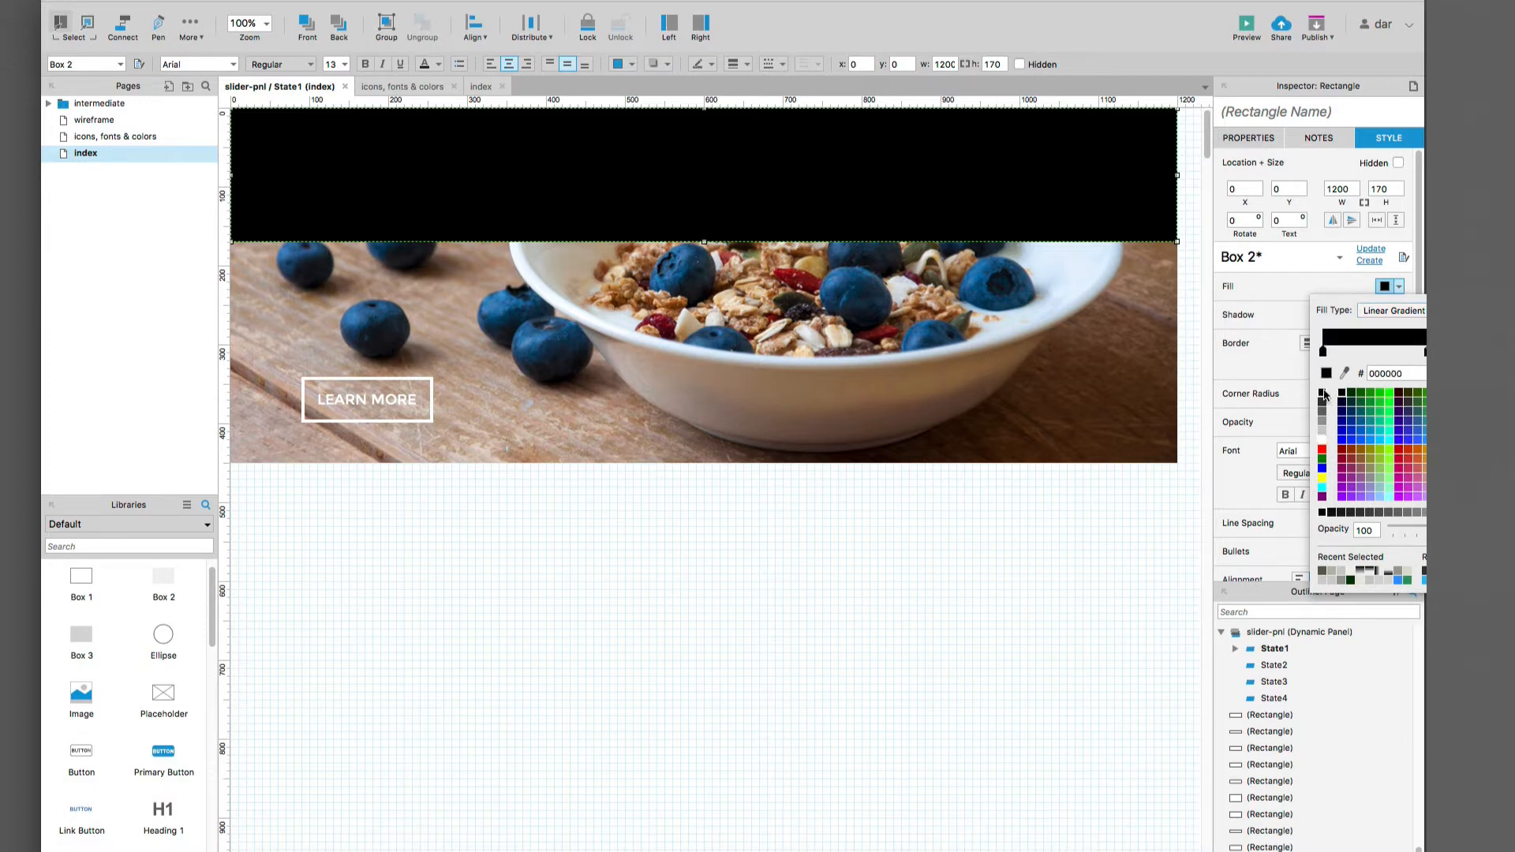
drag(1413, 524, 1384, 521)
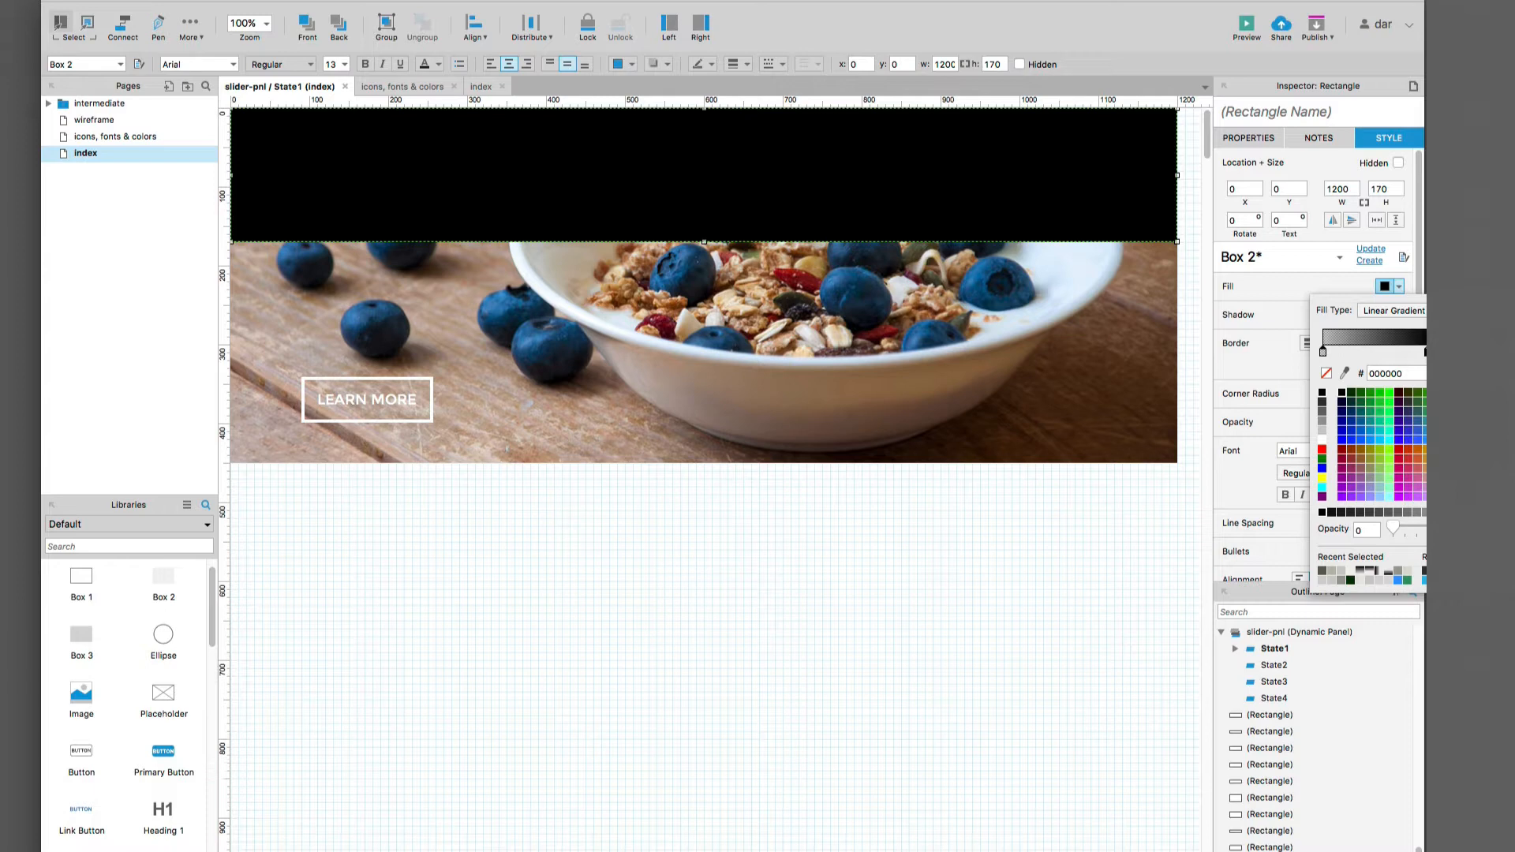
click(1394, 374)
click(1403, 373)
click(1139, 598)
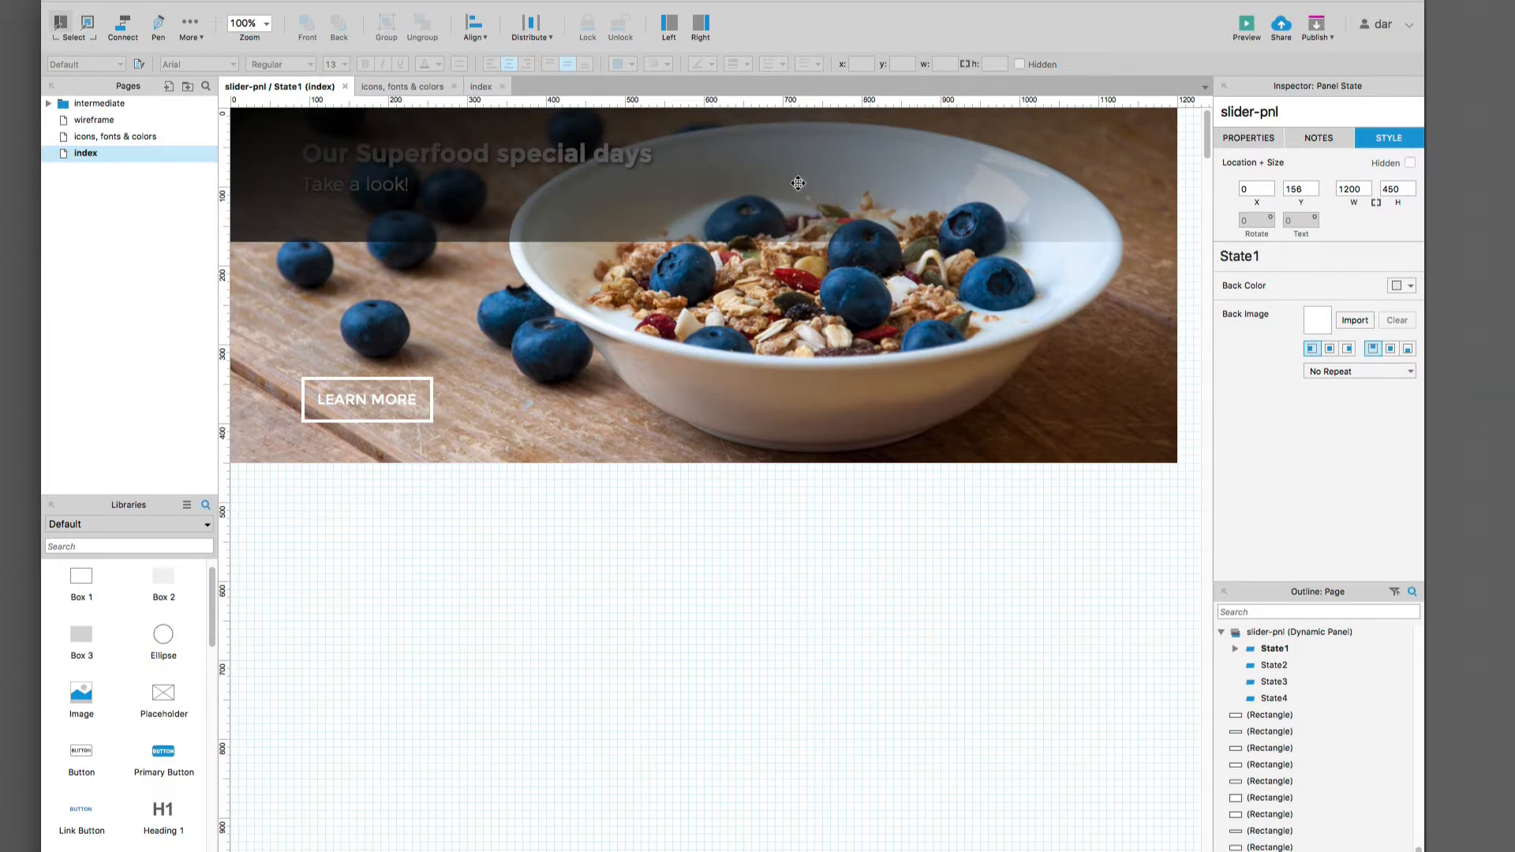
click(400, 137)
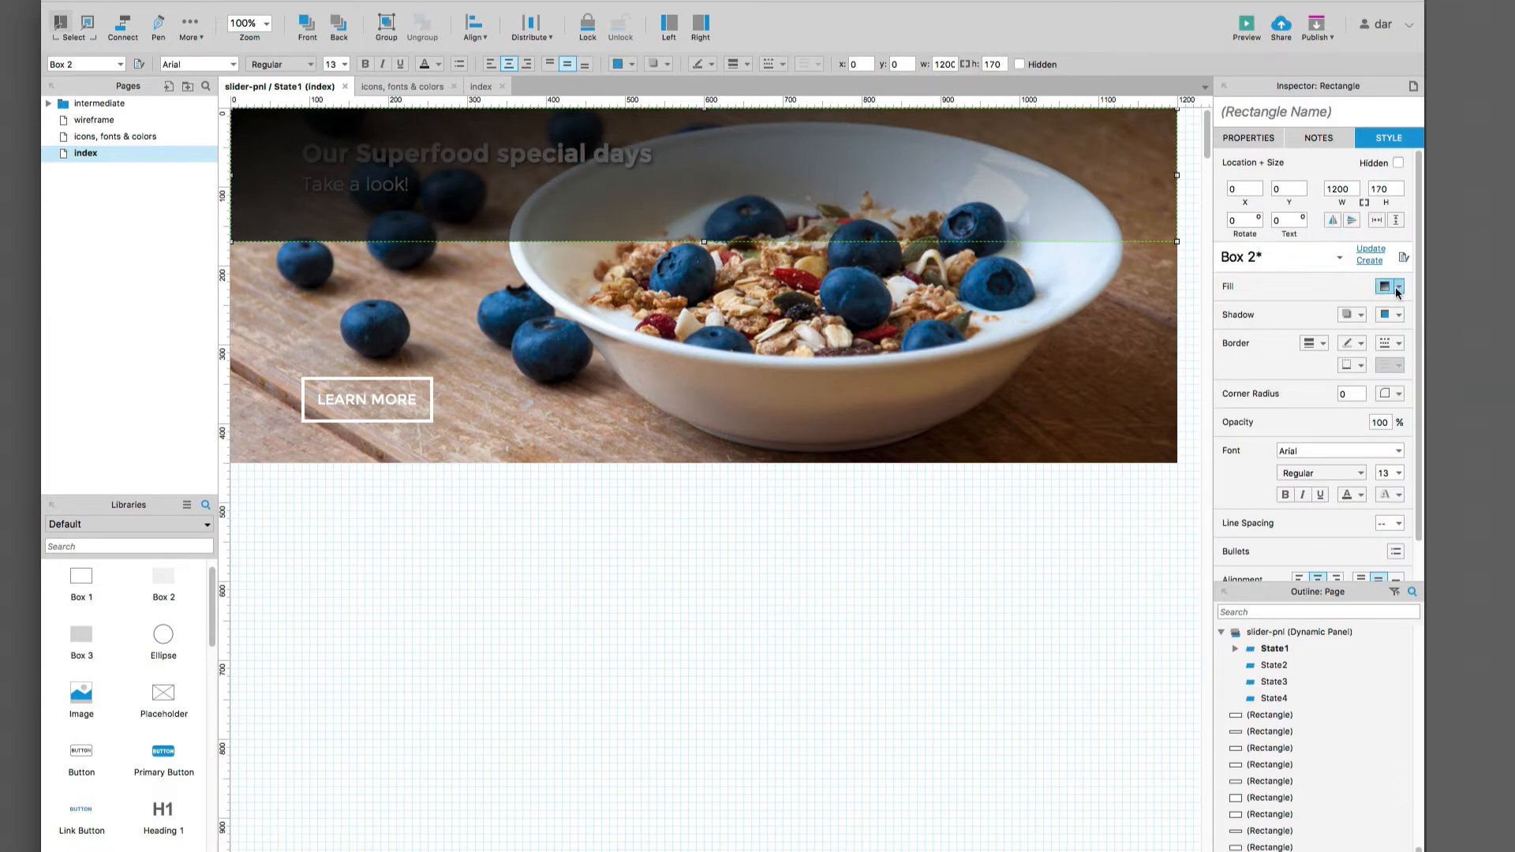
click(1400, 287)
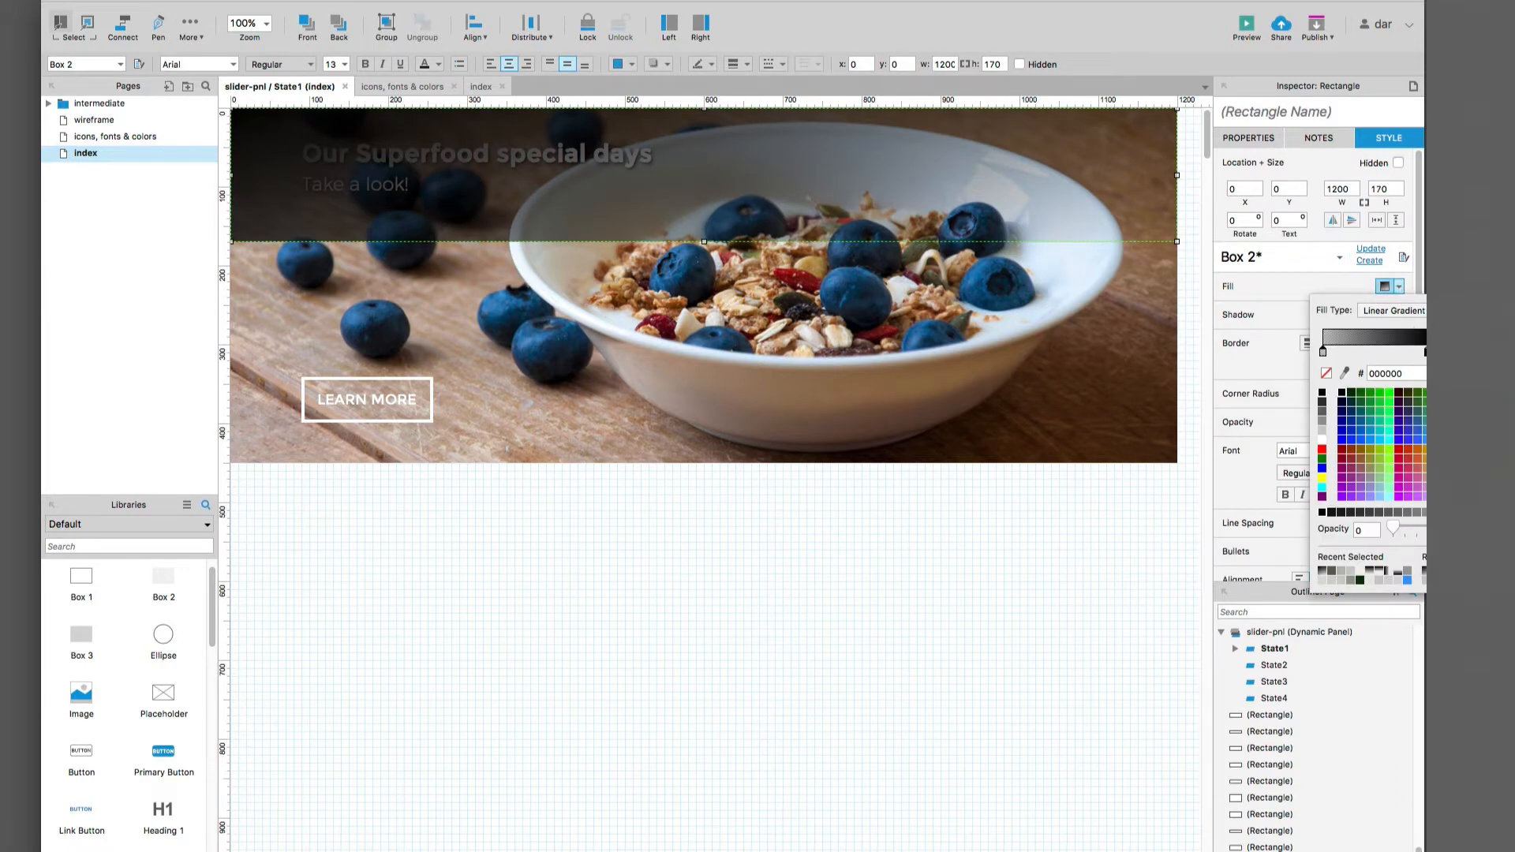
key(Return)
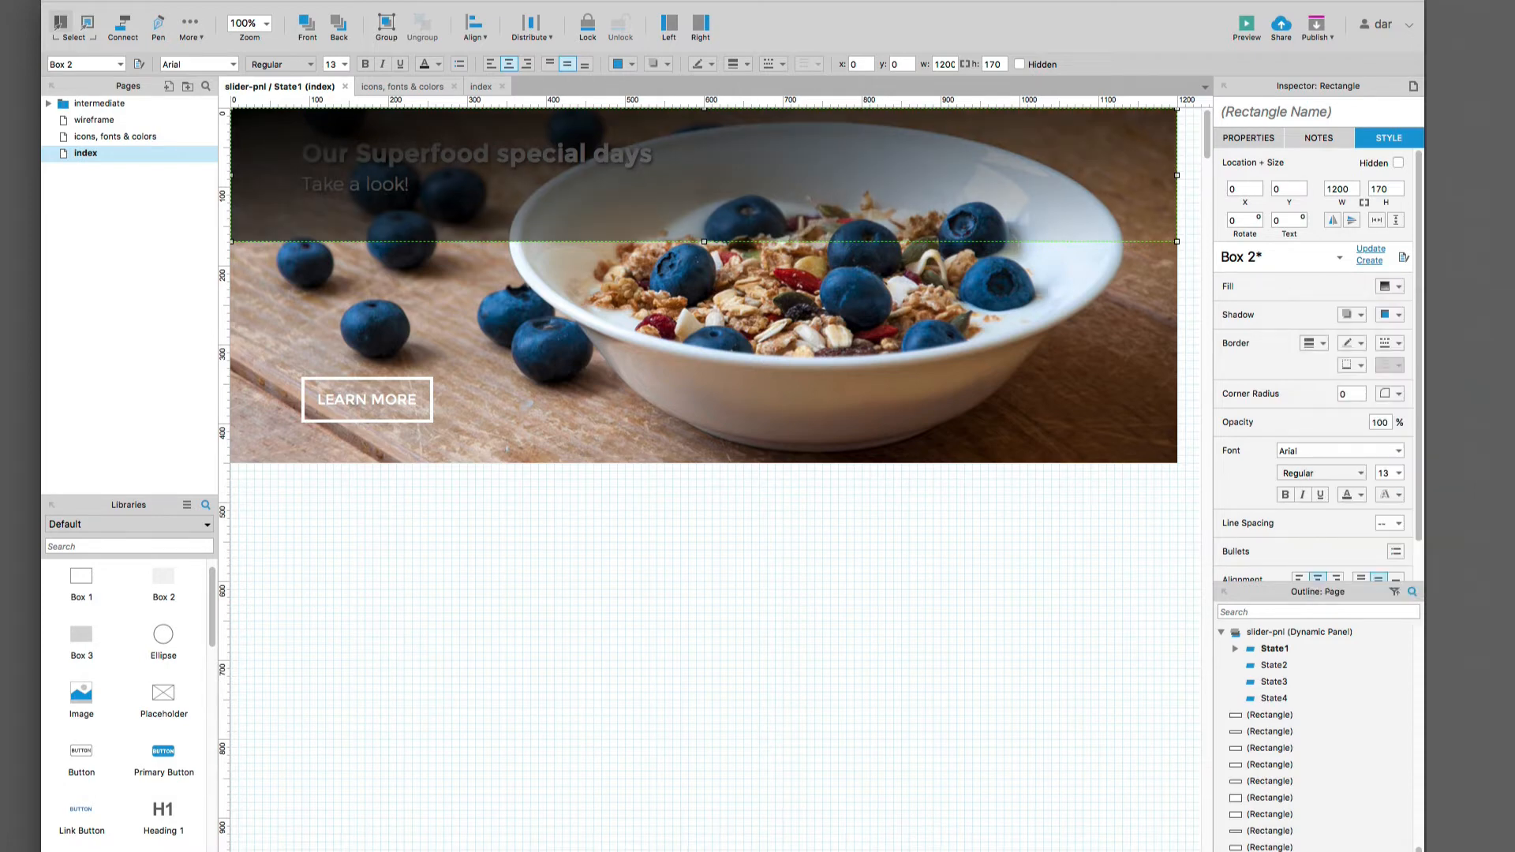
click(614, 609)
Step: Move the gradient box aside, bring the headline and "Take a look!" subtitle to the front, and return the box to 0, 0
click(572, 190)
drag(521, 166, 521, 321)
click(384, 189)
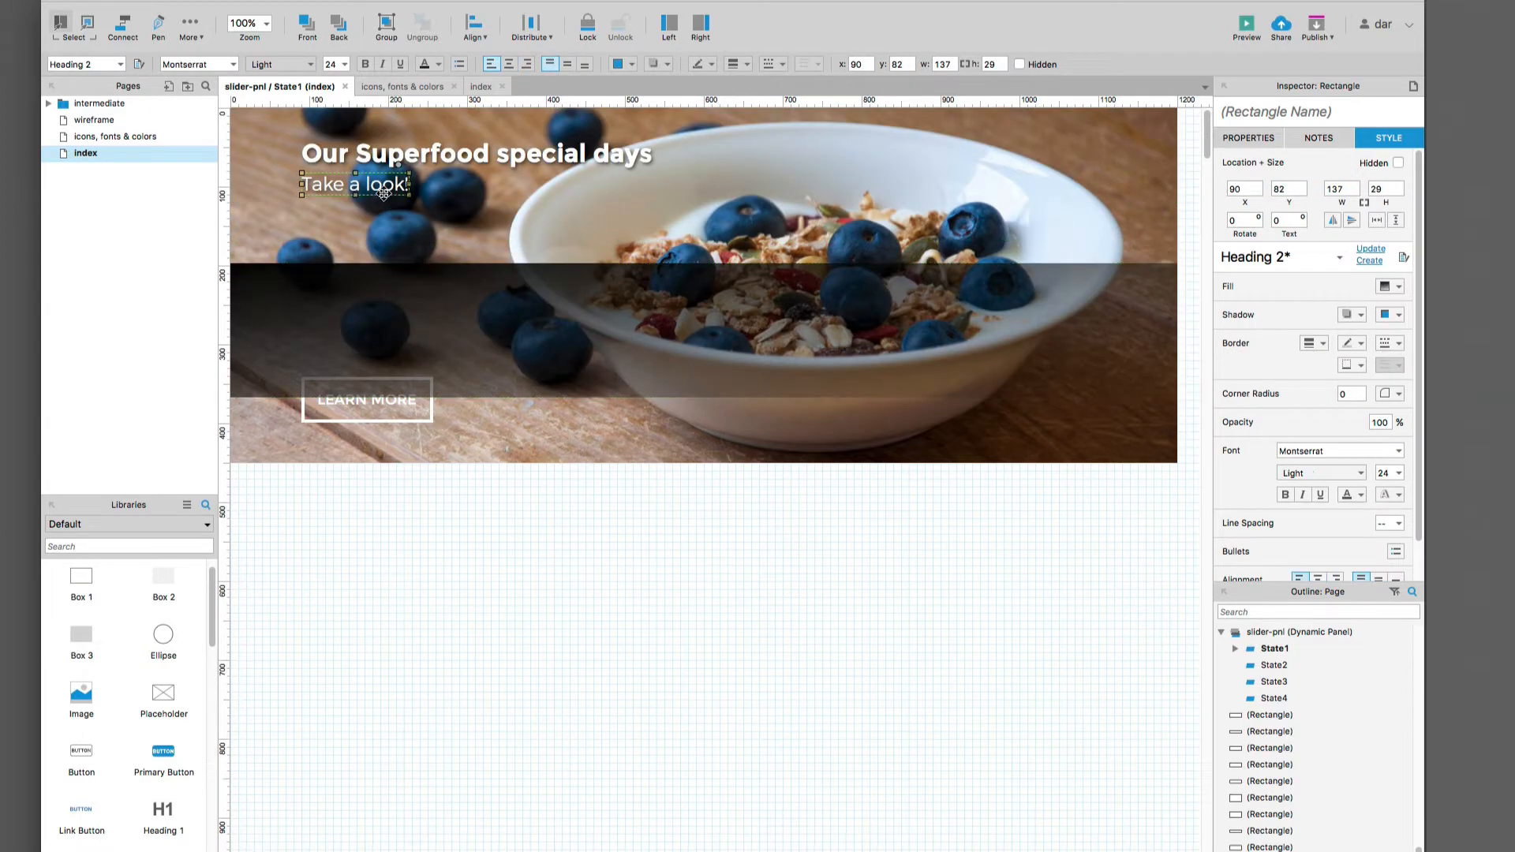
shift+click(416, 161)
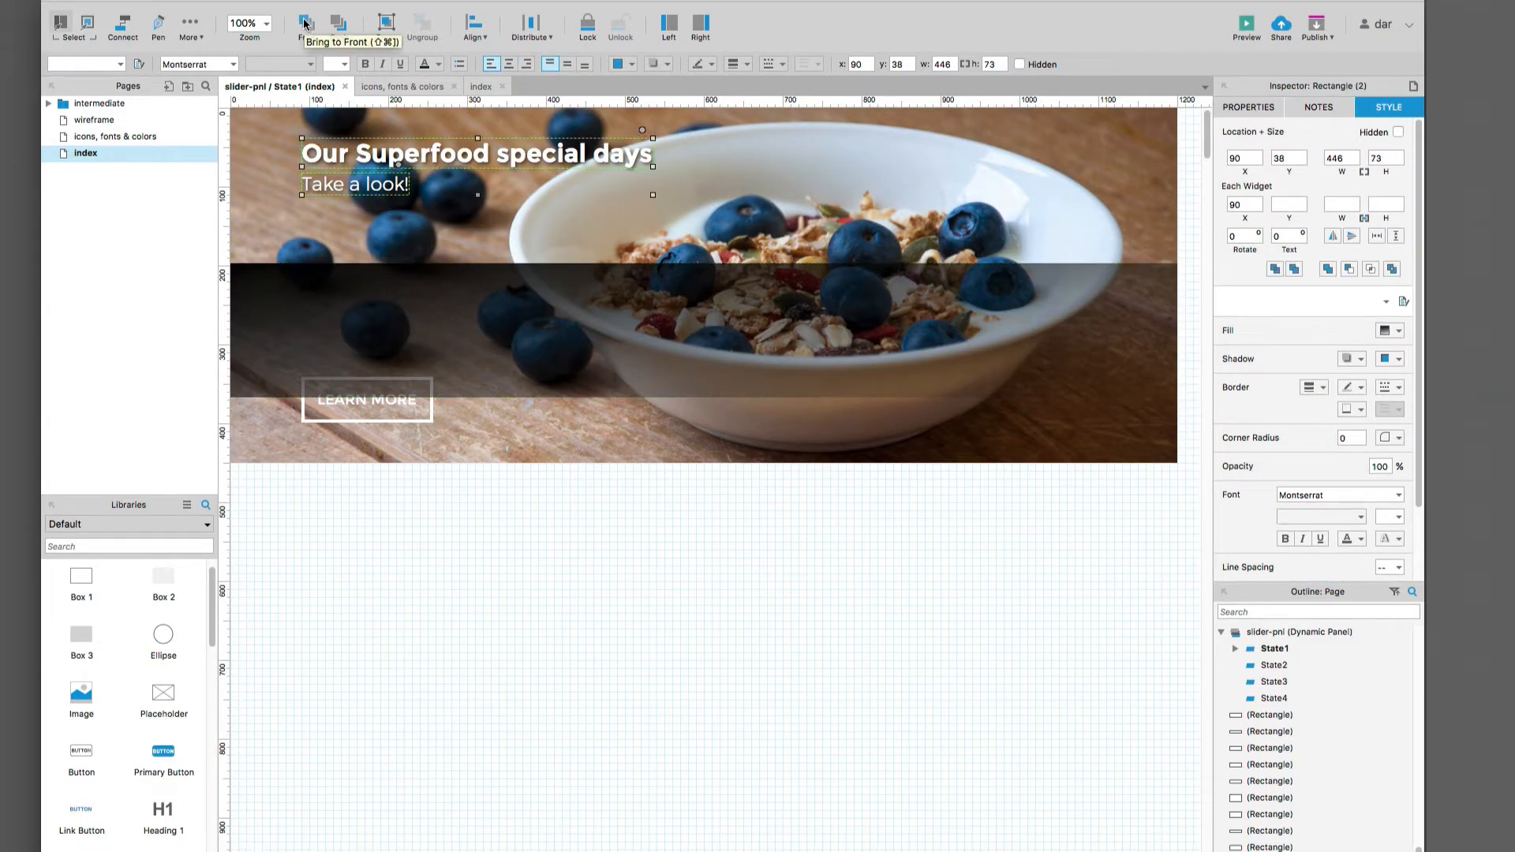
click(615, 312)
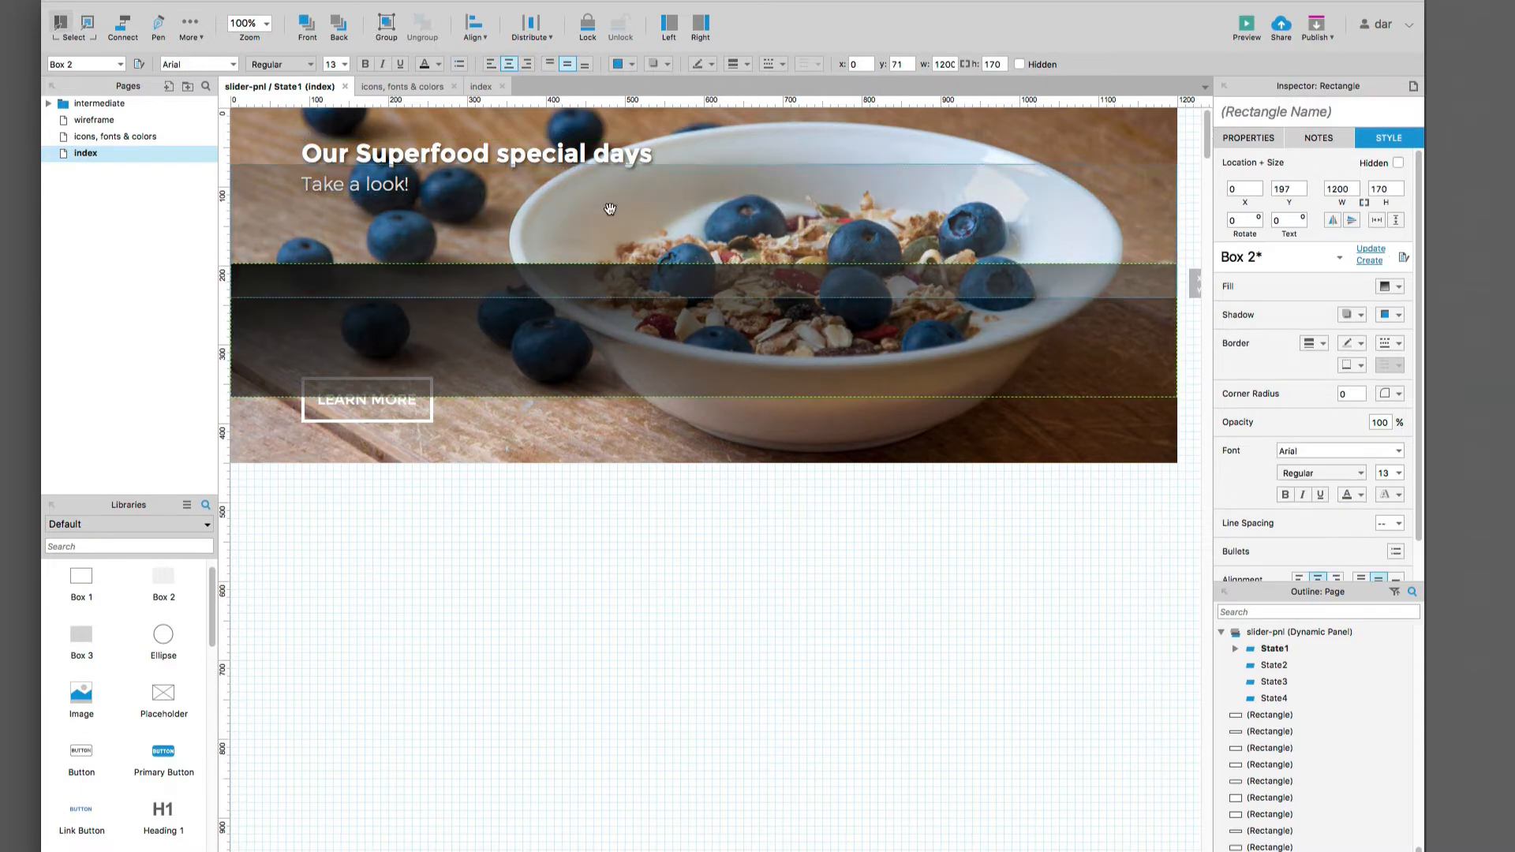
drag(608, 161, 613, 166)
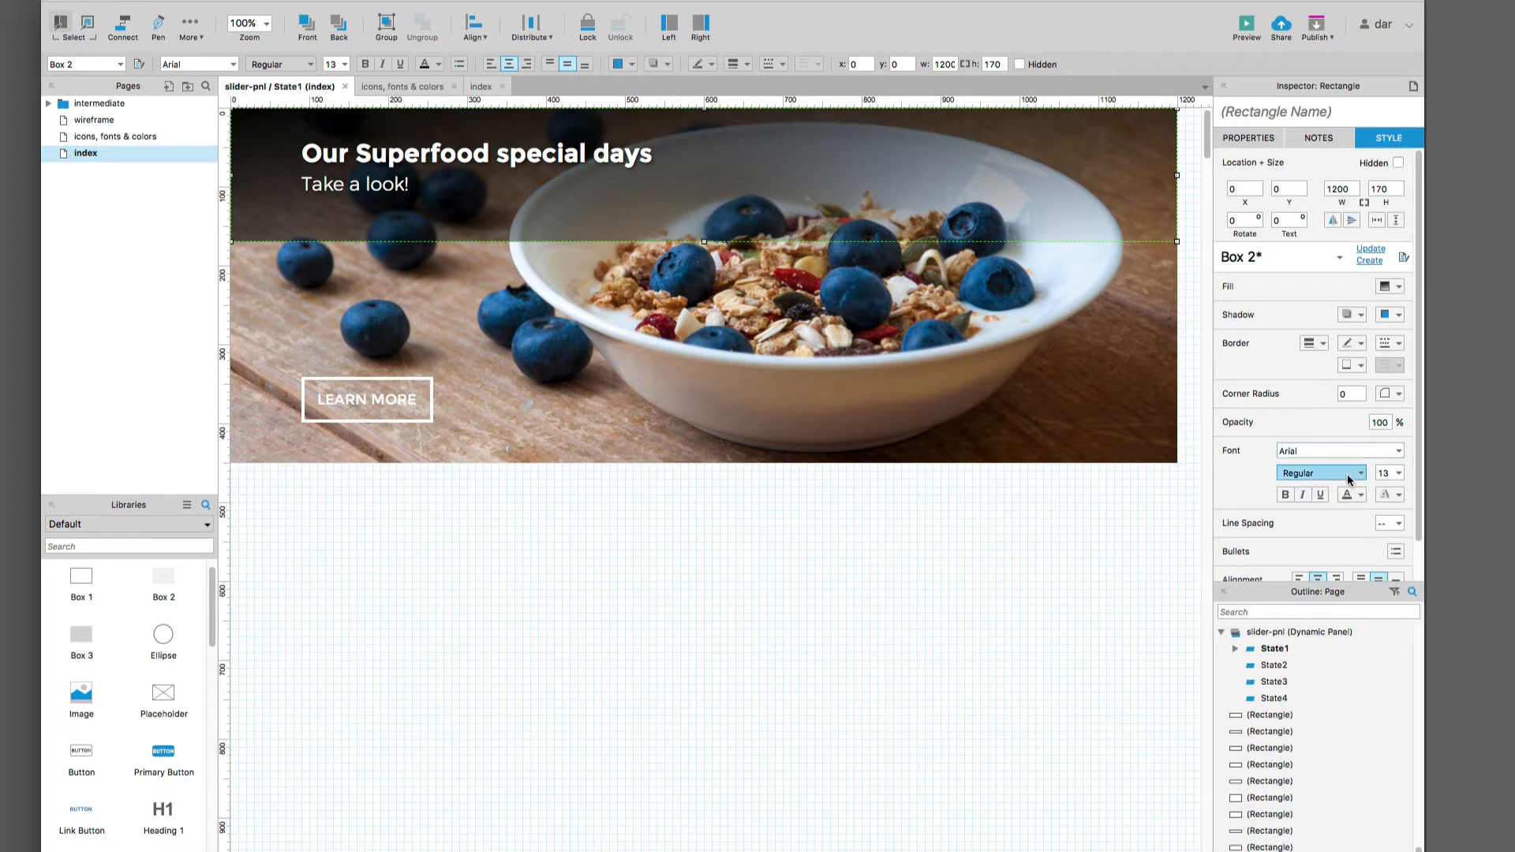
Step: Set the gradient box's opacity to 50%
click(1376, 424)
double_click(1375, 424)
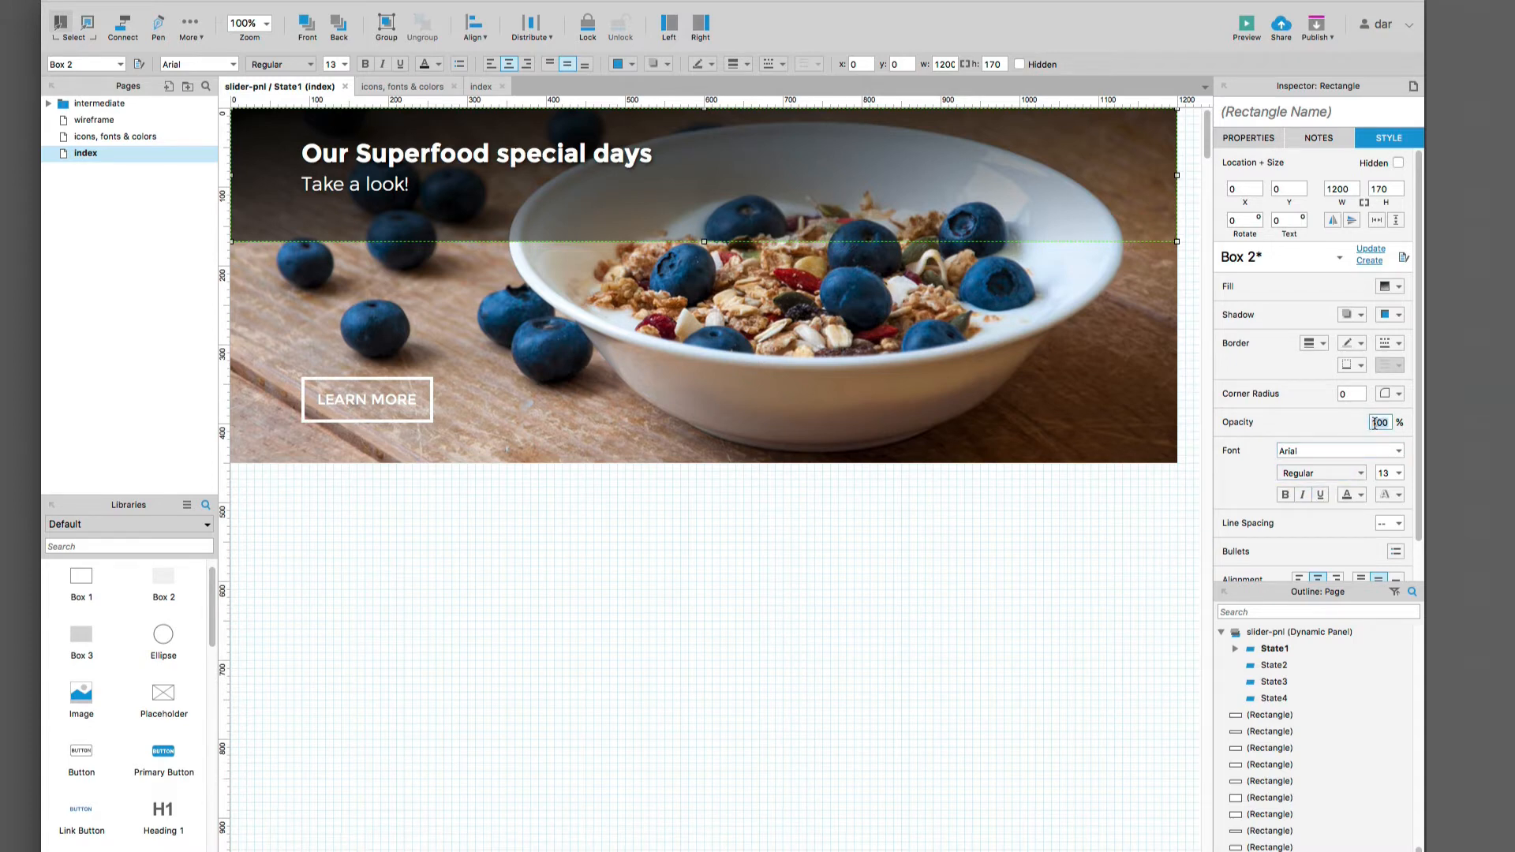
text(60)
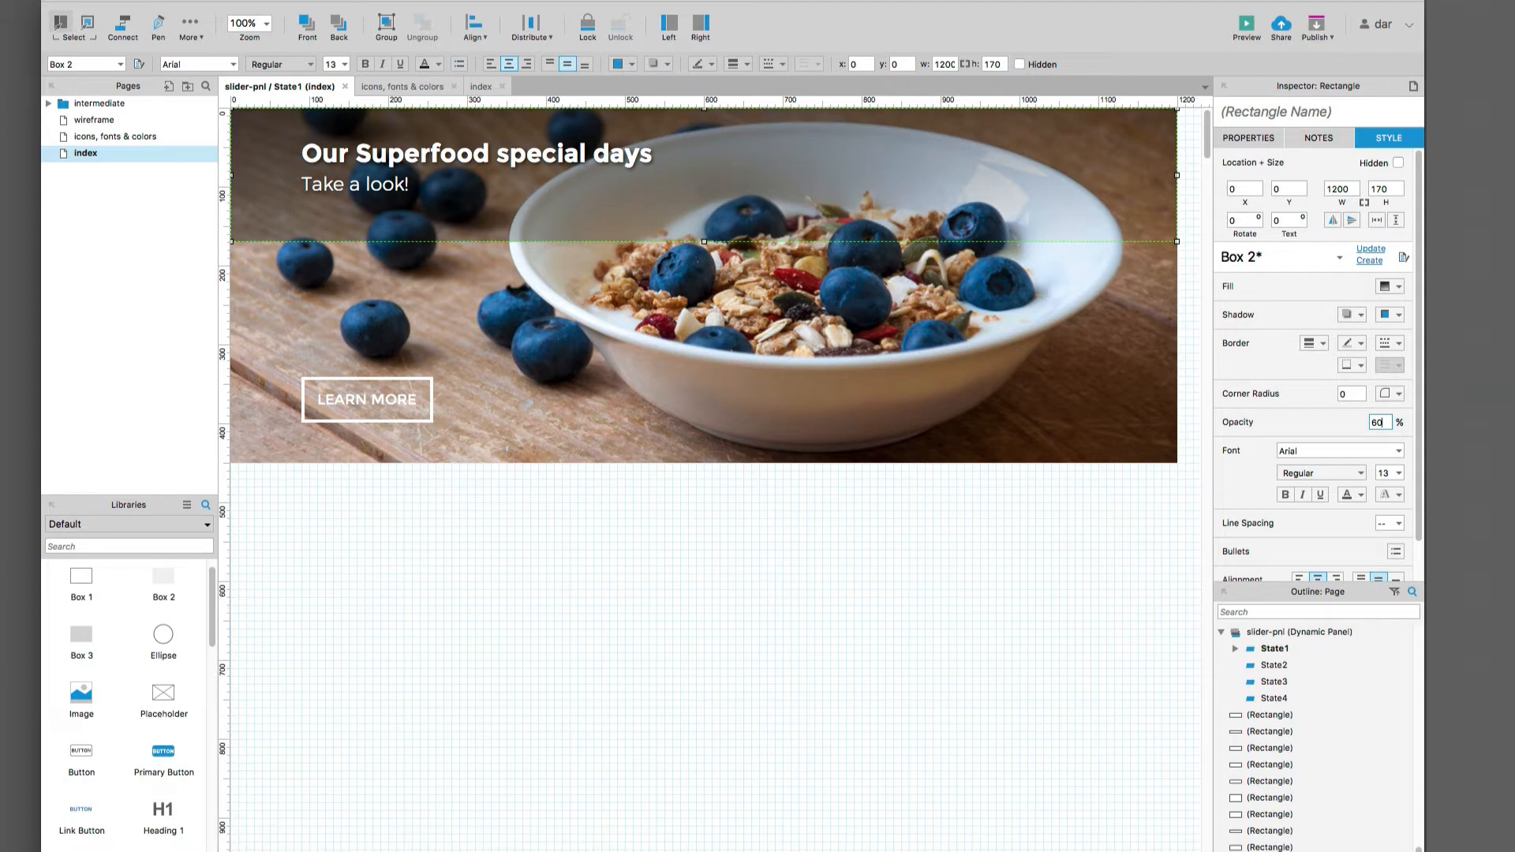
double_click(1377, 423)
text(50)
click(1073, 490)
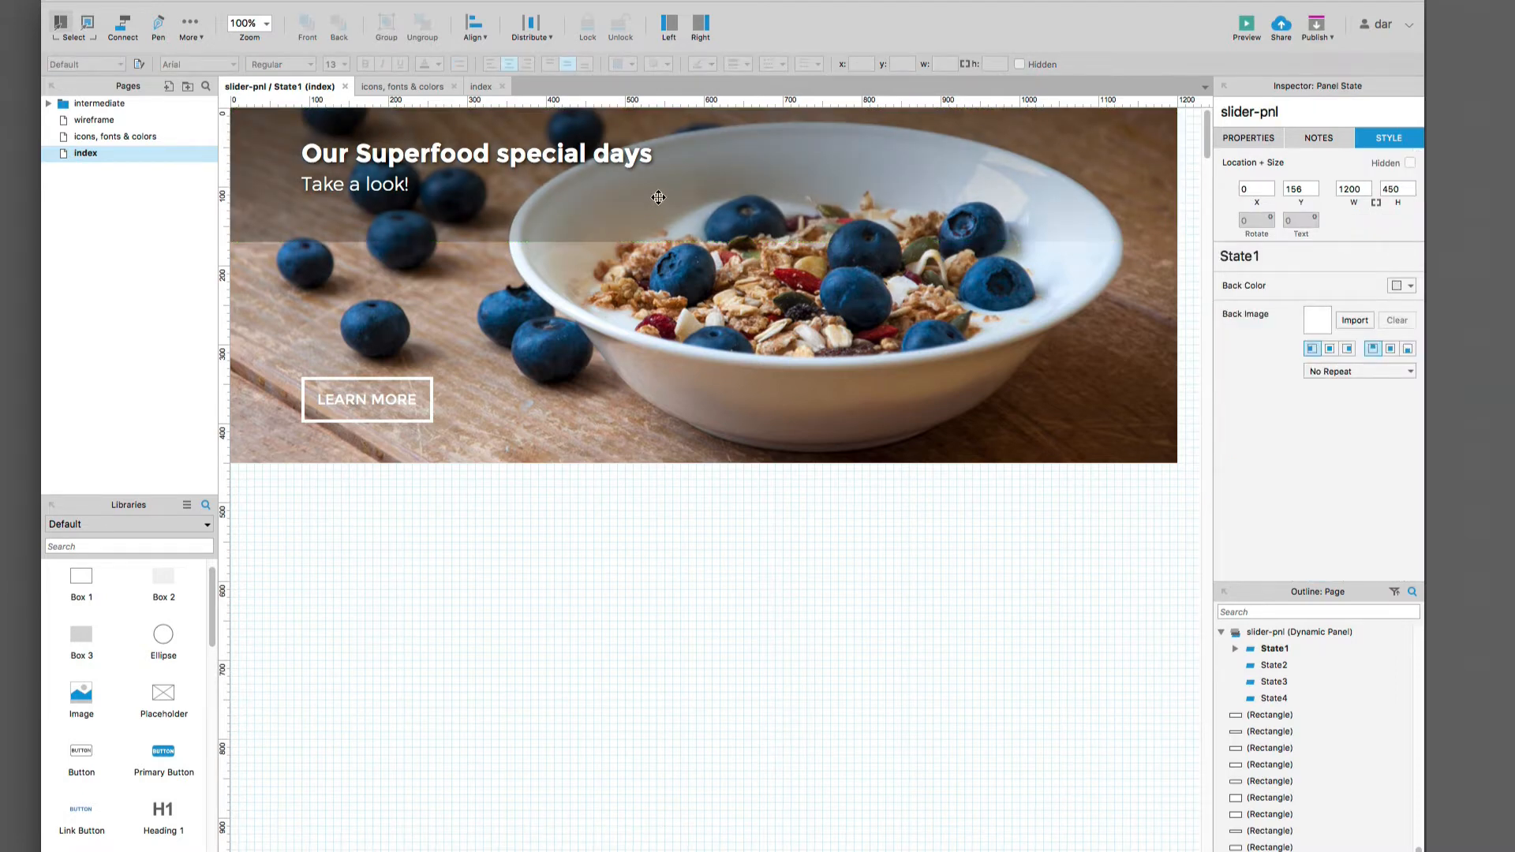
Step: Shift the transparent color stop of the box's linear gradient slightly inward to soften its lower edge
click(451, 230)
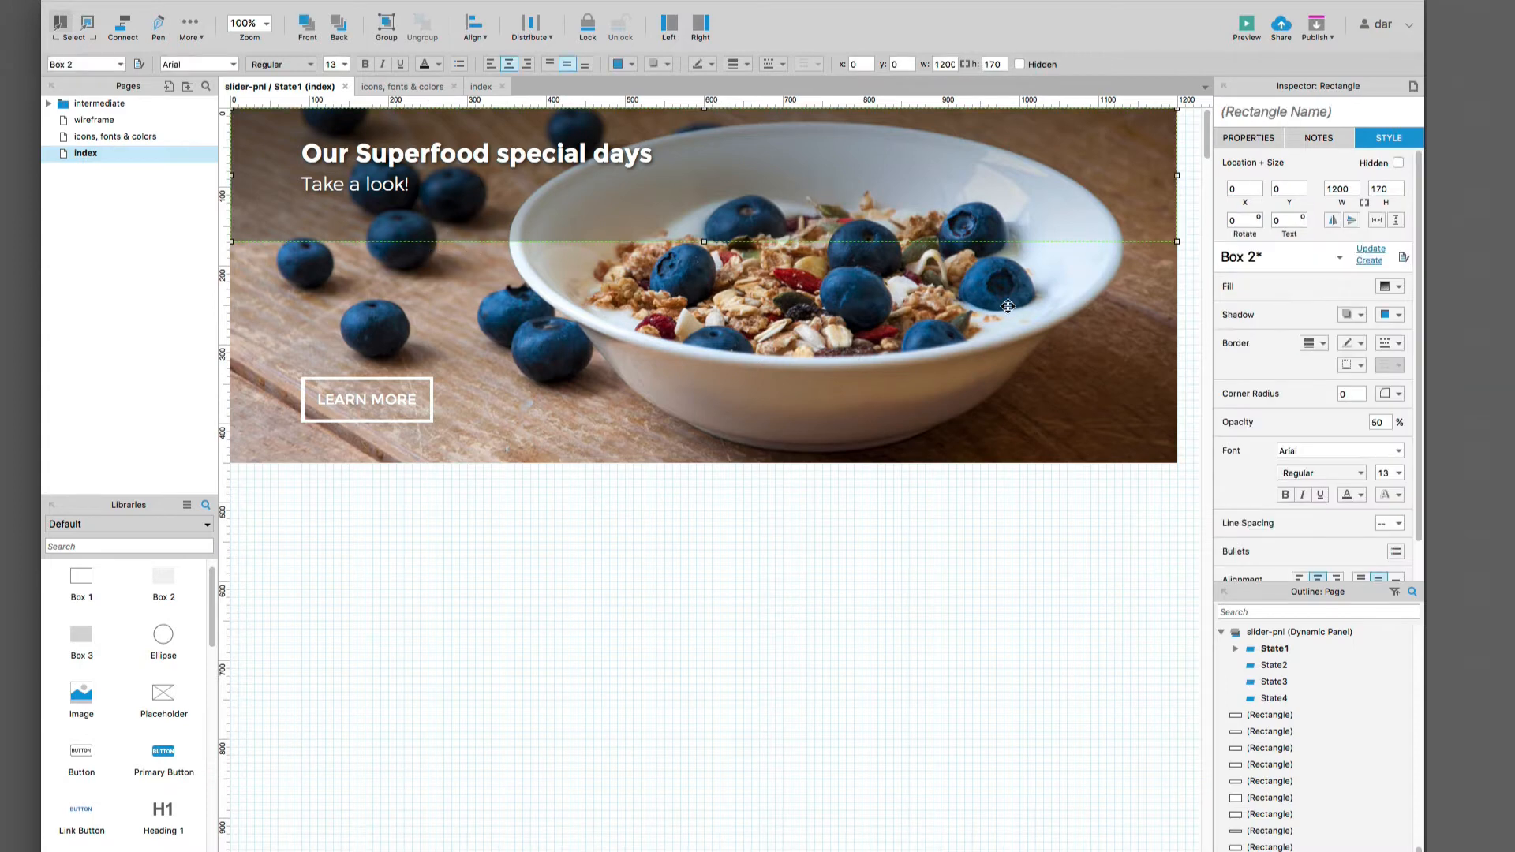
click(1397, 284)
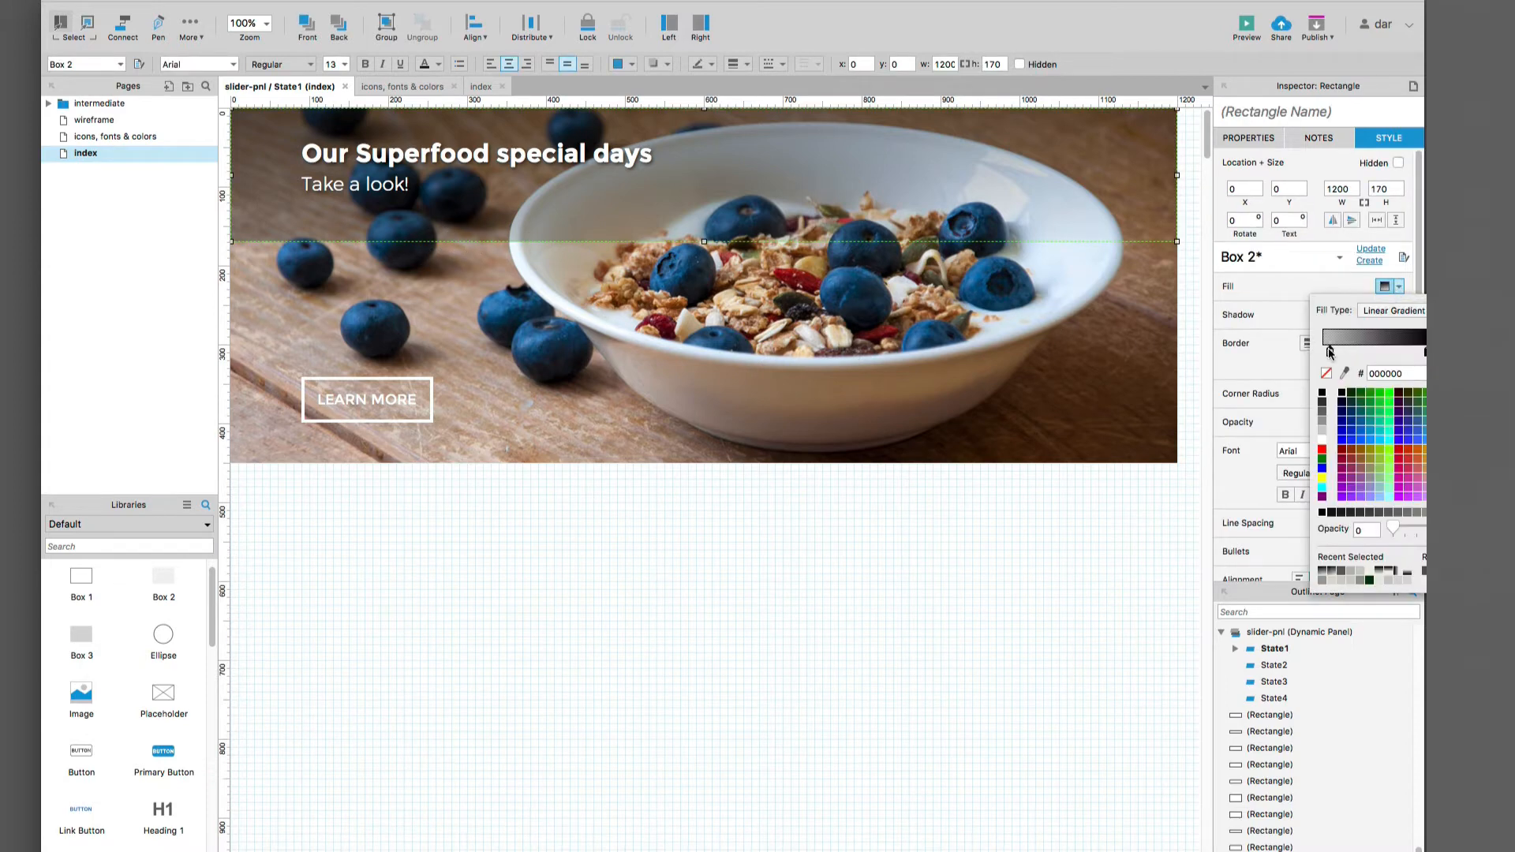
drag(1330, 351, 1342, 351)
click(1070, 612)
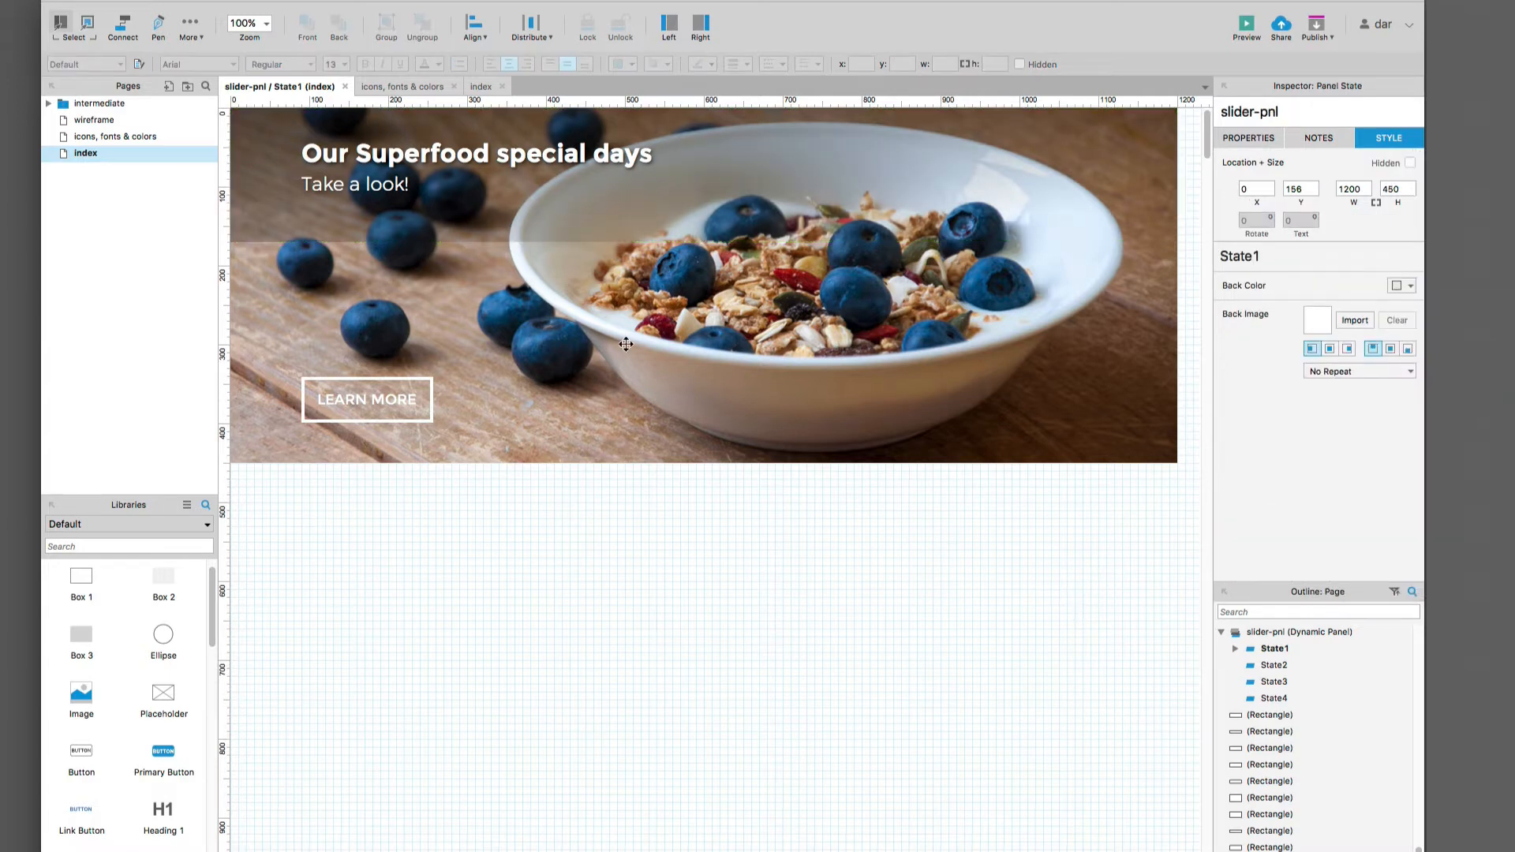
click(597, 221)
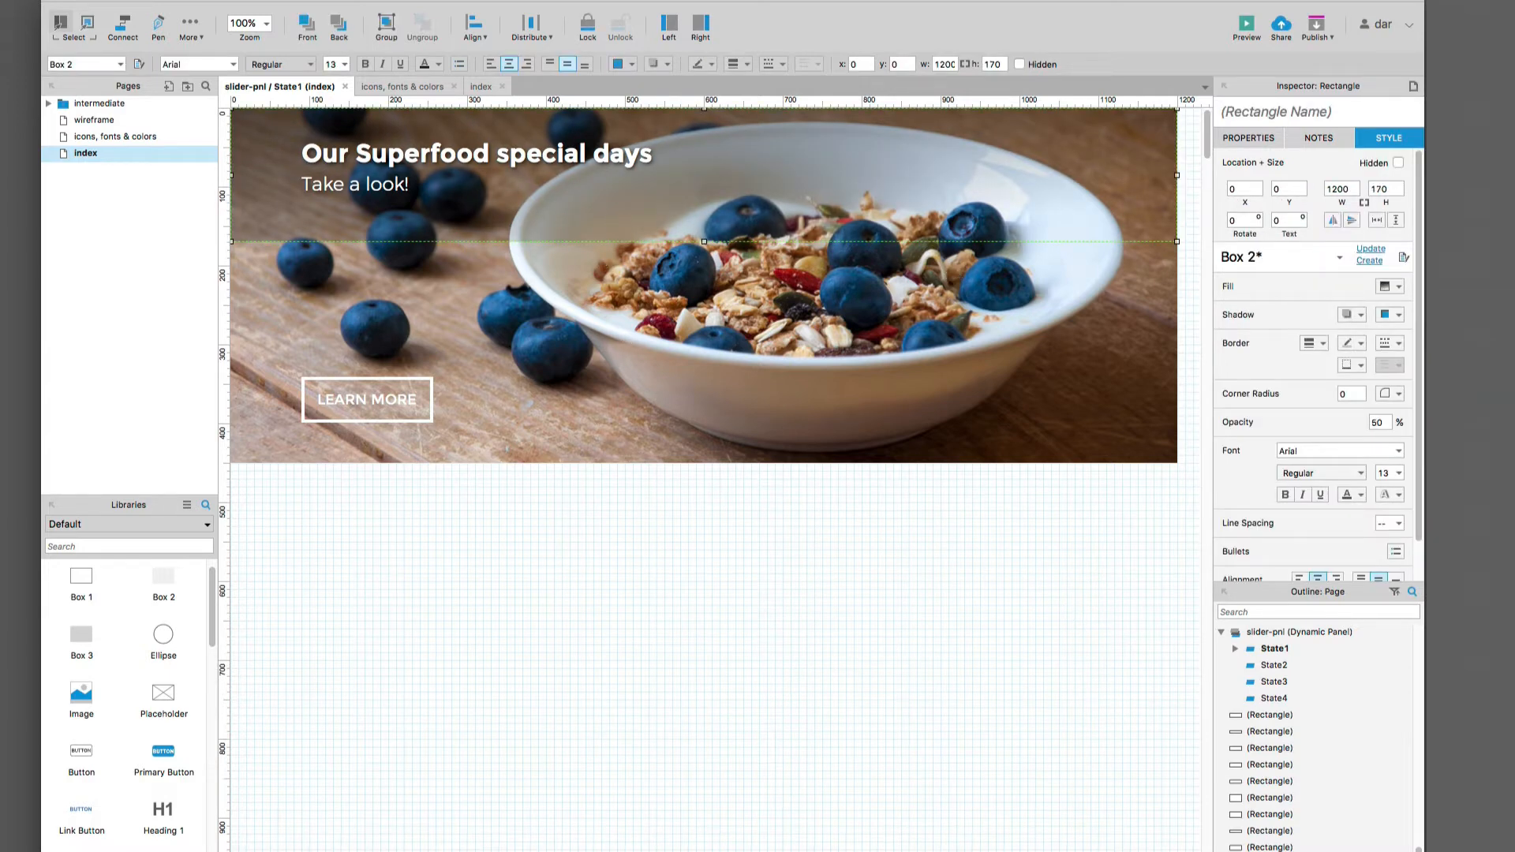
click(1399, 286)
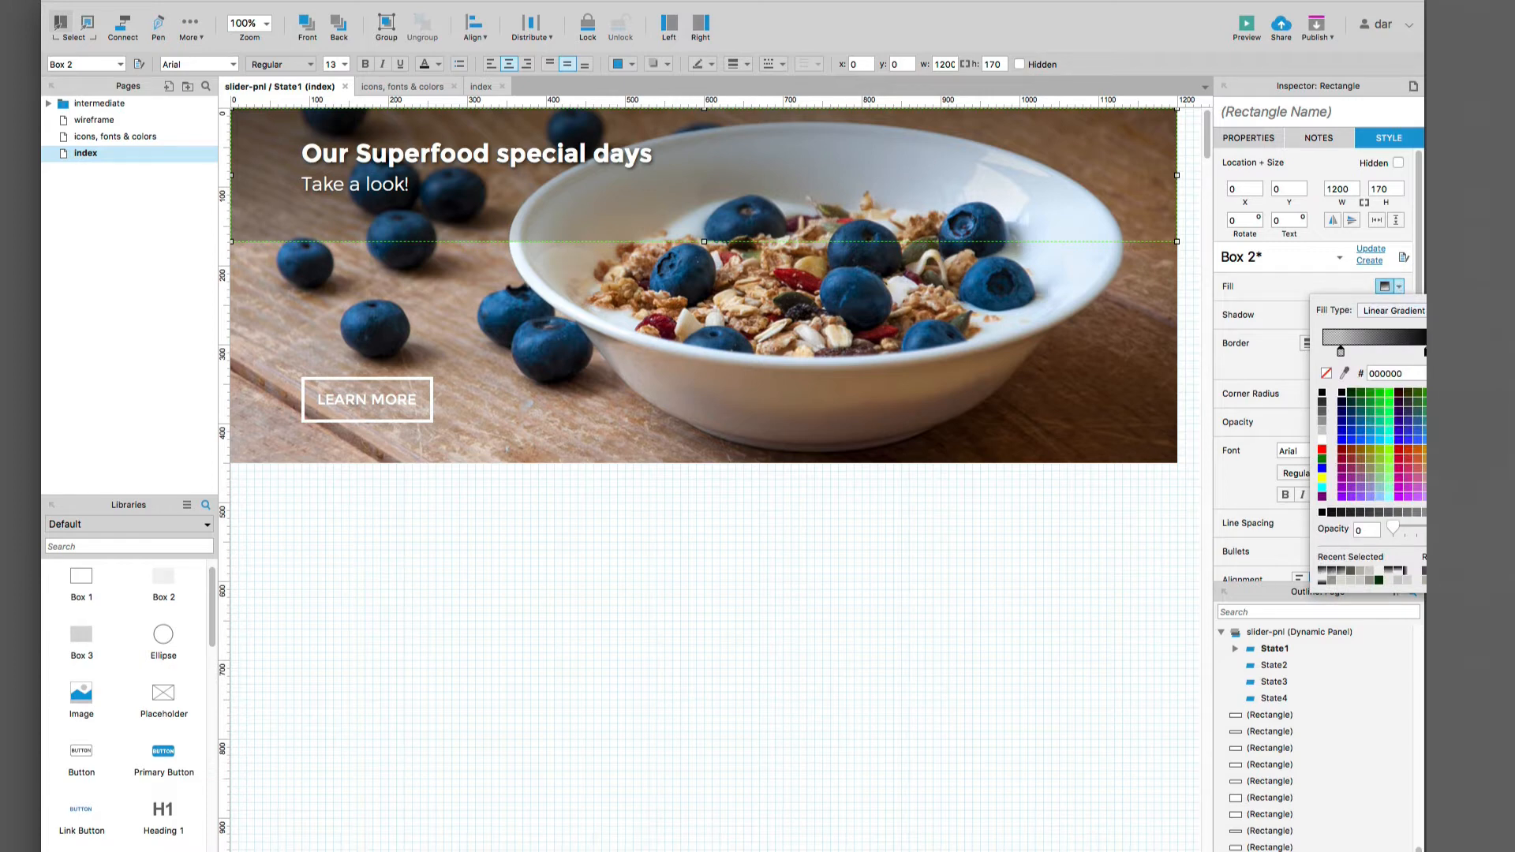
click(1395, 373)
click(1031, 693)
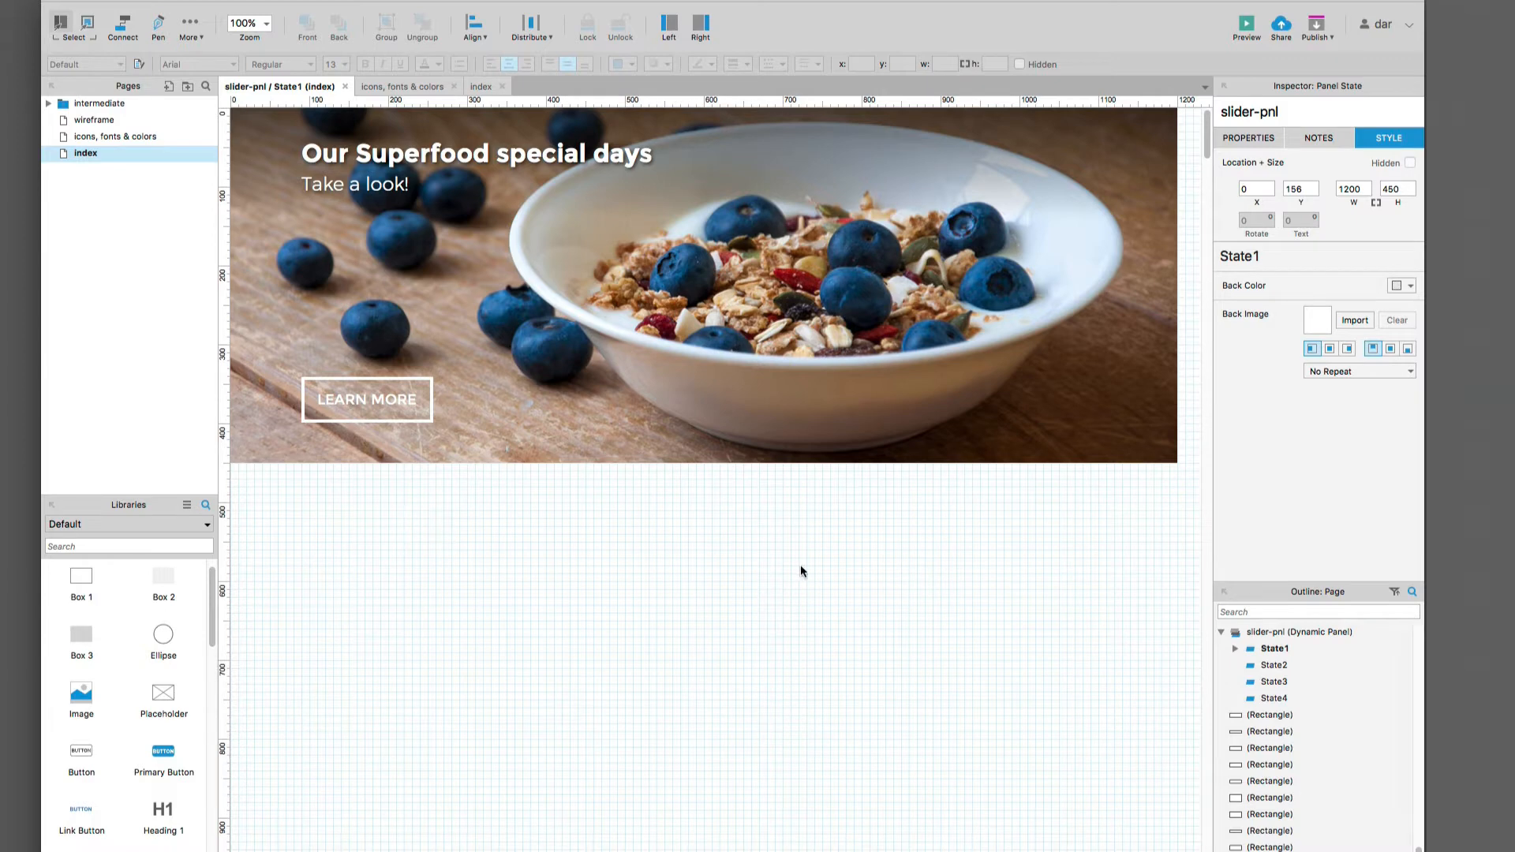
Step: Copy all of State1's banner widgets into State2 of slider-pnl and delete the pasted cereal bowl image there
drag(799, 565, 262, 128)
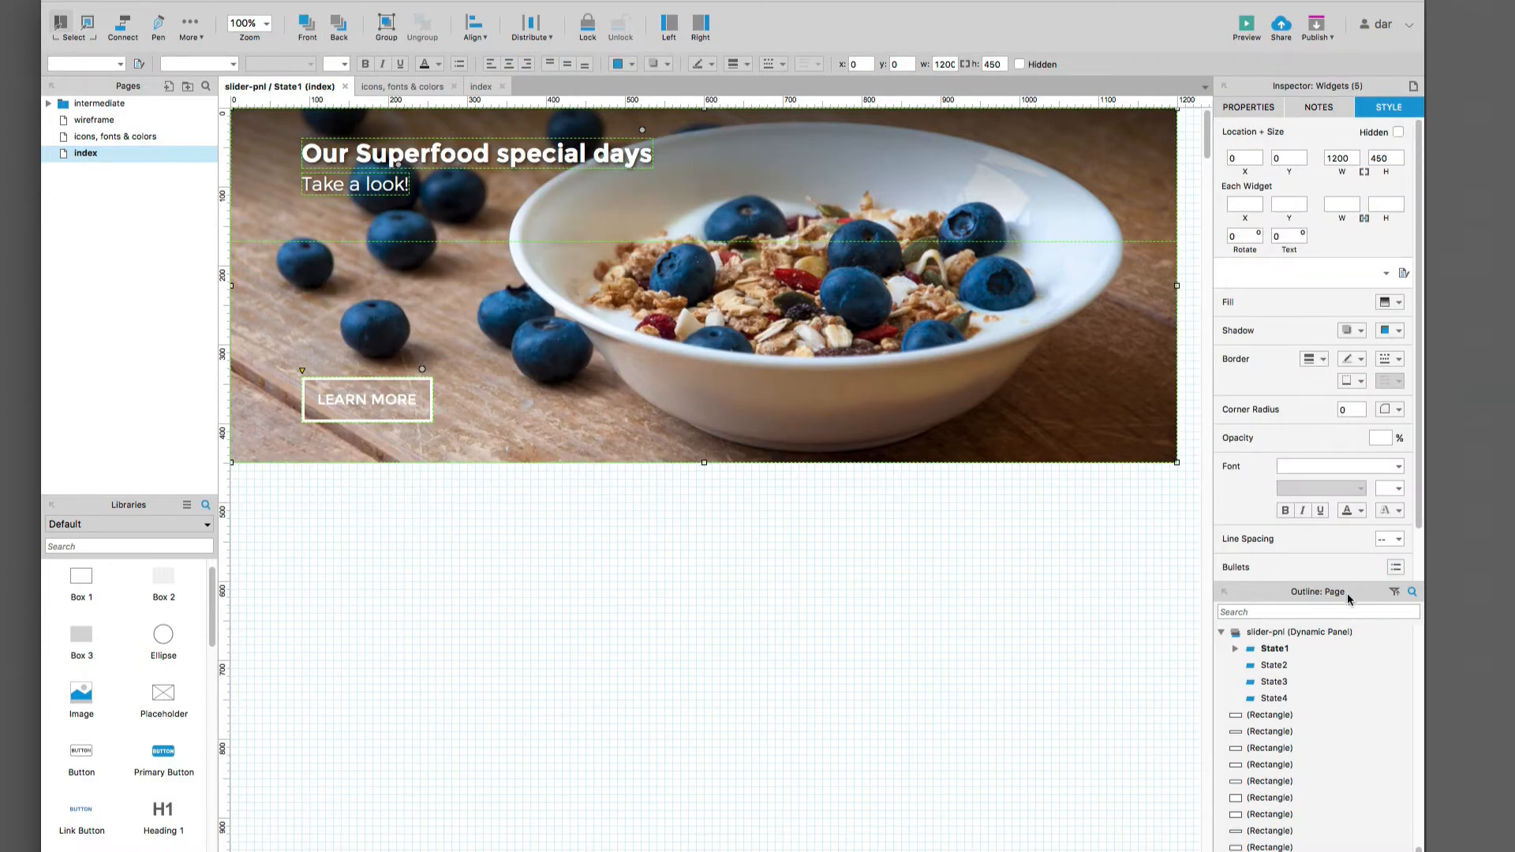
double_click(1272, 666)
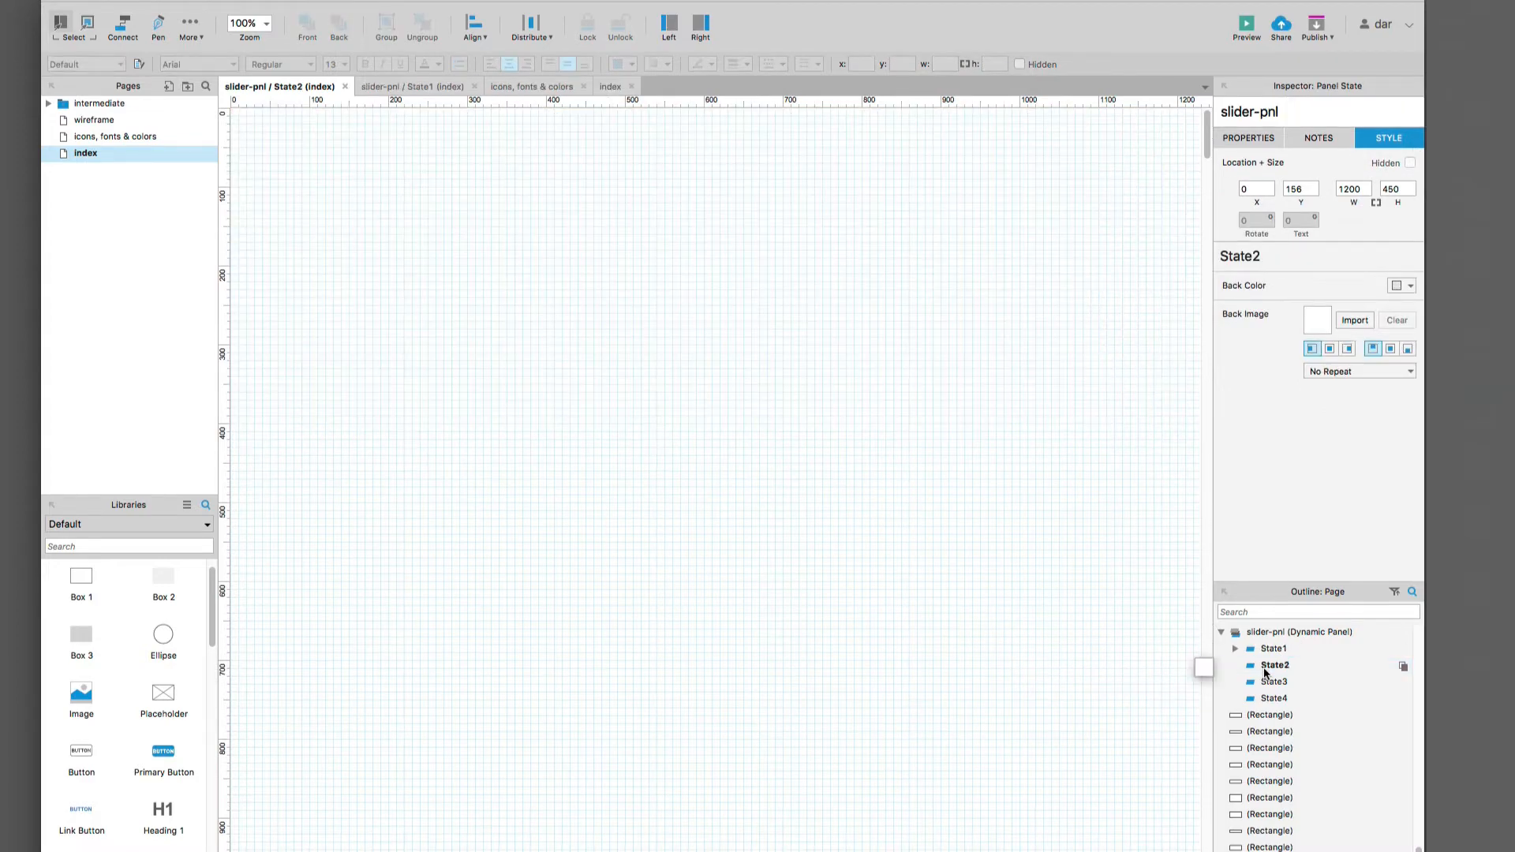
key(super+v)
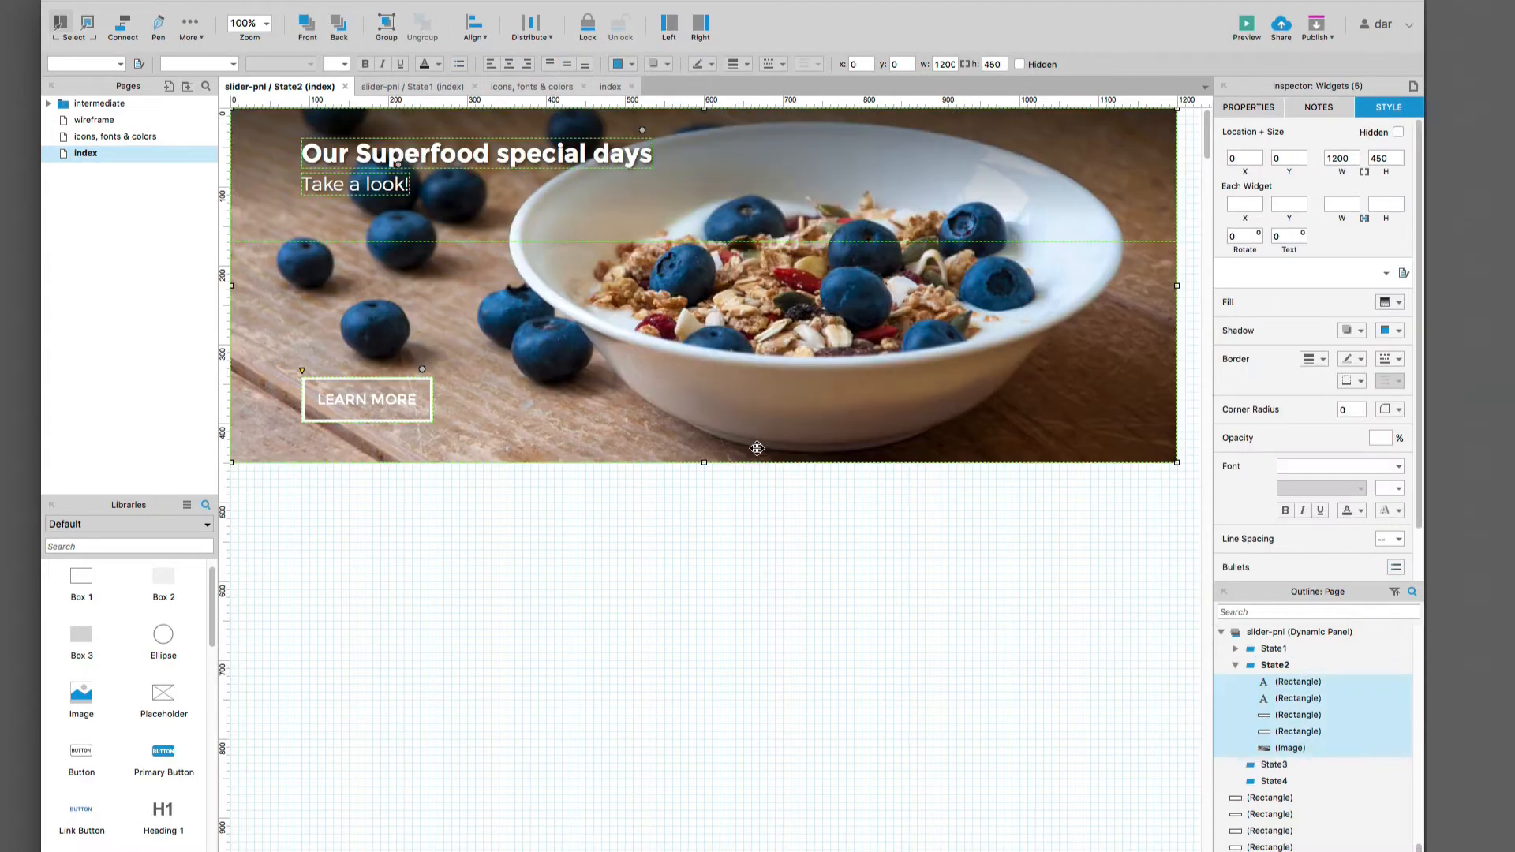
click(774, 376)
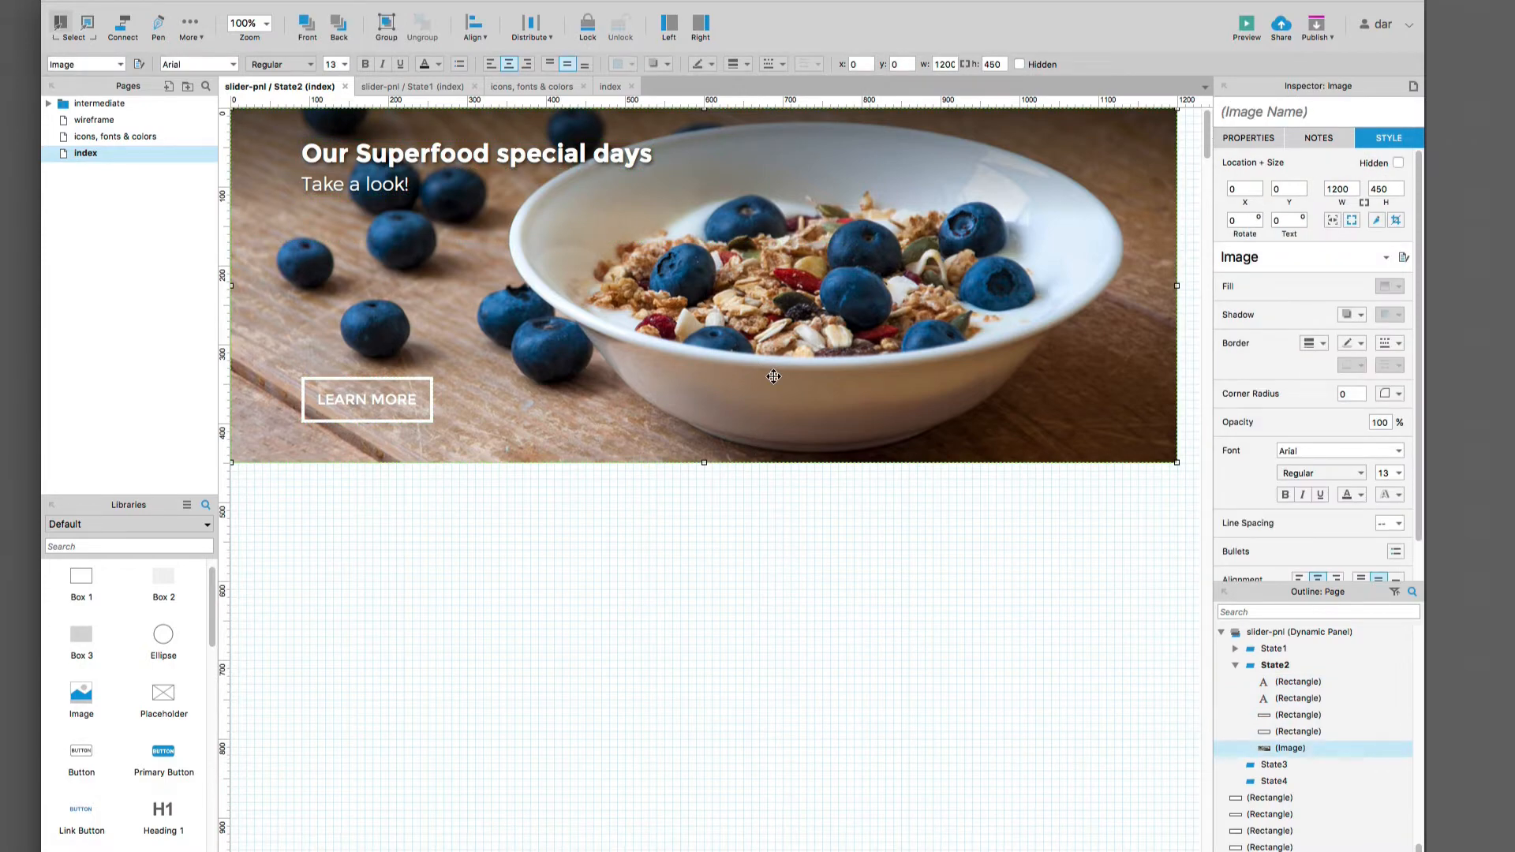
key(Delete)
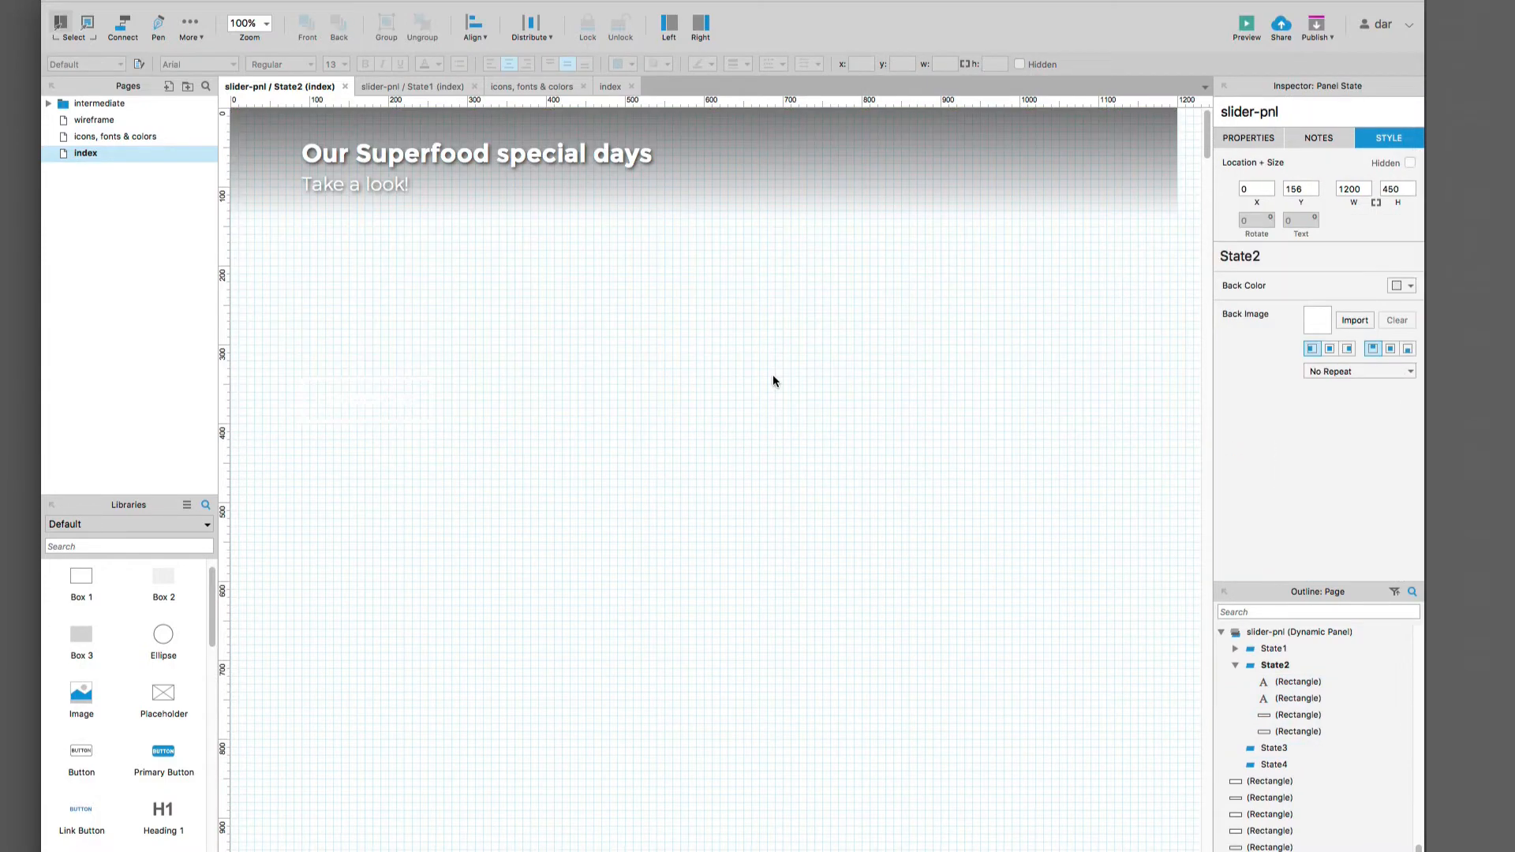
Step: Switch to Finder and open the slider folder inside the img folder of supermarket_3
key(super+Tab)
key(super+Tab)
key(super+Tab)
key(super+Tab)
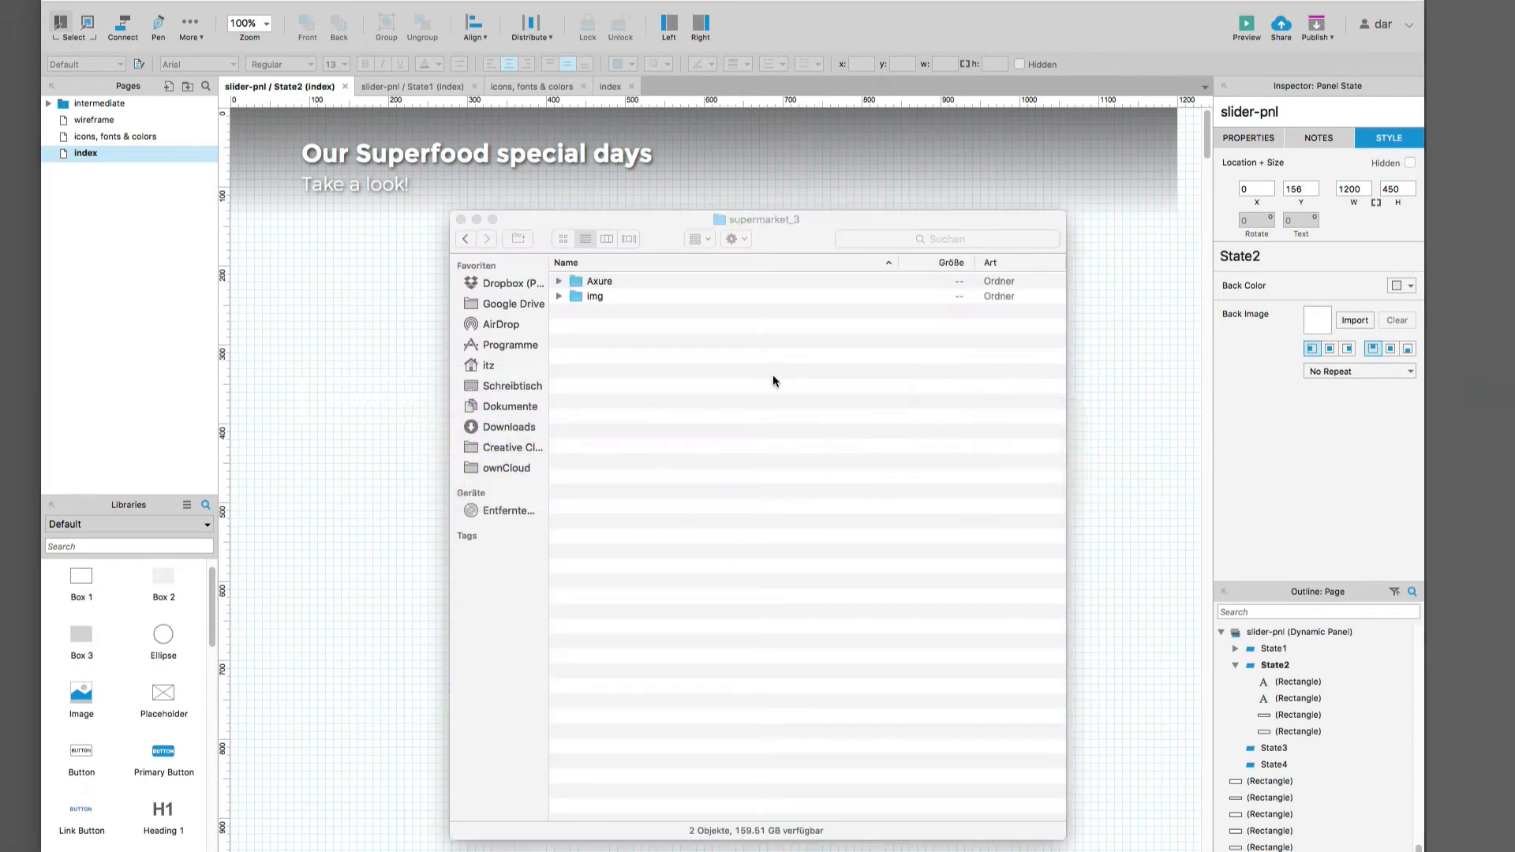
click(557, 296)
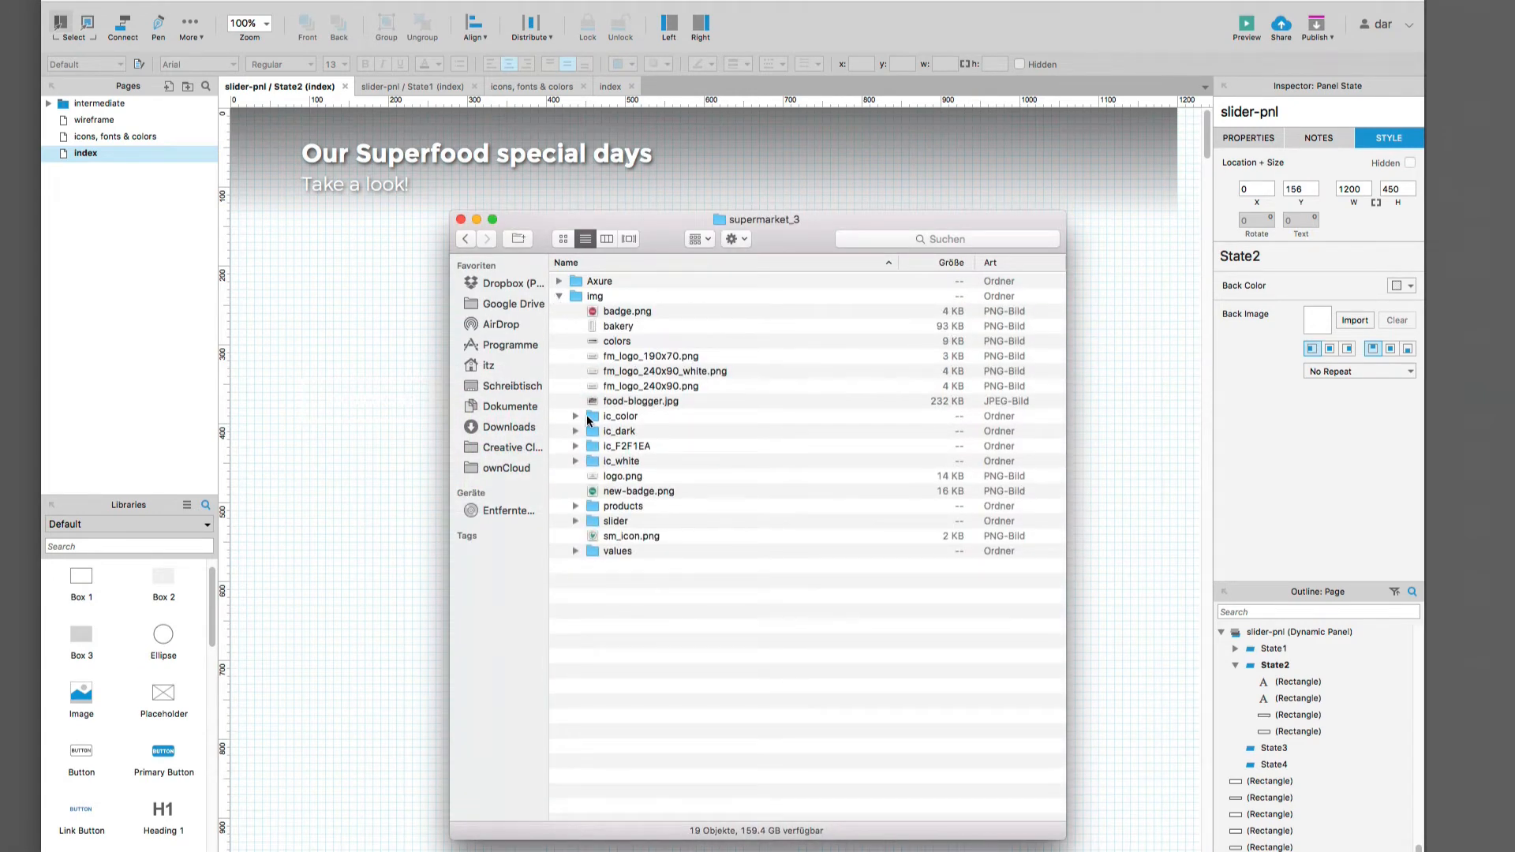
double_click(591, 519)
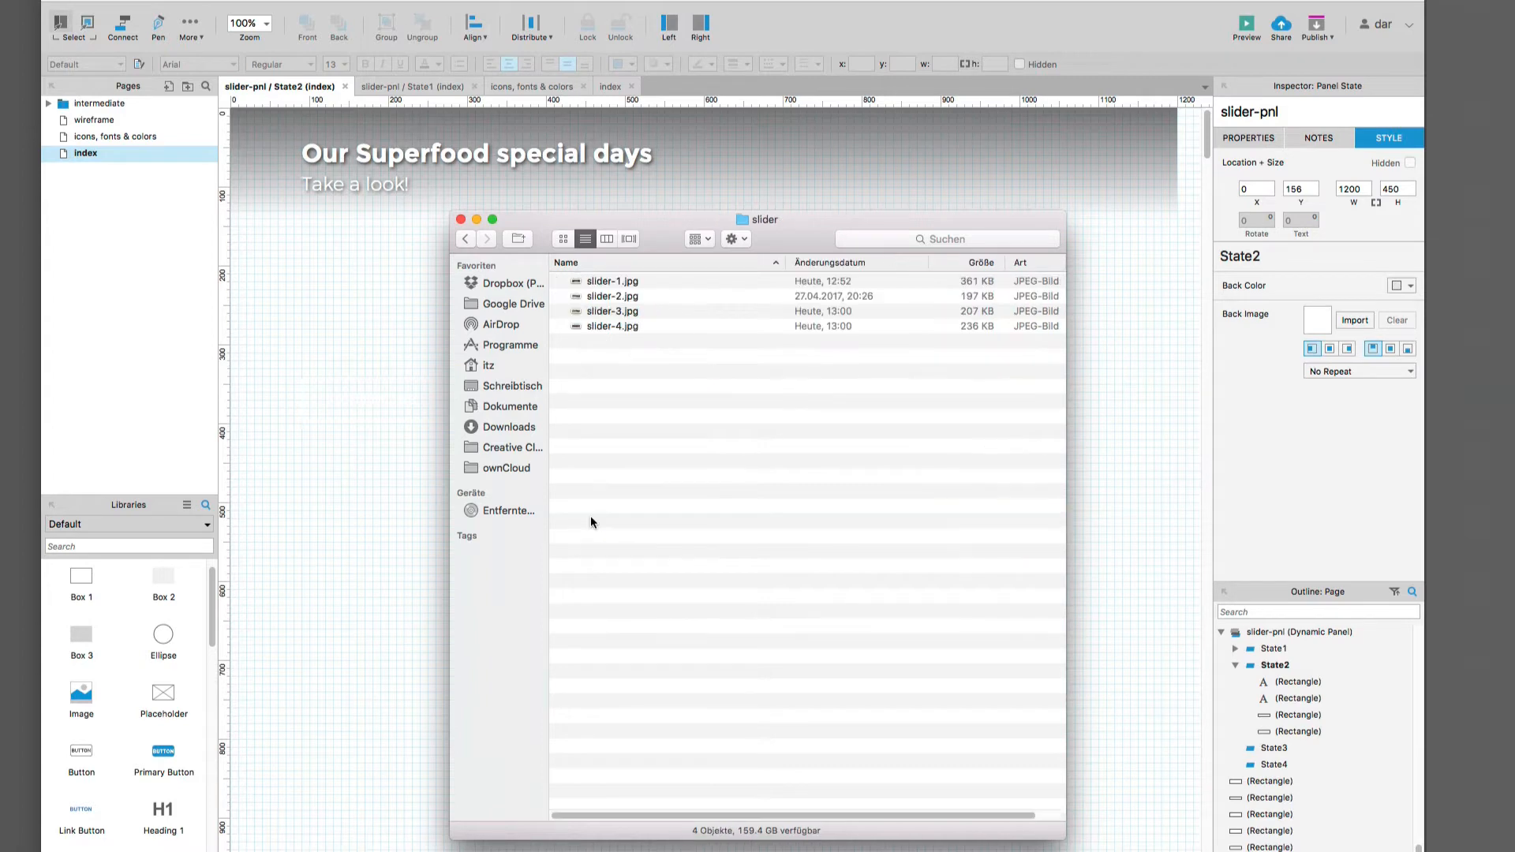
Step: Preview the candidate slider images and place slider-1.jpg on the State2 canvas
click(597, 297)
key(space)
key(space)
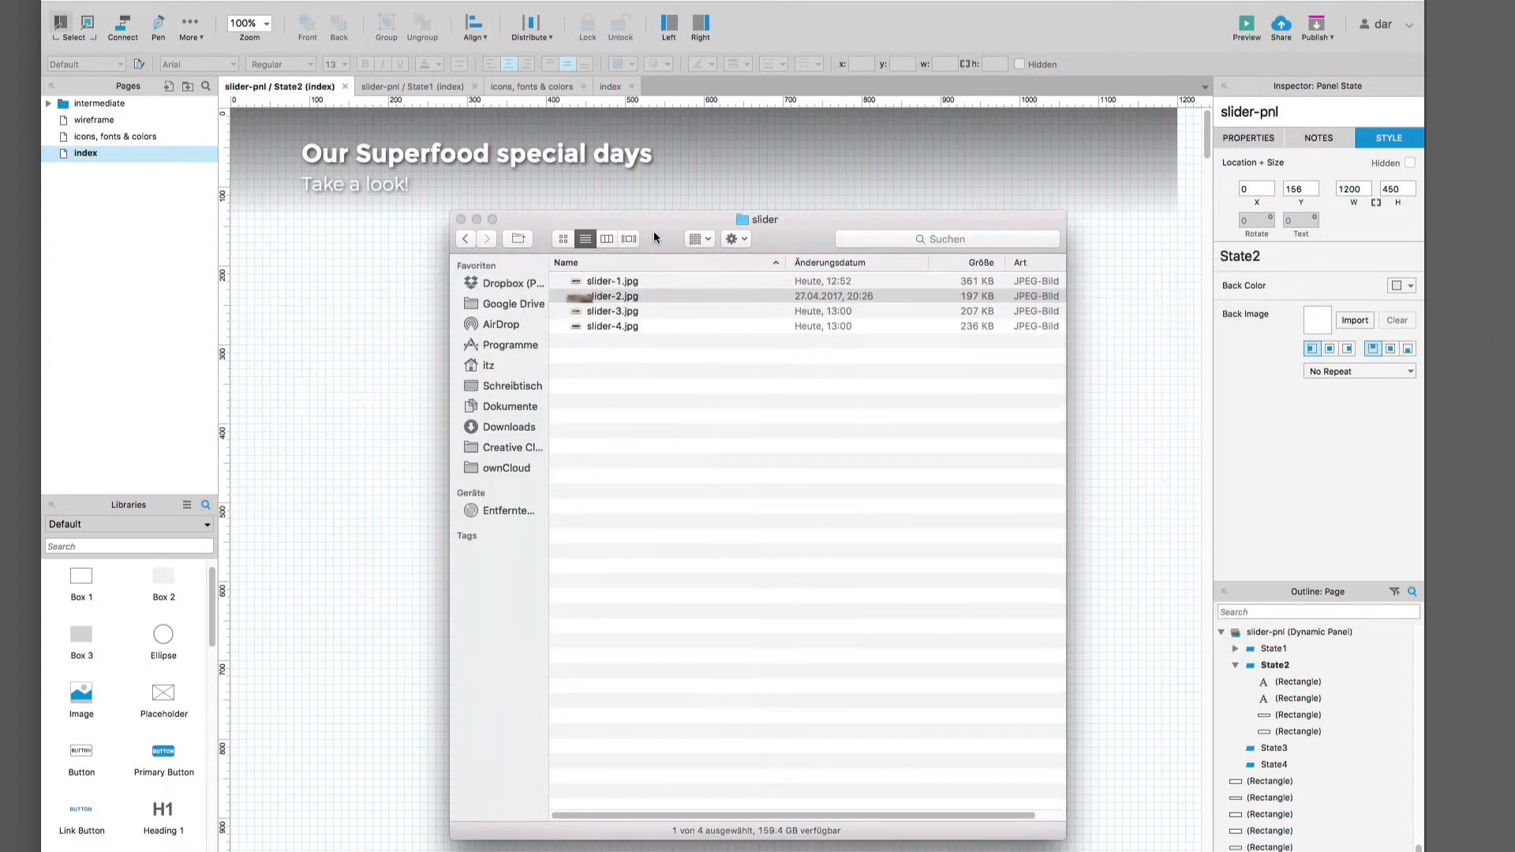
drag(651, 238, 575, 381)
key(space)
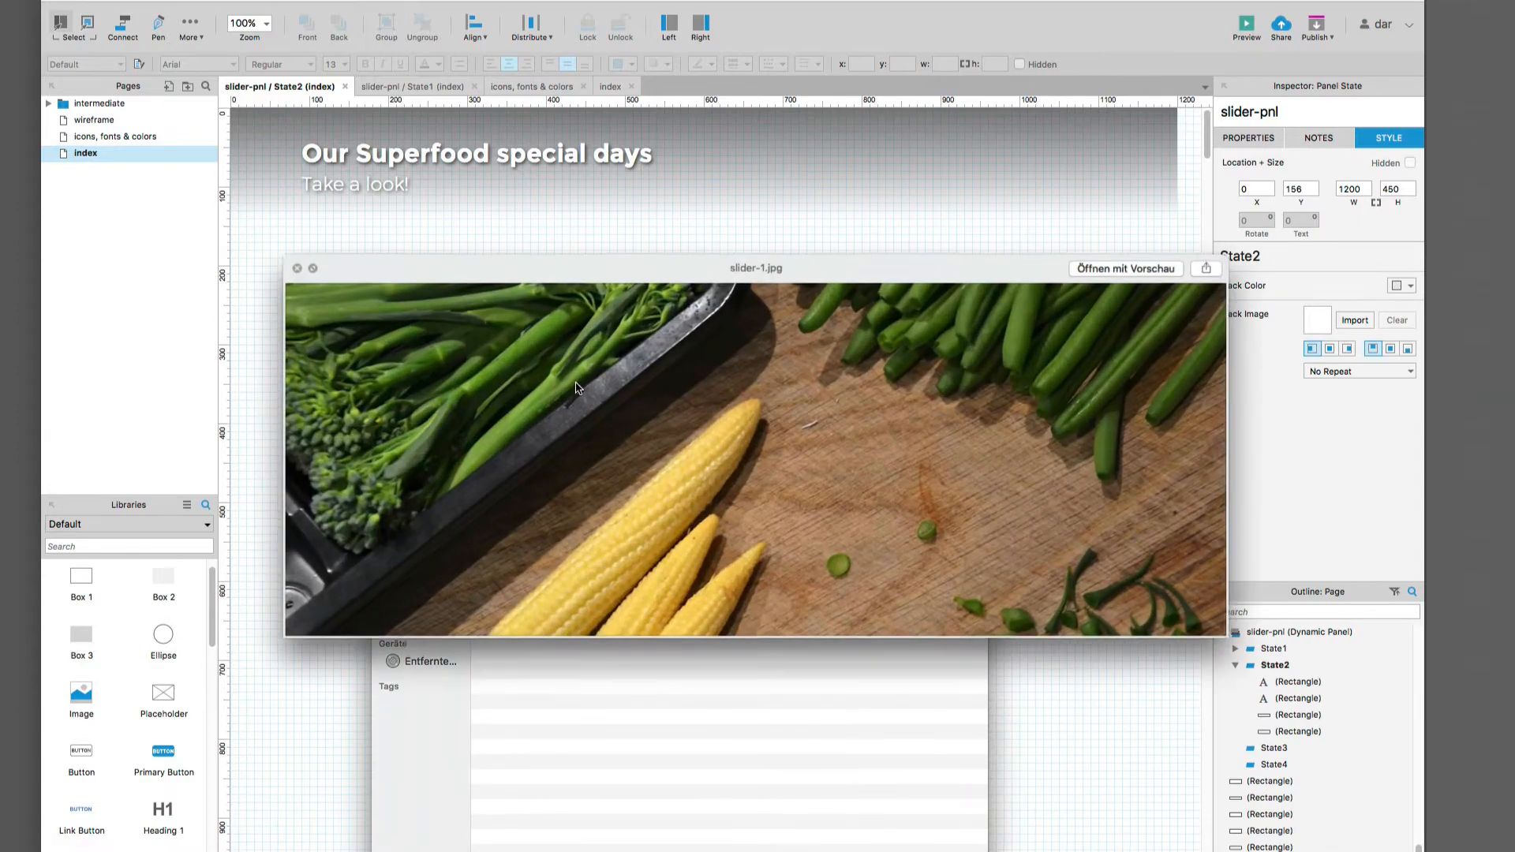
key(space)
click(531, 432)
drag(531, 432, 540, 267)
click(634, 287)
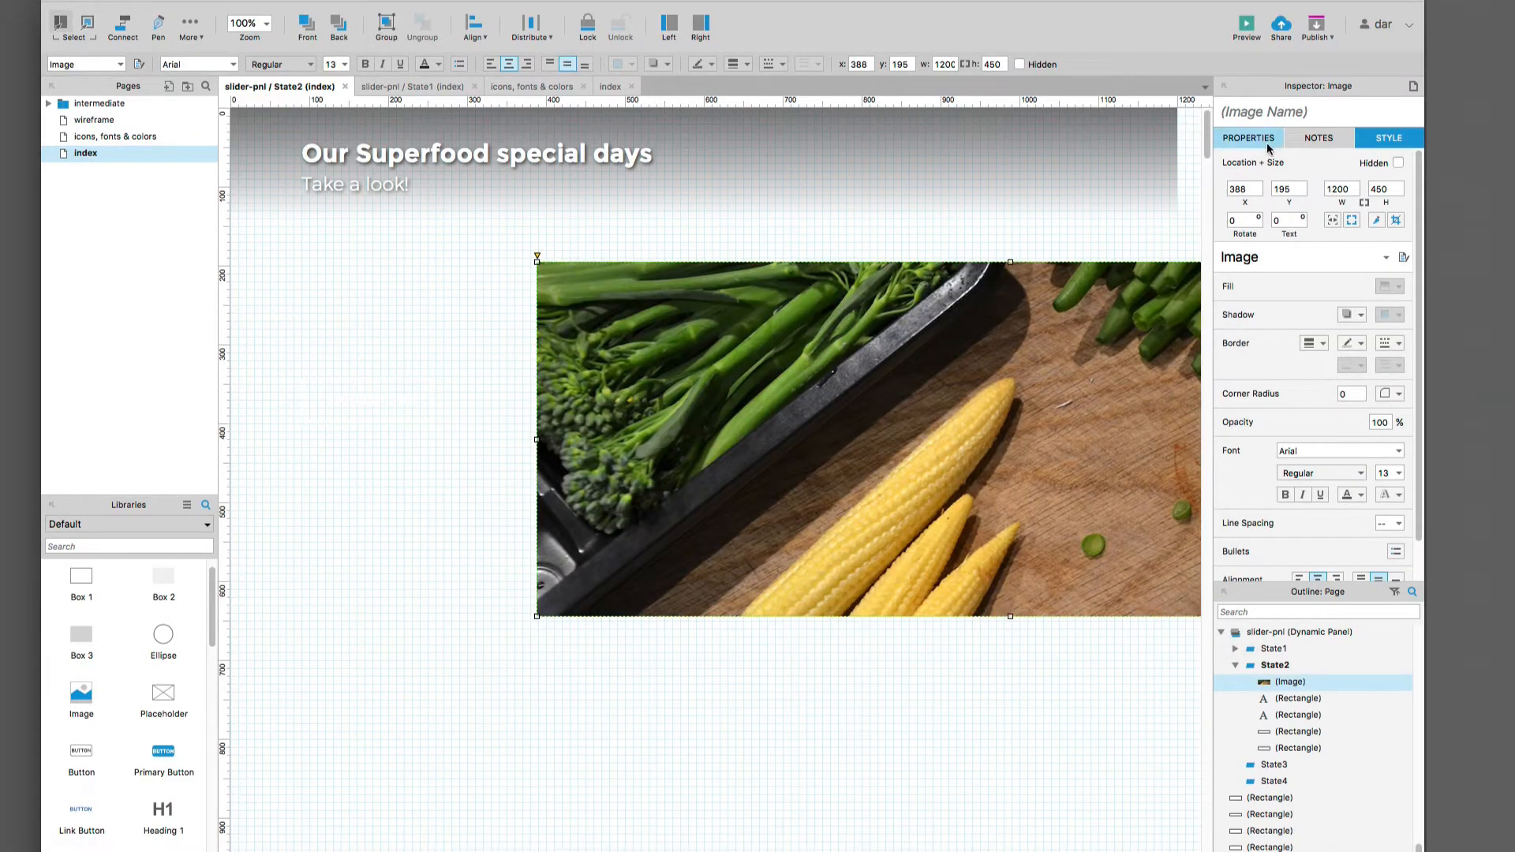
Step: Position the vegetable image at 0, 0 in State2 and send it behind the texts, gradient and button
double_click(1245, 189)
text(0)
key(Tab)
text(0)
key(Tab)
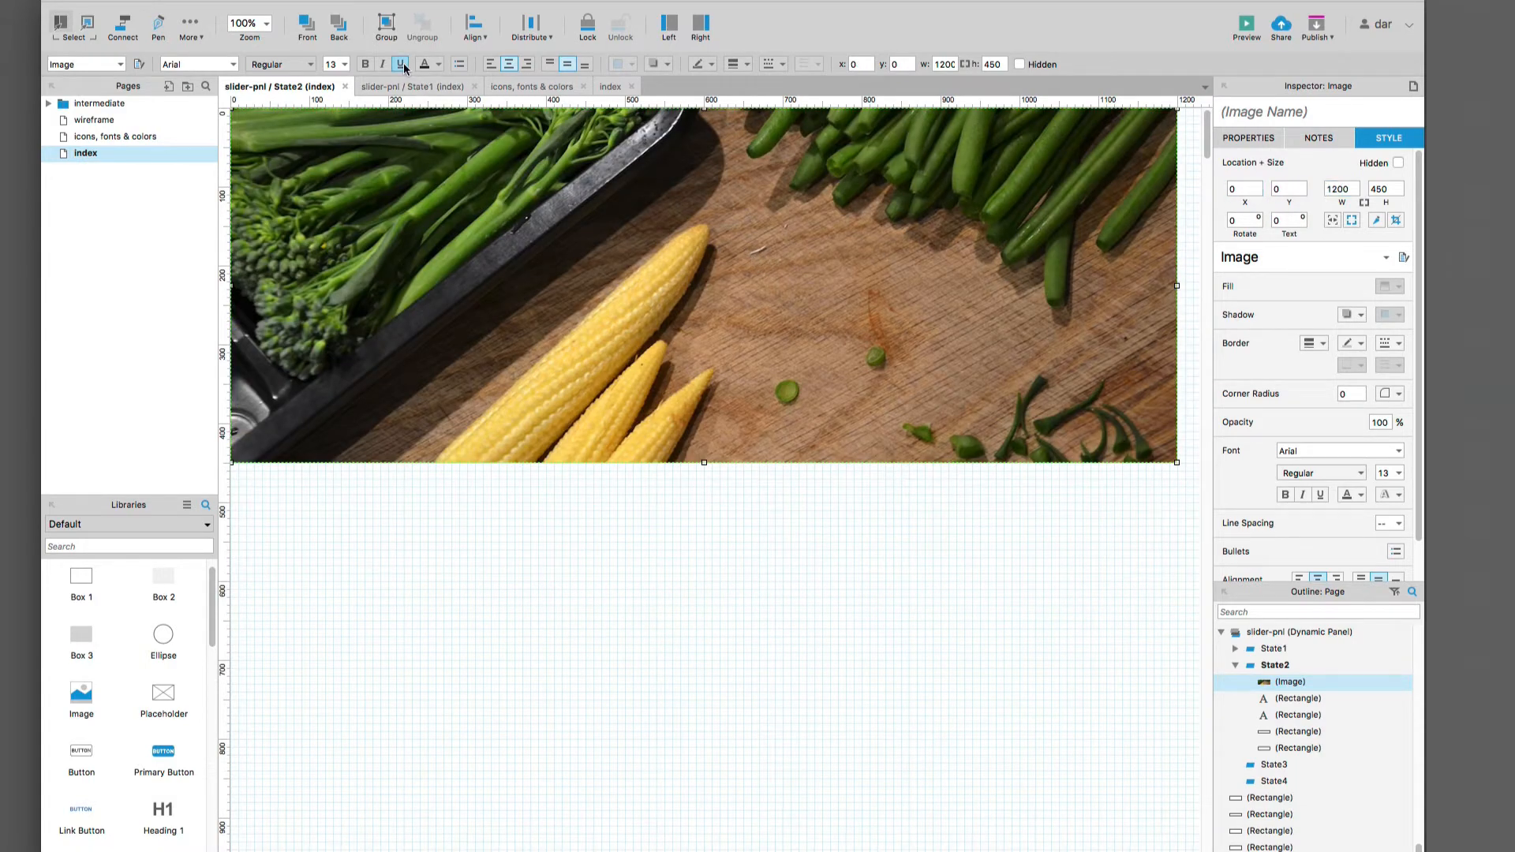
click(338, 28)
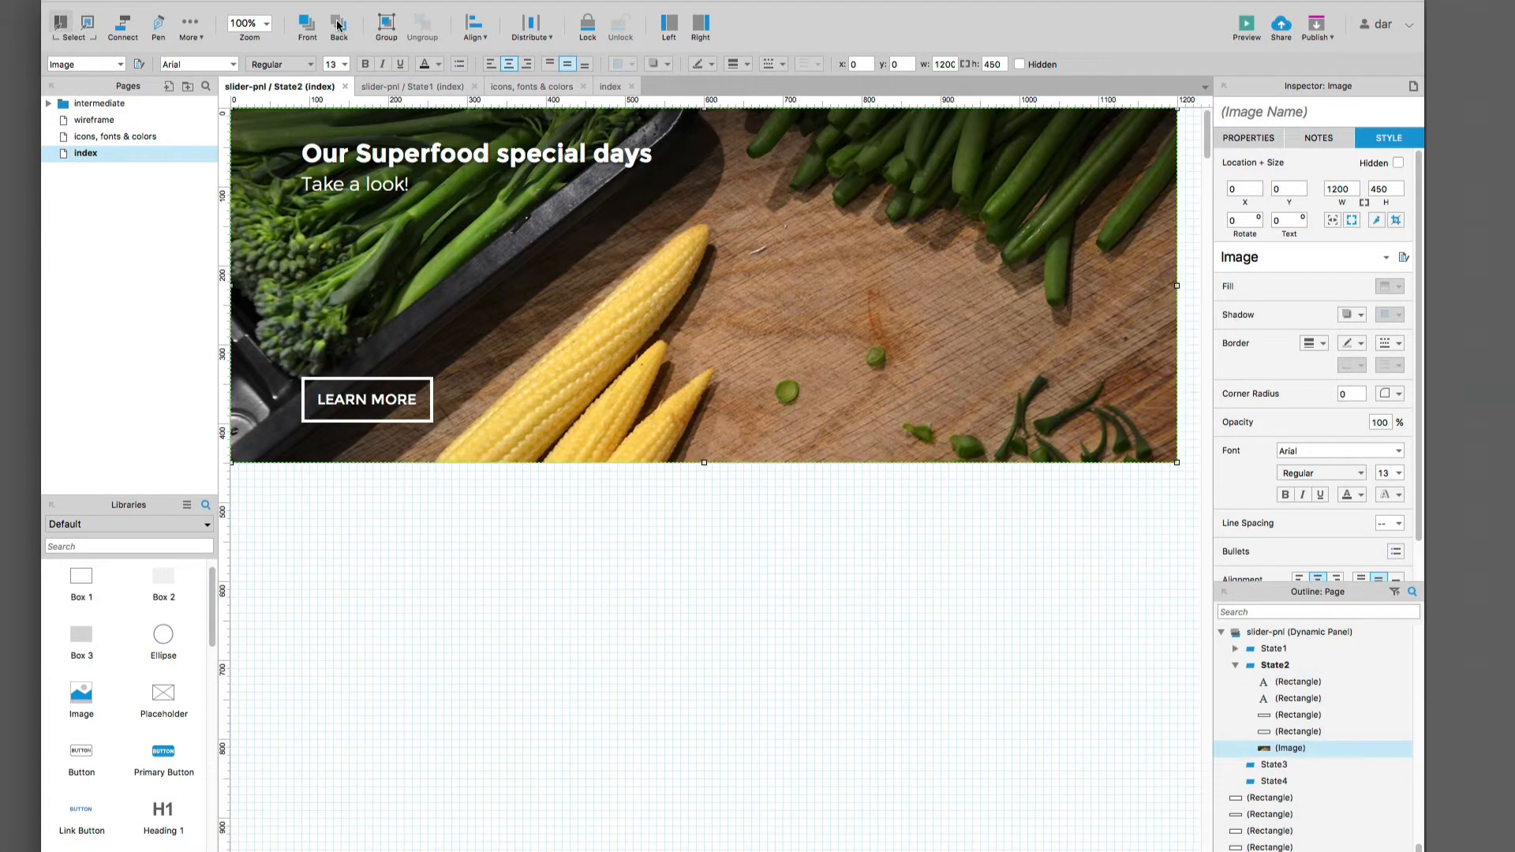
Step: Change State2's headline to "Always fresh vegetables!"
click(452, 509)
click(393, 154)
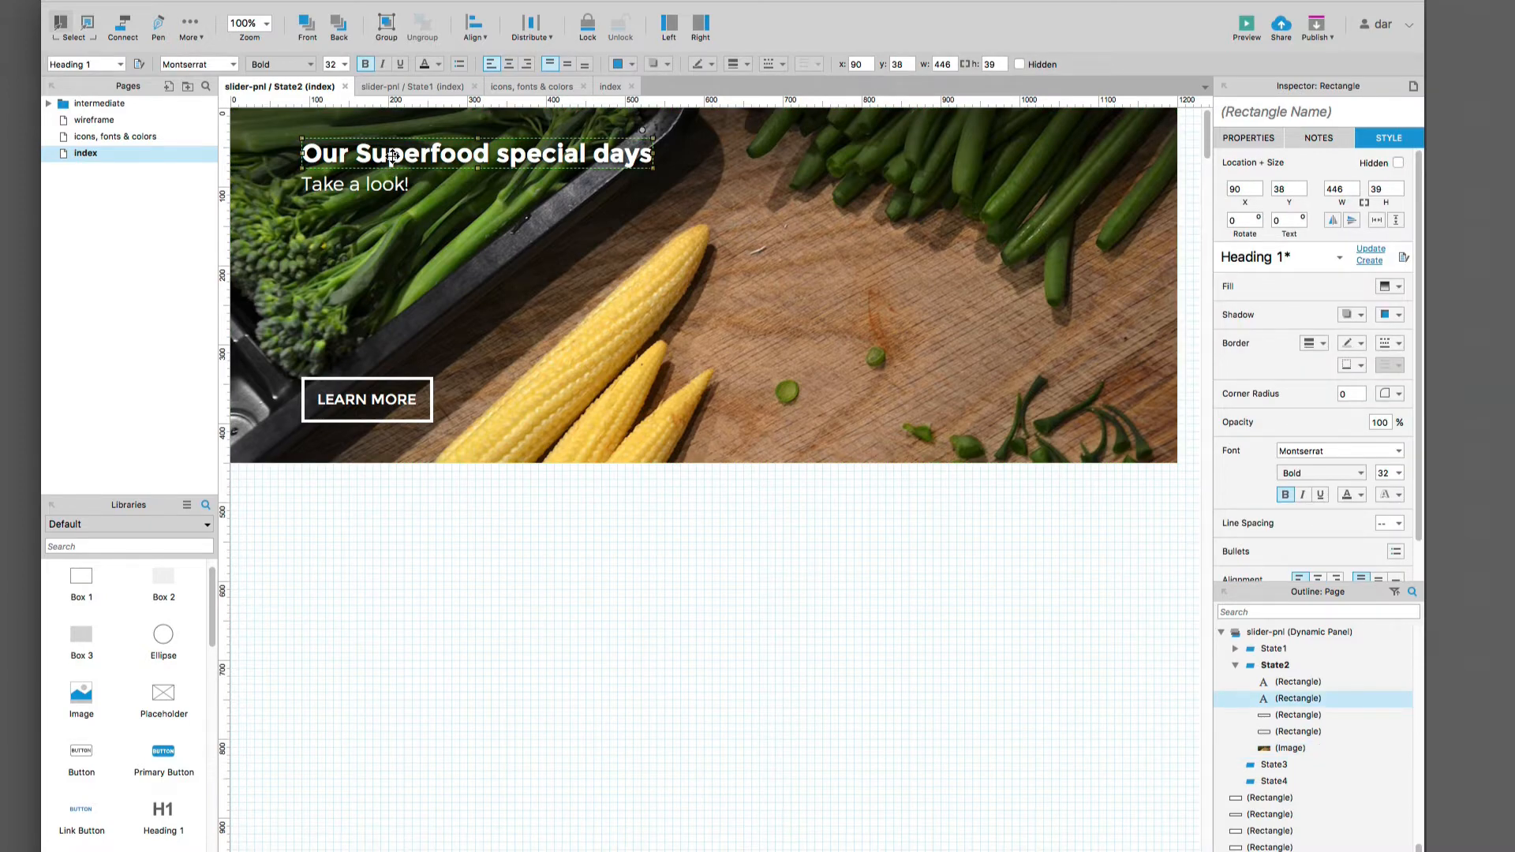
text(Always f)
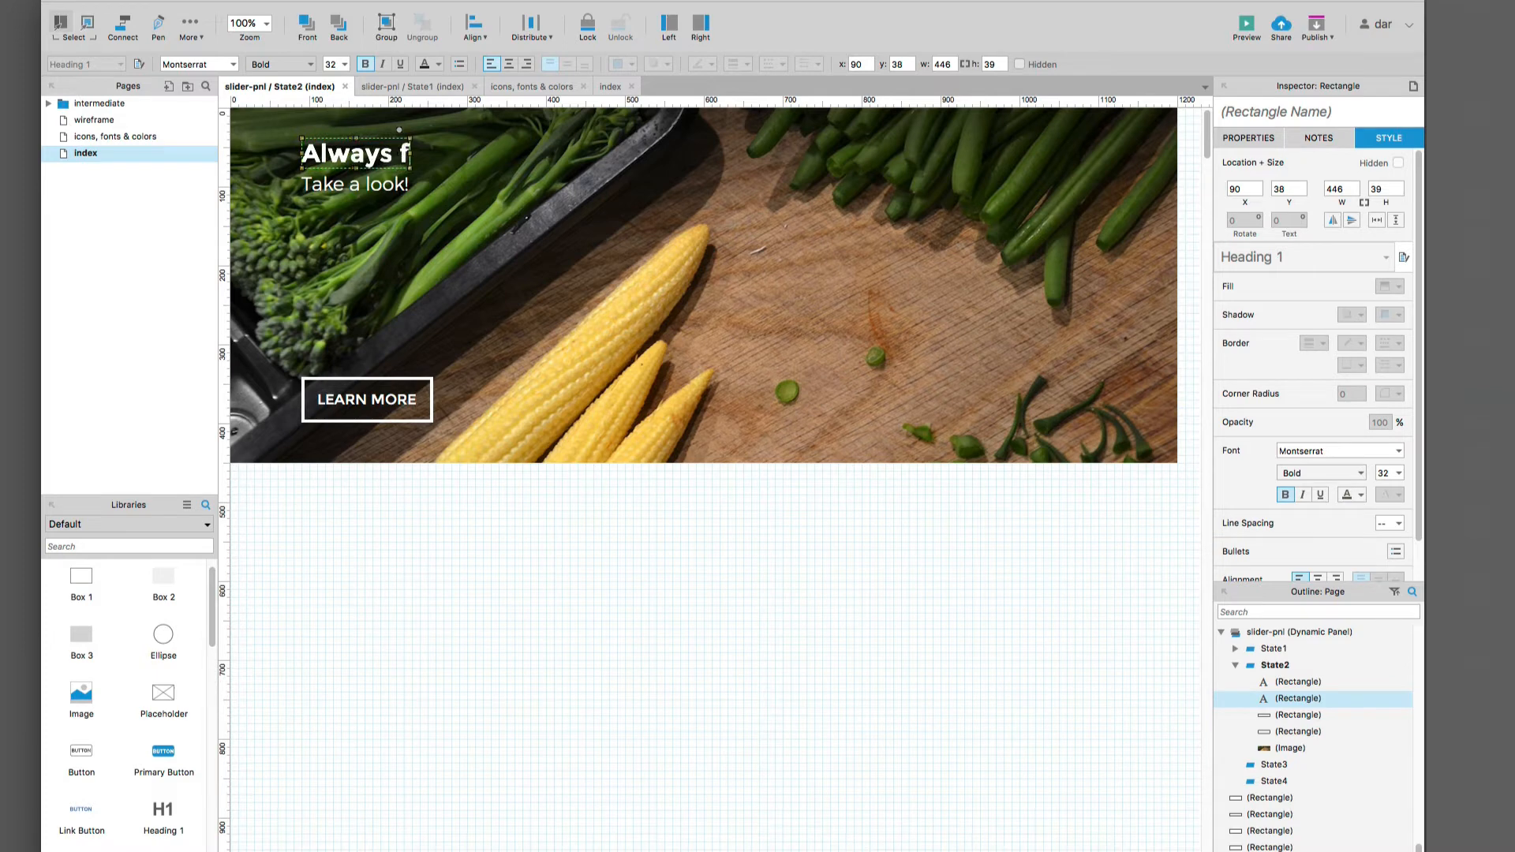
text(resh vegetables)
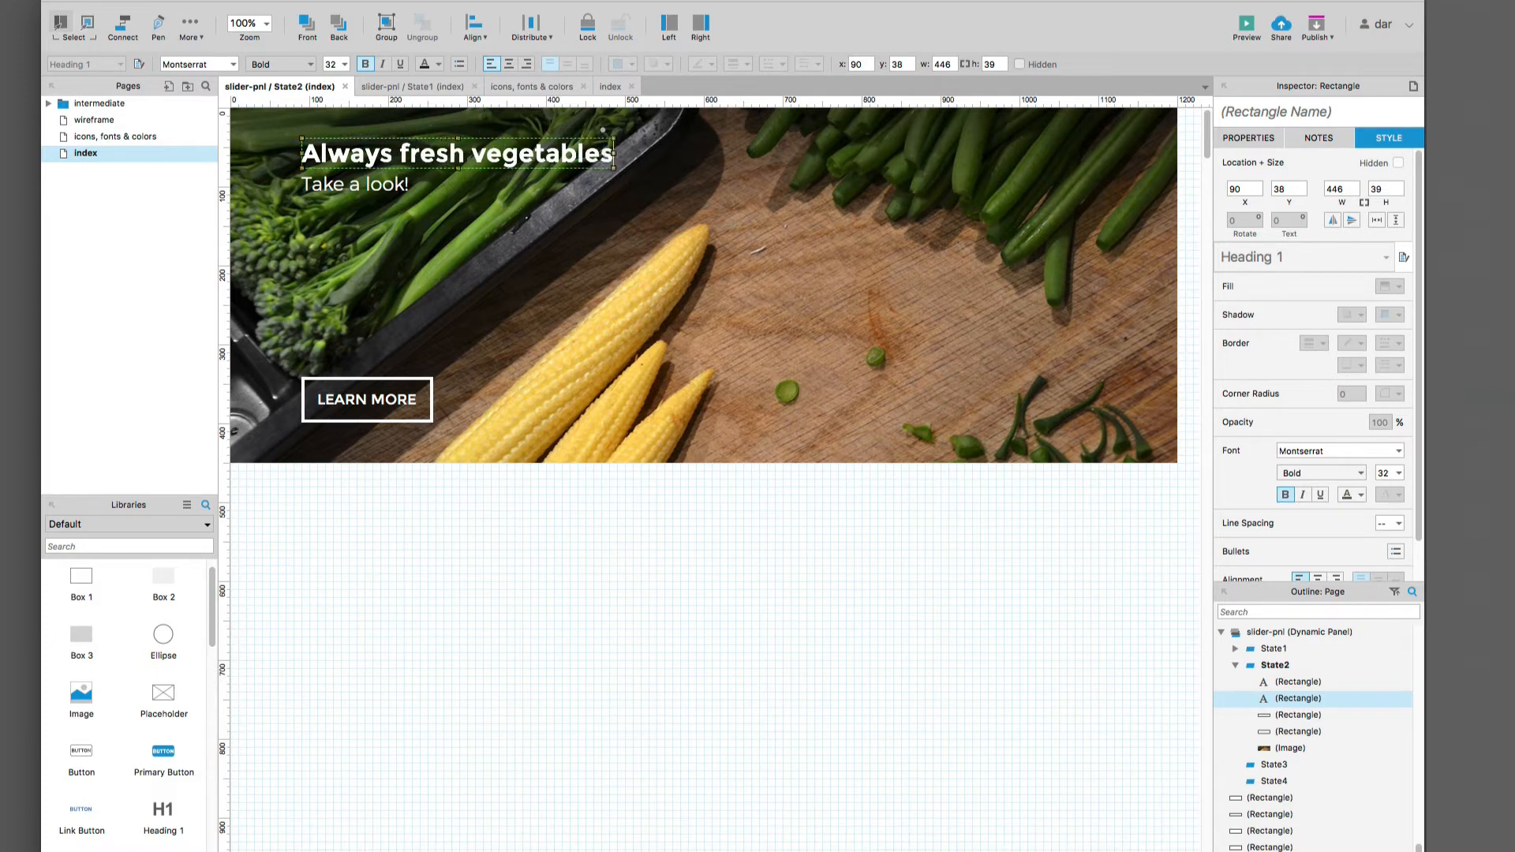
text(!)
Step: Change State2's subtitle to "..from our regional suppliers"
click(340, 189)
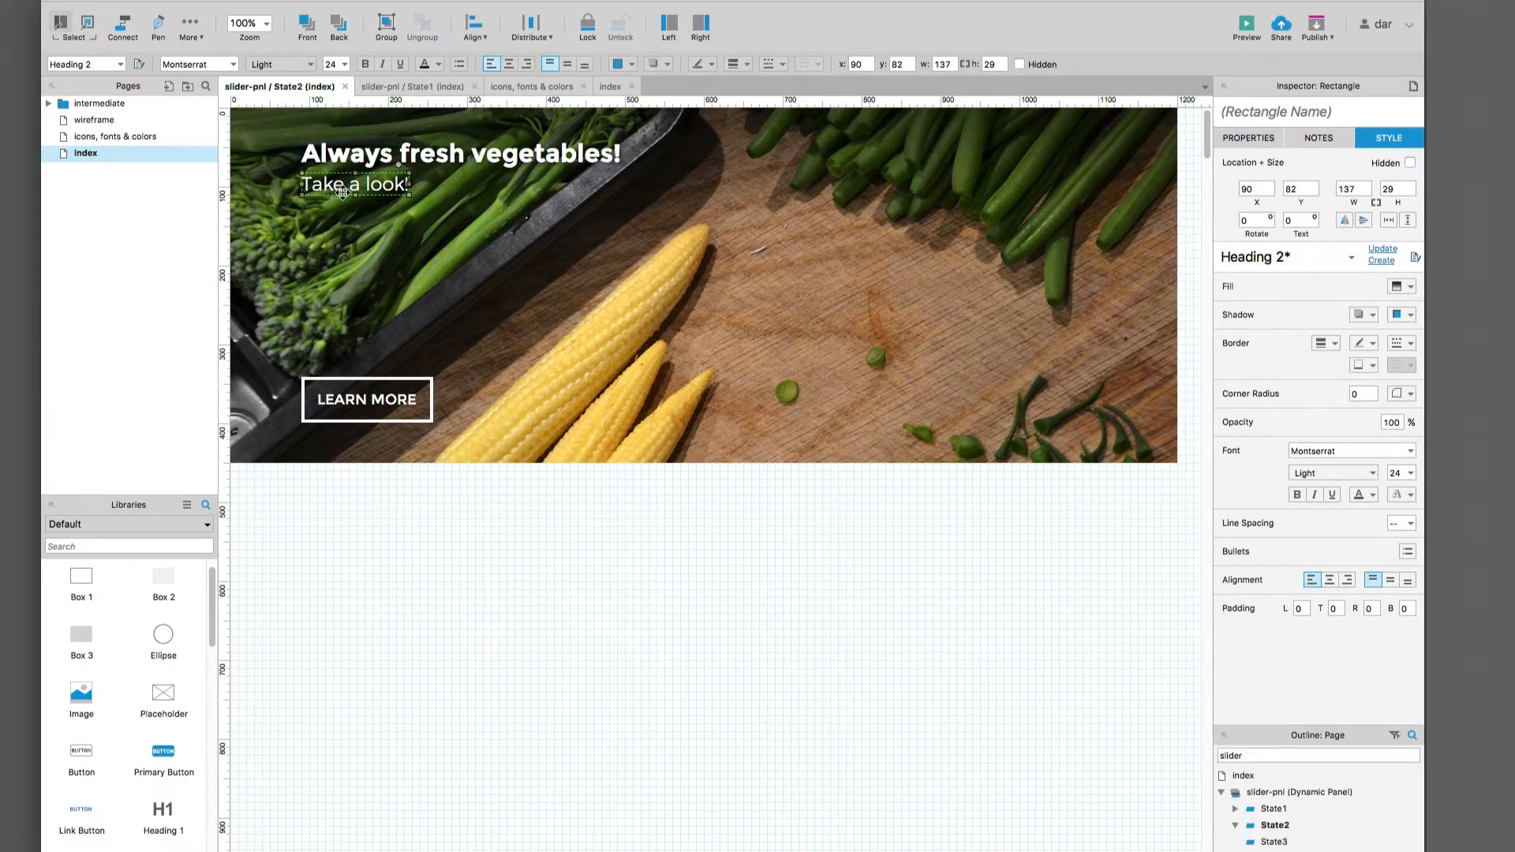
text(I)
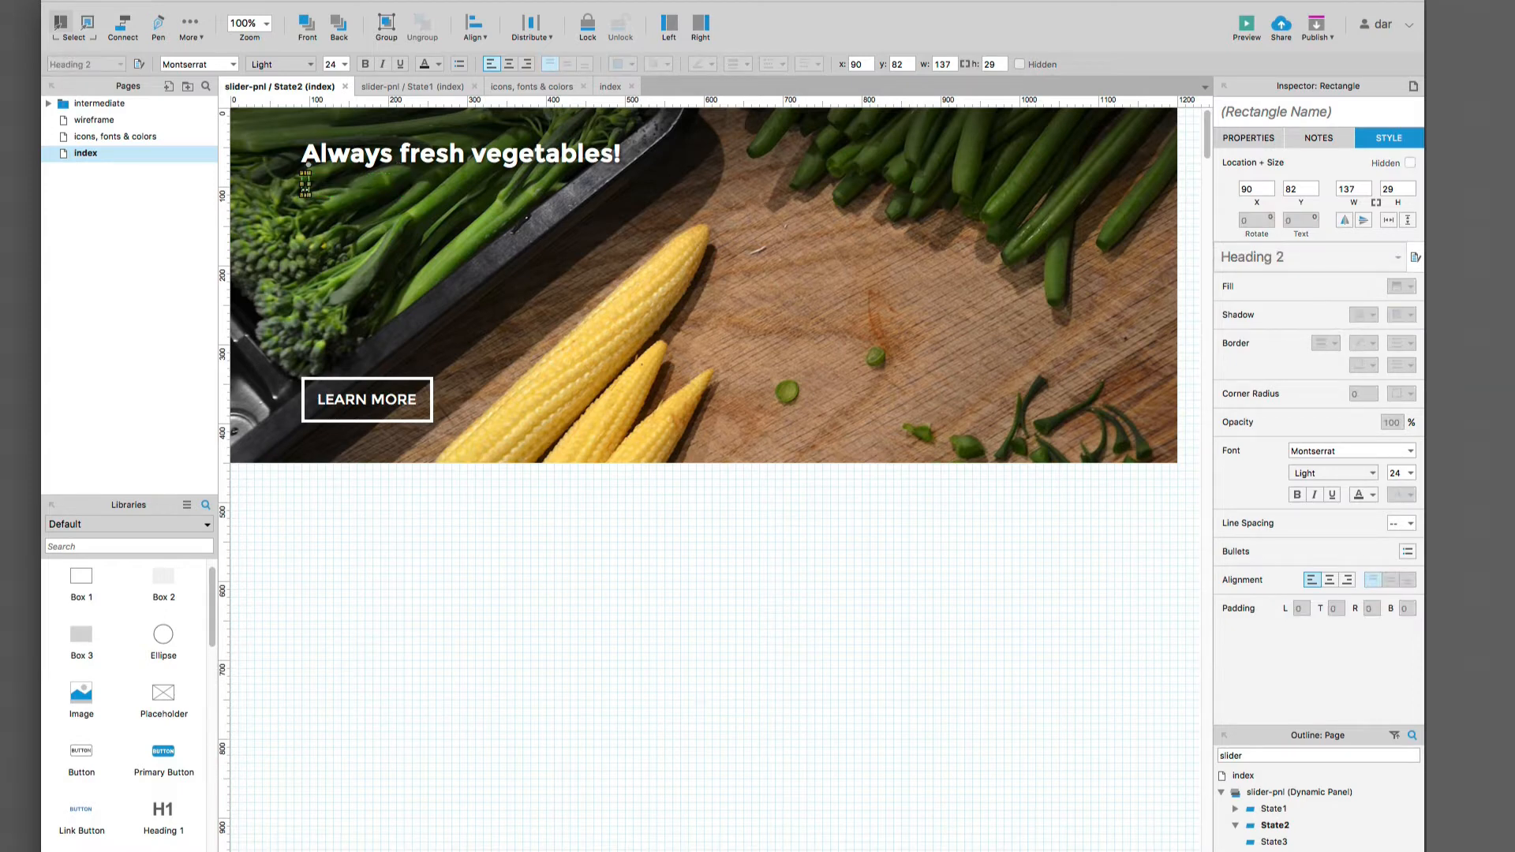
text(from our regiona)
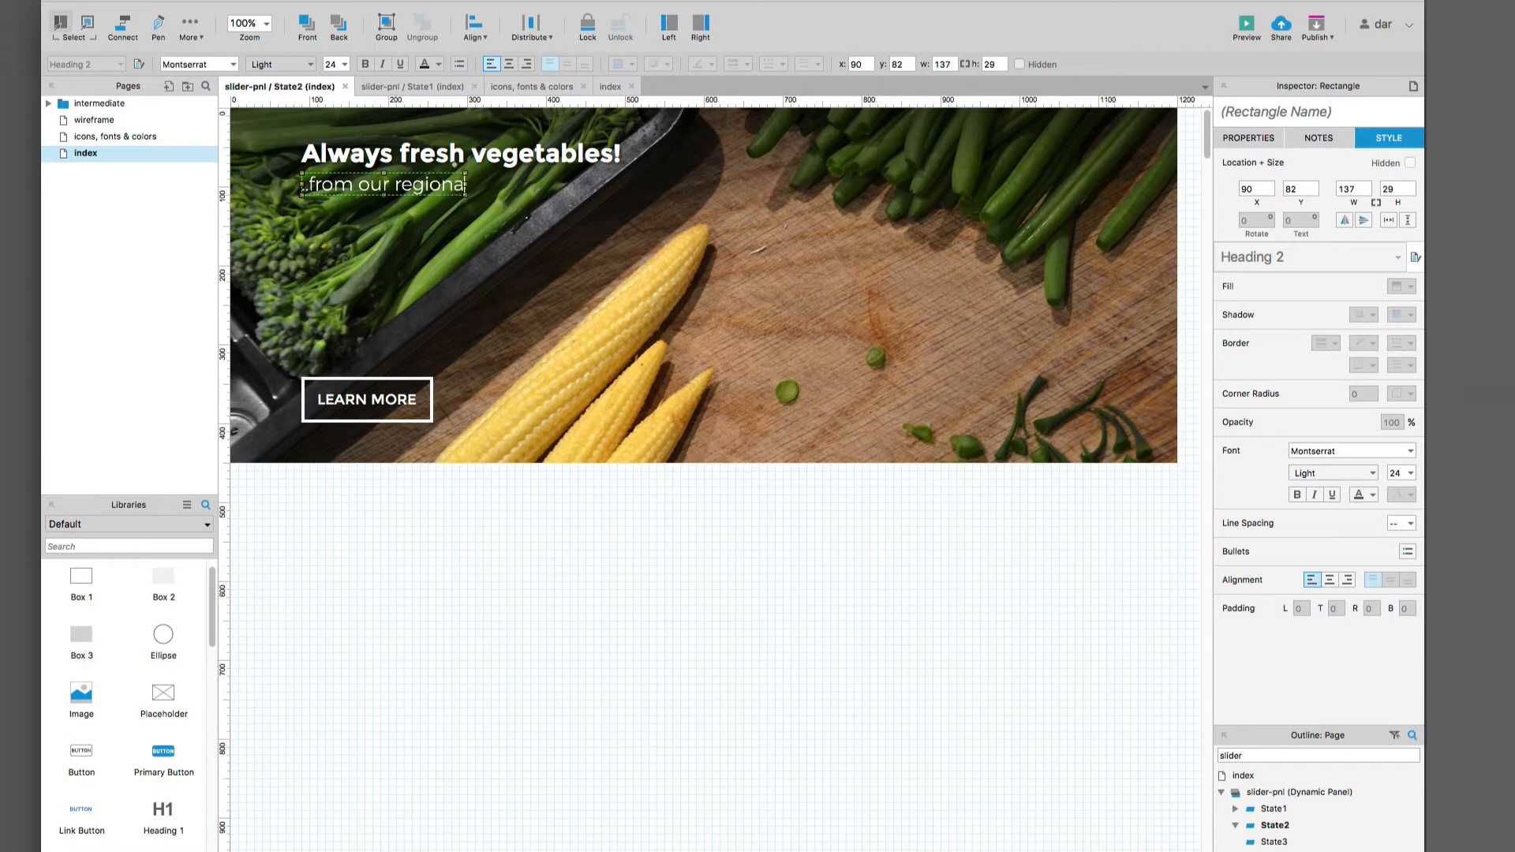
text(l suppliers)
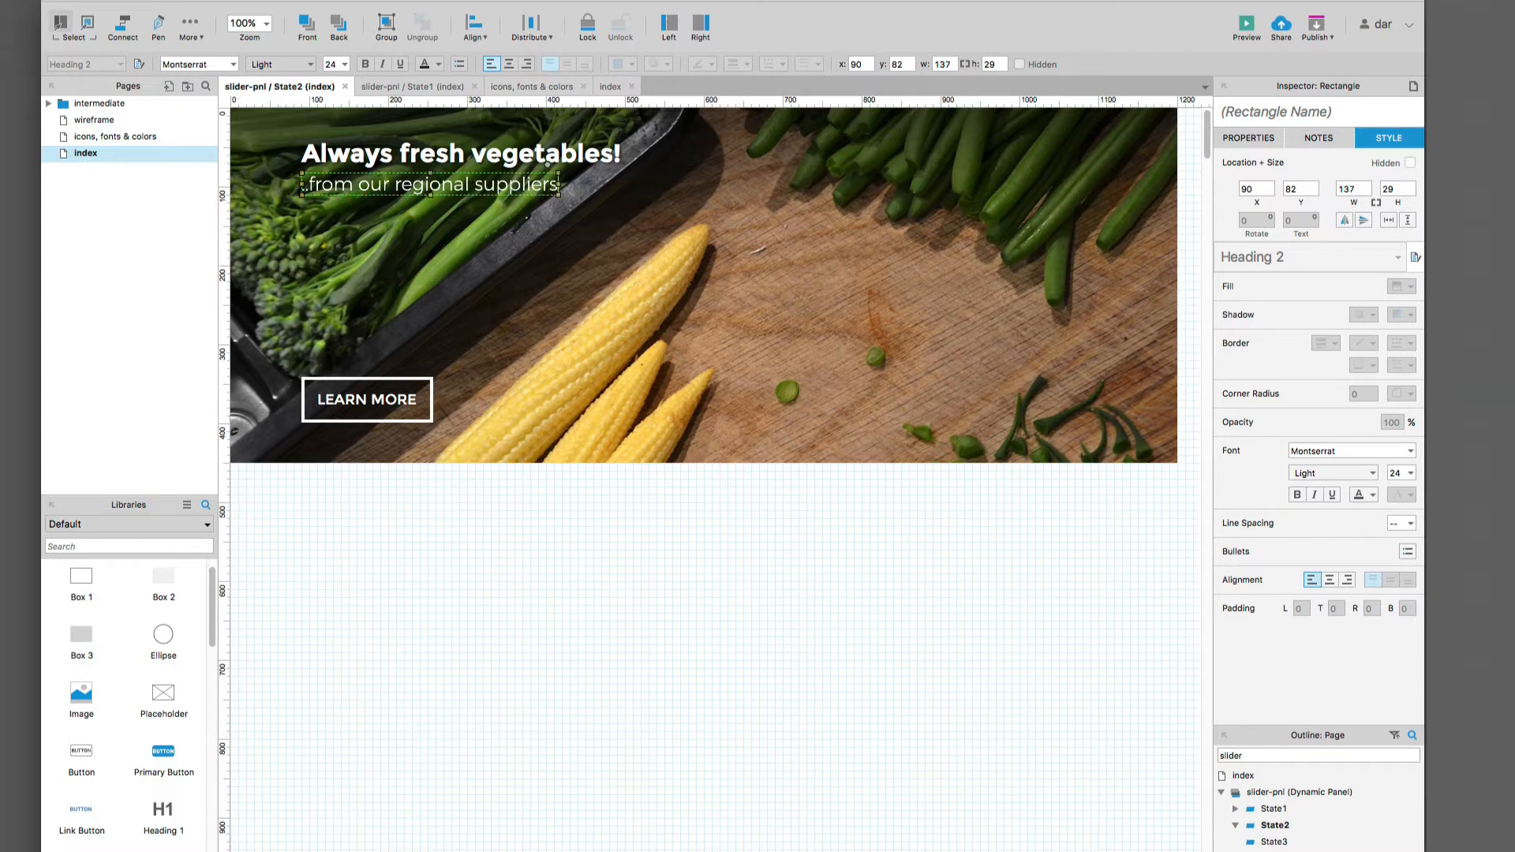
click(407, 649)
Step: Copy all of State2's widgets into State3 and delete the pasted vegetable image there
drag(1048, 575, 244, 119)
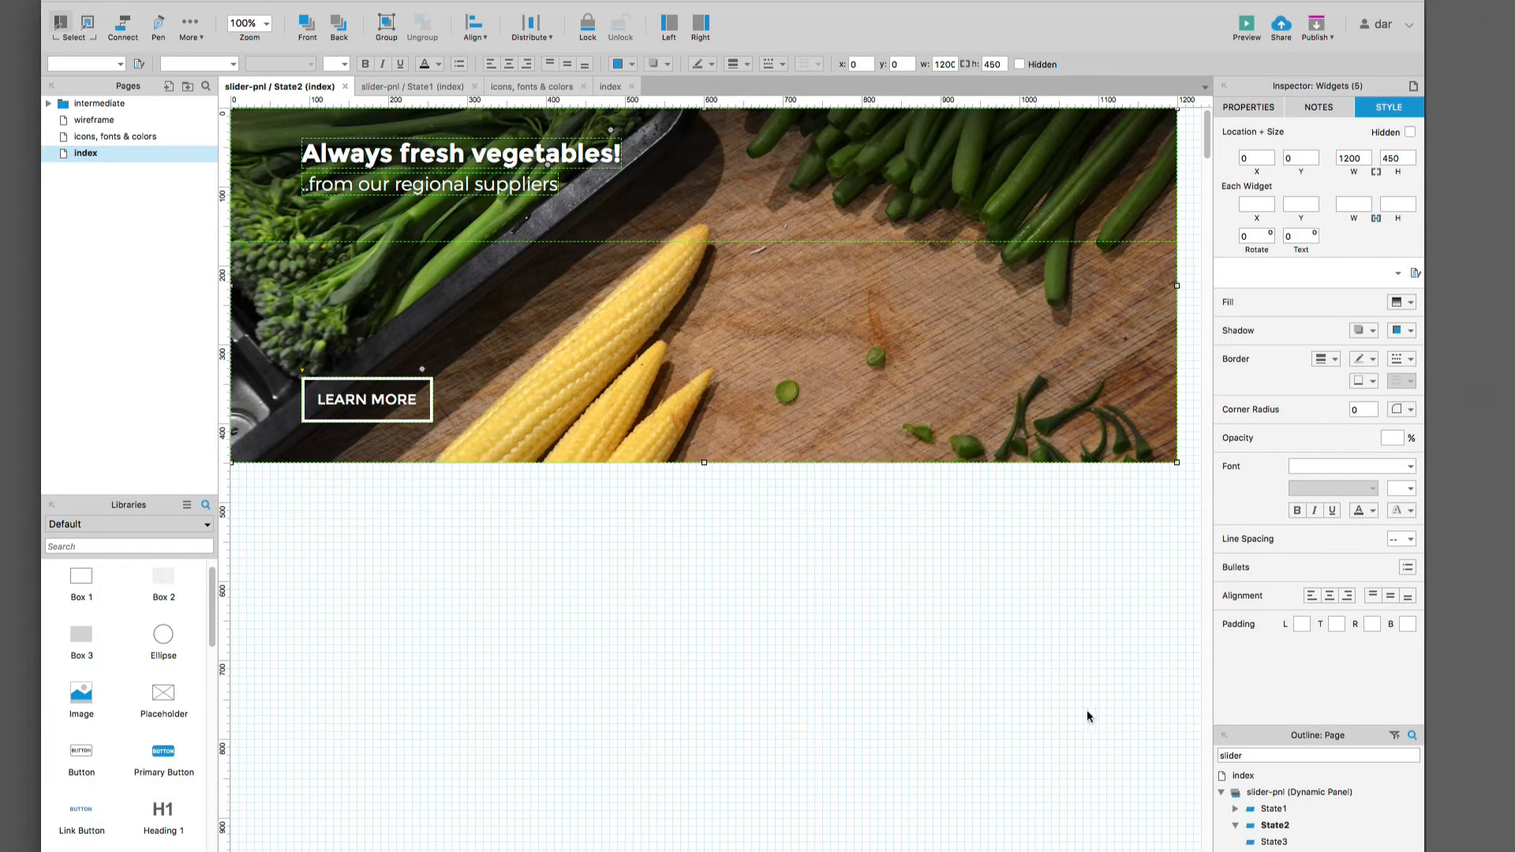
click(1269, 842)
double_click(1269, 843)
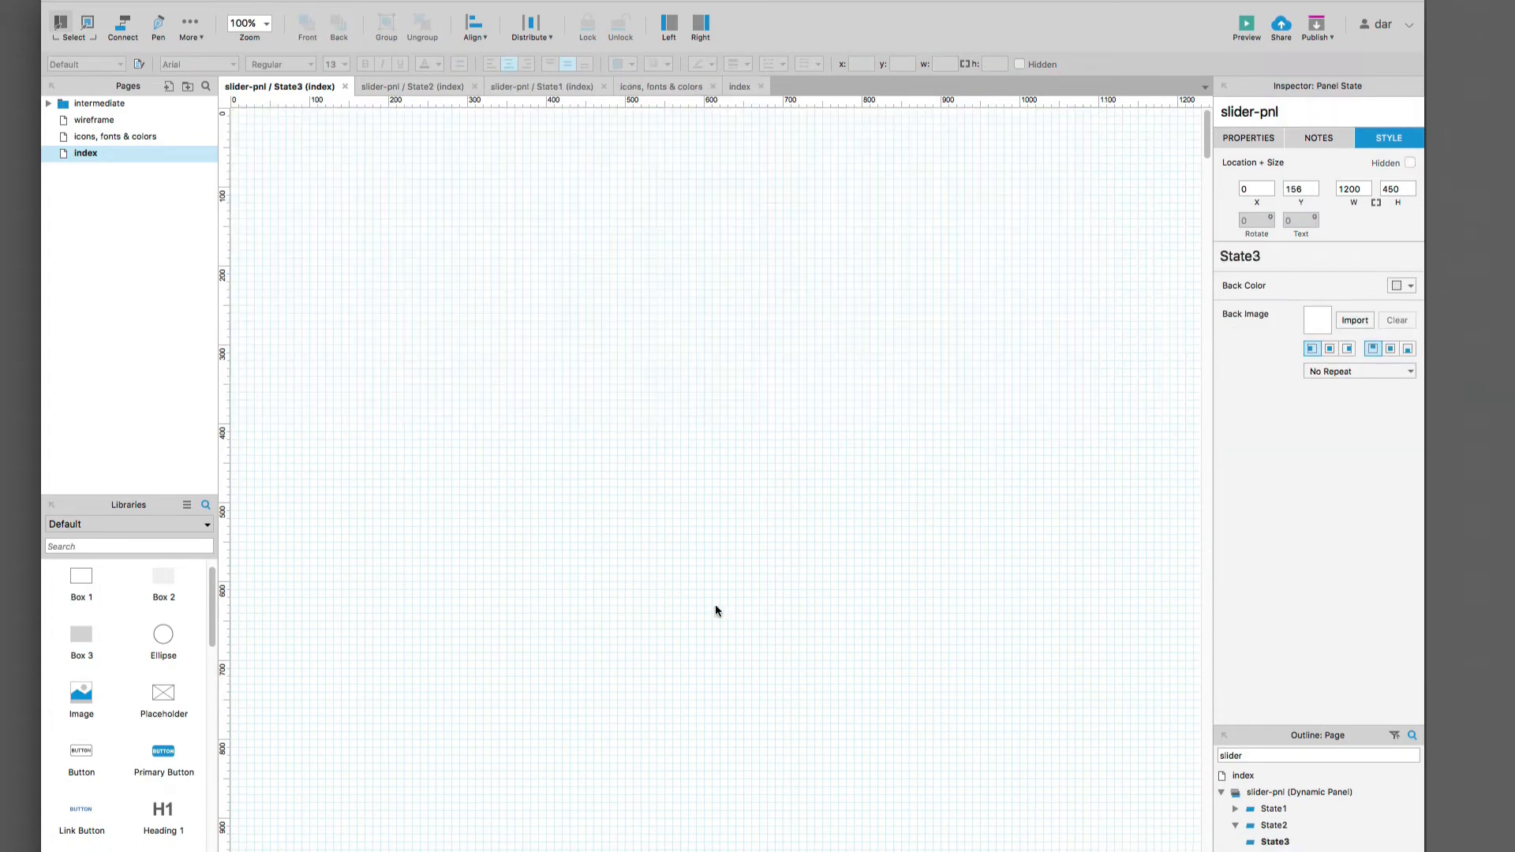
key(super+v)
click(630, 576)
click(639, 307)
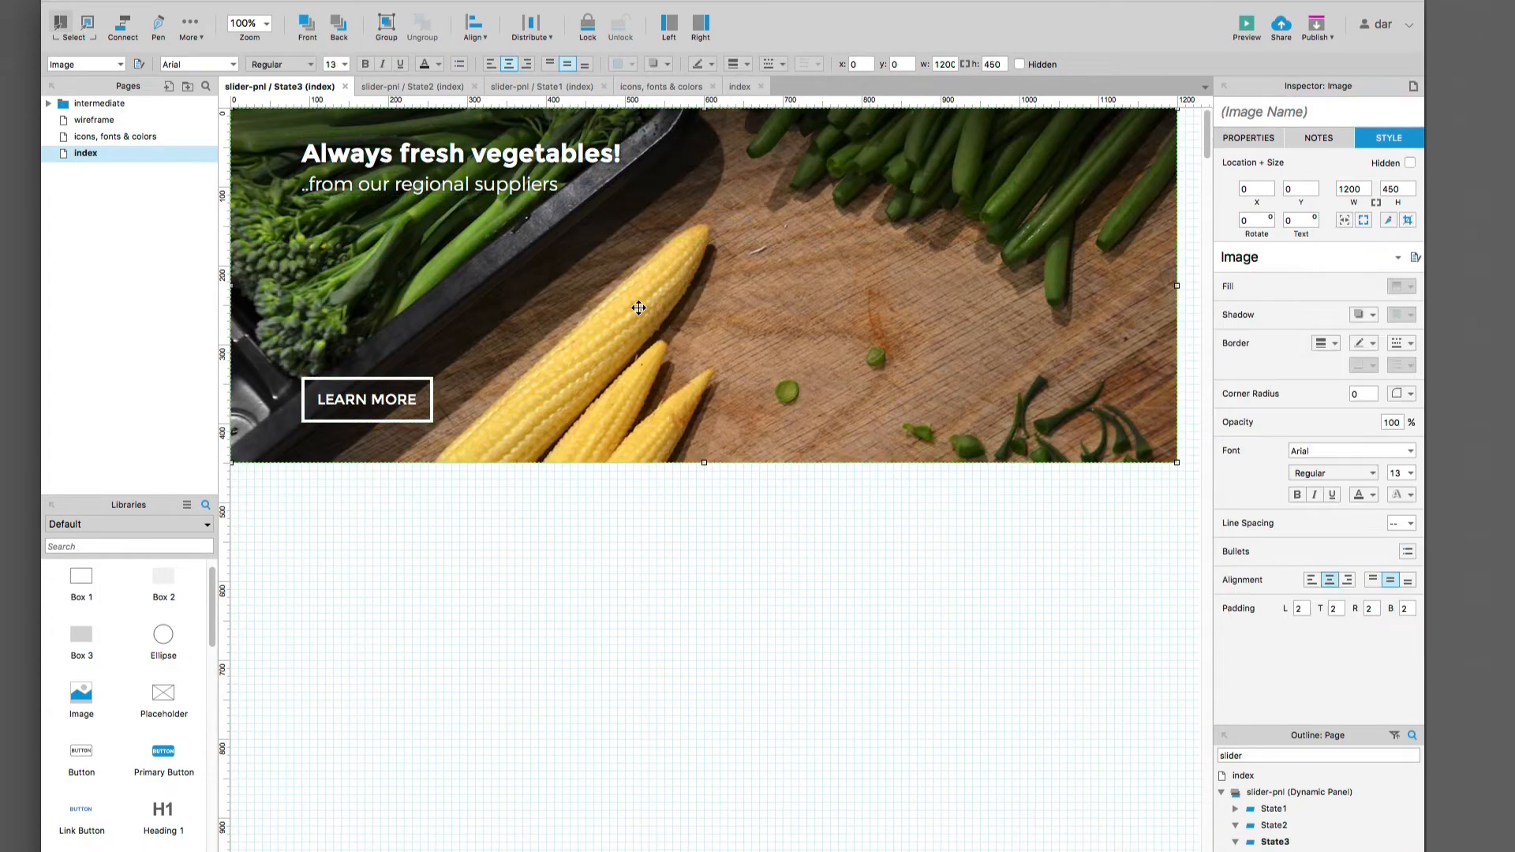
key(Delete)
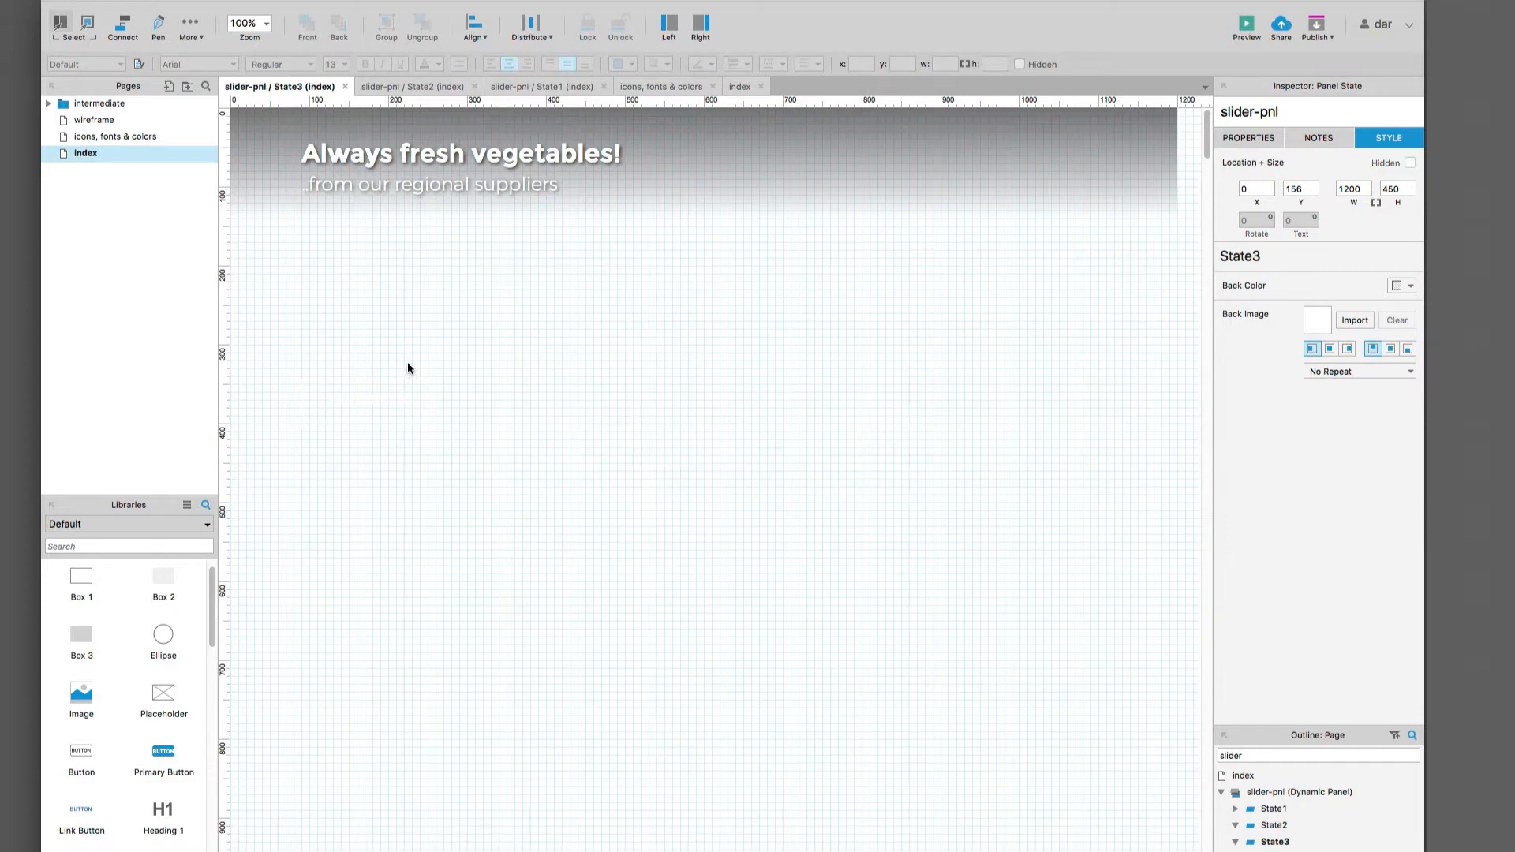
Step: Preview slider-3.jpg in Finder's slider folder and place it on the State3 canvas
key(super+Tab)
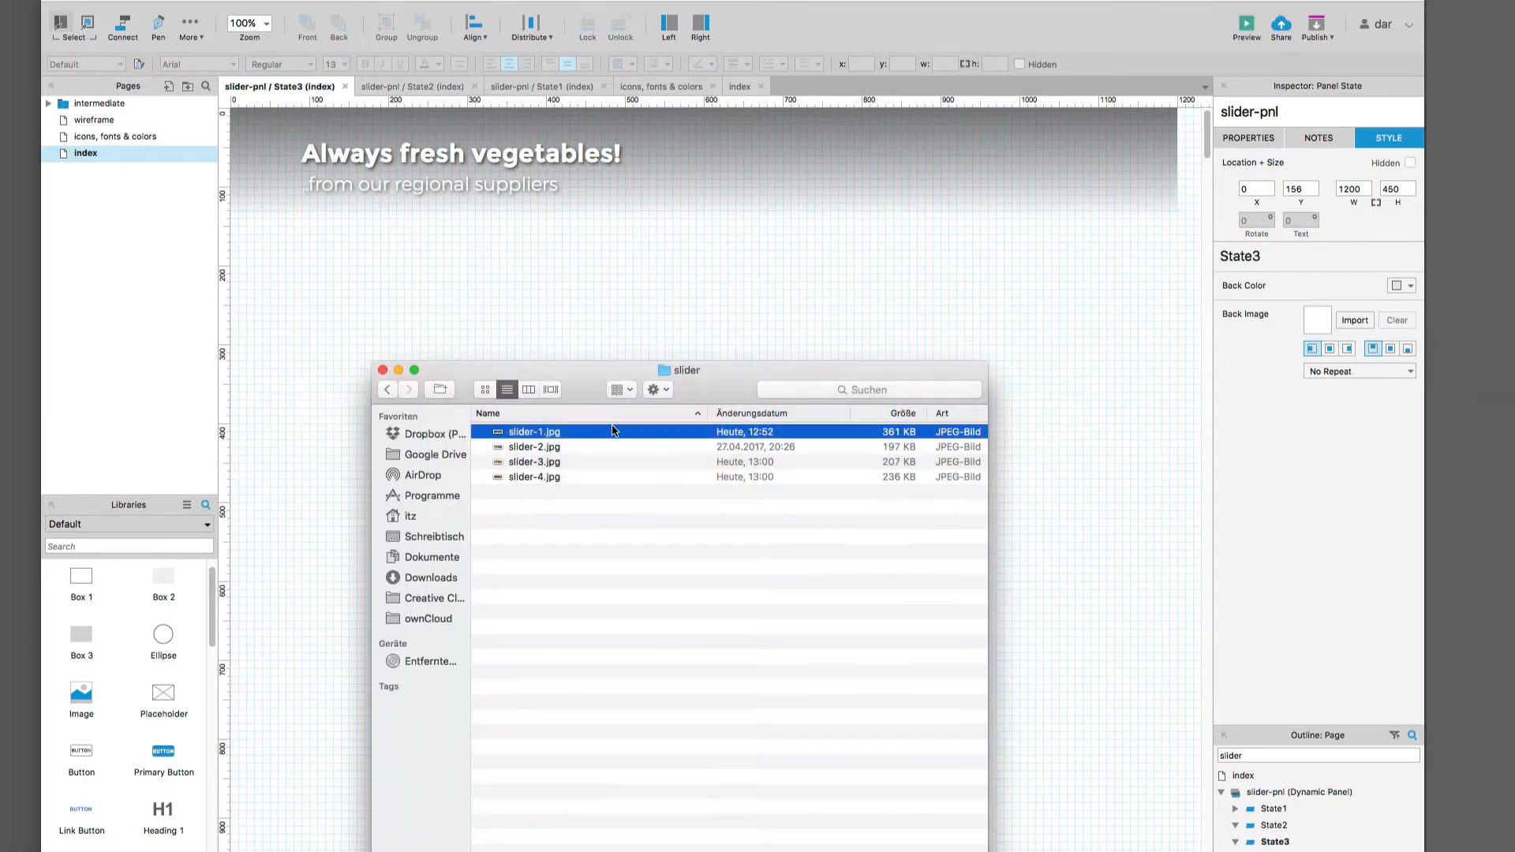
click(535, 464)
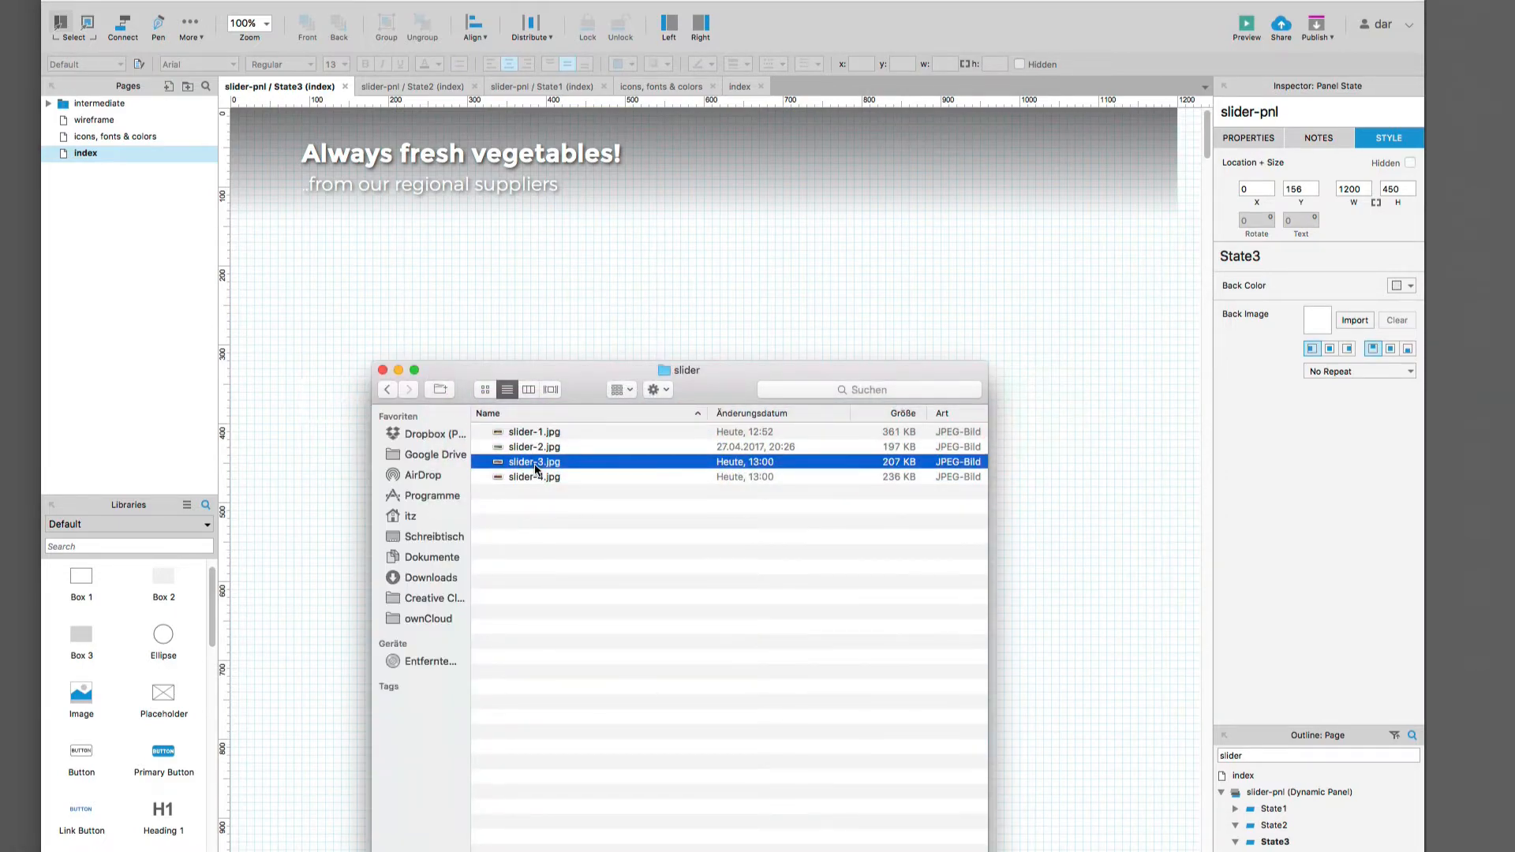
key(space)
key(space)
drag(535, 468, 498, 298)
key(super+Tab)
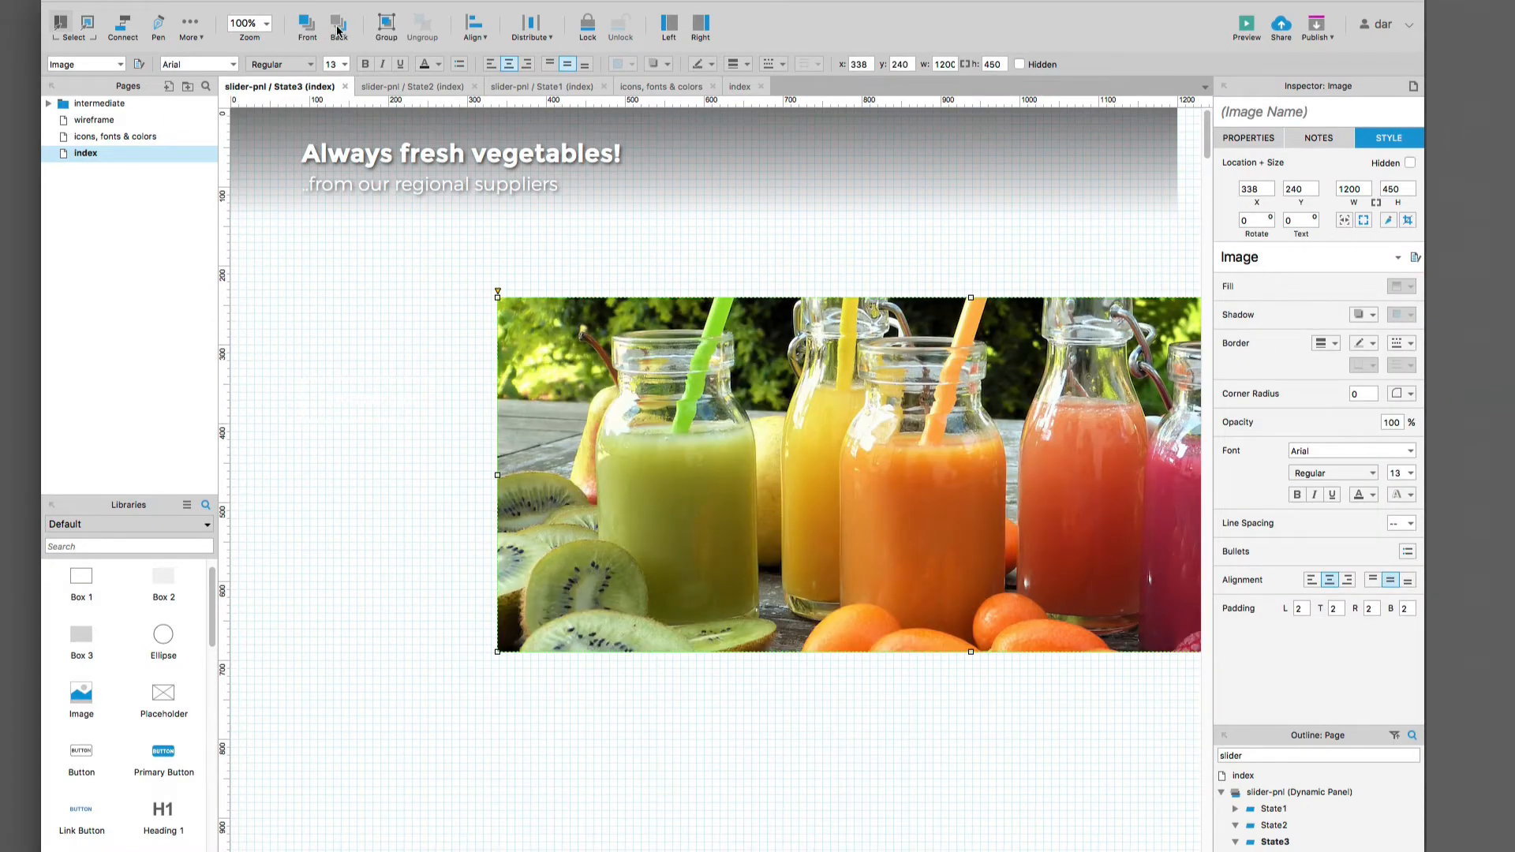
Step: Position the juice bottle image at 0, 0 in State3 and send it behind the other widgets
double_click(1266, 189)
text(0)
key(Tab)
text(0)
key(Tab)
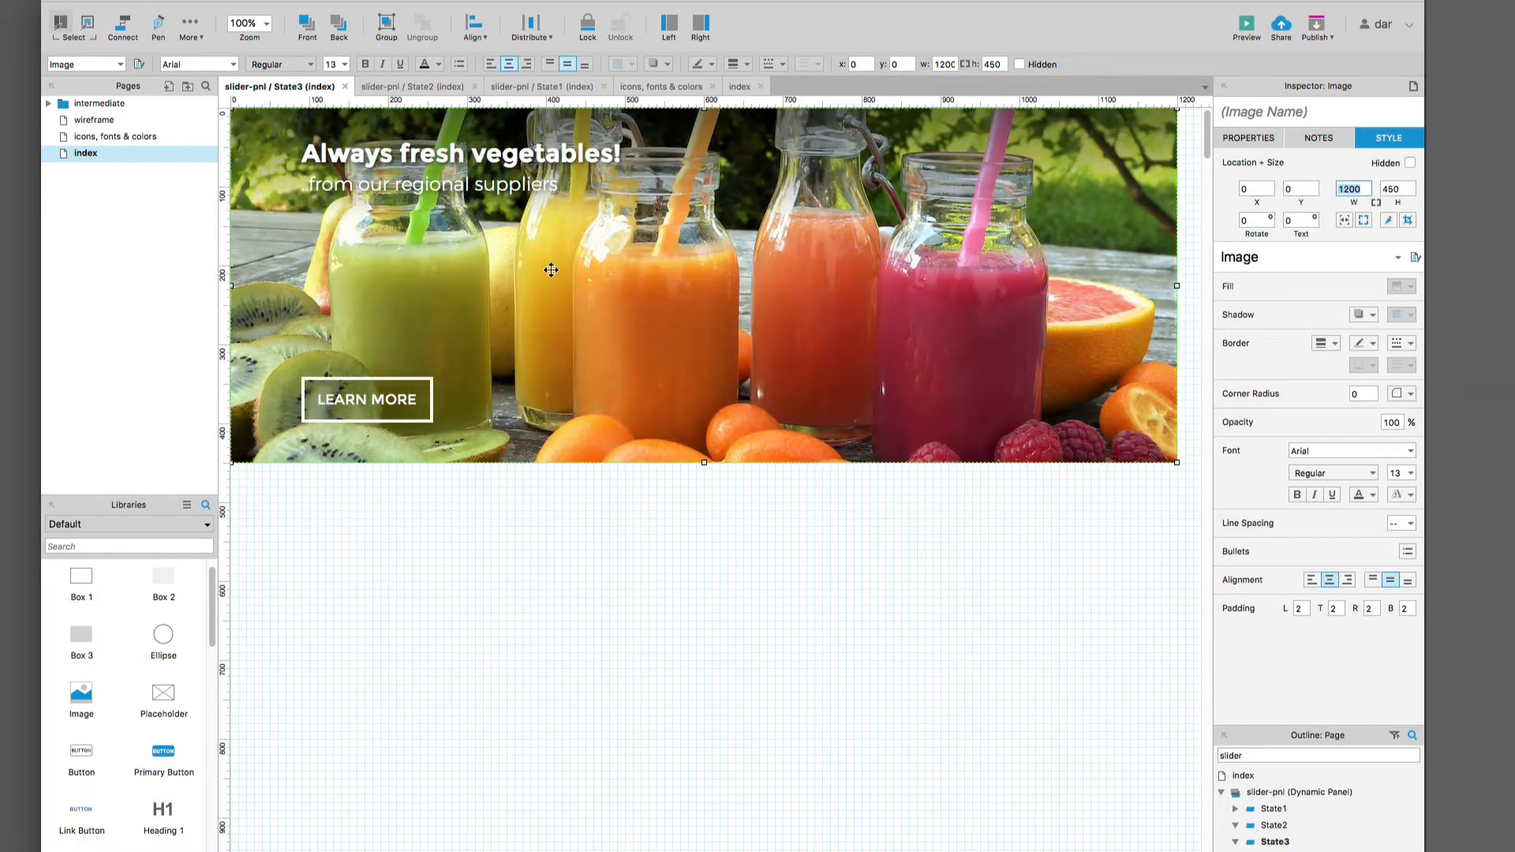
click(614, 324)
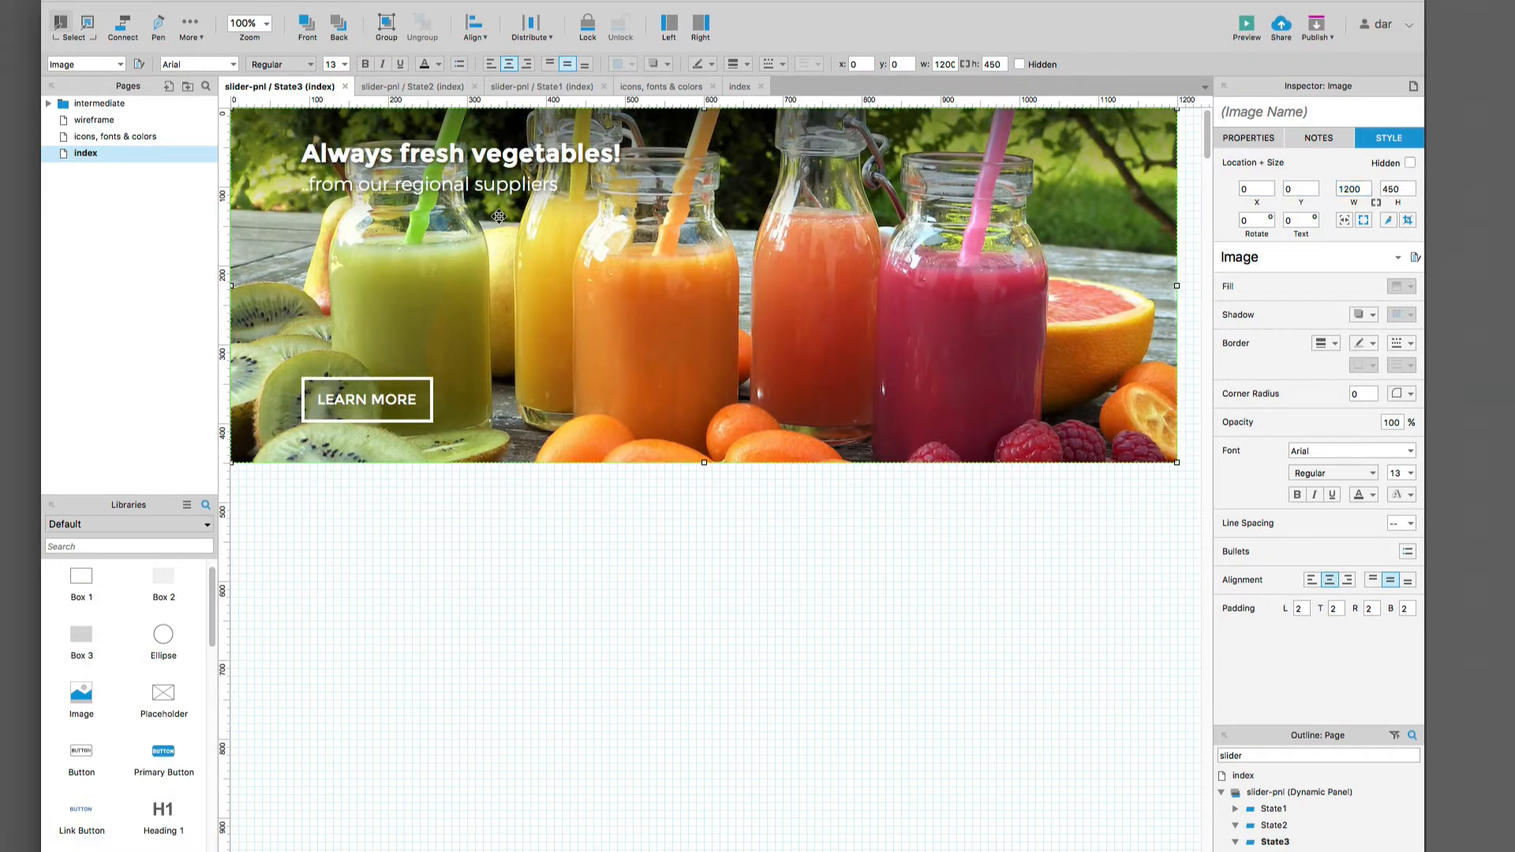
Step: Change State3's headline to "It's Smootie time!"
click(450, 156)
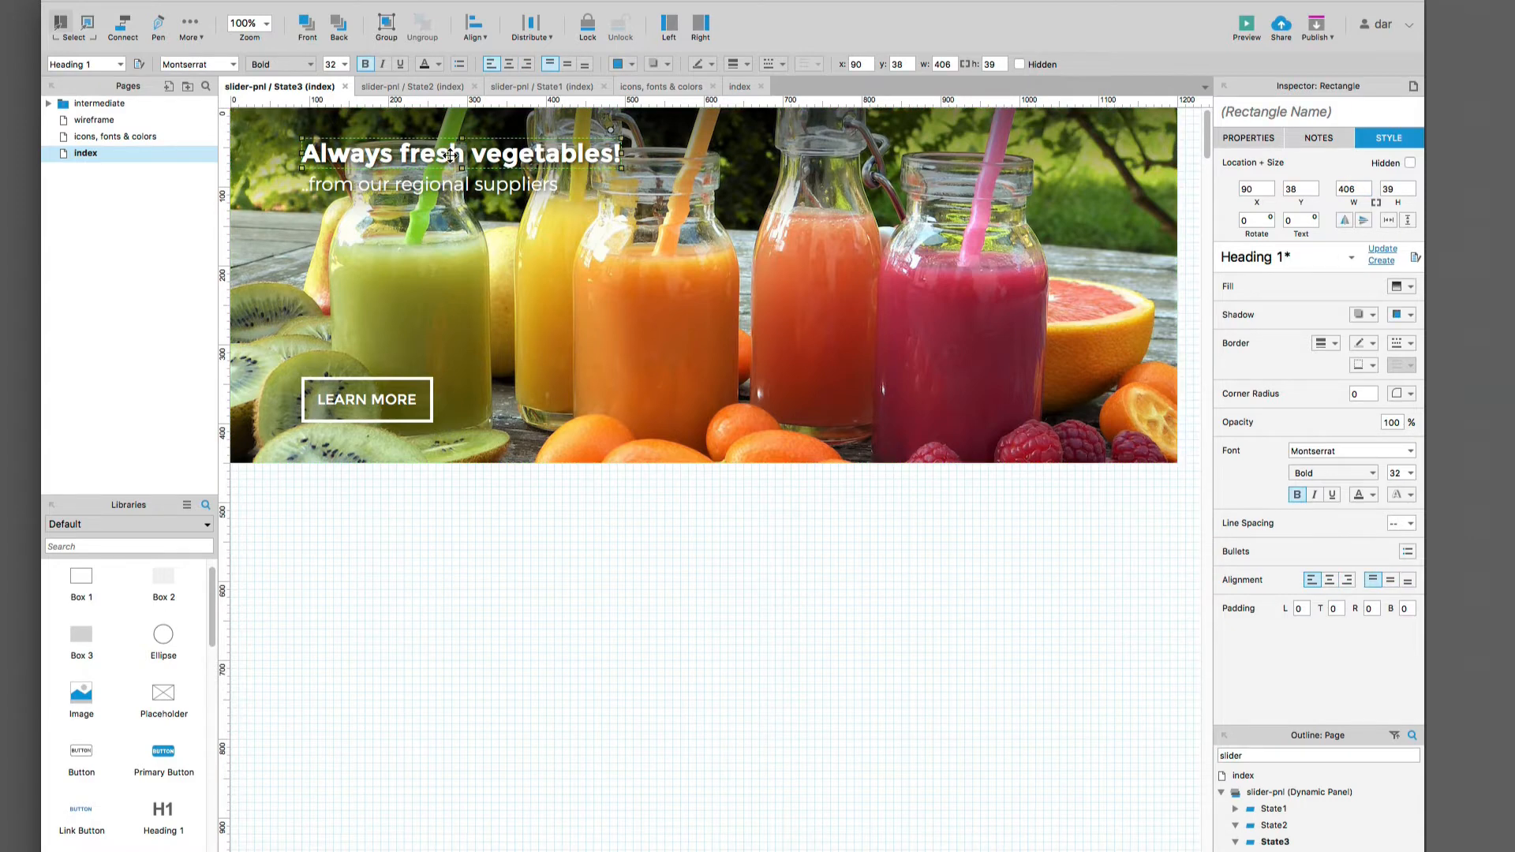
double_click(450, 155)
text(It's)
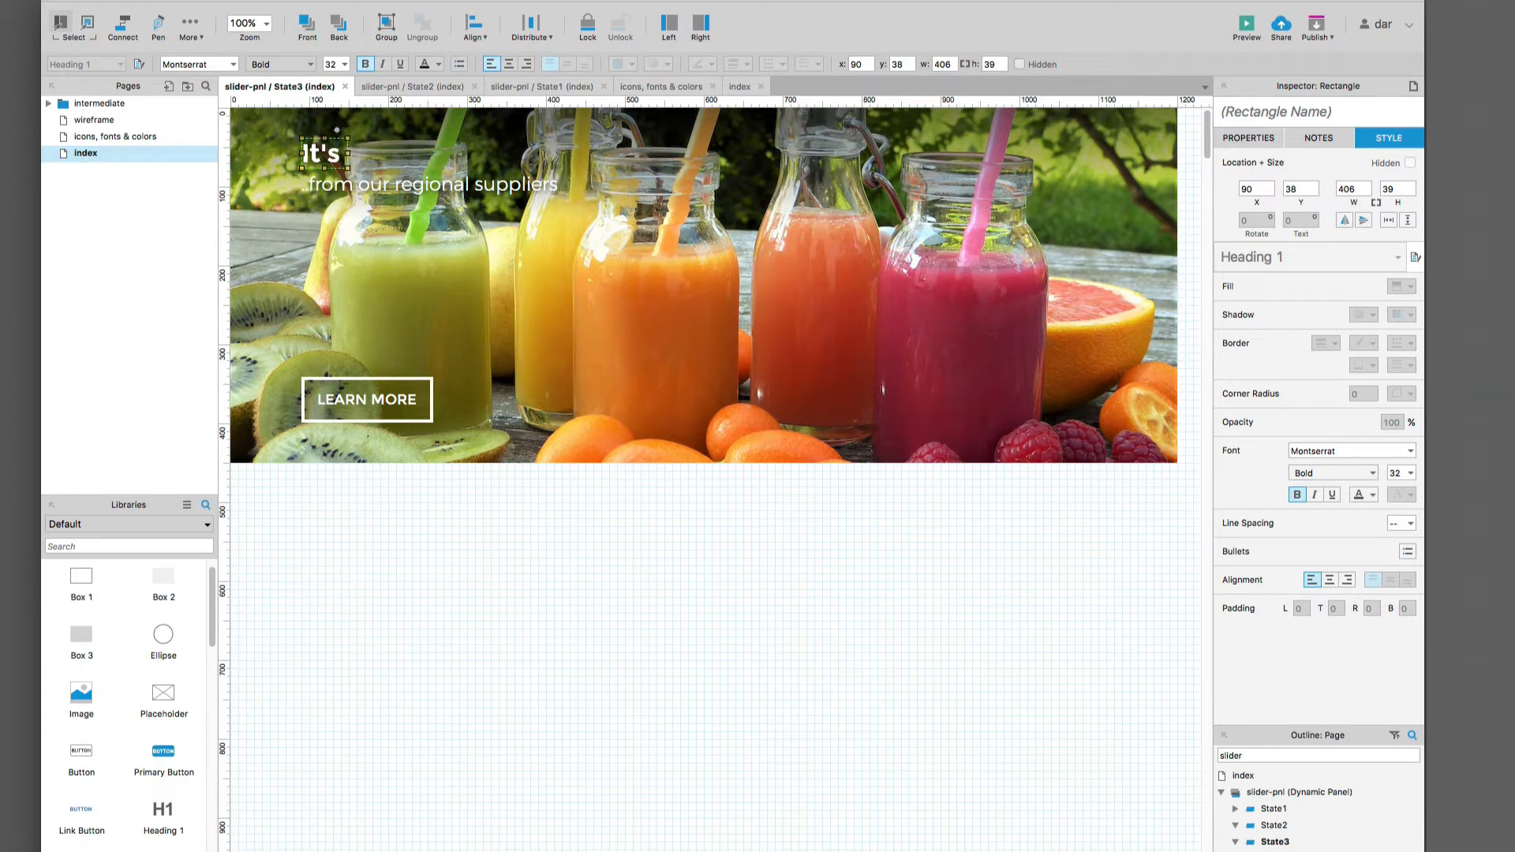
text( Smootie tim)
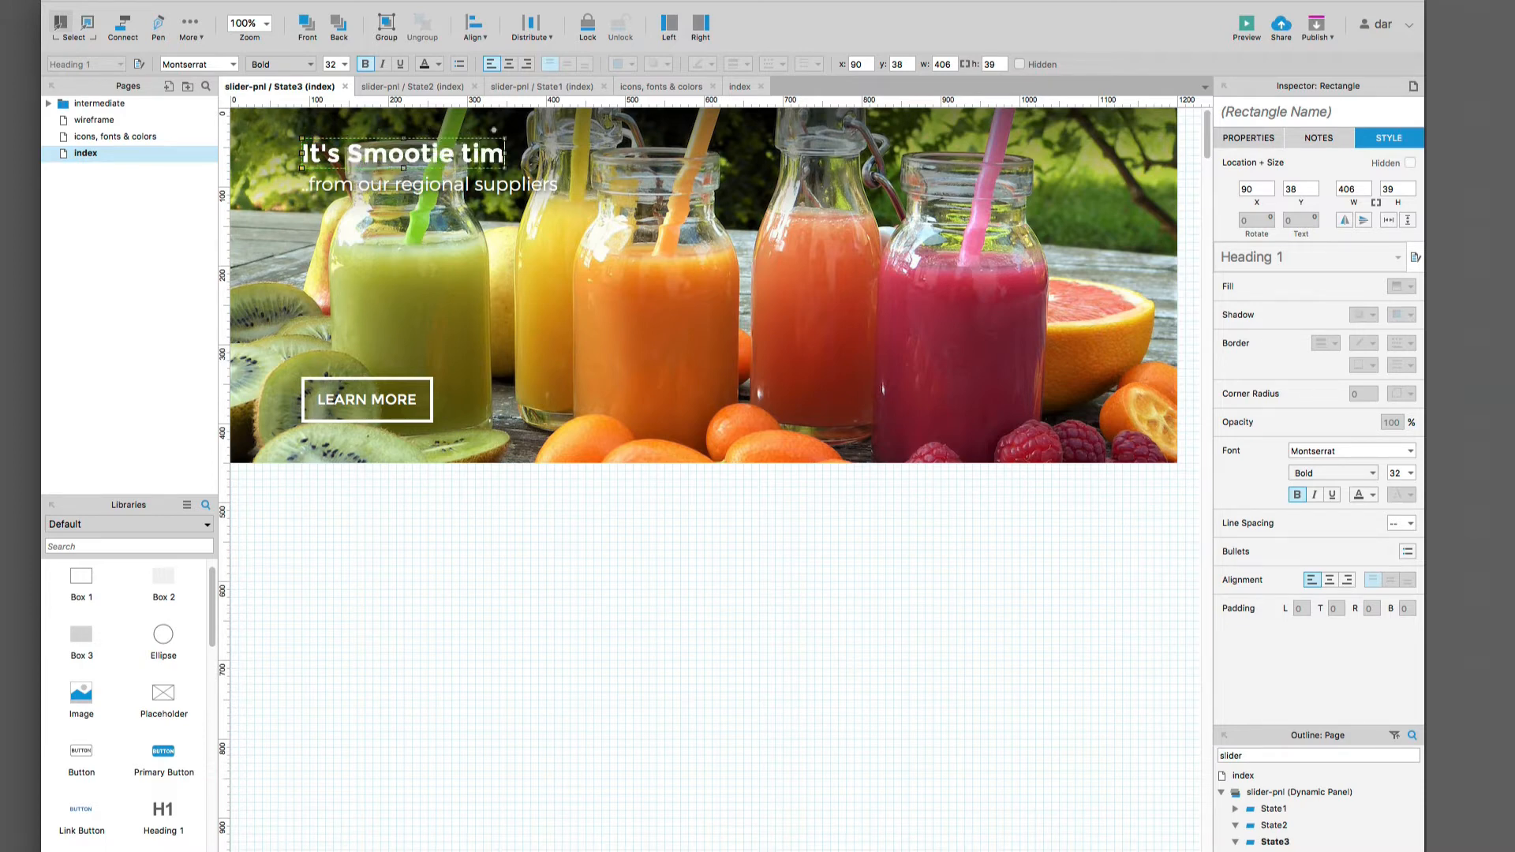
text(e!)
Step: Change State3's subtitle to "Lear how to make your own"
double_click(385, 189)
key(BackSpace)
text(Lear)
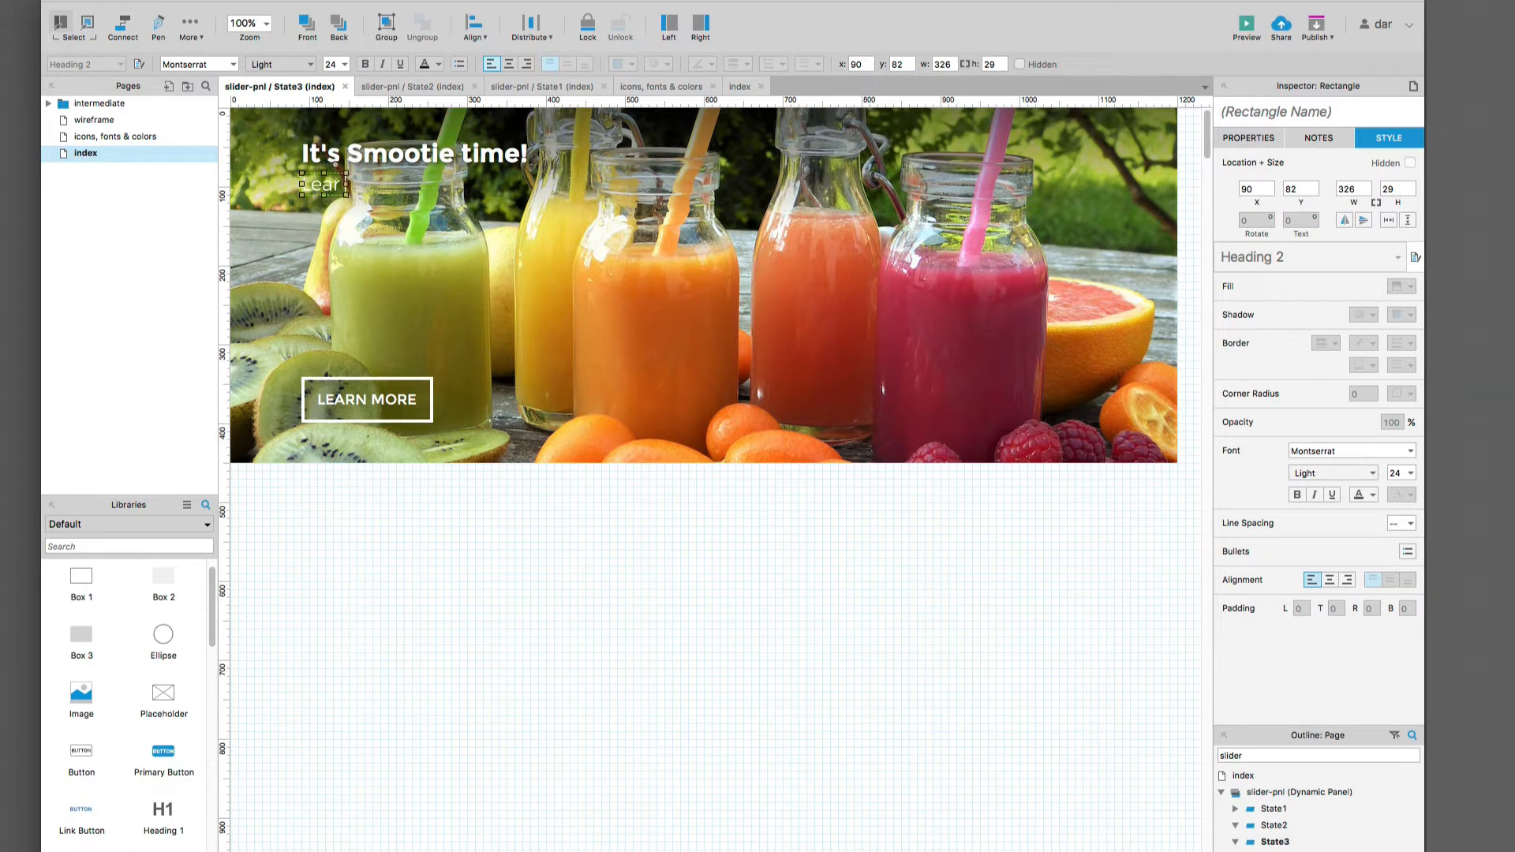
text(n how to make you)
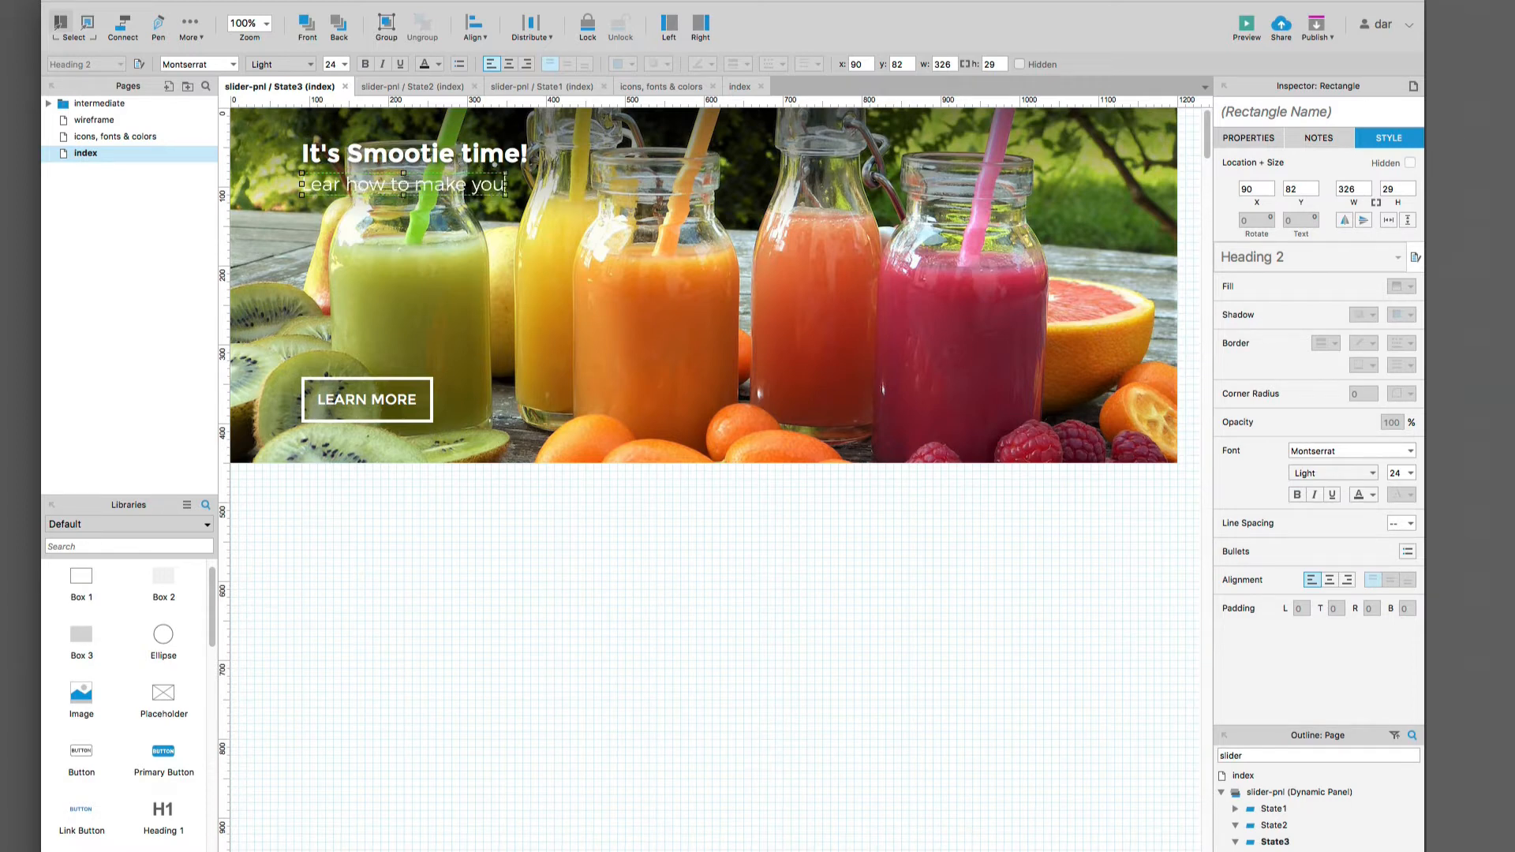
text(r orn)
key(BackSpace)
key(BackSpace)
text(wn)
click(468, 581)
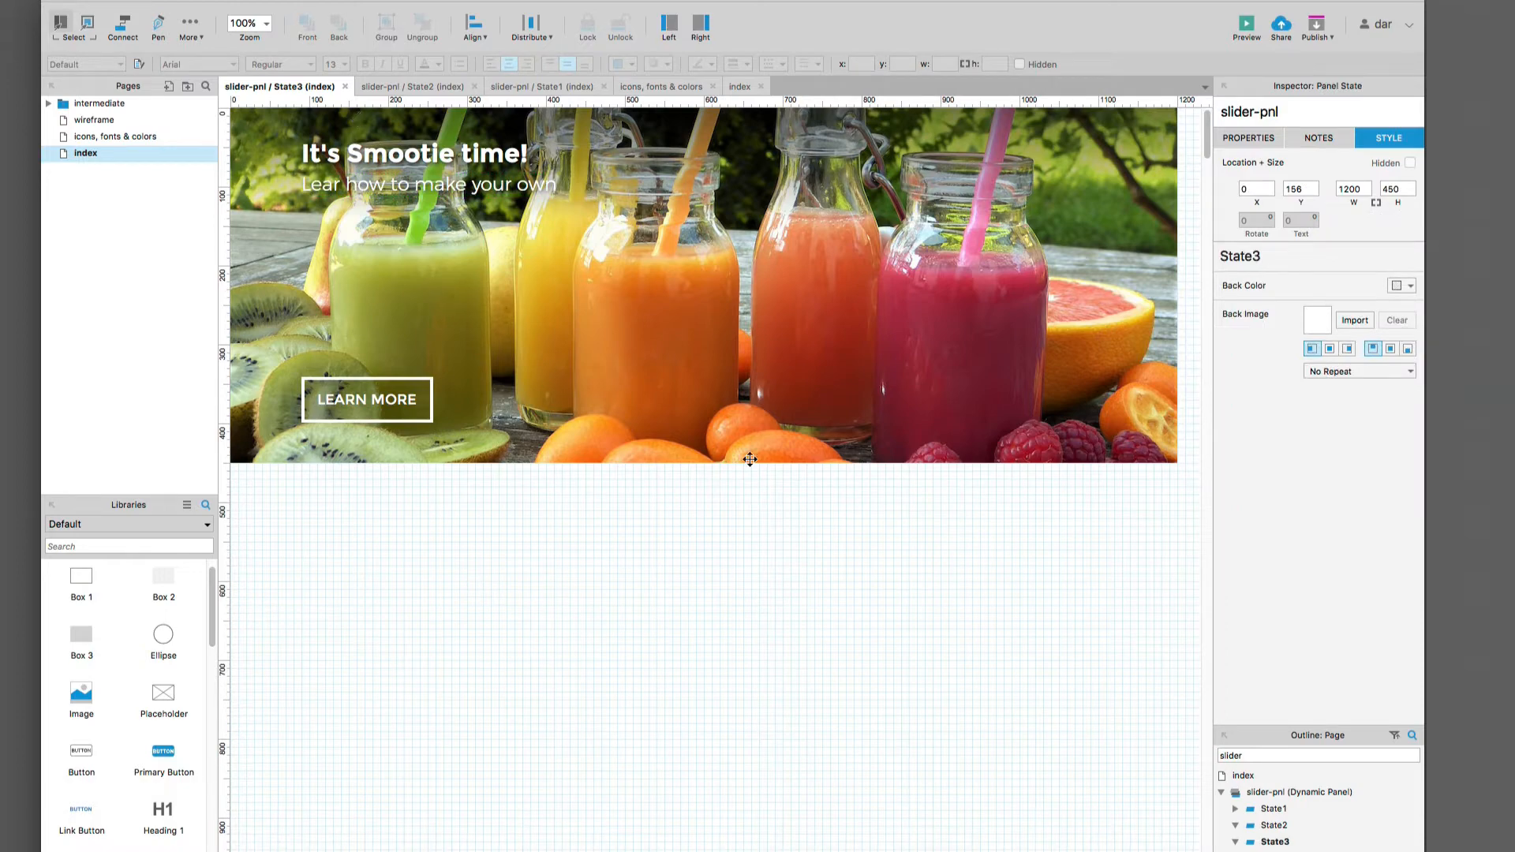
Step: Copy all of State3's widgets into State4 and delete the pasted juice bottle image there
drag(864, 559, 244, 128)
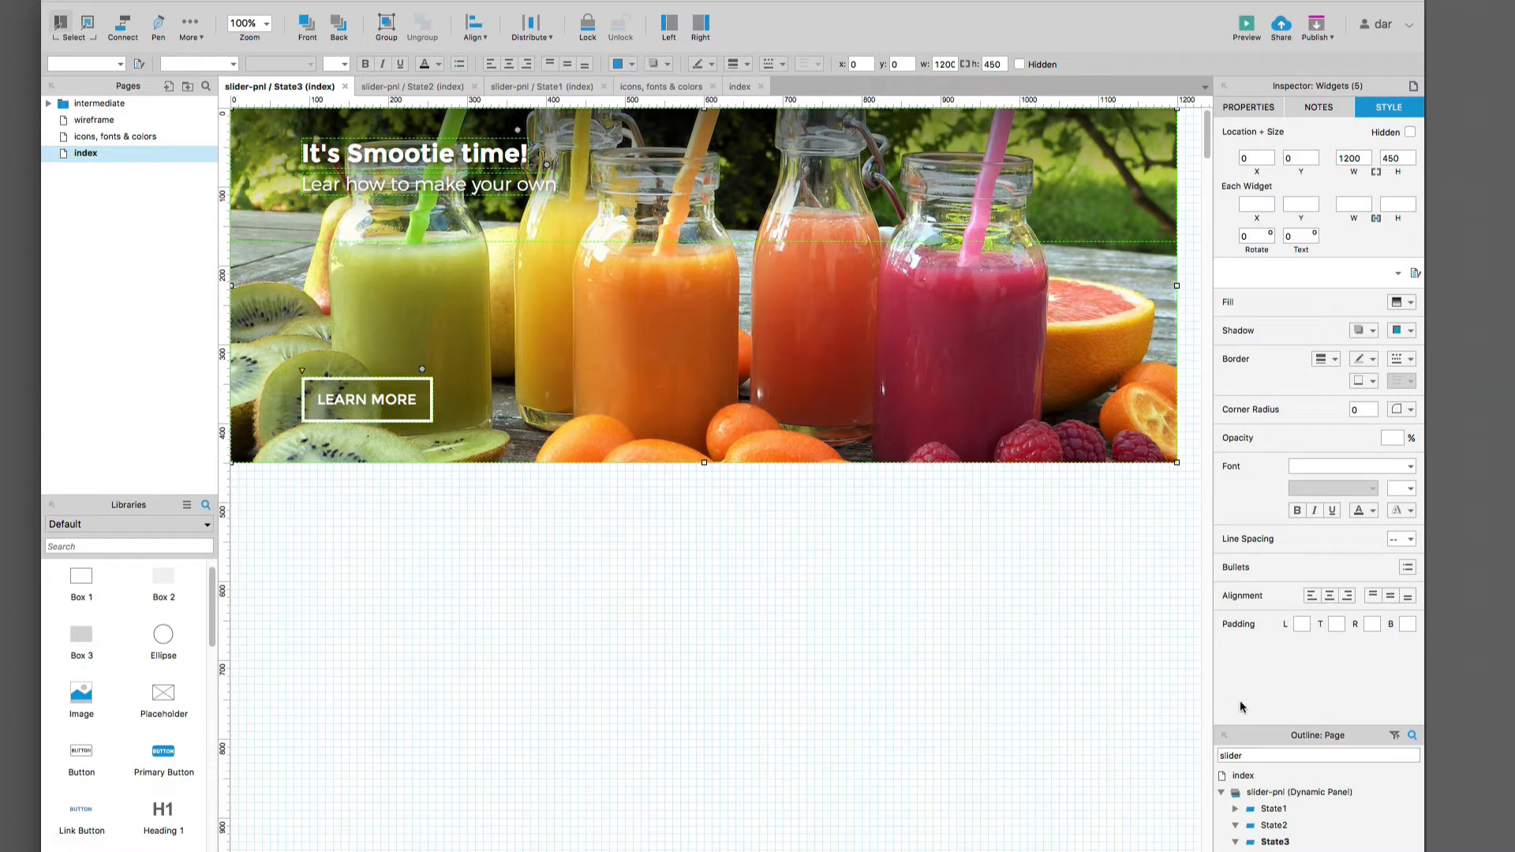
double_click(1274, 850)
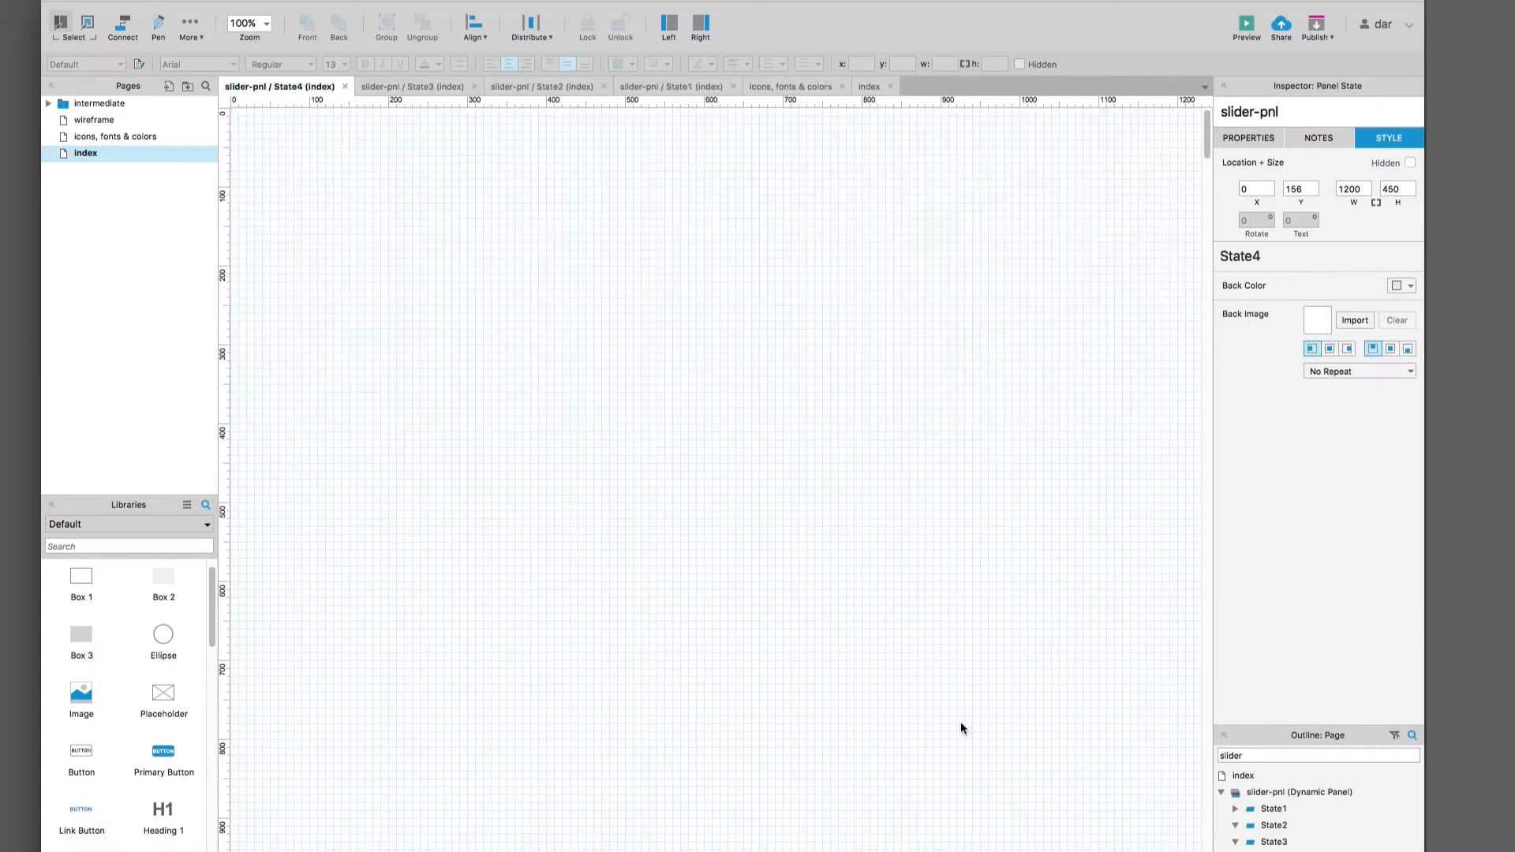
key(super+v)
click(874, 399)
key(Delete)
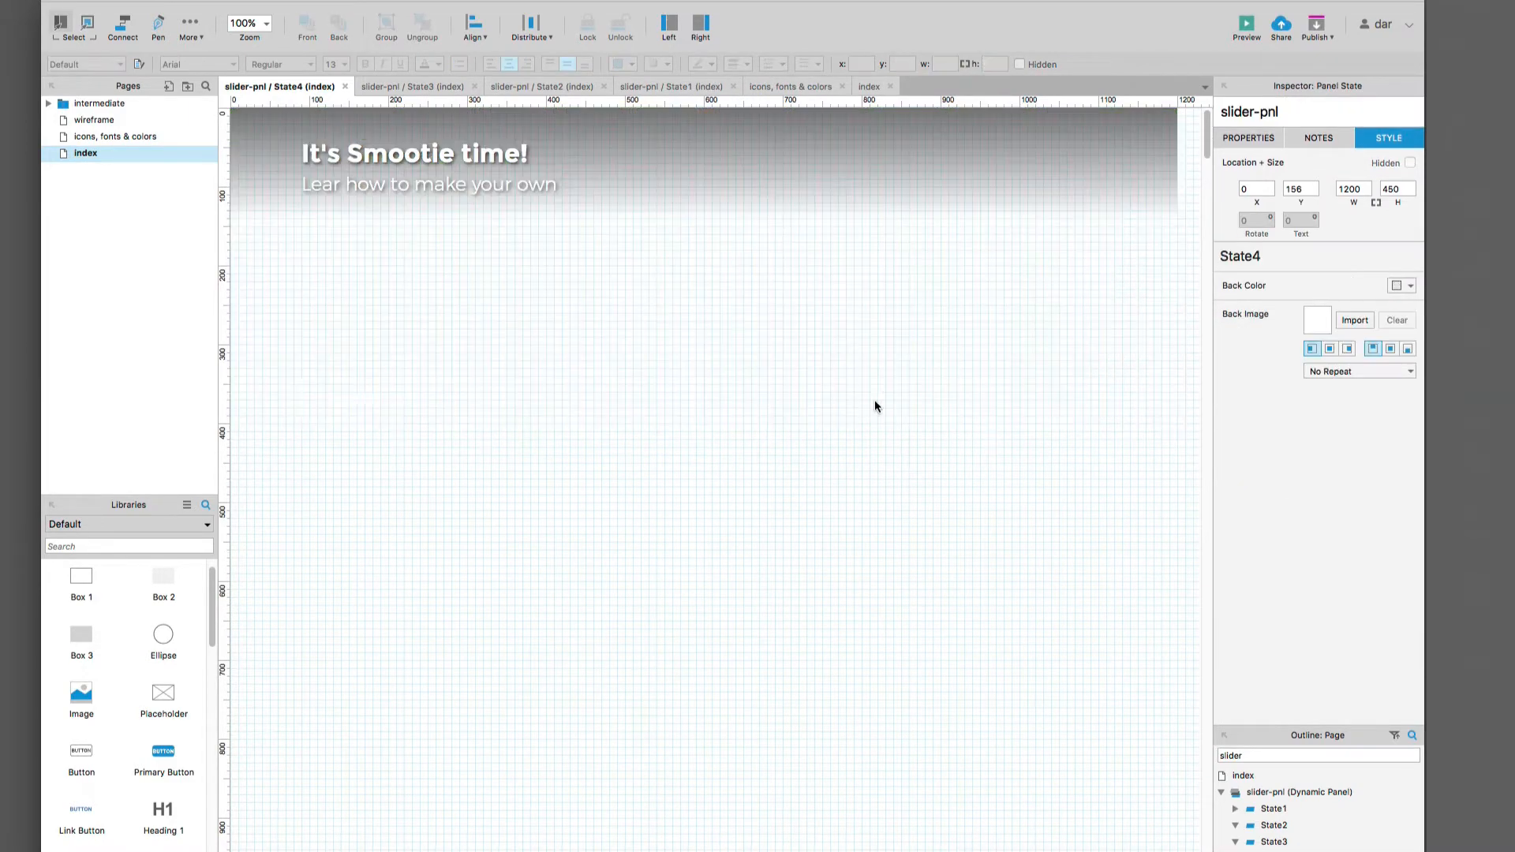
Step: Preview slider-4.jpg in Finder's slider folder and place it on the State4 canvas
key(super+Tab)
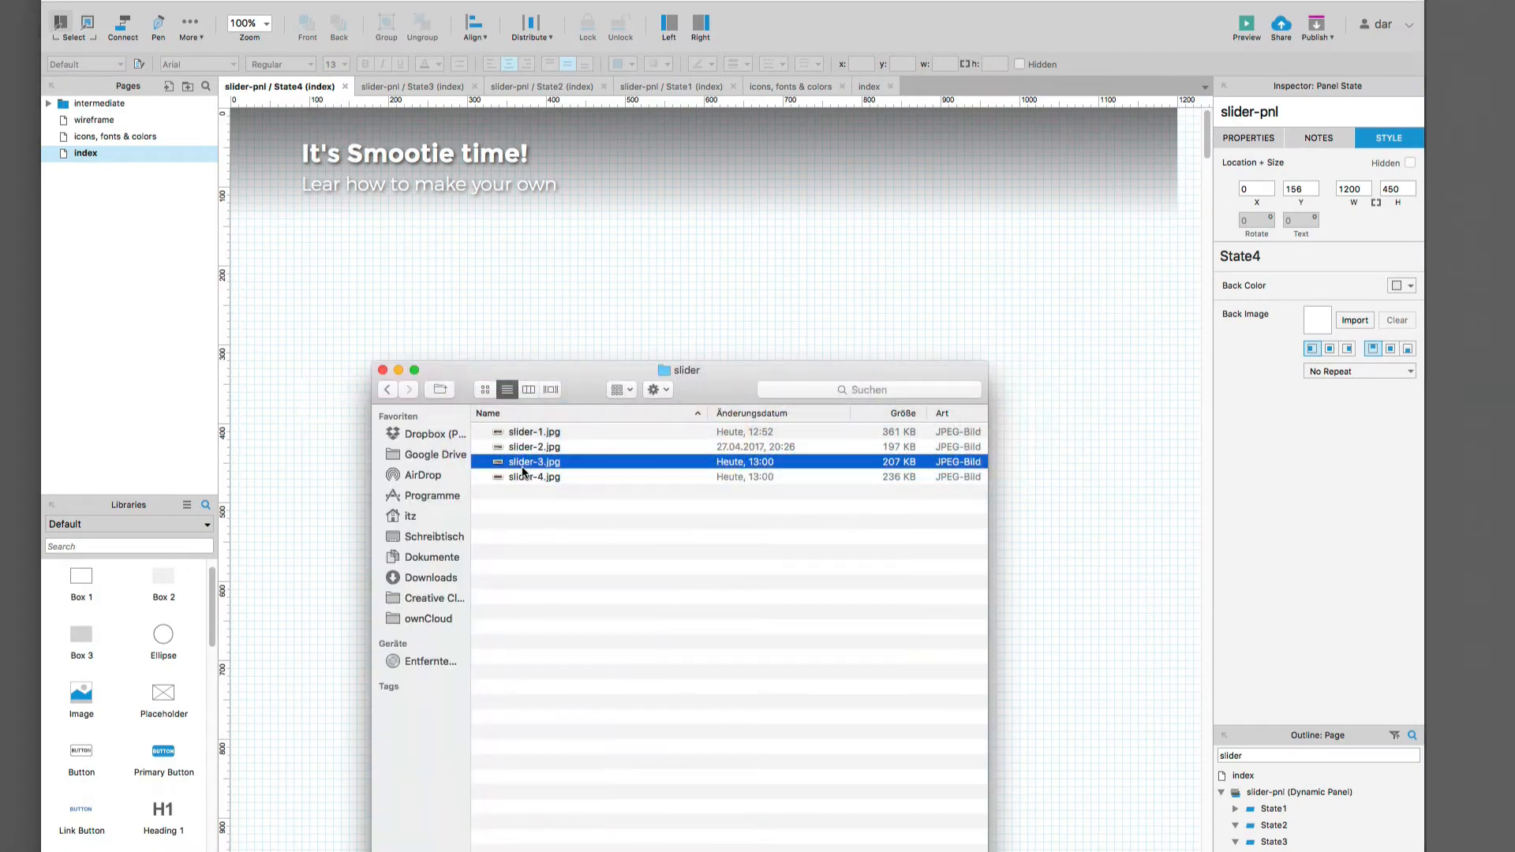
click(524, 476)
key(space)
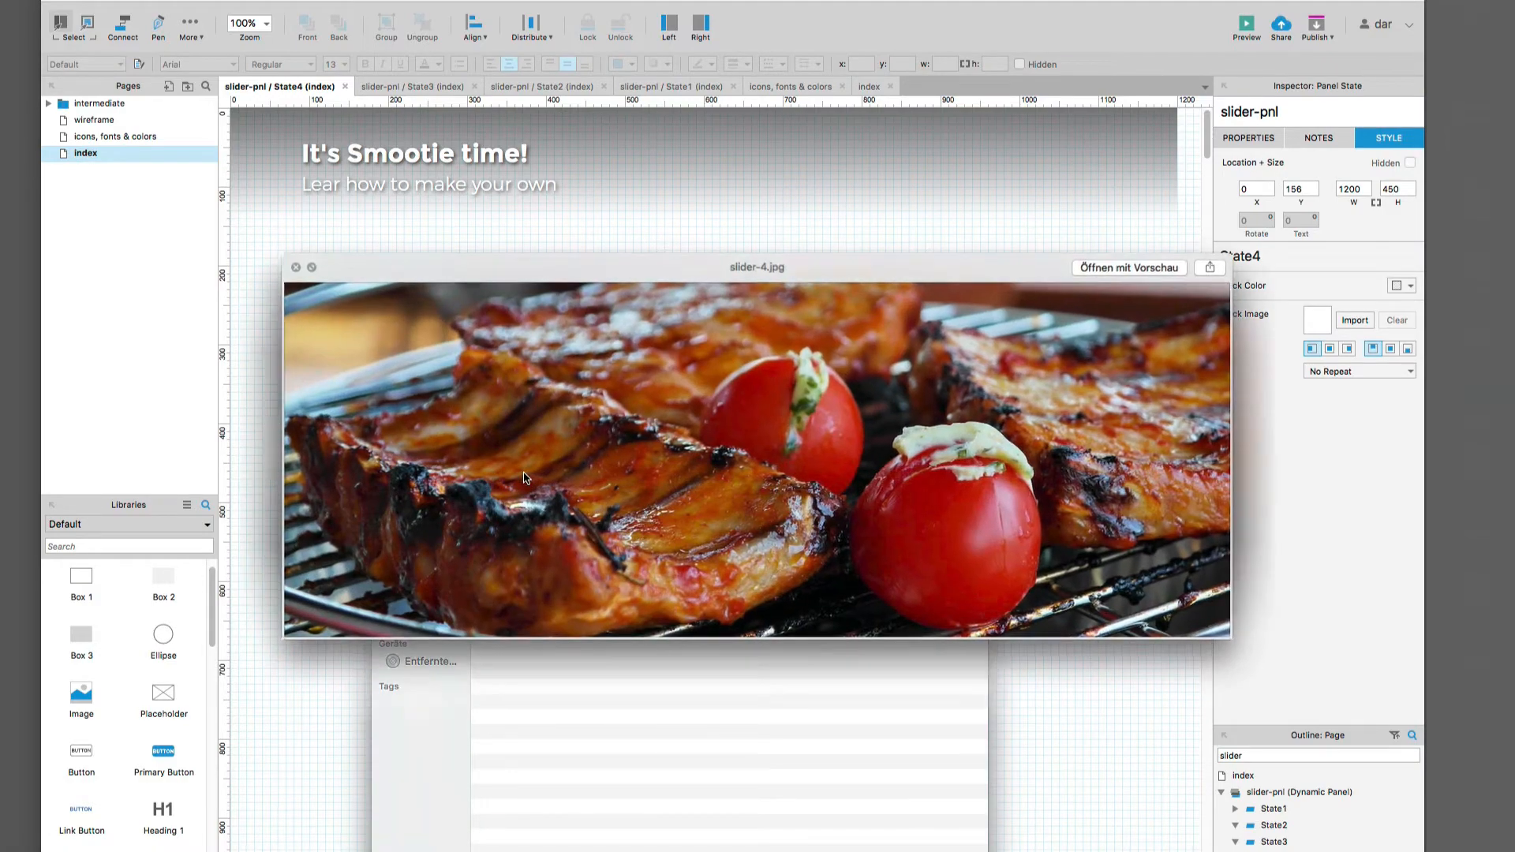
key(space)
drag(603, 477, 600, 275)
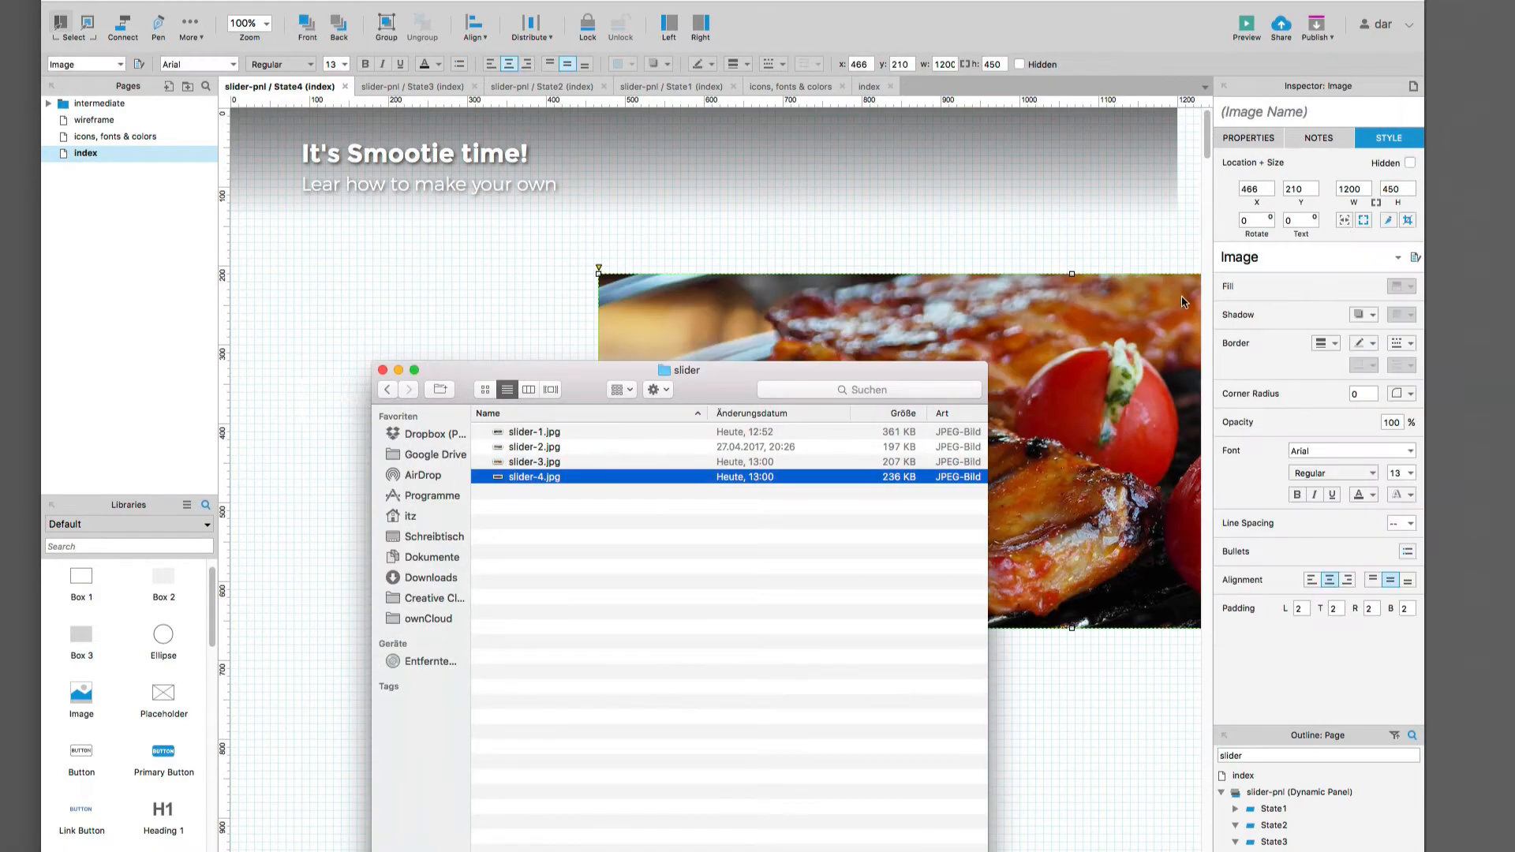
click(1182, 299)
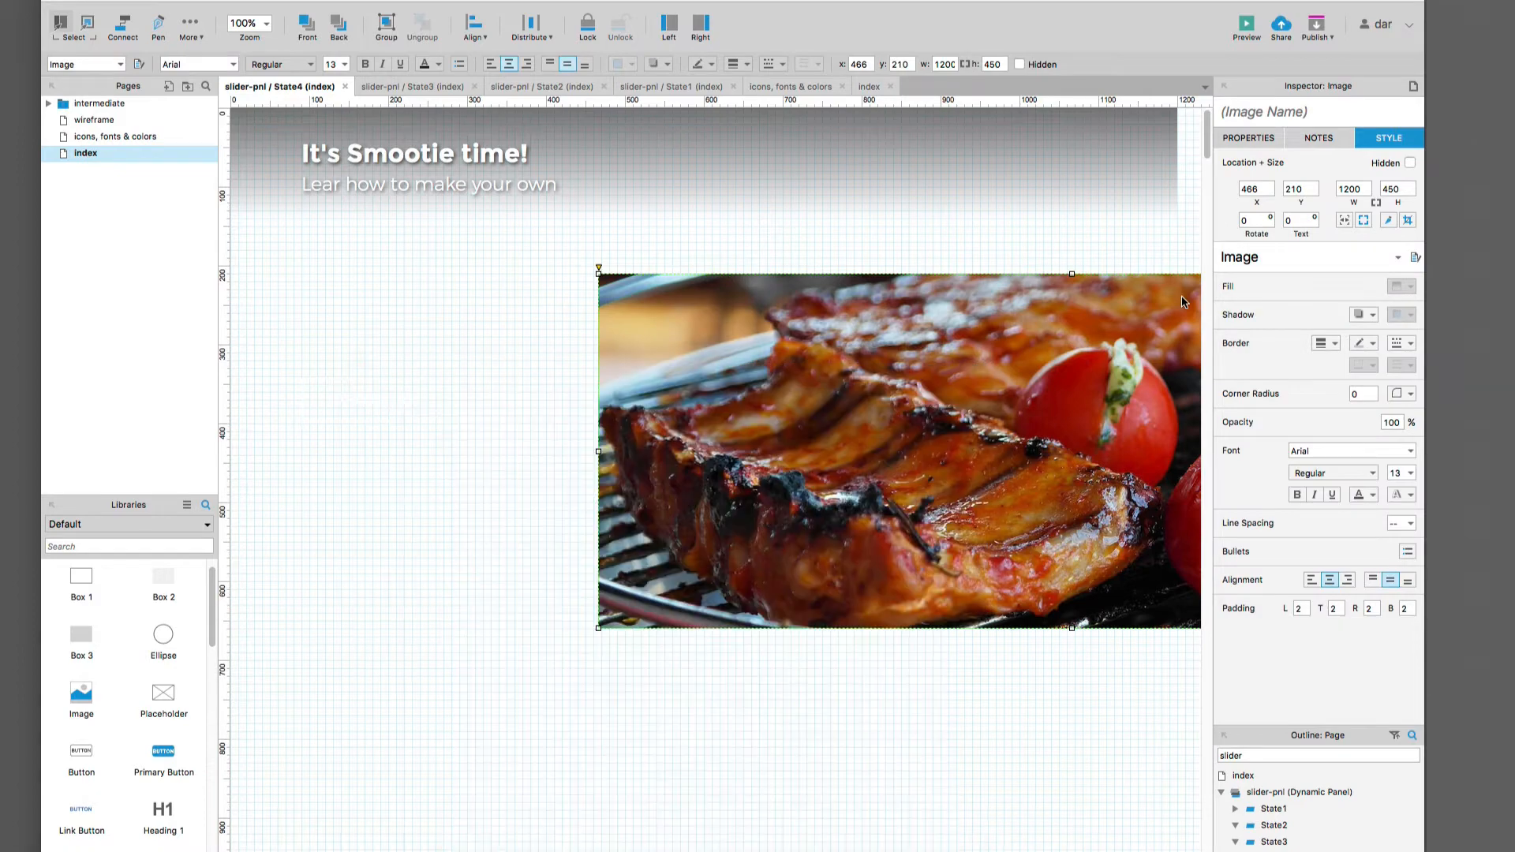
Step: Position the grilled ribs image at 0, 0 in State4 and send it behind the other widgets
double_click(1263, 193)
text(0)
key(Tab)
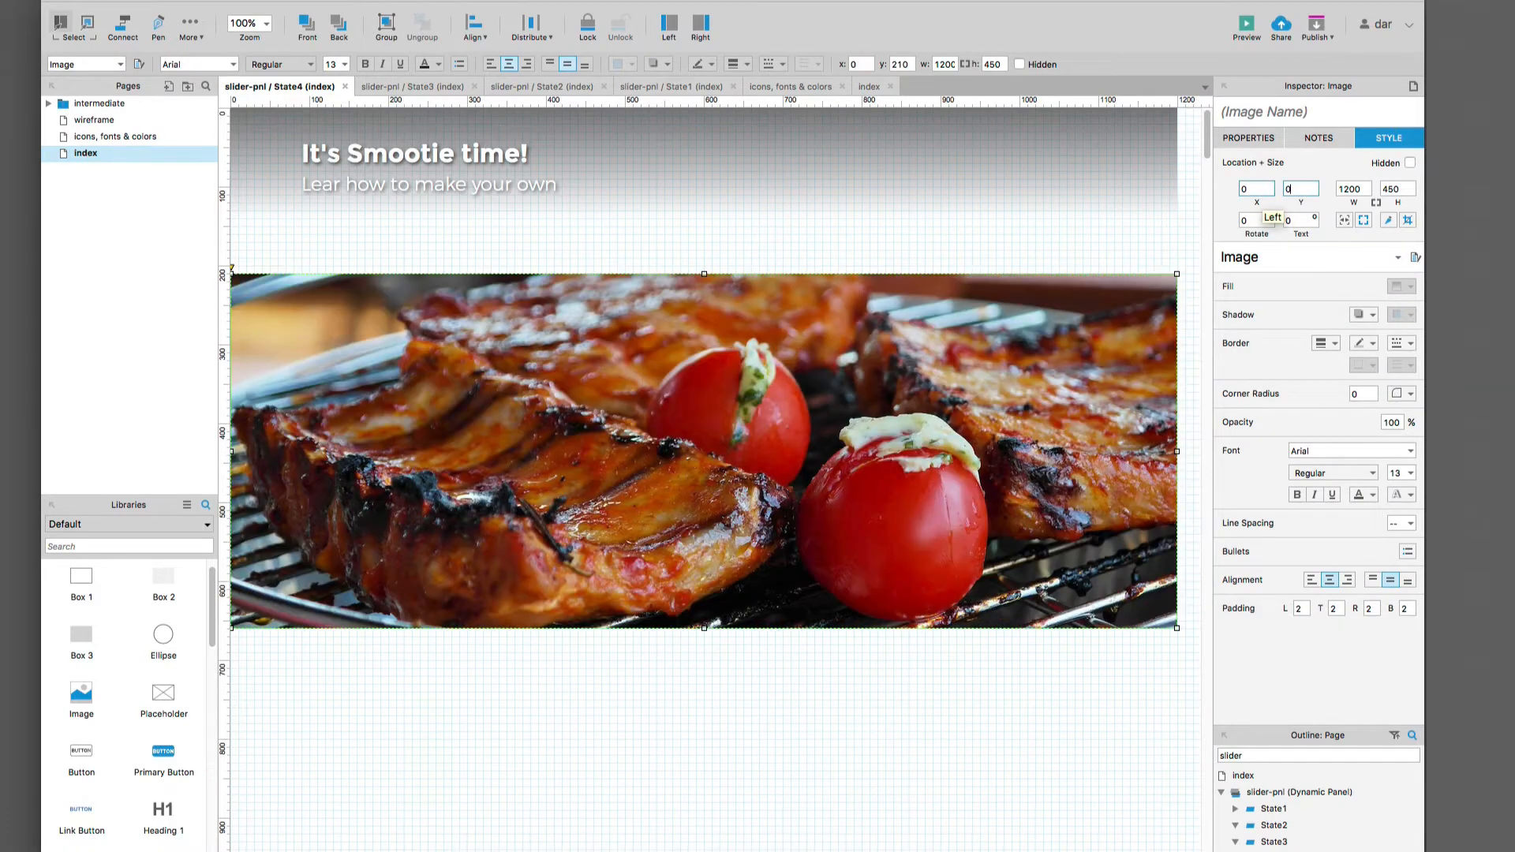
text(0)
key(Tab)
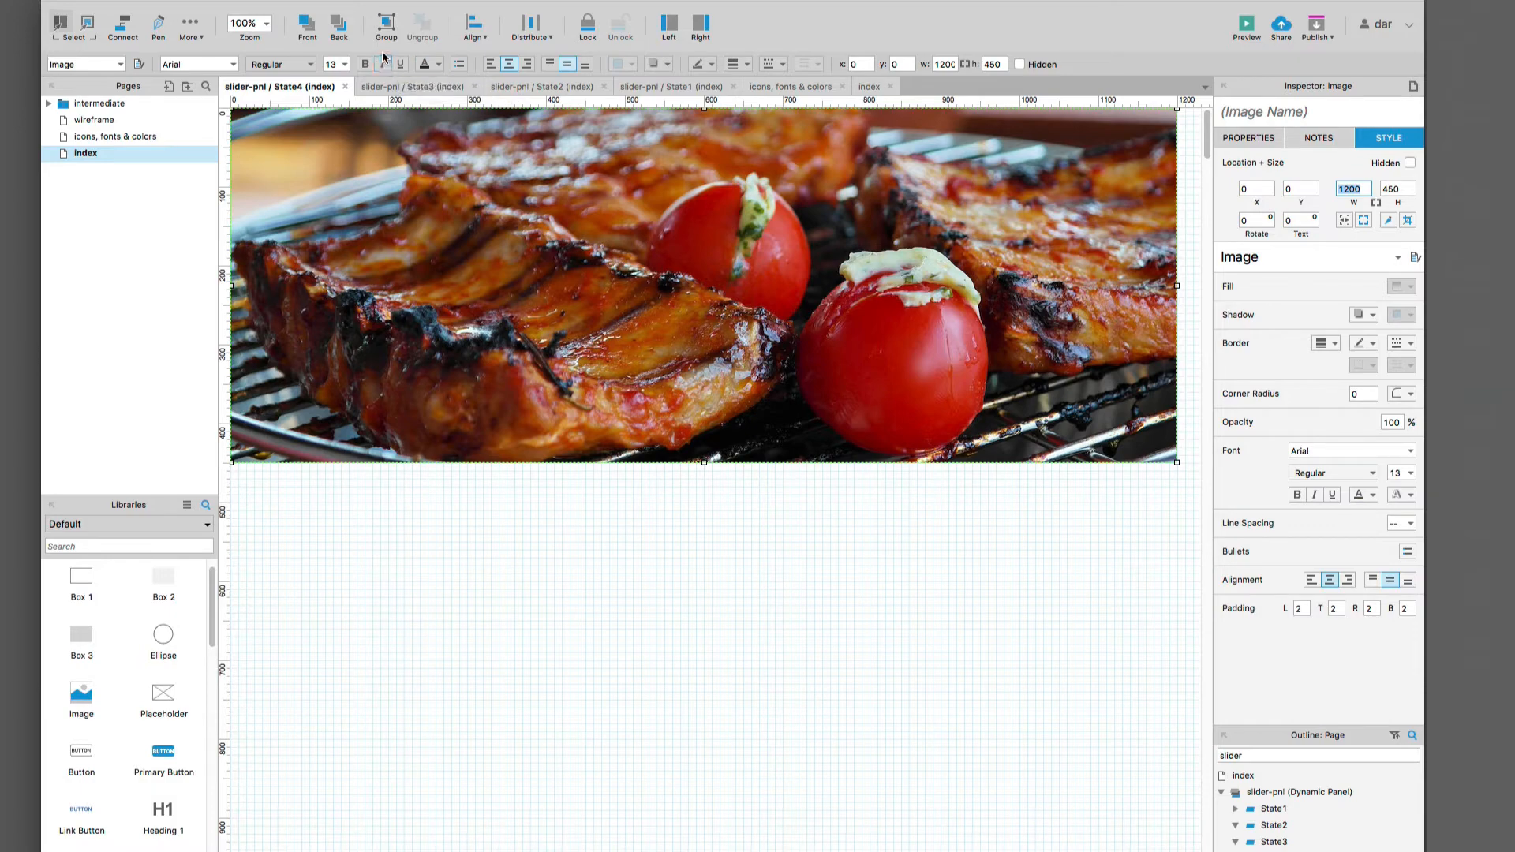
click(339, 26)
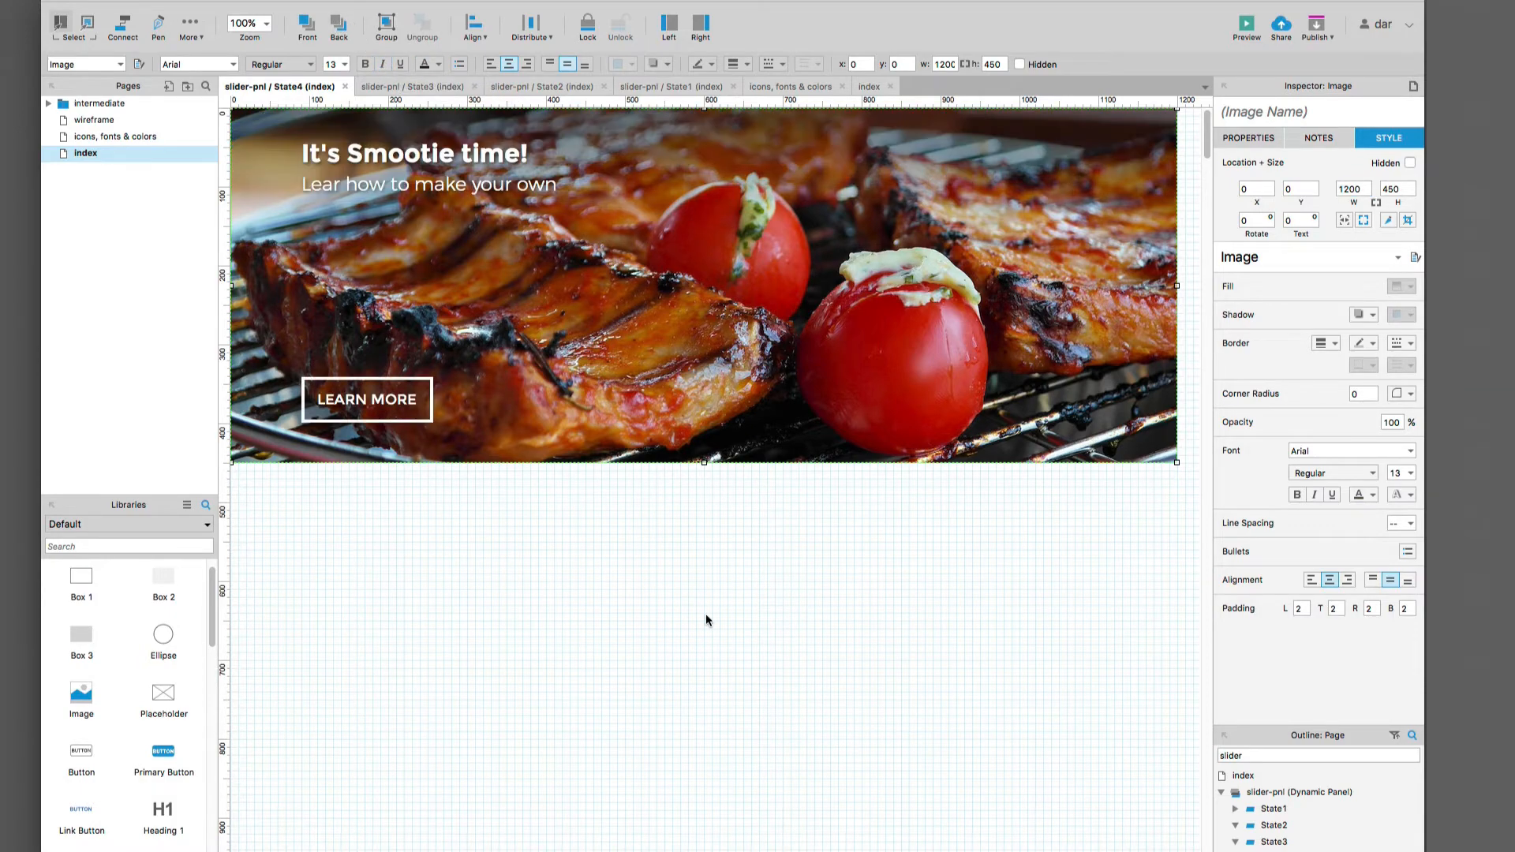
click(626, 485)
Step: Change State4's headline to "Summertime is BQQ time!"
click(412, 163)
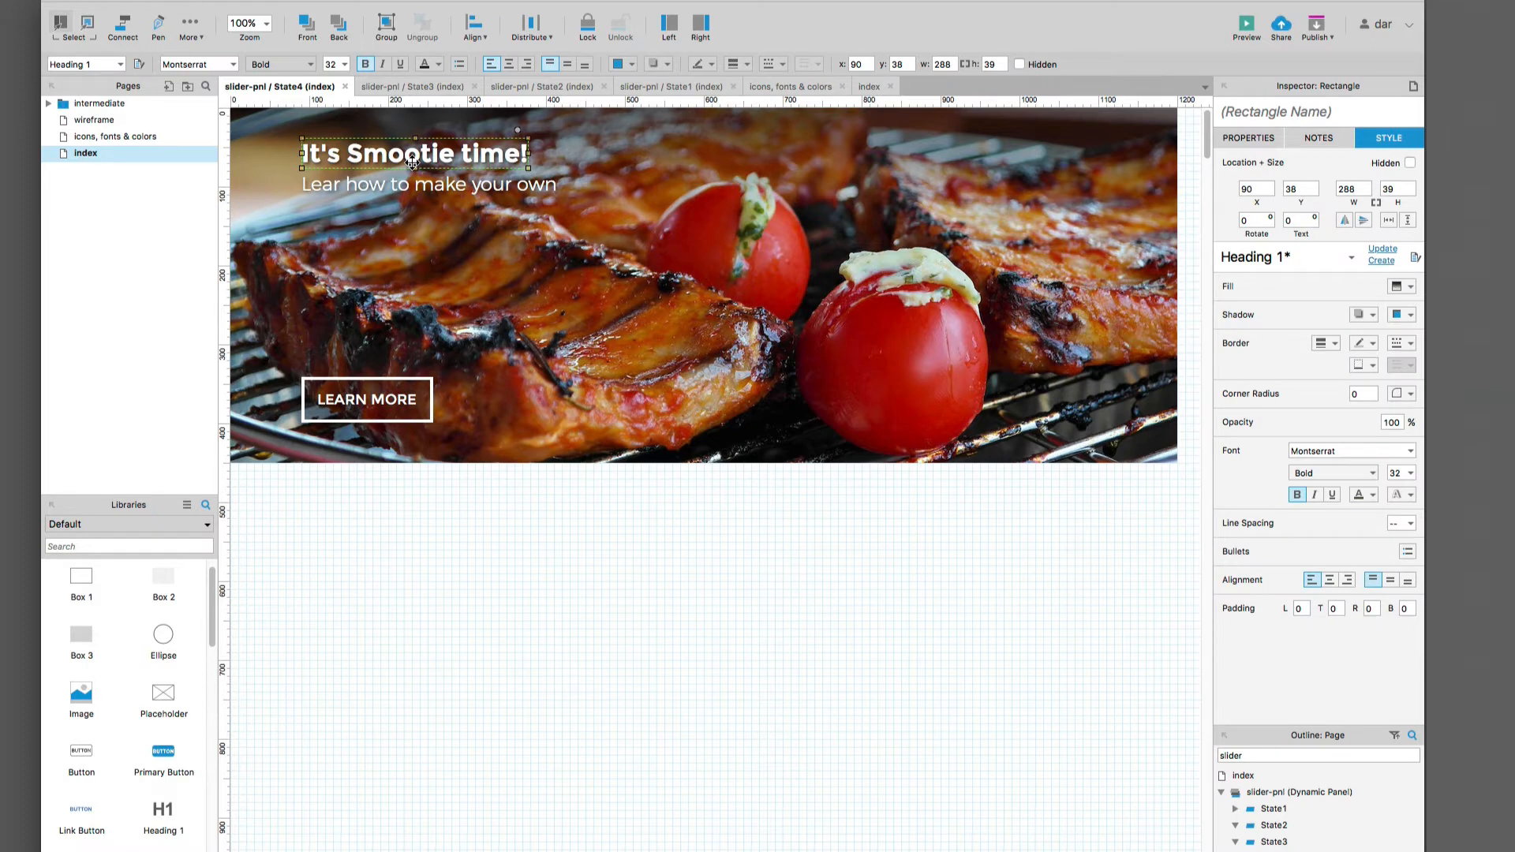
text(Summer)
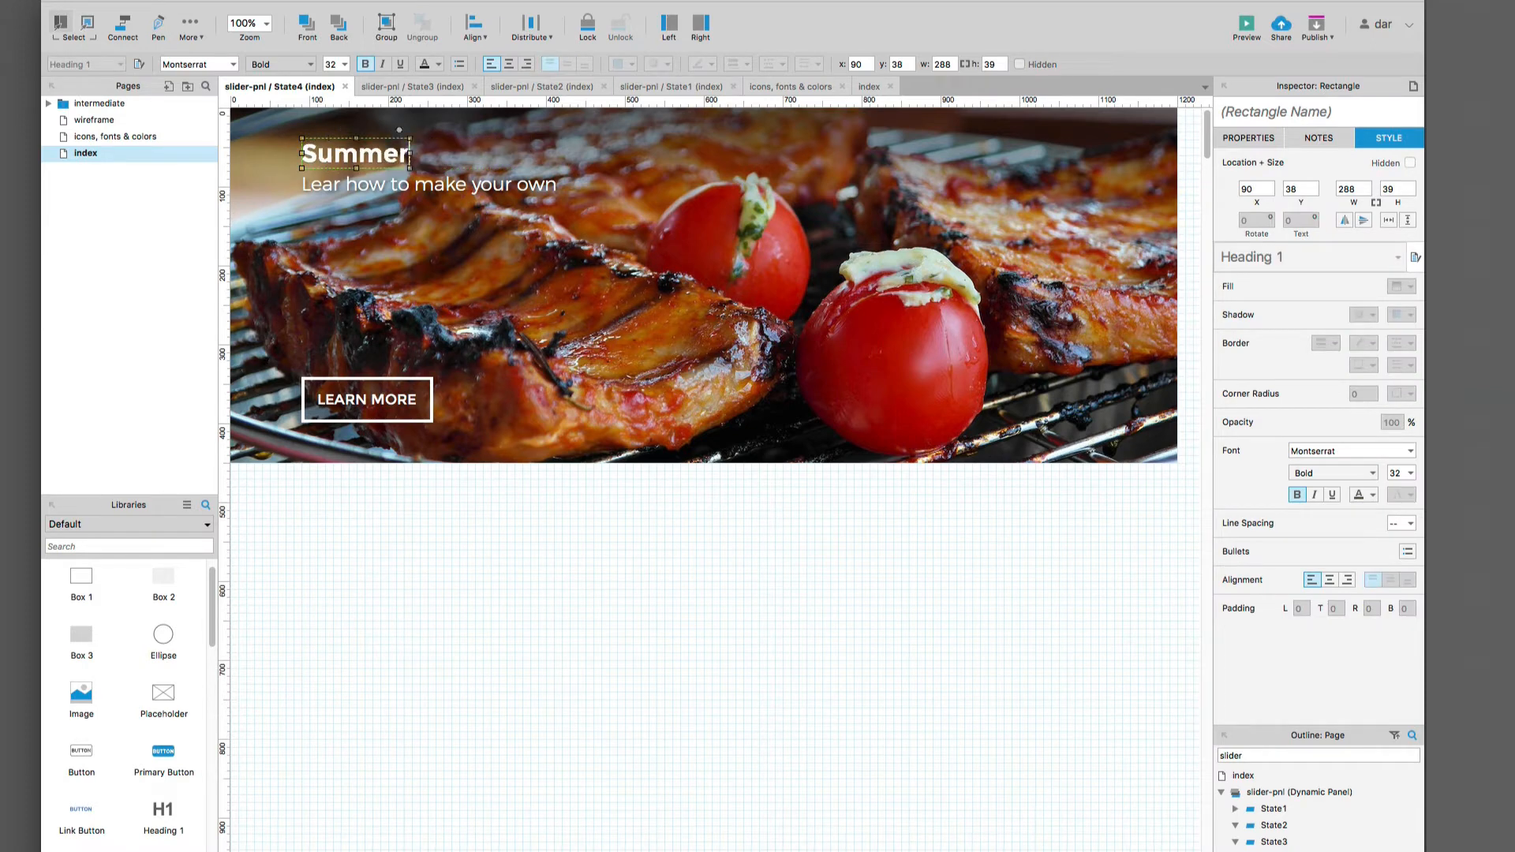
text(time is B)
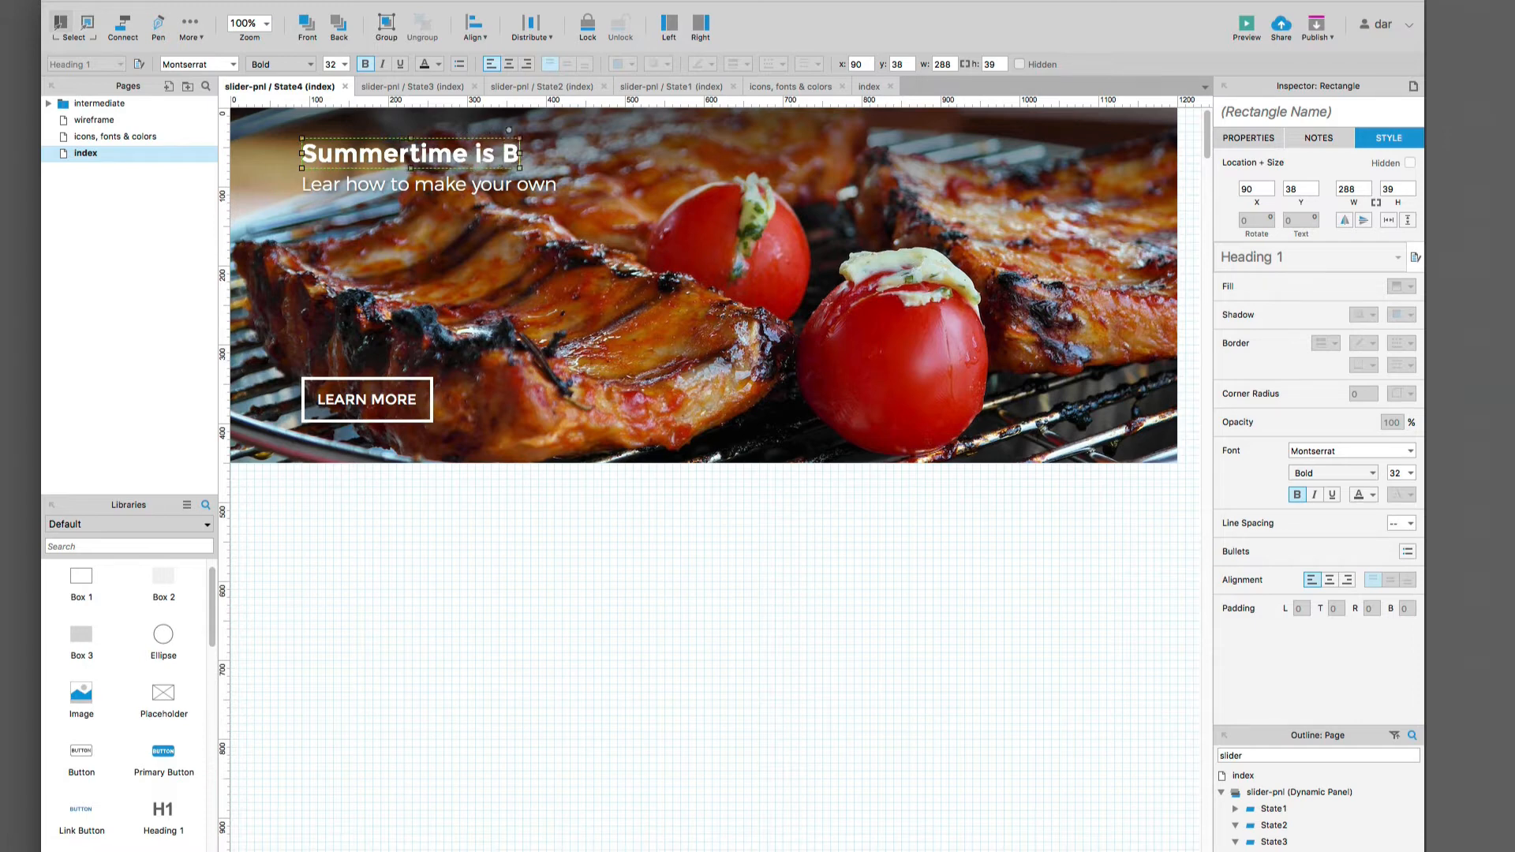
text(QQ time)
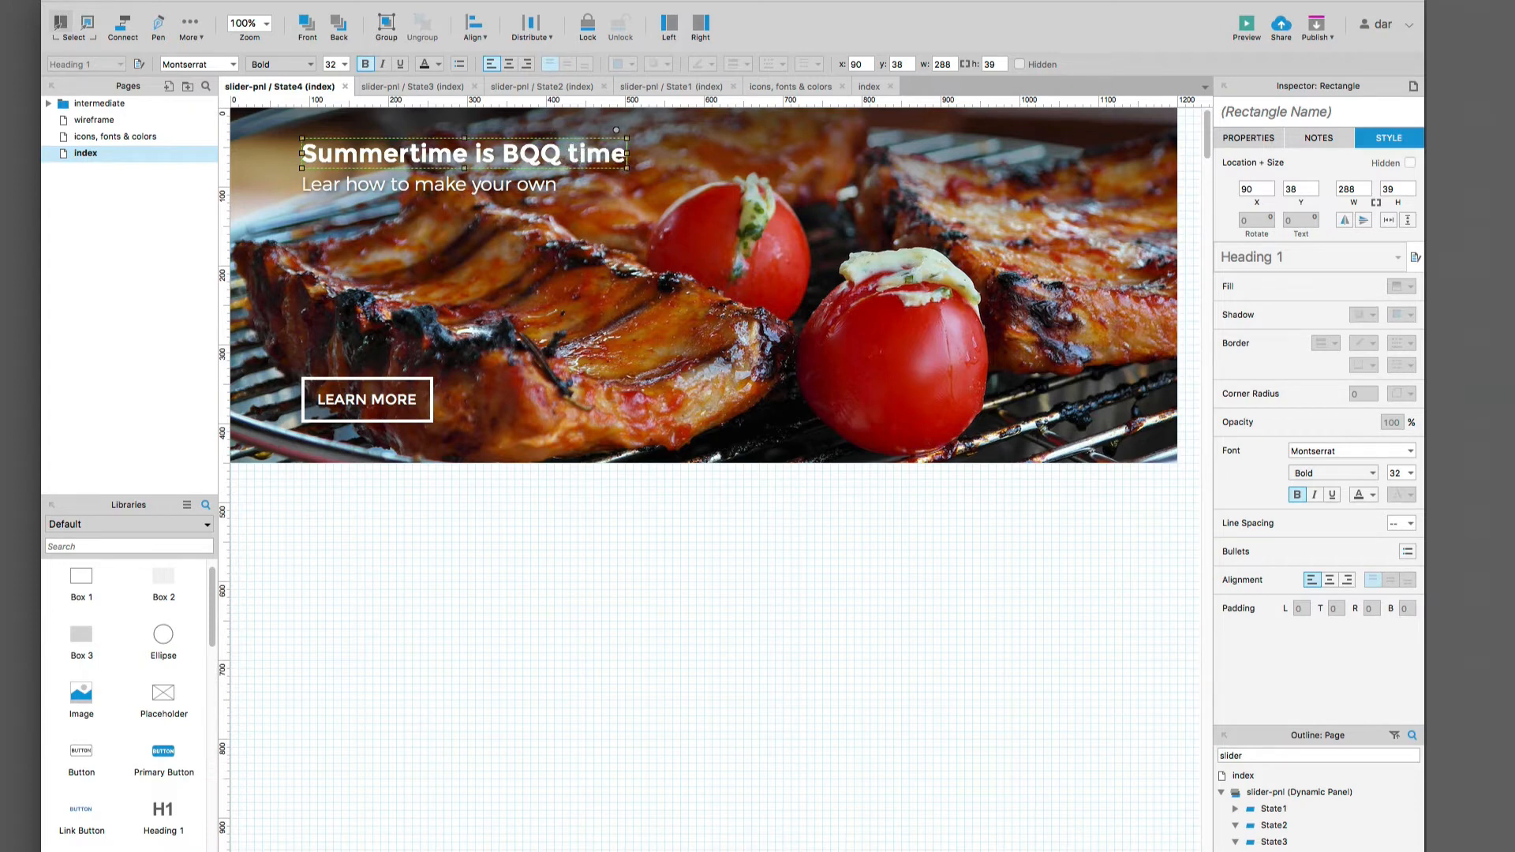
text(!)
Step: Change State4's subtitle to "We have the meat"
click(422, 184)
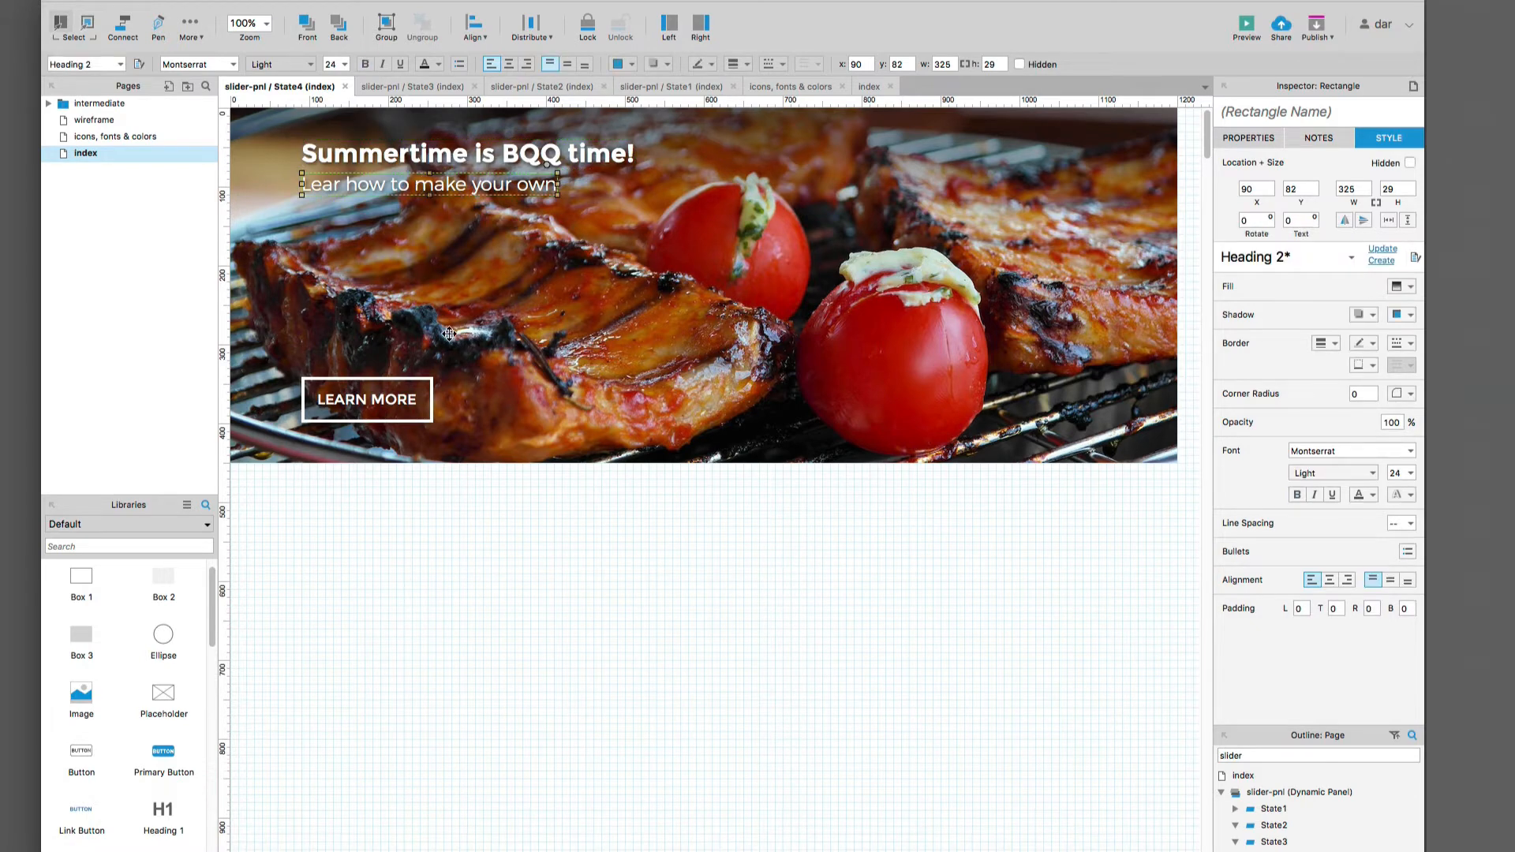
text(We)
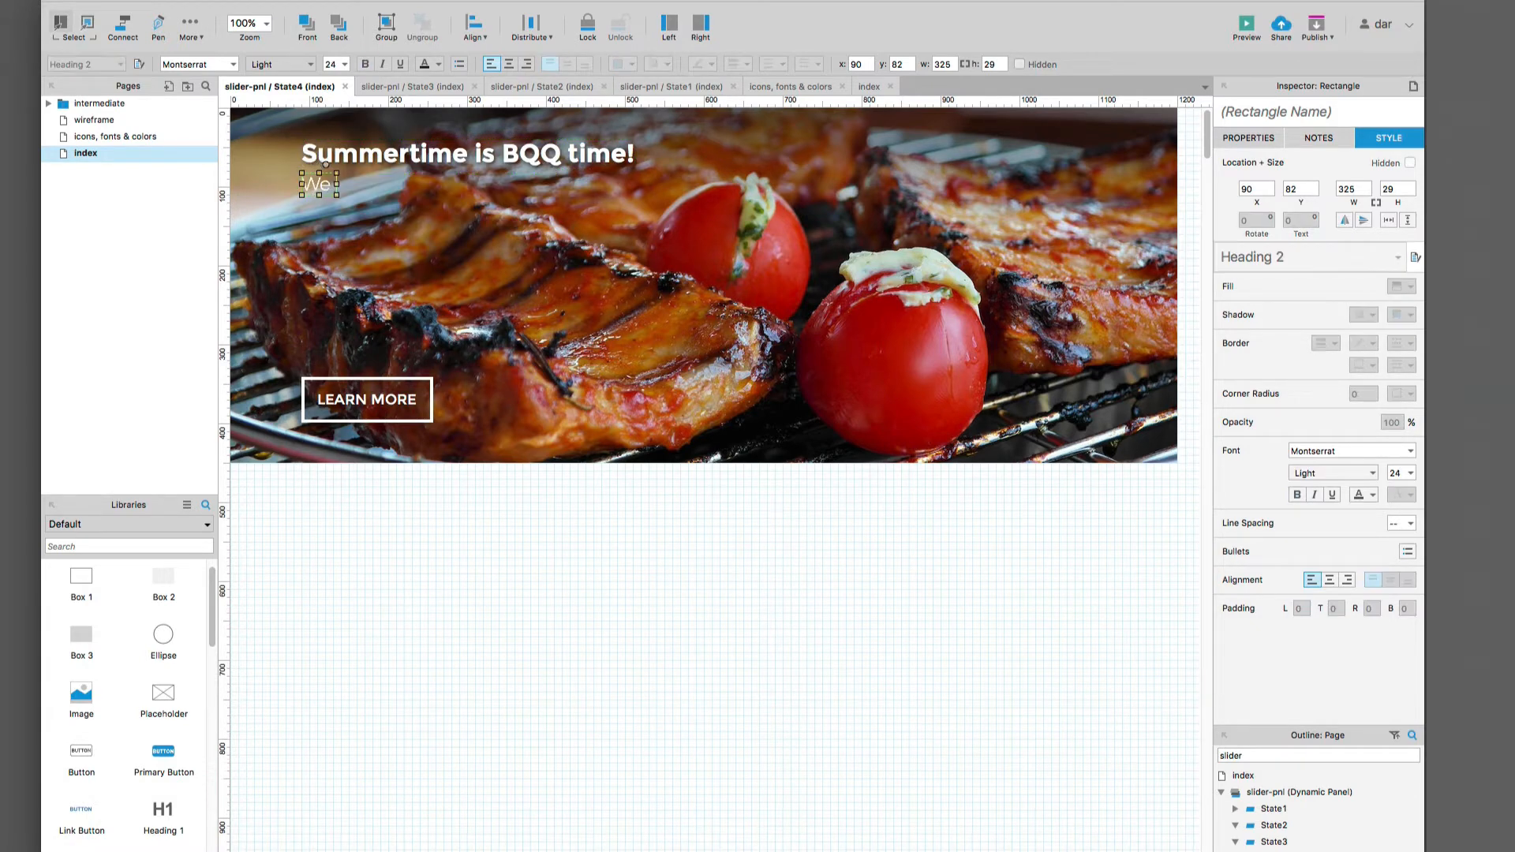
text( have the meat)
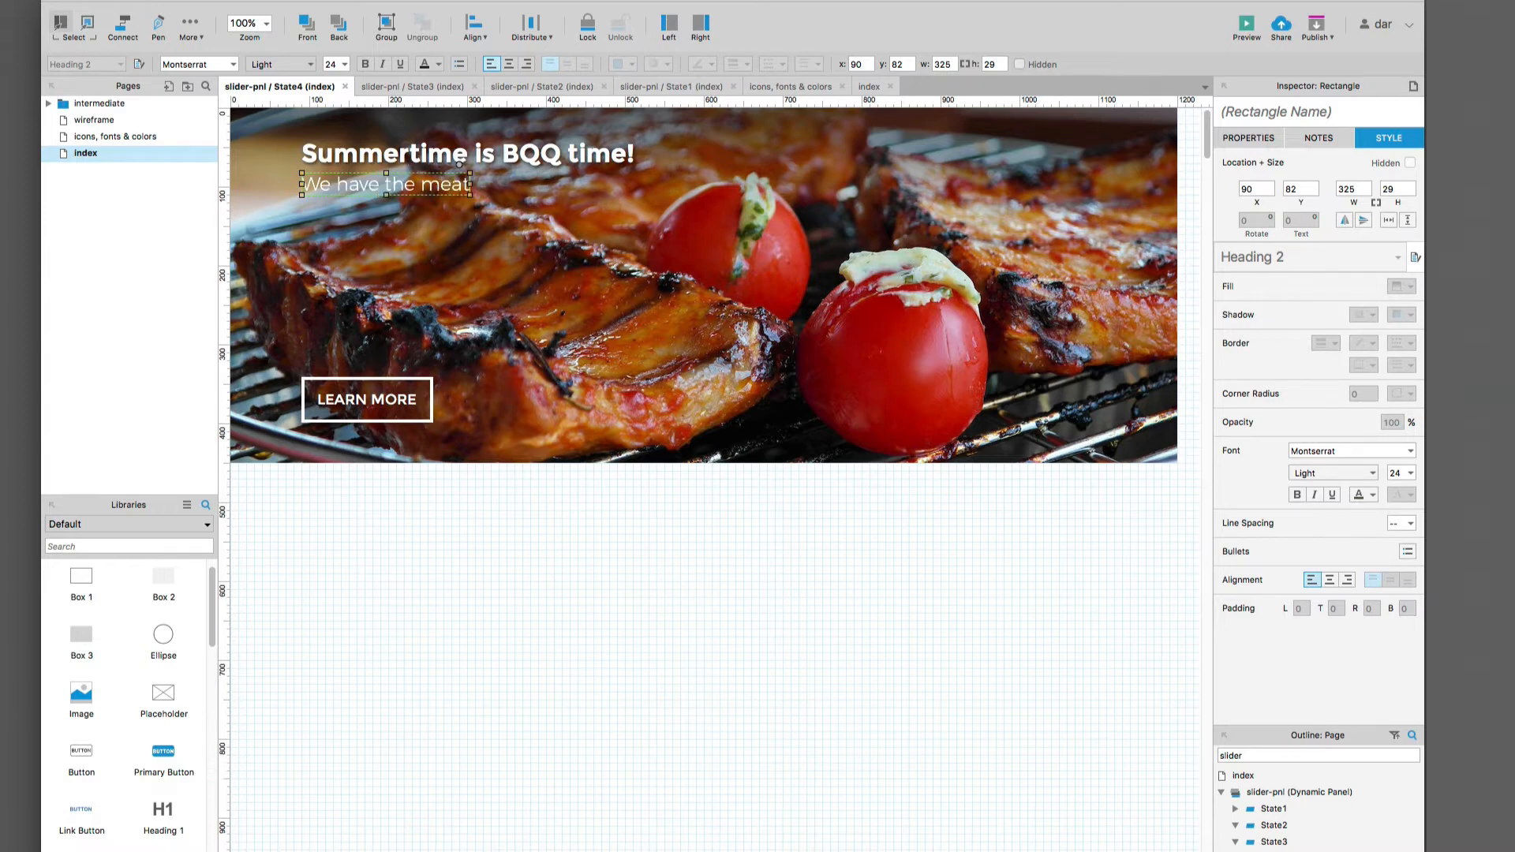
click(361, 401)
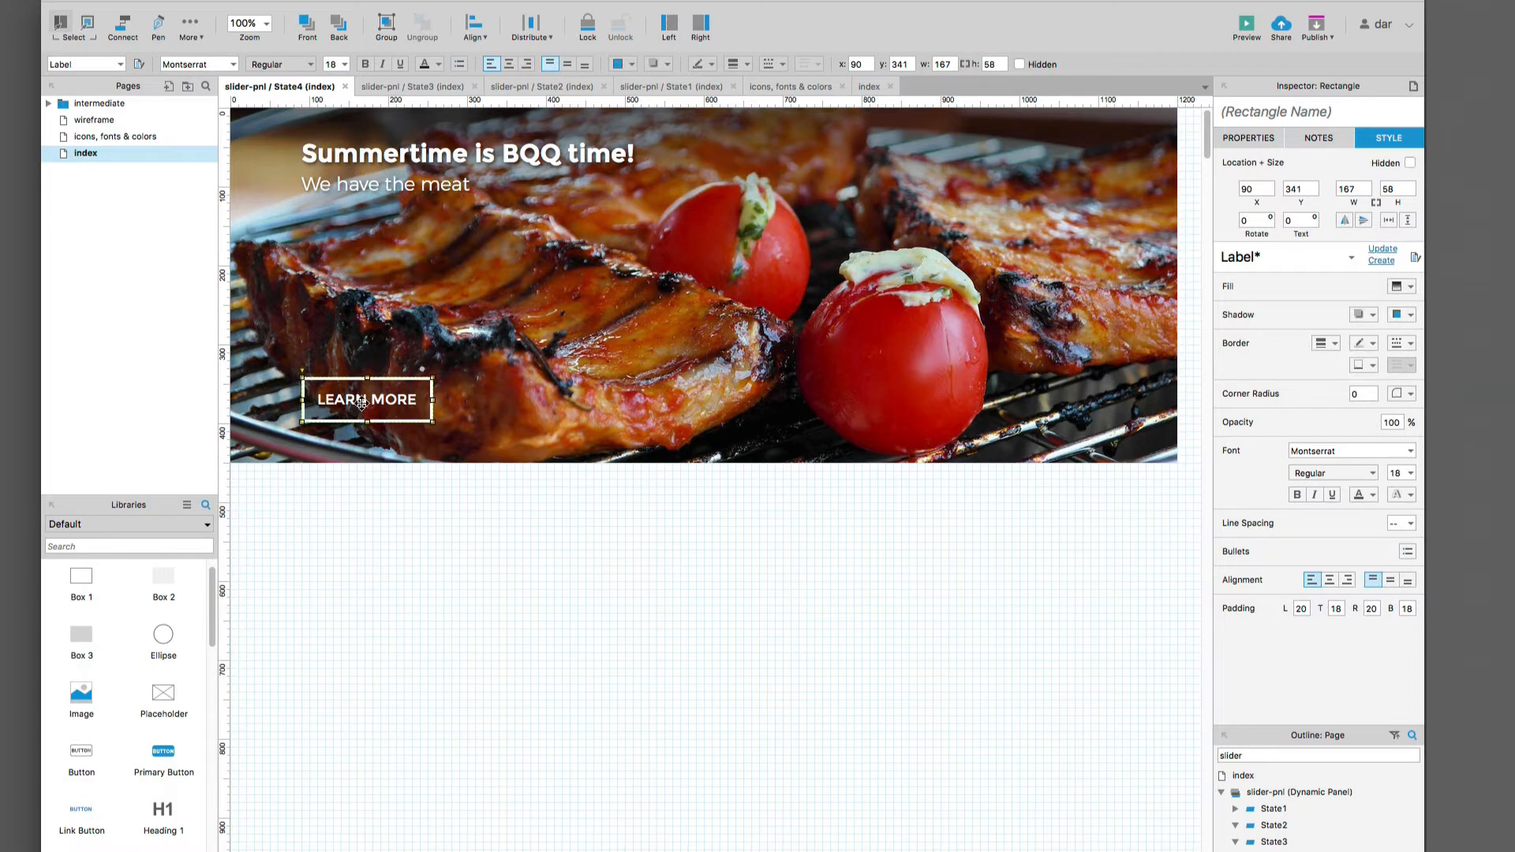
text(Take)
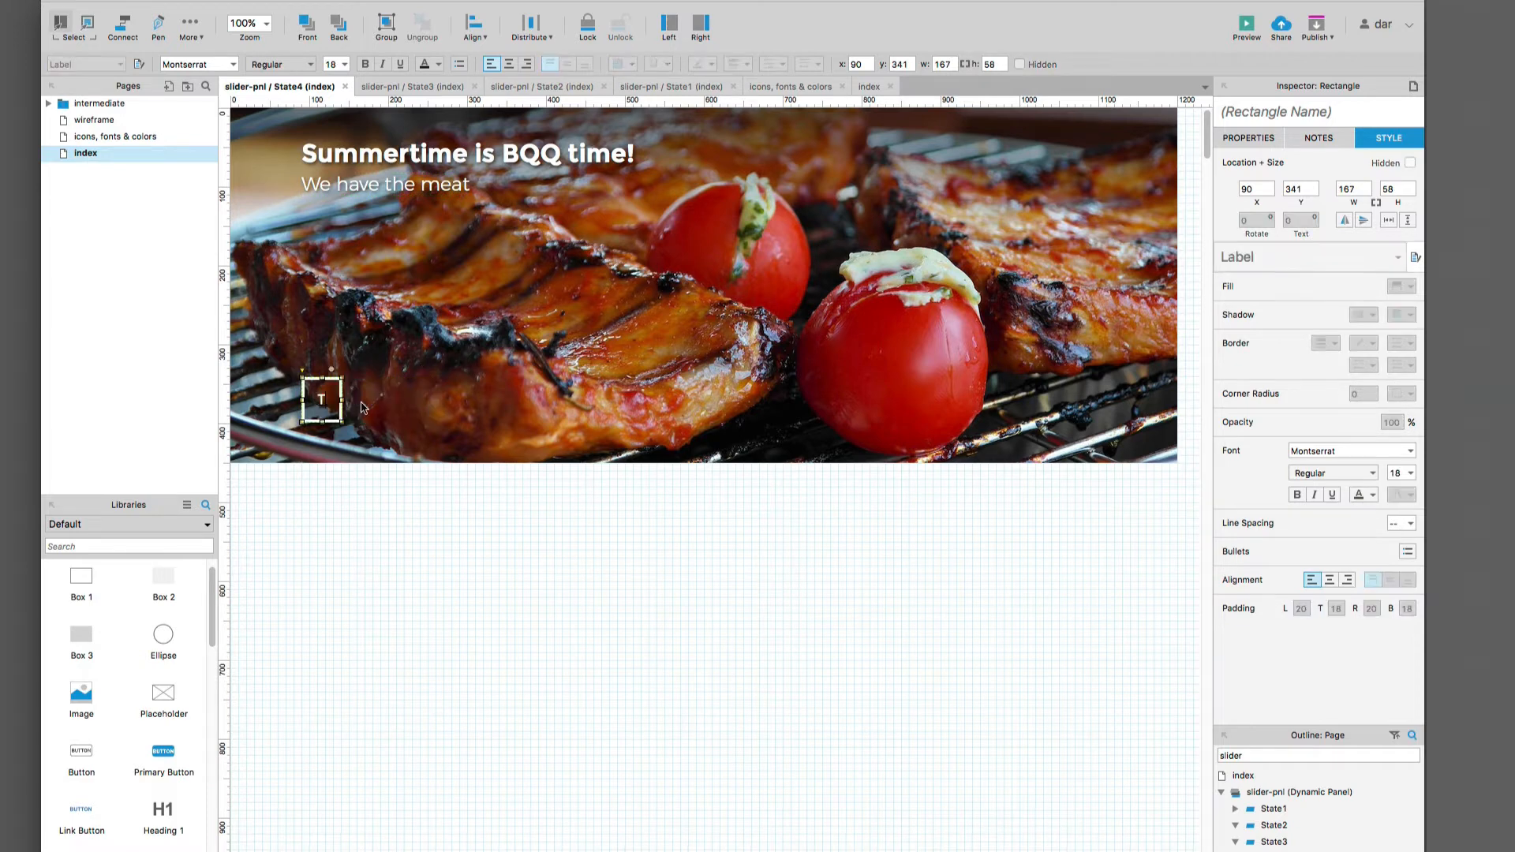
key(BackSpace)
key(BackSpace)
key(BackSpace)
text(ake me to th)
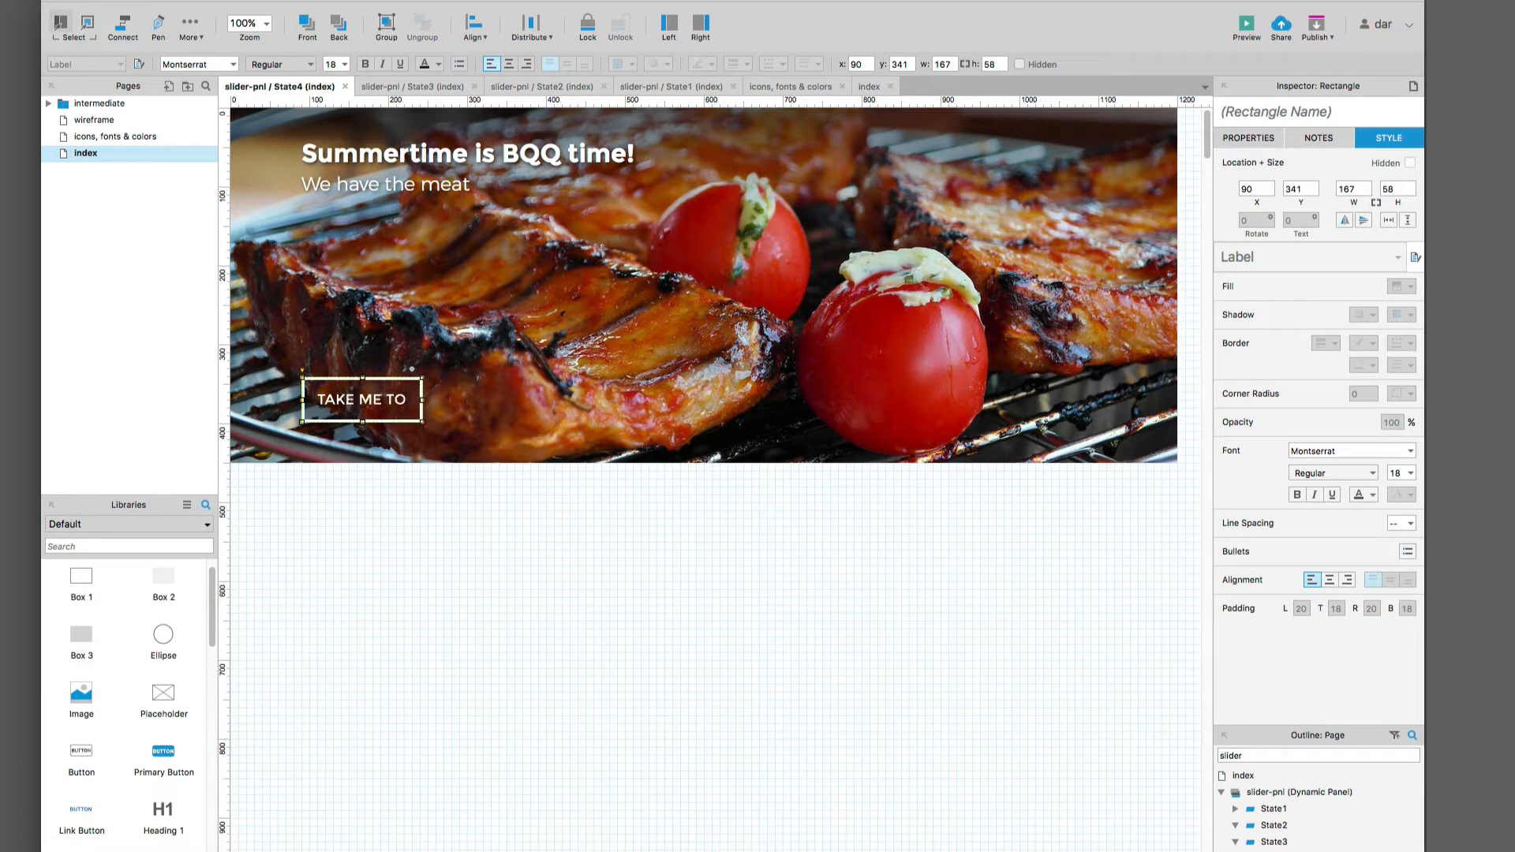
text(e meat)
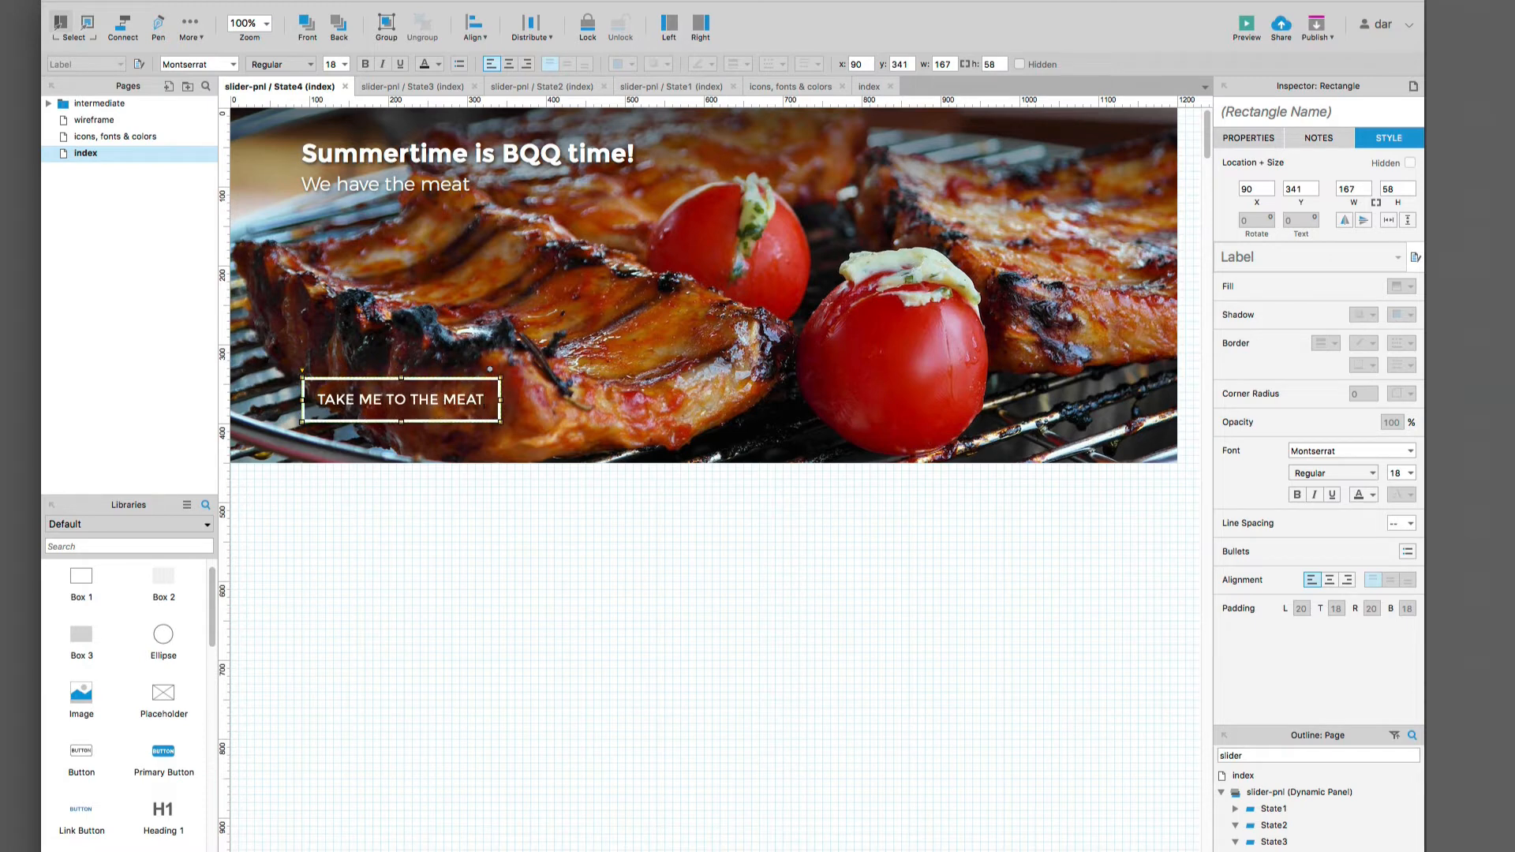
key(BackSpace)
key(BackSpace)
key(BackSpace)
key(BackSpace)
key(BackSpace)
key(BackSpace)
key(BackSpace)
key(BackSpace)
key(BackSpace)
key(BackSpace)
key(BackSpace)
key(BackSpace)
key(BackSpace)
key(BackSpace)
key(BackSpace)
key(BackSpace)
key(BackSpace)
key(BackSpace)
key(BackSpace)
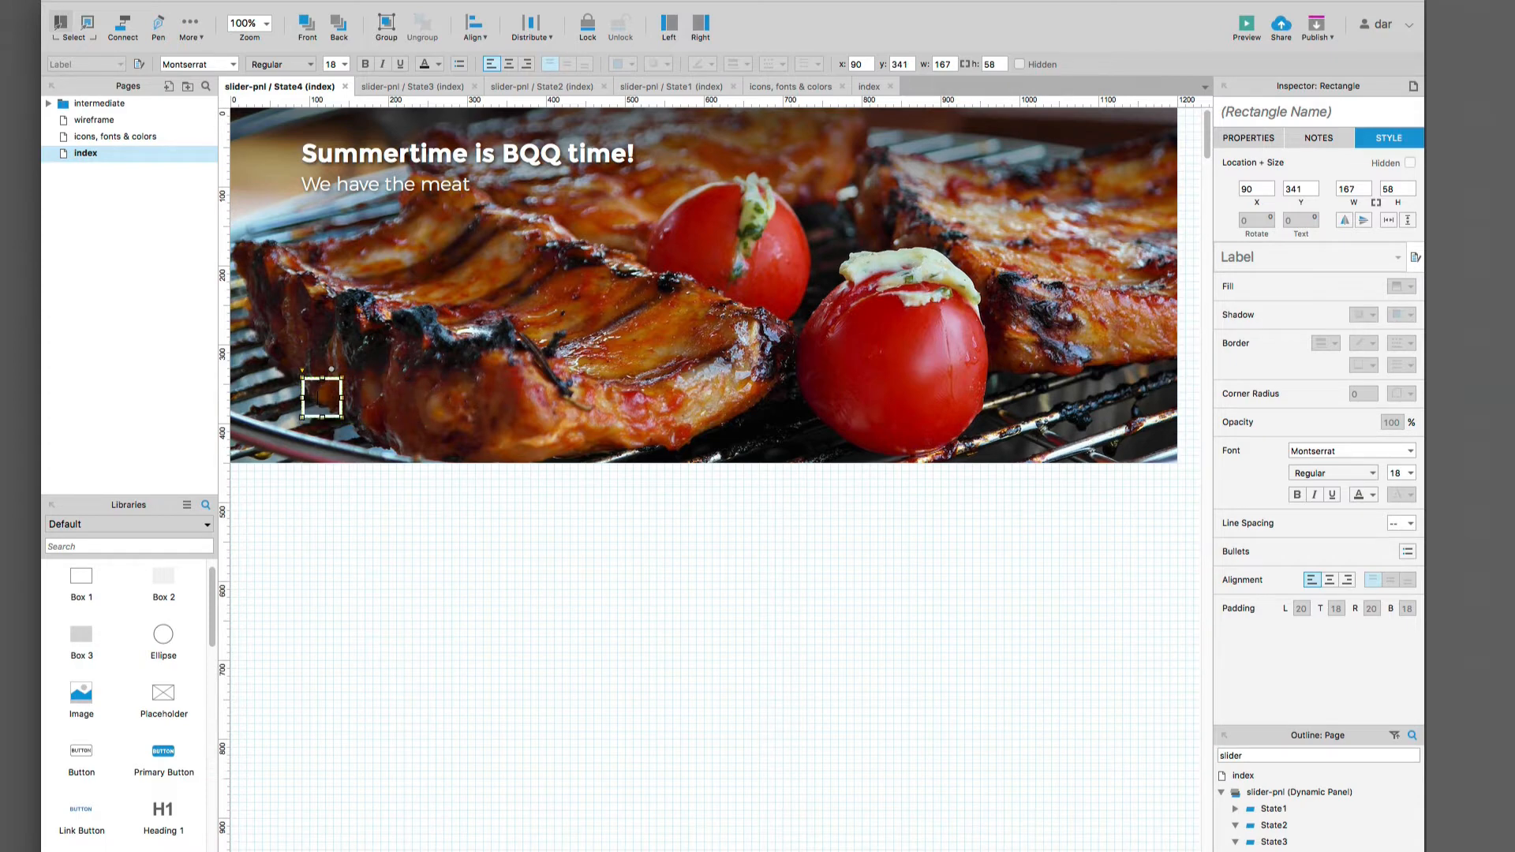
Step: Set the text of State4's outlined button to "SEE OFFERINGS"
text(SEE OF)
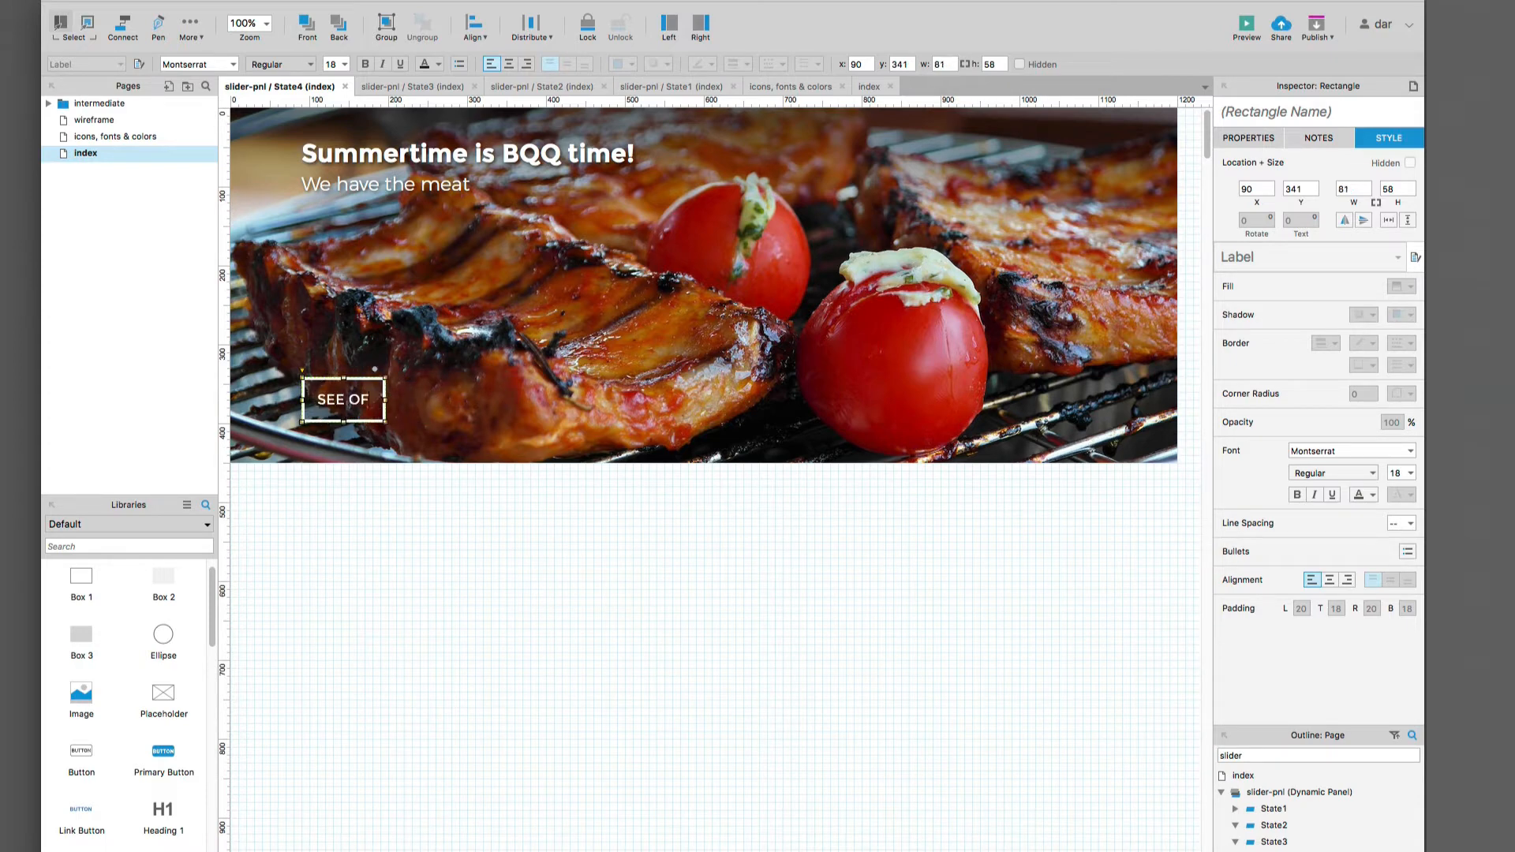
text(FERINGS)
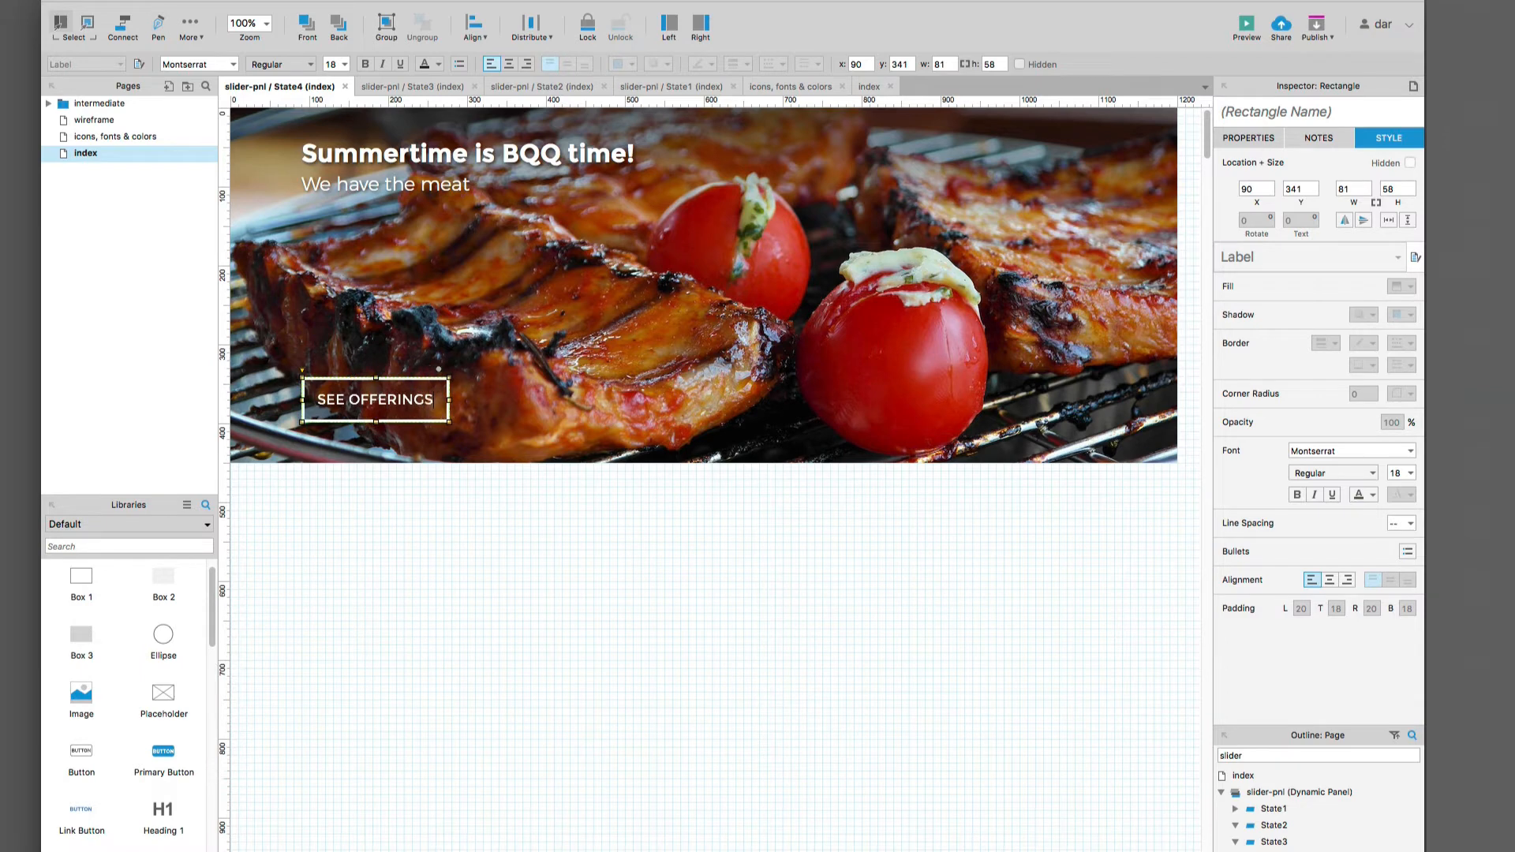
click(381, 534)
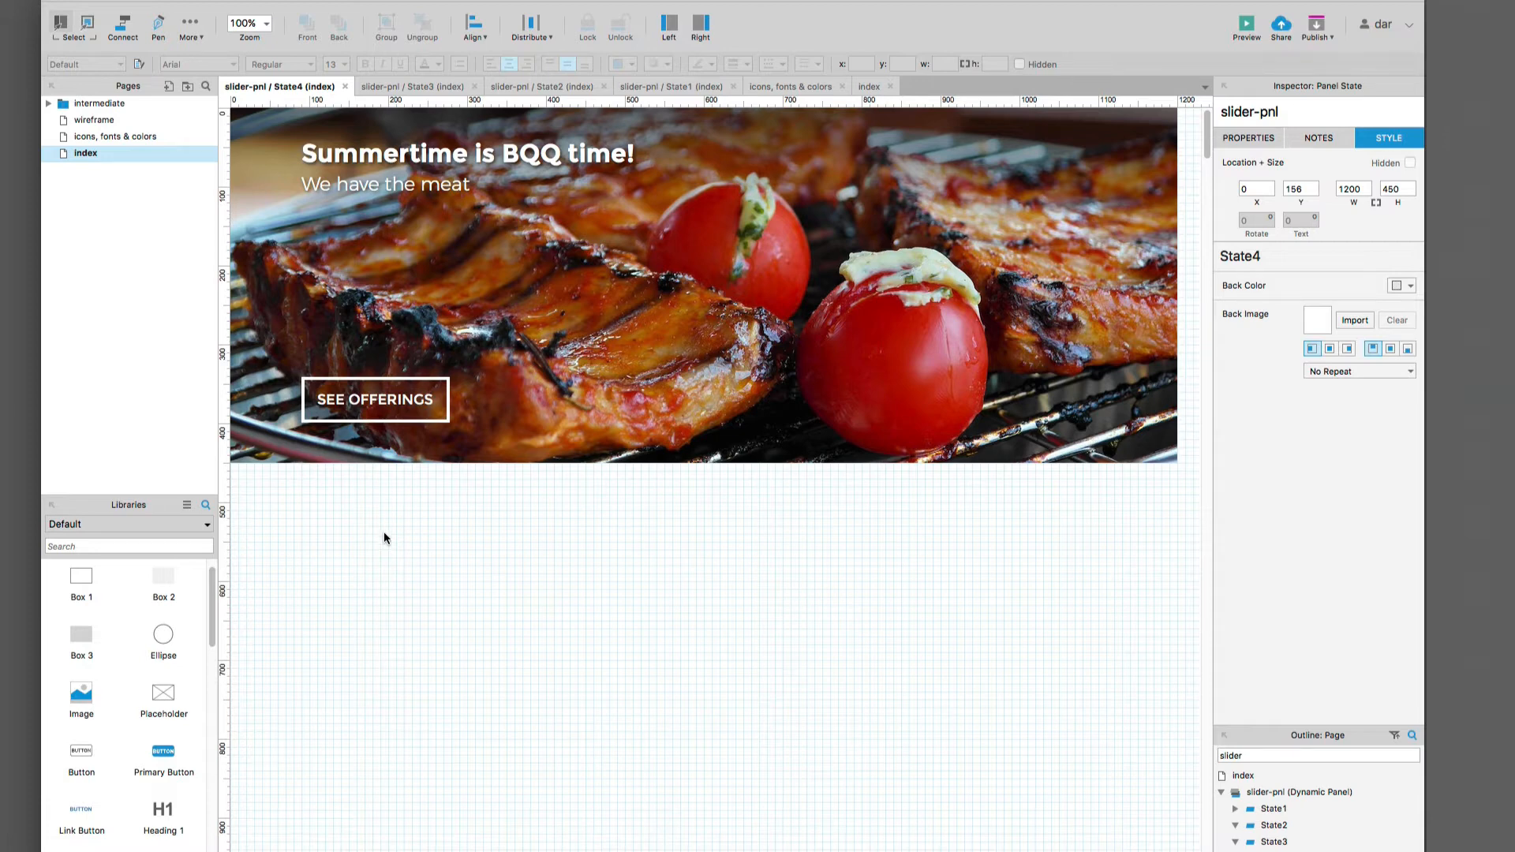
Step: Close the four open slider-pnl states and return to the index page
click(345, 87)
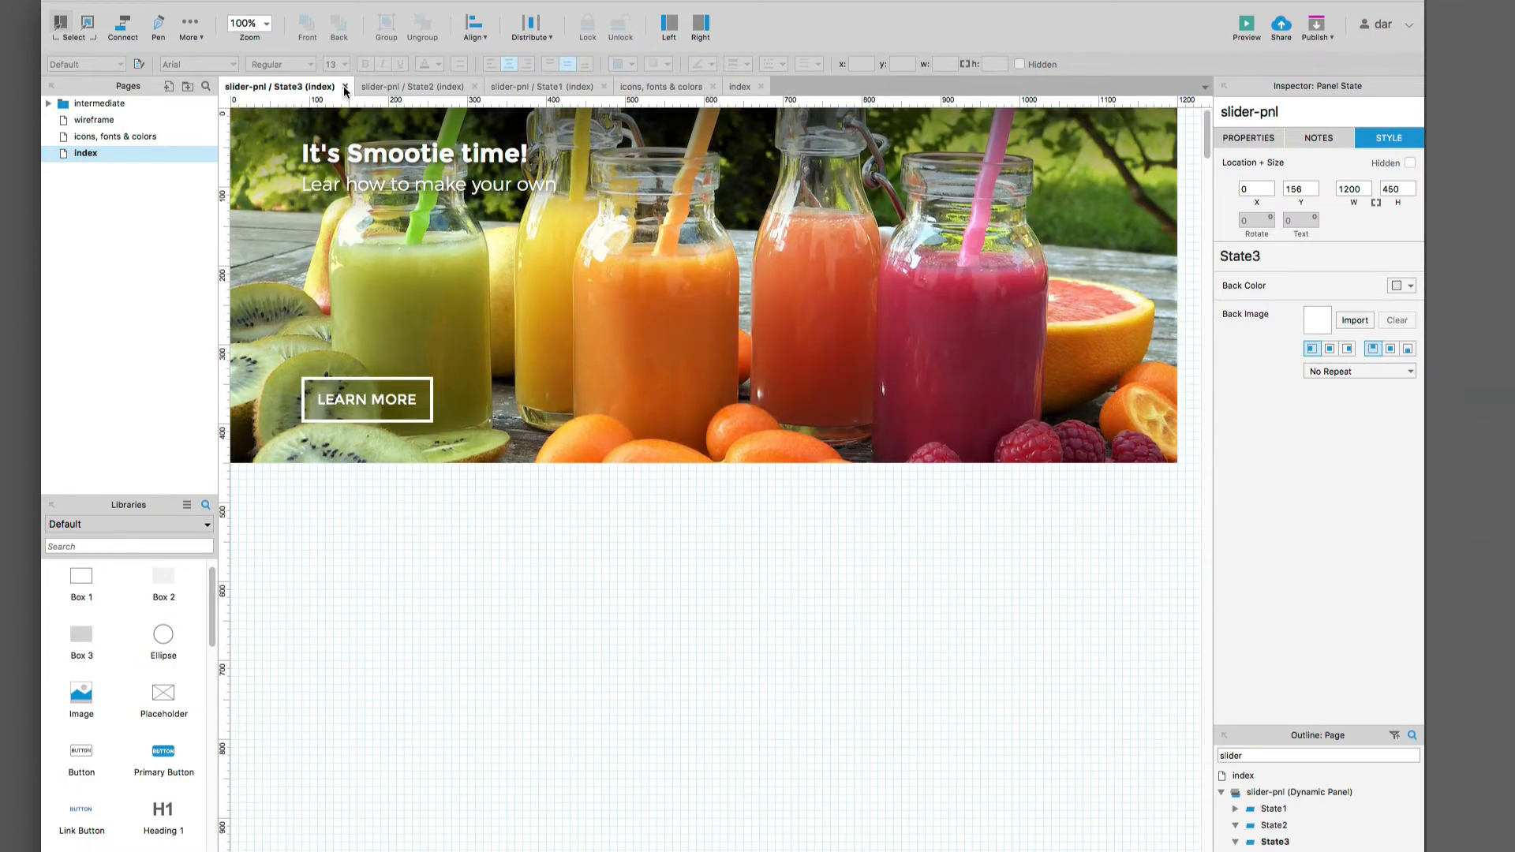
click(345, 87)
click(345, 87)
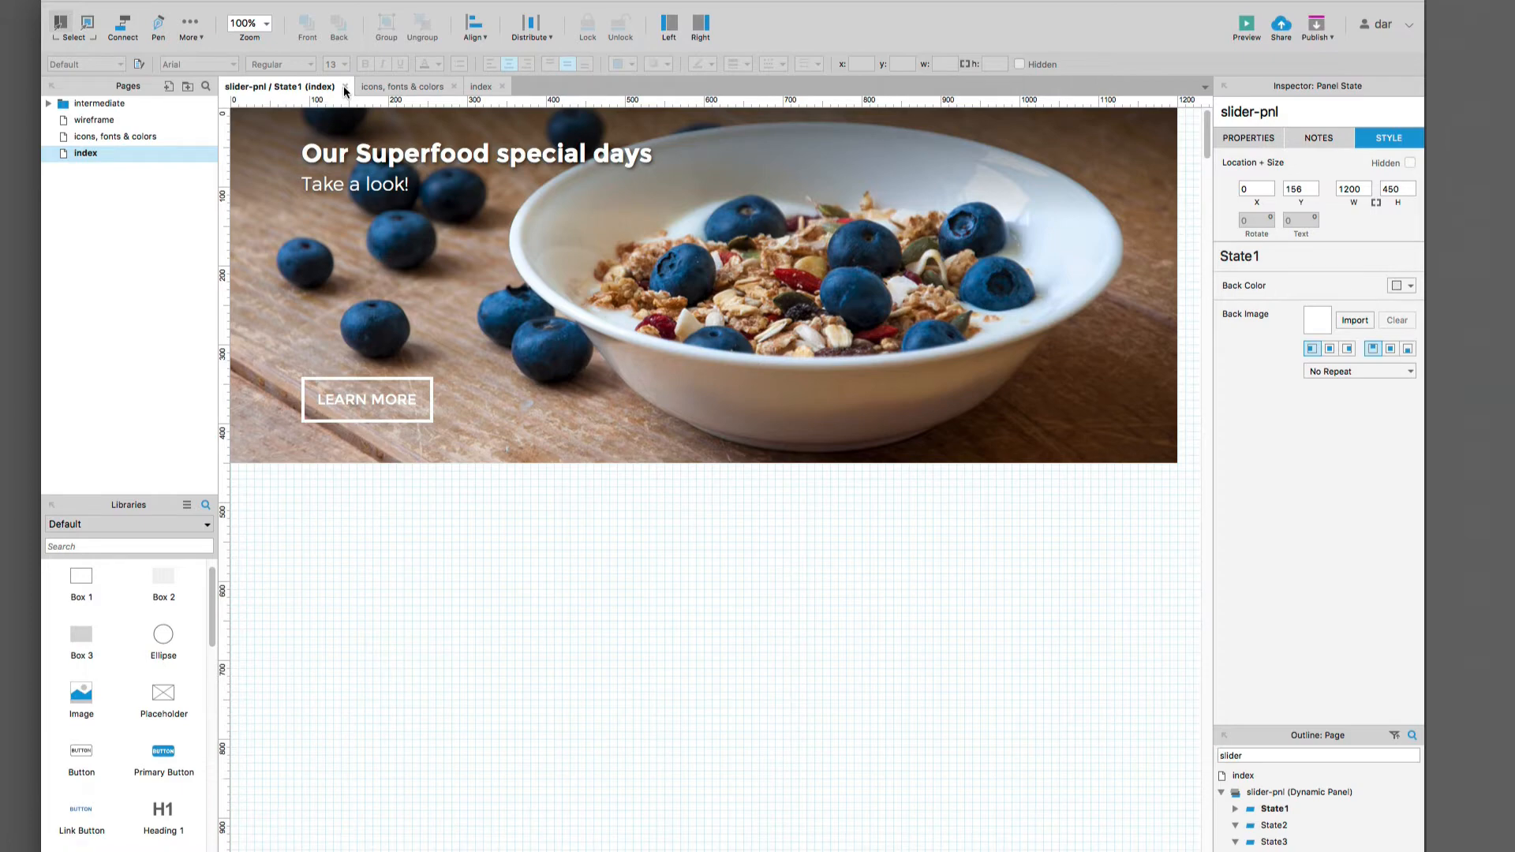
click(345, 87)
key(Escape)
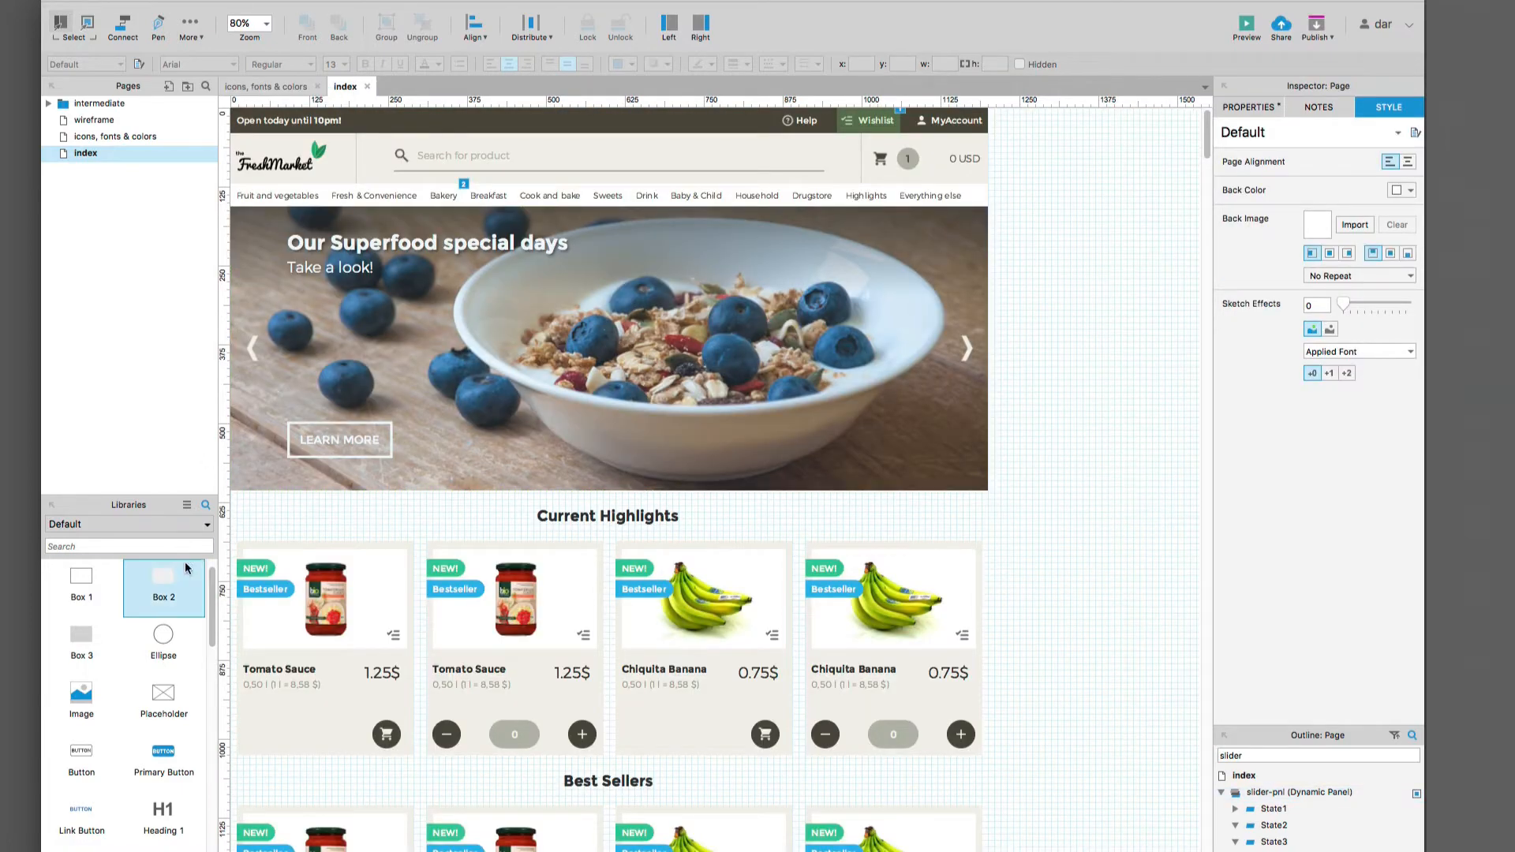
Step: Place an ellipse at about x 475, y 532 on the slider's lower area and resize it proportionally to 20 × 20
drag(163, 648, 539, 452)
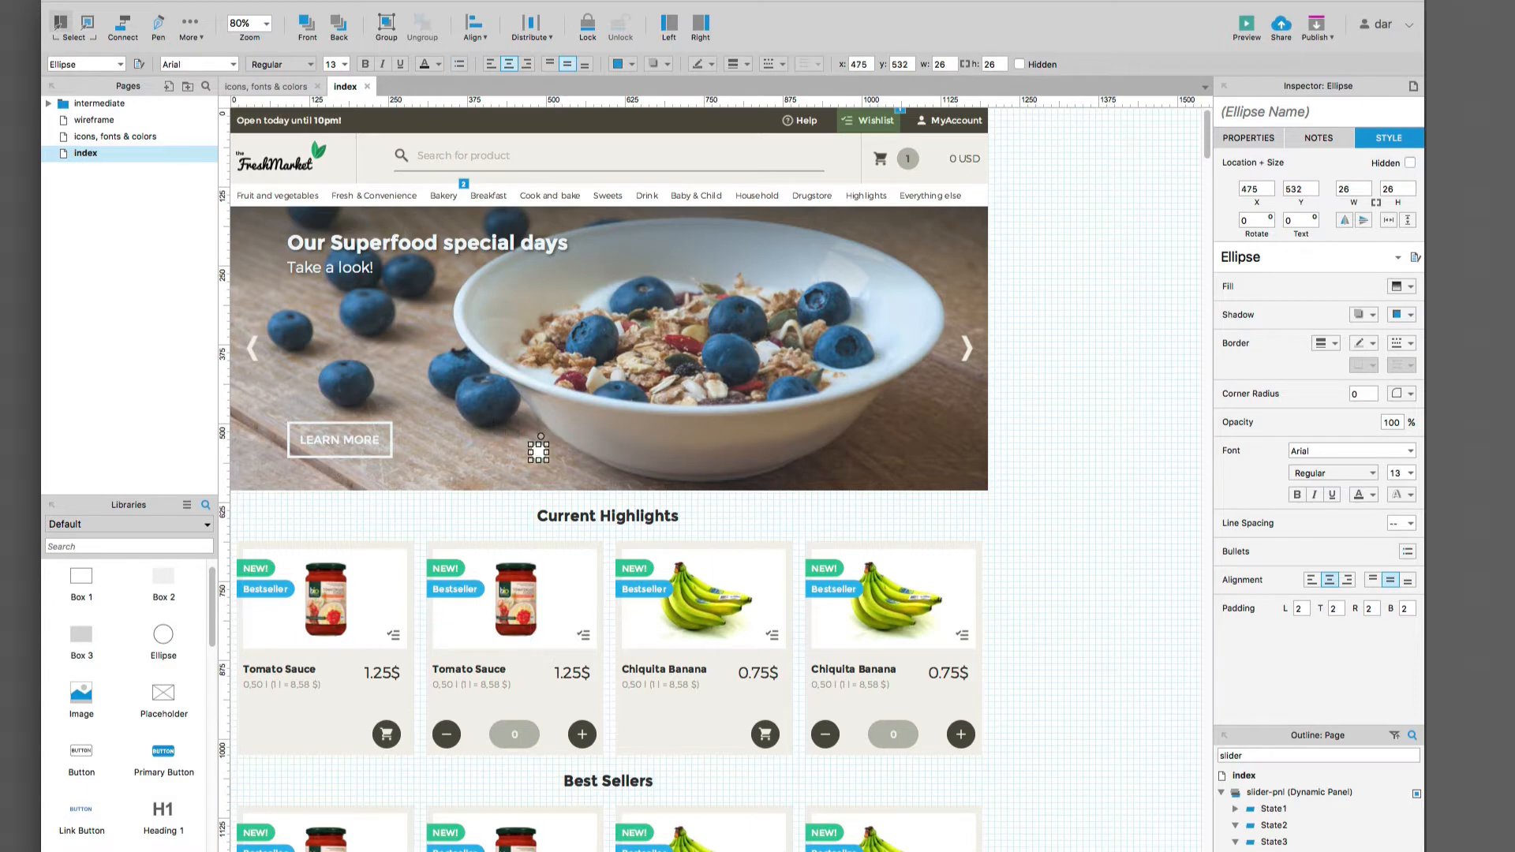
click(1361, 190)
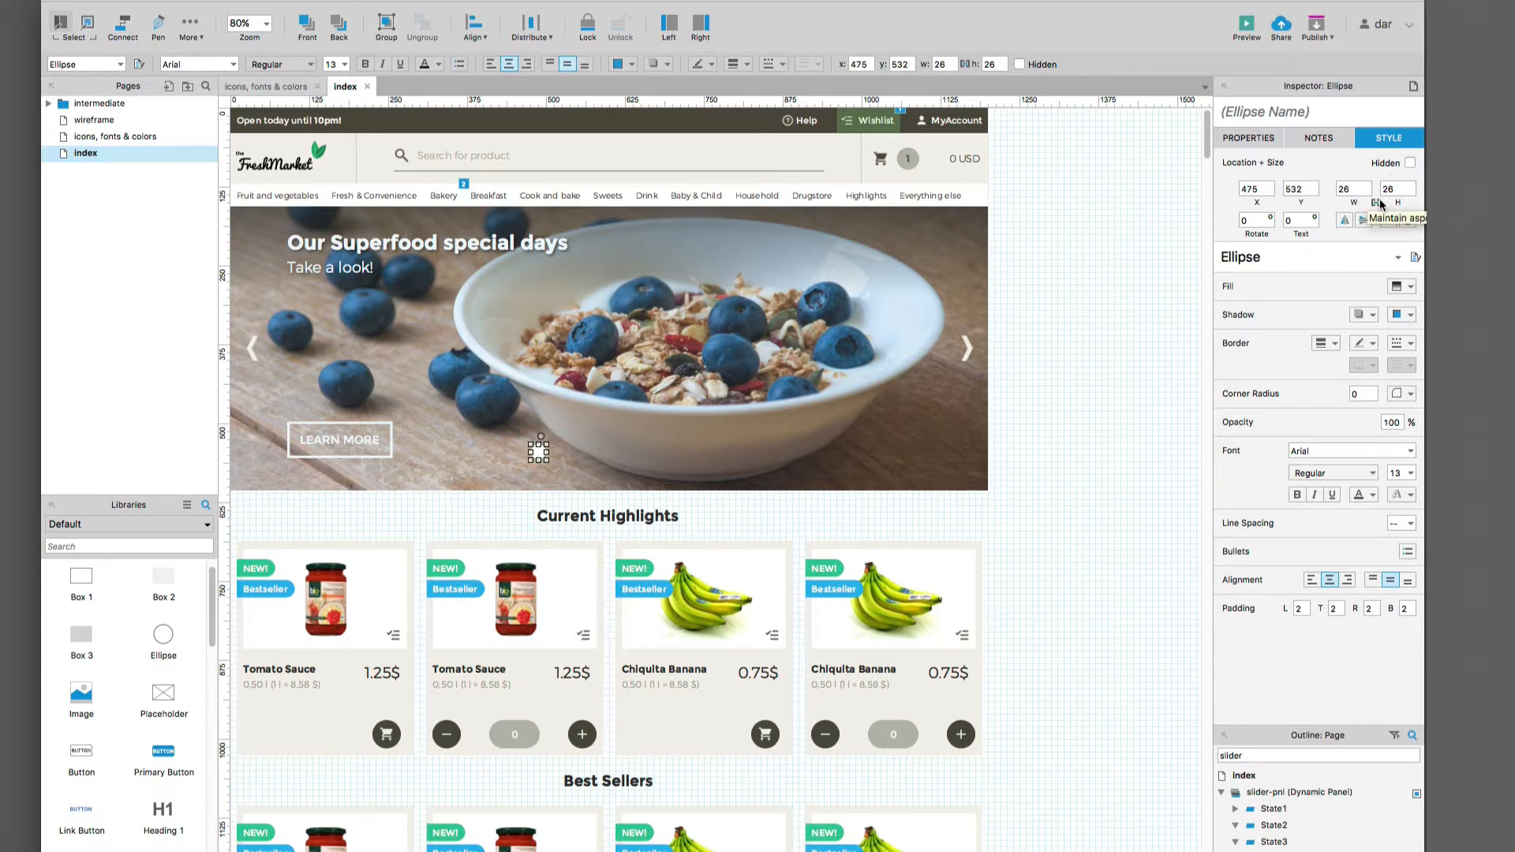
text(20)
key(Tab)
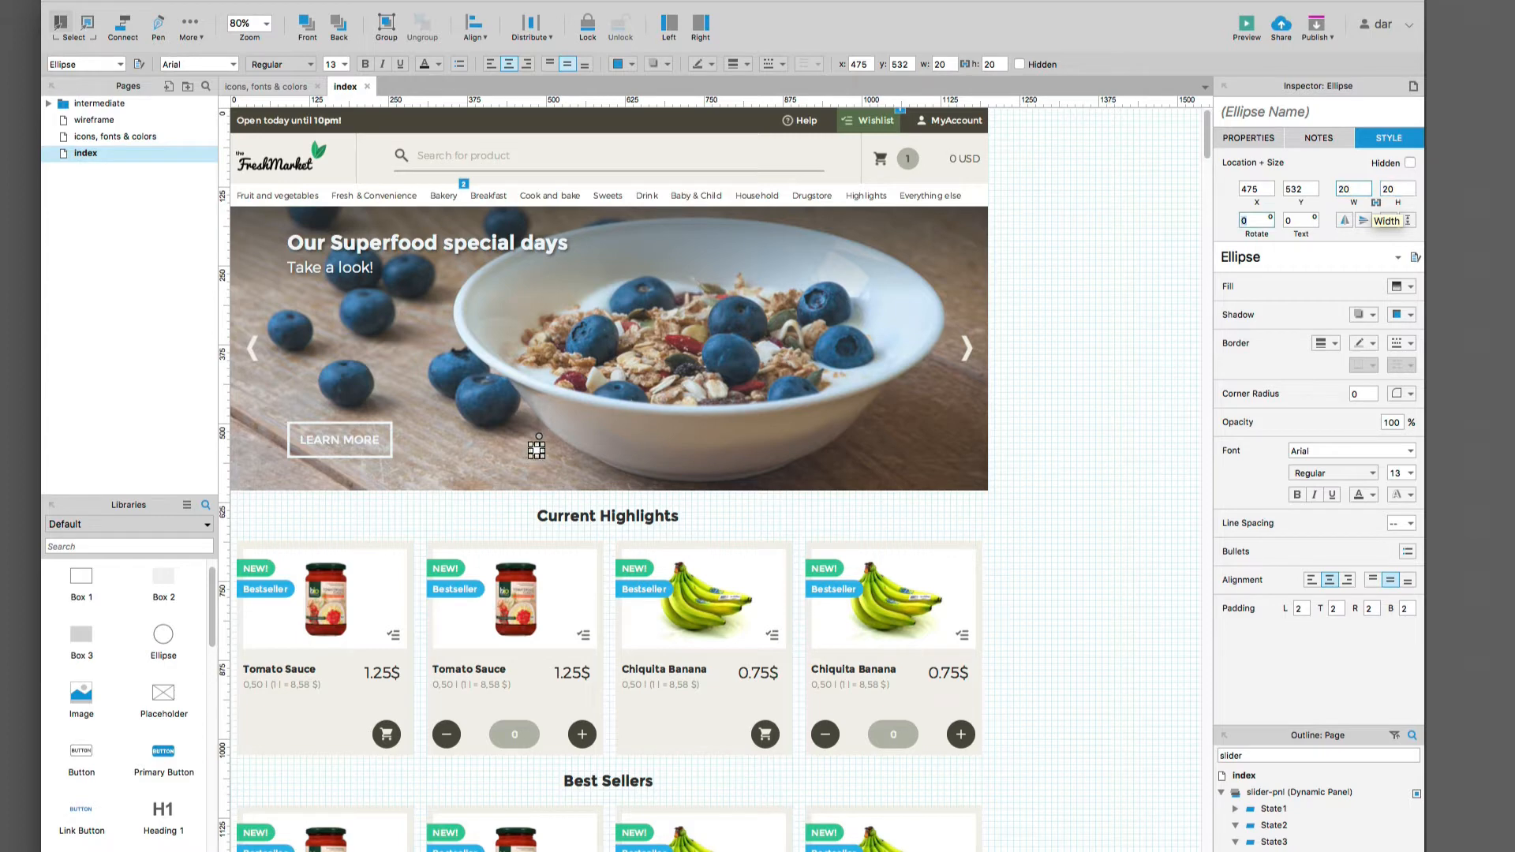
Step: Remove the border line from the small ellipse on the slider
click(1334, 344)
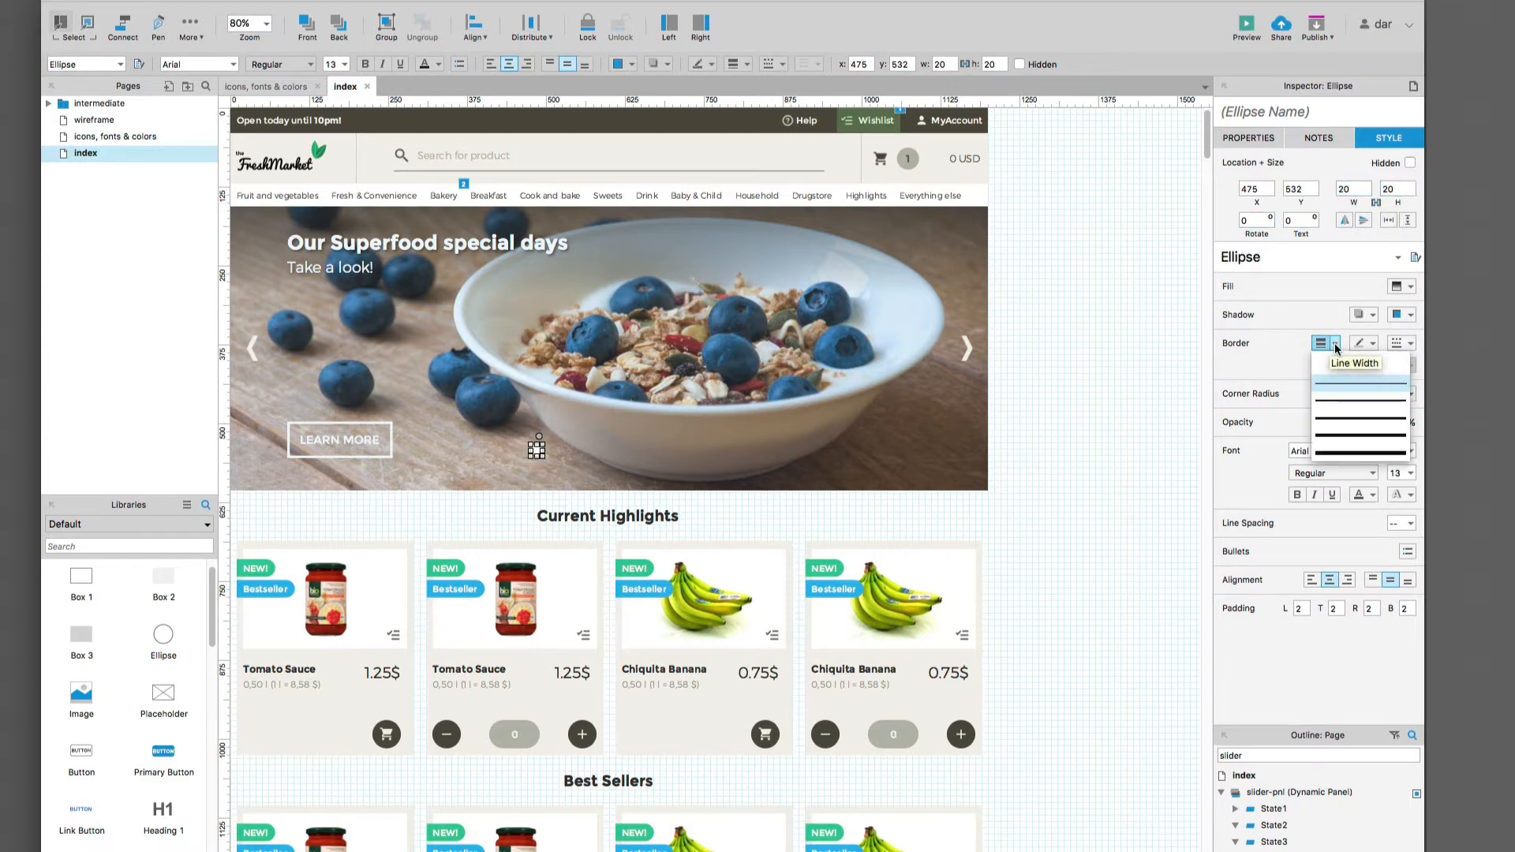
click(1335, 373)
click(1133, 427)
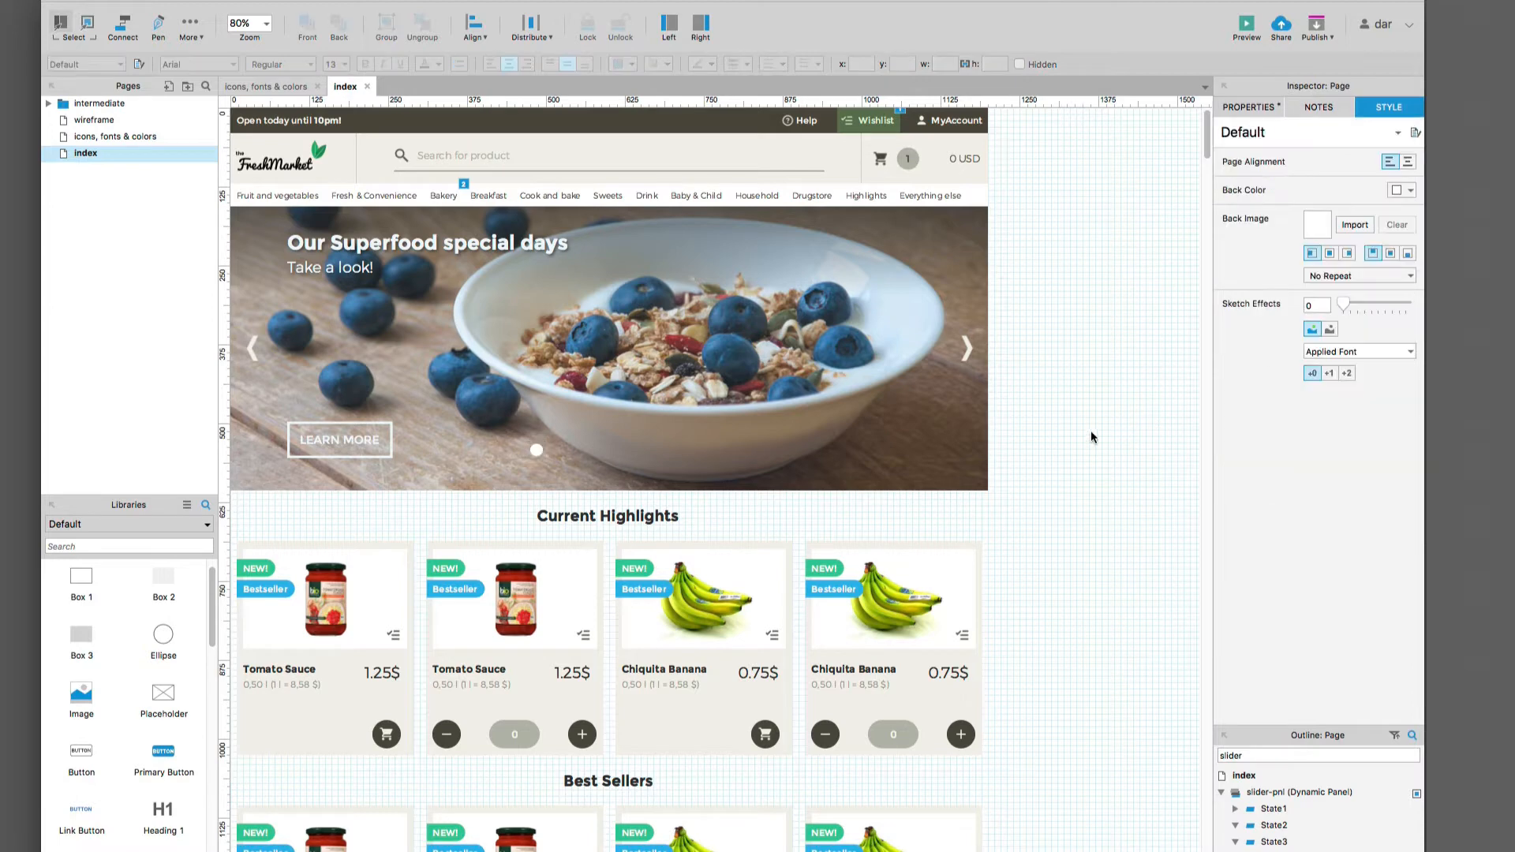
Step: Place four copies of the circle in a row at y 555 on the slider and distribute them horizontally
drag(535, 454, 617, 465)
key(super+z)
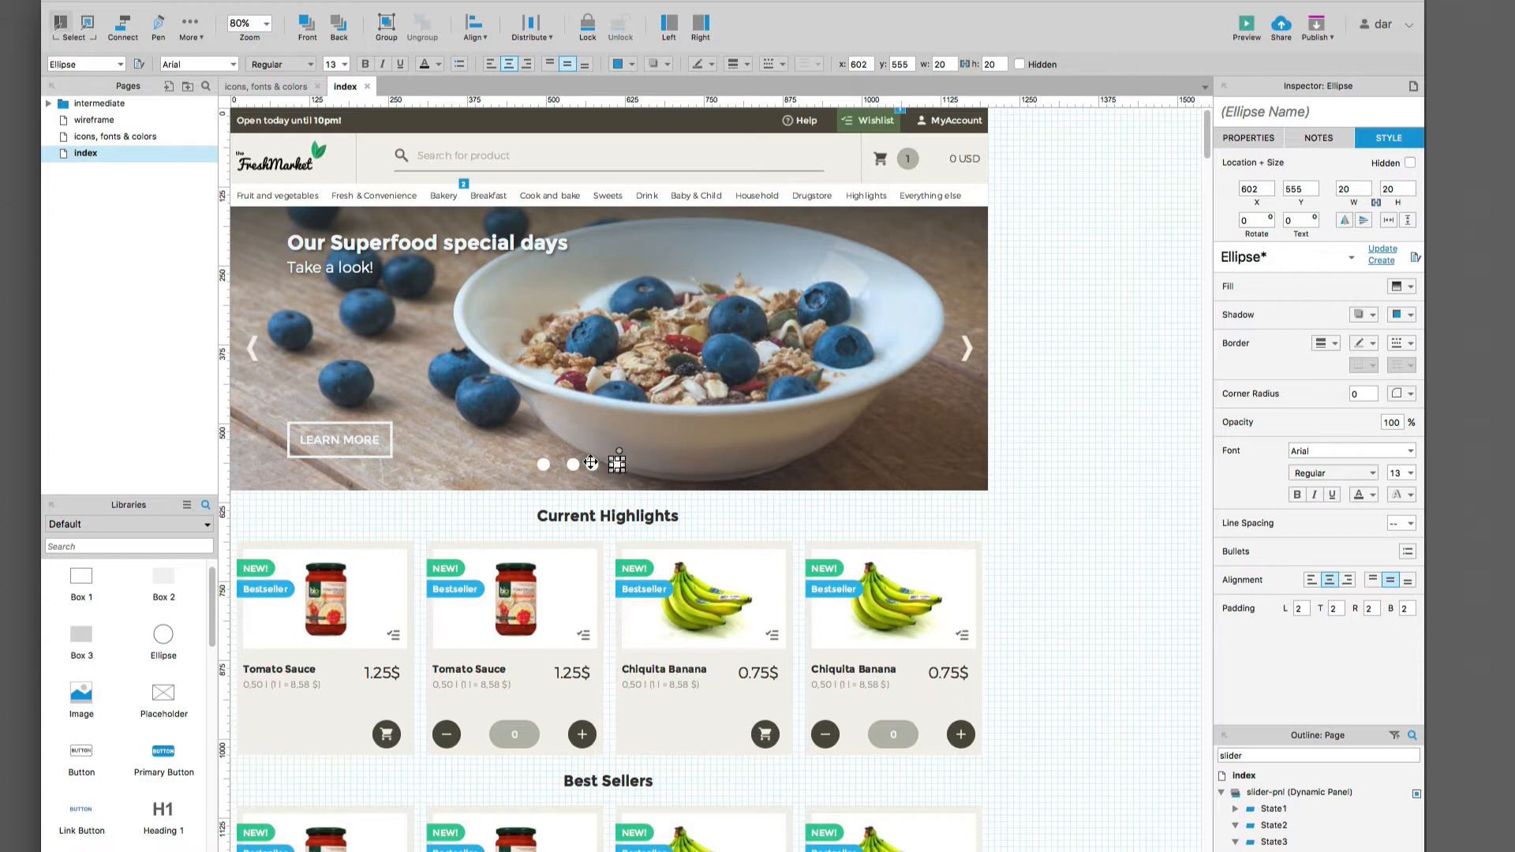
shift+click(592, 465)
shift+click(573, 465)
shift+click(543, 465)
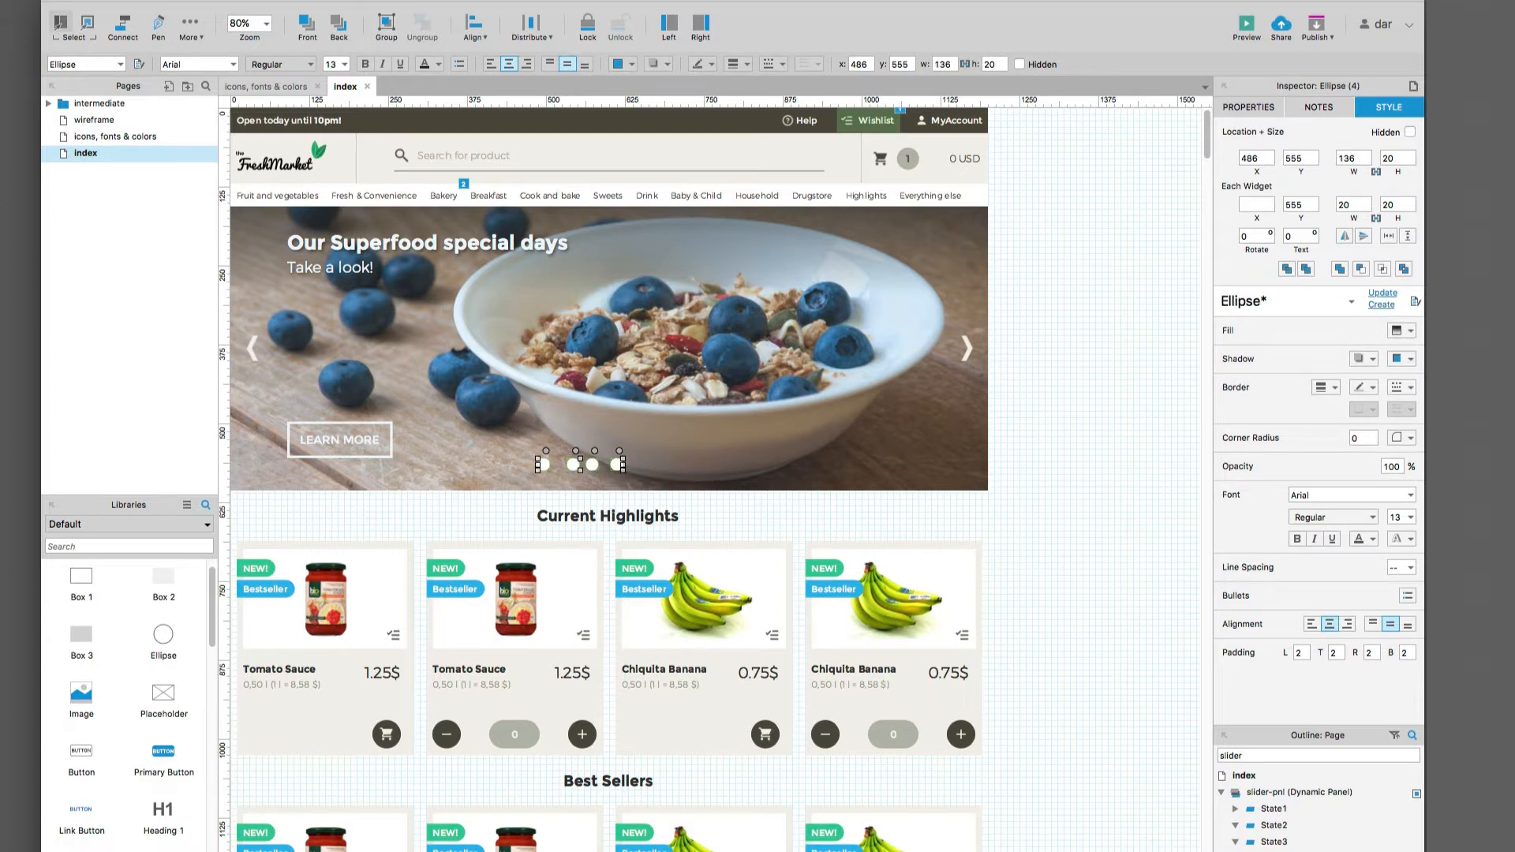
click(541, 23)
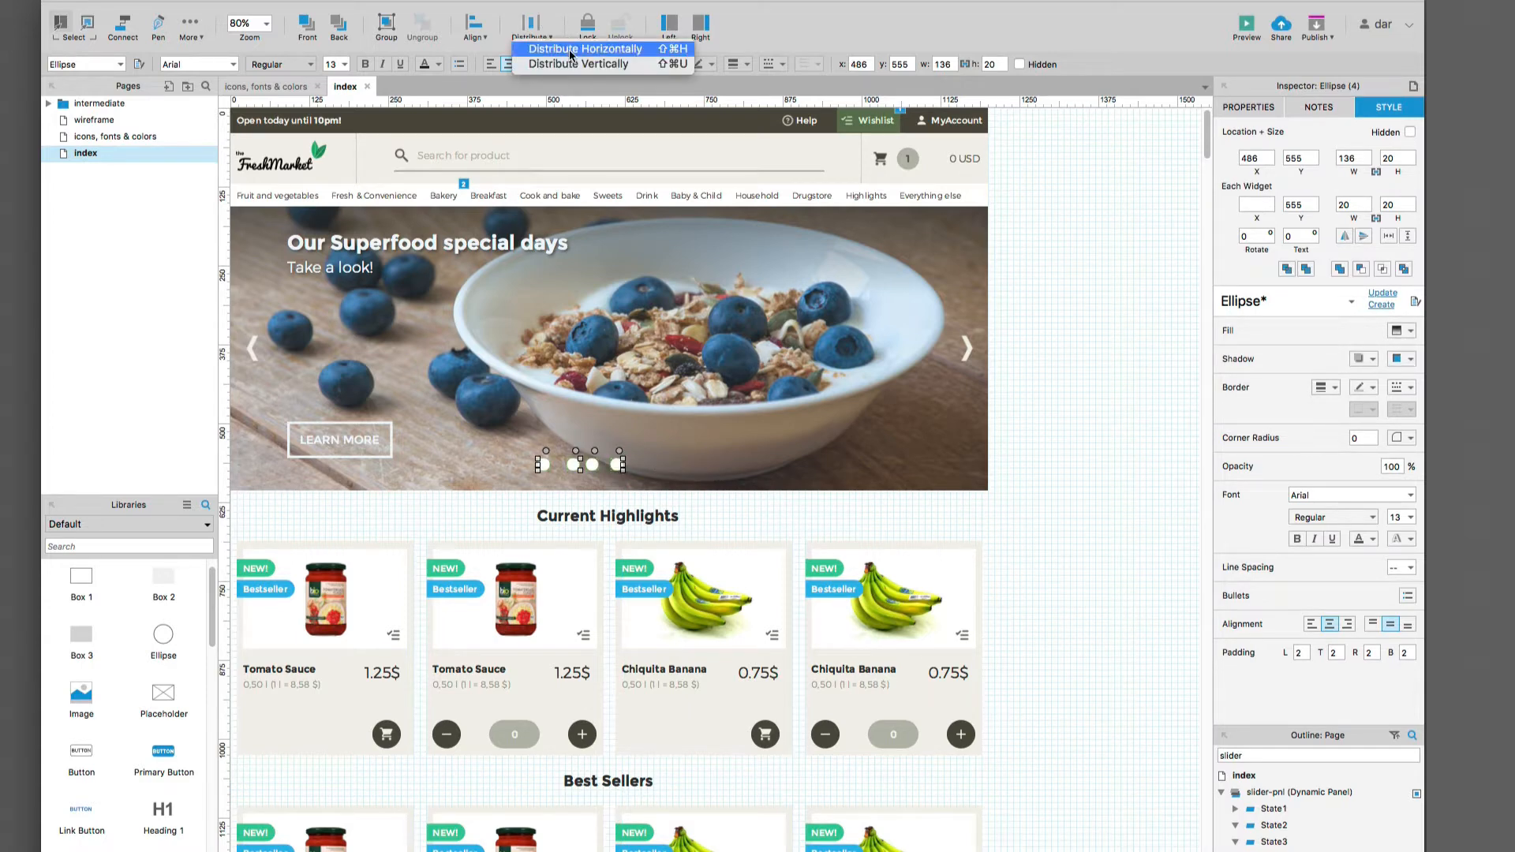
click(606, 52)
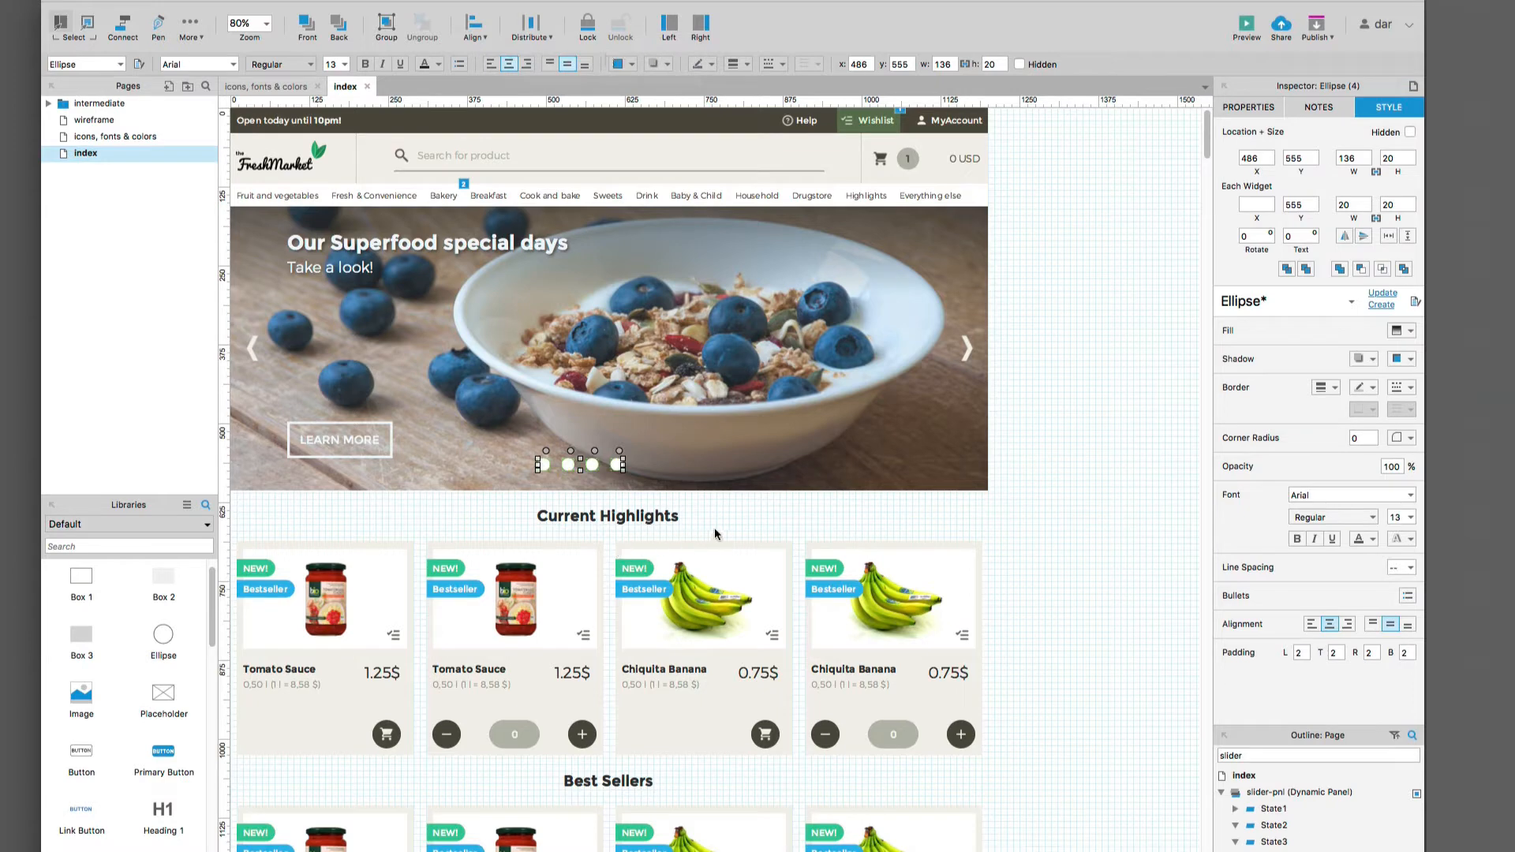
Step: Move the row of four circles to x 536, y 557 on the slider
key(shift+Right)
key(shift+Right)
key(shift+Right)
key(shift+Right)
key(shift+Right)
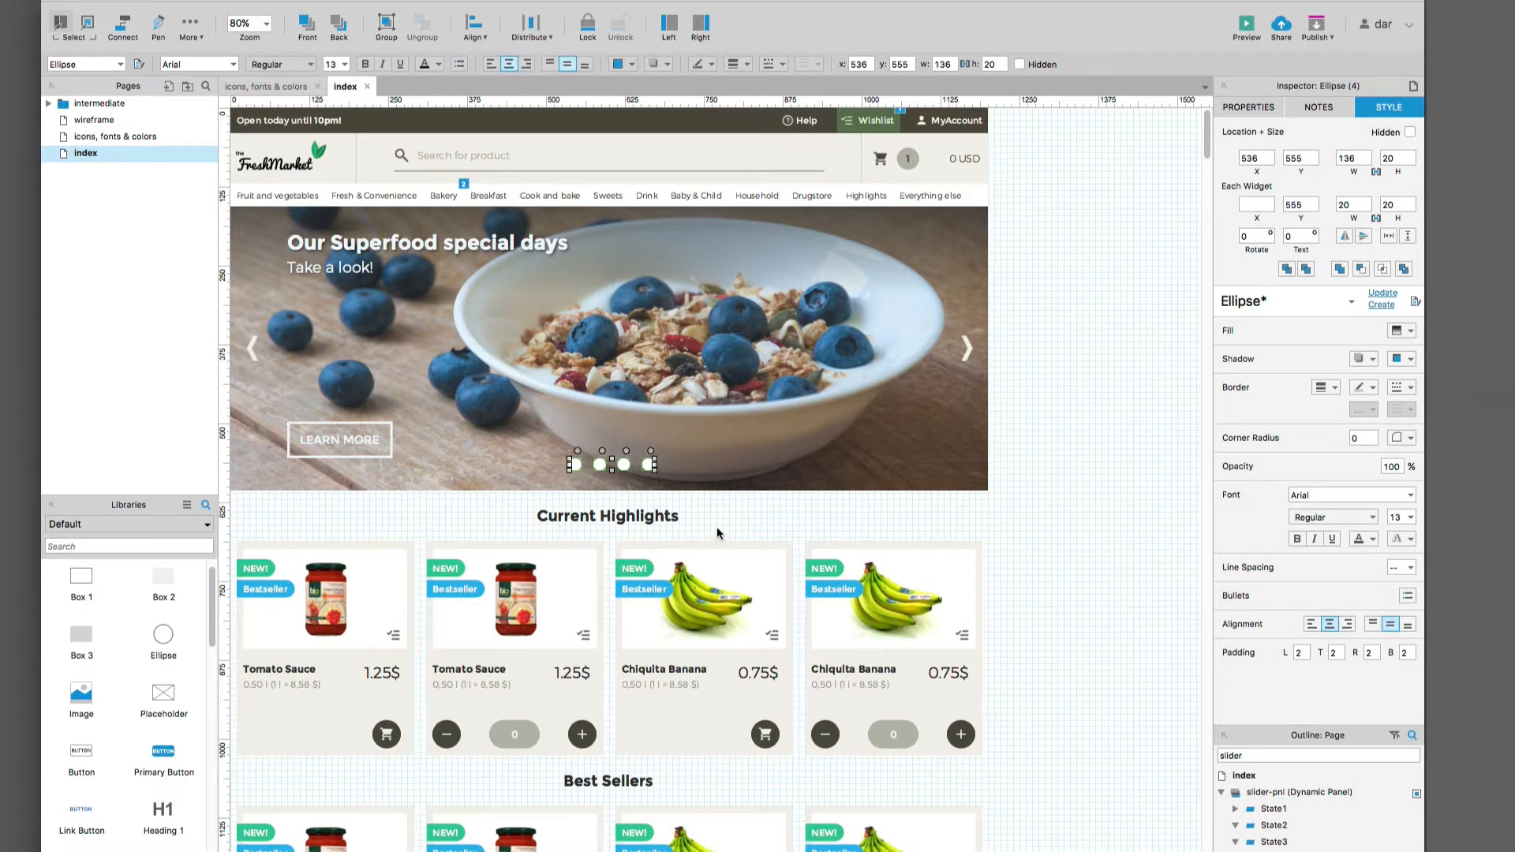
key(Down)
key(Down)
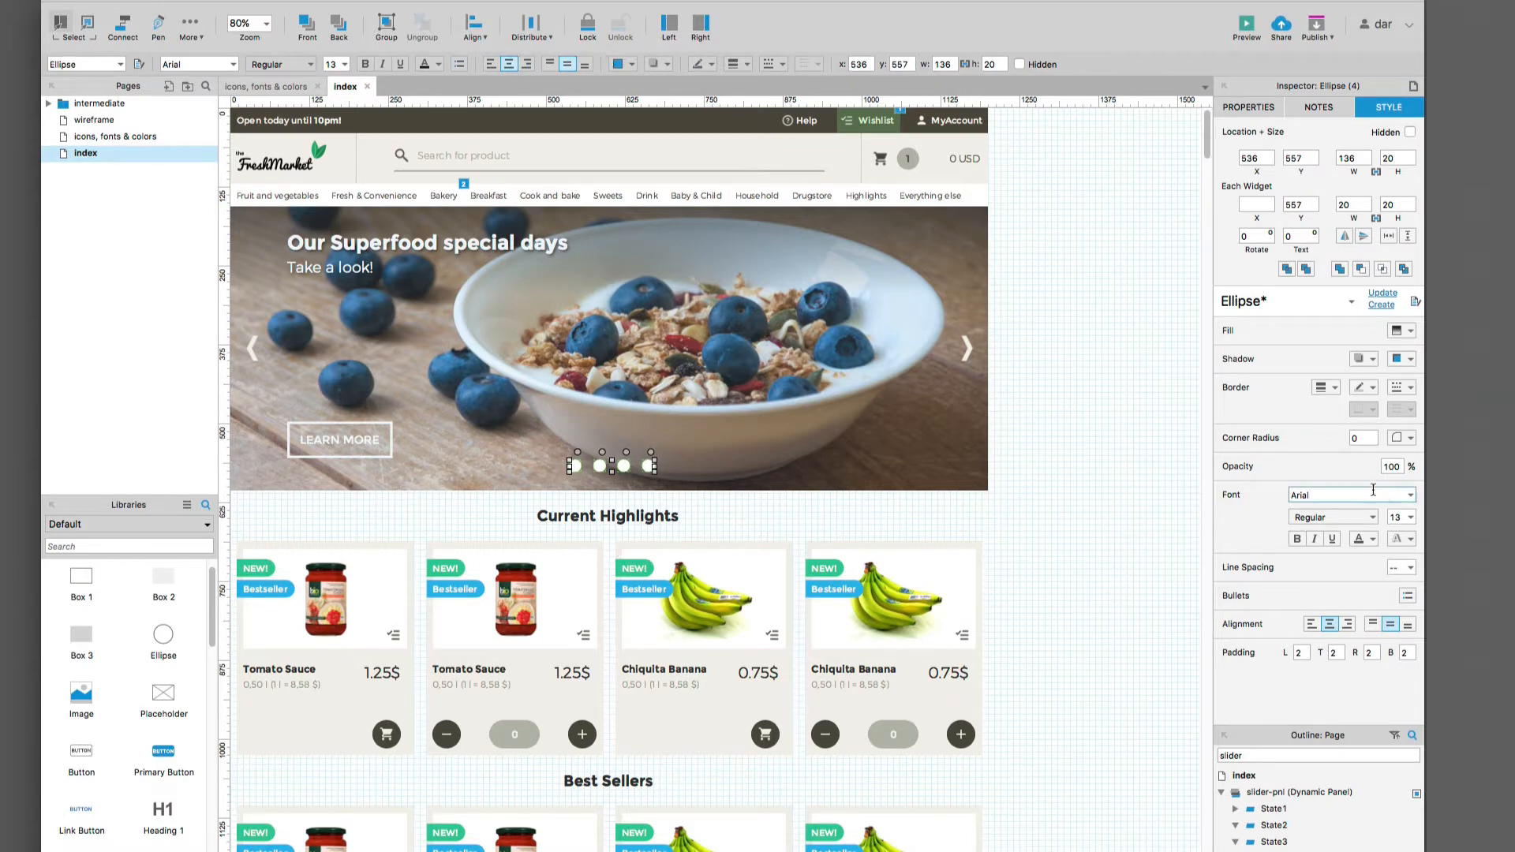
Step: Set the opacity of the four indicator circles to 50%
double_click(1389, 467)
text(50)
key(Return)
click(711, 491)
Step: Center the four circles as a group horizontally on slider-pnl and ungroup them
click(628, 484)
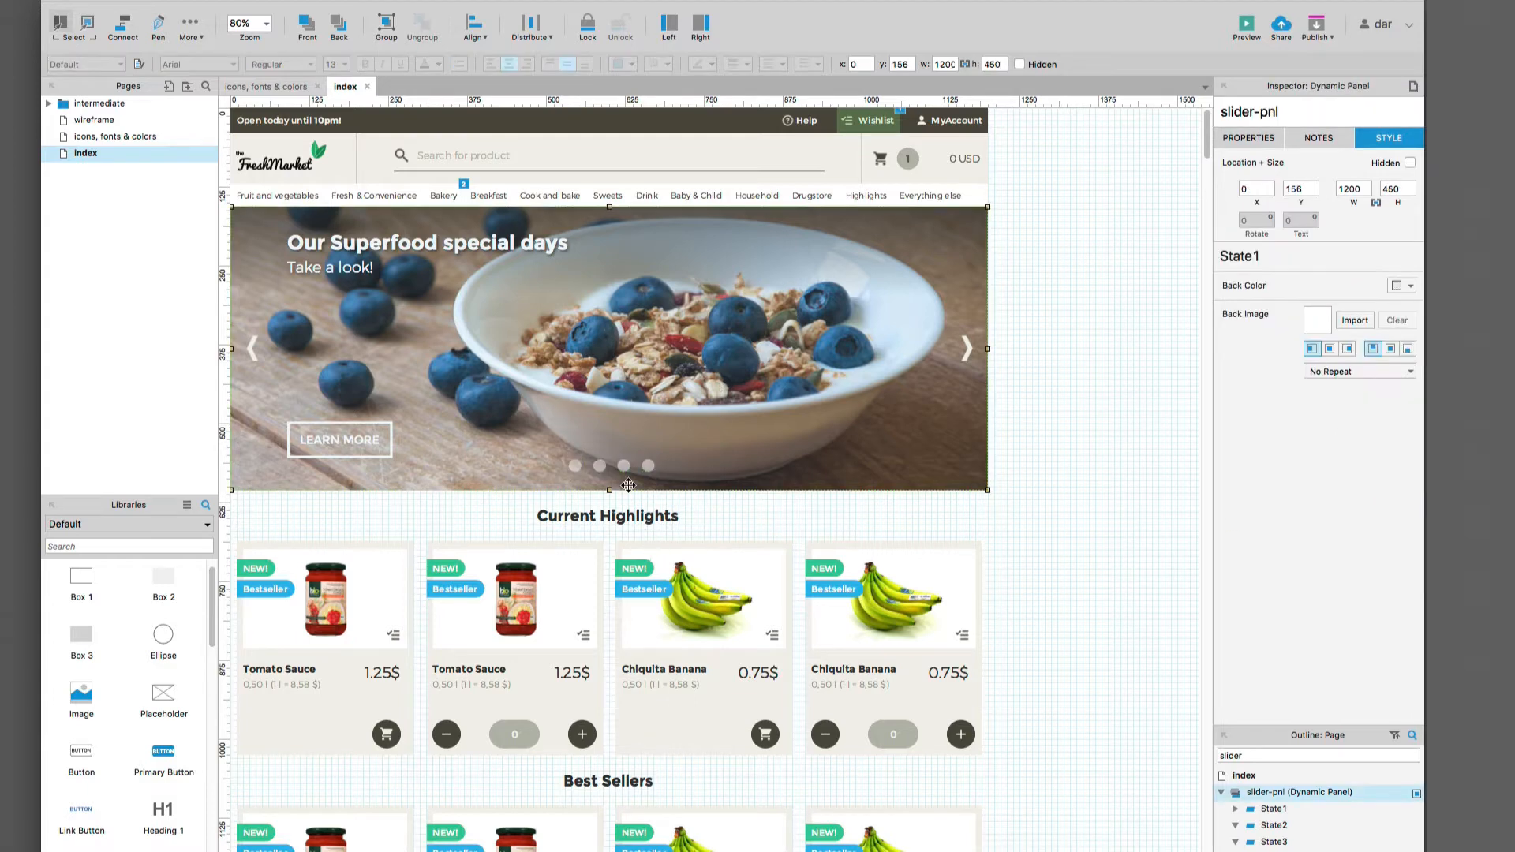
click(627, 471)
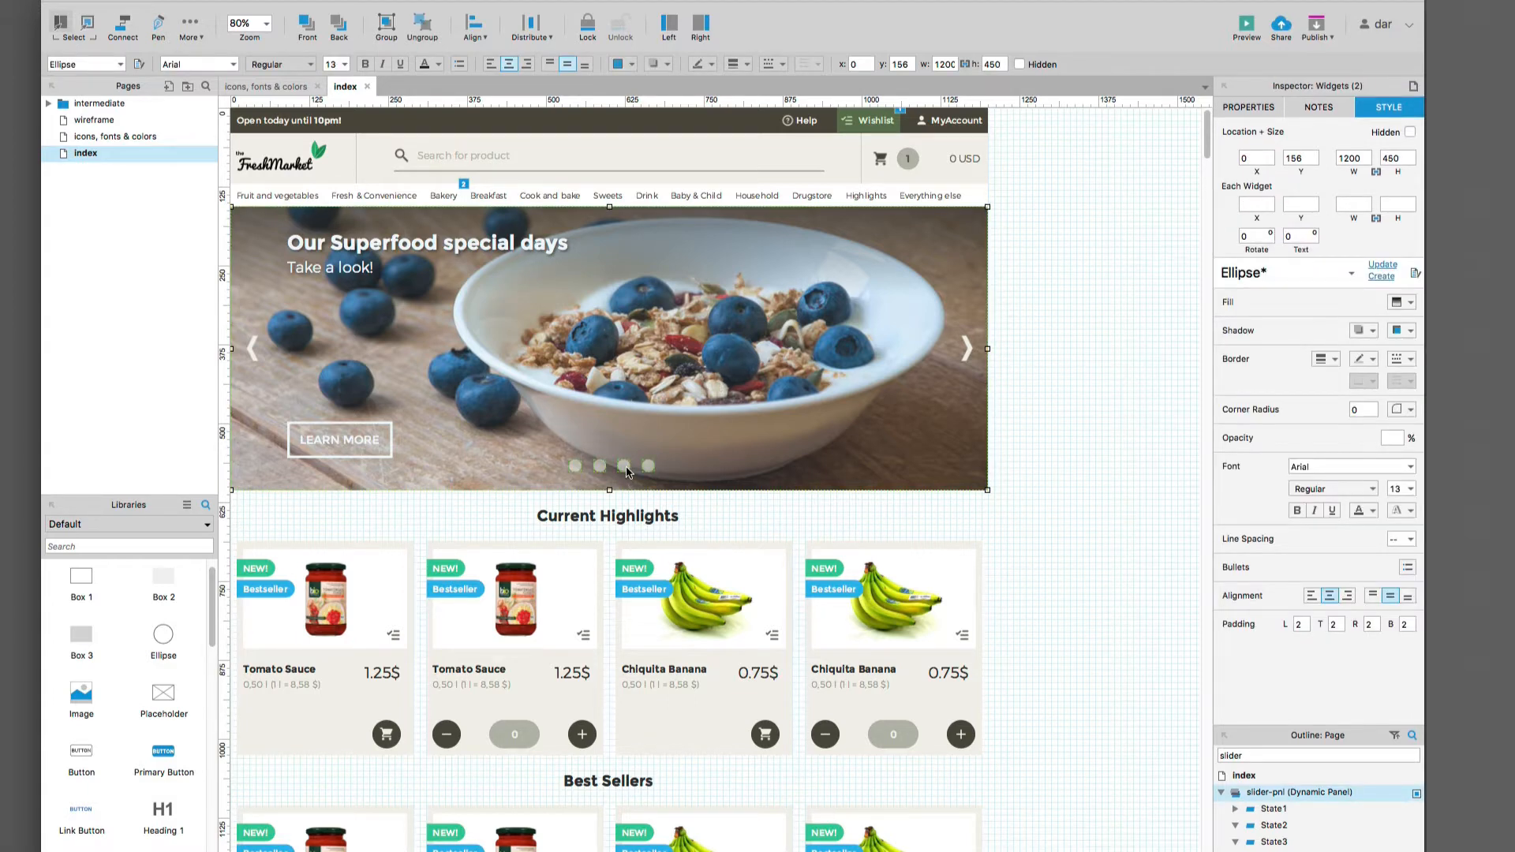
key(super+alt+c)
click(714, 513)
click(647, 466)
right_click(647, 466)
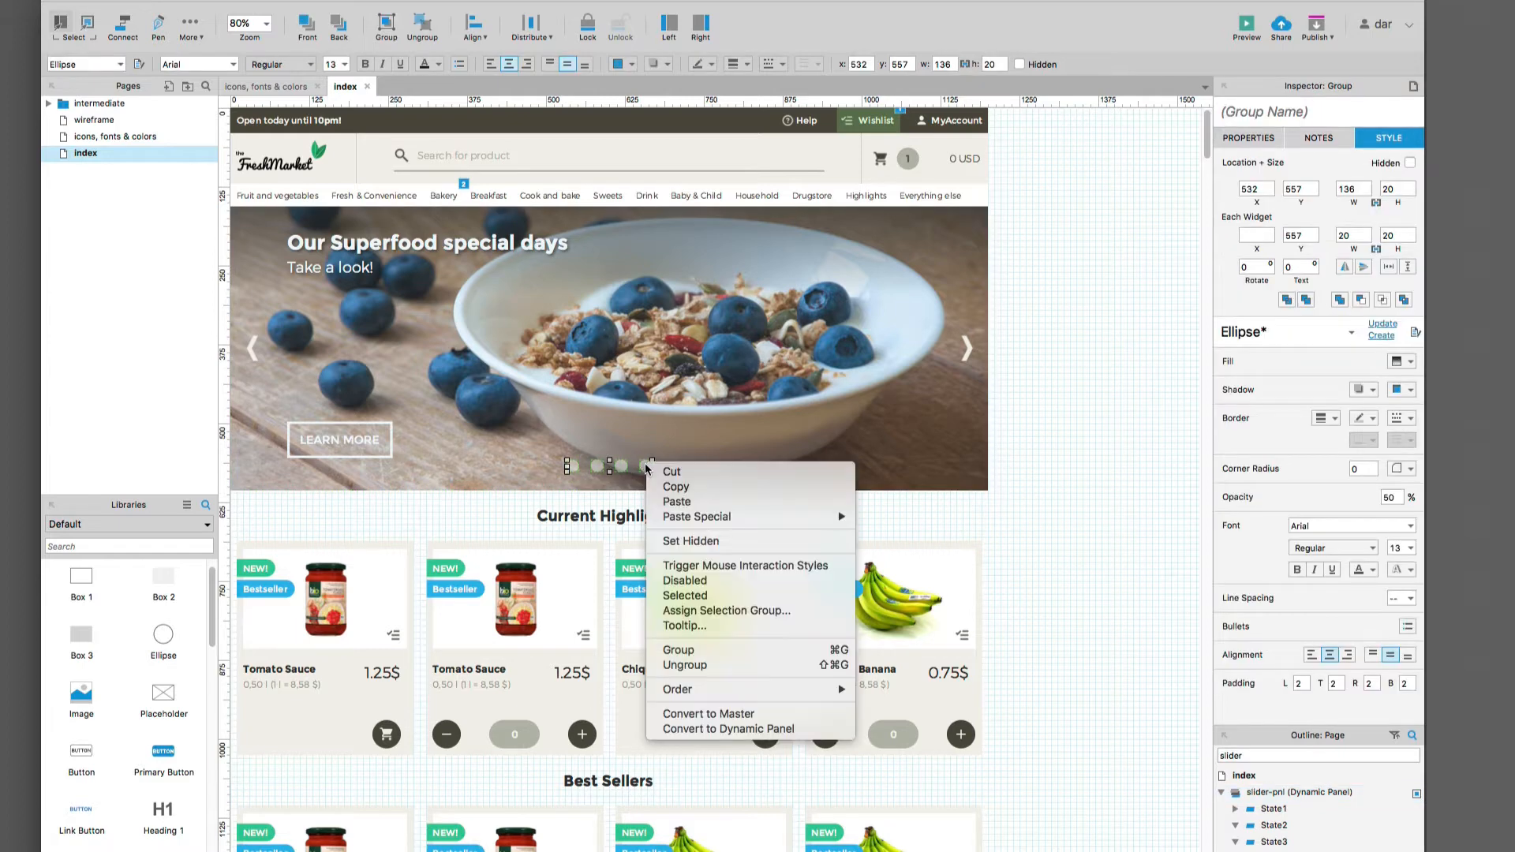
click(707, 665)
click(724, 523)
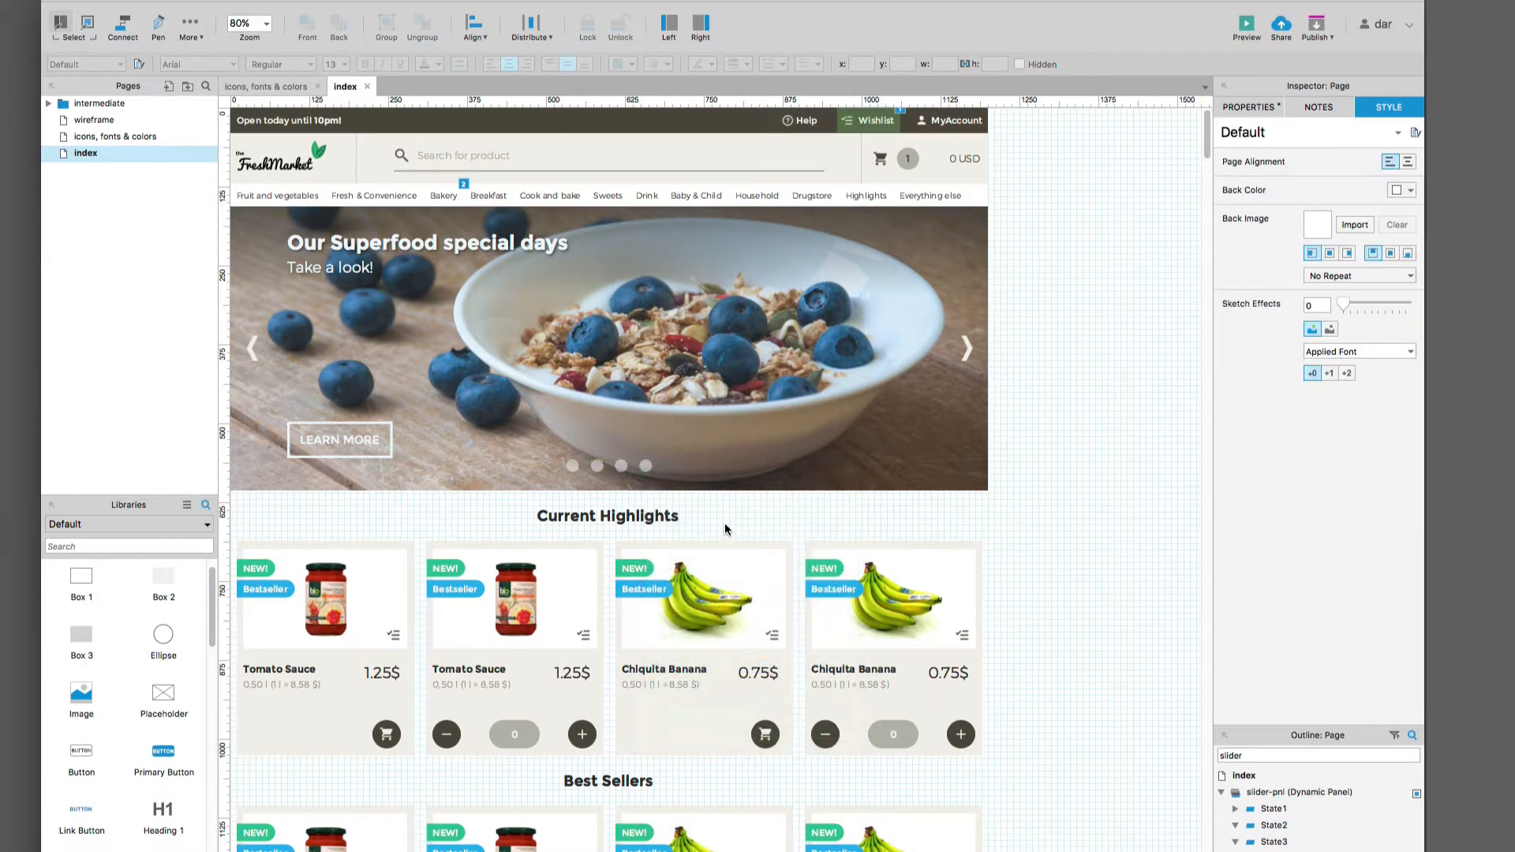
Step: Give all four circles a Selected interaction style with 100% opacity
click(645, 467)
shift+click(621, 467)
shift+click(598, 466)
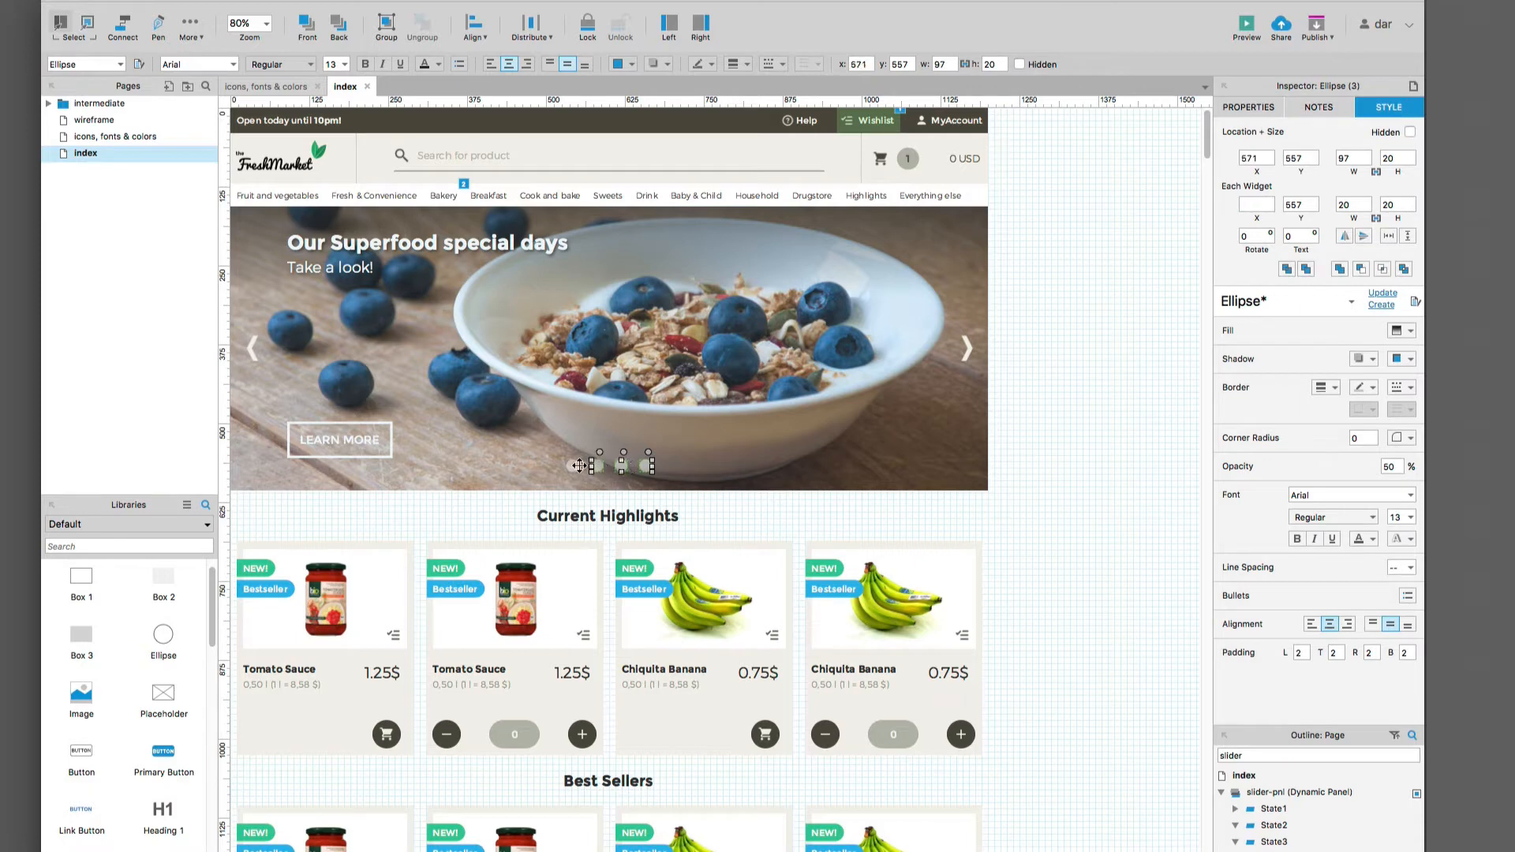
shift+click(576, 466)
click(1233, 109)
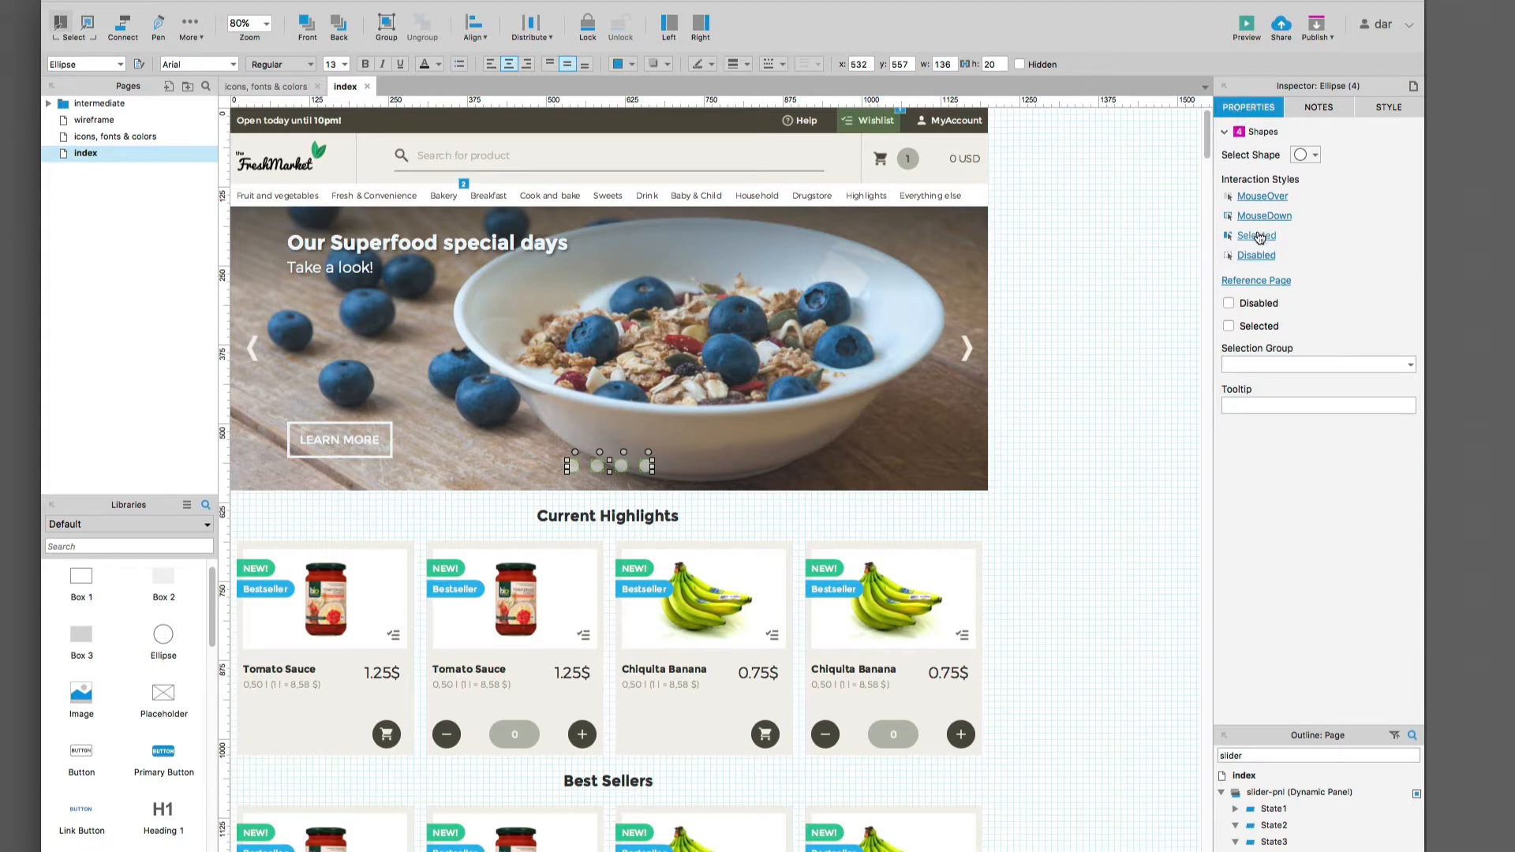
click(1257, 236)
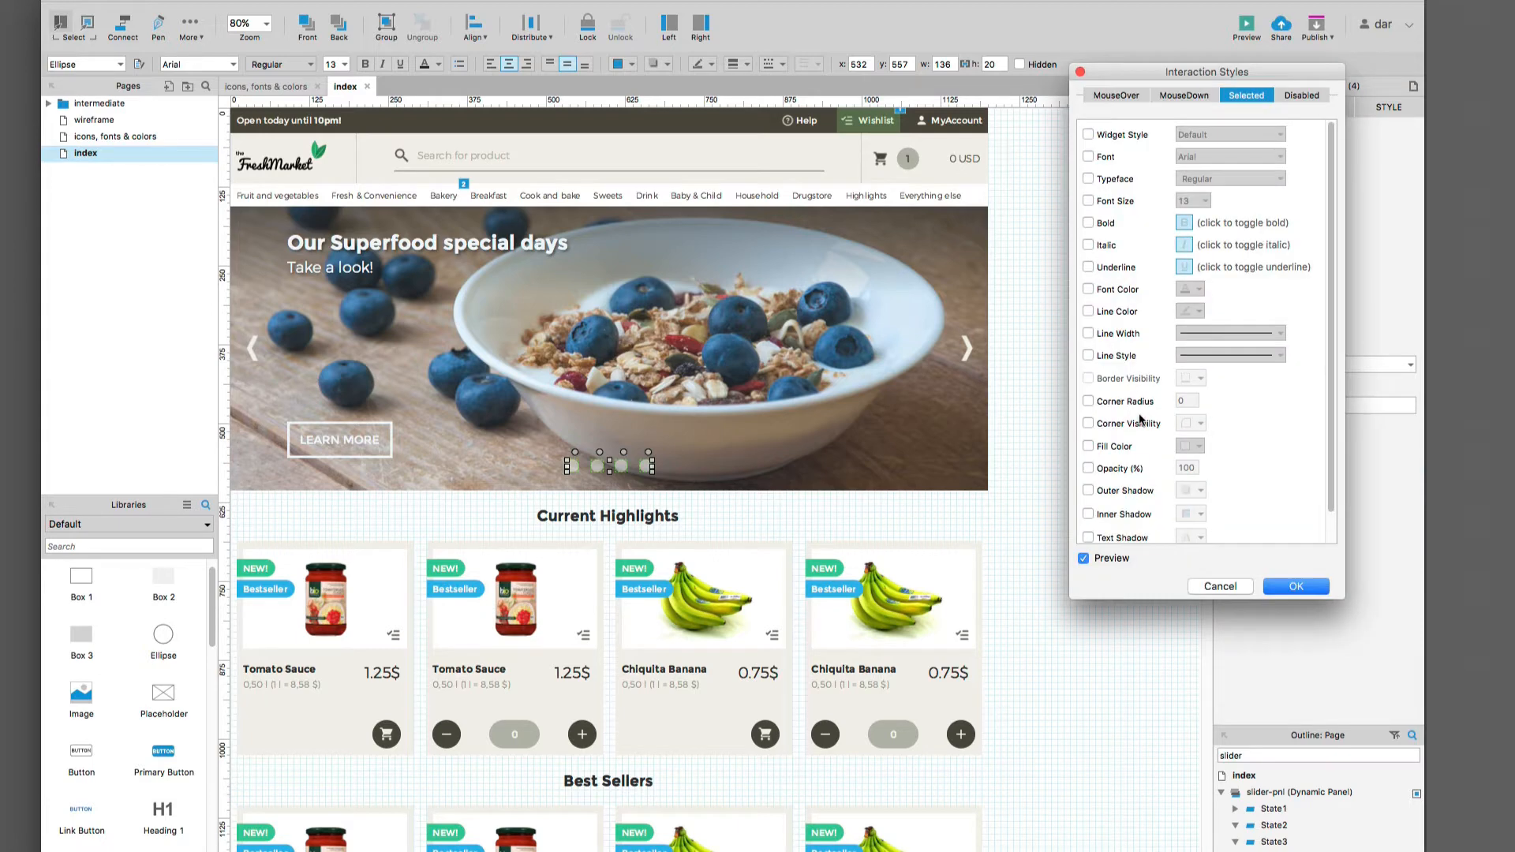
click(1089, 468)
click(1313, 586)
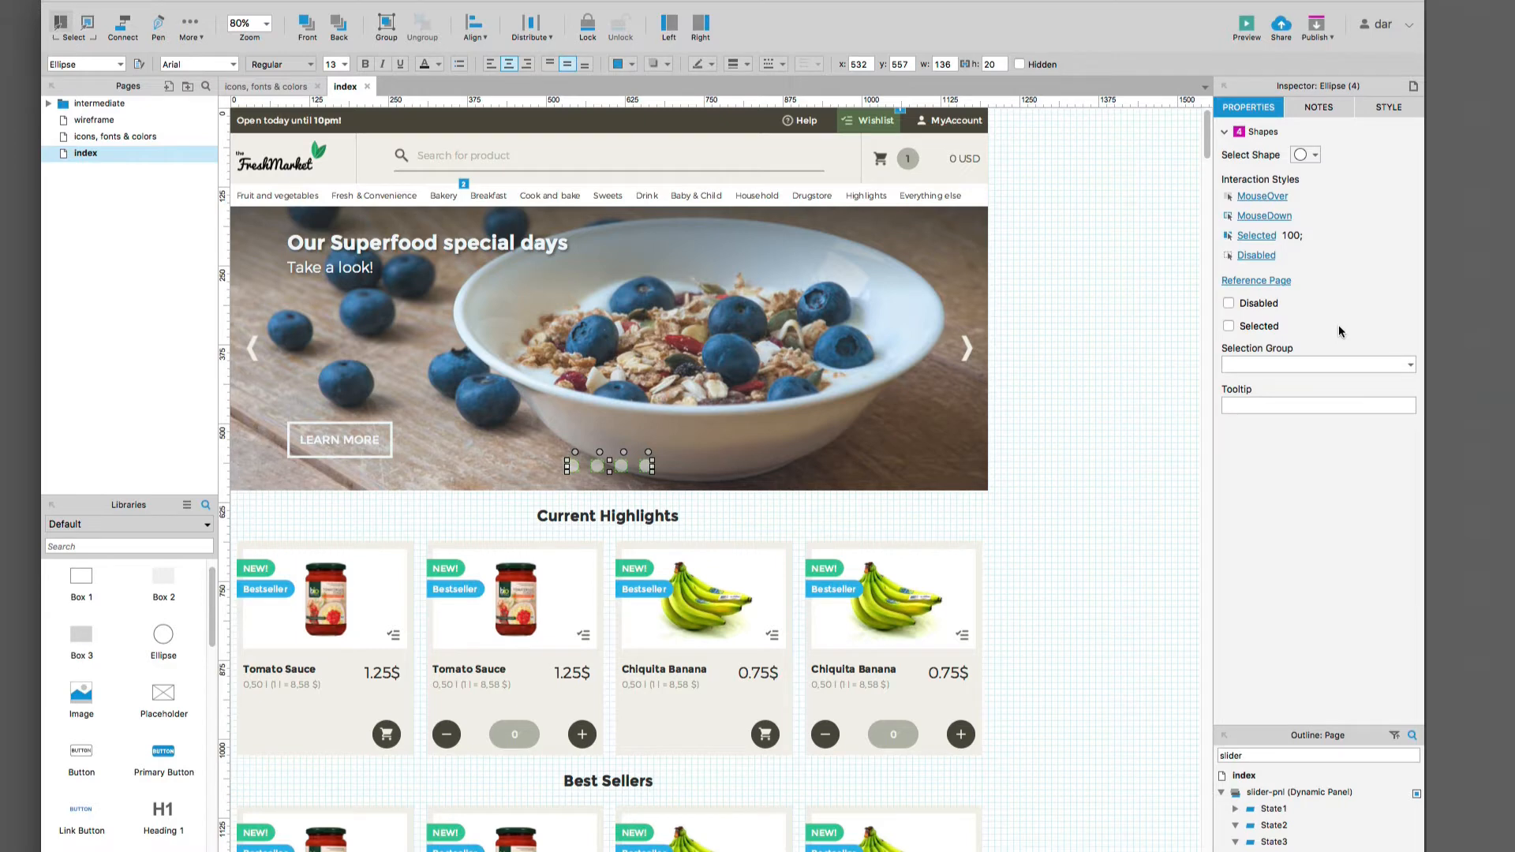
Step: Assign the four circles to a shared selection group named "a"
click(1228, 326)
click(1305, 404)
click(1339, 366)
text(ALL)
key(BackSpace)
key(BackSpace)
key(BackSpace)
text(a)
click(1126, 303)
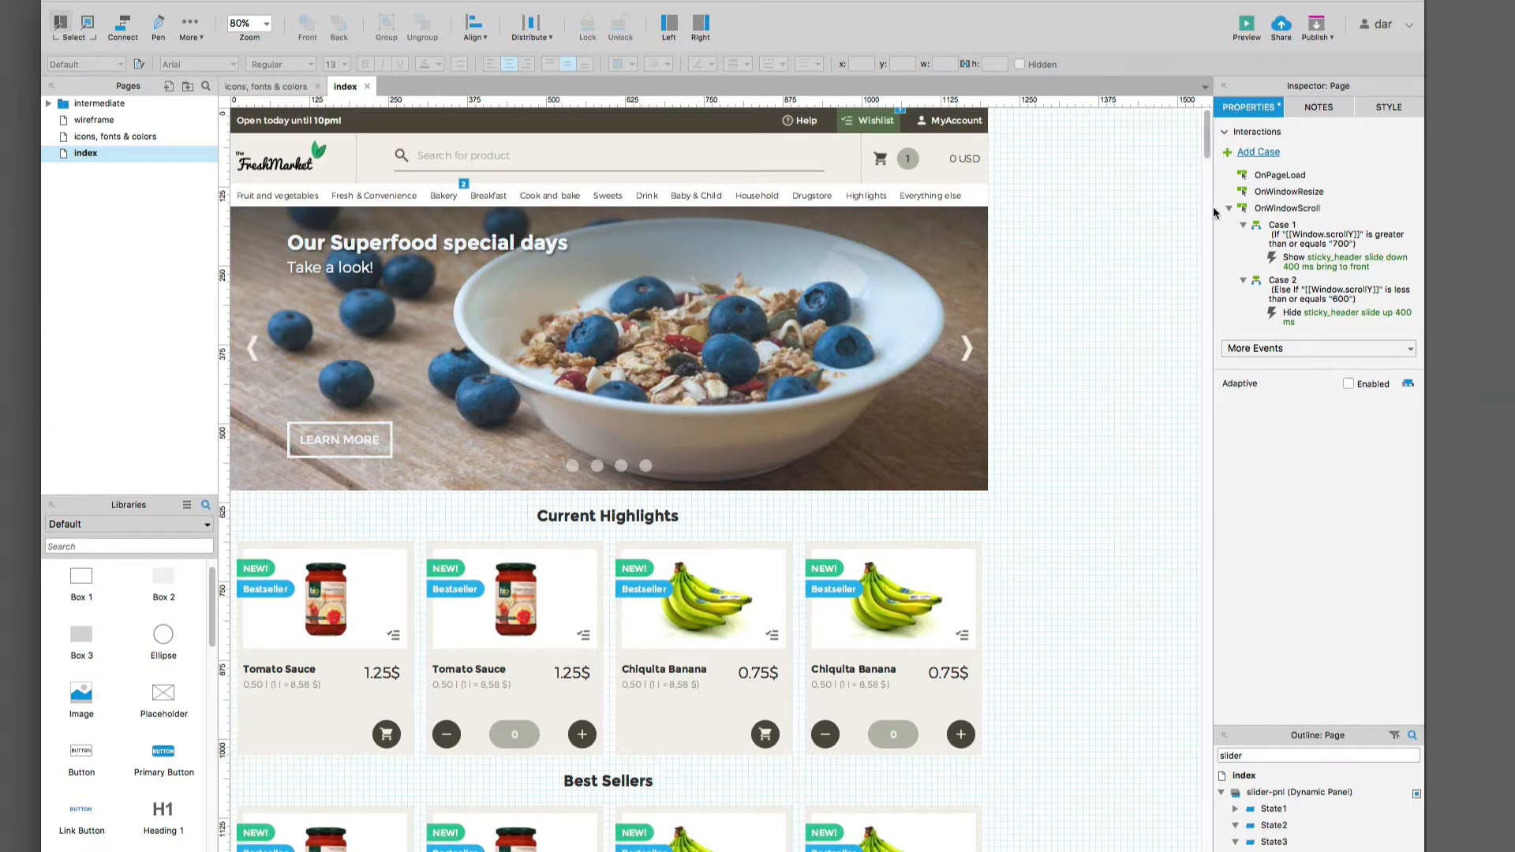
Step: Add an OnPageLoad case to the index page that sets the slider-pnl panel state to Next
double_click(1278, 175)
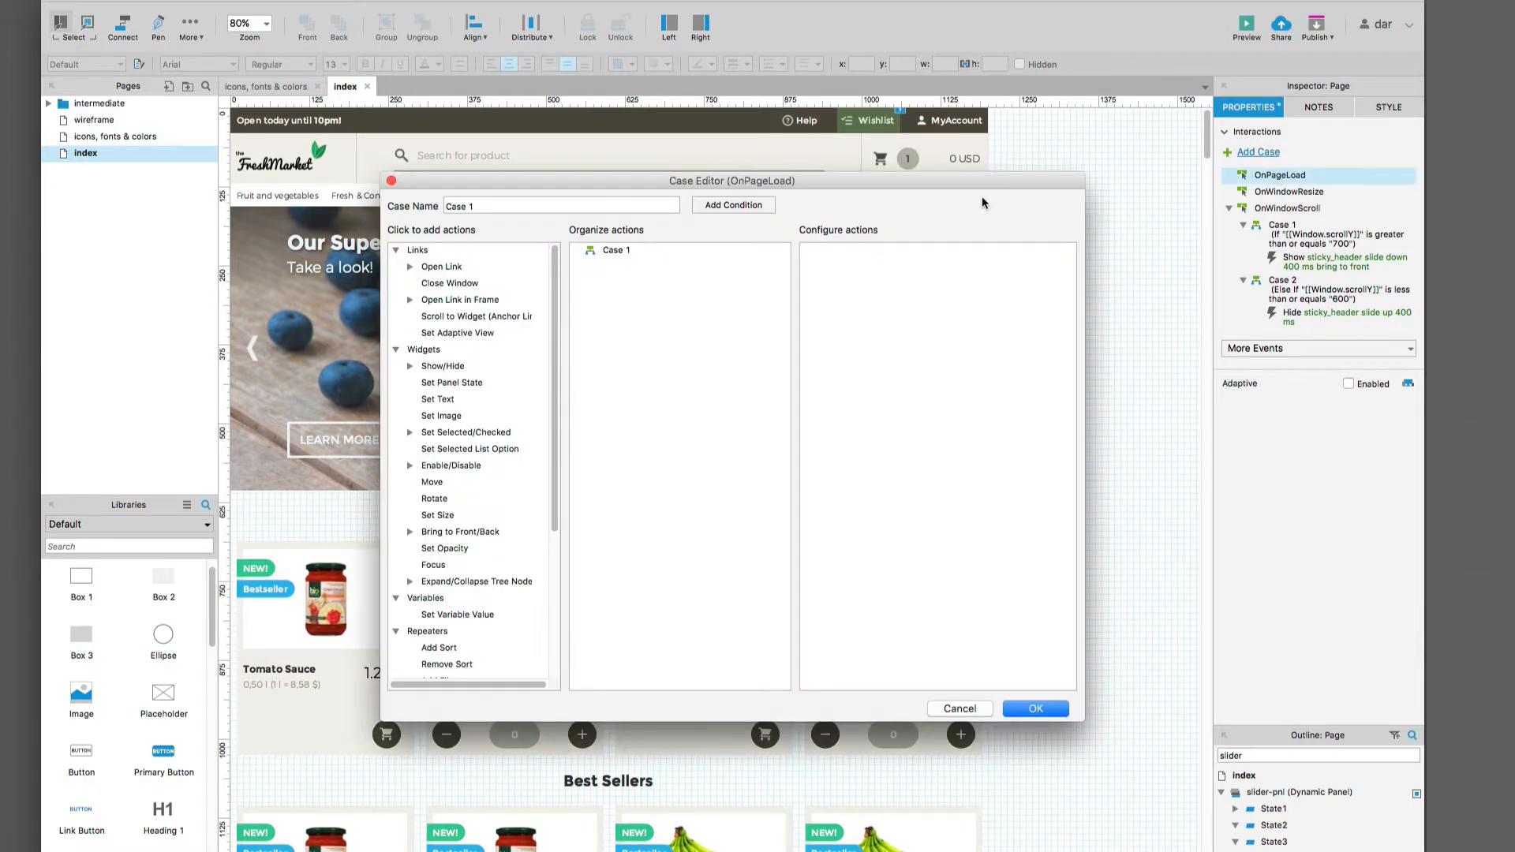
drag(832, 186, 777, 180)
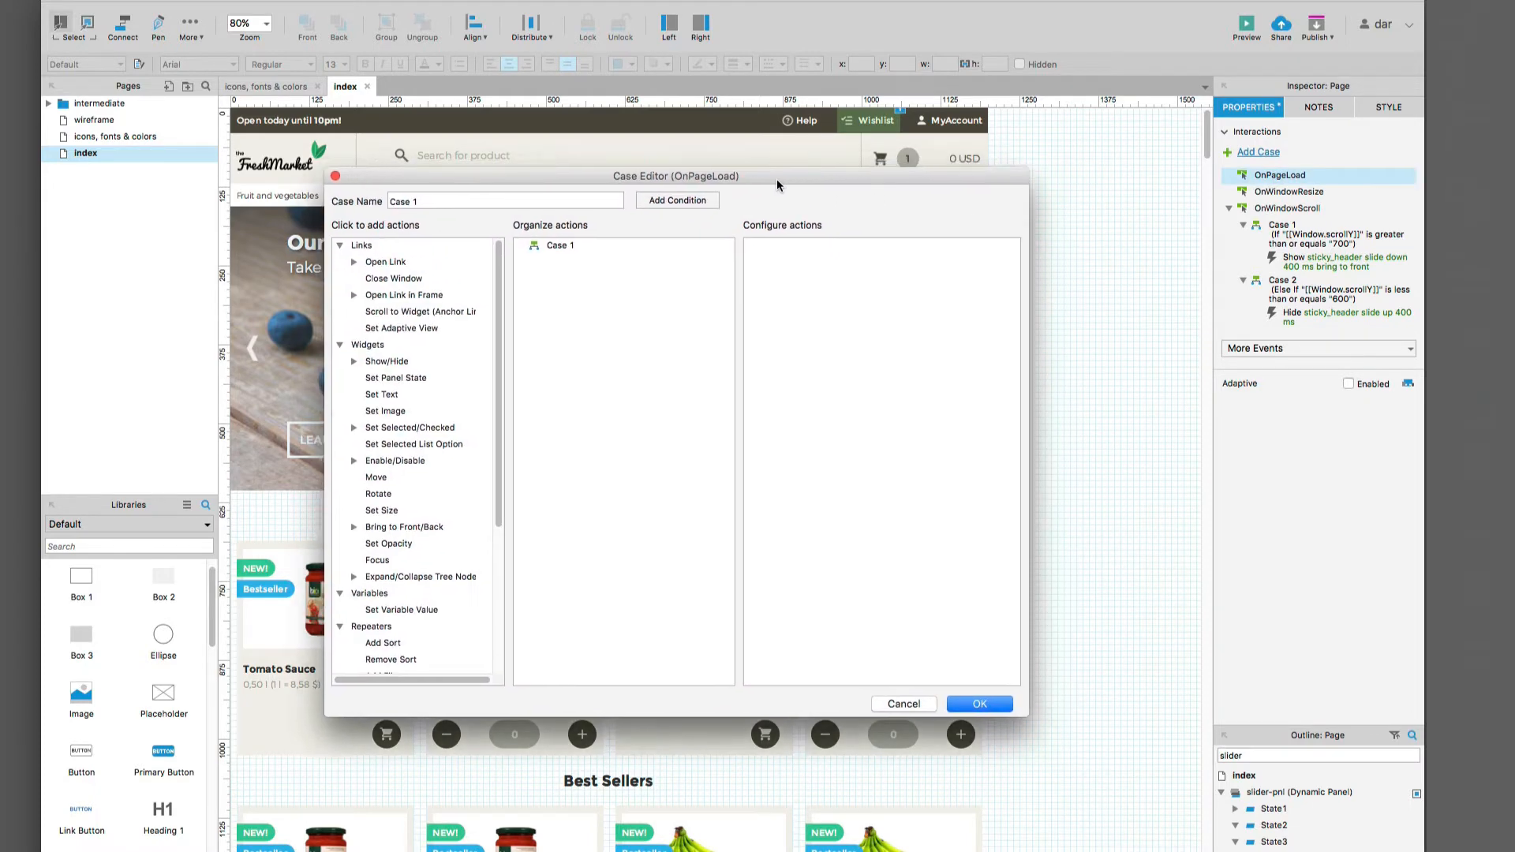
click(380, 382)
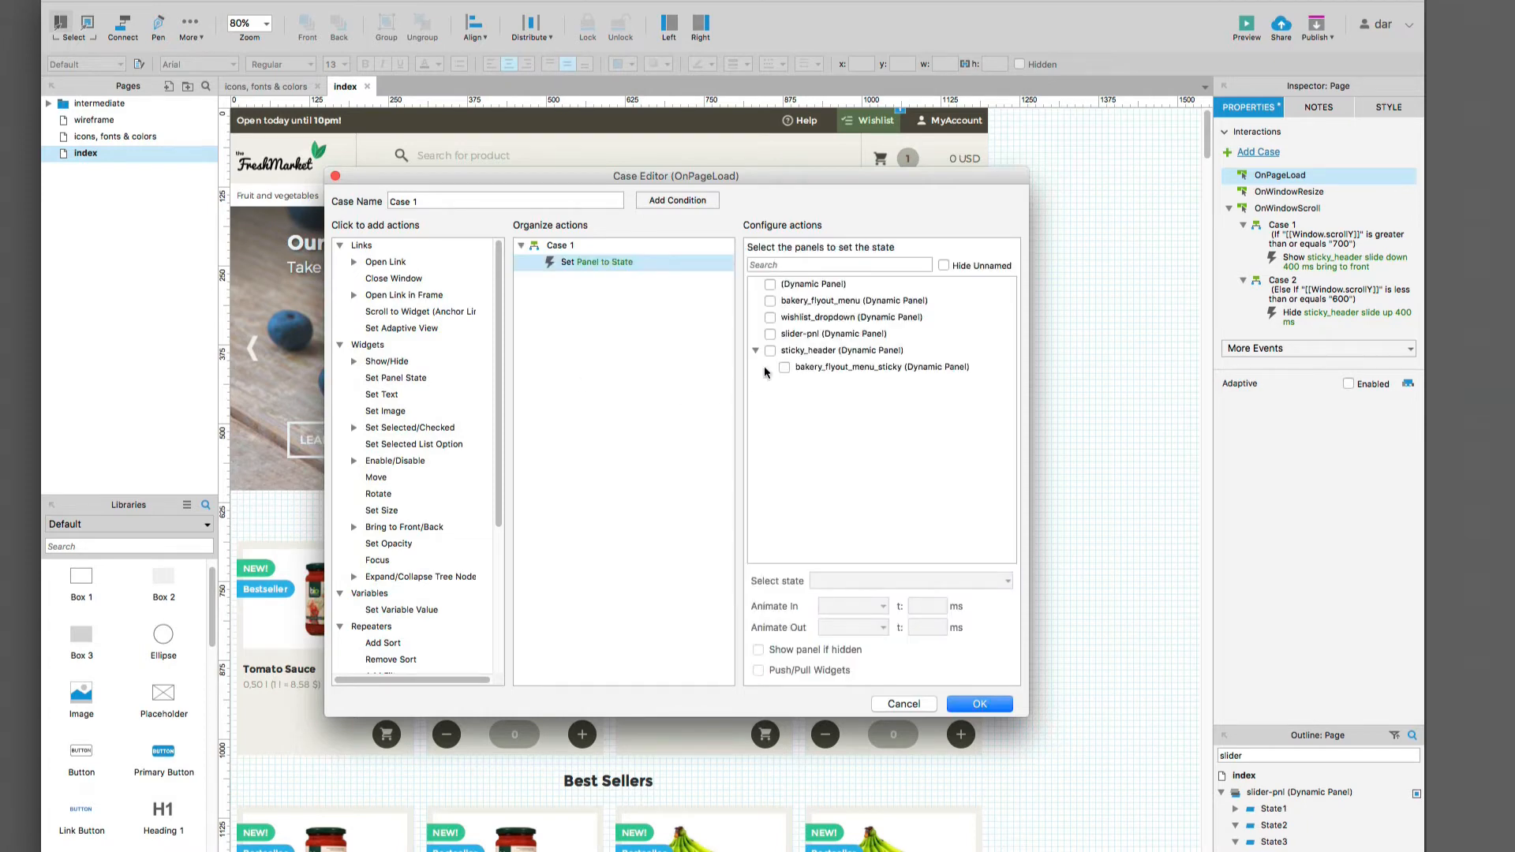
click(771, 334)
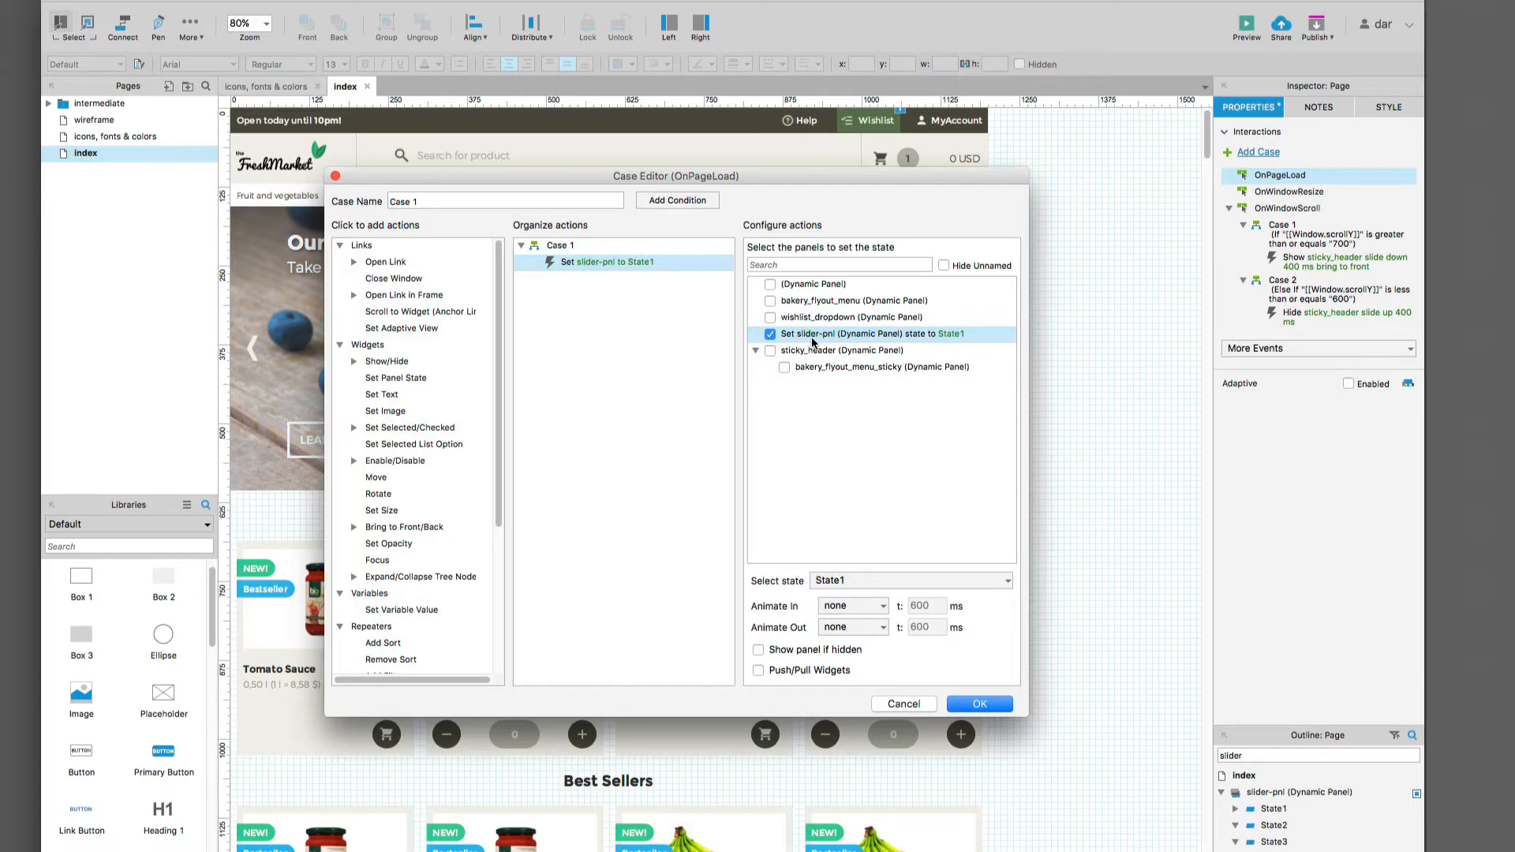
click(859, 585)
click(879, 677)
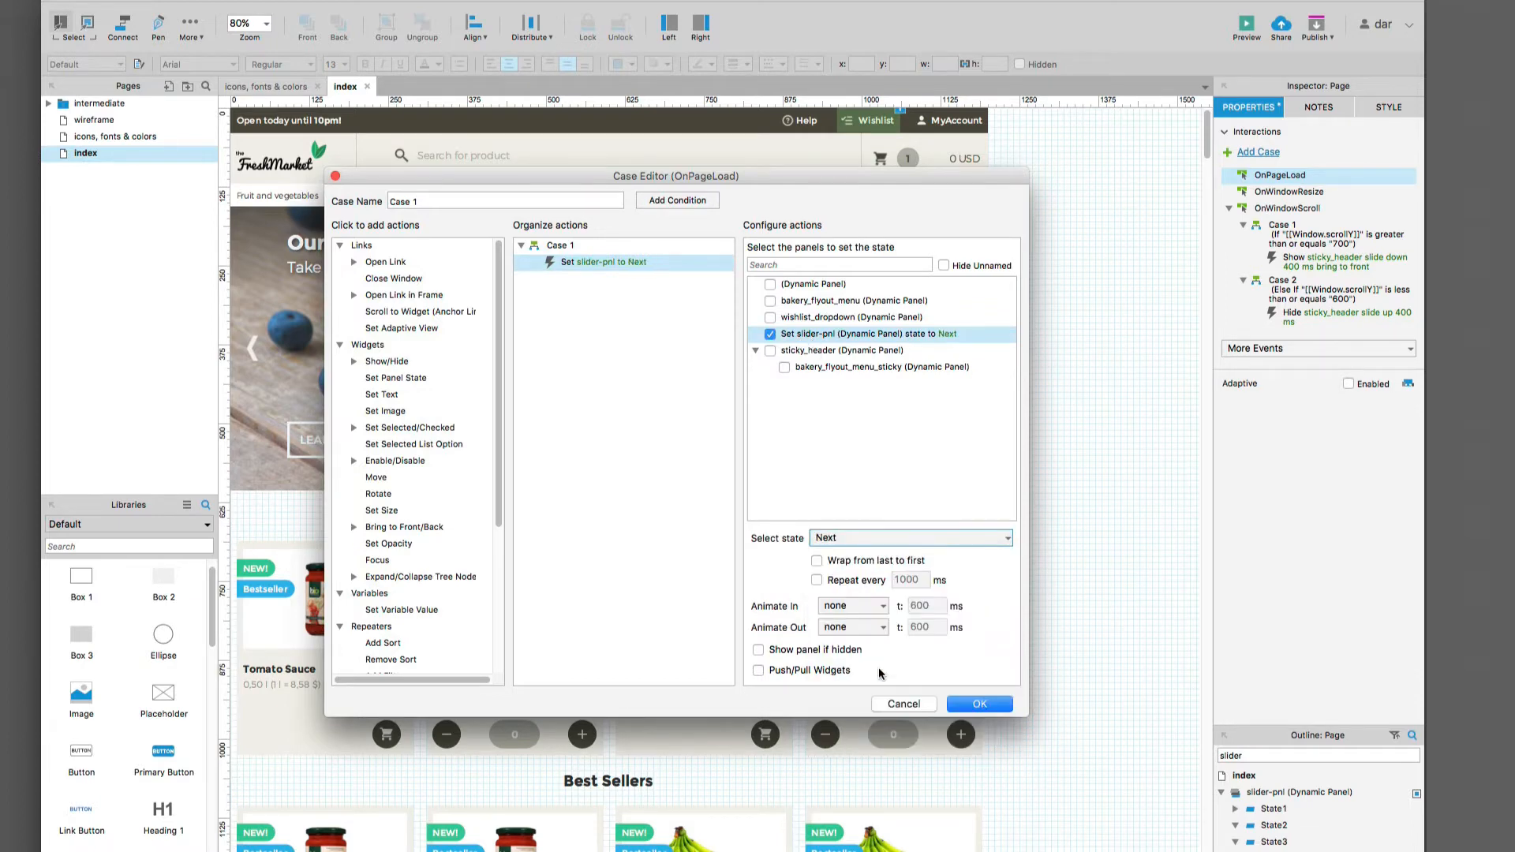
Step: Make the panel state action wrap from last to first and repeat every 3000 ms with a delayed first change
click(816, 561)
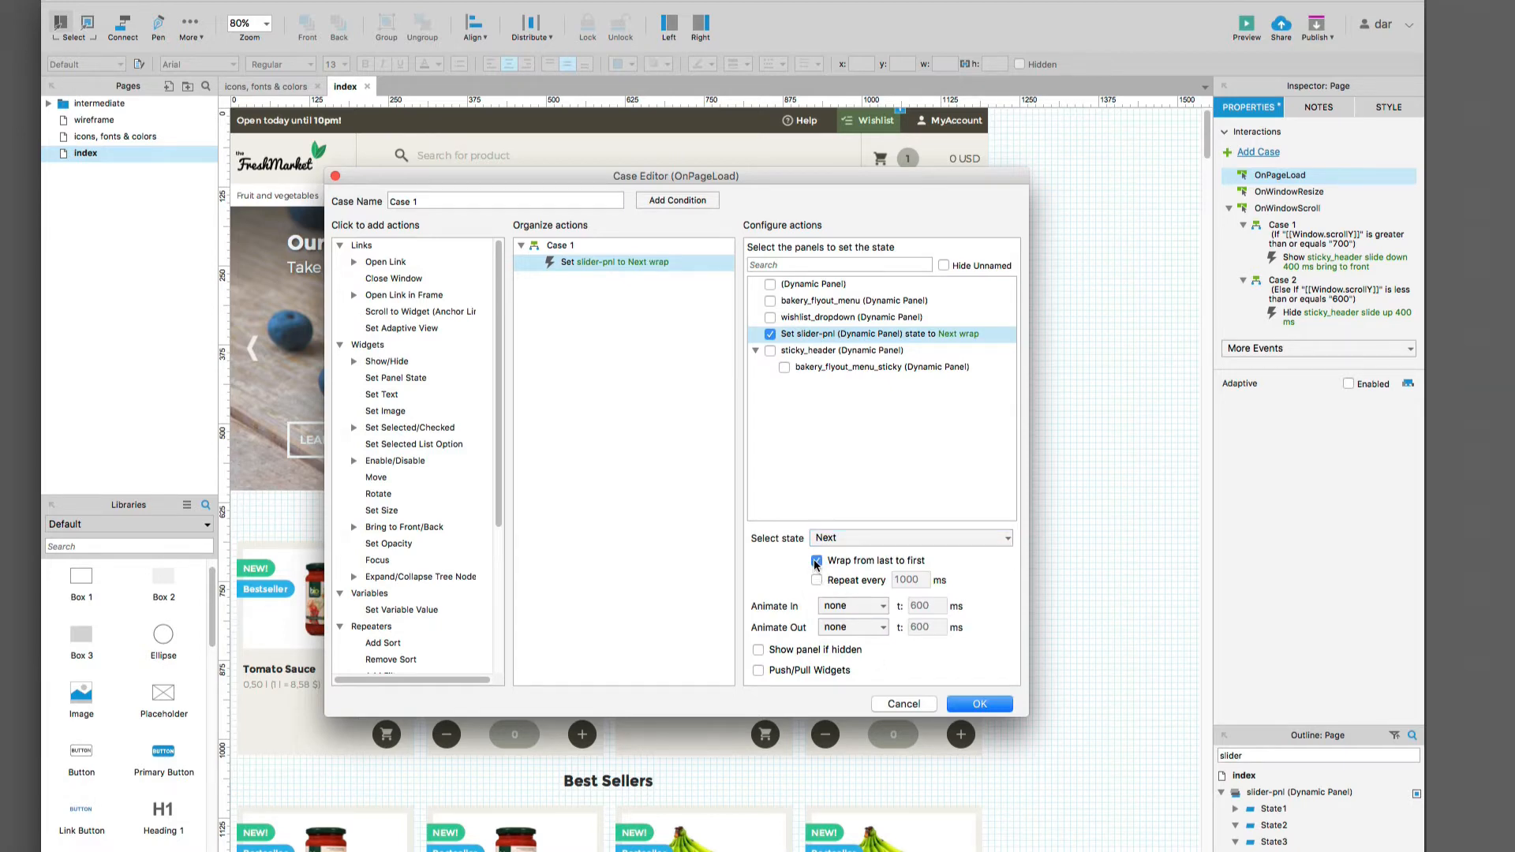
click(817, 580)
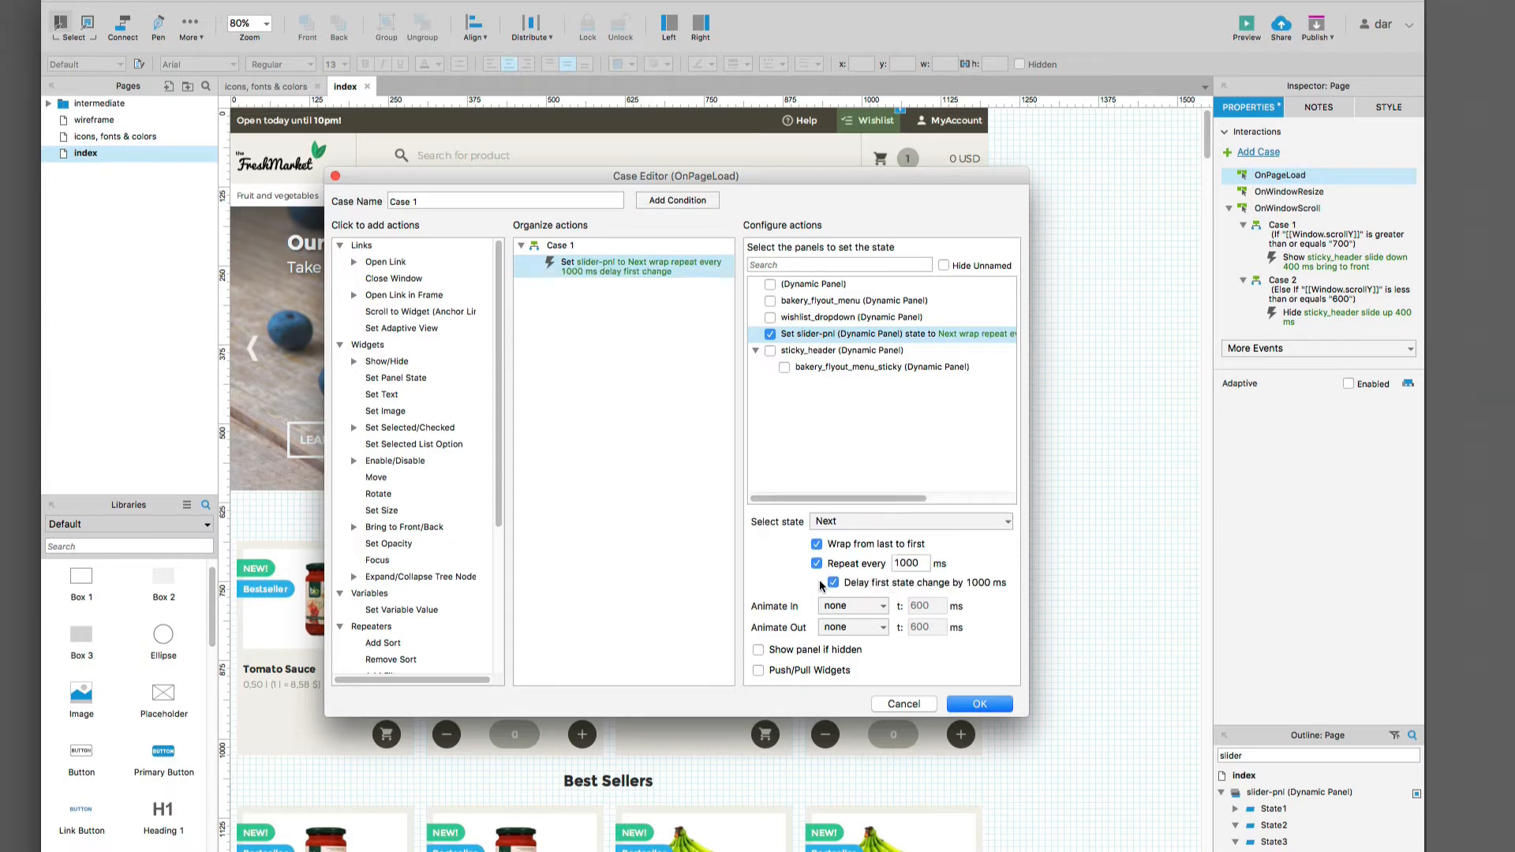
double_click(906, 562)
click(896, 562)
text(3)
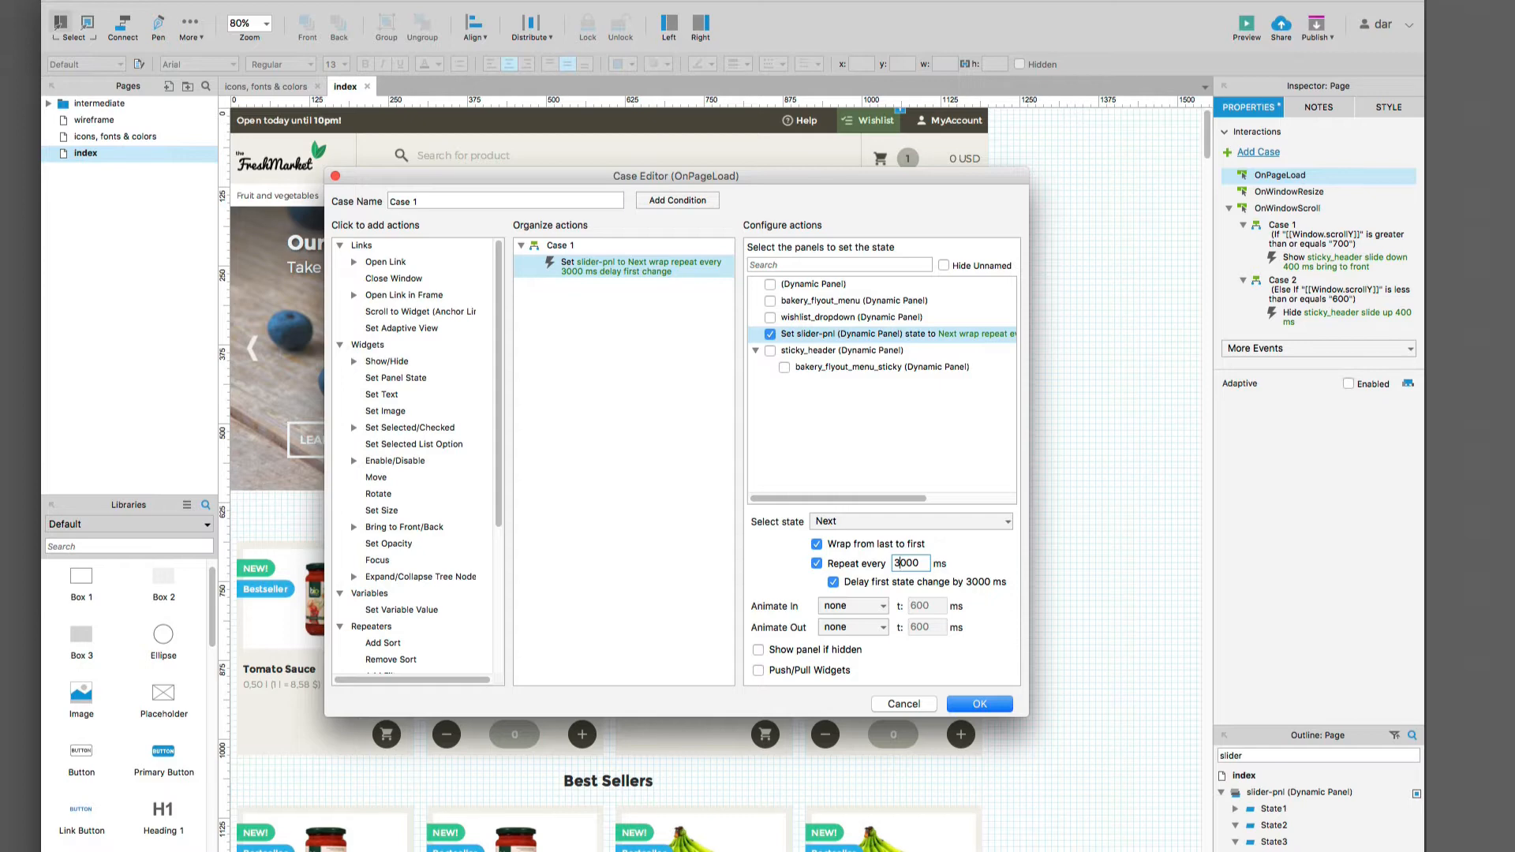
Step: Animate the state change with slide right in and out at 600 ms and save the OnPageLoad case
click(856, 614)
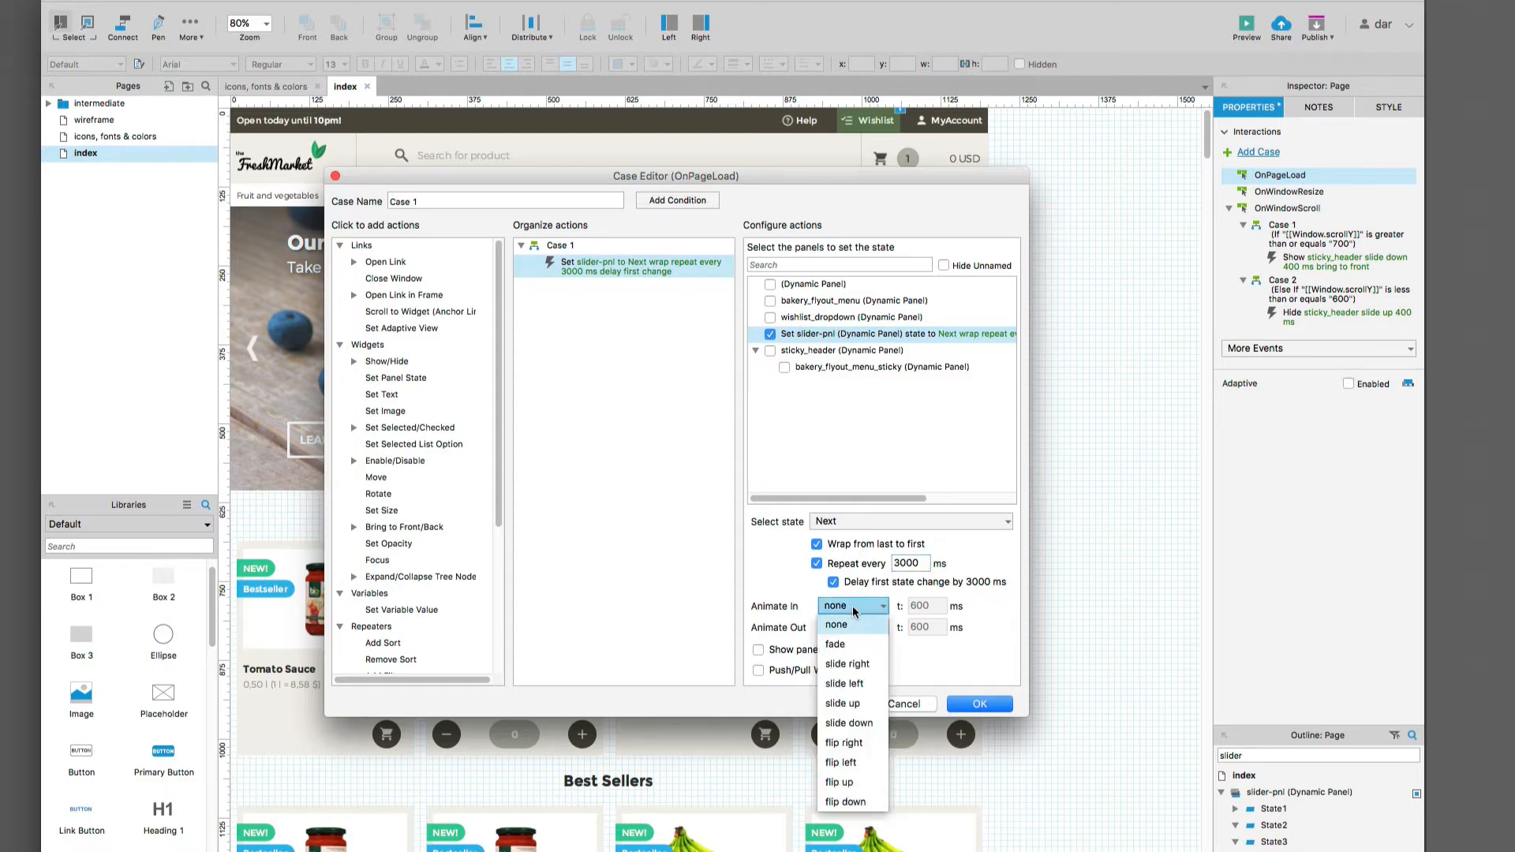
click(846, 664)
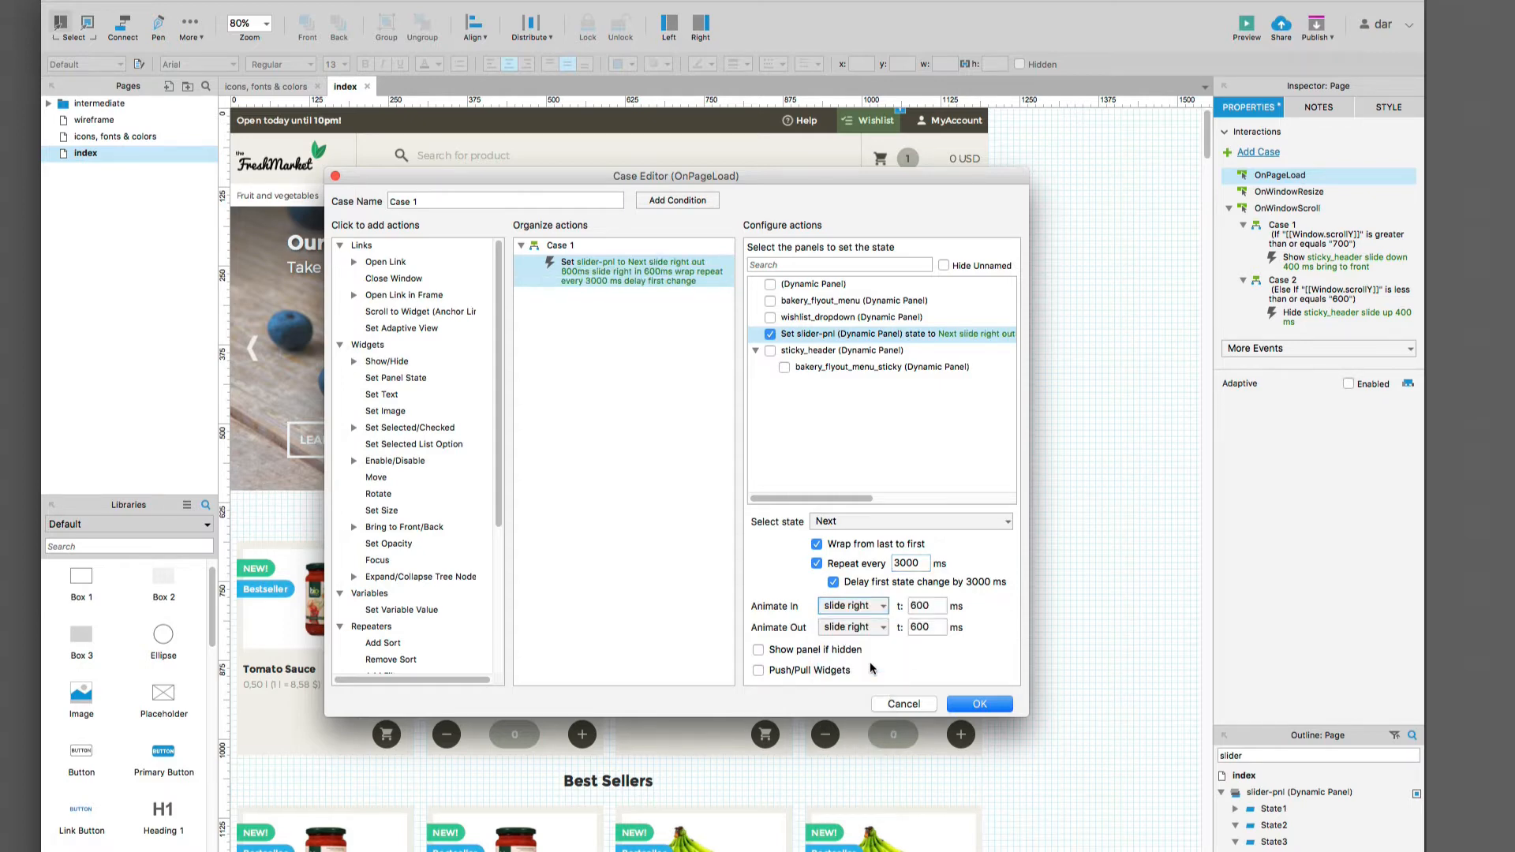
click(920, 609)
click(991, 705)
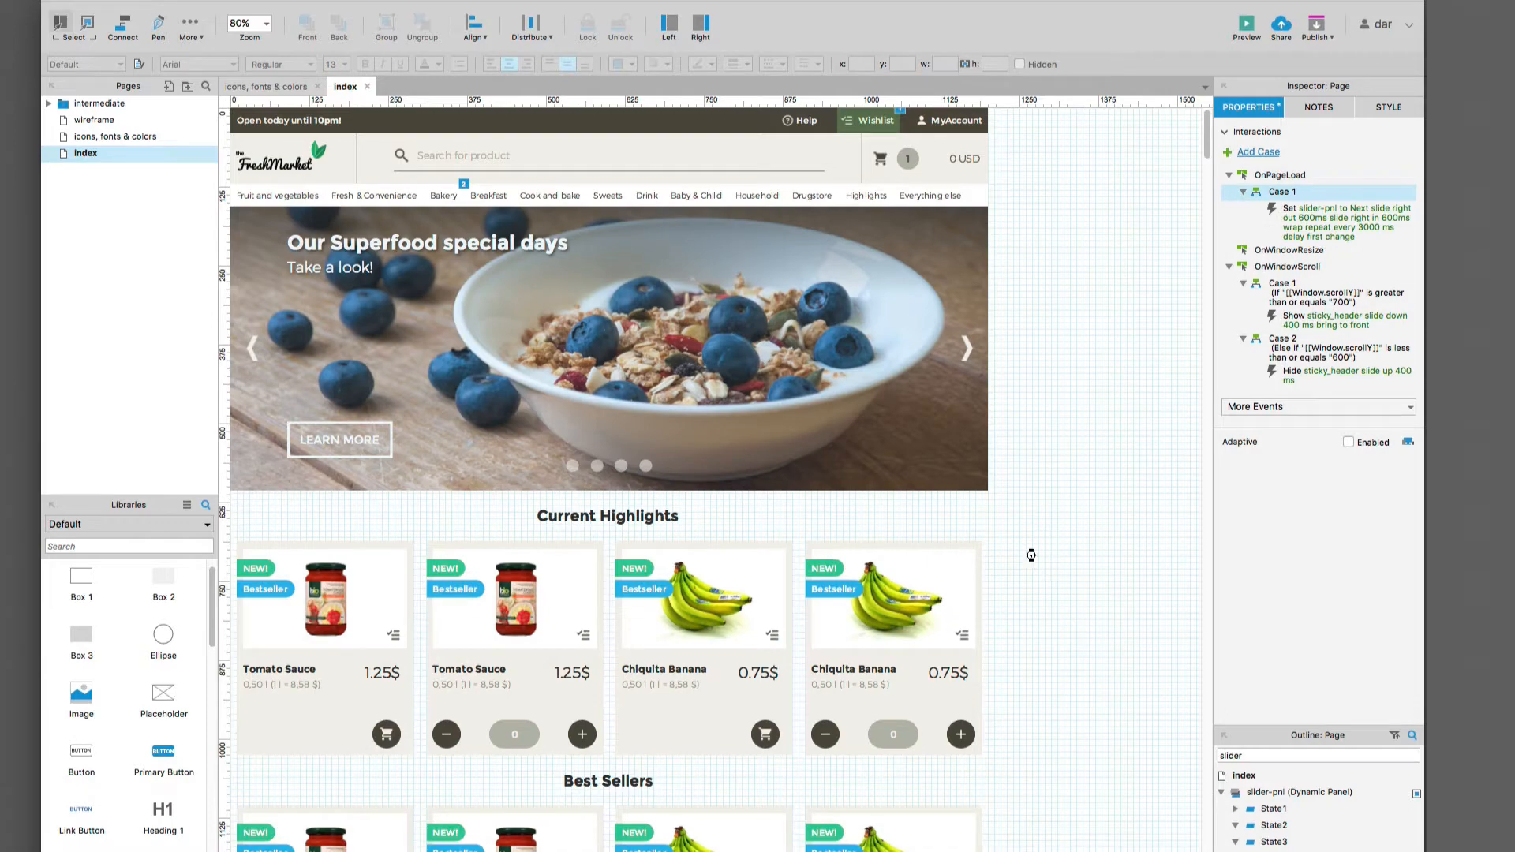
Step: Start an OnPanelStateChange case on slider-pnl with the condition that the state of slider-pnl equals State1
key(super+Tab)
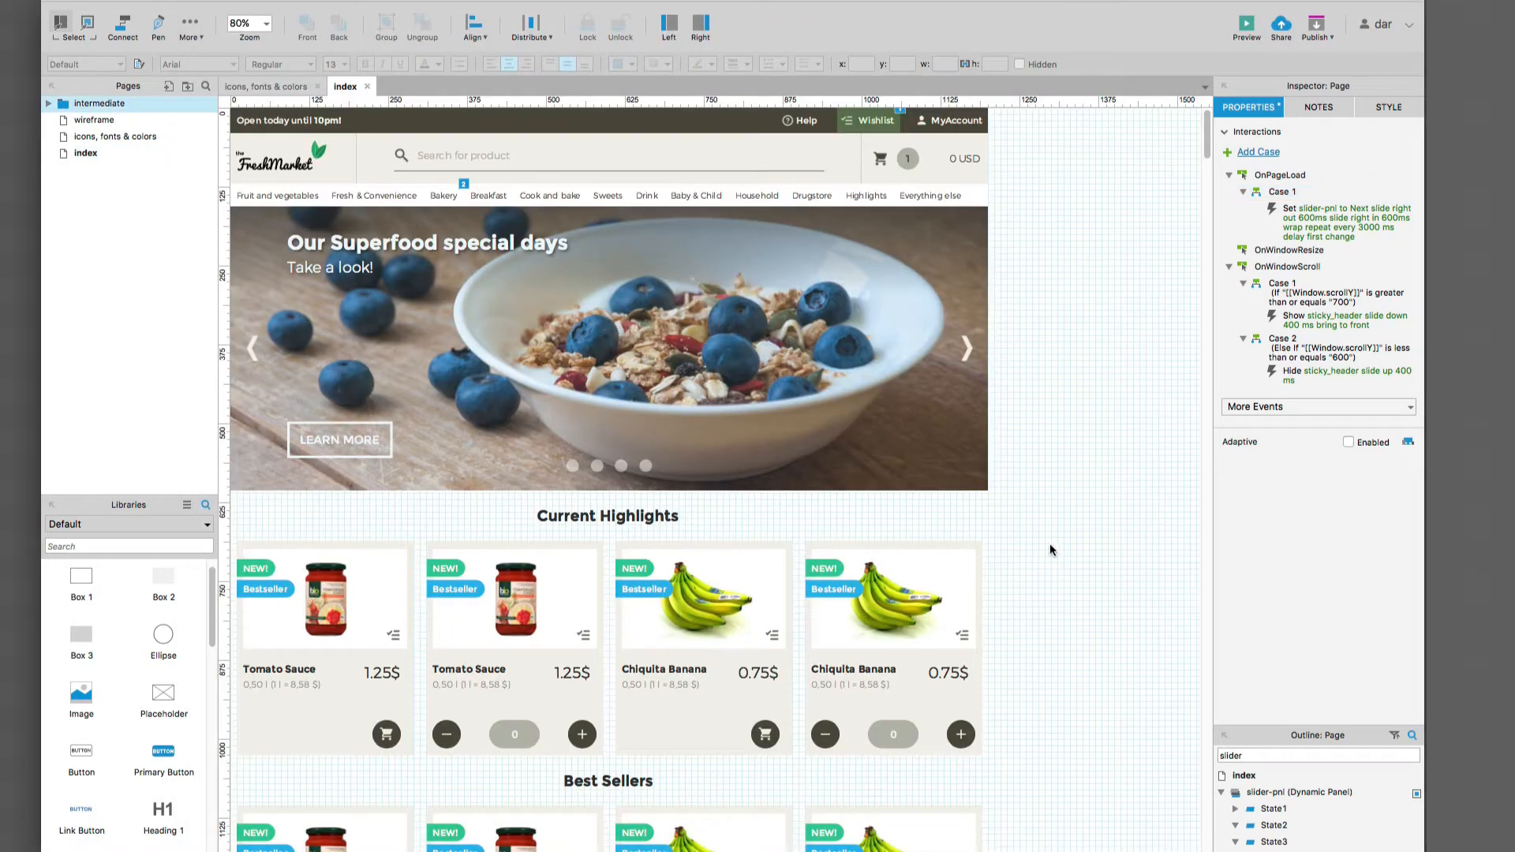
click(910, 287)
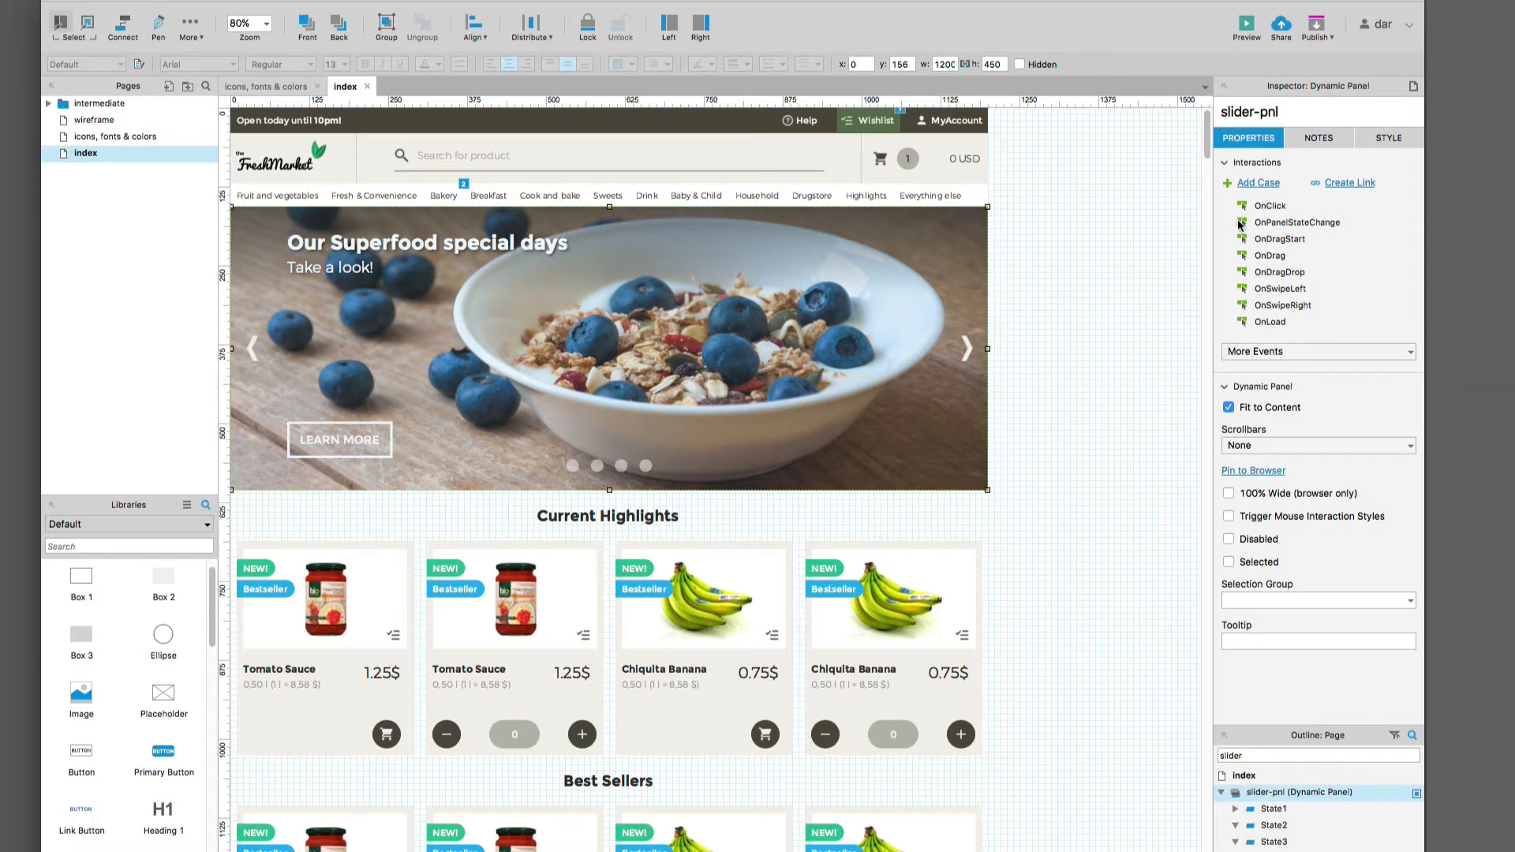
double_click(1299, 223)
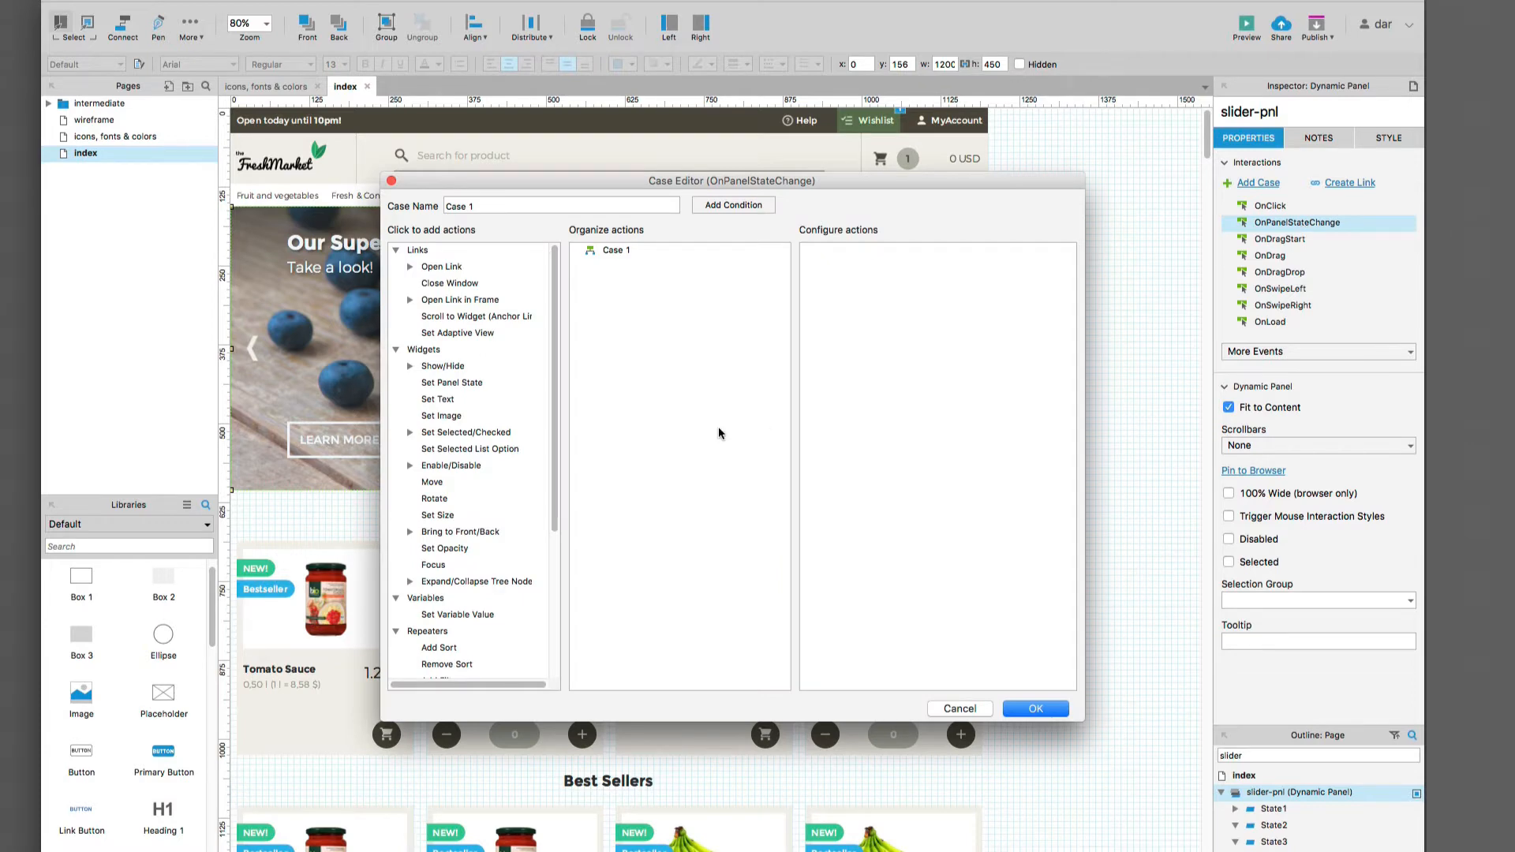
drag(639, 182, 603, 196)
click(676, 219)
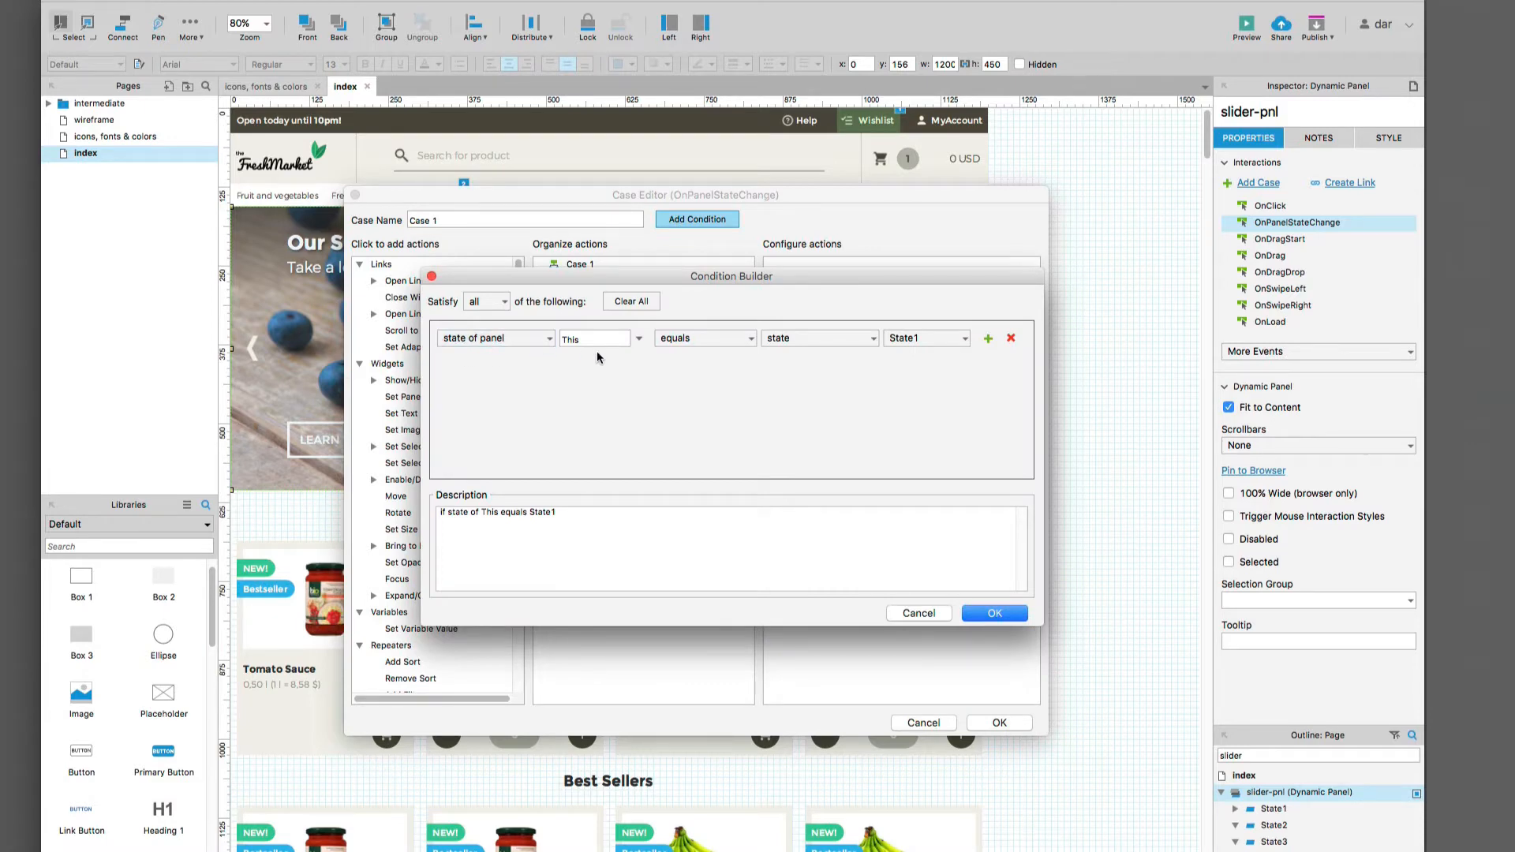
click(640, 340)
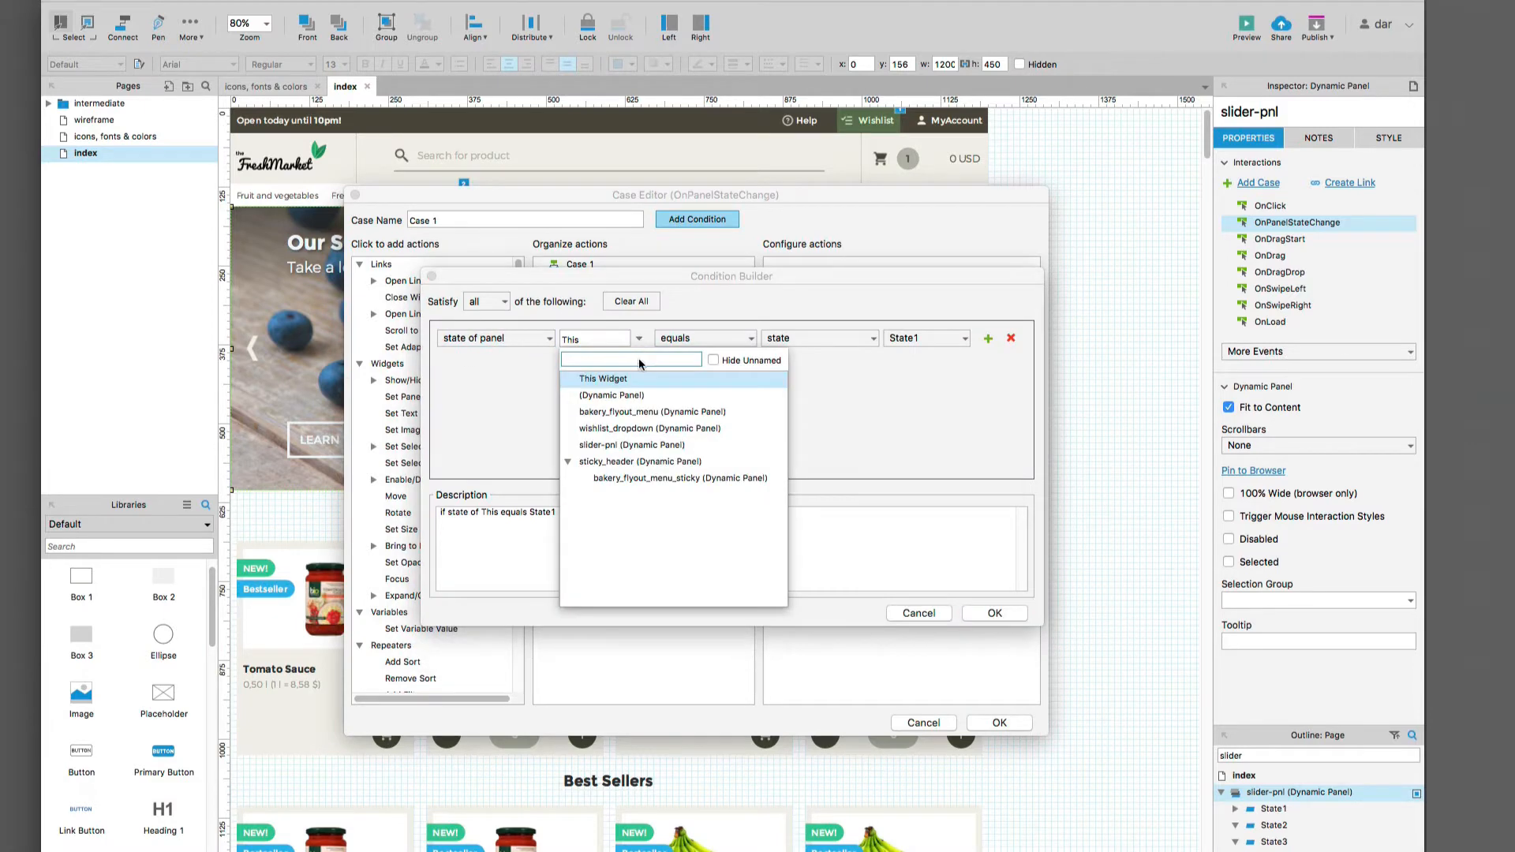
click(608, 445)
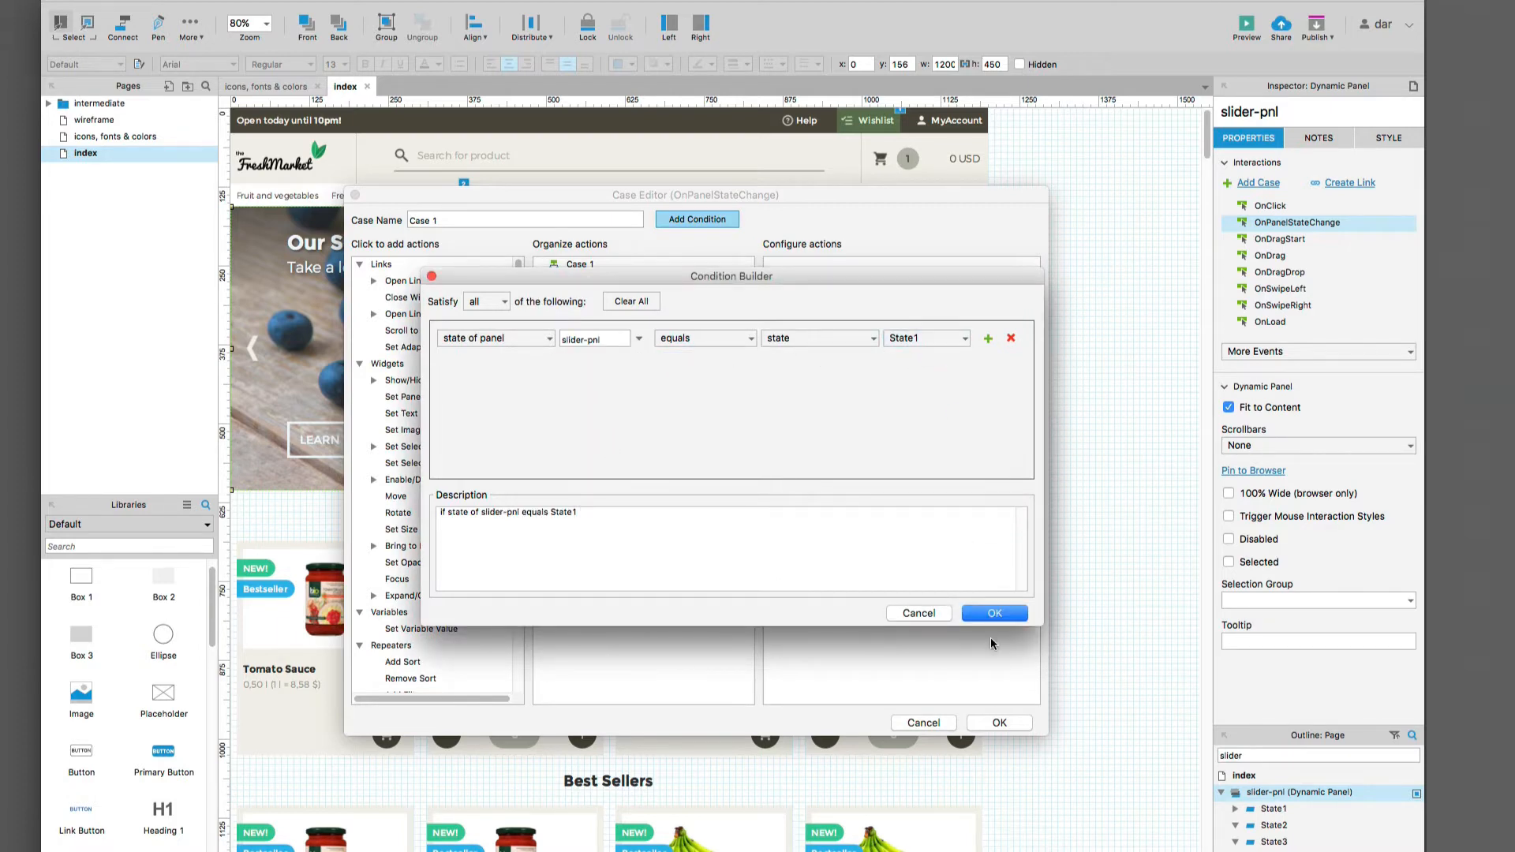
click(994, 613)
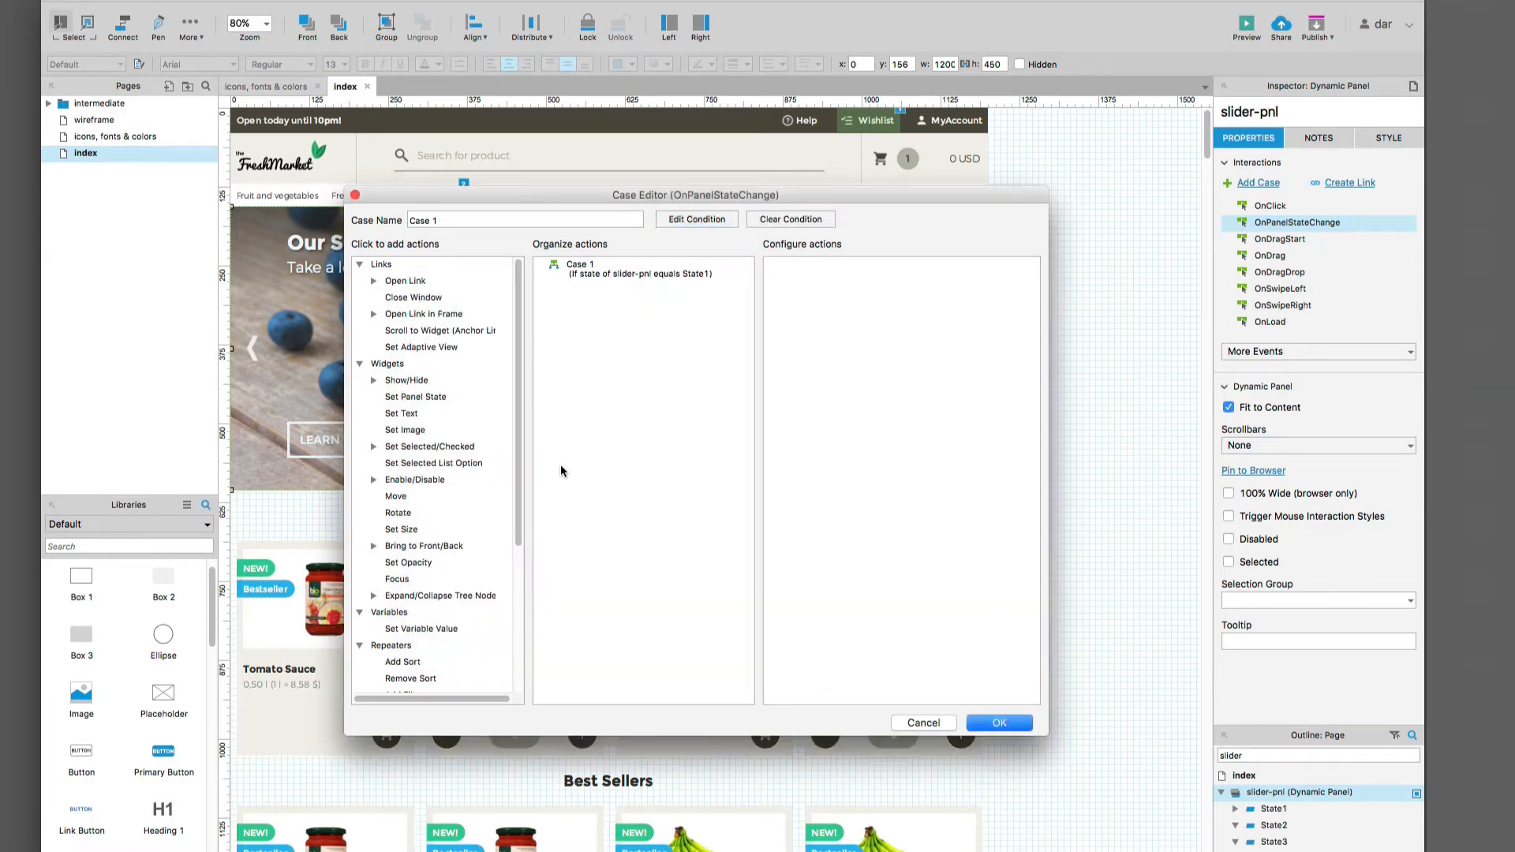
Step: Add a Set Selected action without a target widget to the State1 case and save the case
click(425, 448)
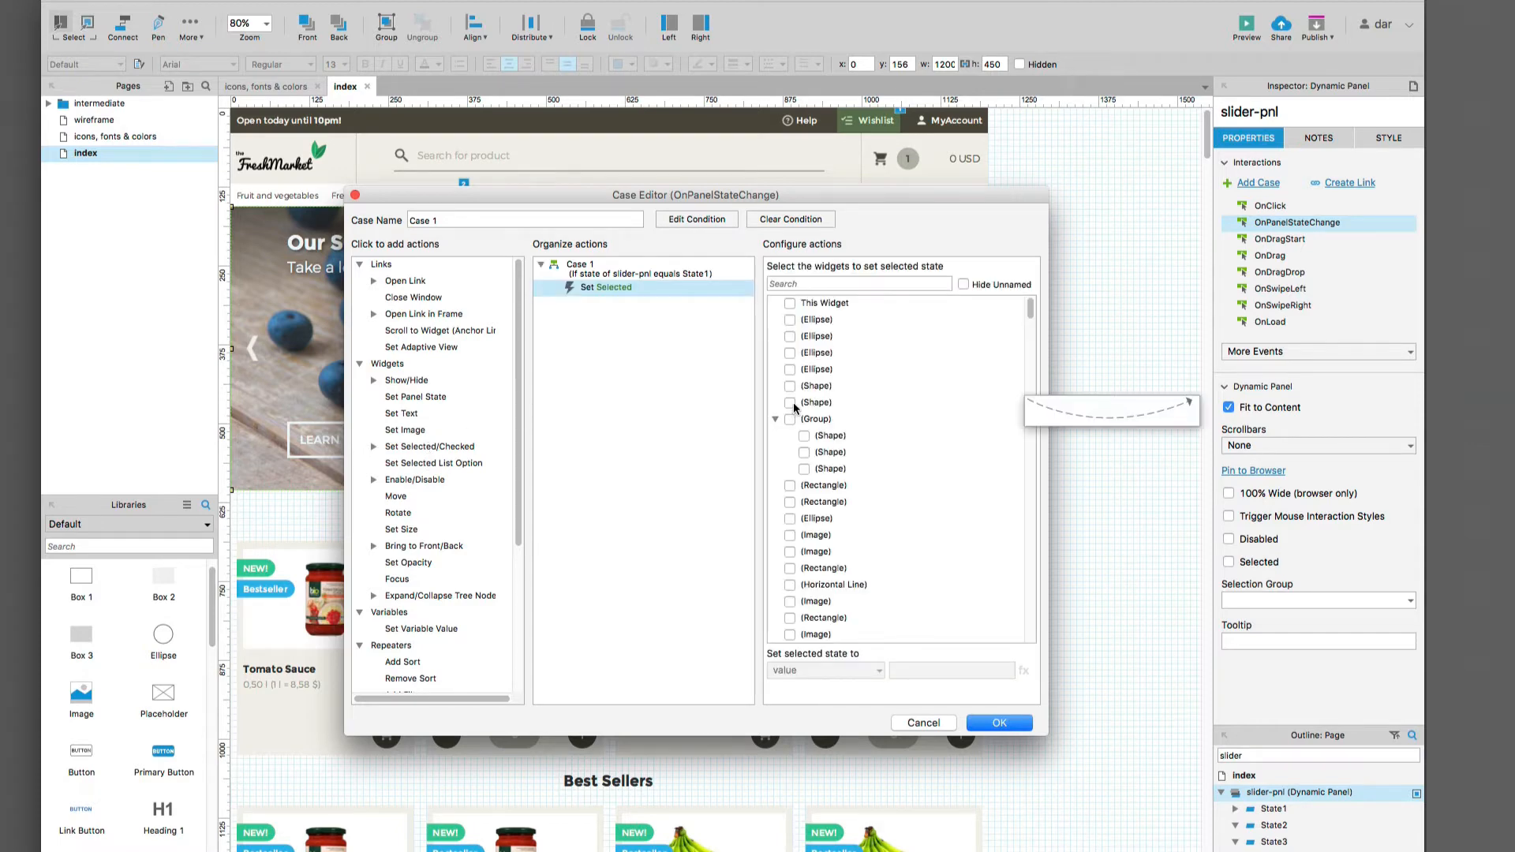
scroll(793, 401, down, 1)
scroll(793, 401, up, 1)
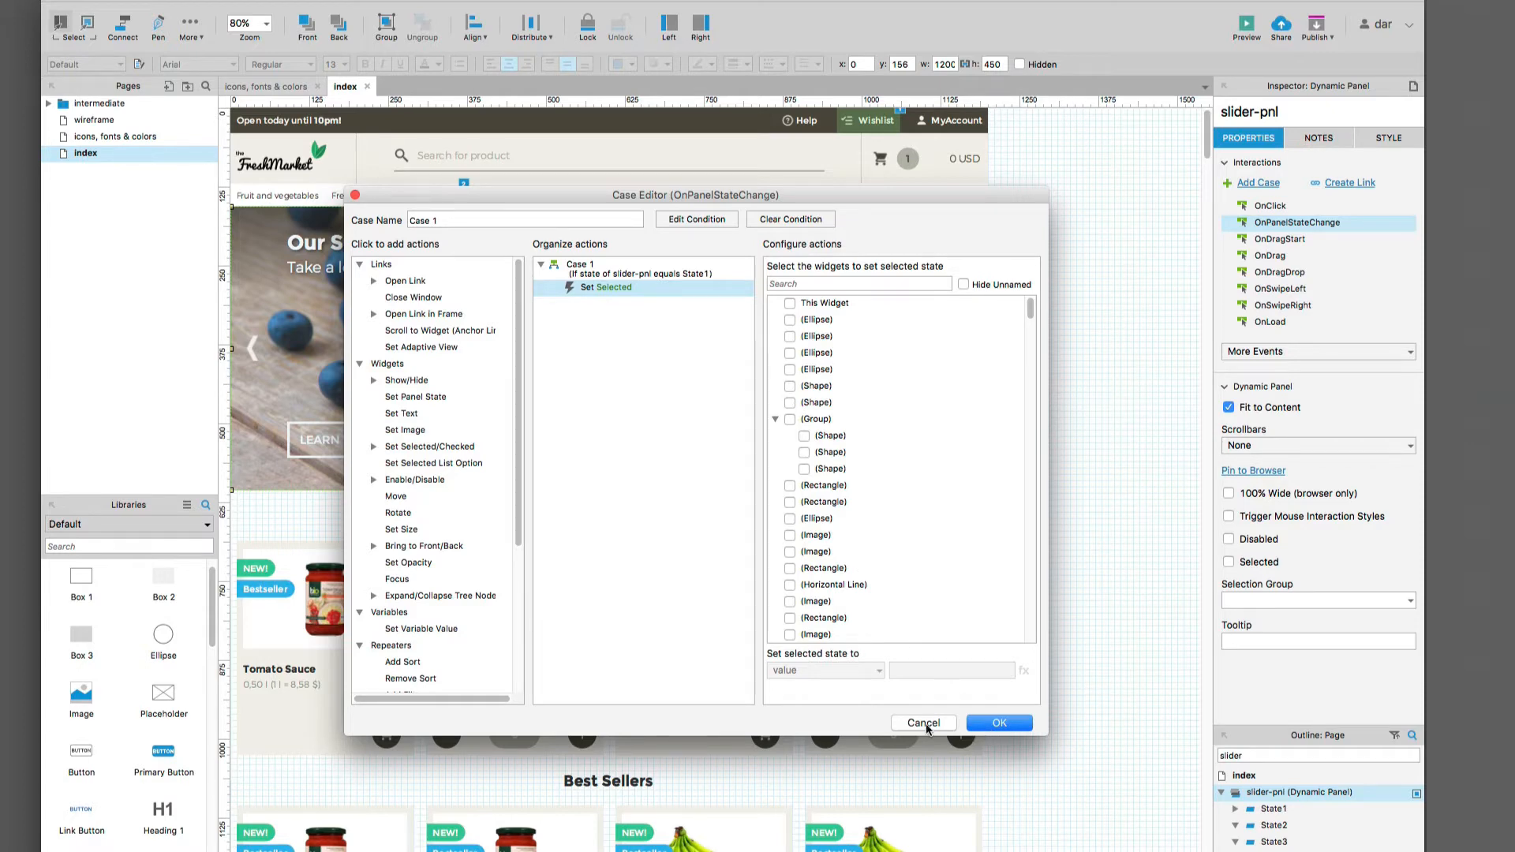
click(999, 724)
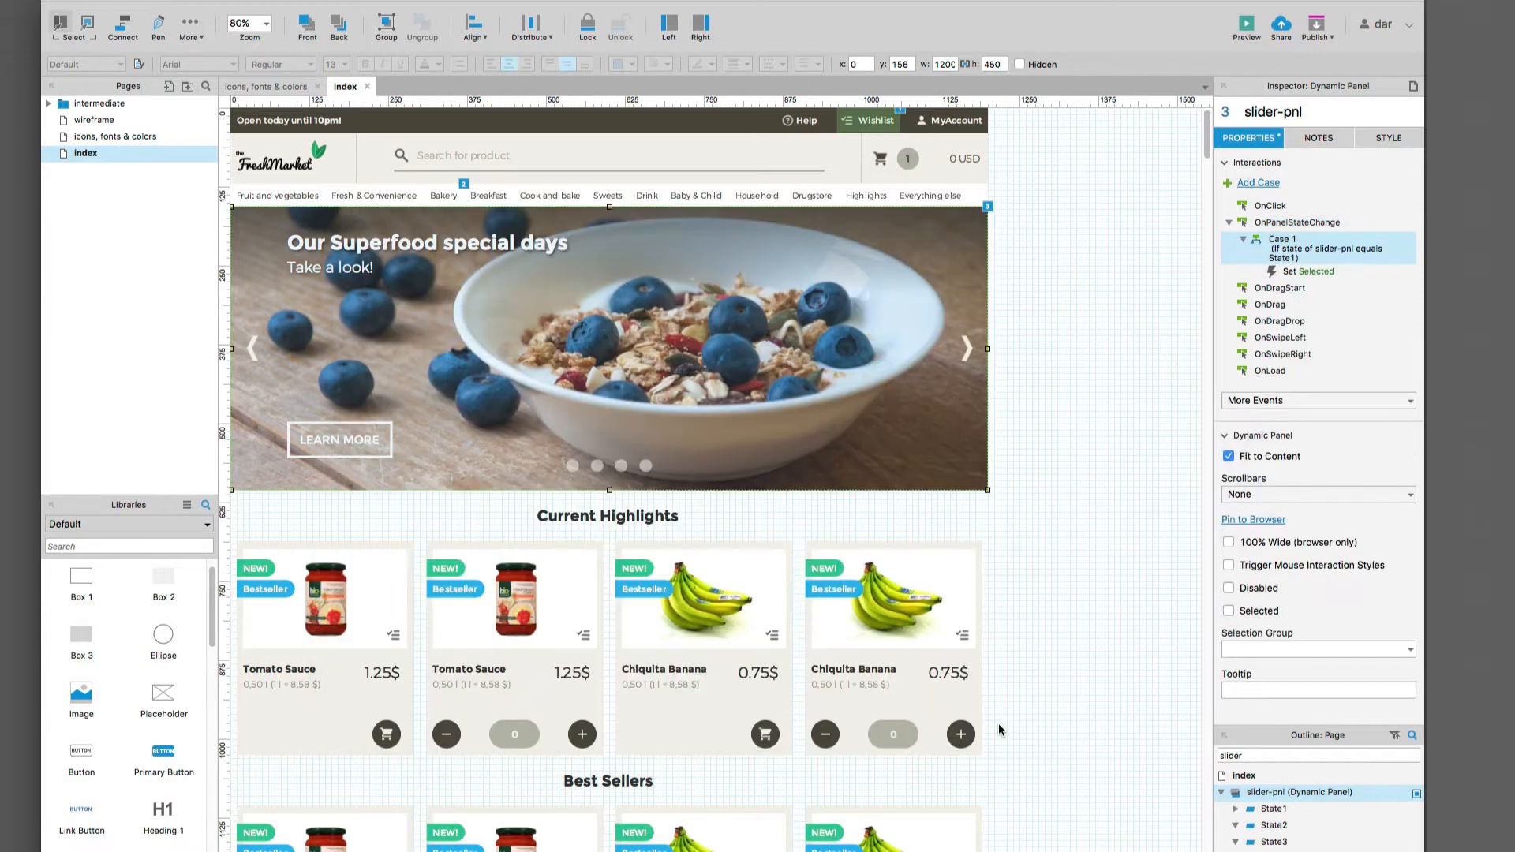
Step: Name the first slider indicator circle index1 and the second one index2
click(573, 466)
click(1224, 113)
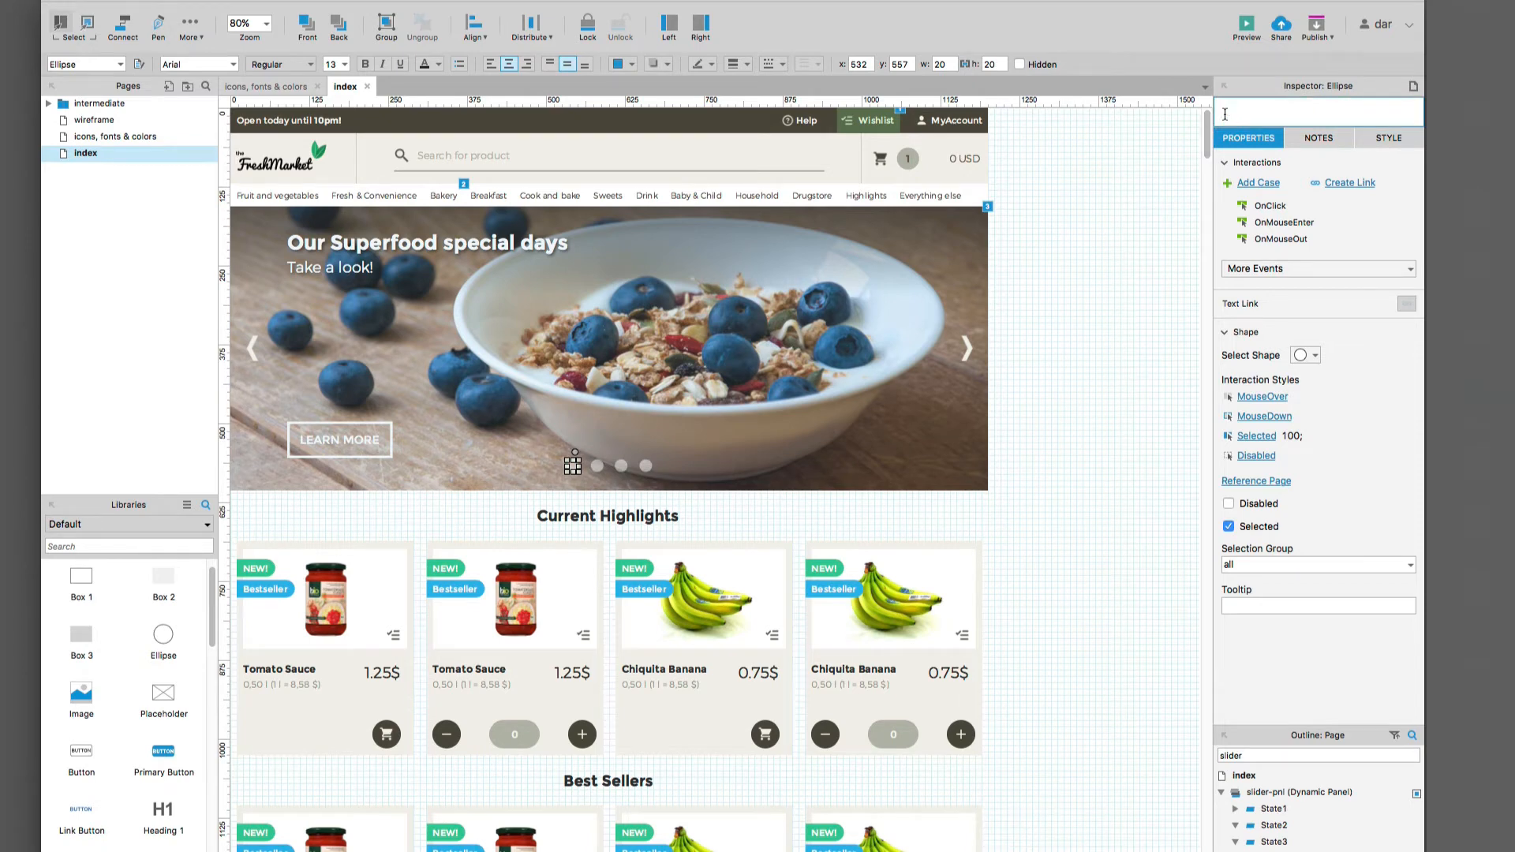
text(index2)
key(super+a)
key(super+c)
click(598, 466)
click(1223, 111)
key(super+v)
key(BackSpace)
text(2)
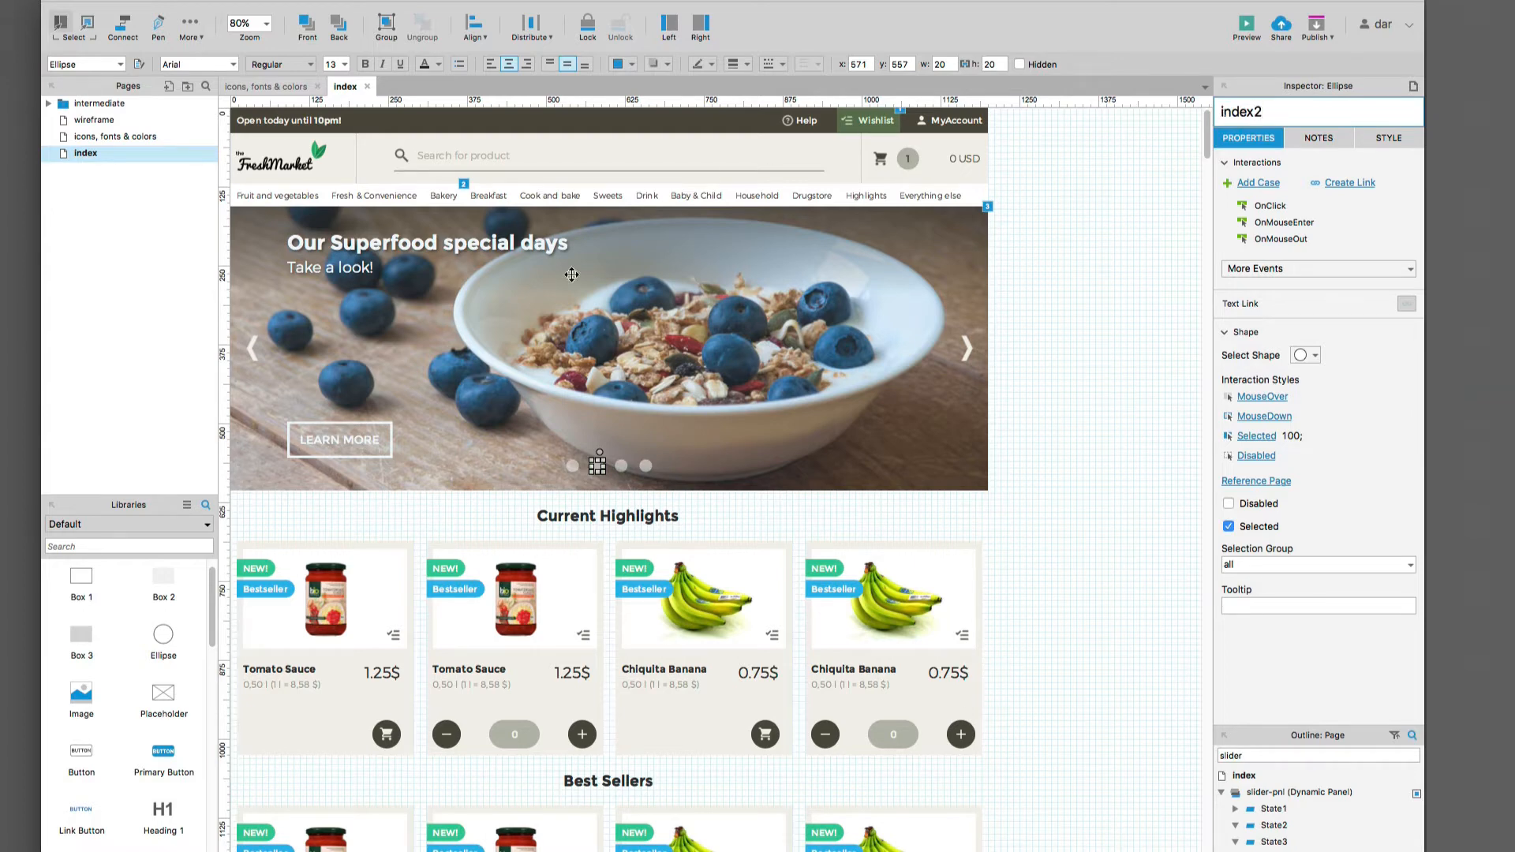
Step: Name the third slider indicator circle index3 and the fourth one index4
click(629, 469)
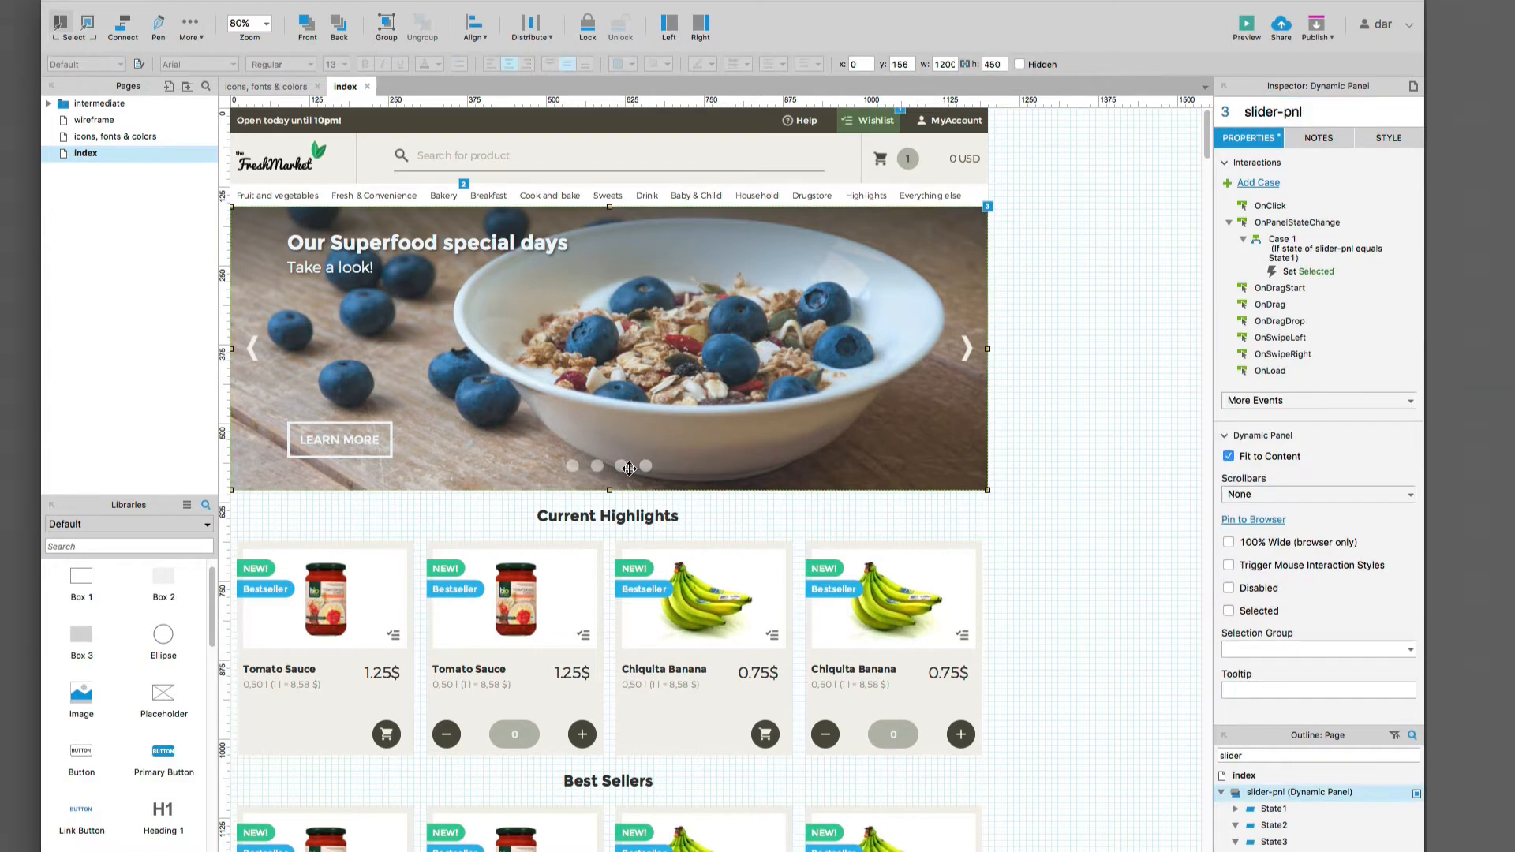
click(627, 467)
click(1270, 104)
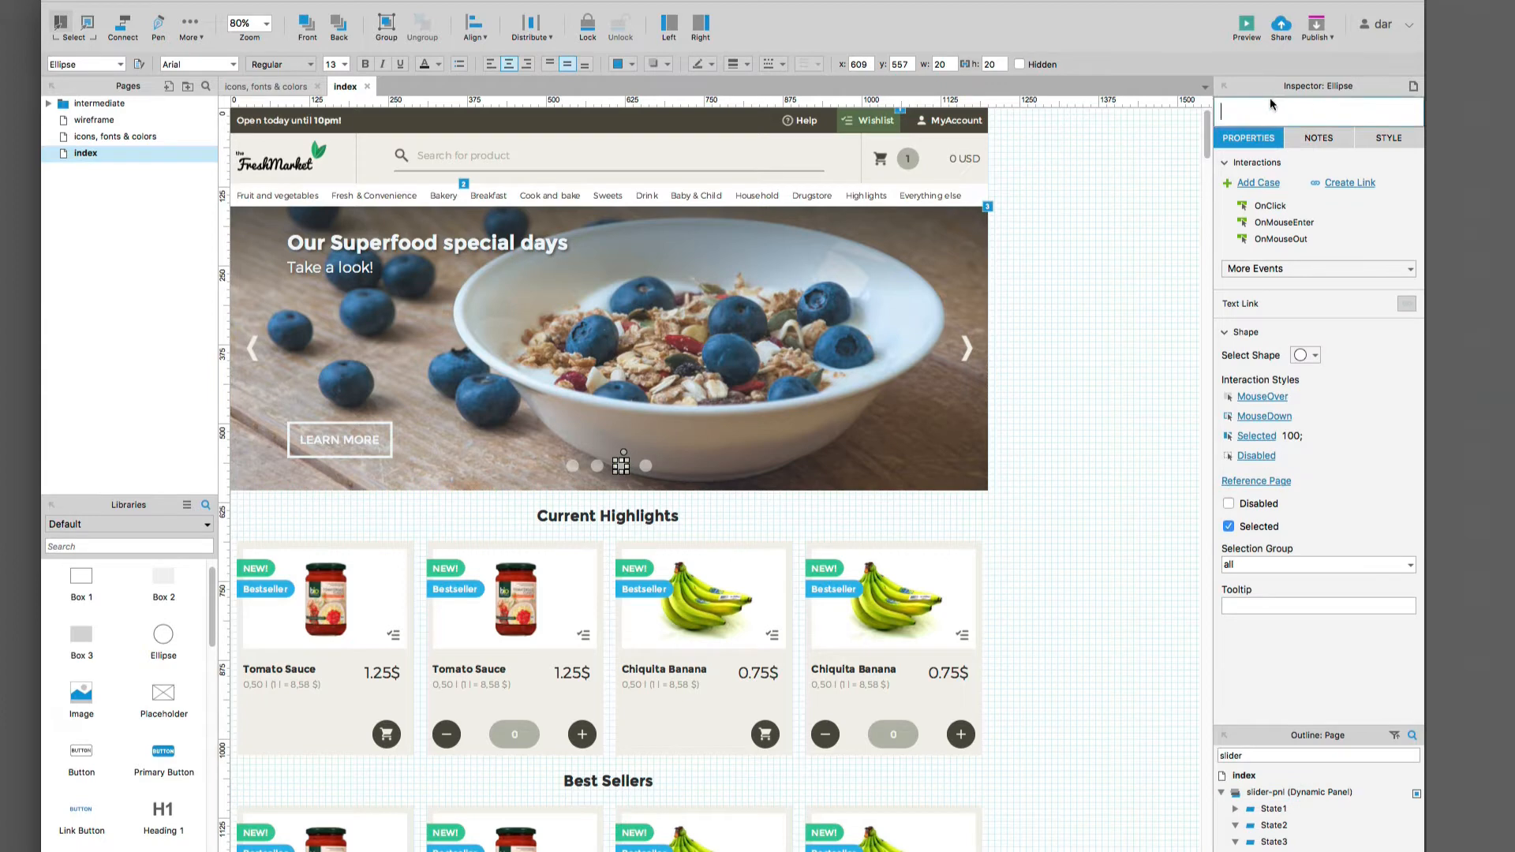
key(super+v)
key(BackSpace)
text(3)
click(646, 466)
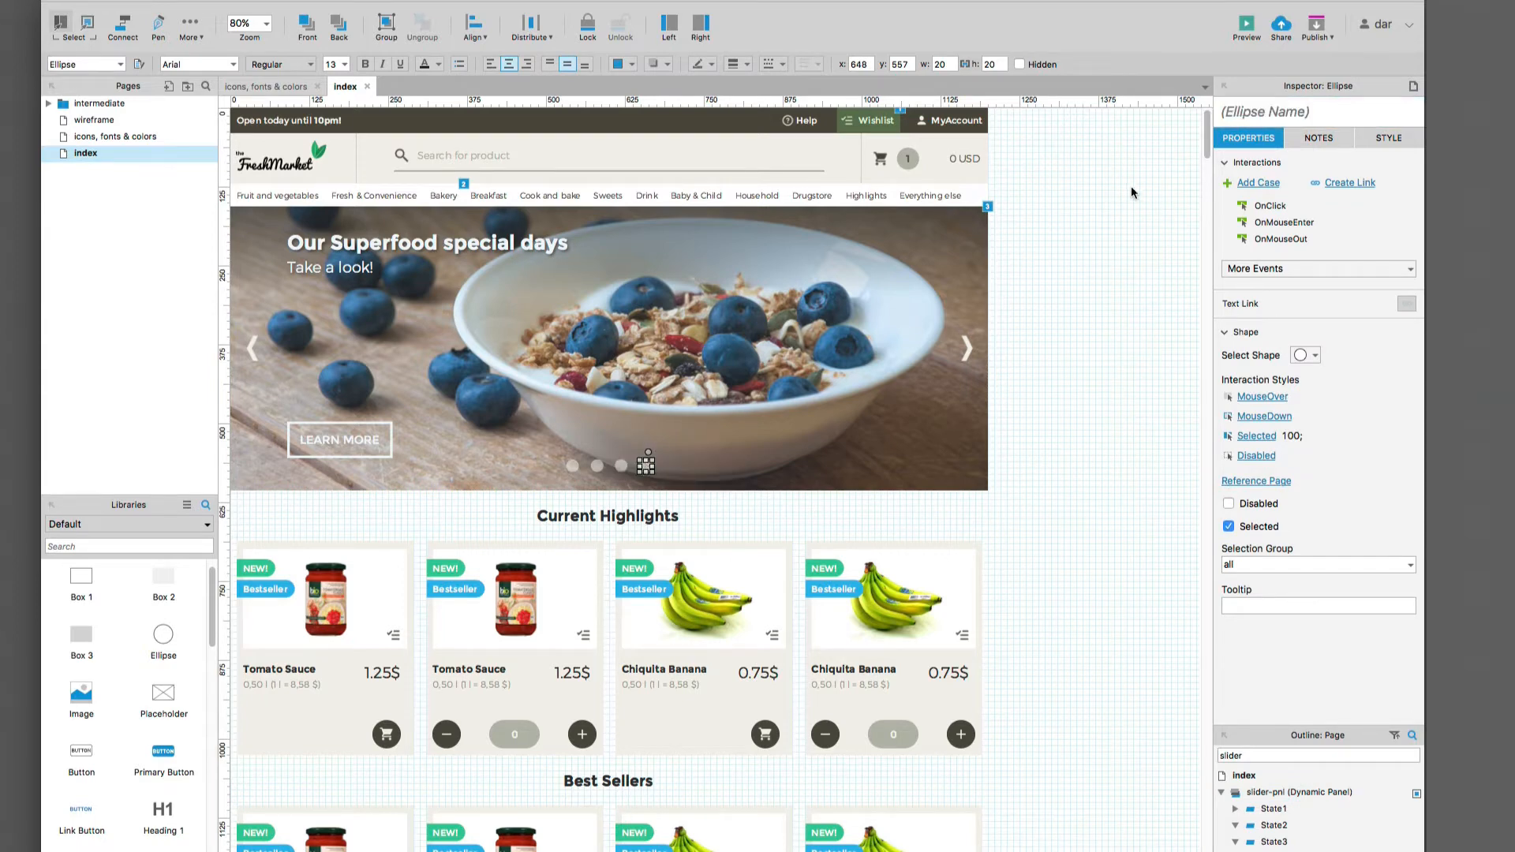
click(1228, 117)
key(super+v)
key(BackSpace)
text(4)
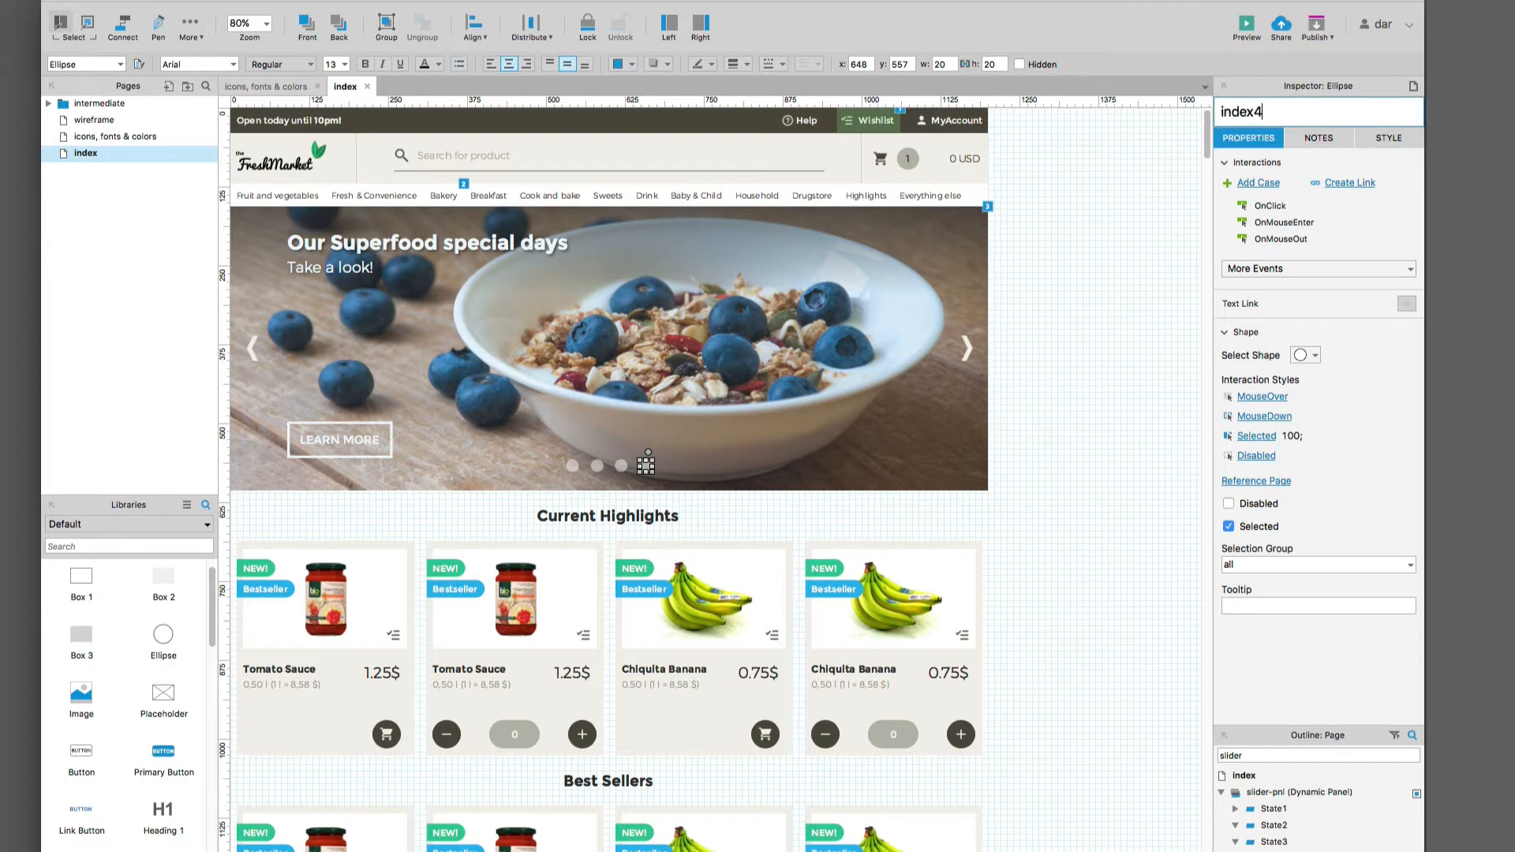
click(1078, 409)
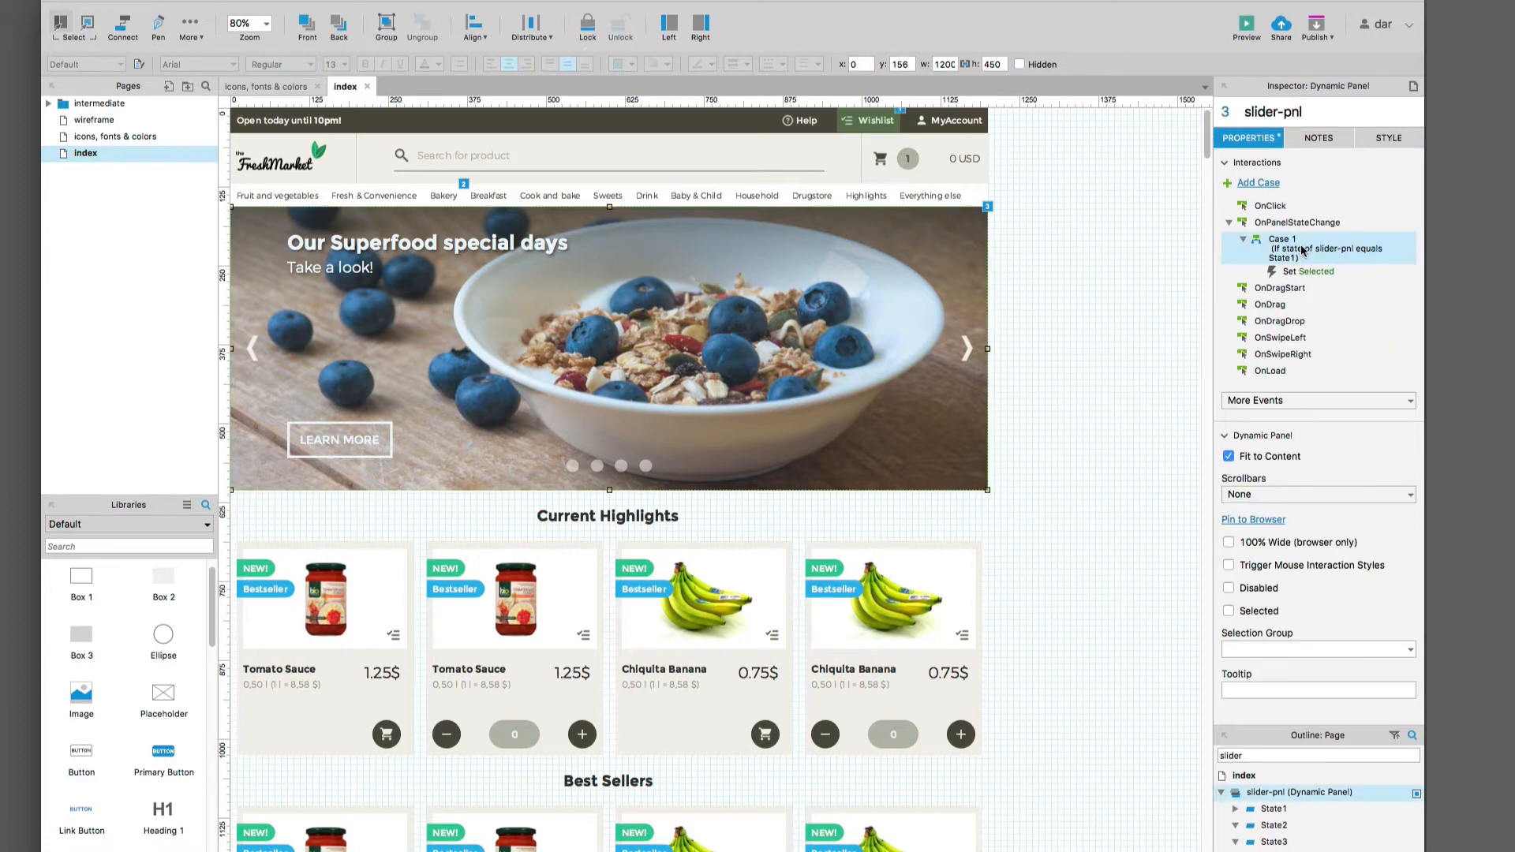
Step: Edit slider-pnl's State1 case so Set Selected sets index1 to true, and save it
double_click(1301, 248)
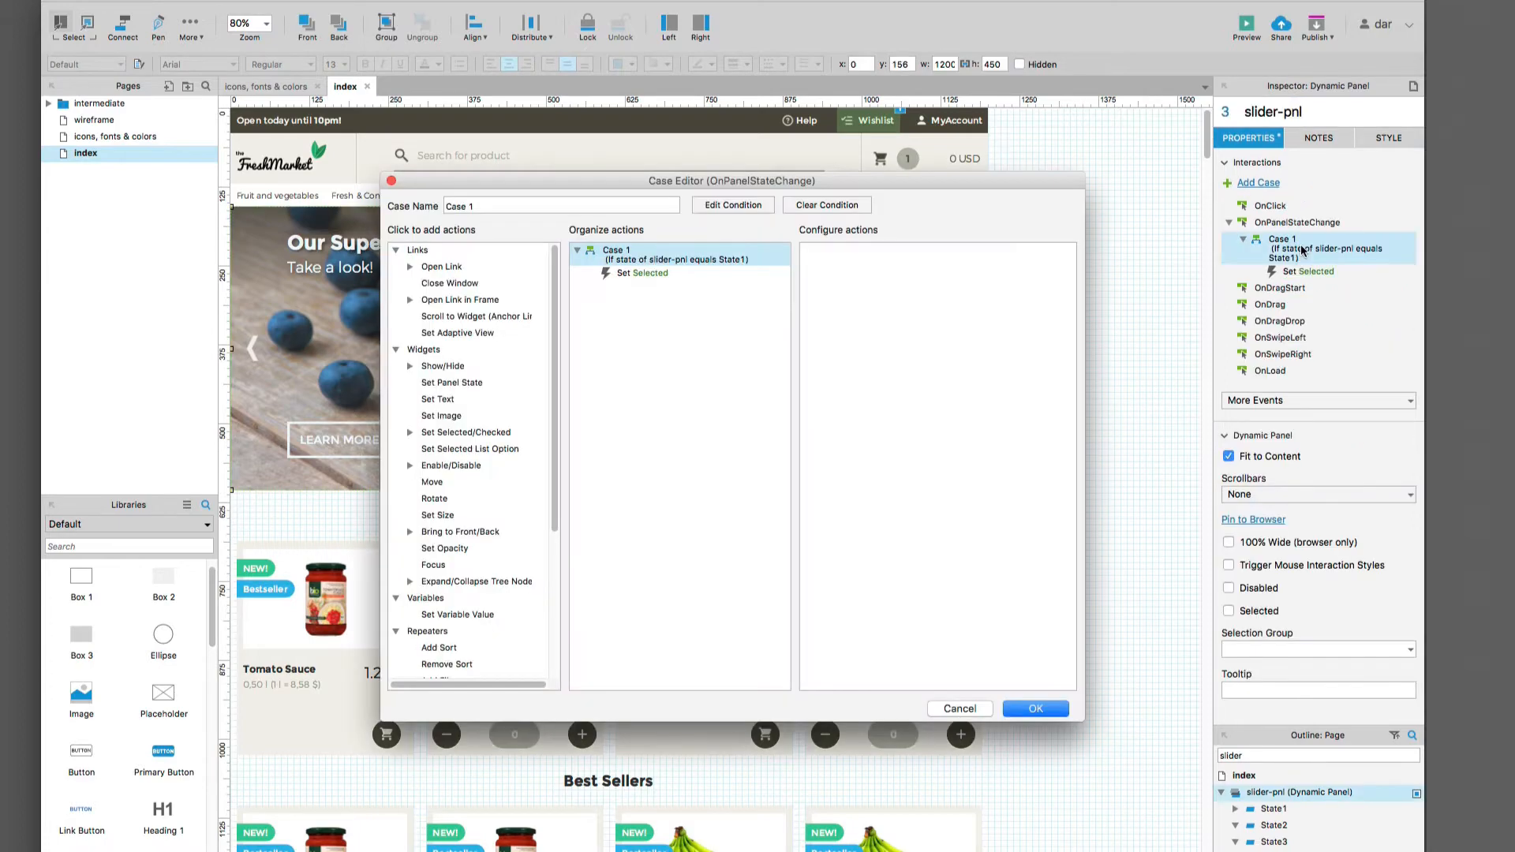
click(623, 277)
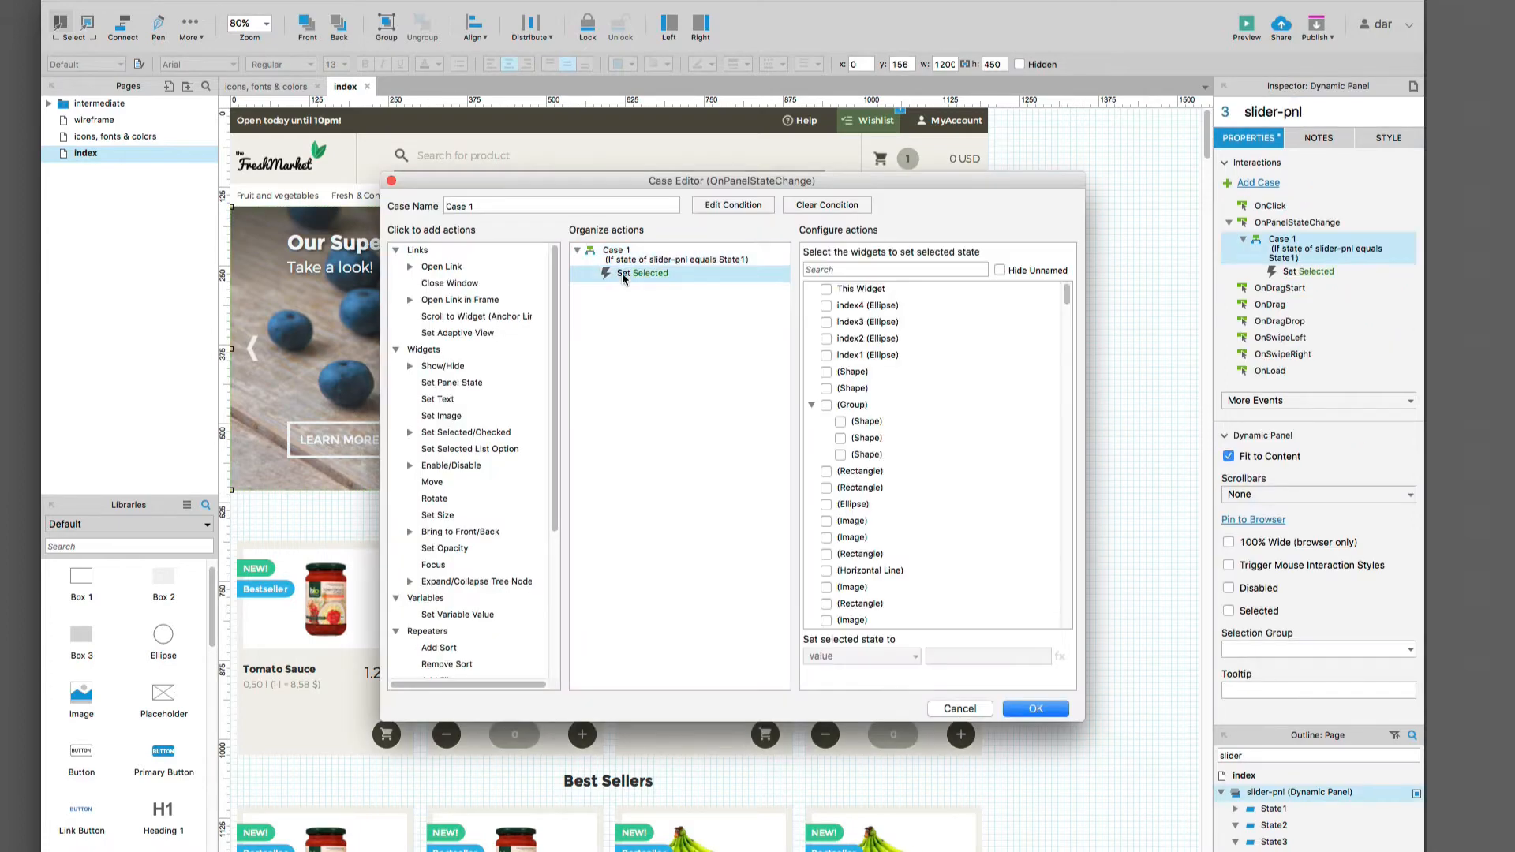
click(827, 356)
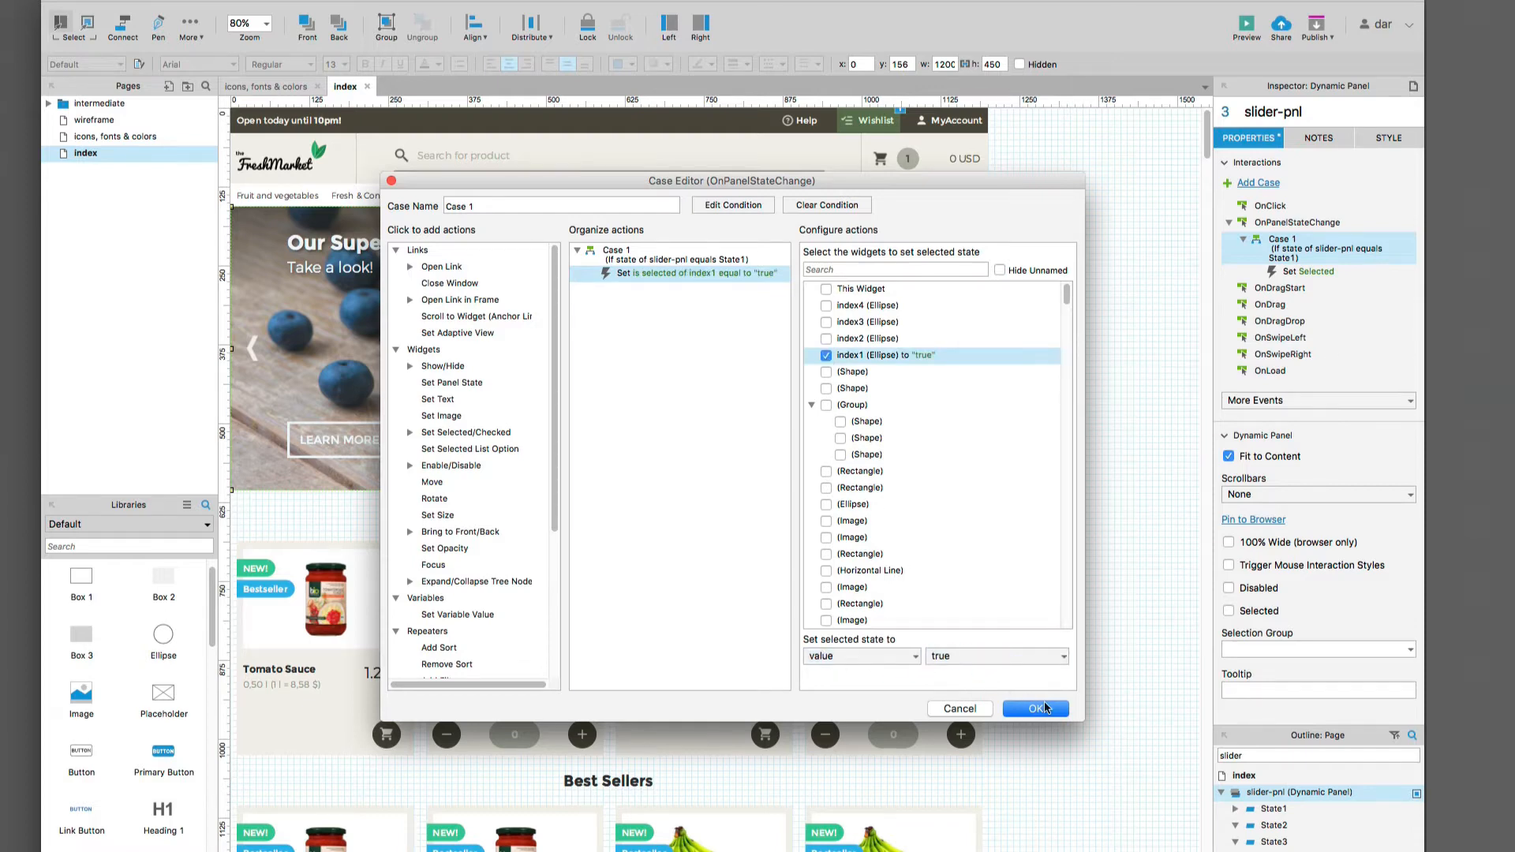
click(1044, 708)
Step: Add a second OnPanelStateChange case to slider-pnl that sets index2 selected to true when the state of This equals State2
click(1258, 184)
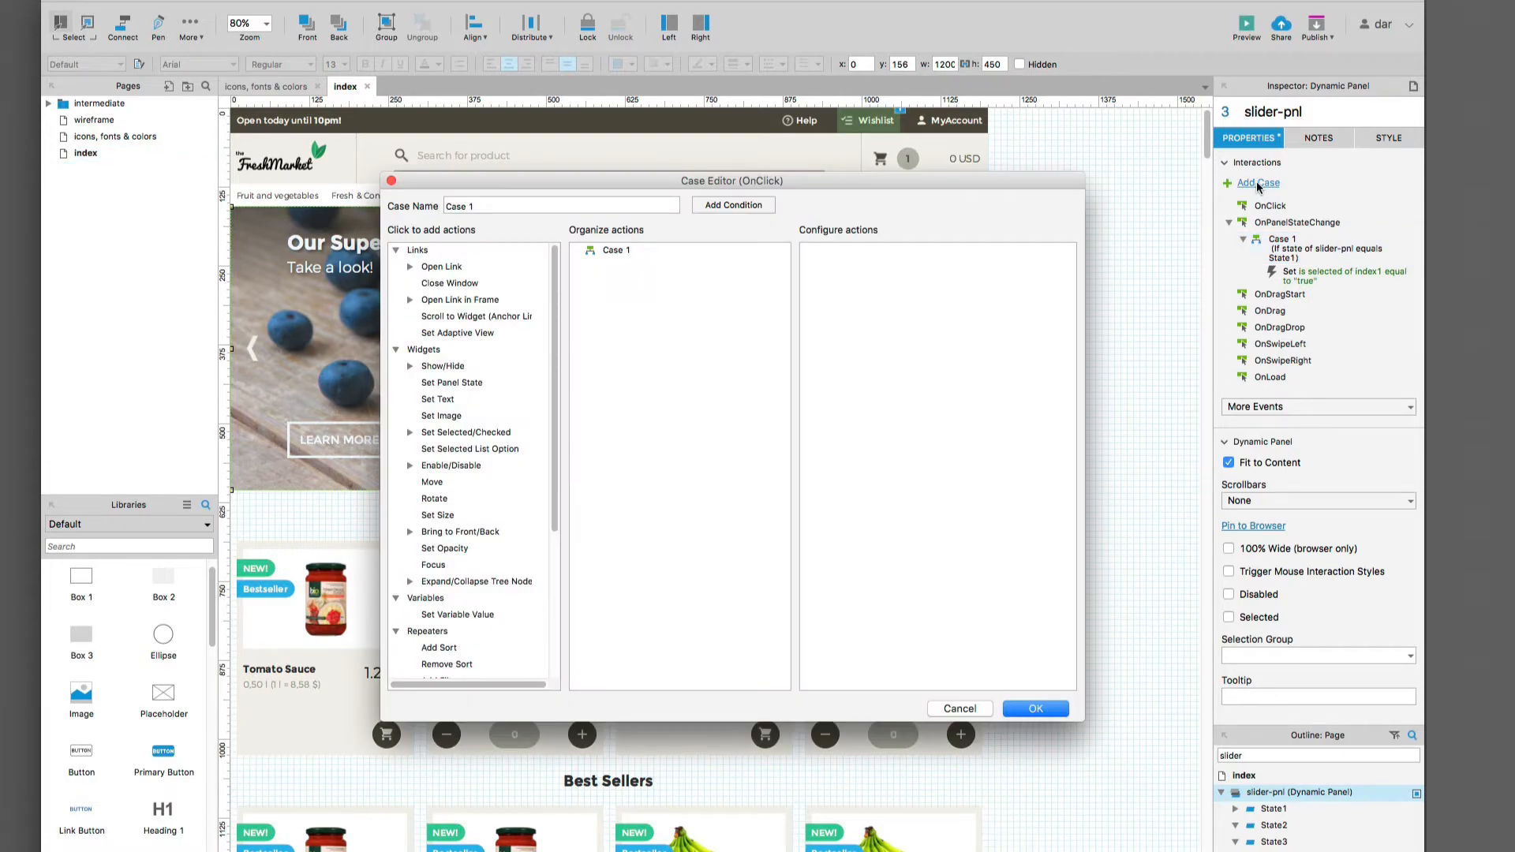
click(960, 709)
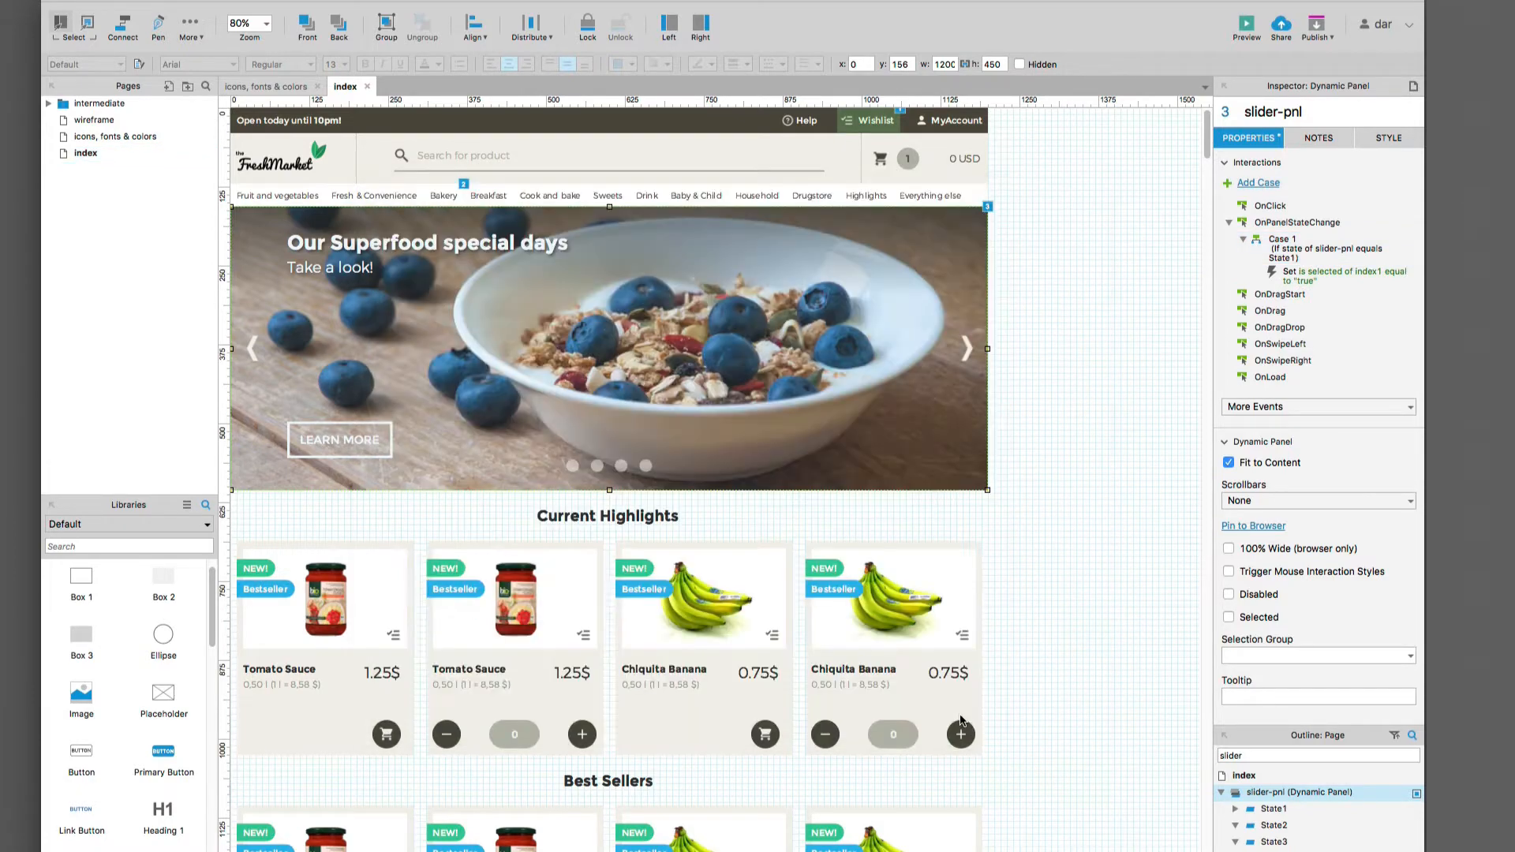
click(1319, 248)
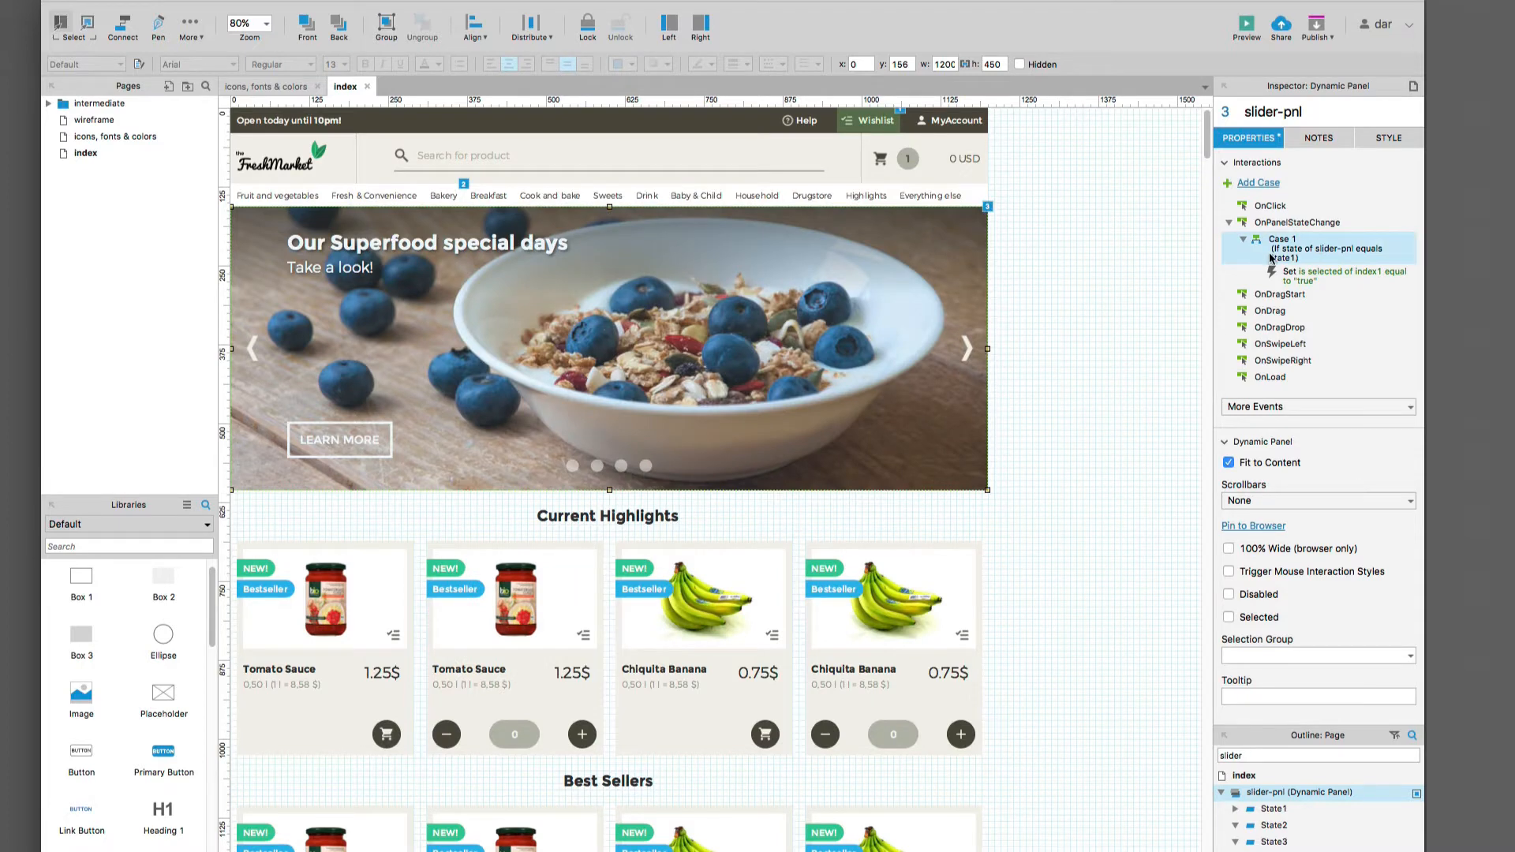
click(1257, 184)
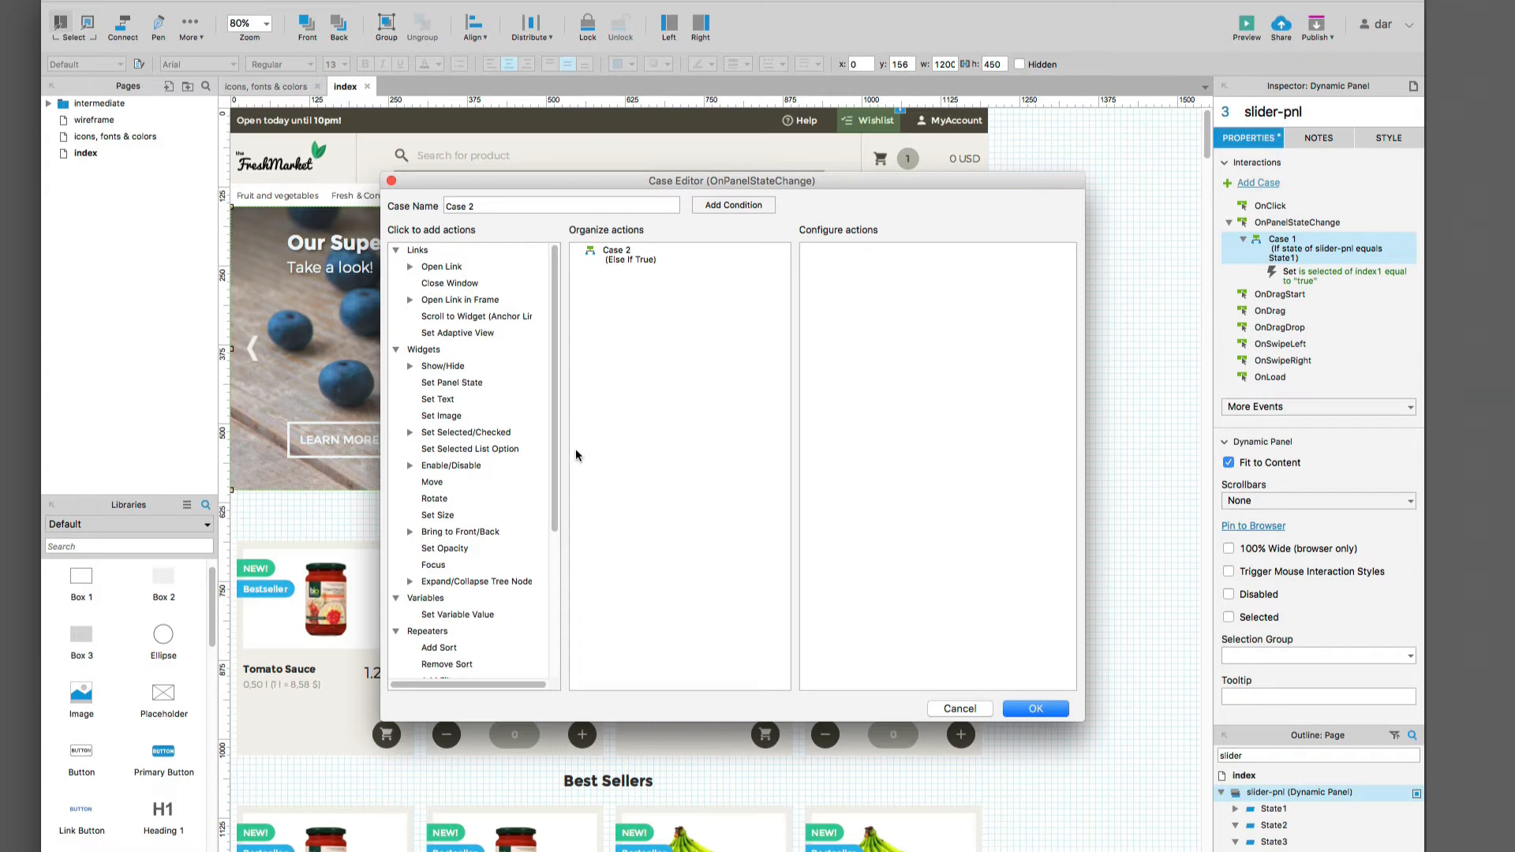
click(705, 206)
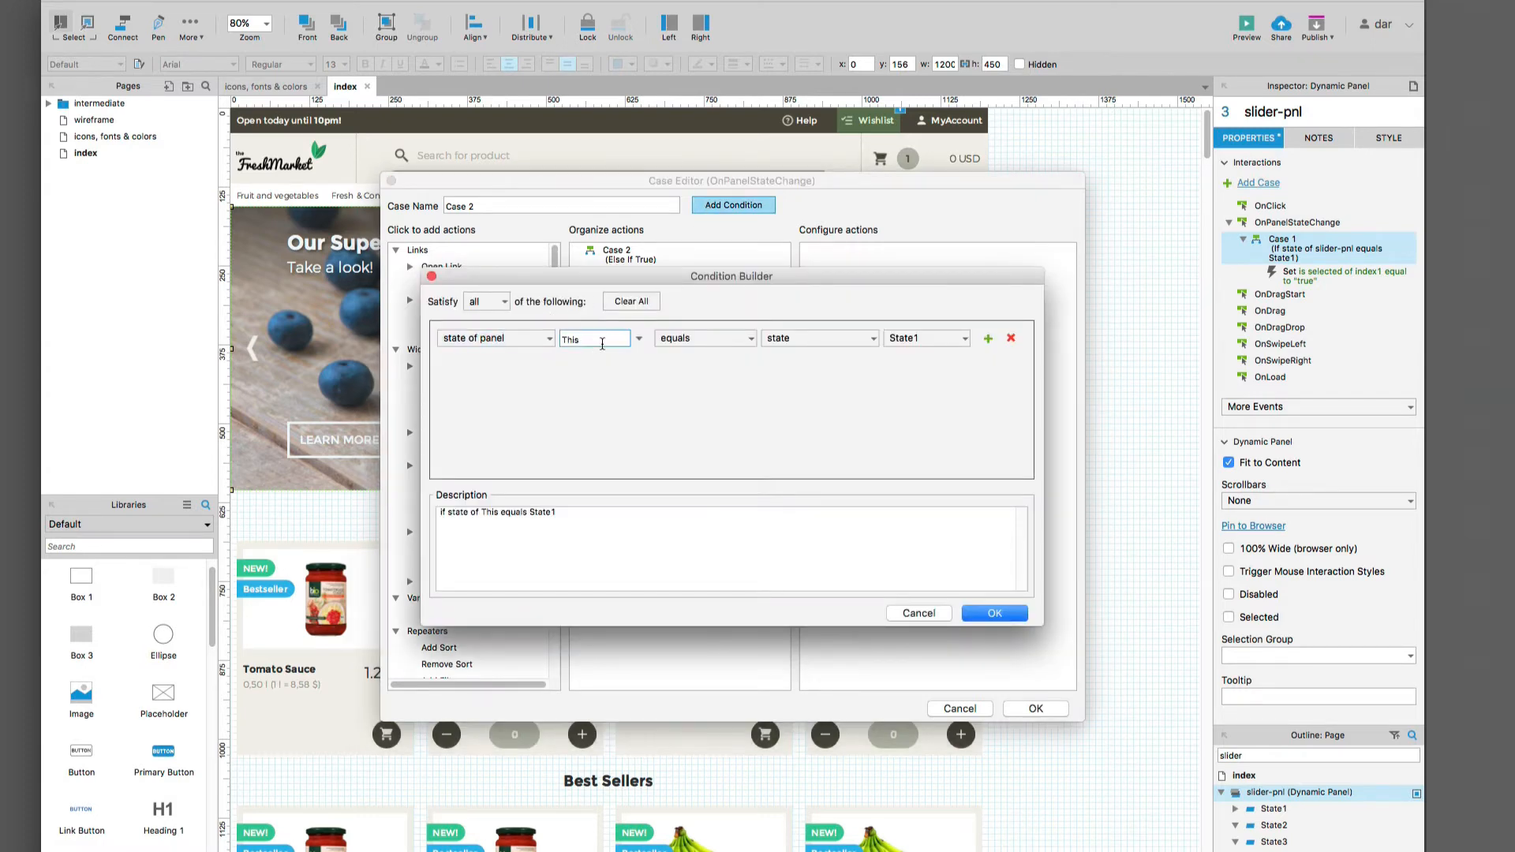
click(900, 339)
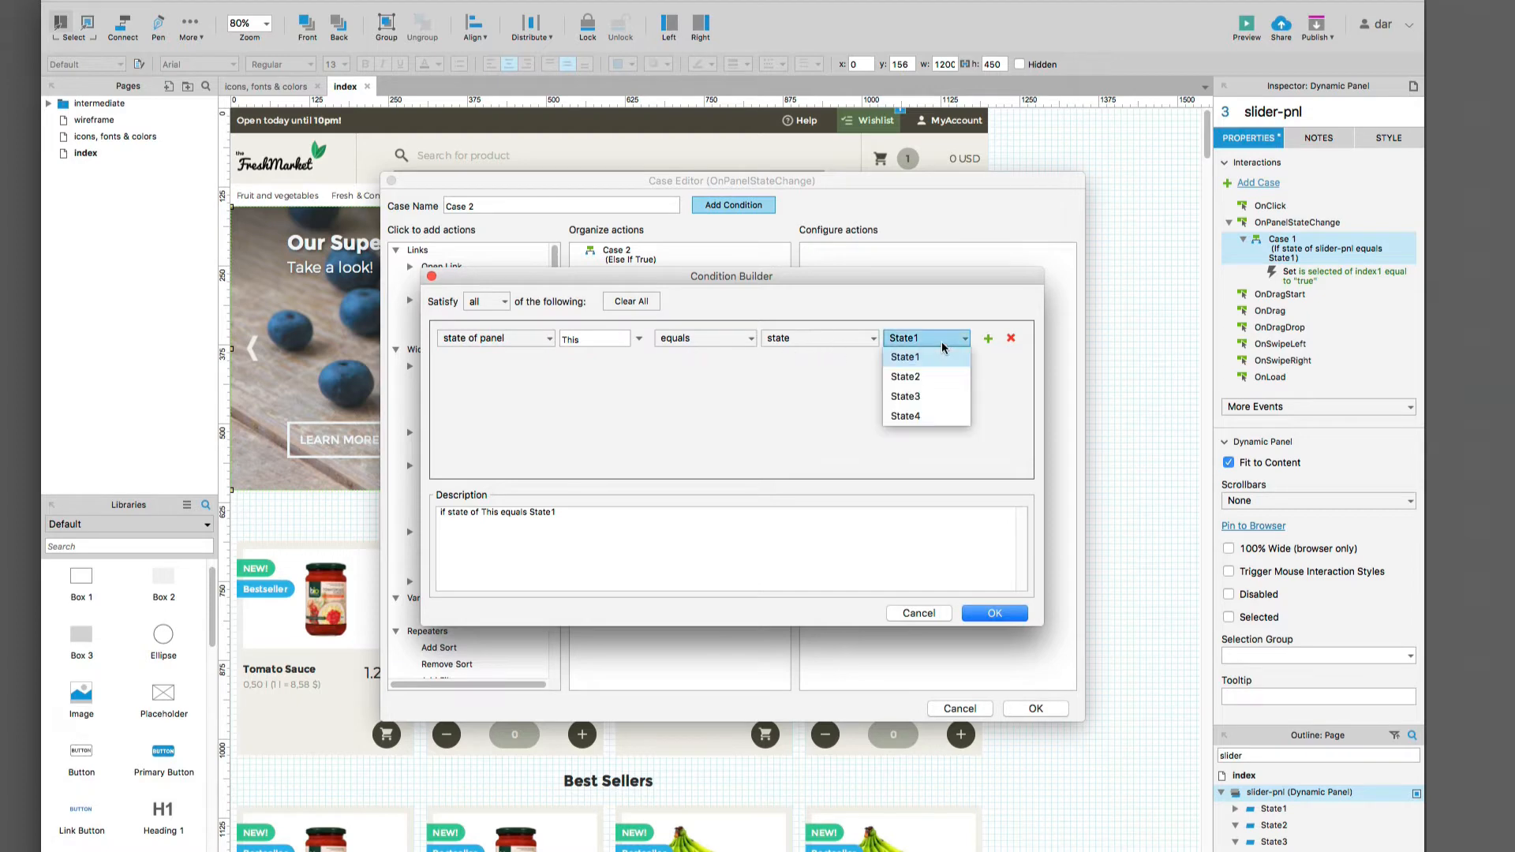
click(940, 371)
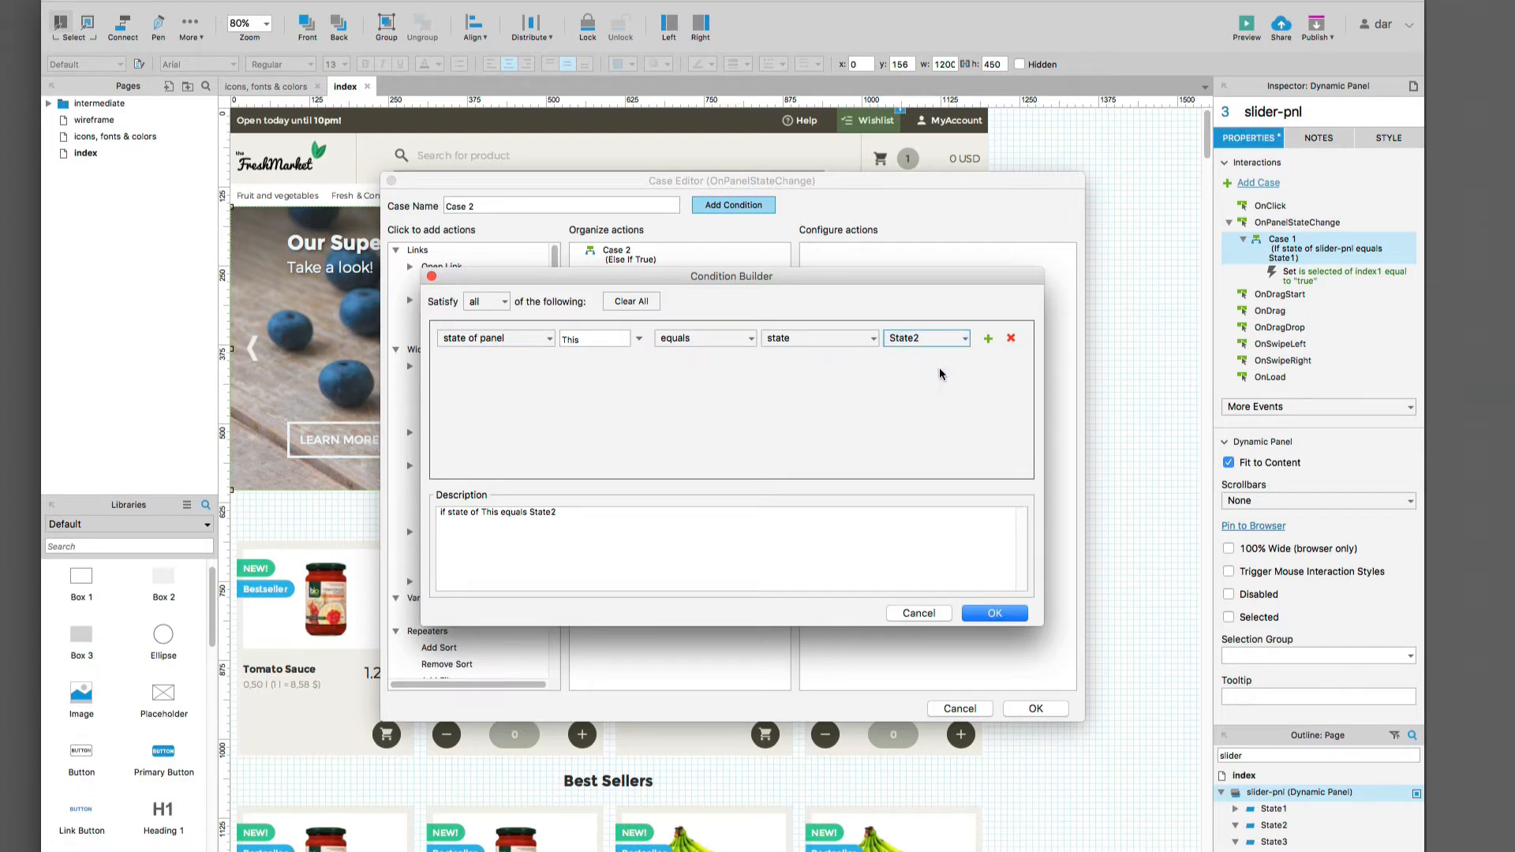
click(978, 612)
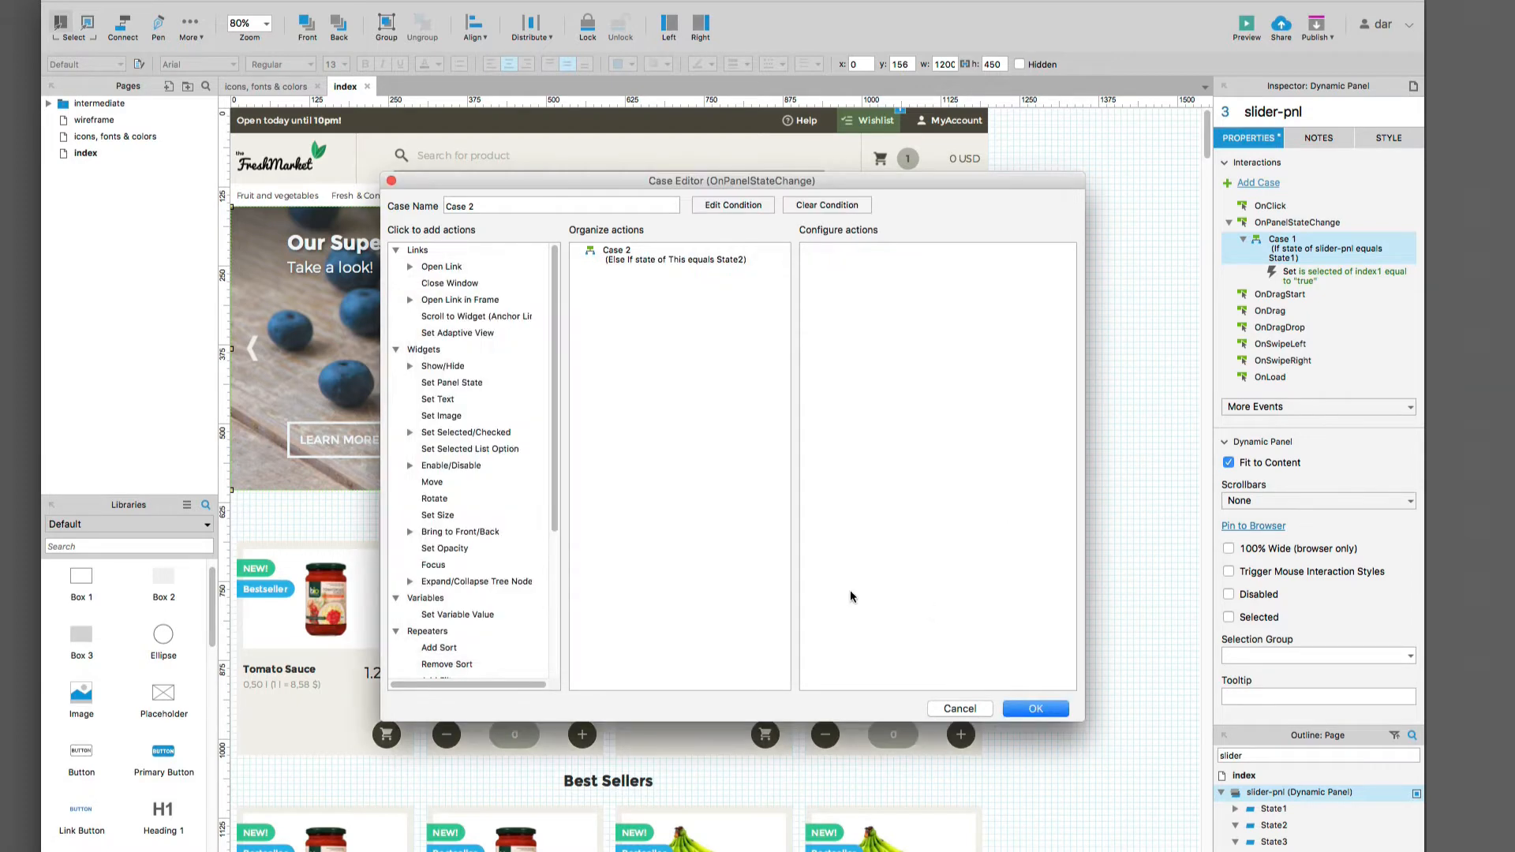
click(449, 434)
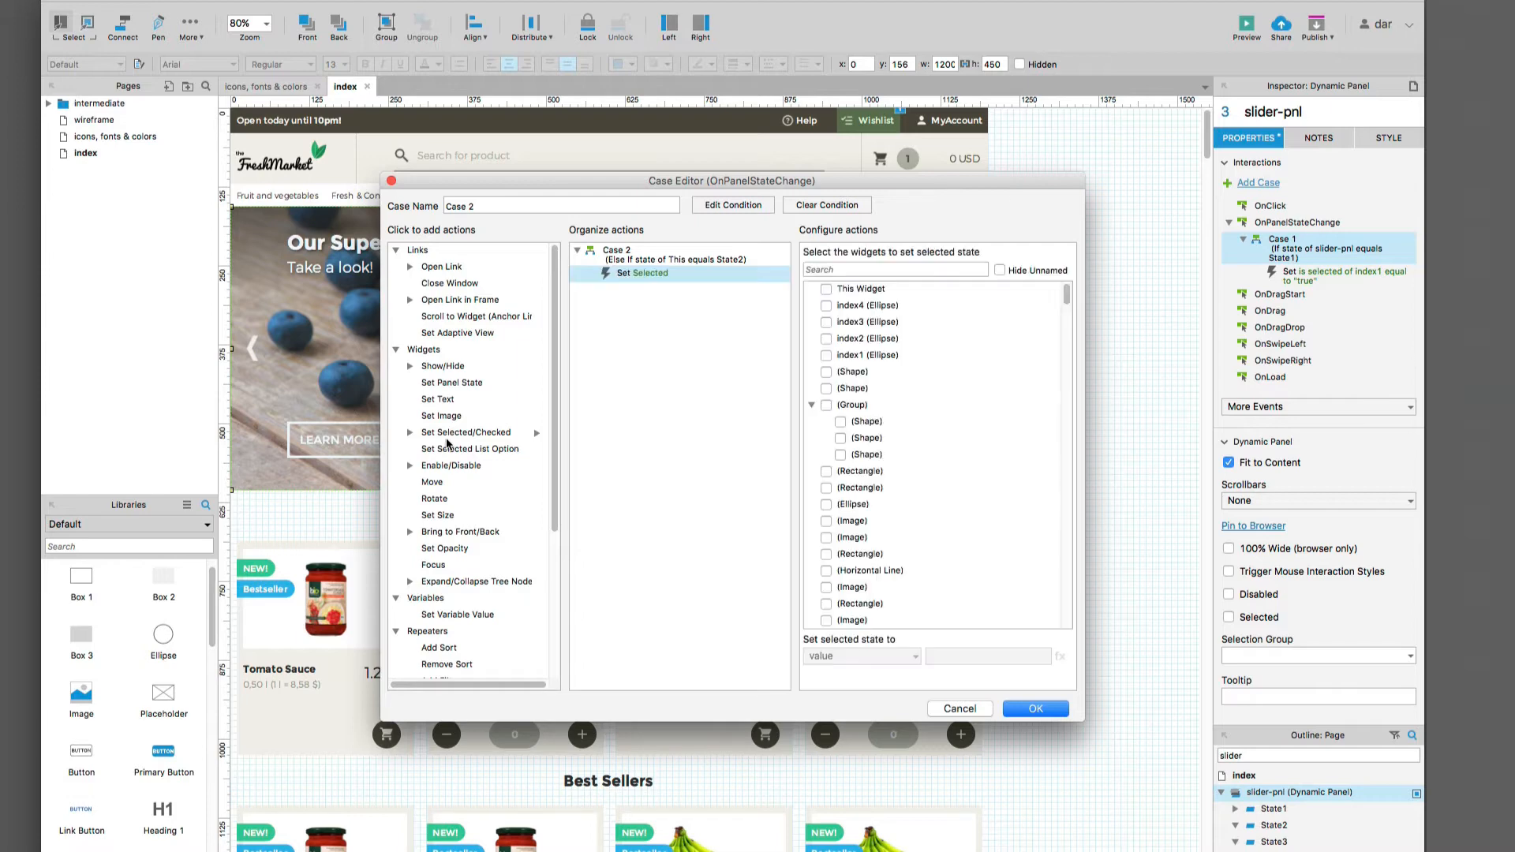
click(827, 339)
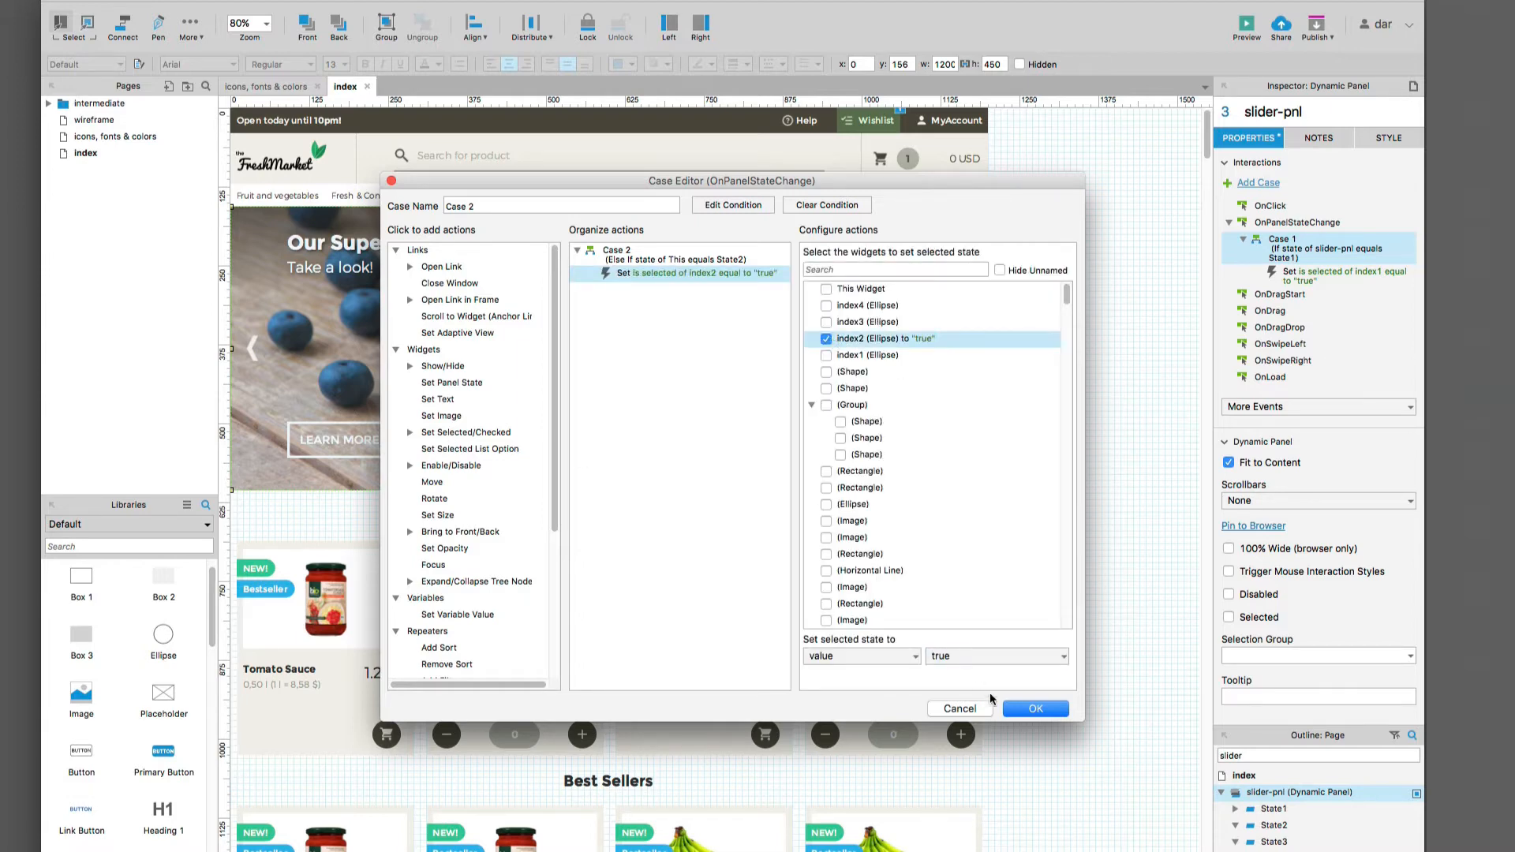
click(1030, 709)
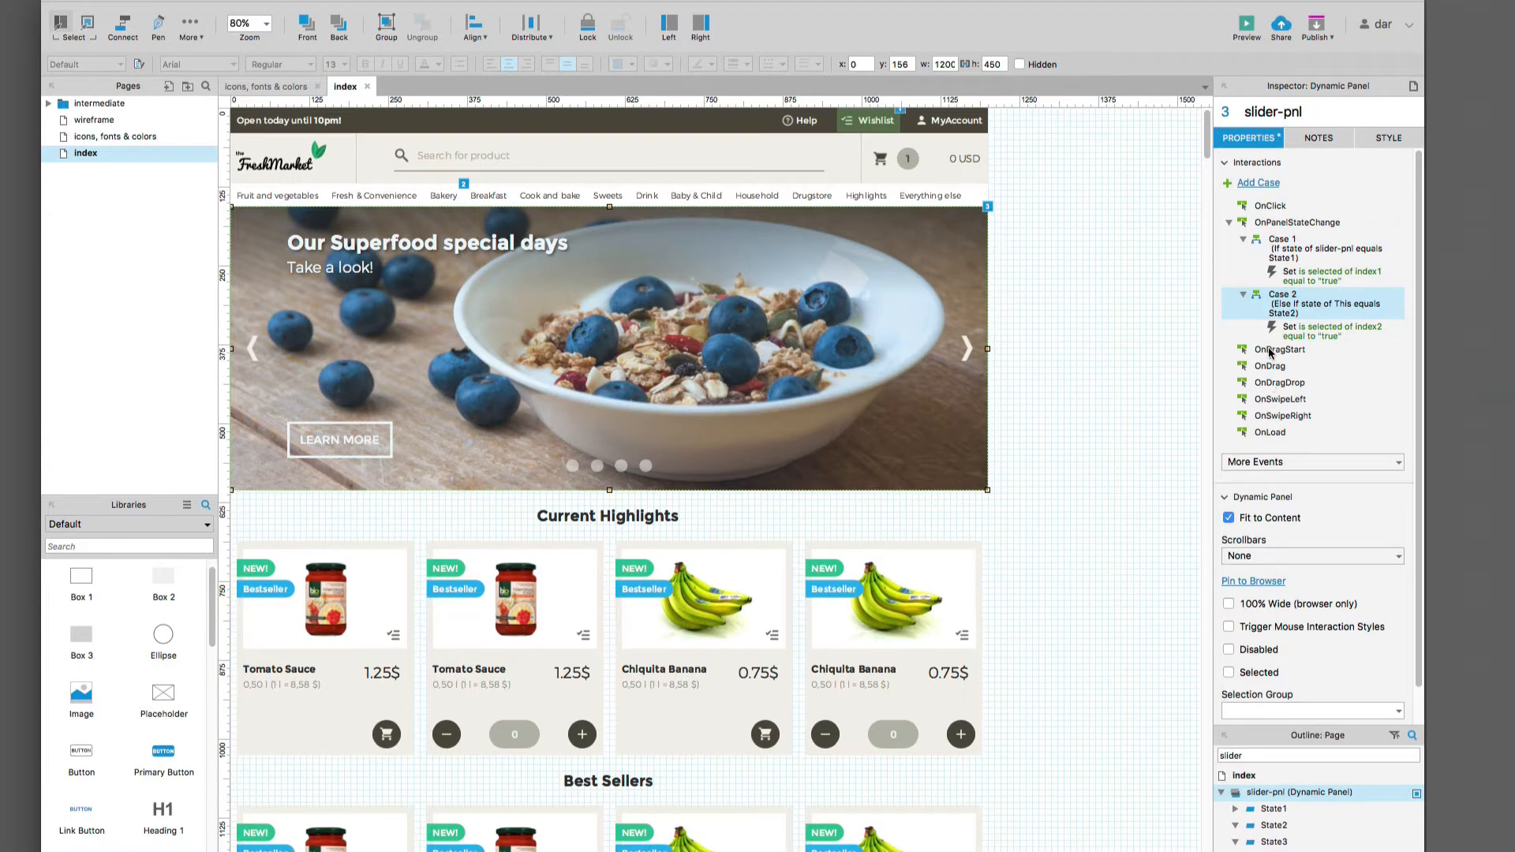
Step: Add a third OnPanelStateChange case to slider-pnl that sets index3 selected to true when the state of This equals State3
click(1256, 183)
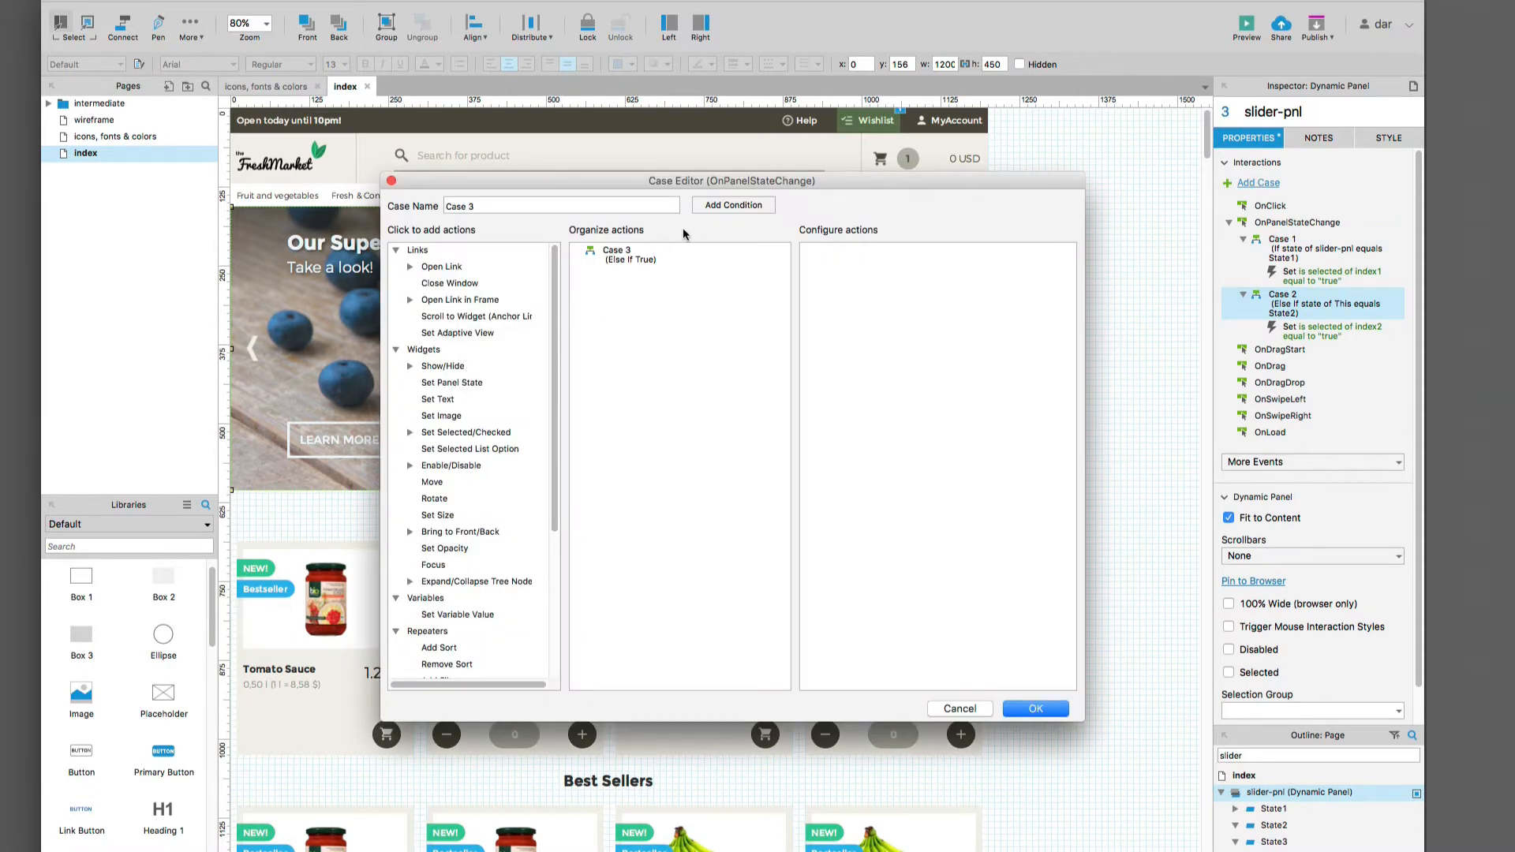
click(701, 206)
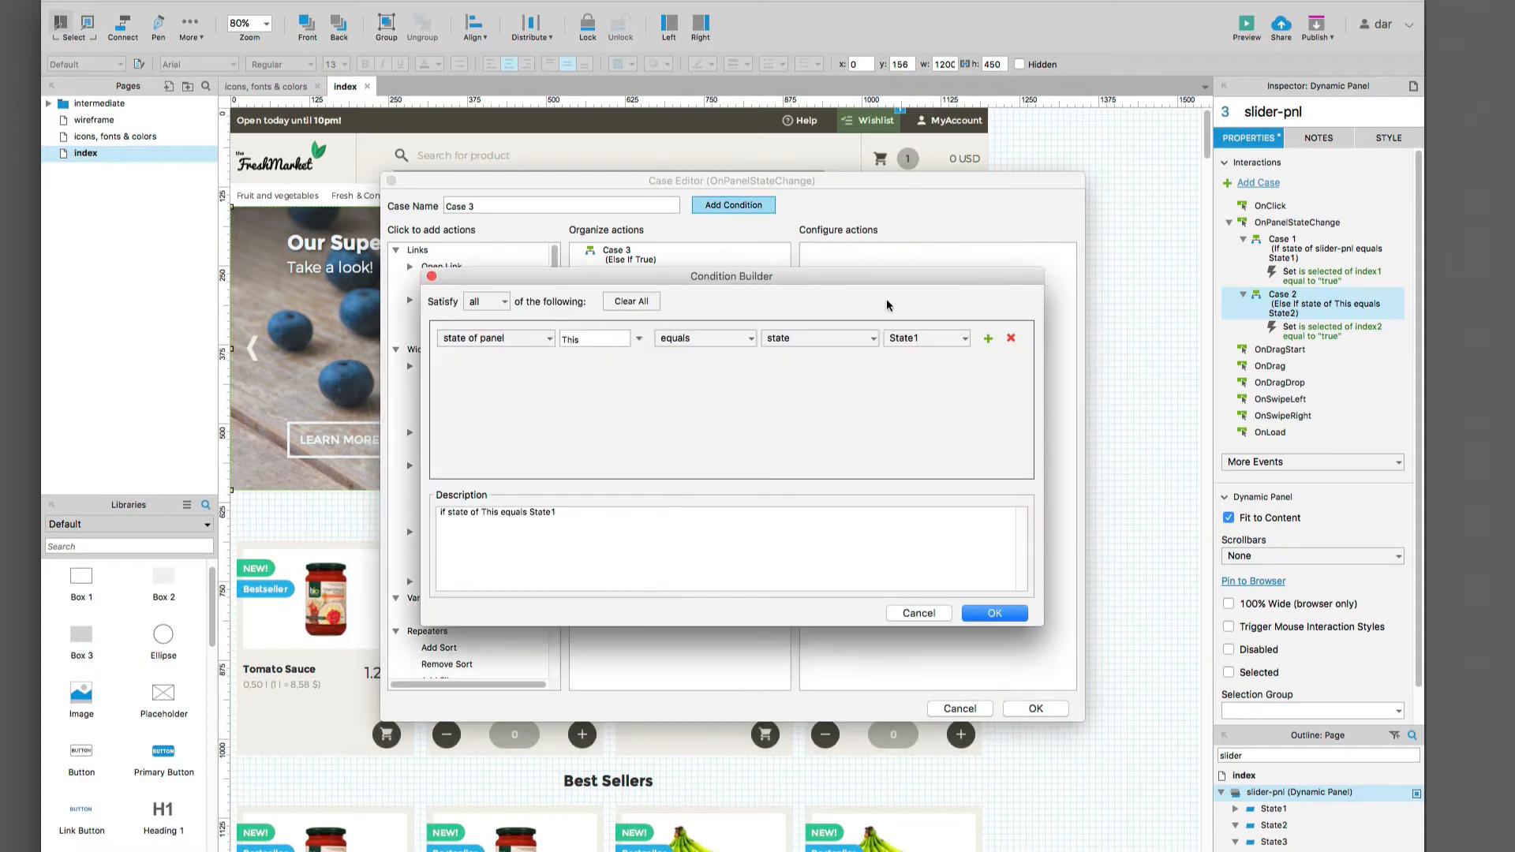
click(922, 338)
click(931, 396)
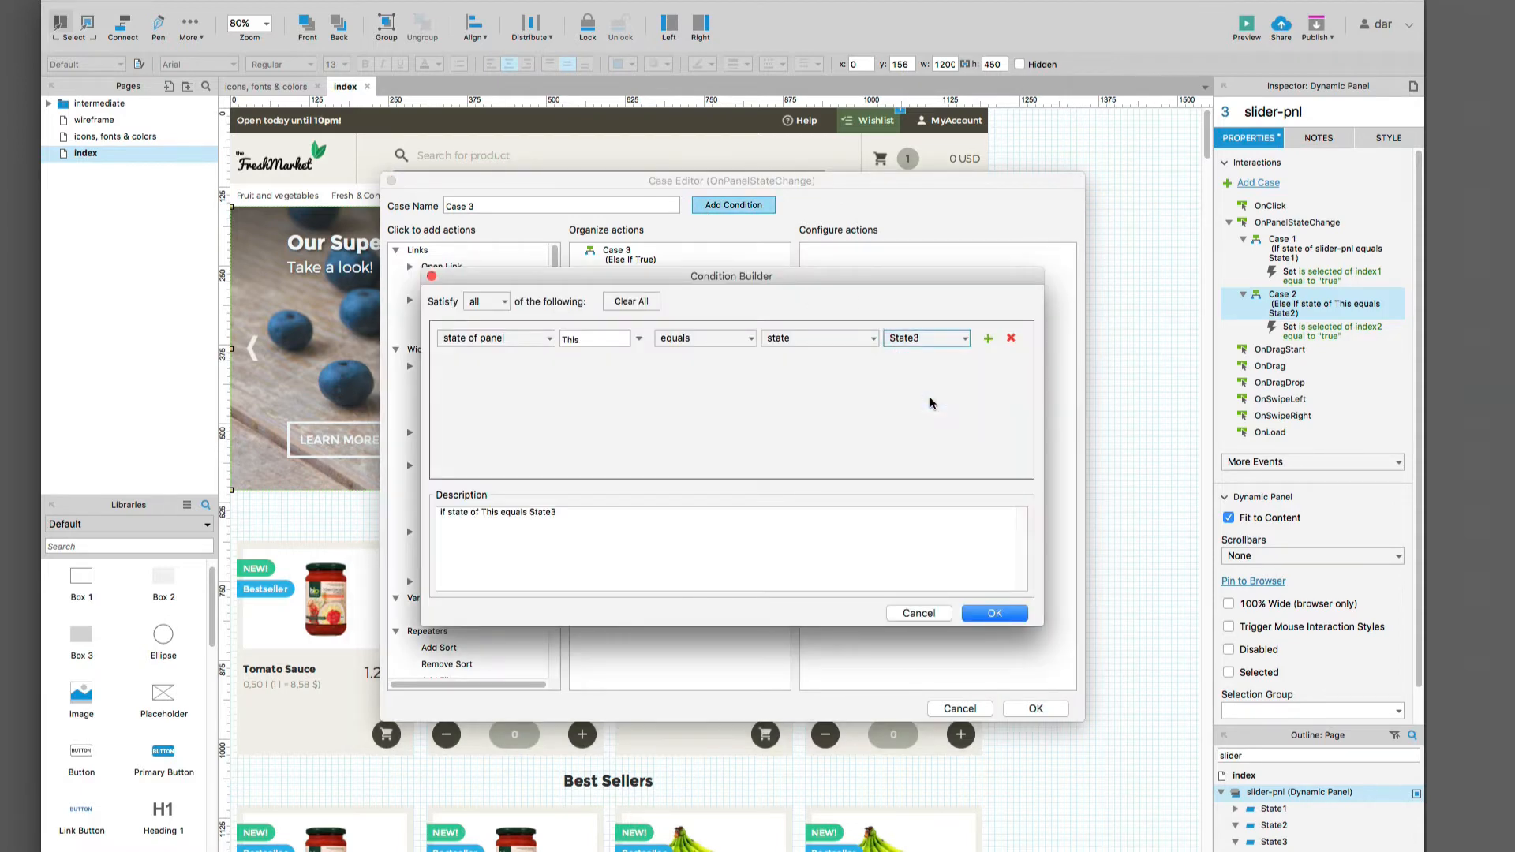
click(995, 613)
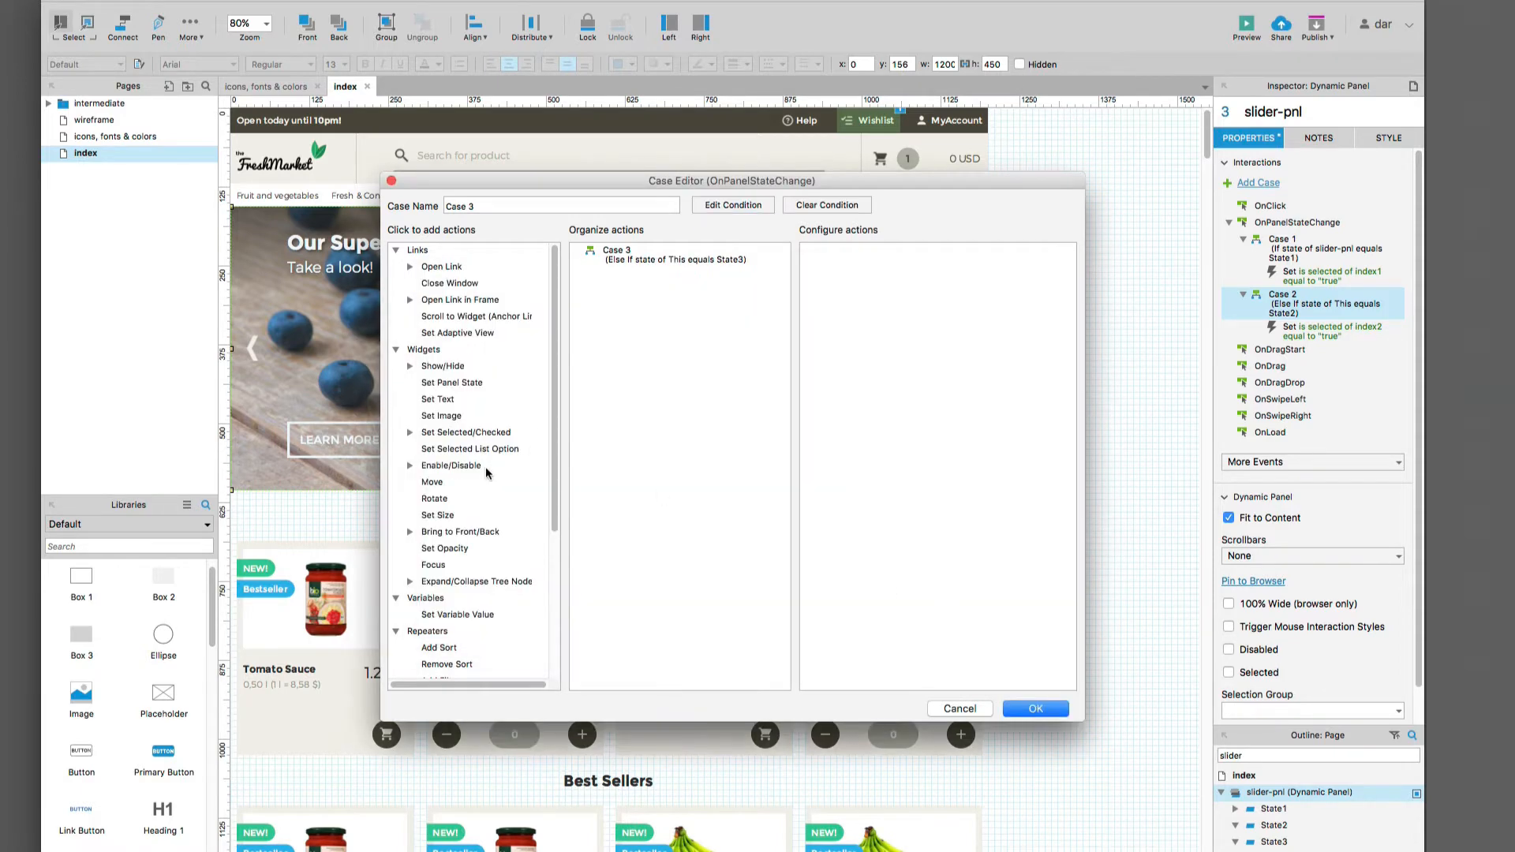
click(466, 436)
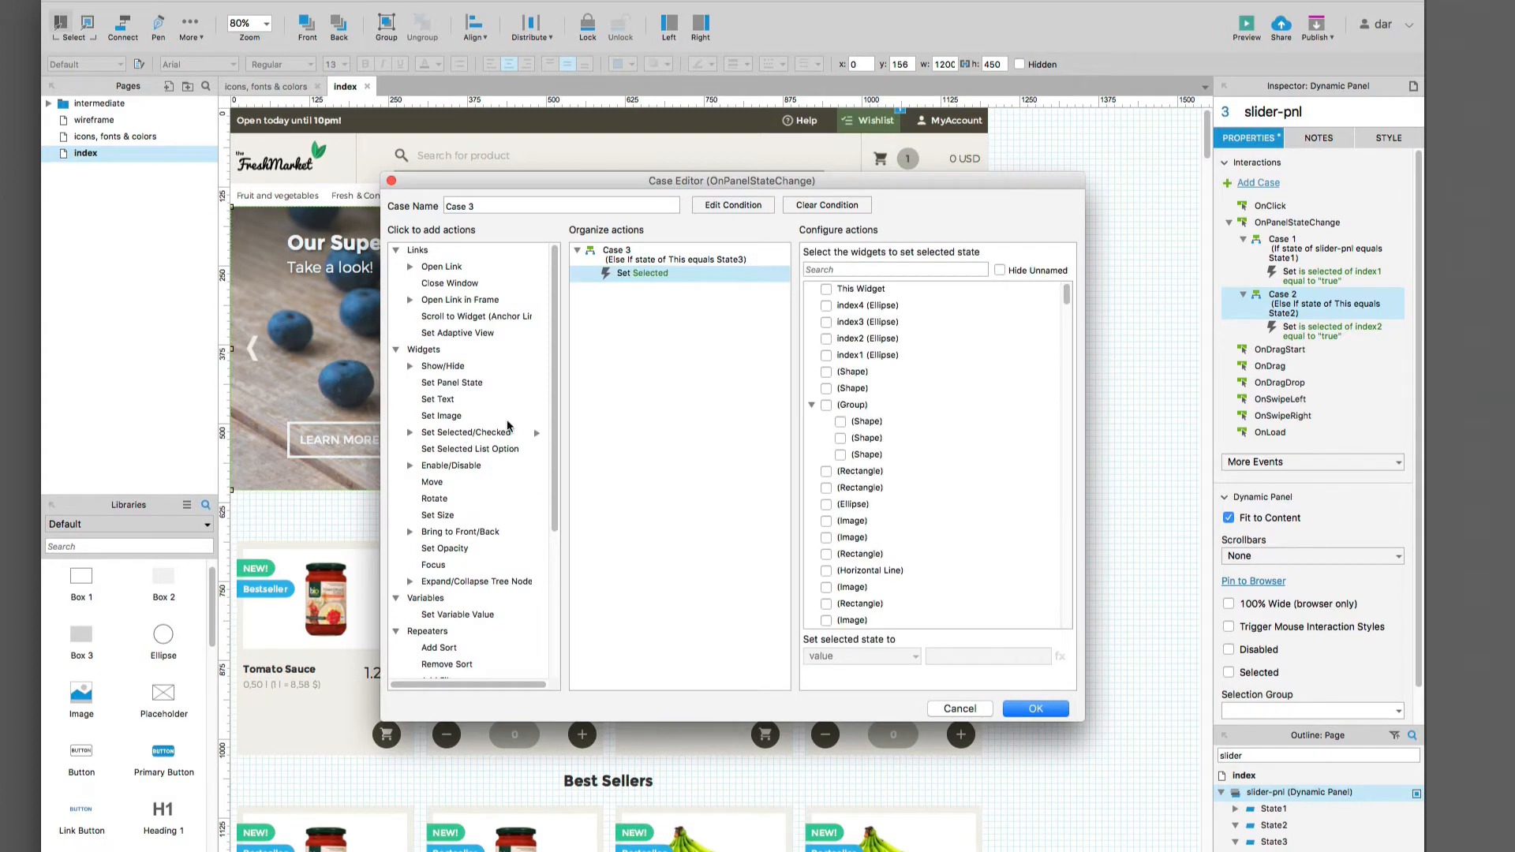
click(825, 323)
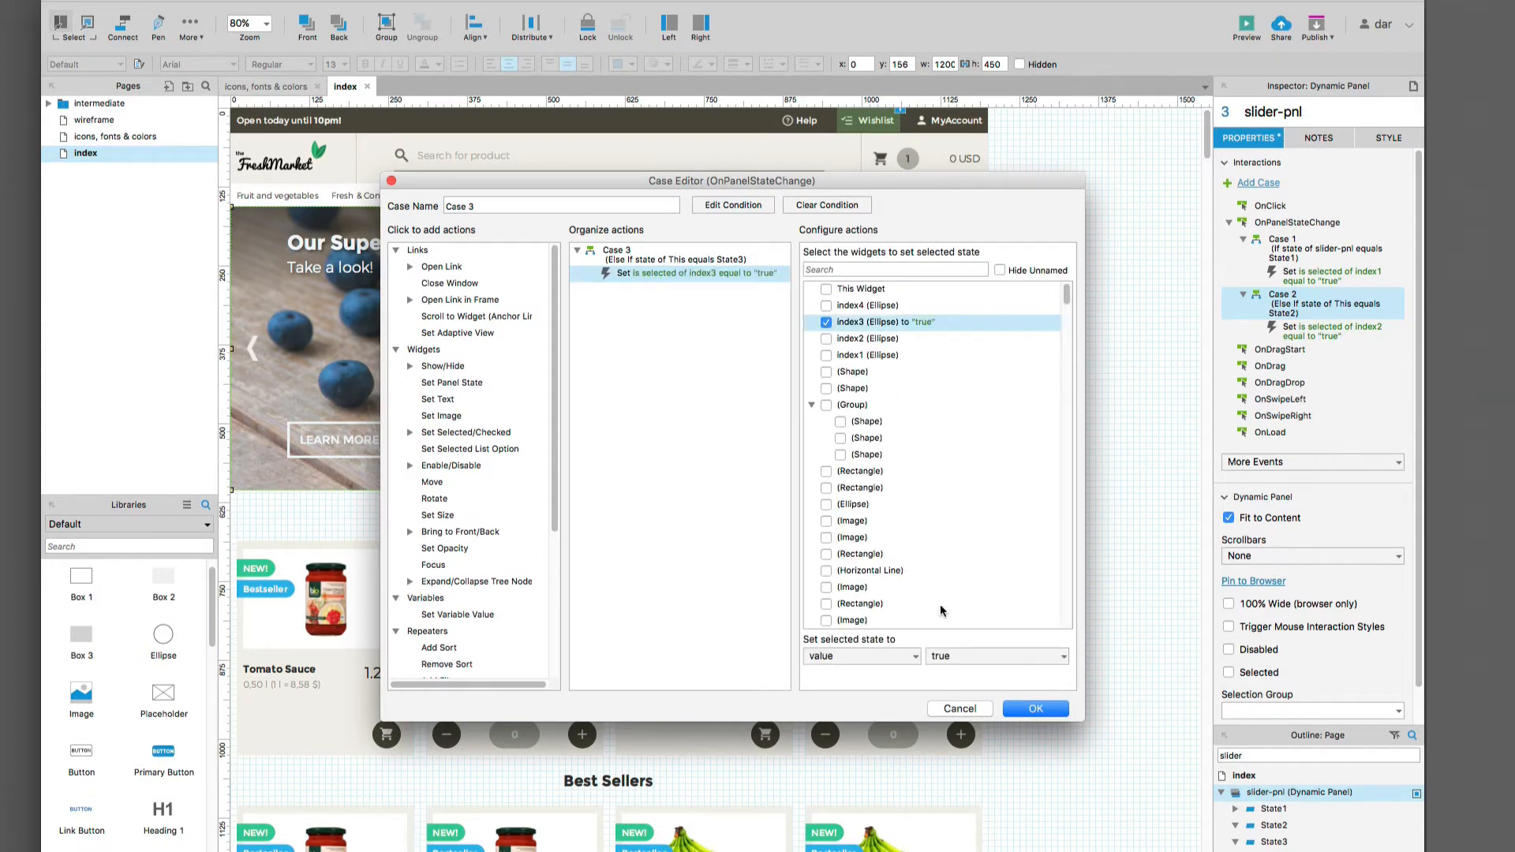
click(1036, 708)
Step: Add a fourth OnPanelStateChange case to slider-pnl that sets index4 selected to true when the state of This equals State4
click(1260, 190)
click(733, 204)
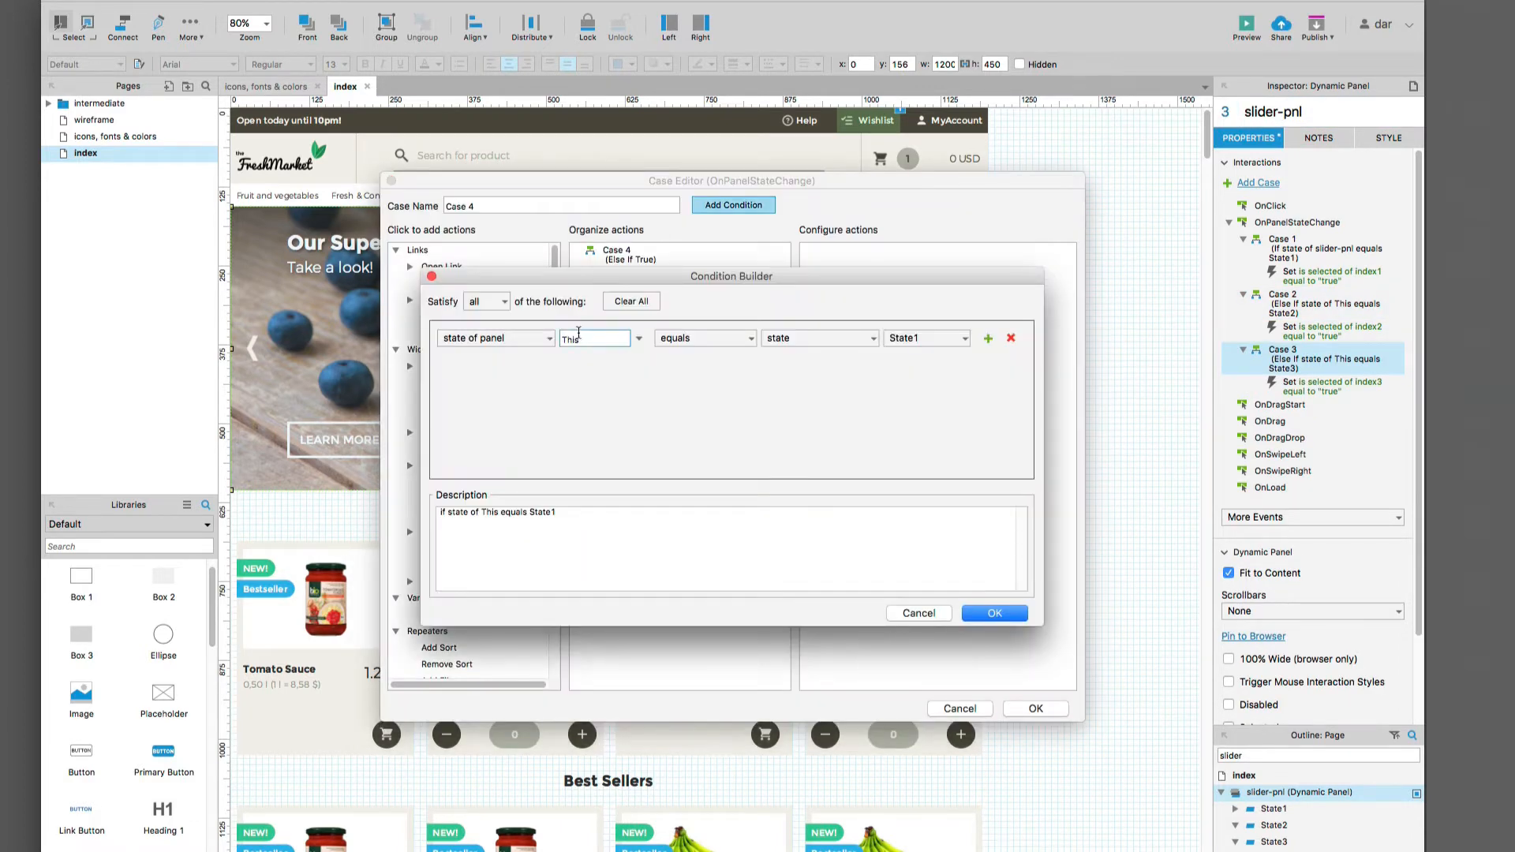
click(925, 338)
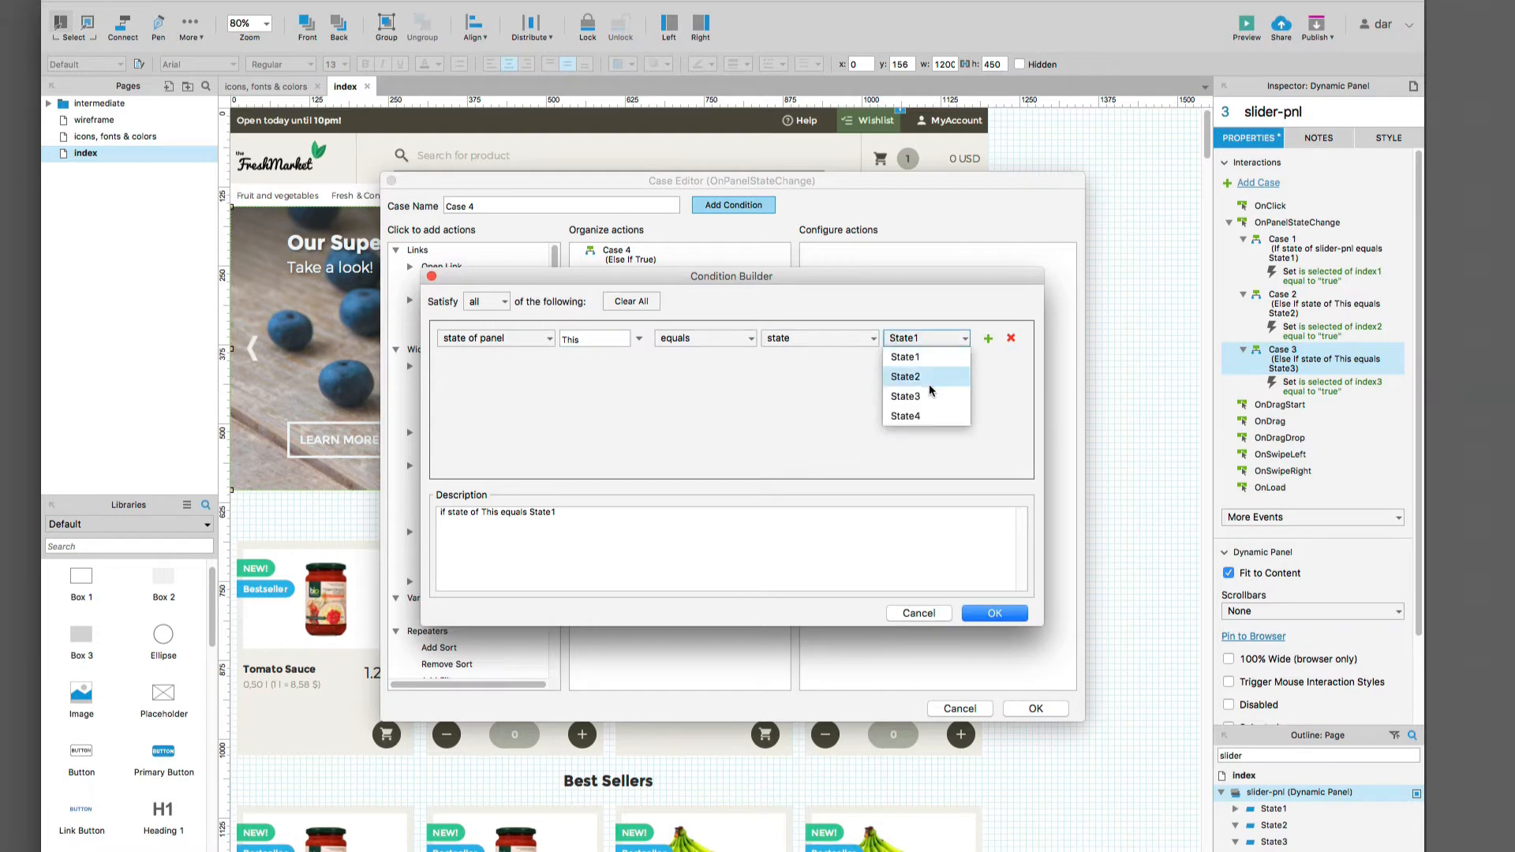
click(915, 416)
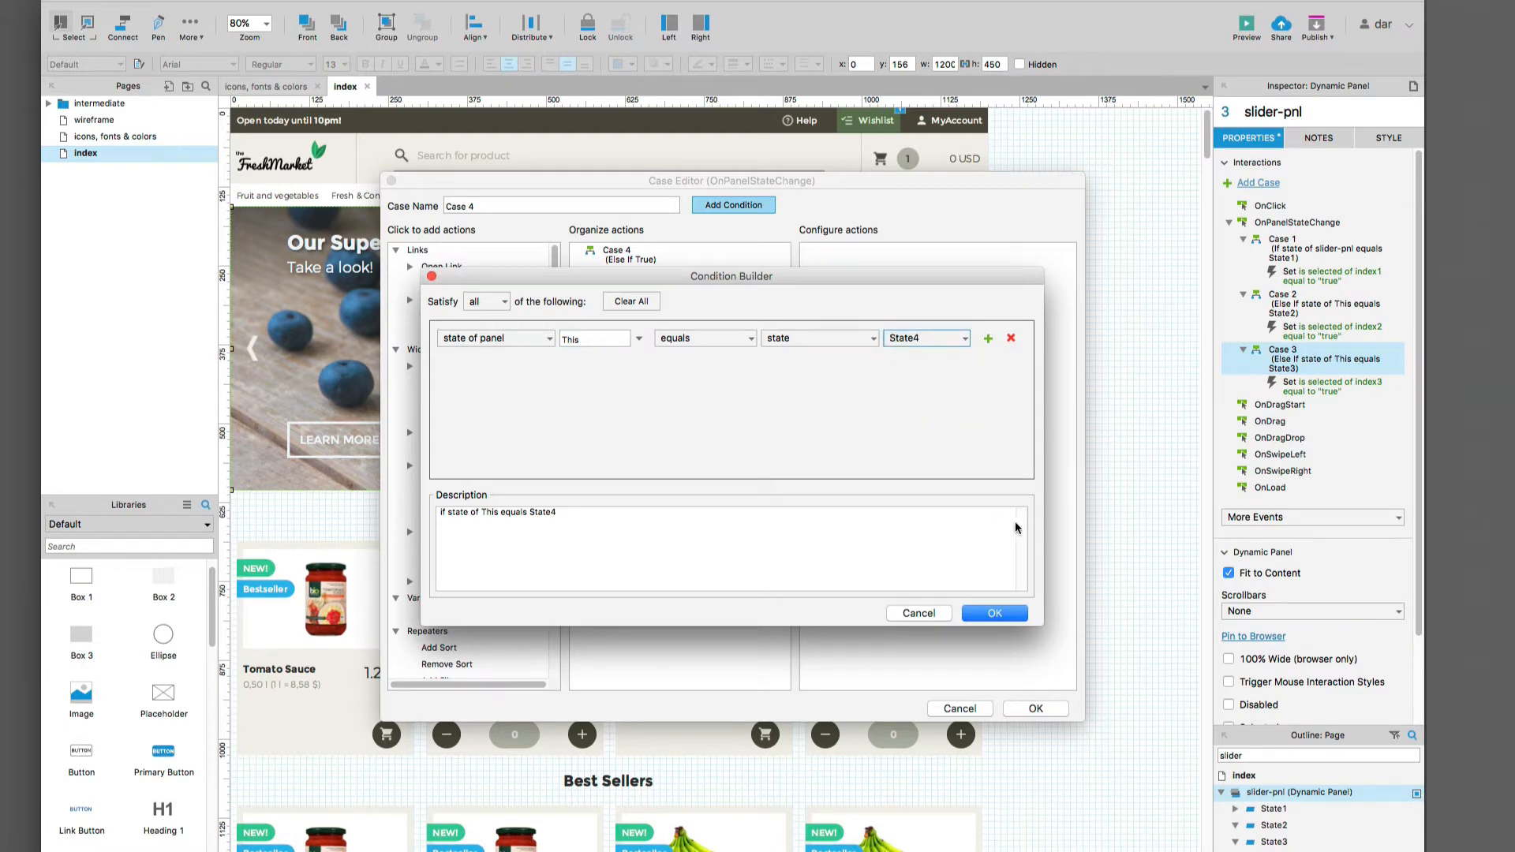
click(994, 613)
click(450, 433)
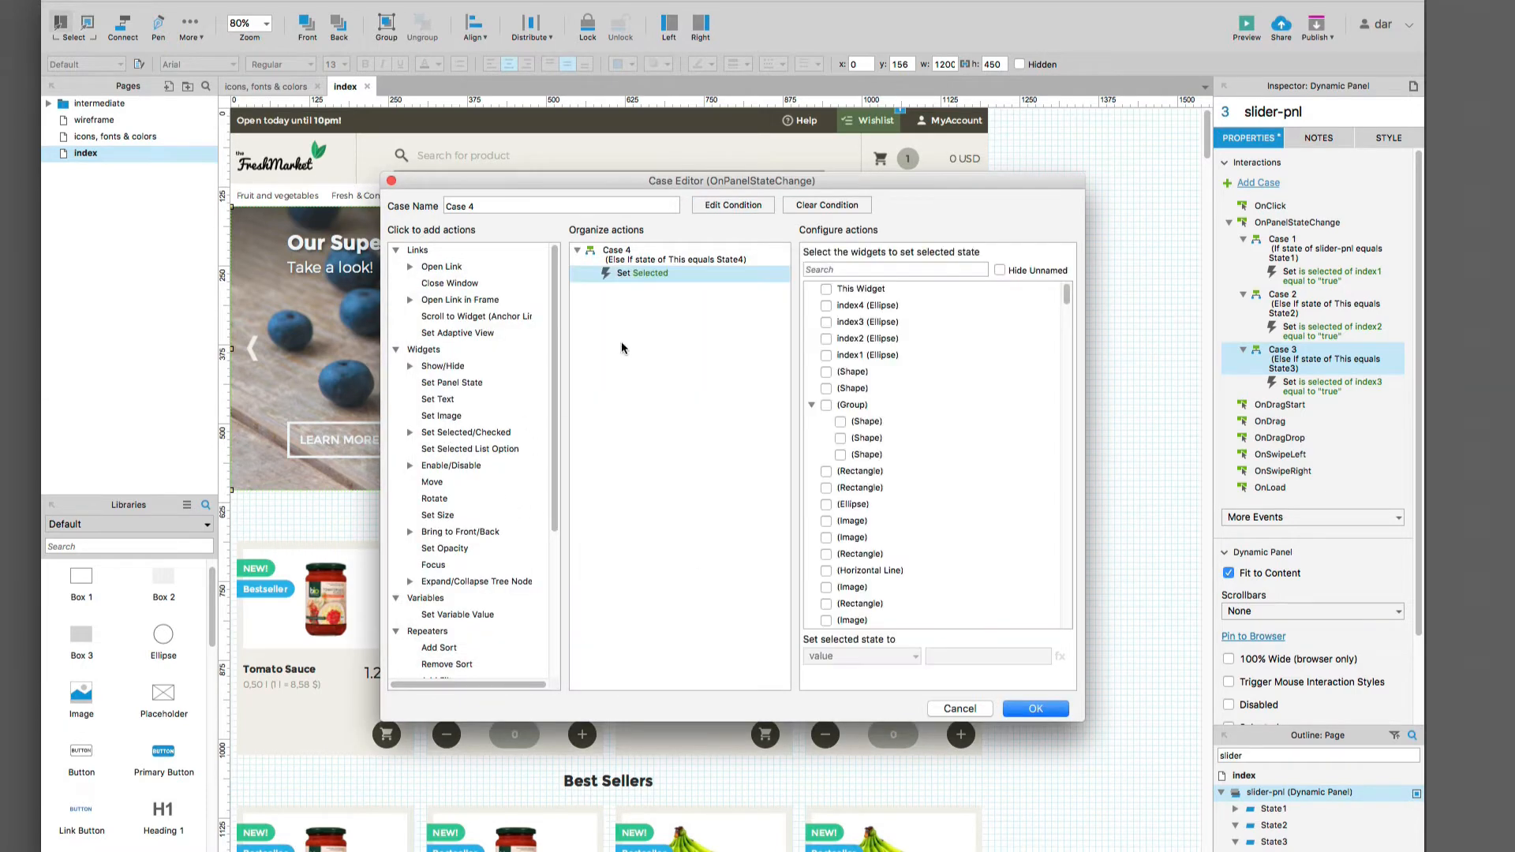
click(825, 306)
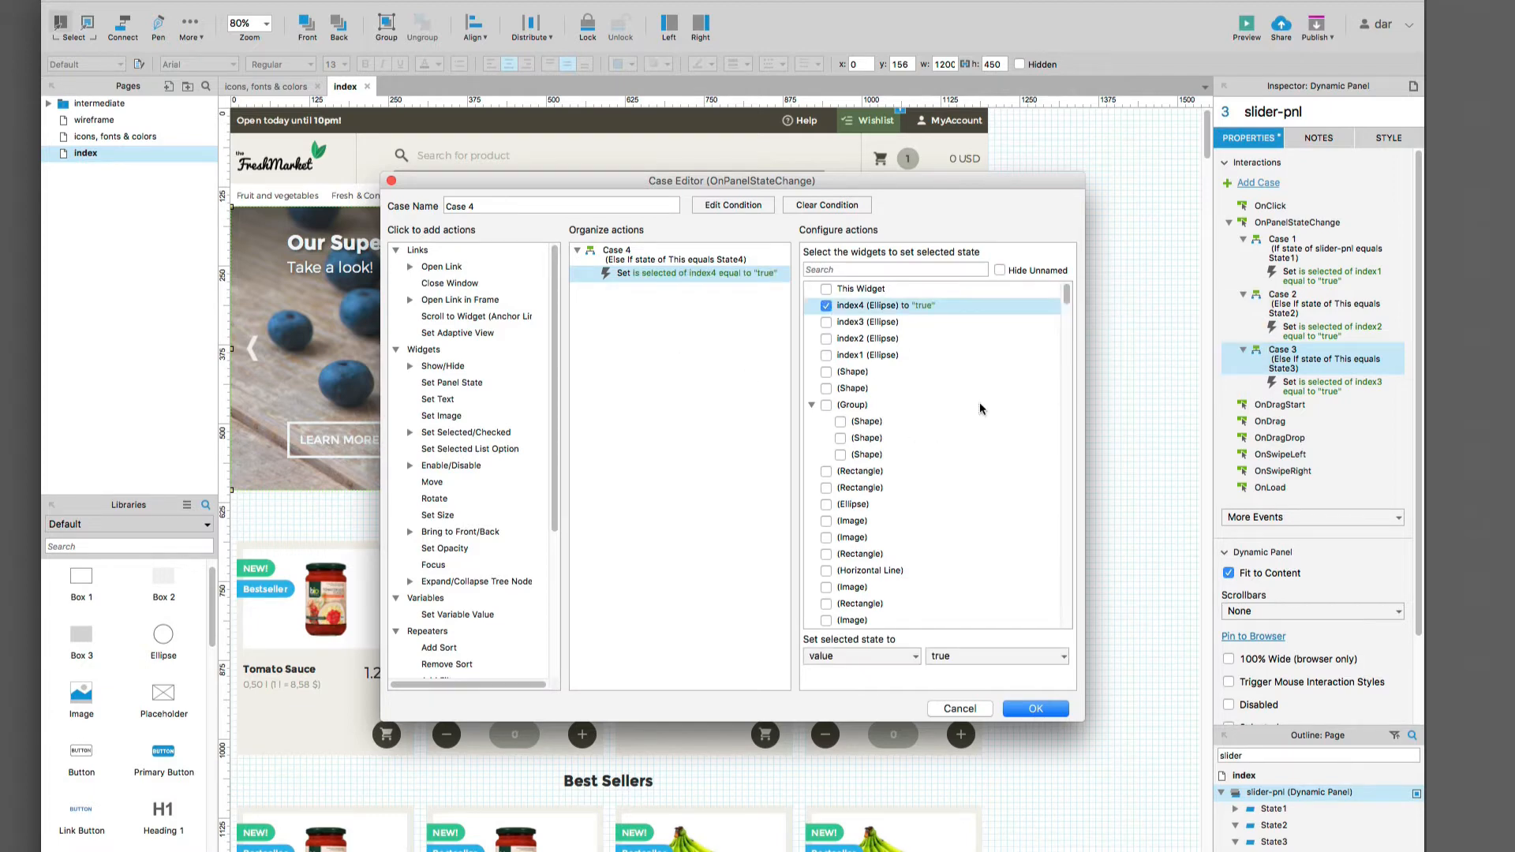
click(1044, 709)
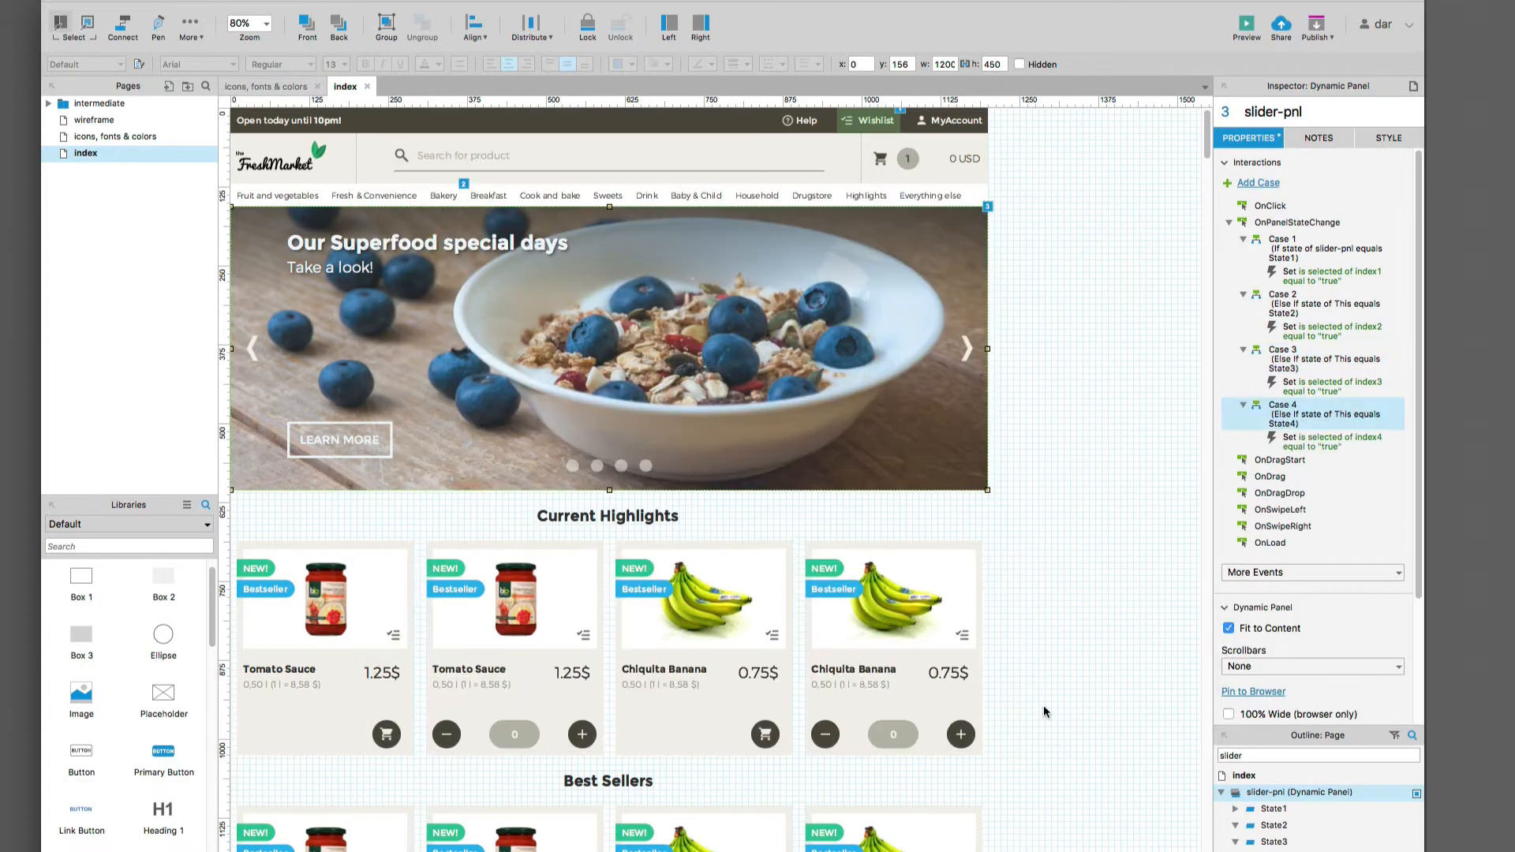
Step: Switch to the browser preview, reload the index page and check the indicator highlighting, then return to the page design
click(1085, 290)
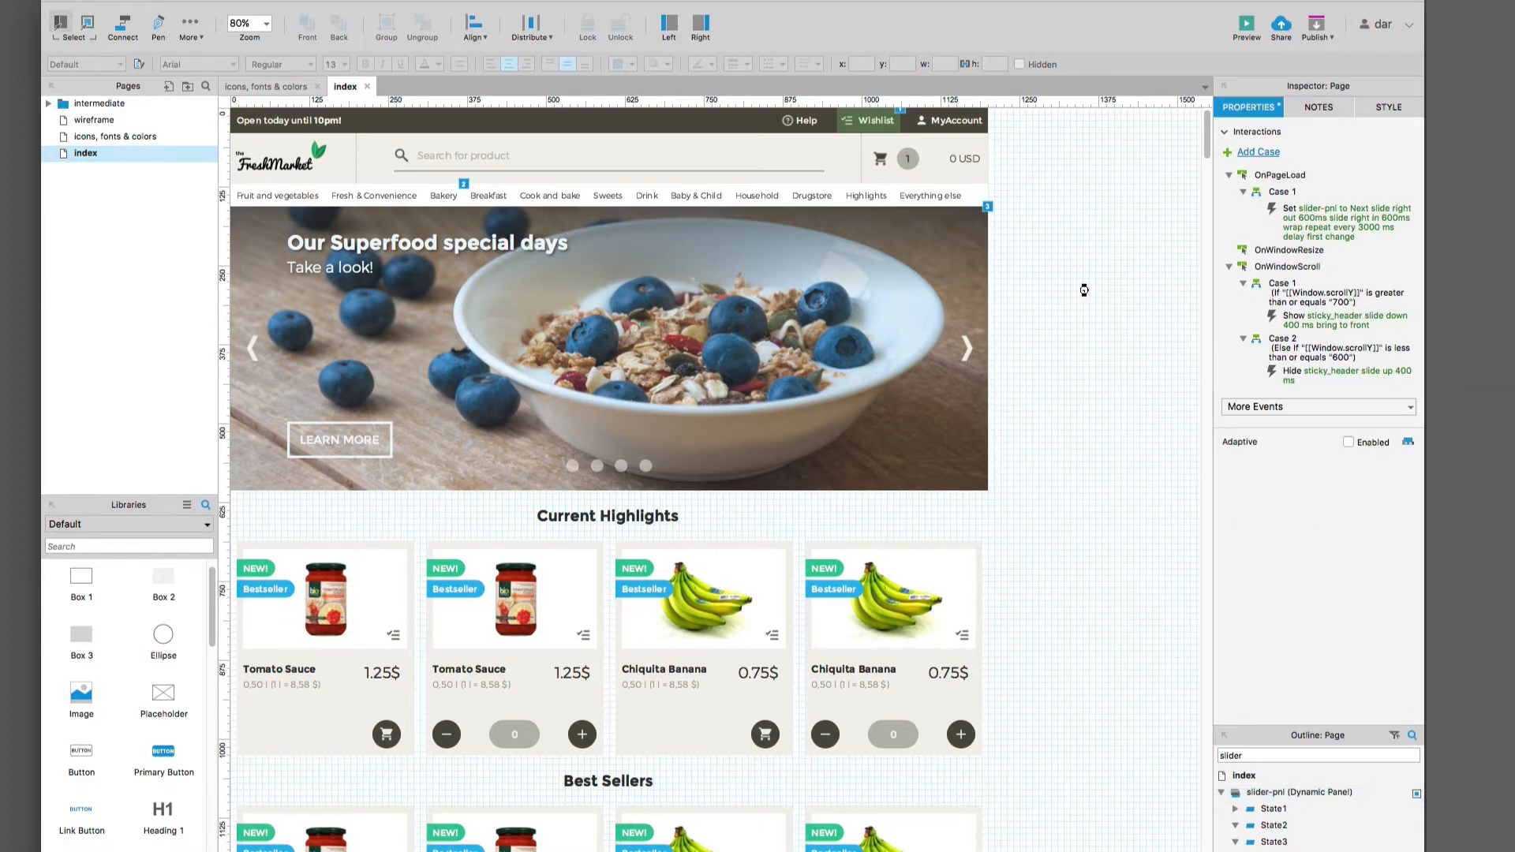
key(super+Tab)
key(super+r)
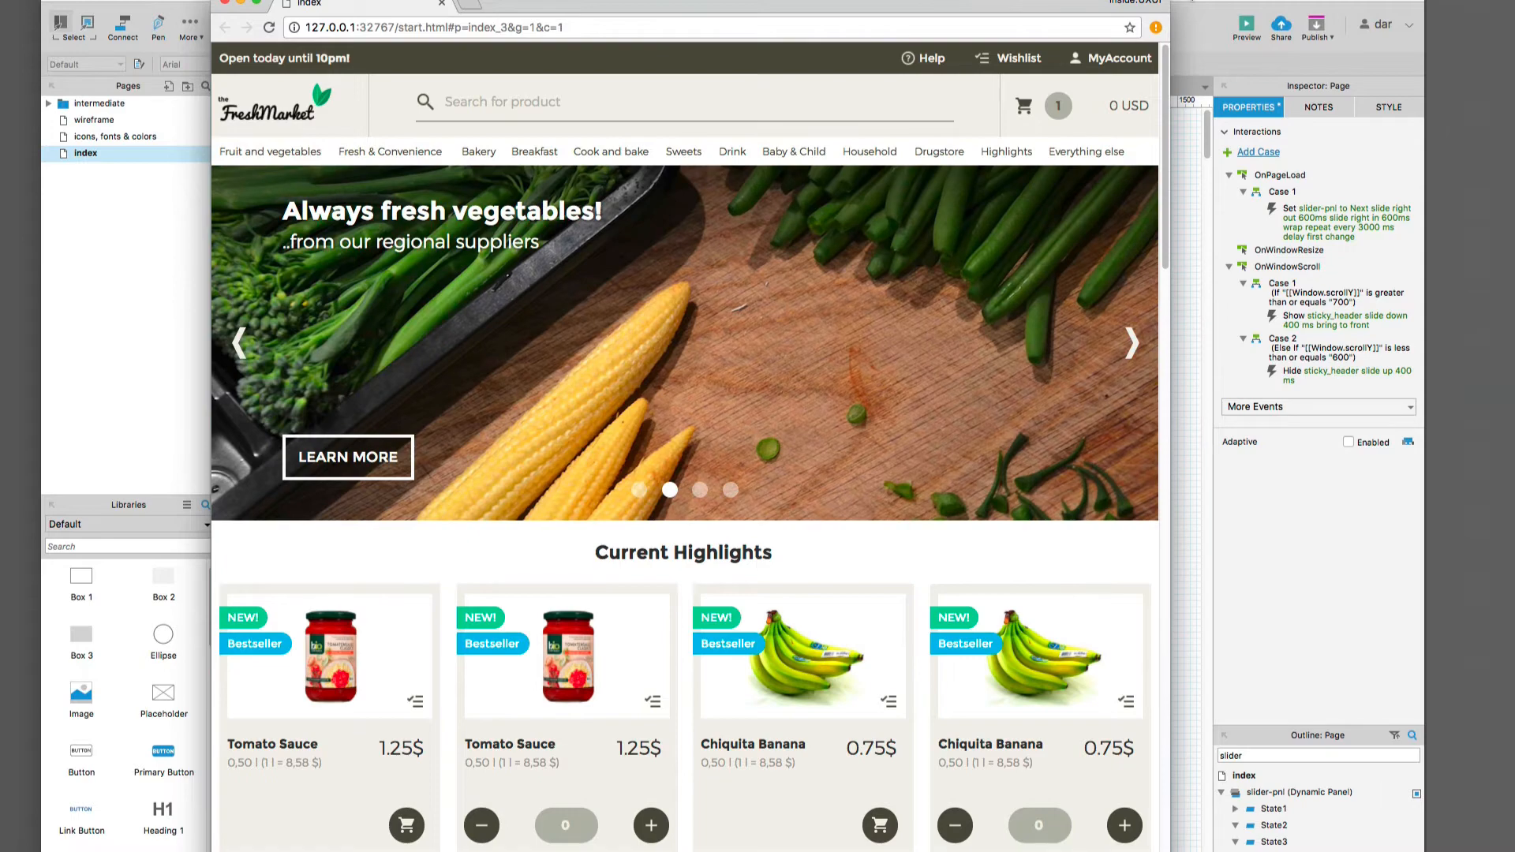
click(1190, 1)
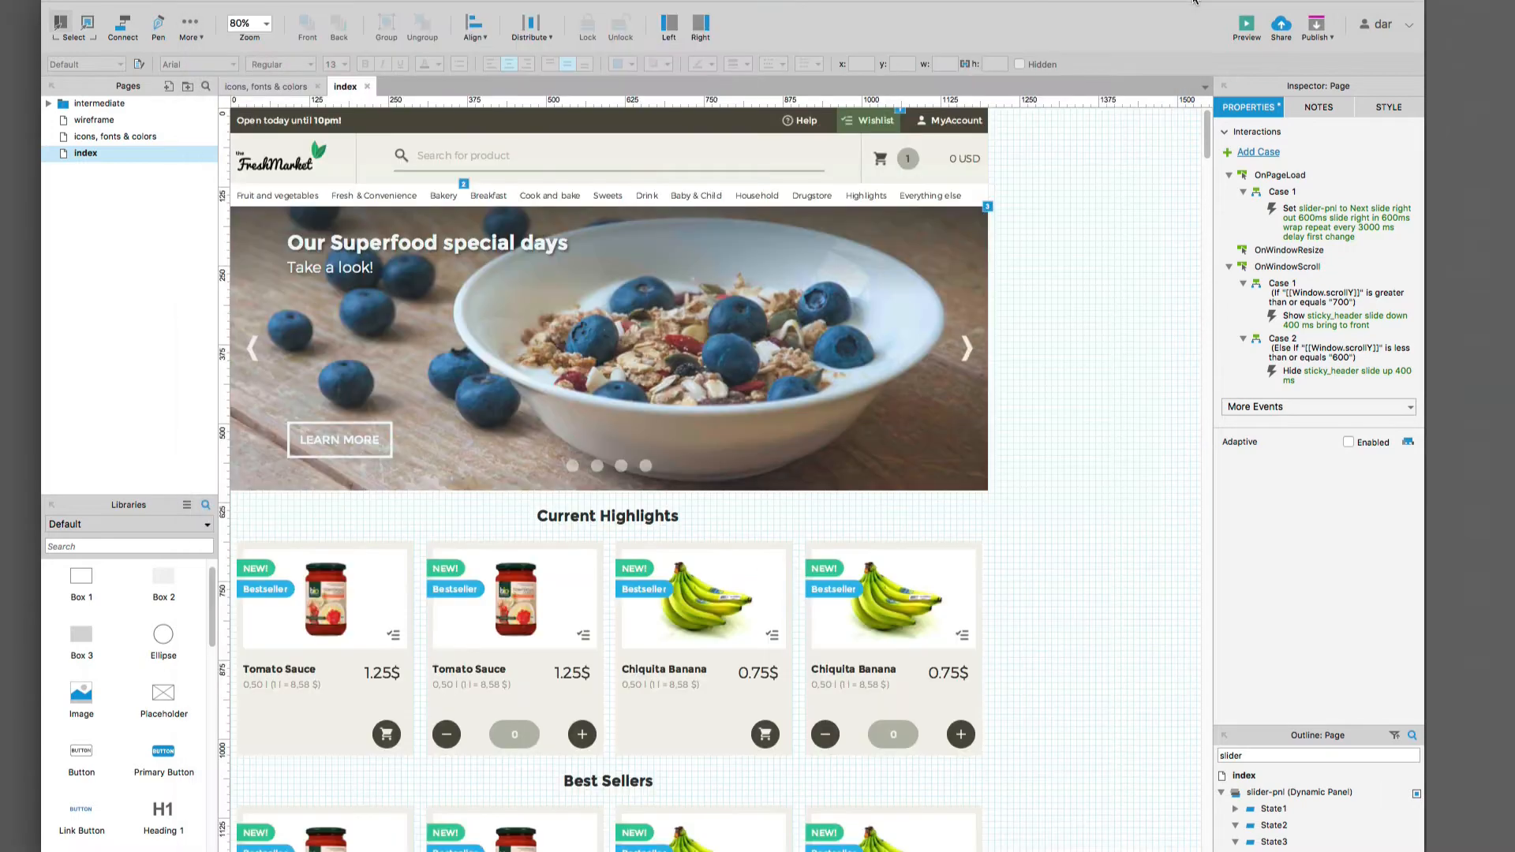
Step: Add an OnClick case to the banner's right arrow that sets slider-pnl to Next with a 600 ms slide right animation in and out
click(966, 347)
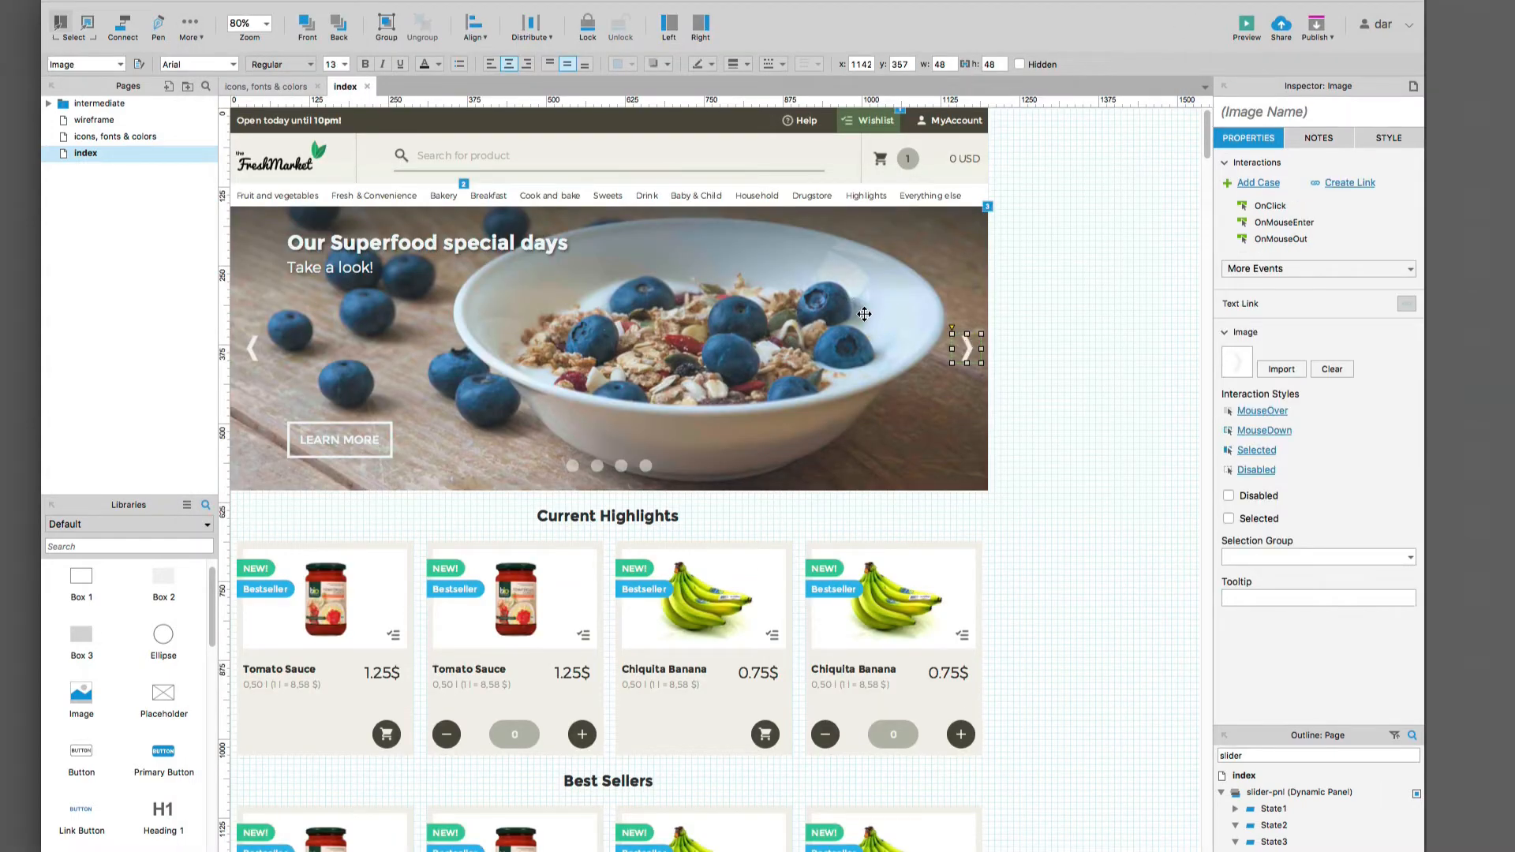
click(1265, 207)
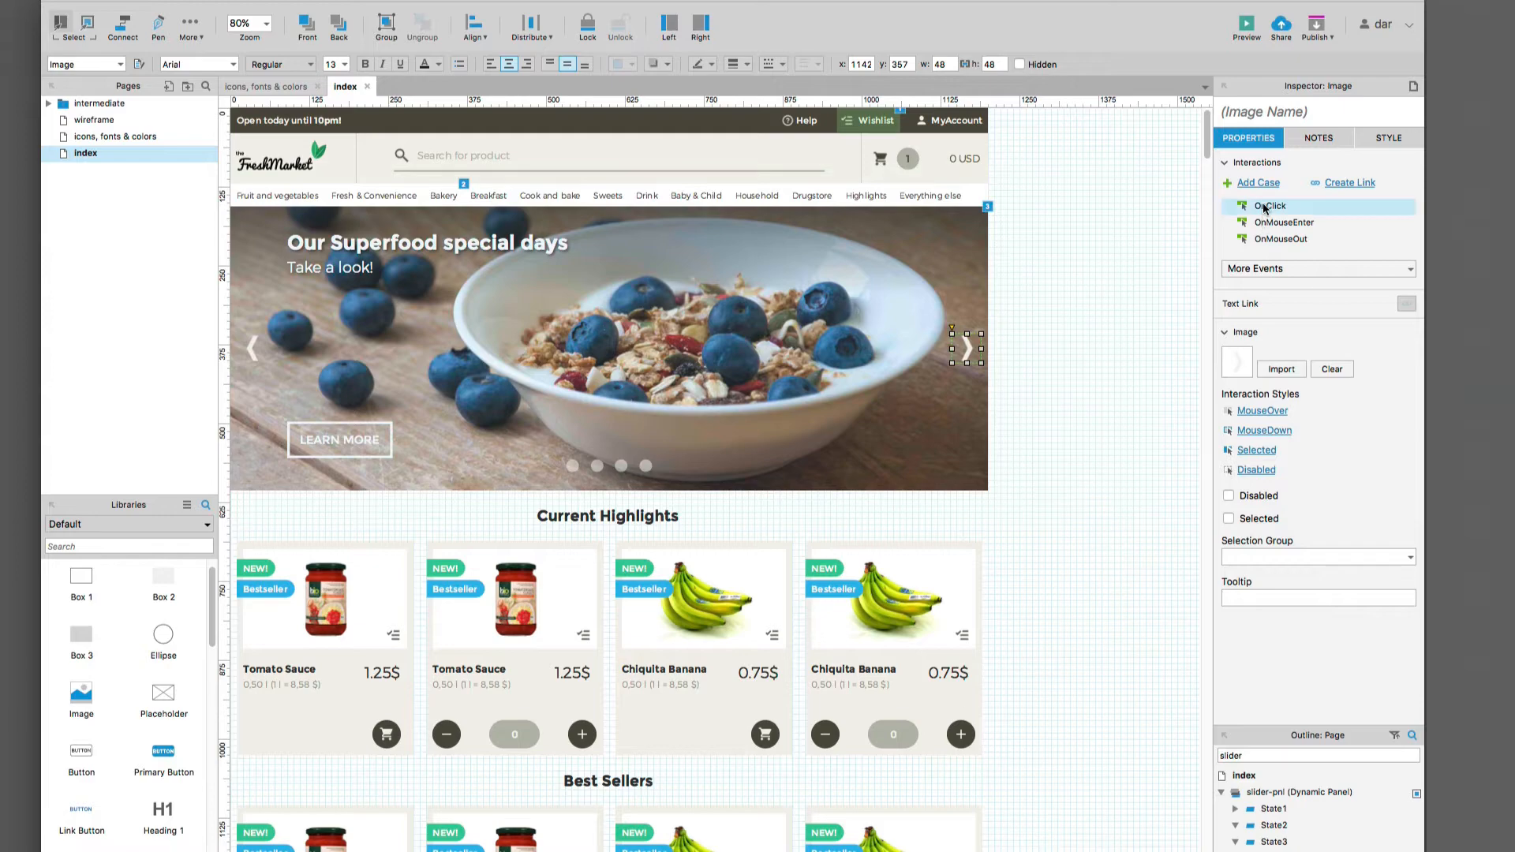
double_click(1265, 207)
drag(892, 191, 641, 245)
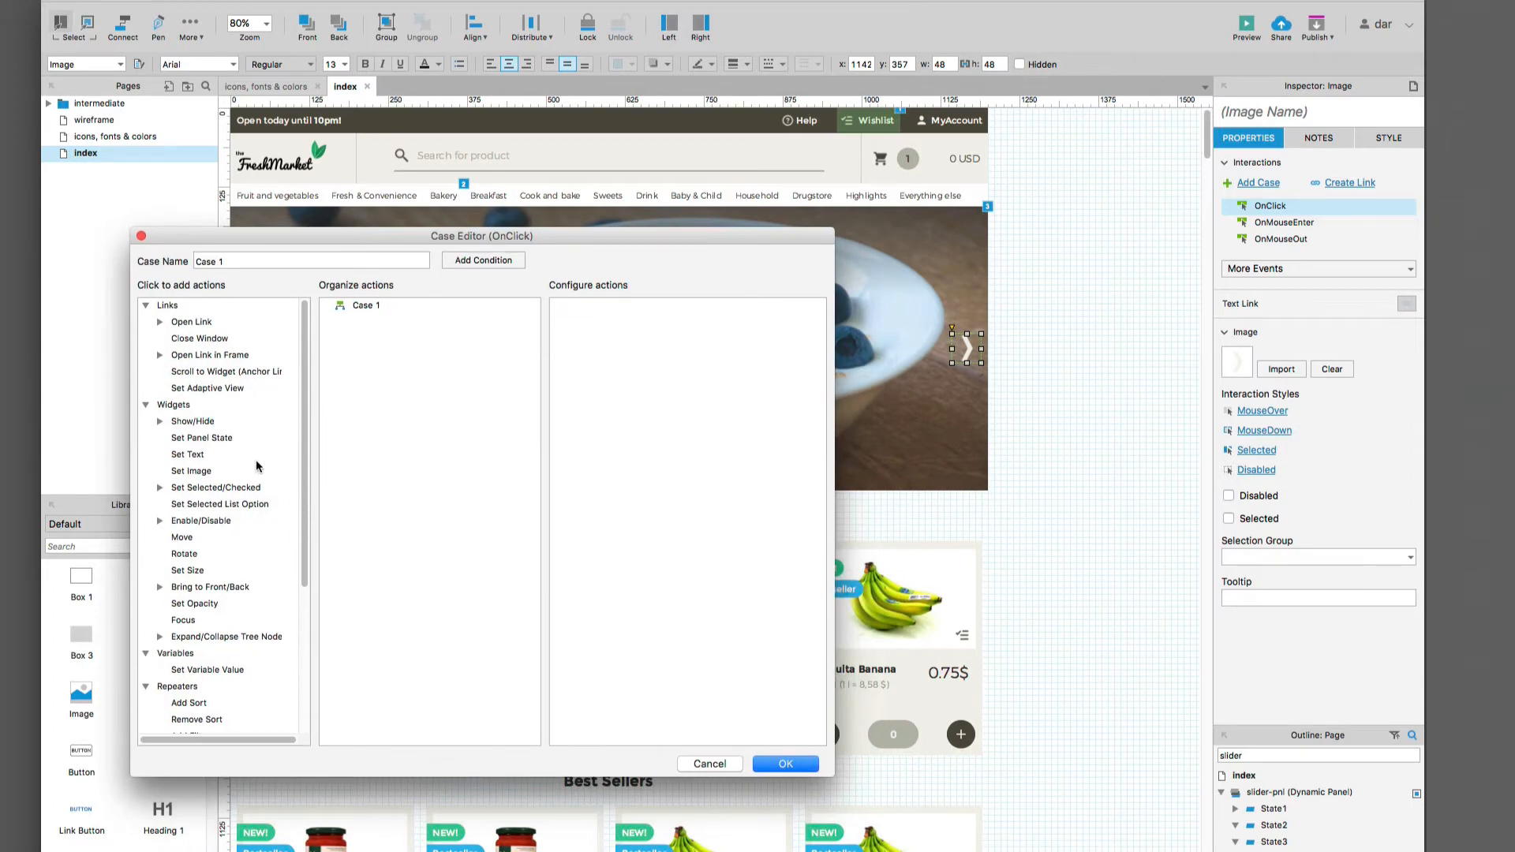
click(189, 439)
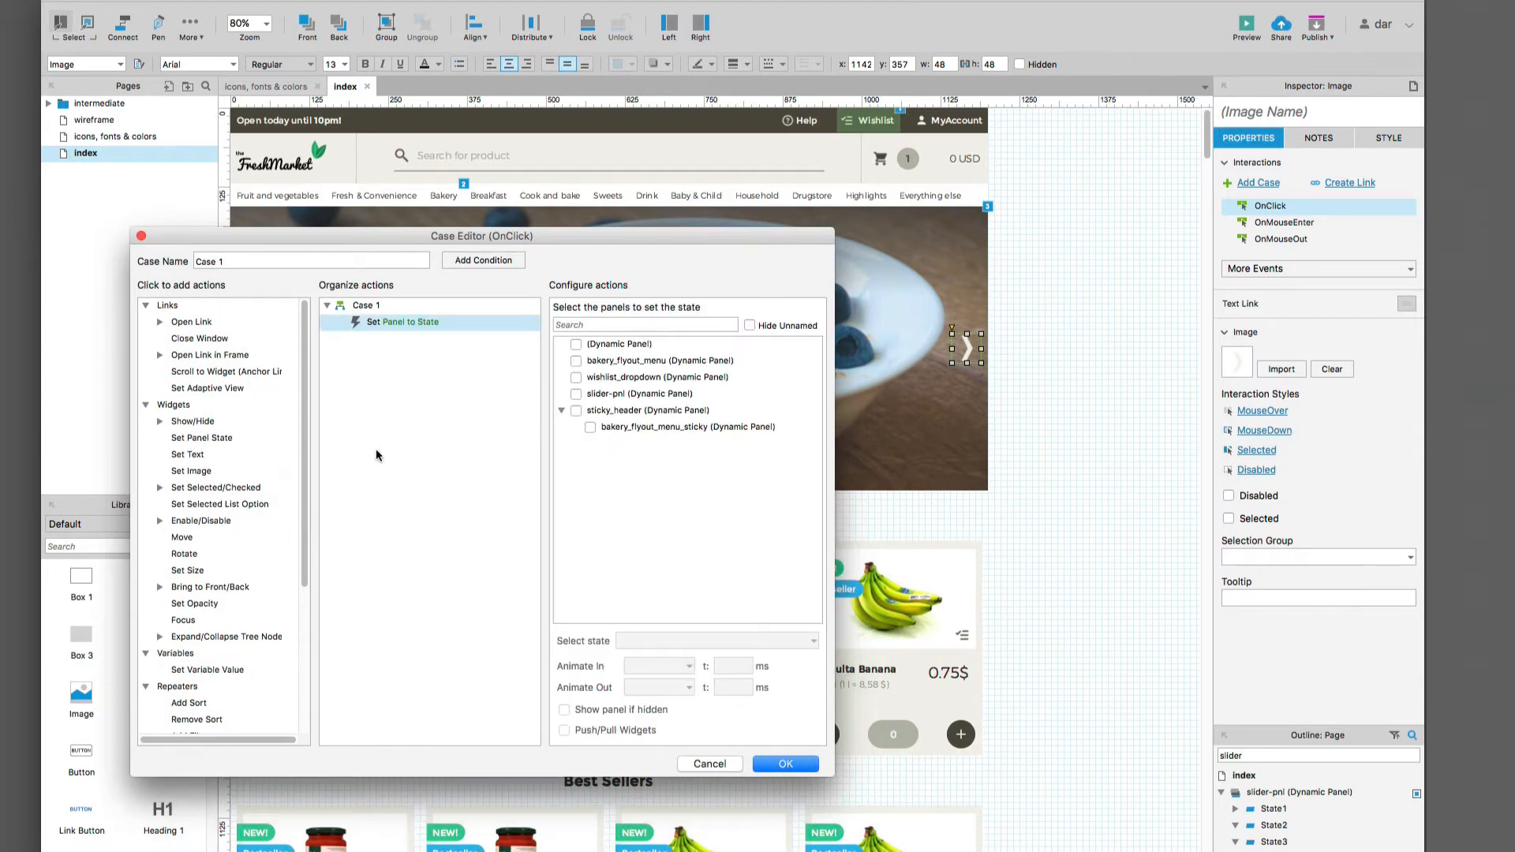
click(576, 394)
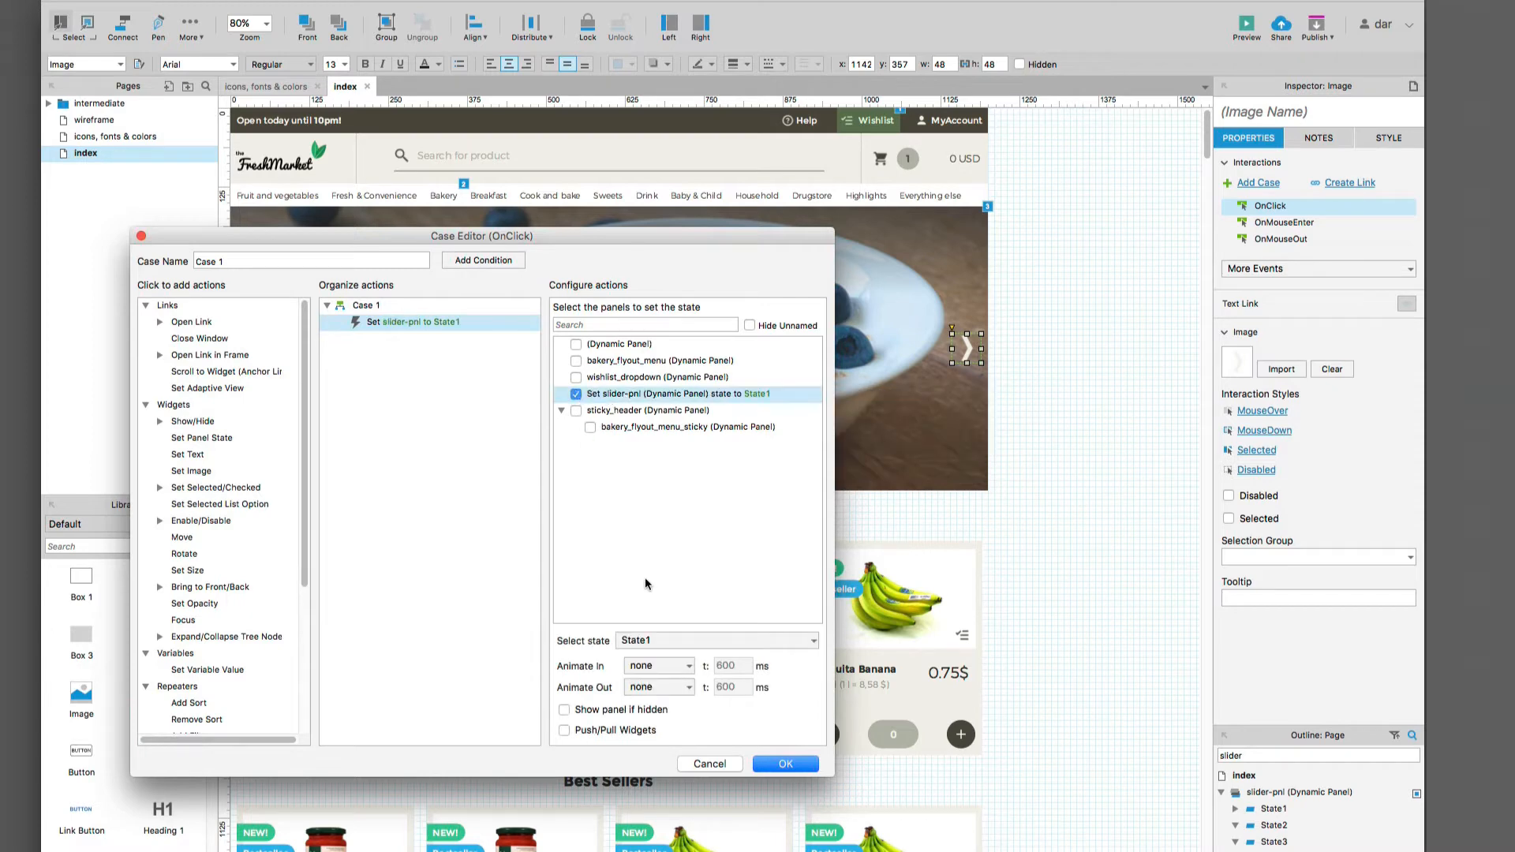
click(680, 636)
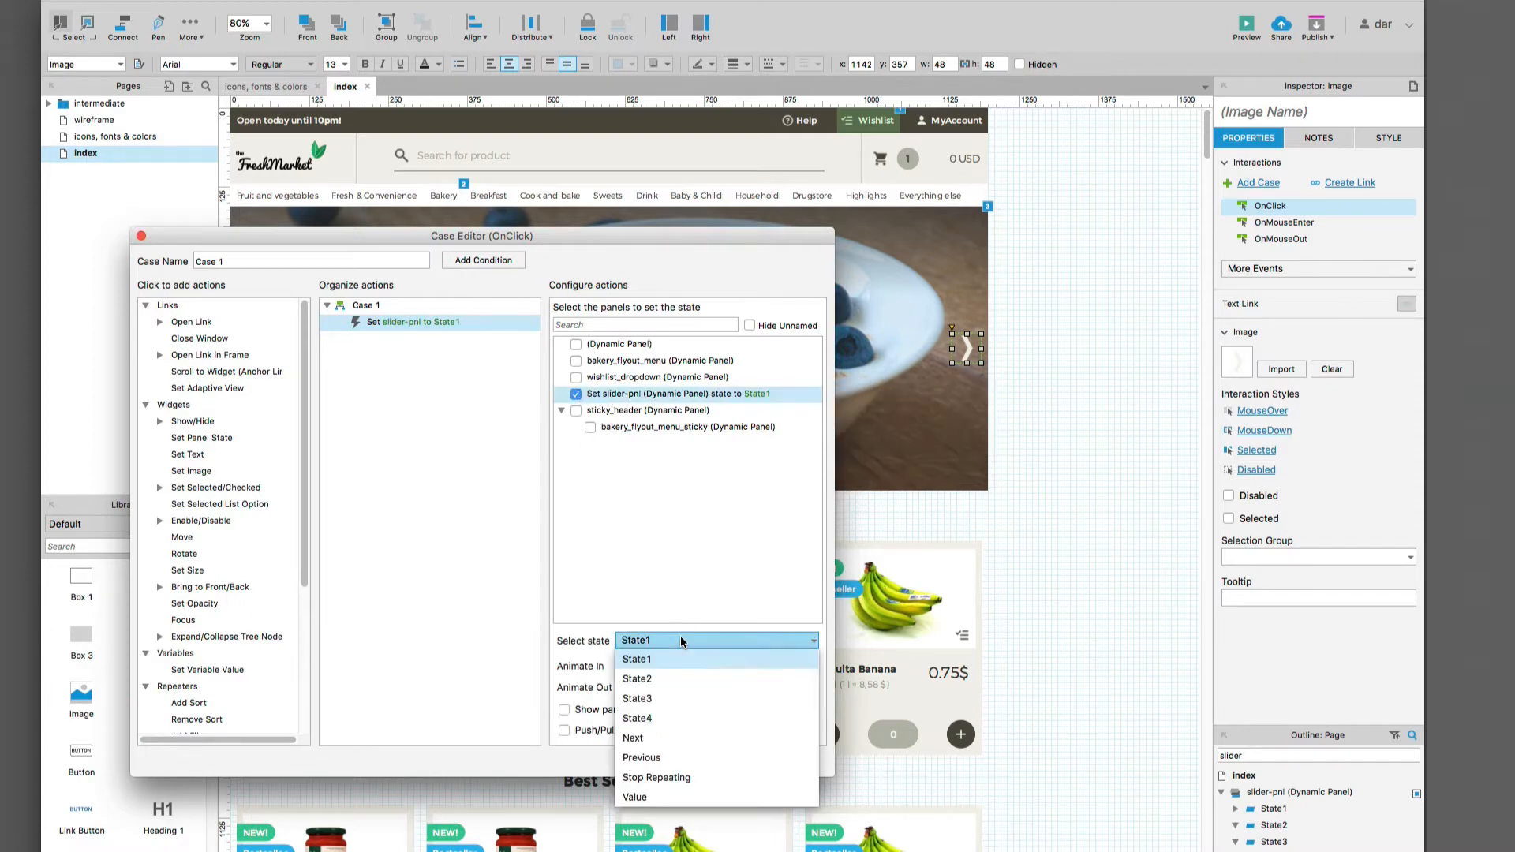
click(682, 738)
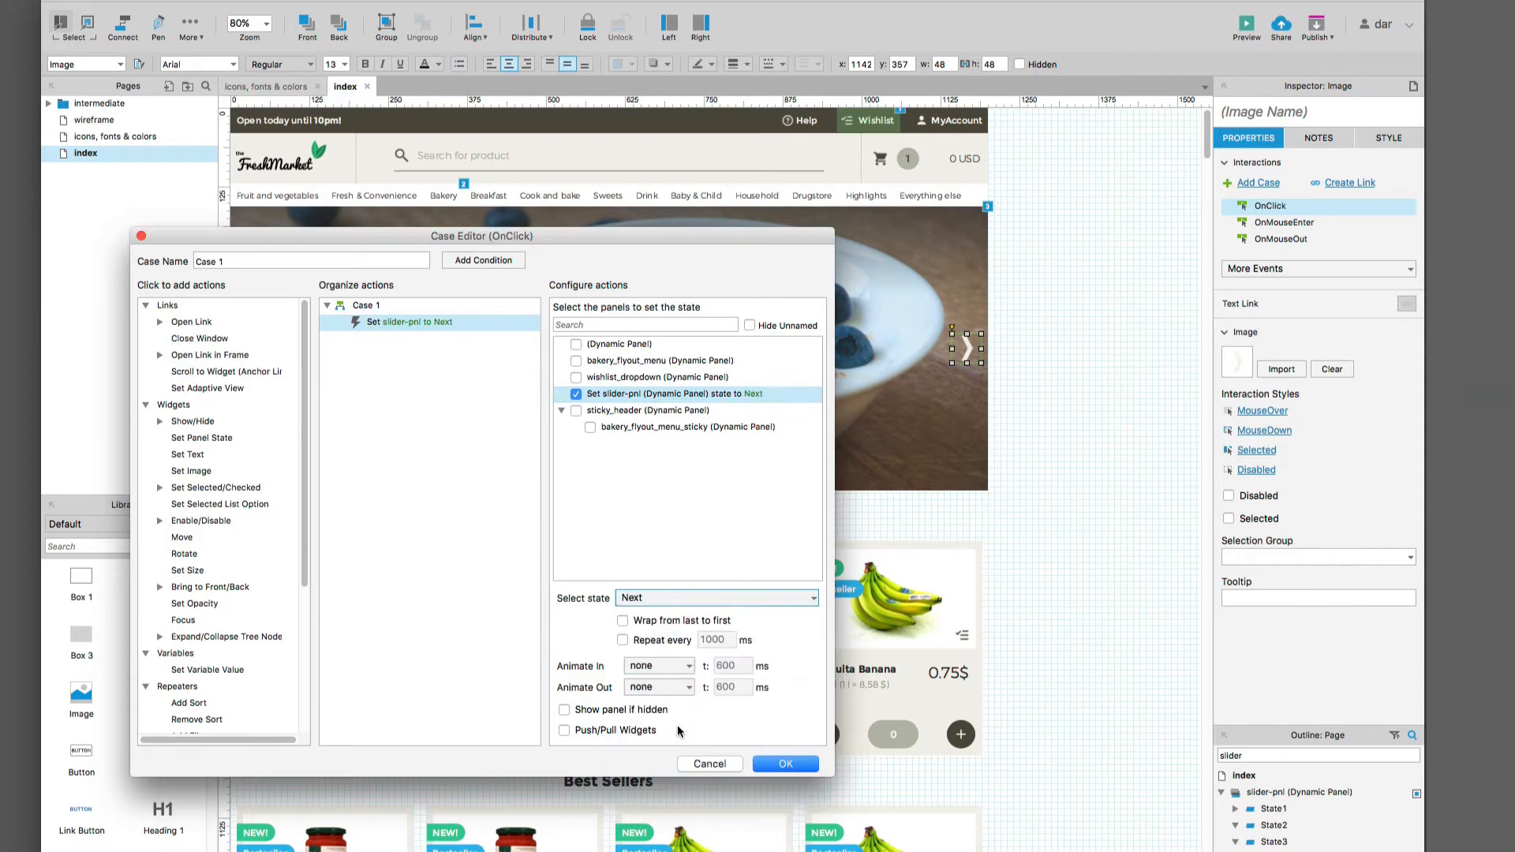
click(661, 666)
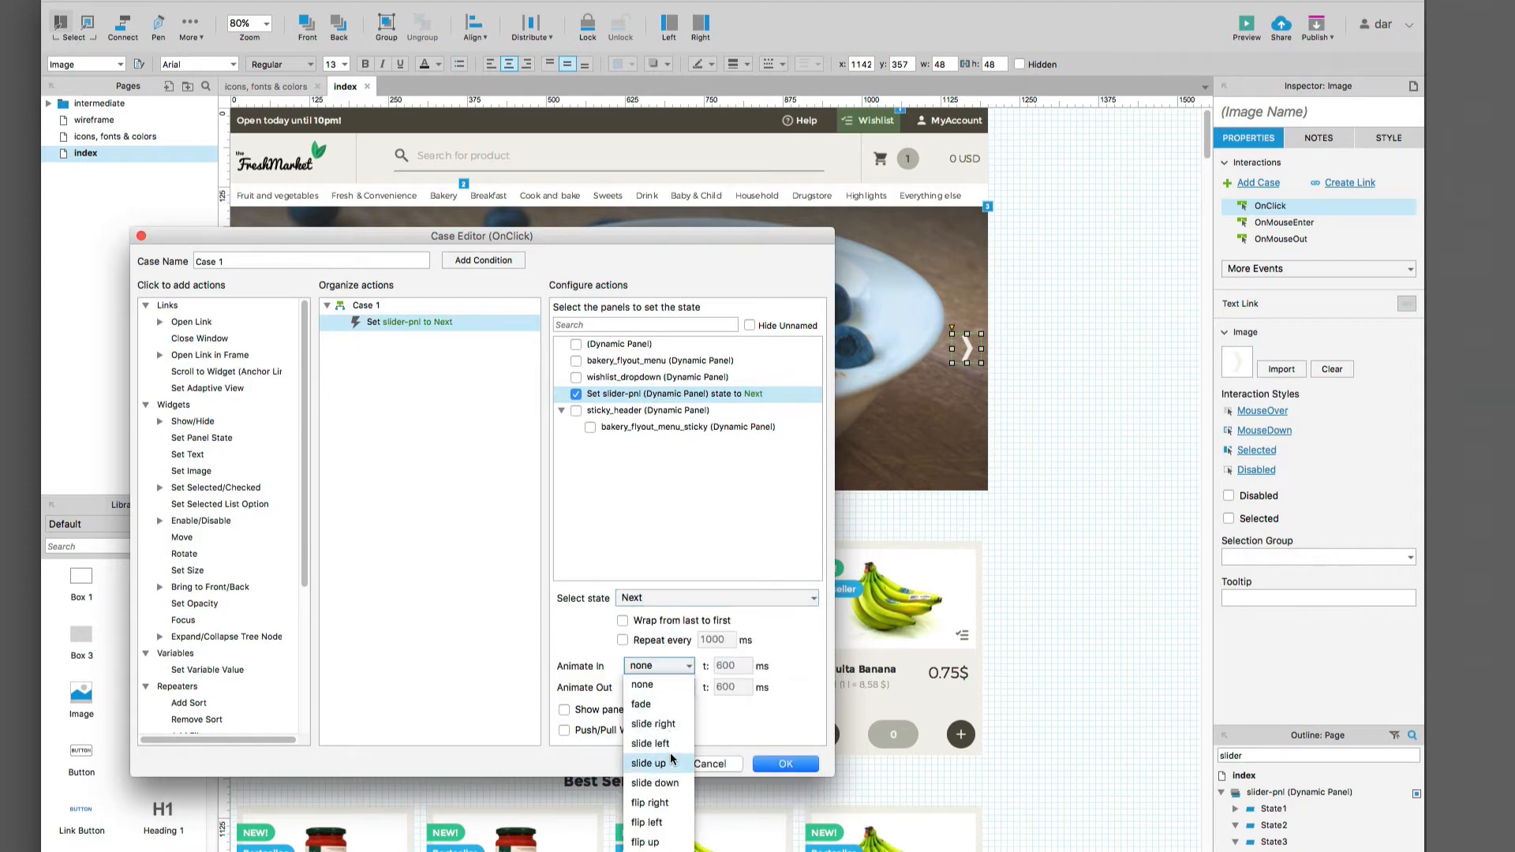
click(670, 723)
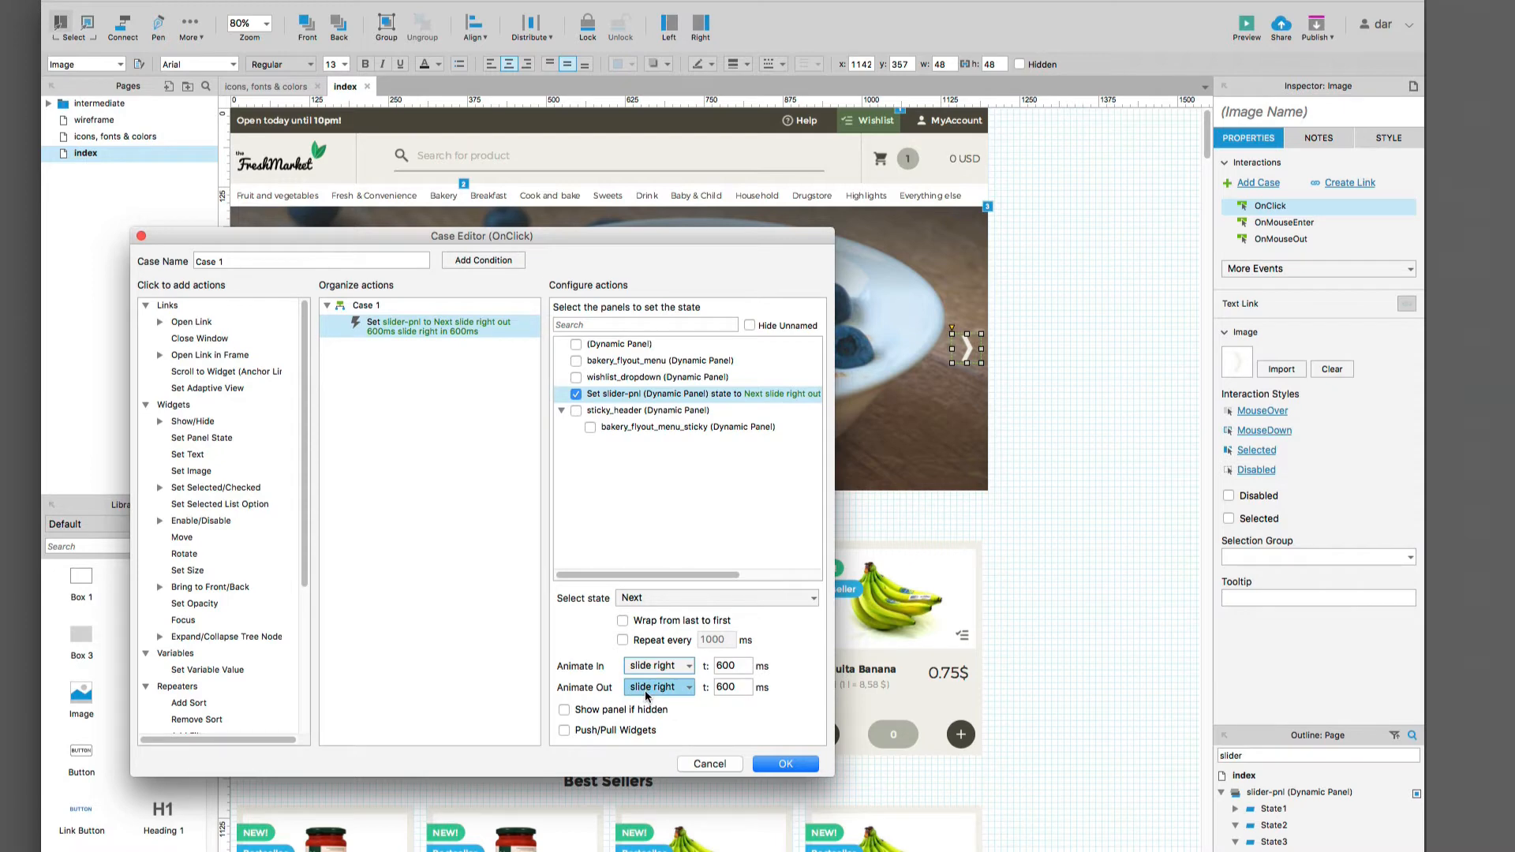
click(781, 764)
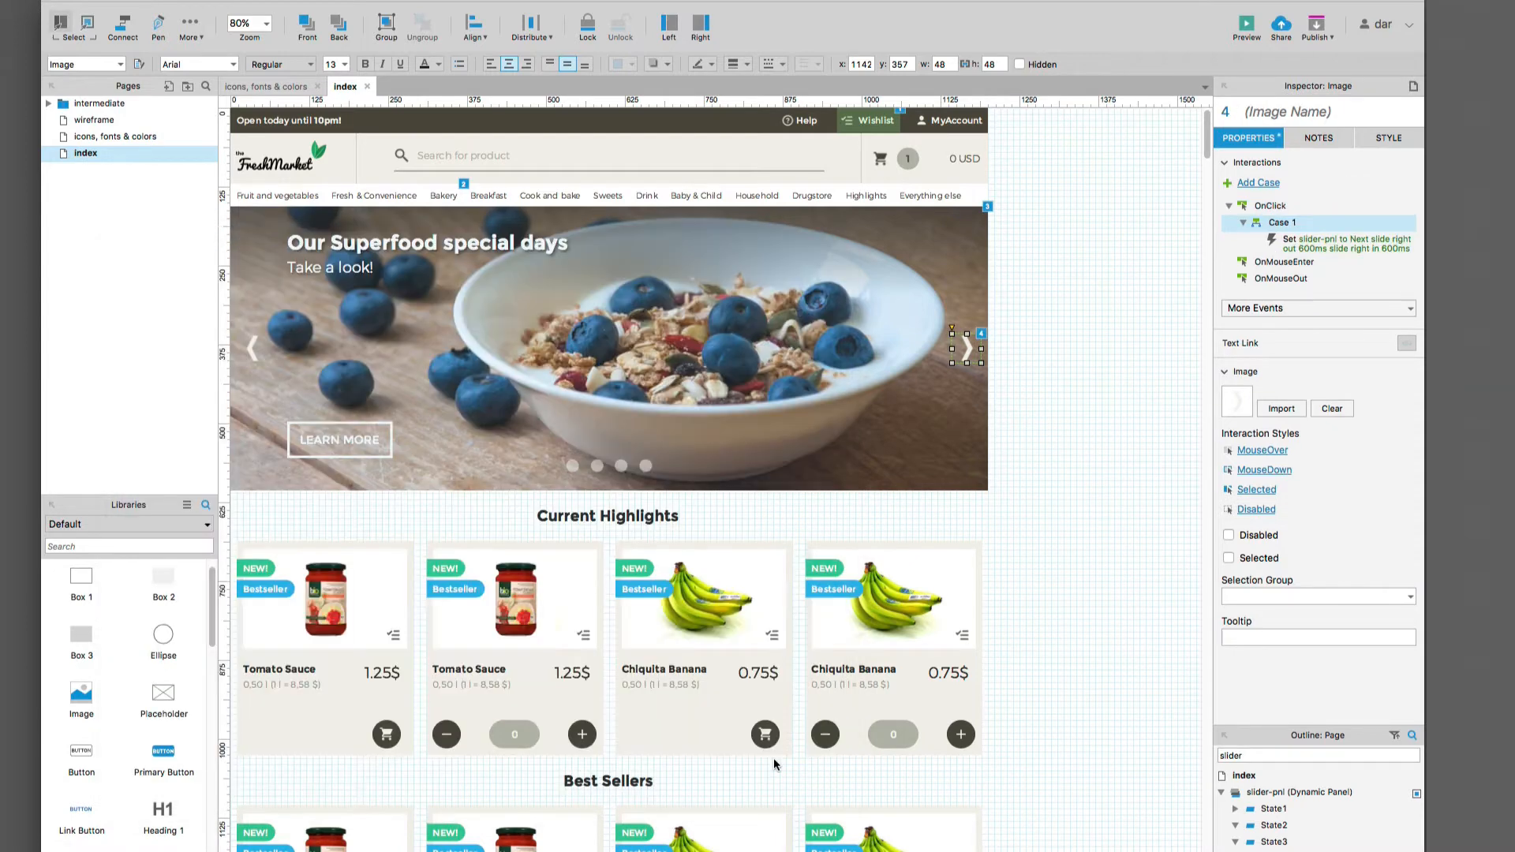
Step: Add an OnClick case to the banner's left arrow that sets slider-pnl to Previous with a 600 ms slide left animation in and out
click(245, 347)
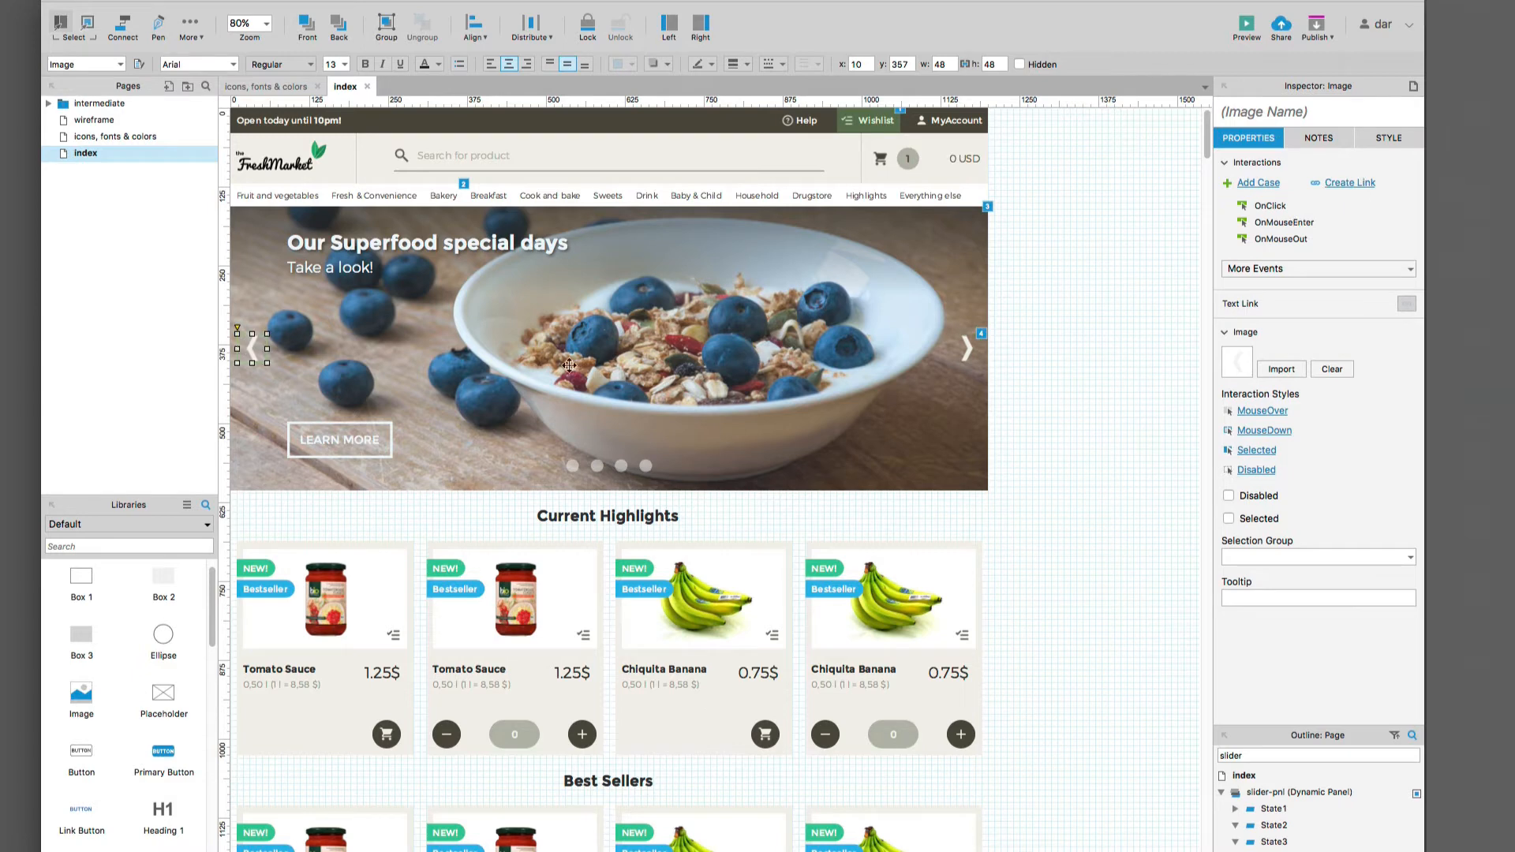
double_click(1271, 207)
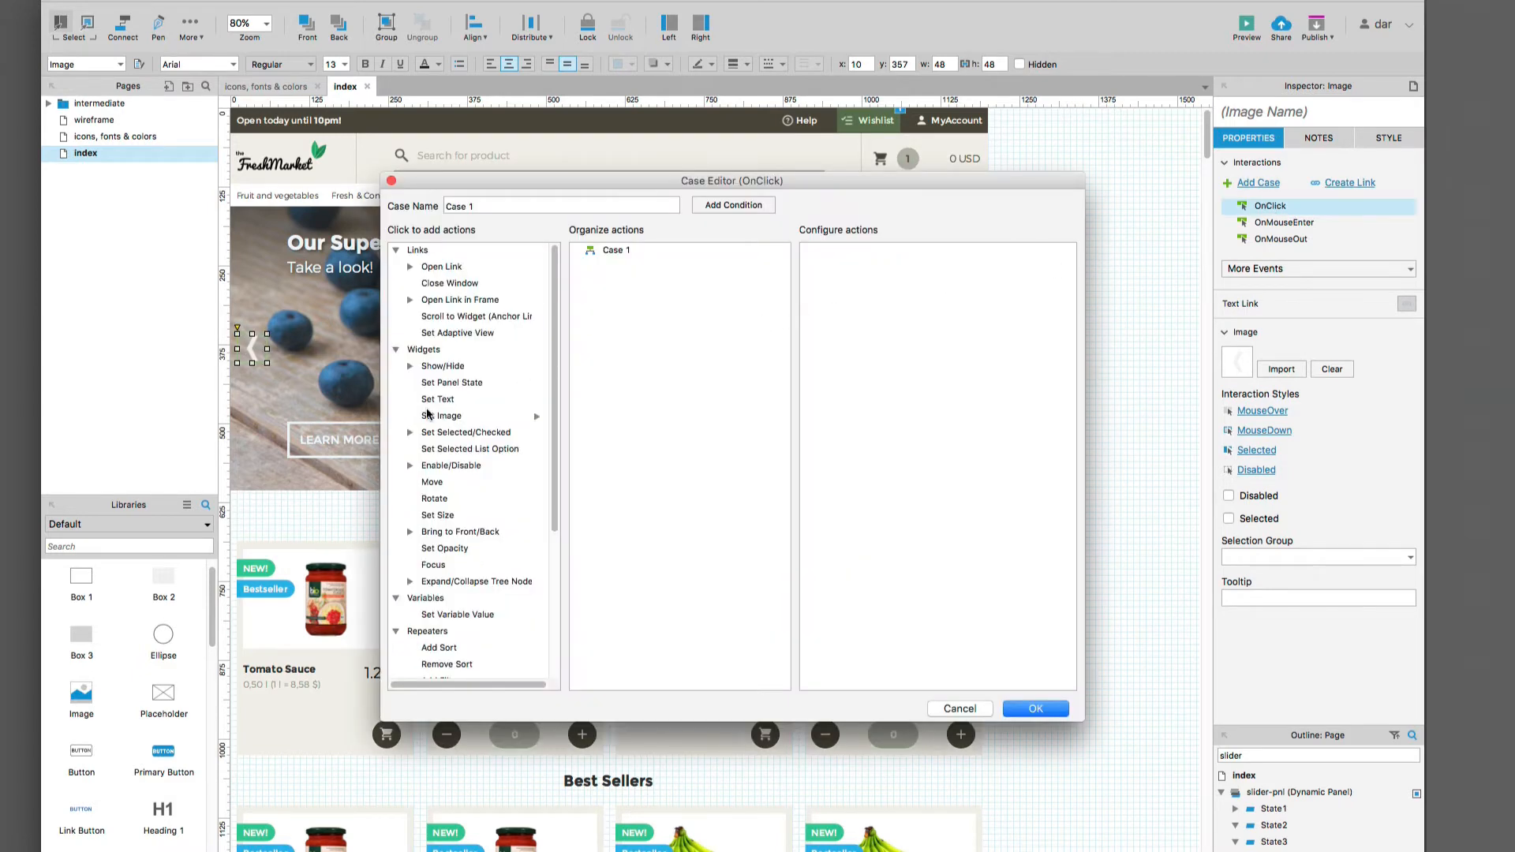
click(451, 383)
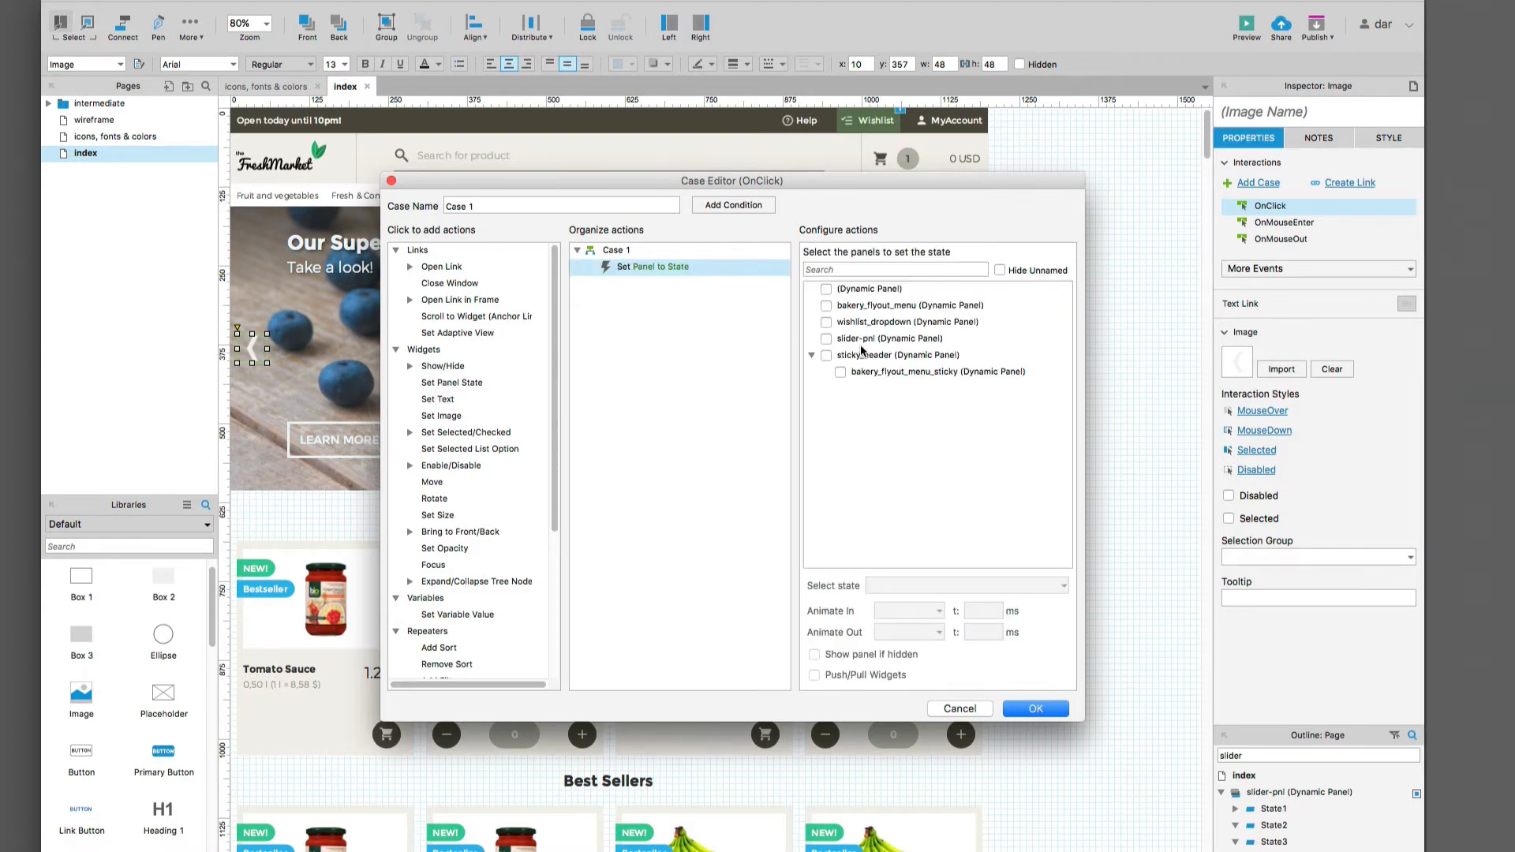
click(834, 341)
click(834, 341)
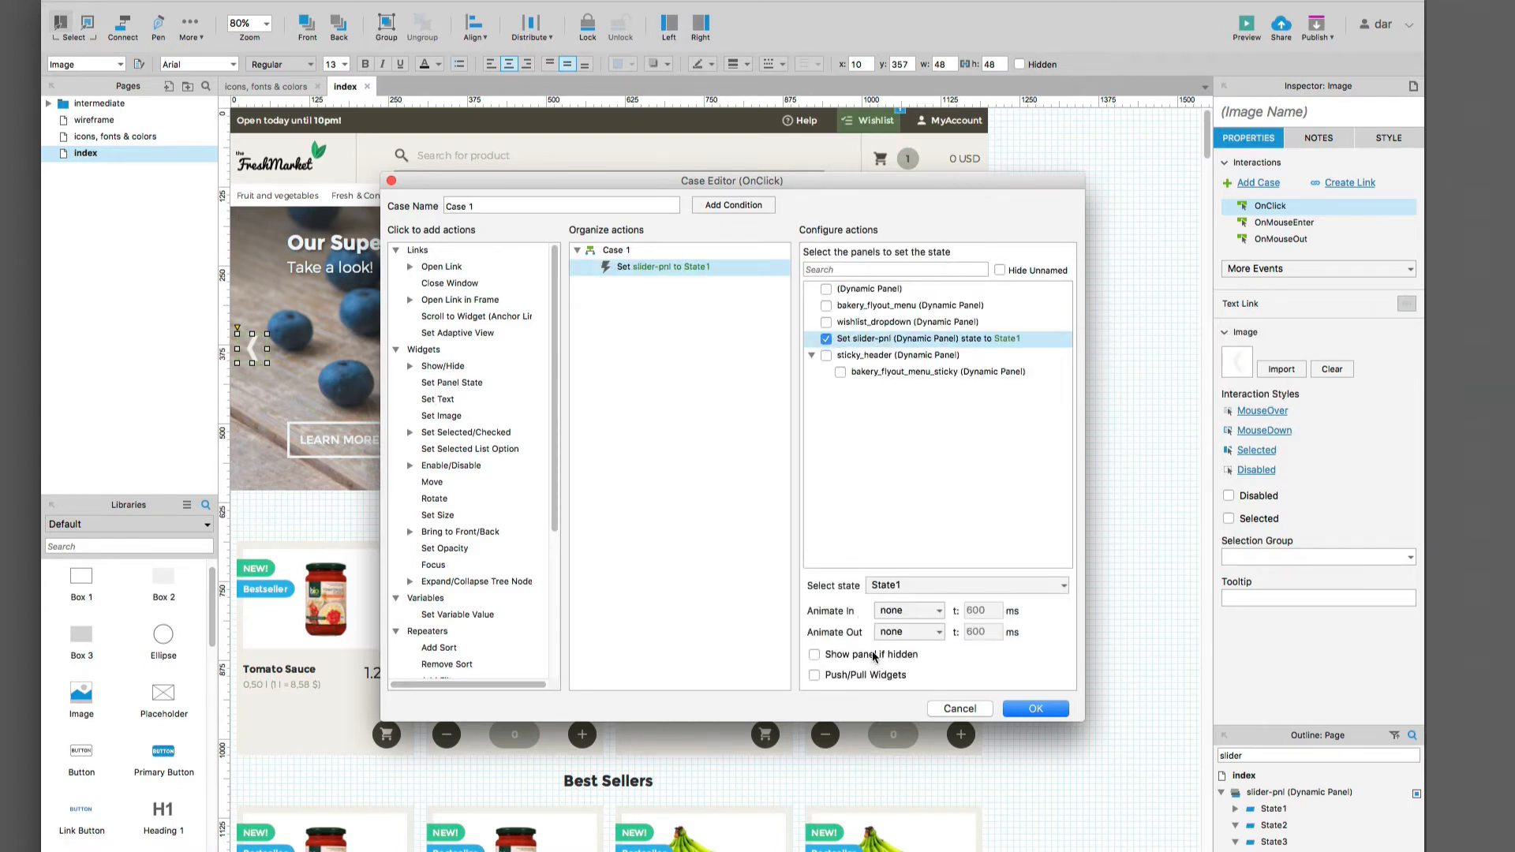
click(897, 586)
click(904, 704)
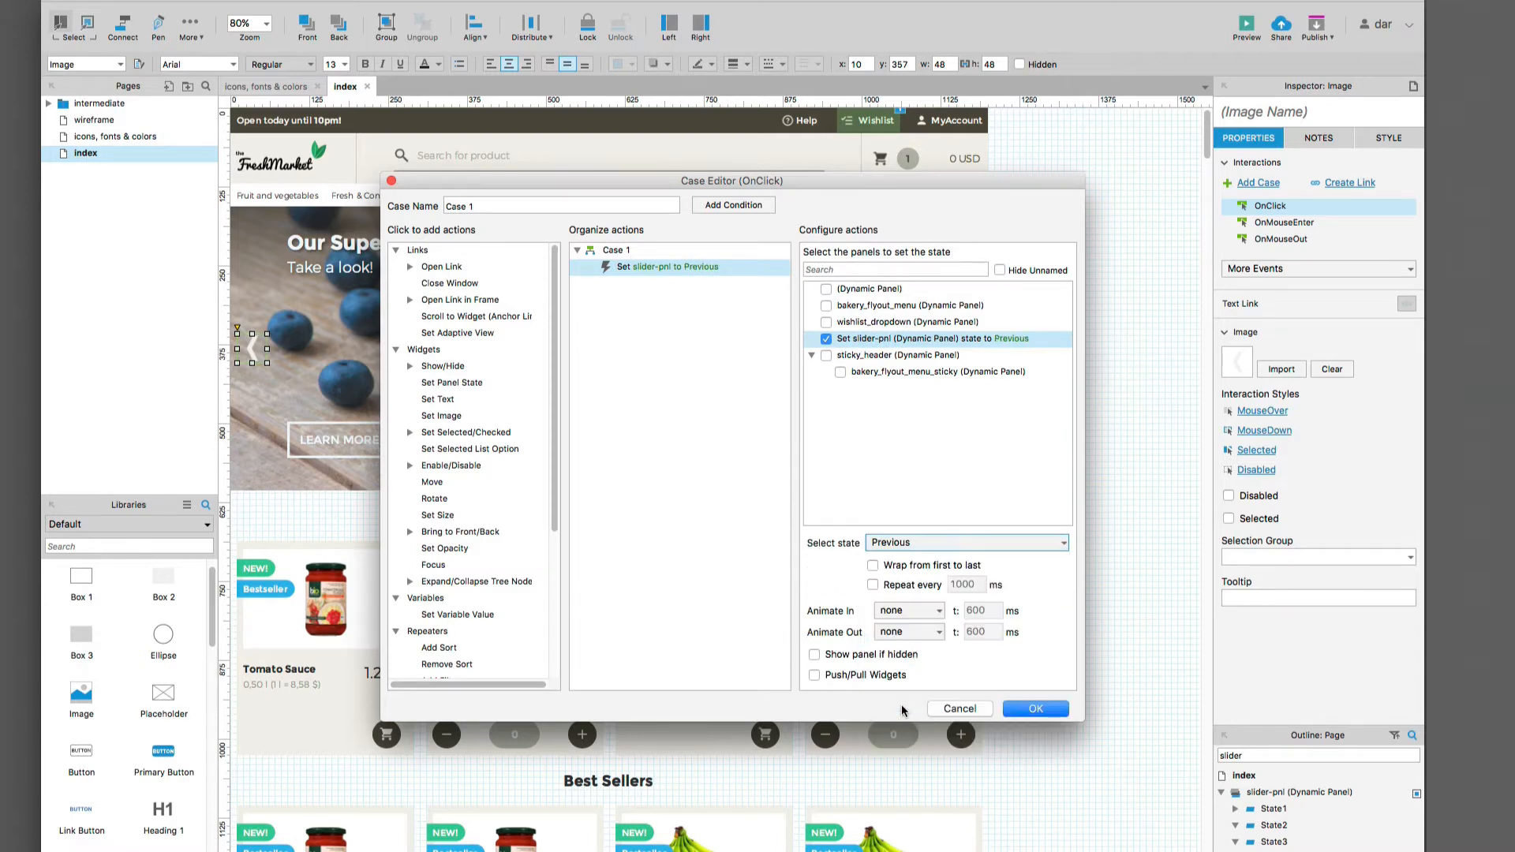
click(900, 610)
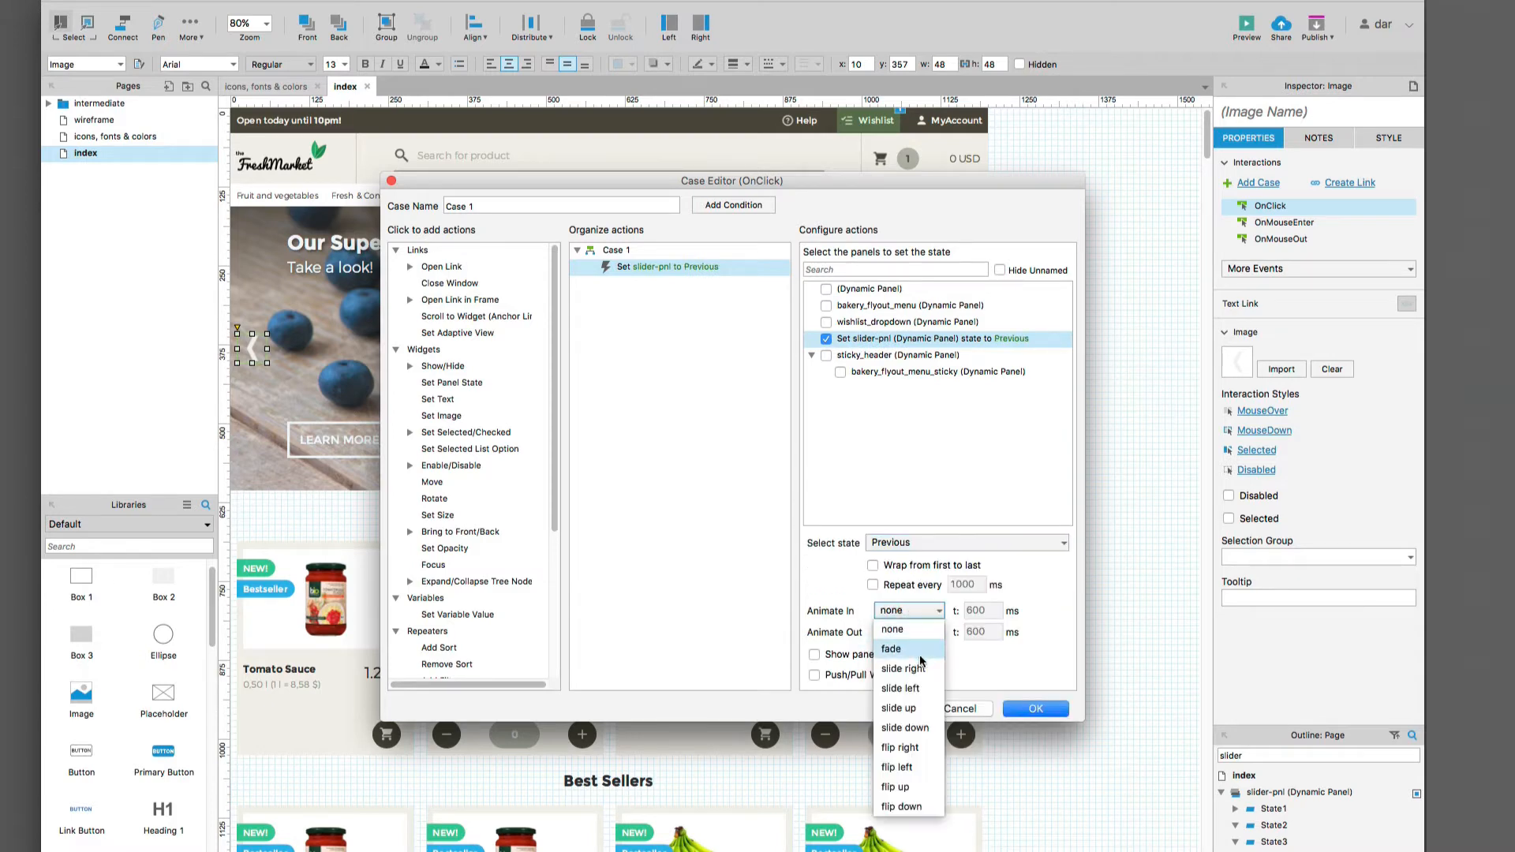
click(926, 698)
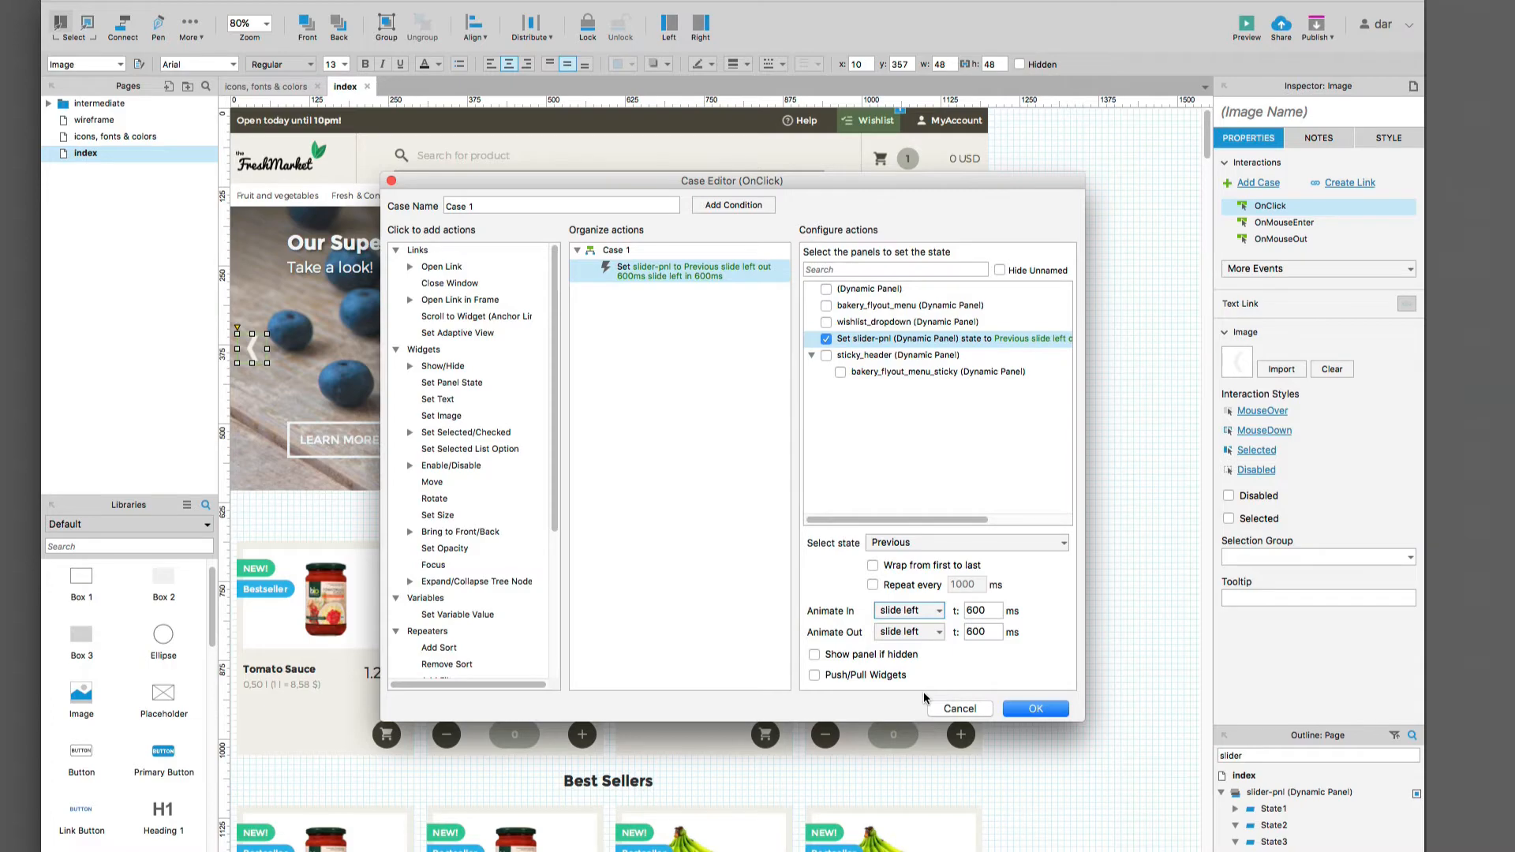
click(1039, 710)
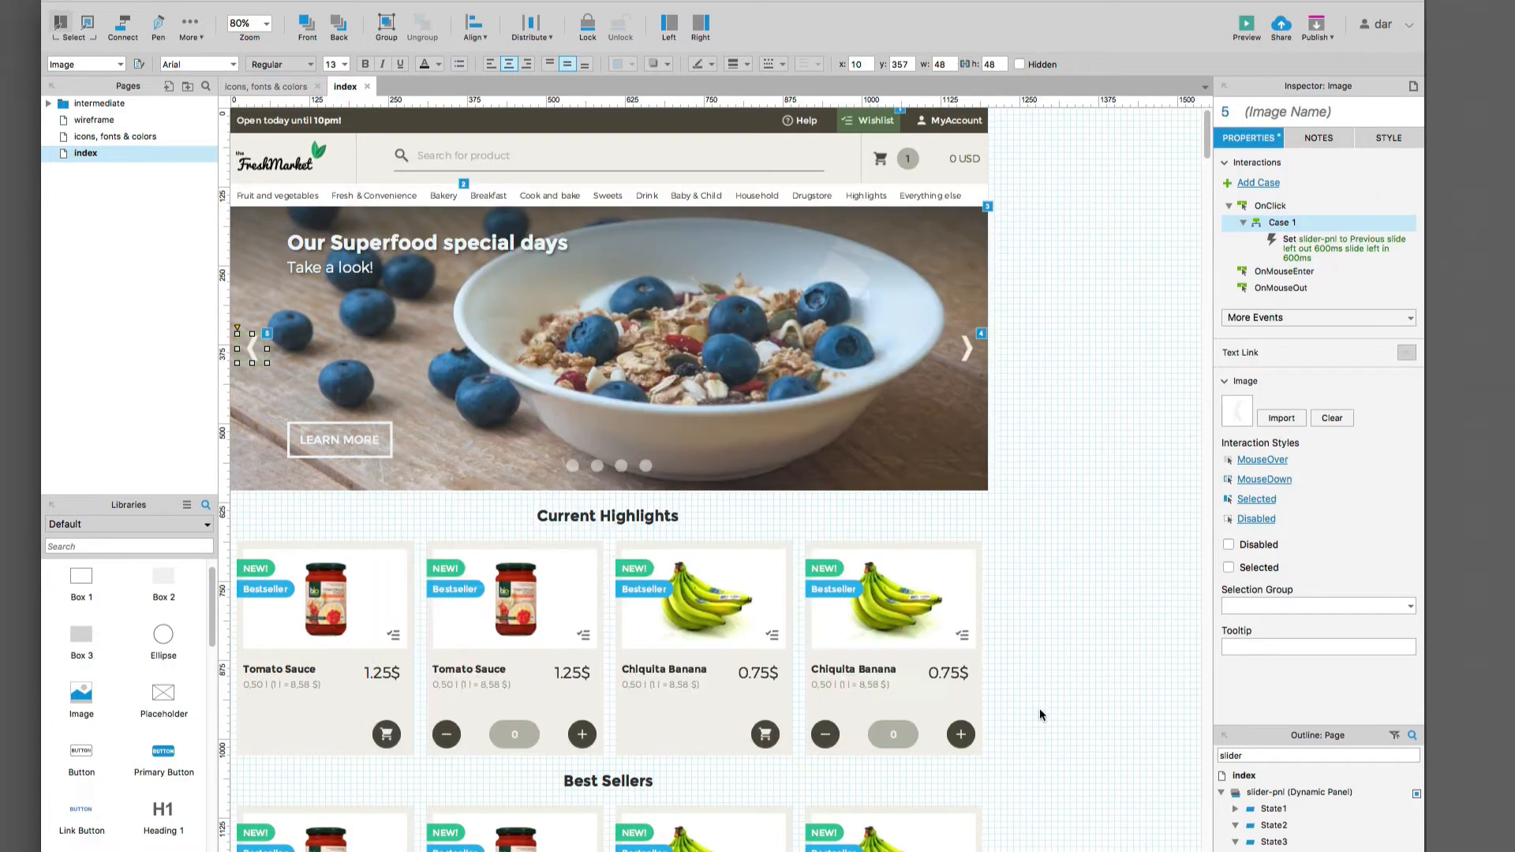
Step: Preview the index page in the browser to check the slider's arrow navigation, and return to the page design
click(1019, 588)
key(super+period)
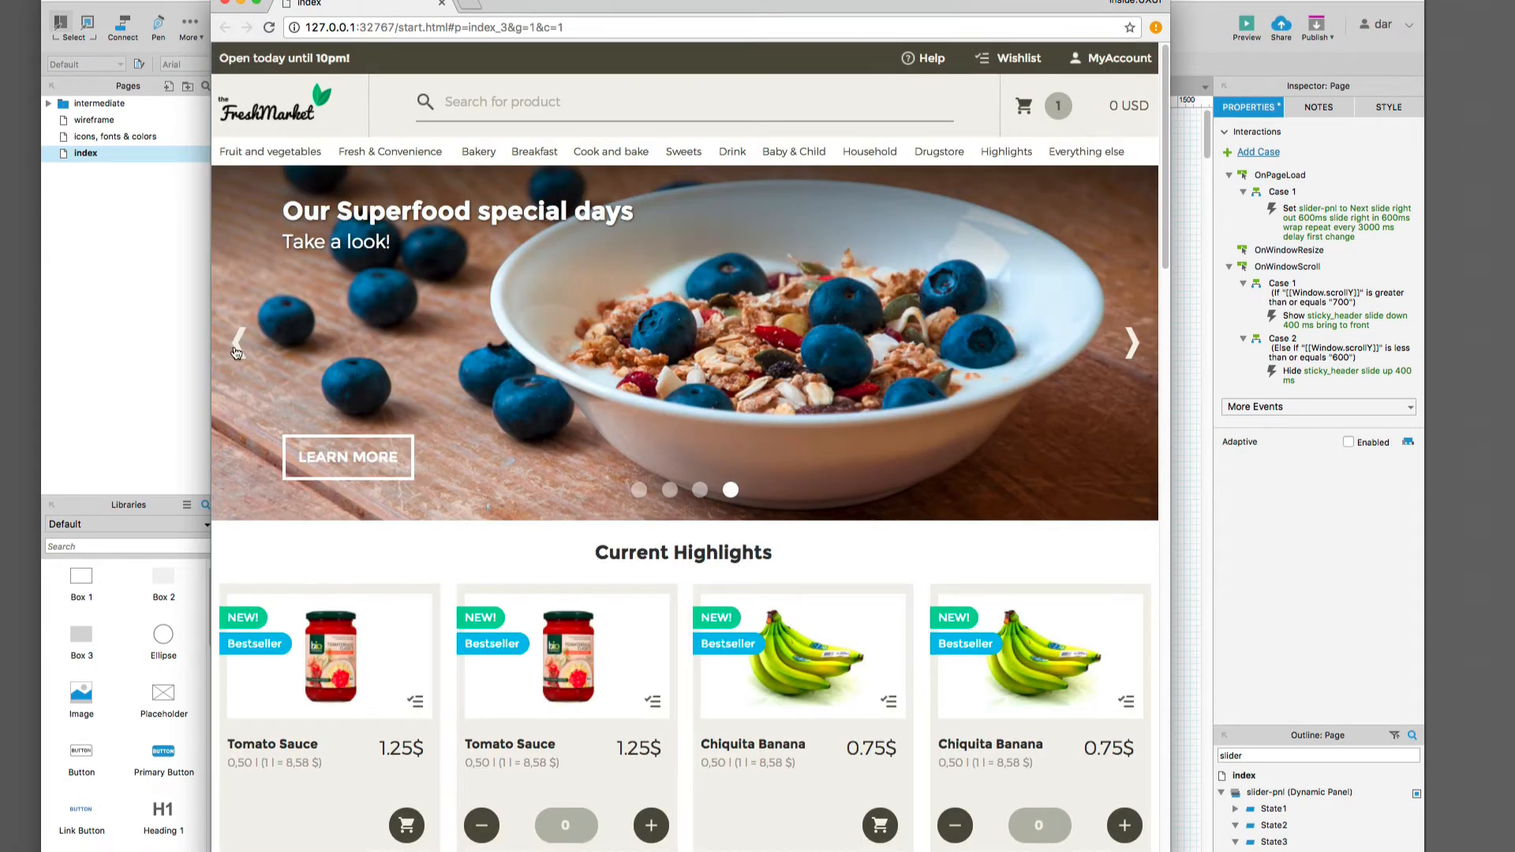
click(1181, 436)
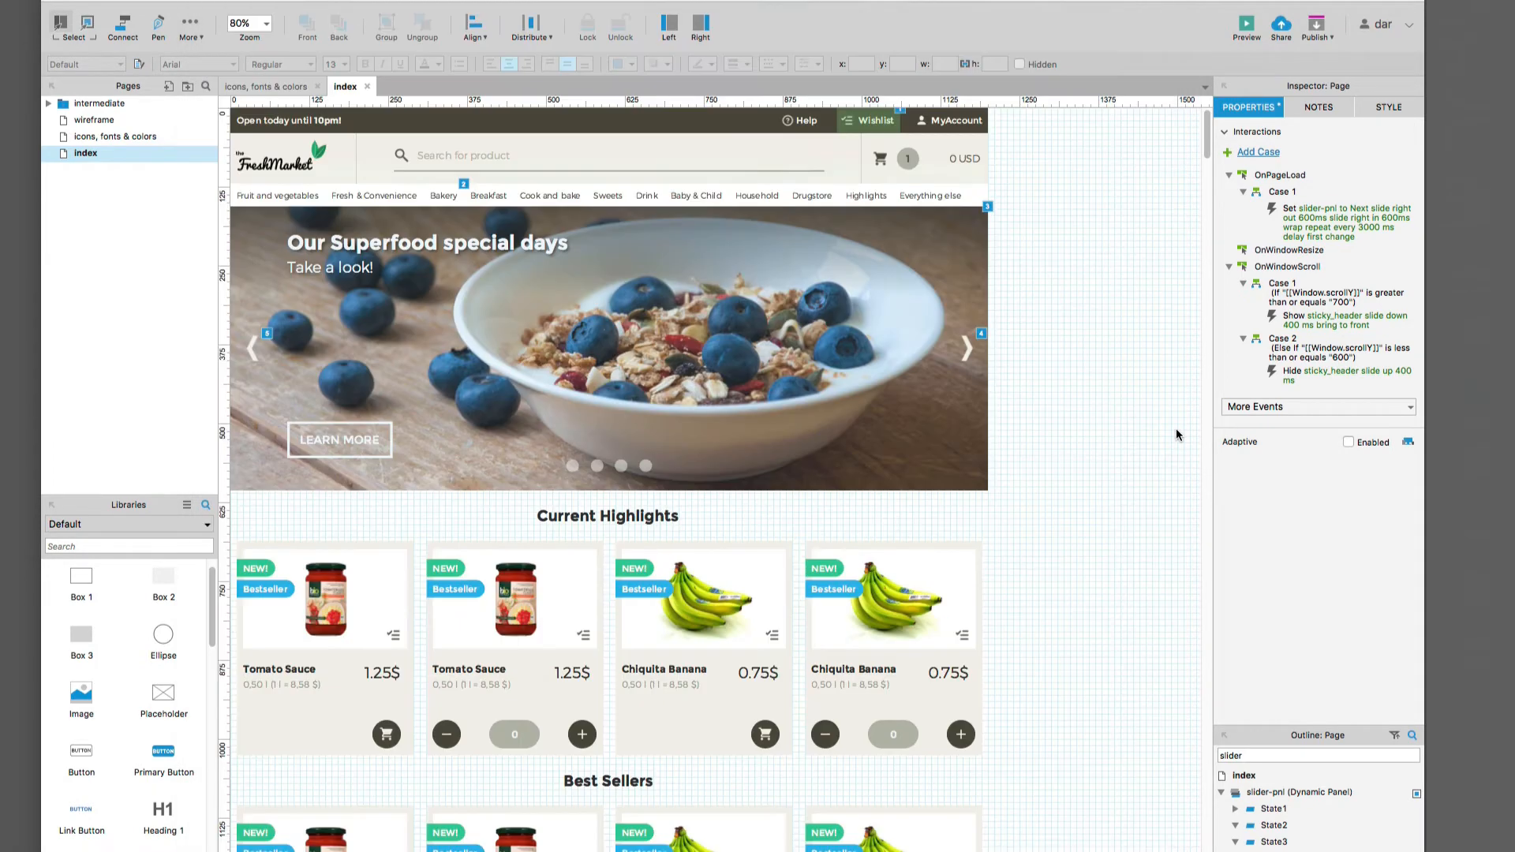
Step: Edit the right arrow's OnClick action so slider-pnl wraps from last to first, and save the case
click(971, 351)
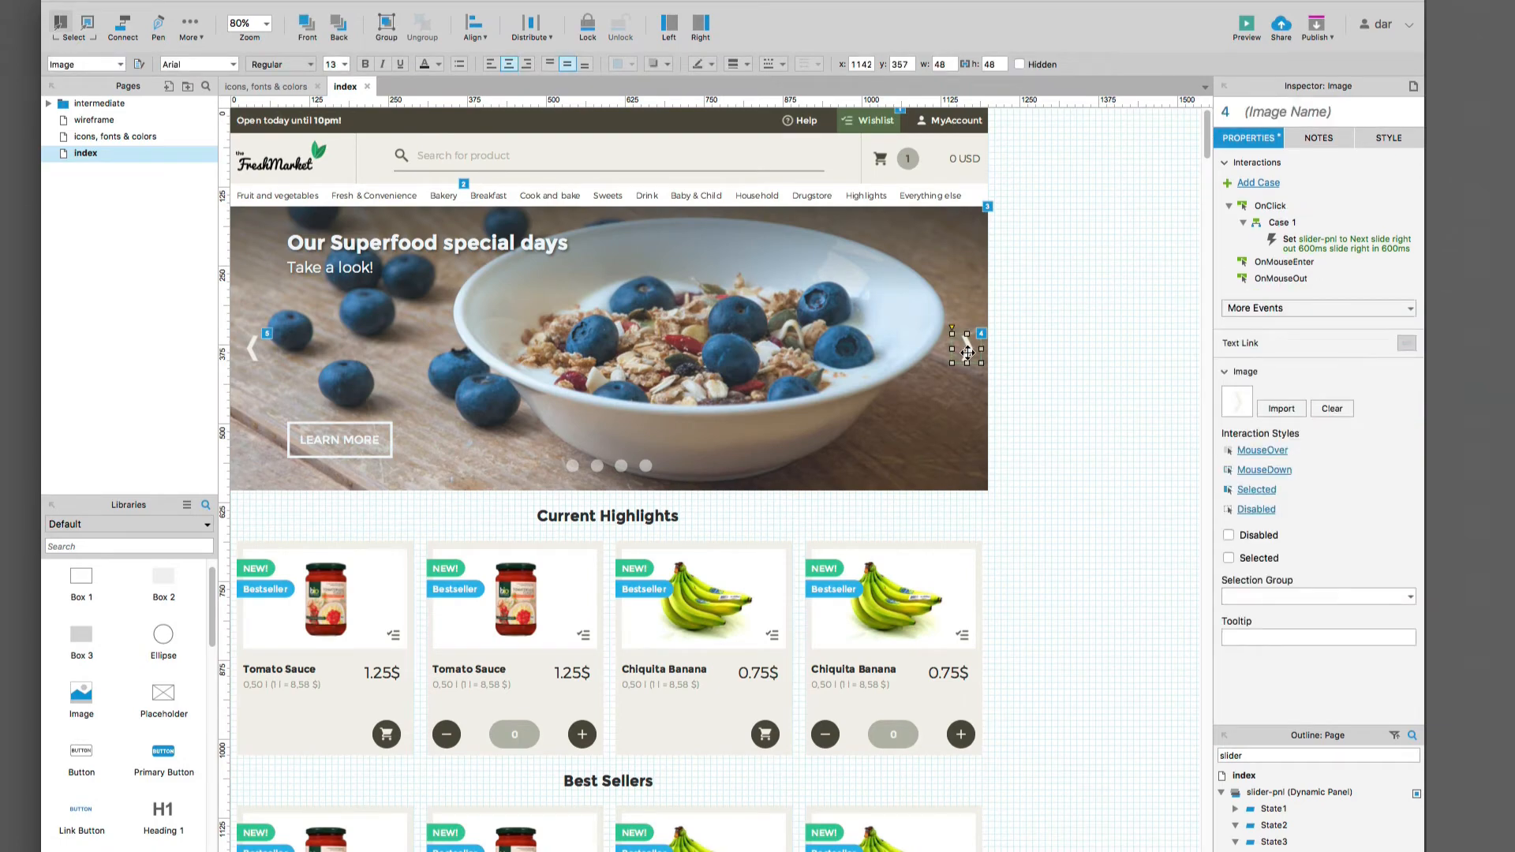
double_click(1313, 249)
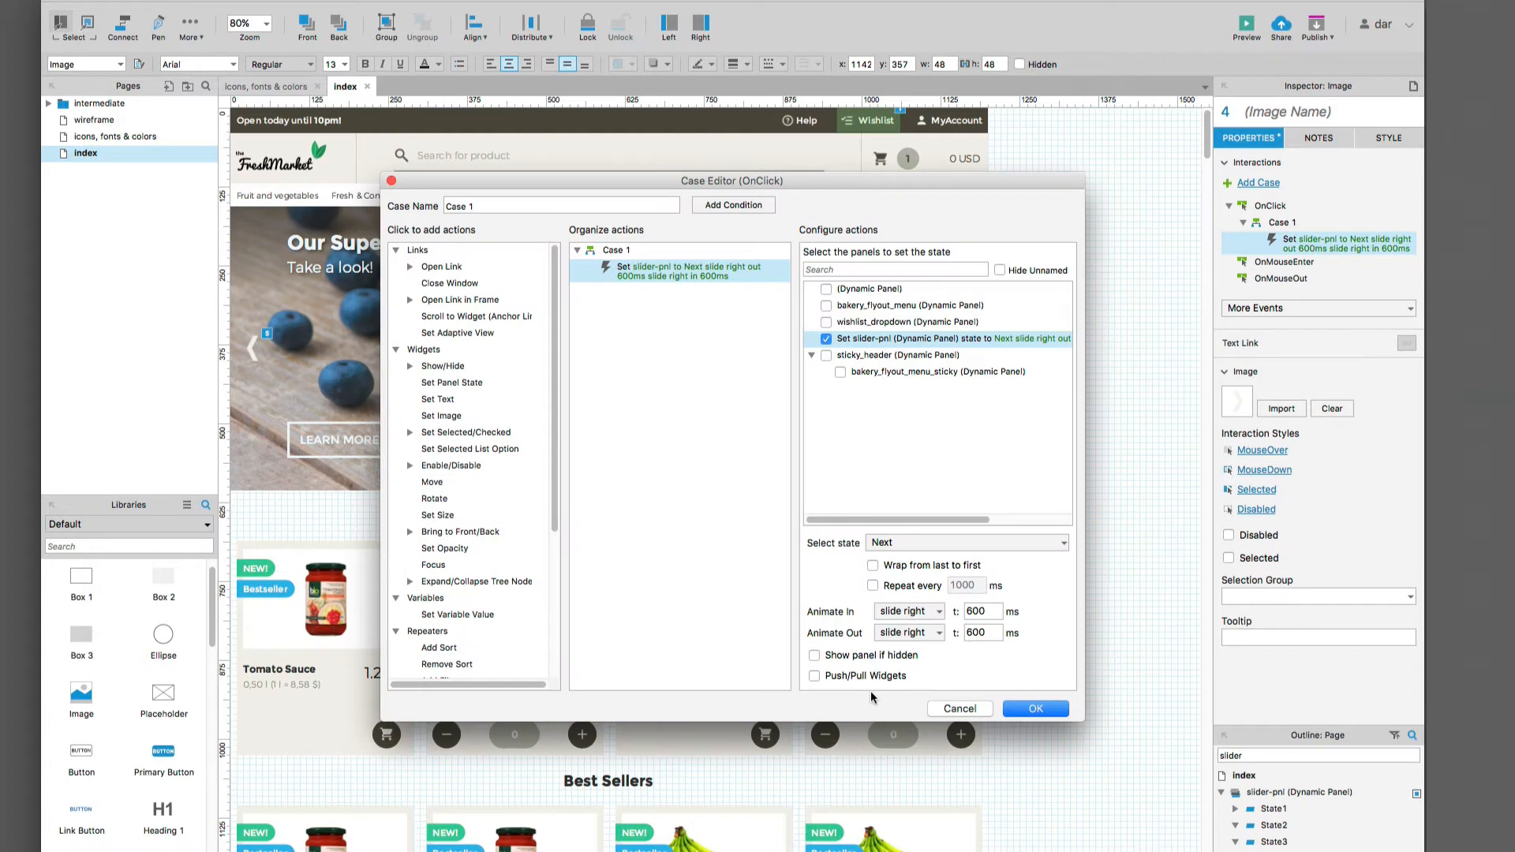
click(872, 566)
click(1025, 710)
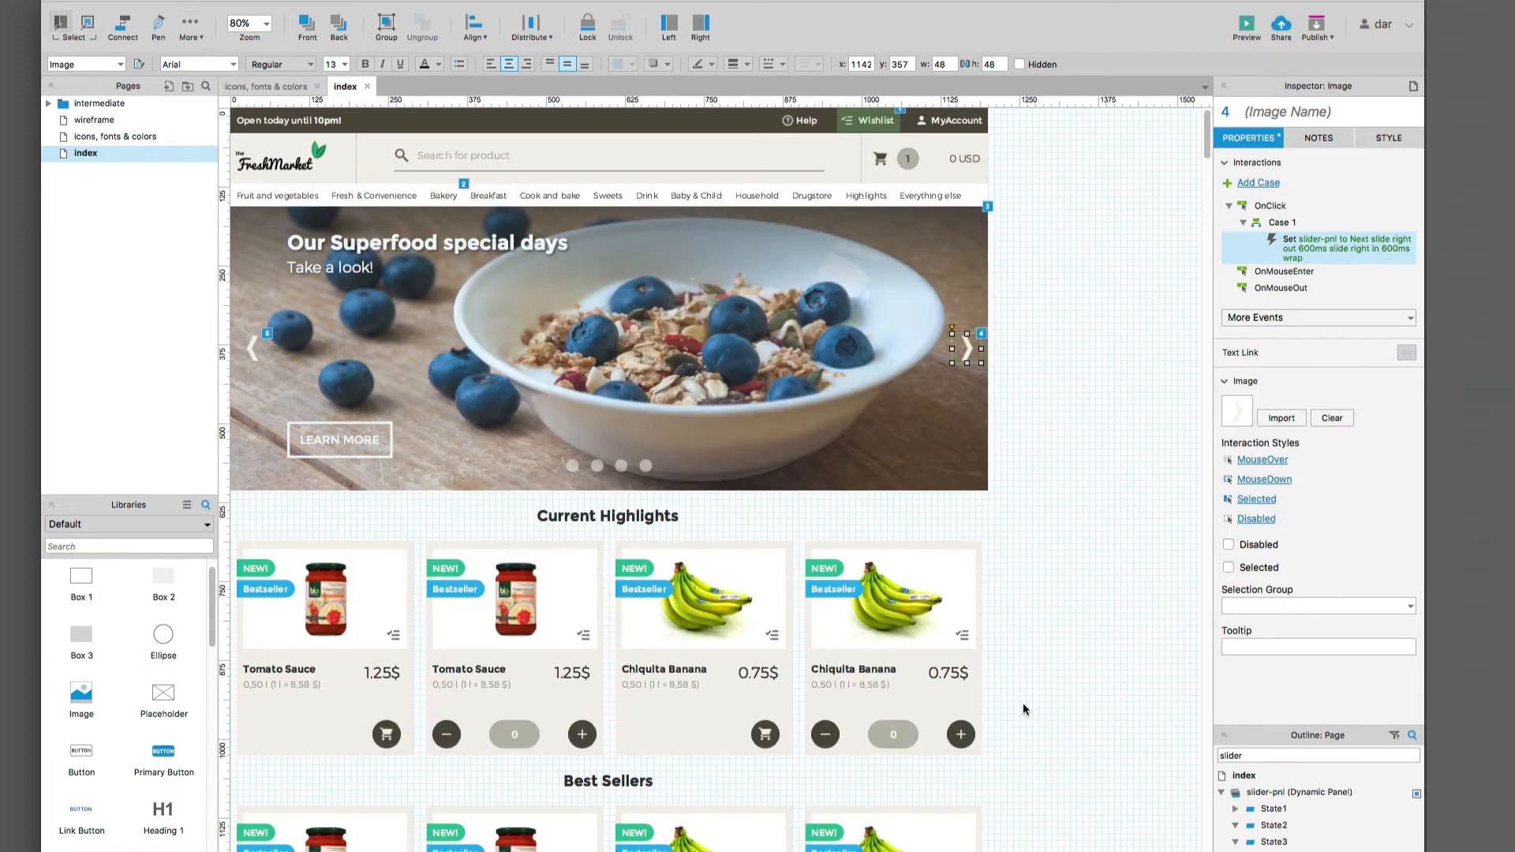
Step: Edit the left arrow's OnClick action so slider-pnl wraps from first to last, and save the case
click(256, 359)
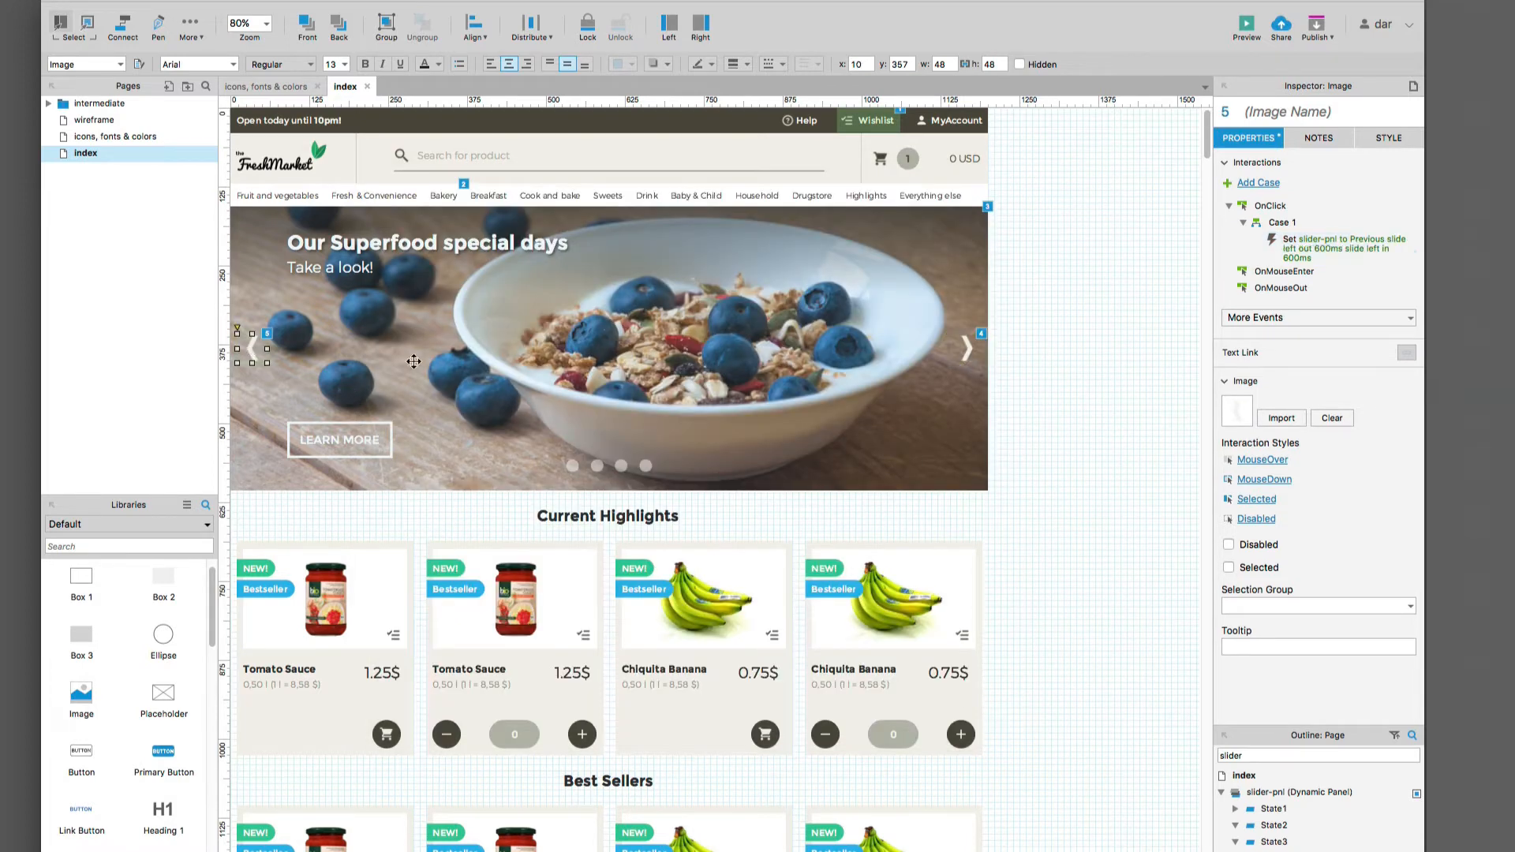
double_click(1329, 246)
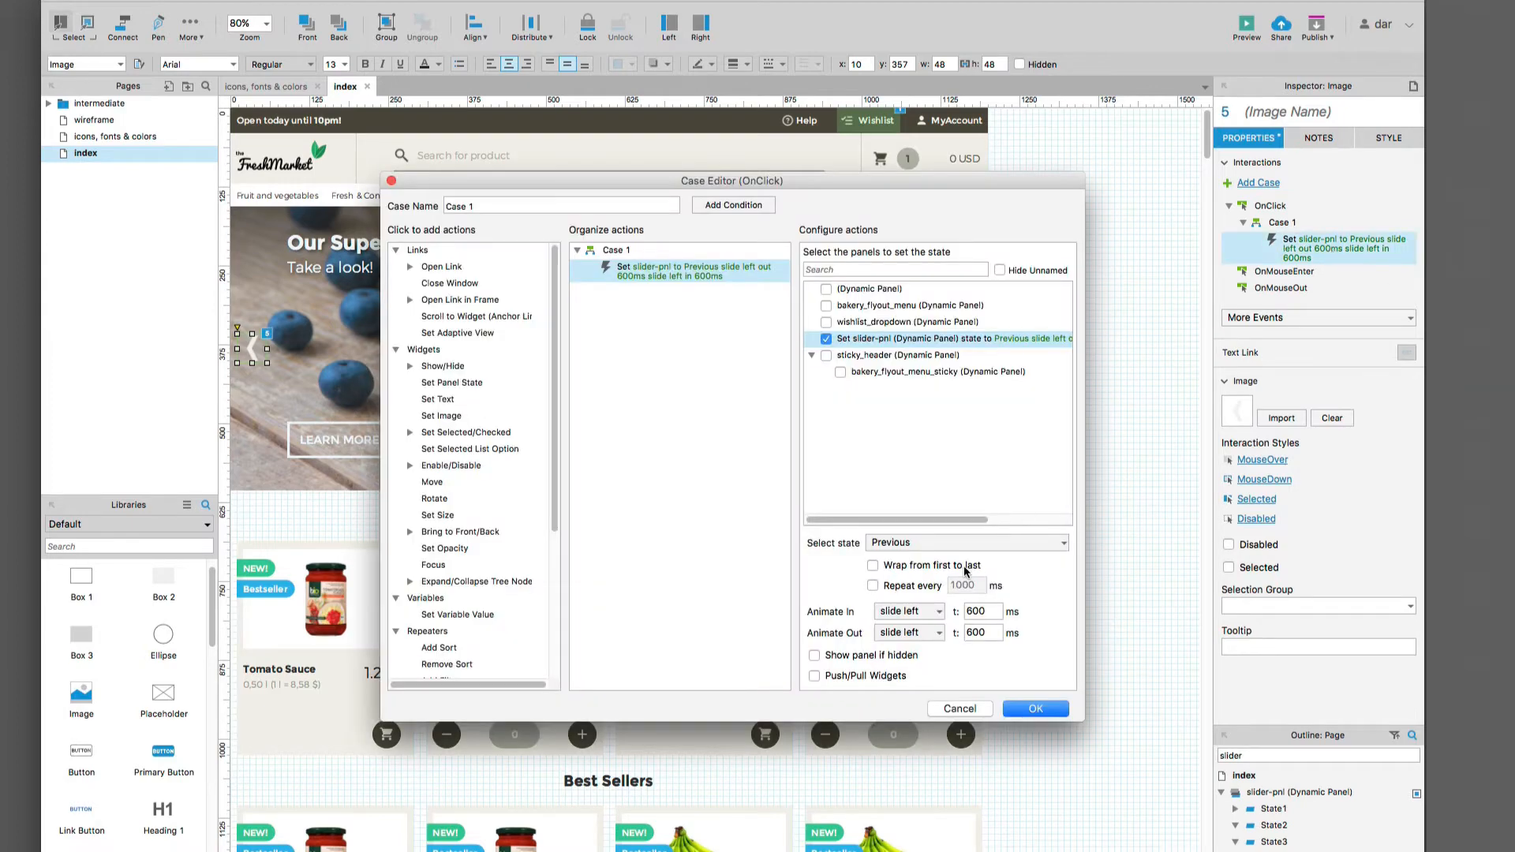
click(915, 566)
click(983, 633)
click(1037, 708)
click(1040, 711)
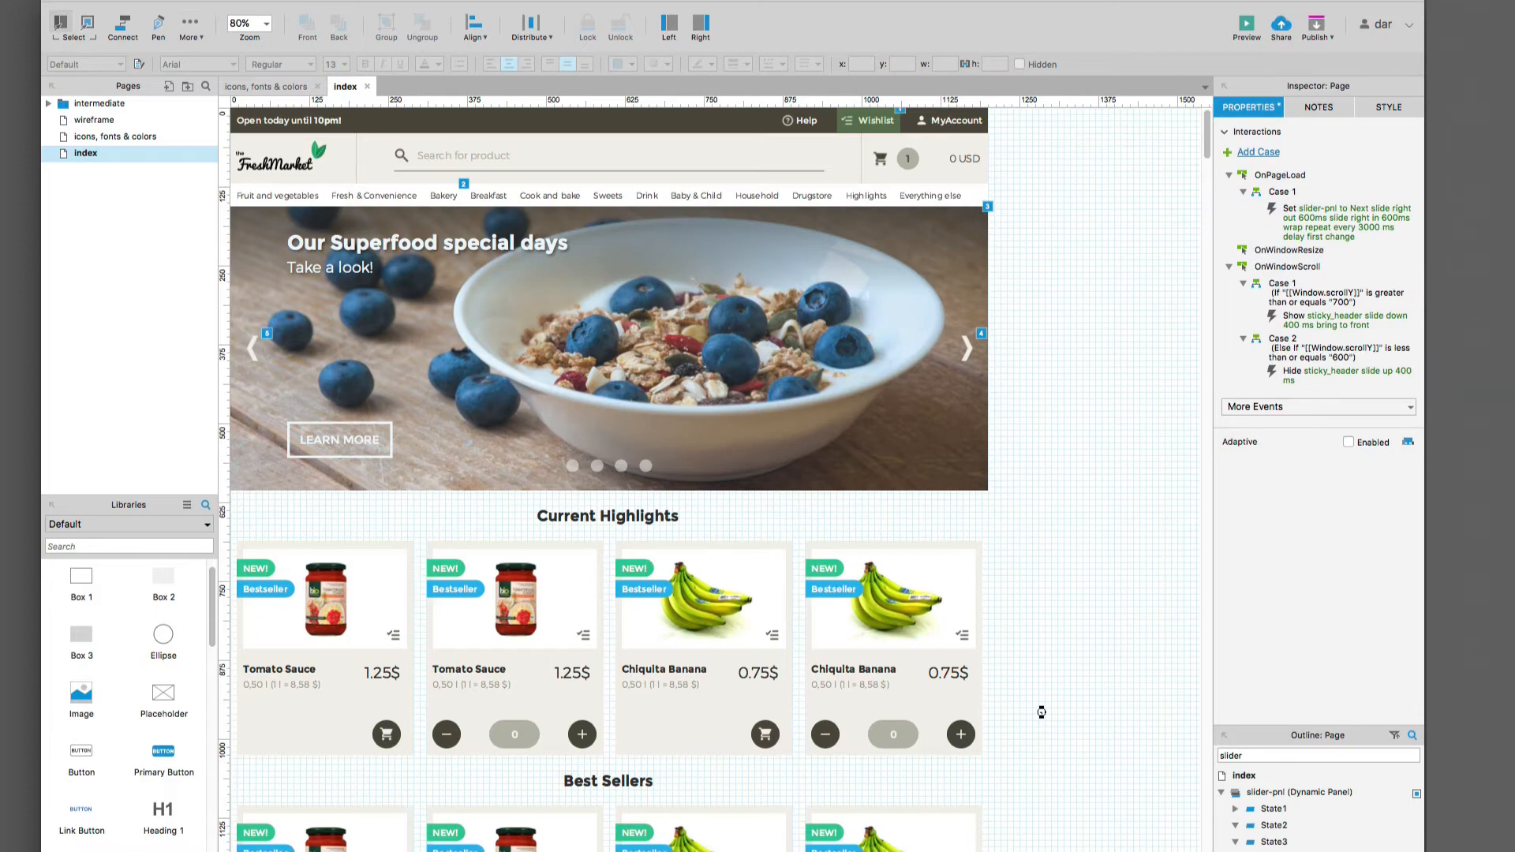
Step: Preview the refreshed index page in the browser and test the banner's right and left arrows for wrapping between slides
key(super+Tab)
key(super+r)
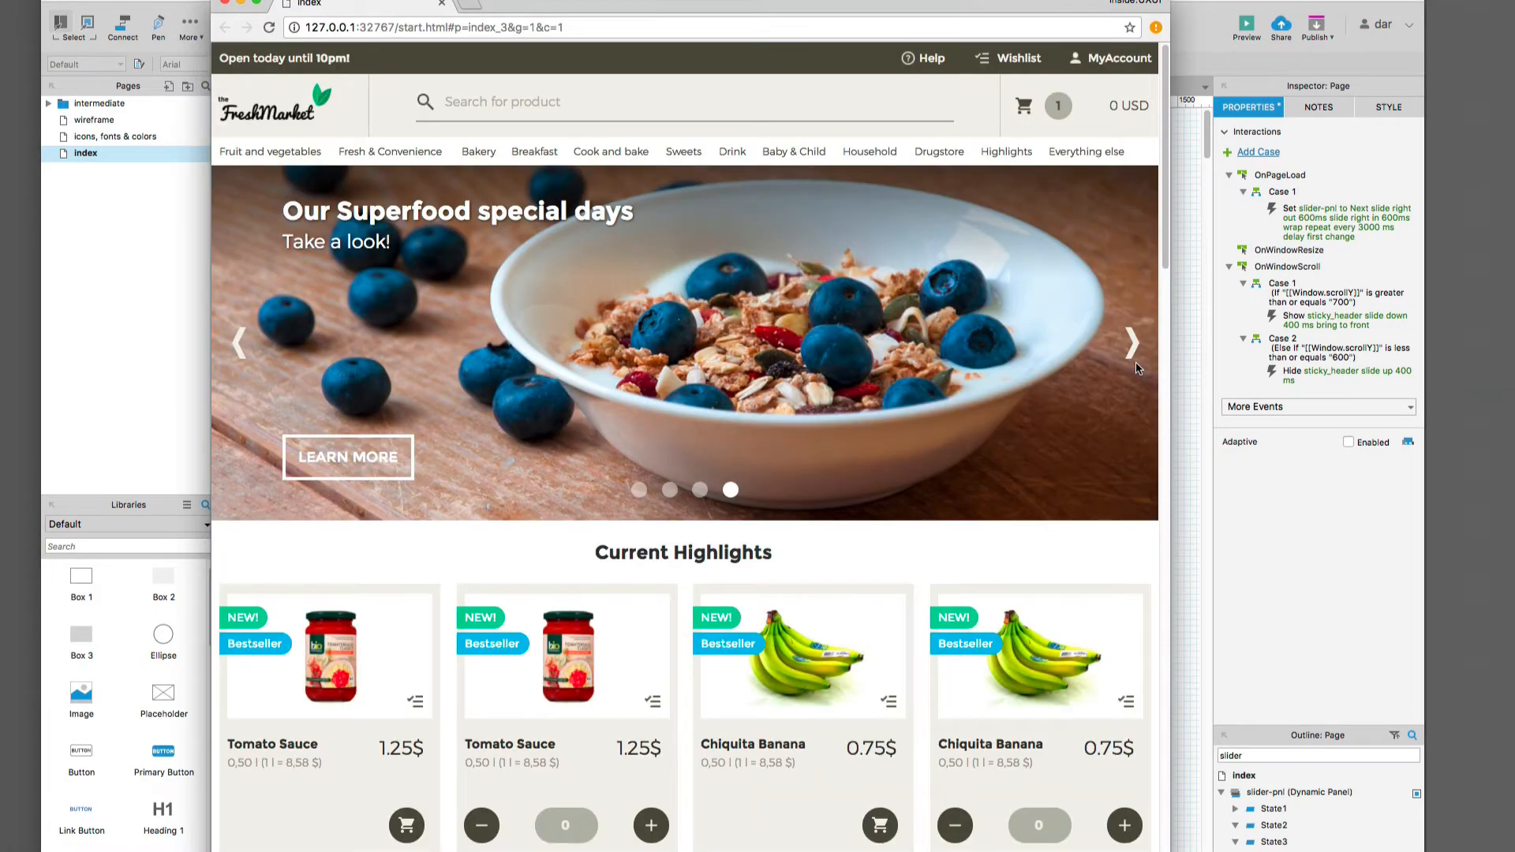
click(1134, 359)
click(1134, 359)
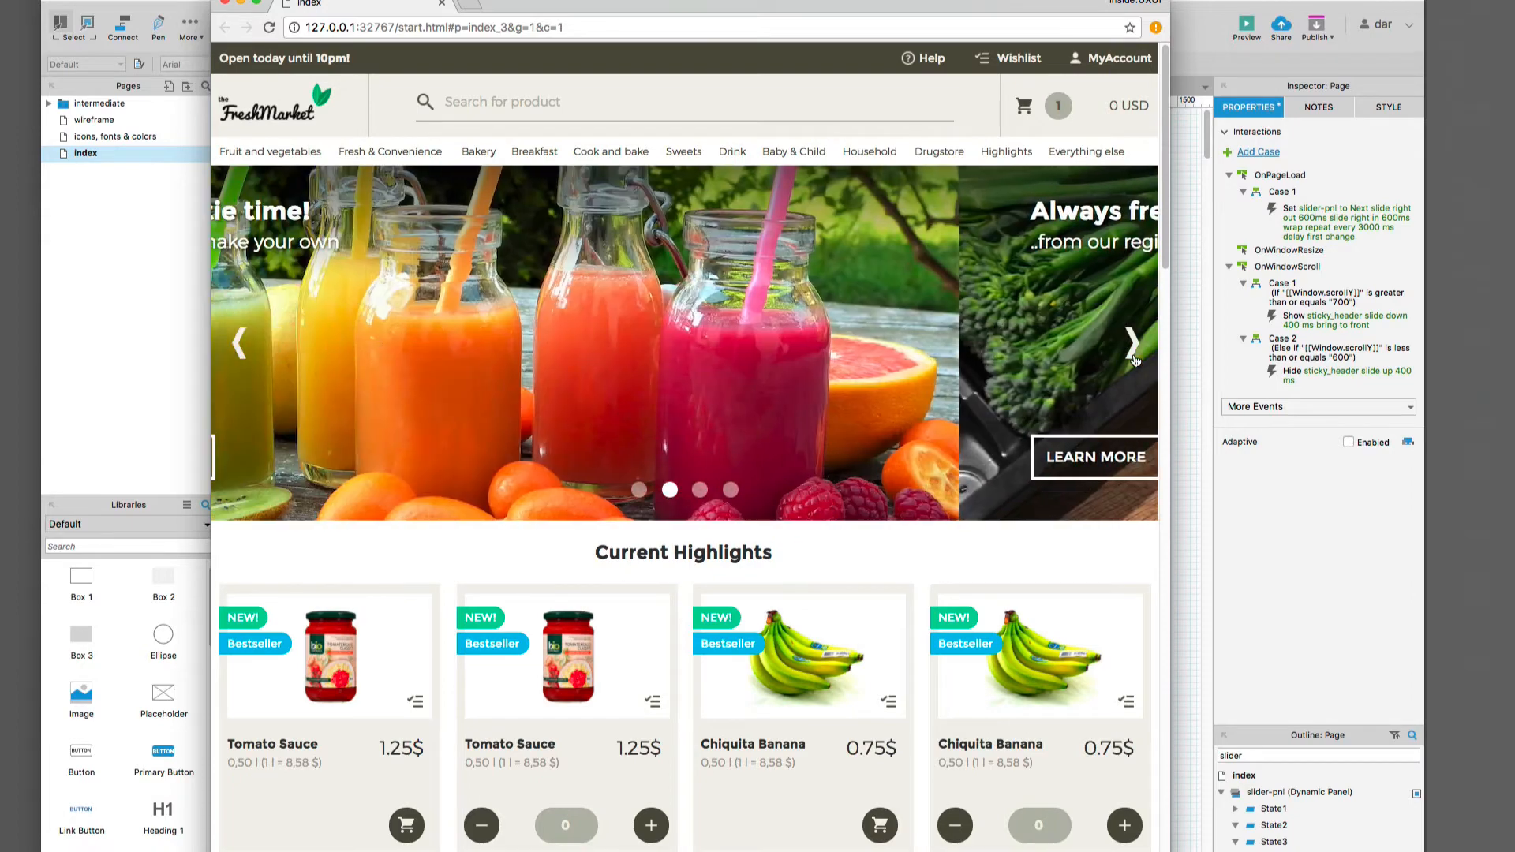
click(1134, 359)
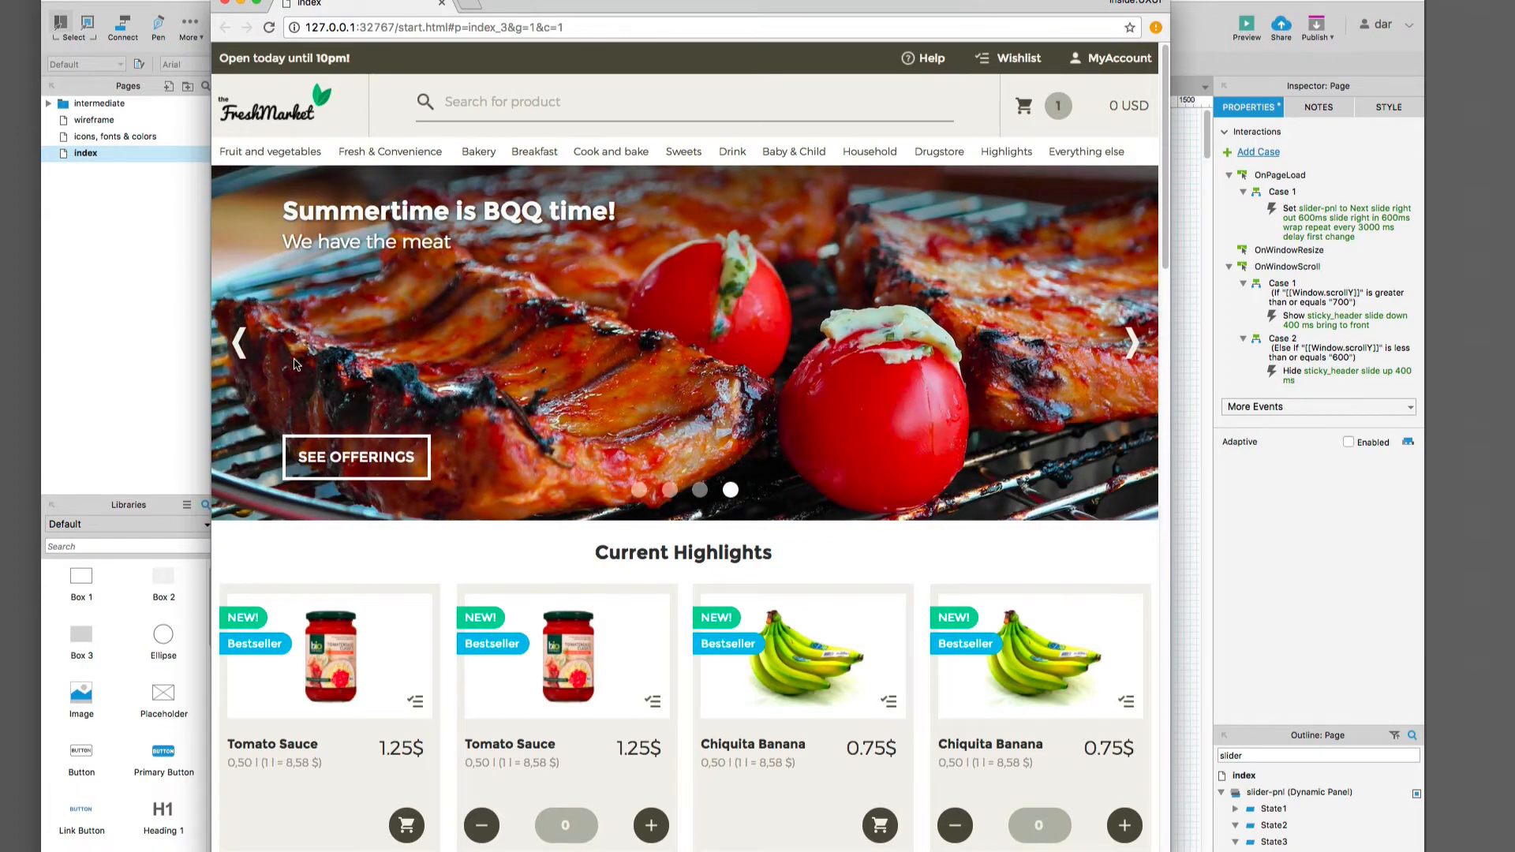
click(236, 355)
click(237, 355)
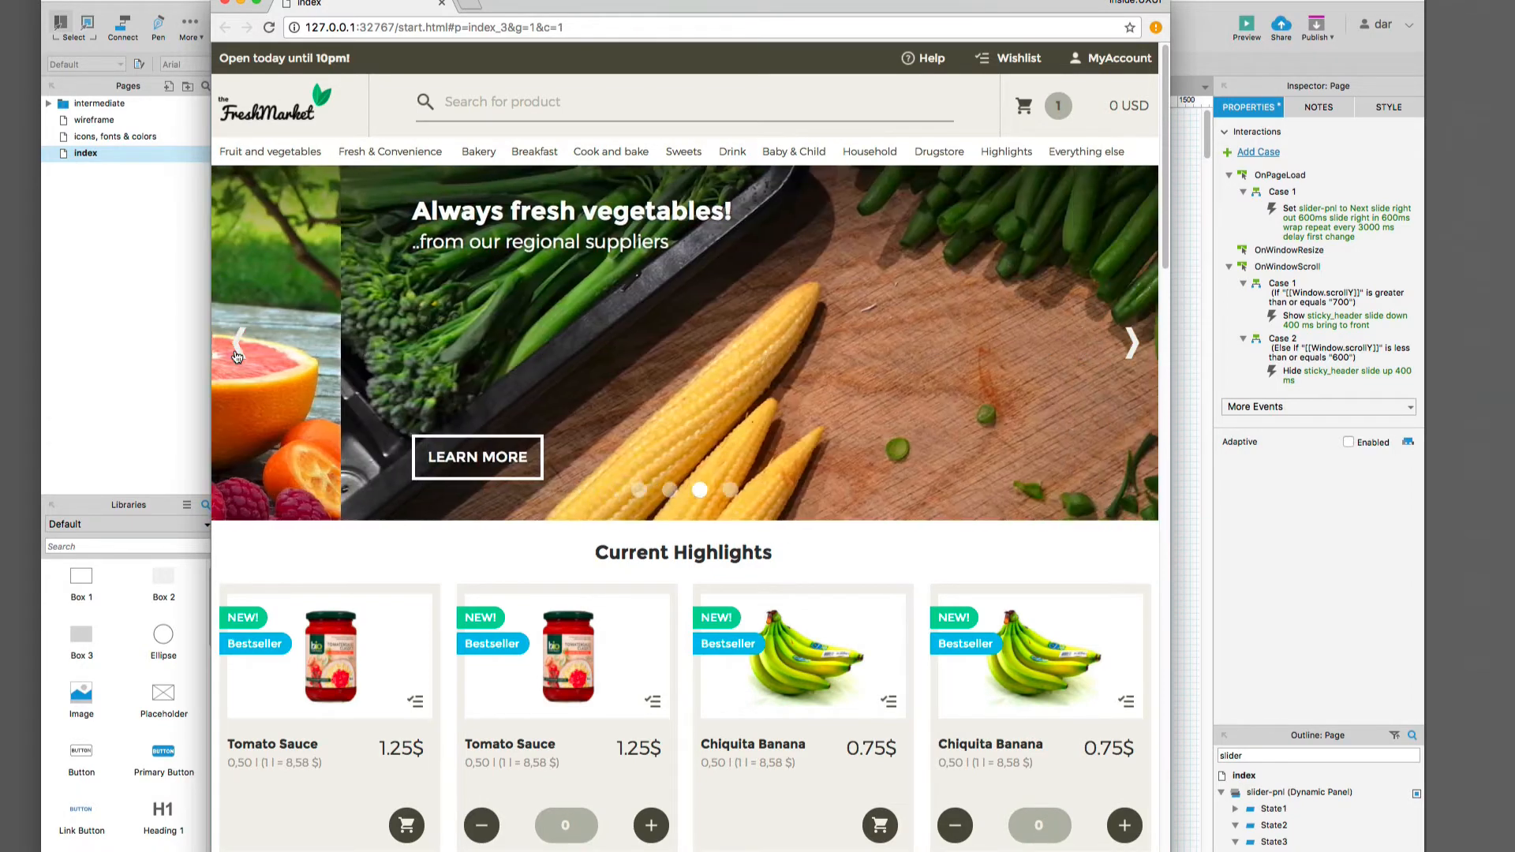
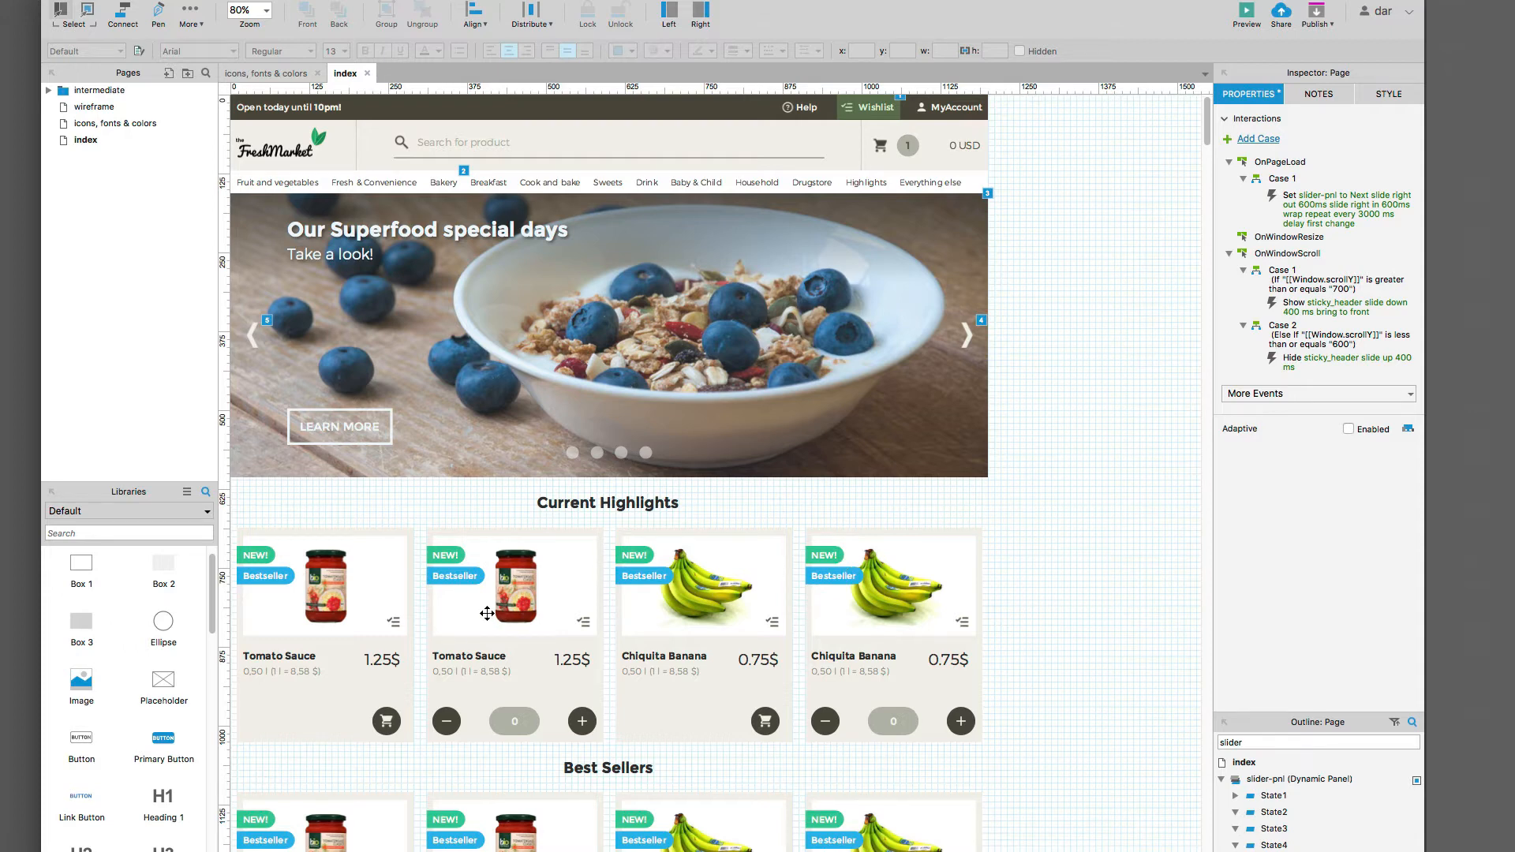
Step: Add a Box 2 rectangle about 800 by 618 px below the header search bar, positioned at x 200, y 124
drag(163, 569, 356, 176)
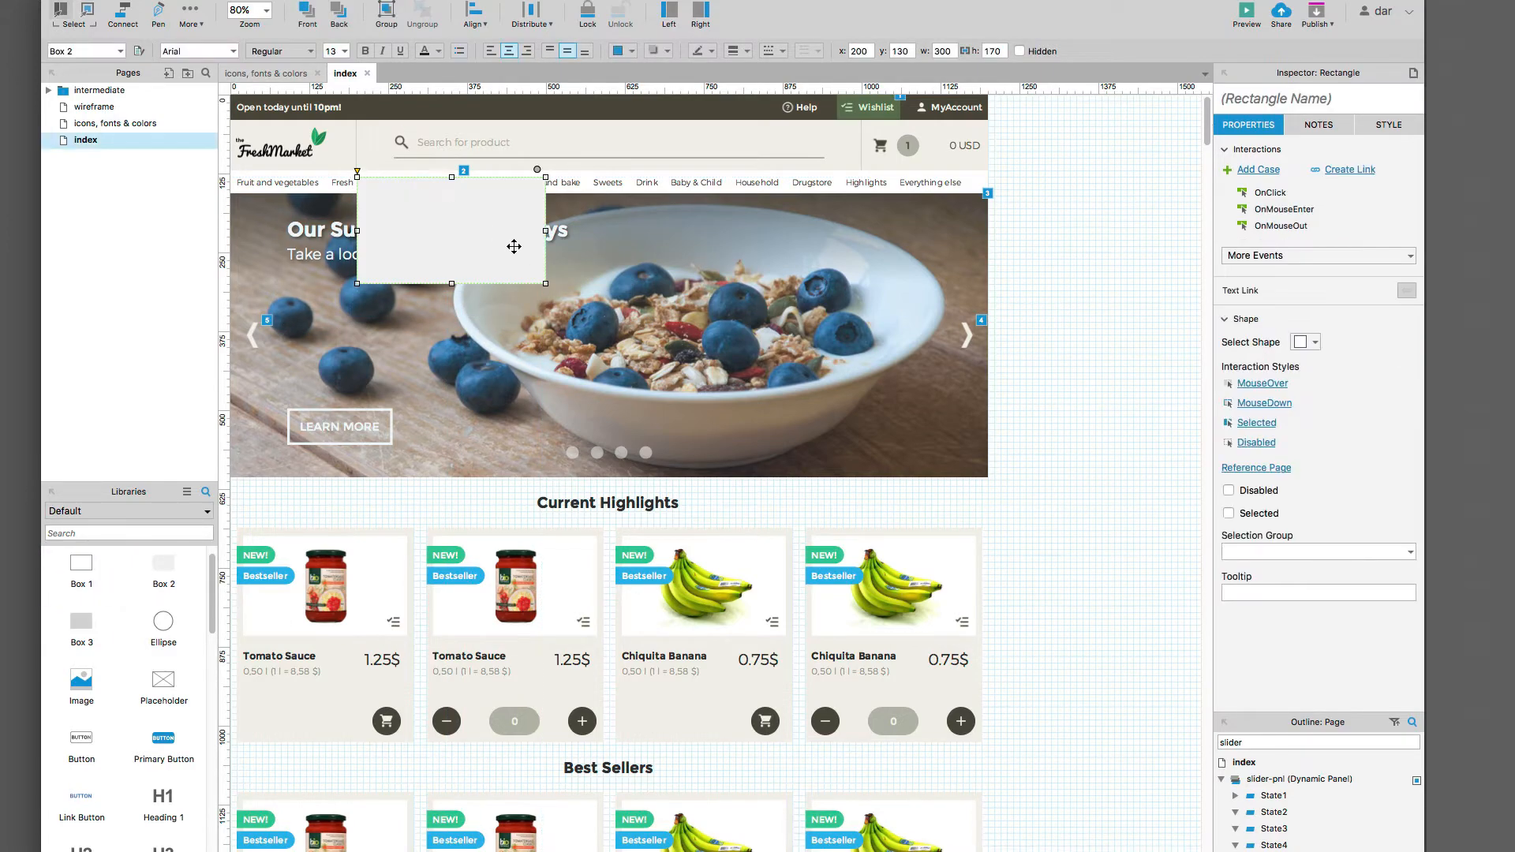
drag(545, 283, 860, 565)
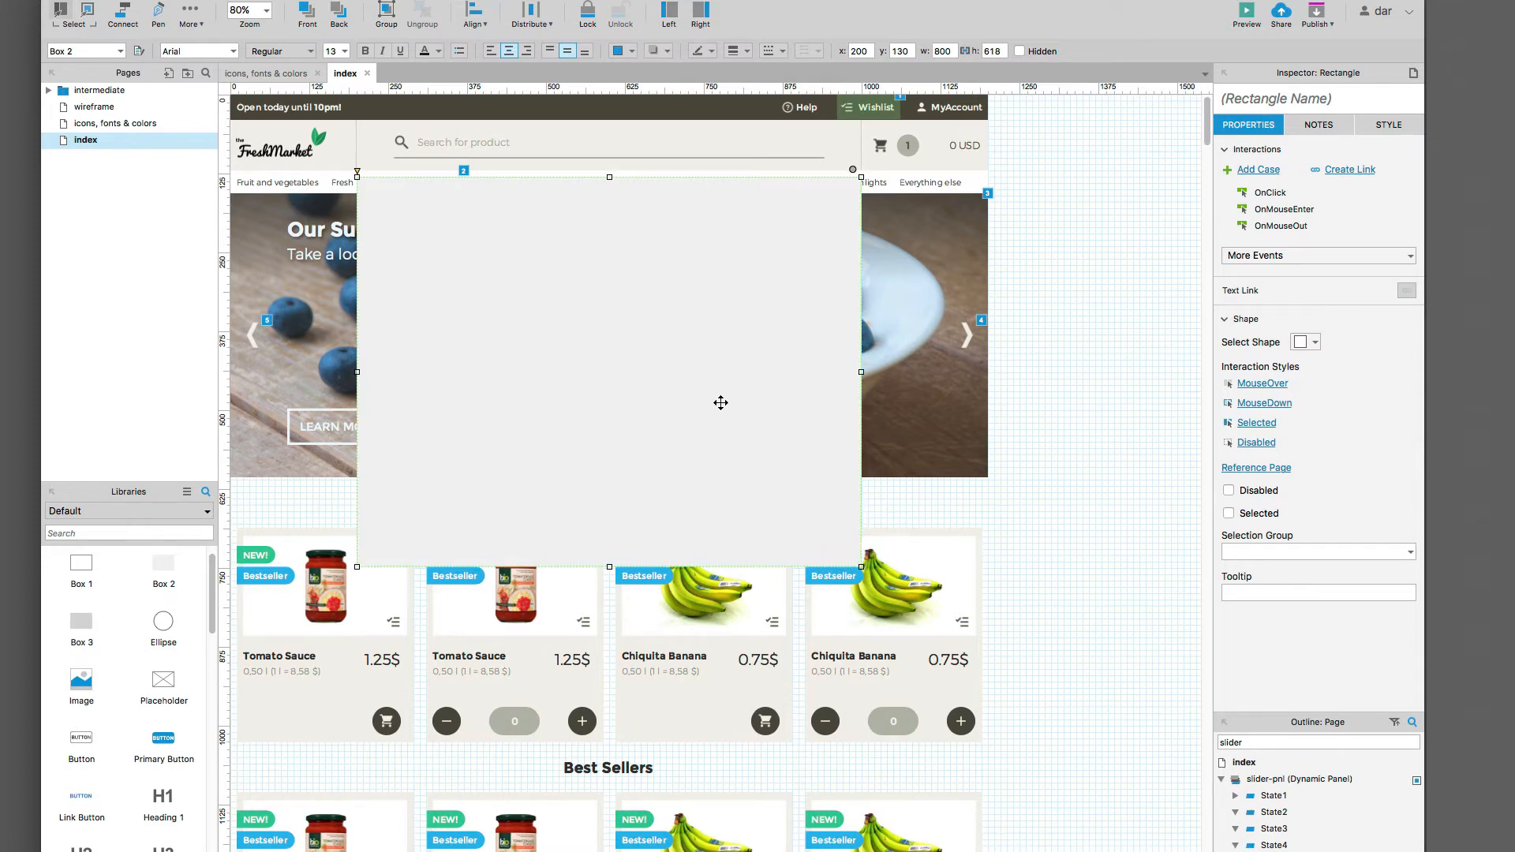
key(Up)
key(Up)
key(Up)
key(Up)
key(Up)
key(Up)
key(Up)
key(Up)
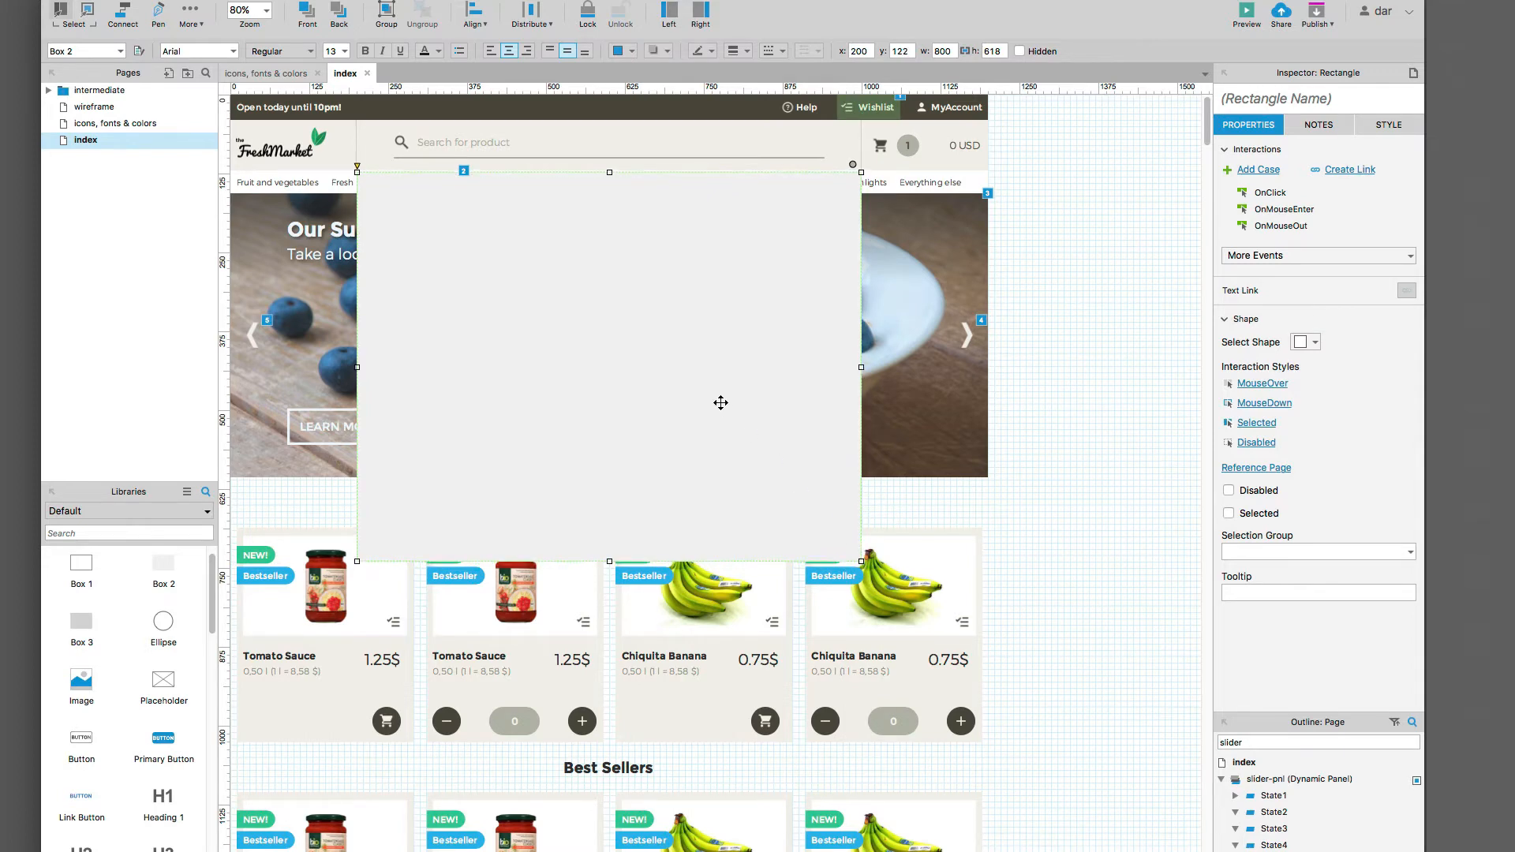
key(Down)
key(Up)
key(Down)
key(Down)
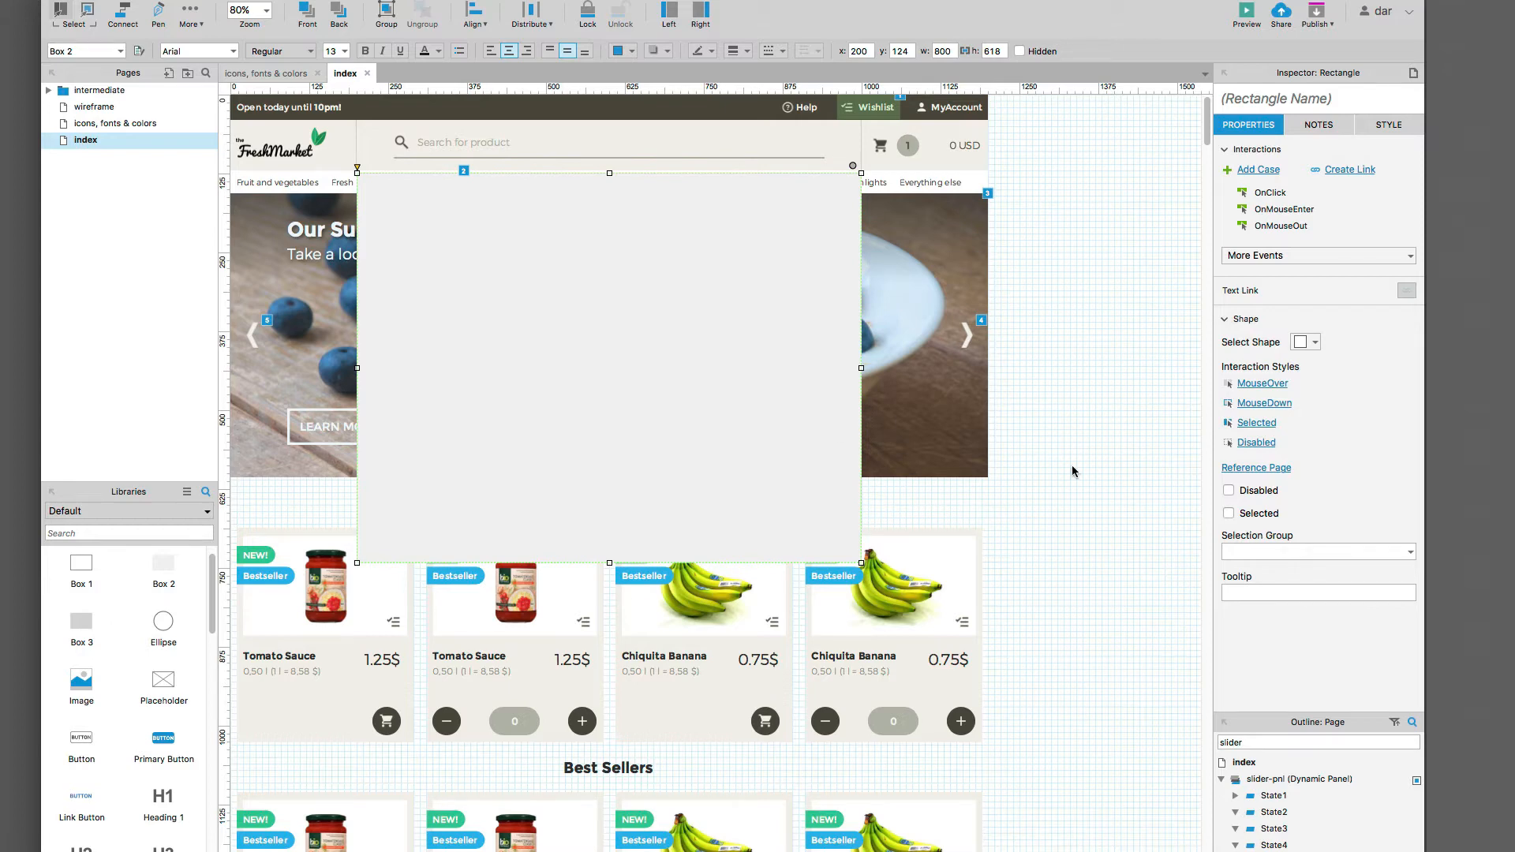
Step: Fill the new box with the beige colour sampled from the page header's background
click(1389, 126)
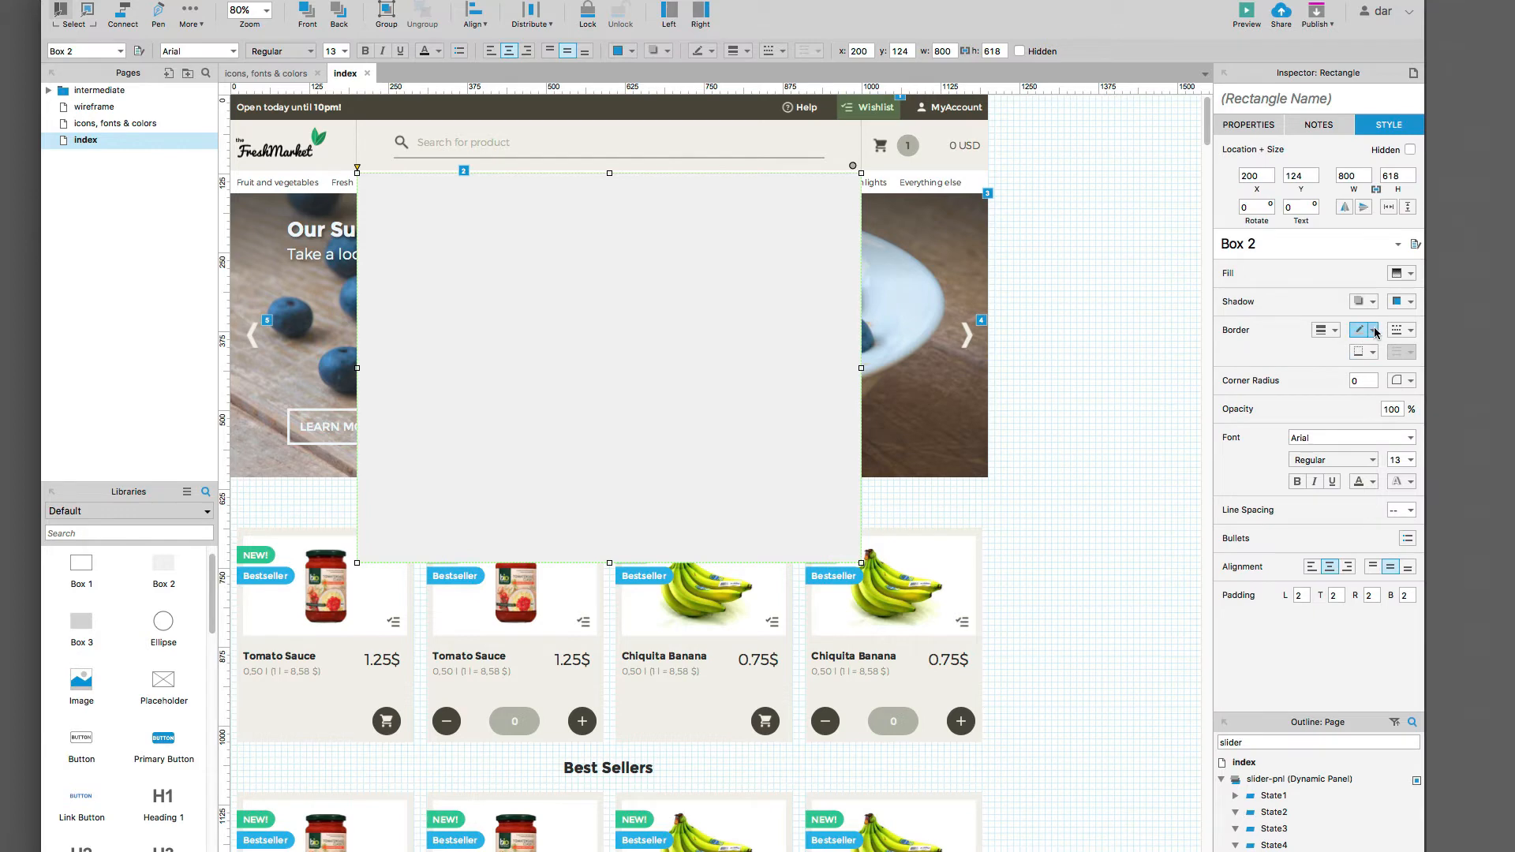
click(1409, 273)
click(1344, 323)
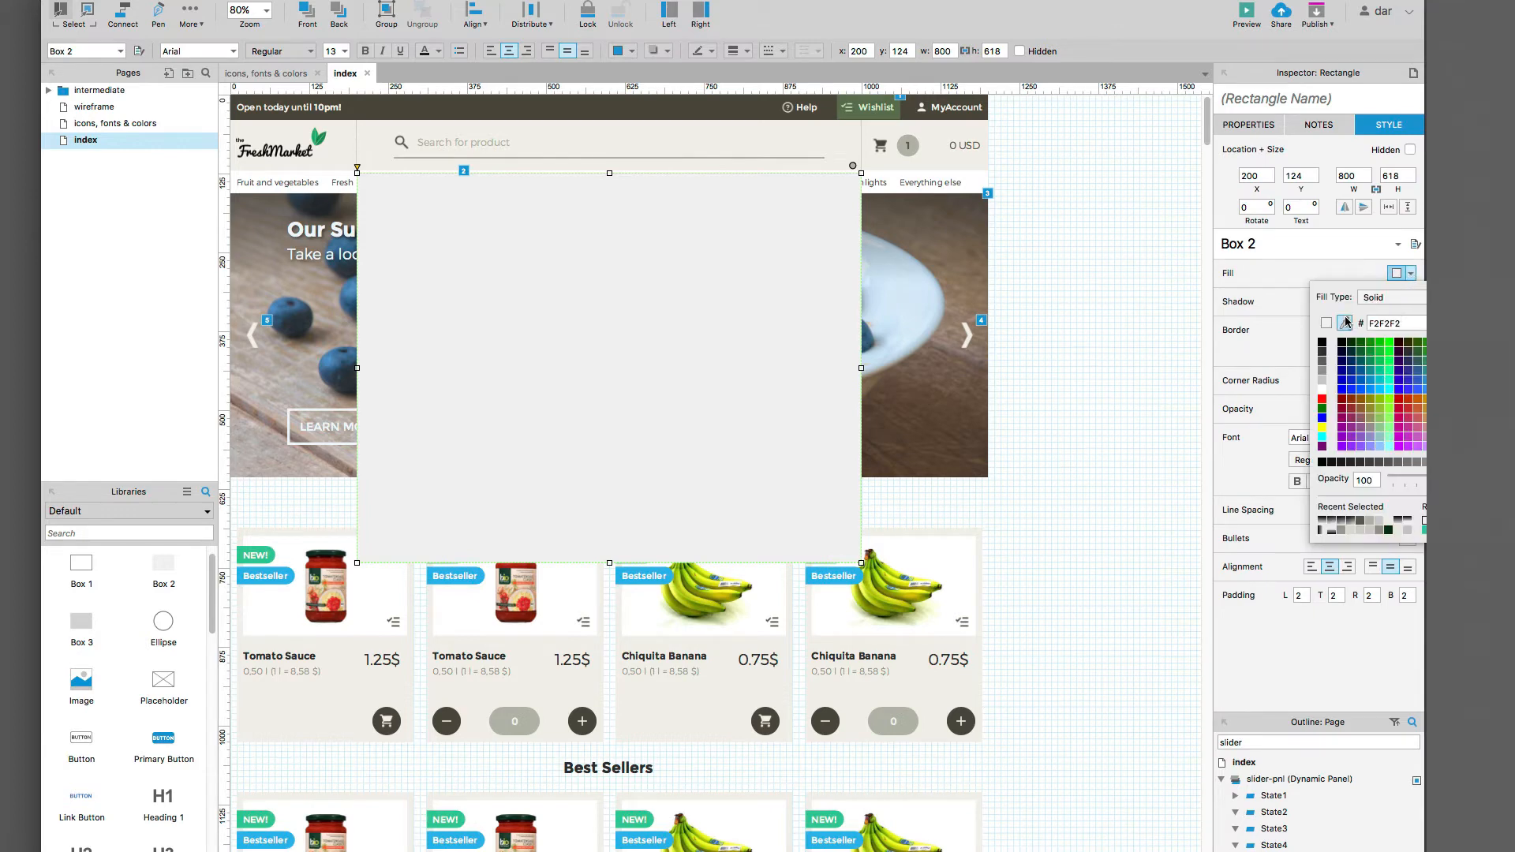
click(831, 147)
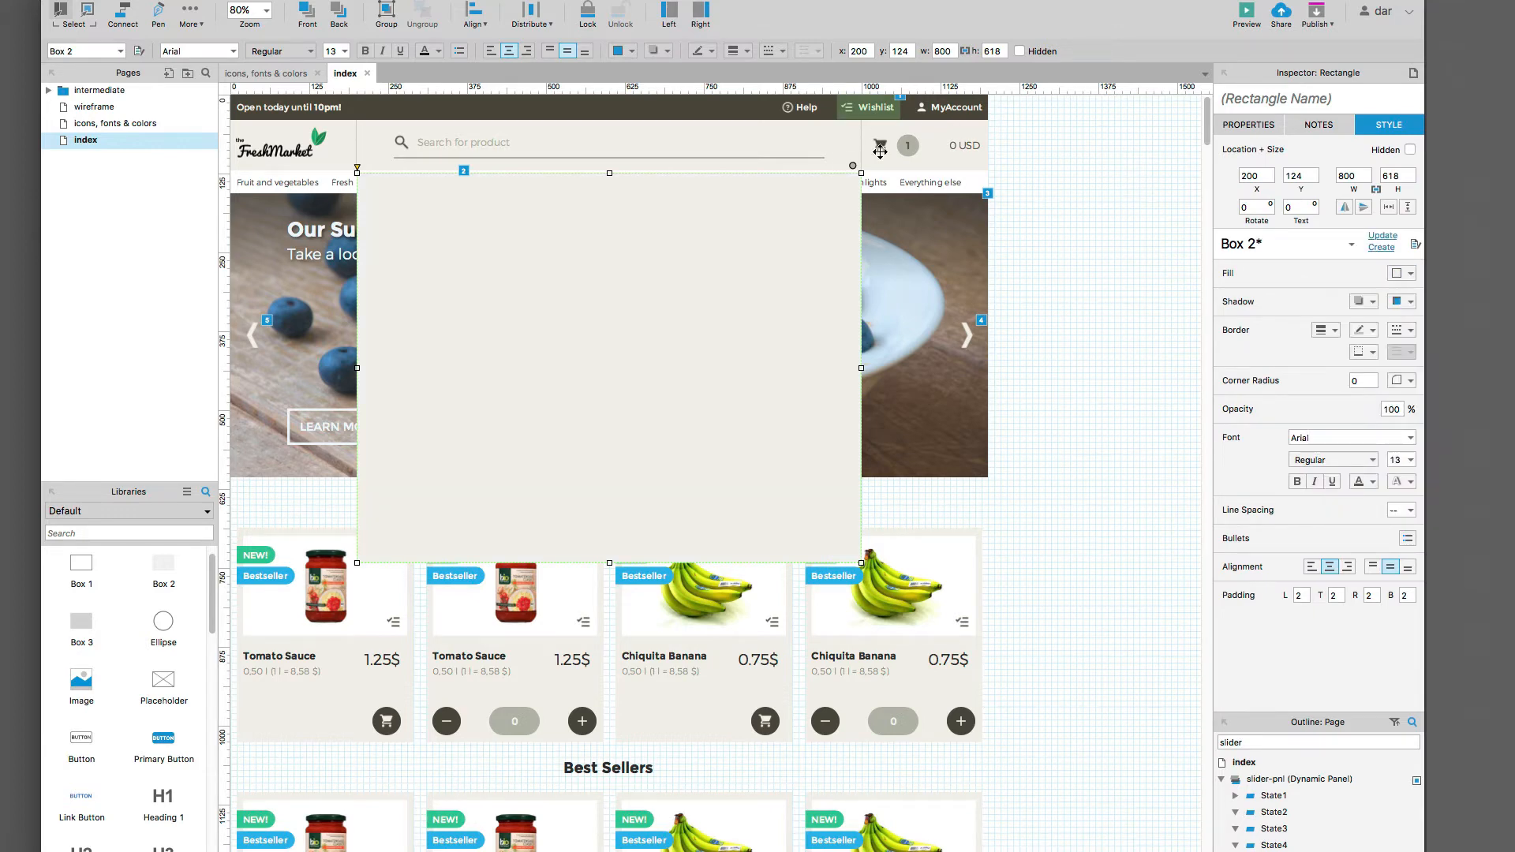
click(1030, 186)
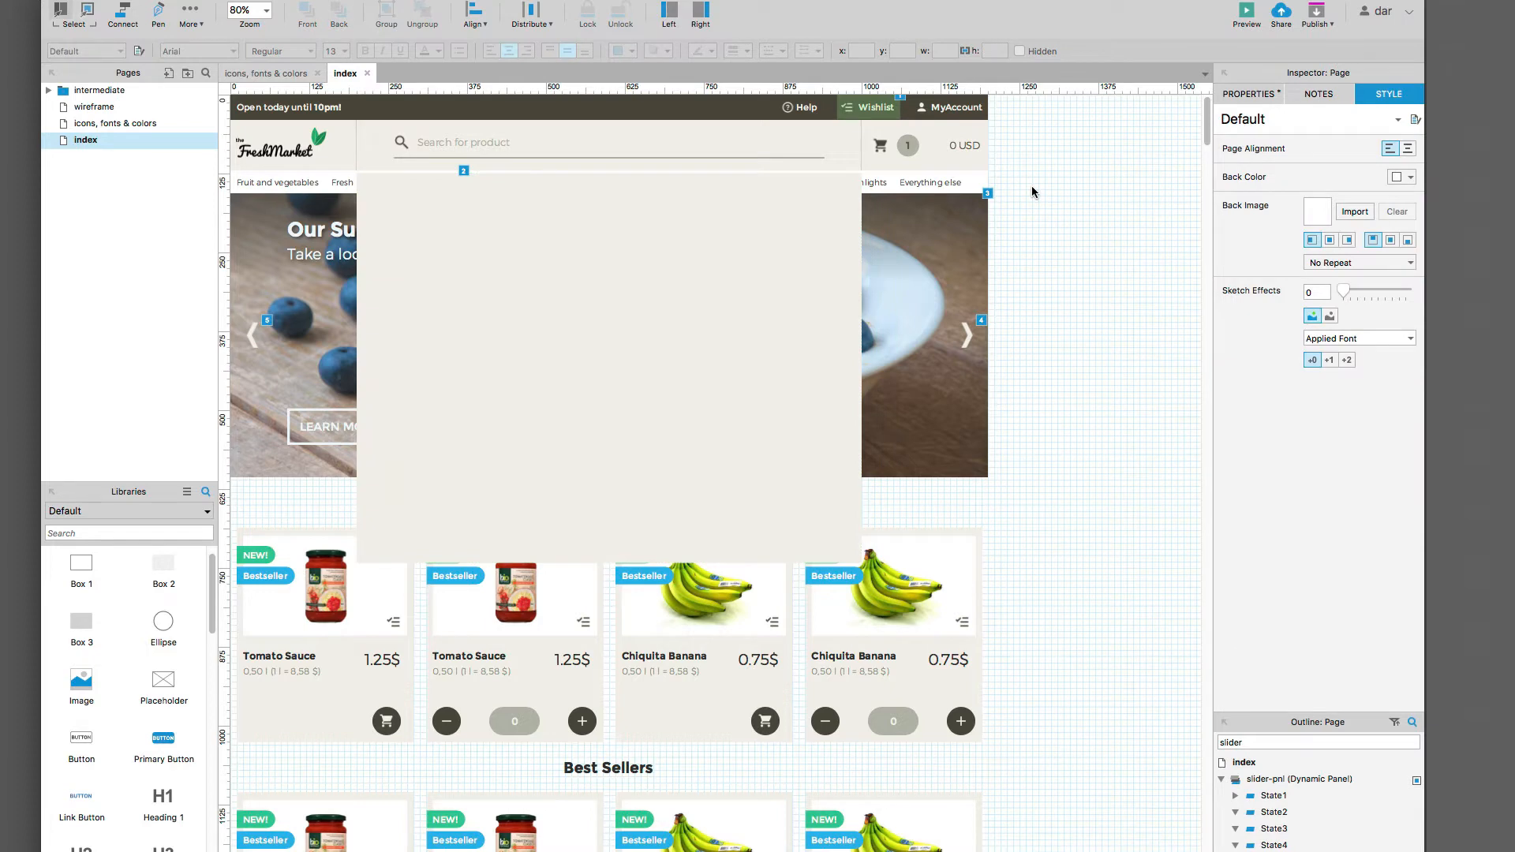
Step: Add an outer shadow to the beige box and adjust the opacity of the shadow's colour
click(821, 410)
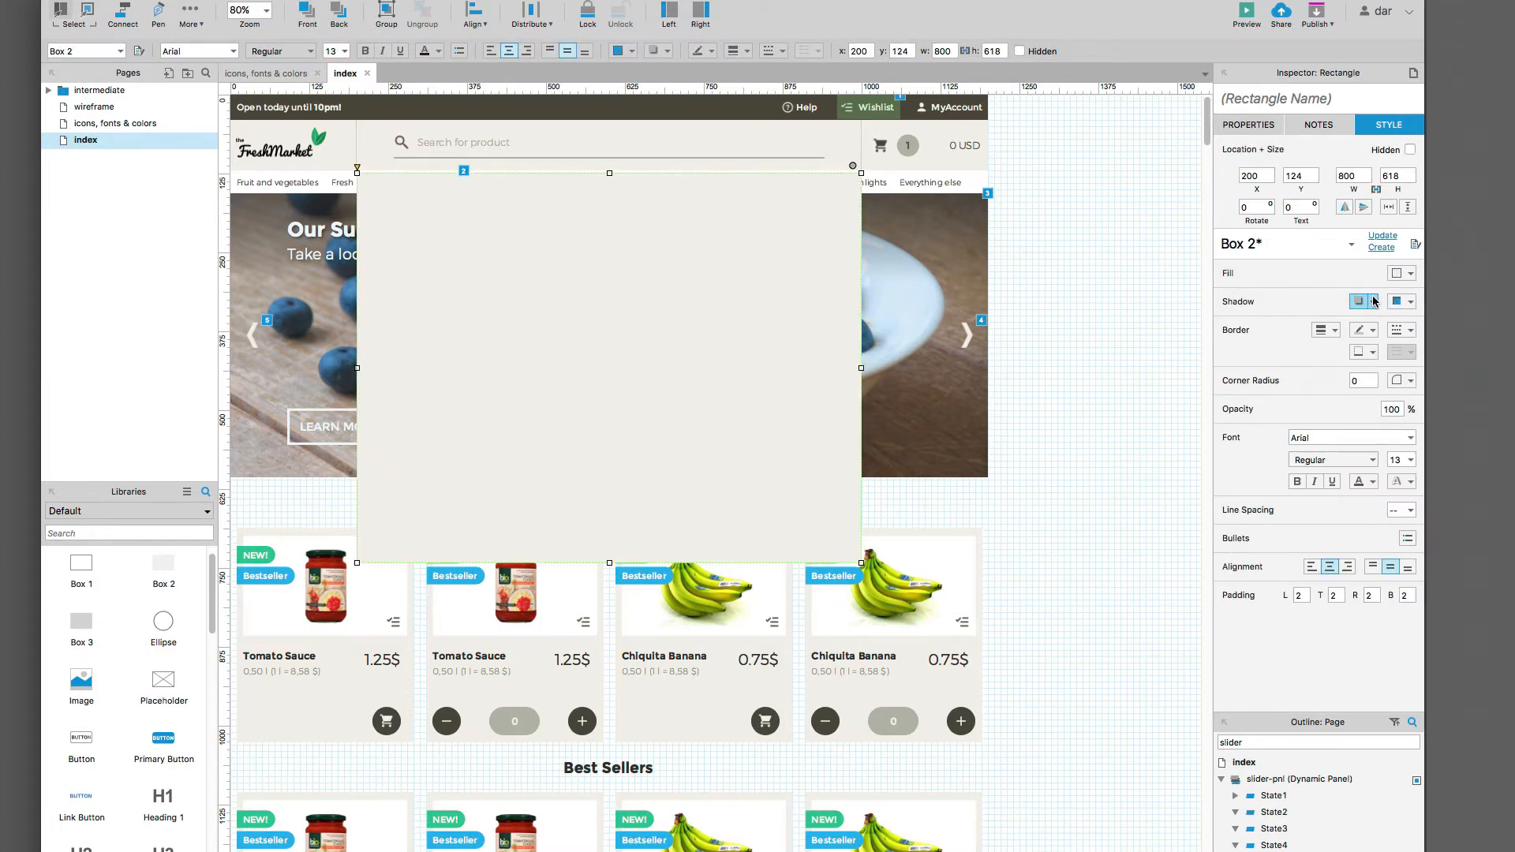
click(1373, 300)
click(1360, 328)
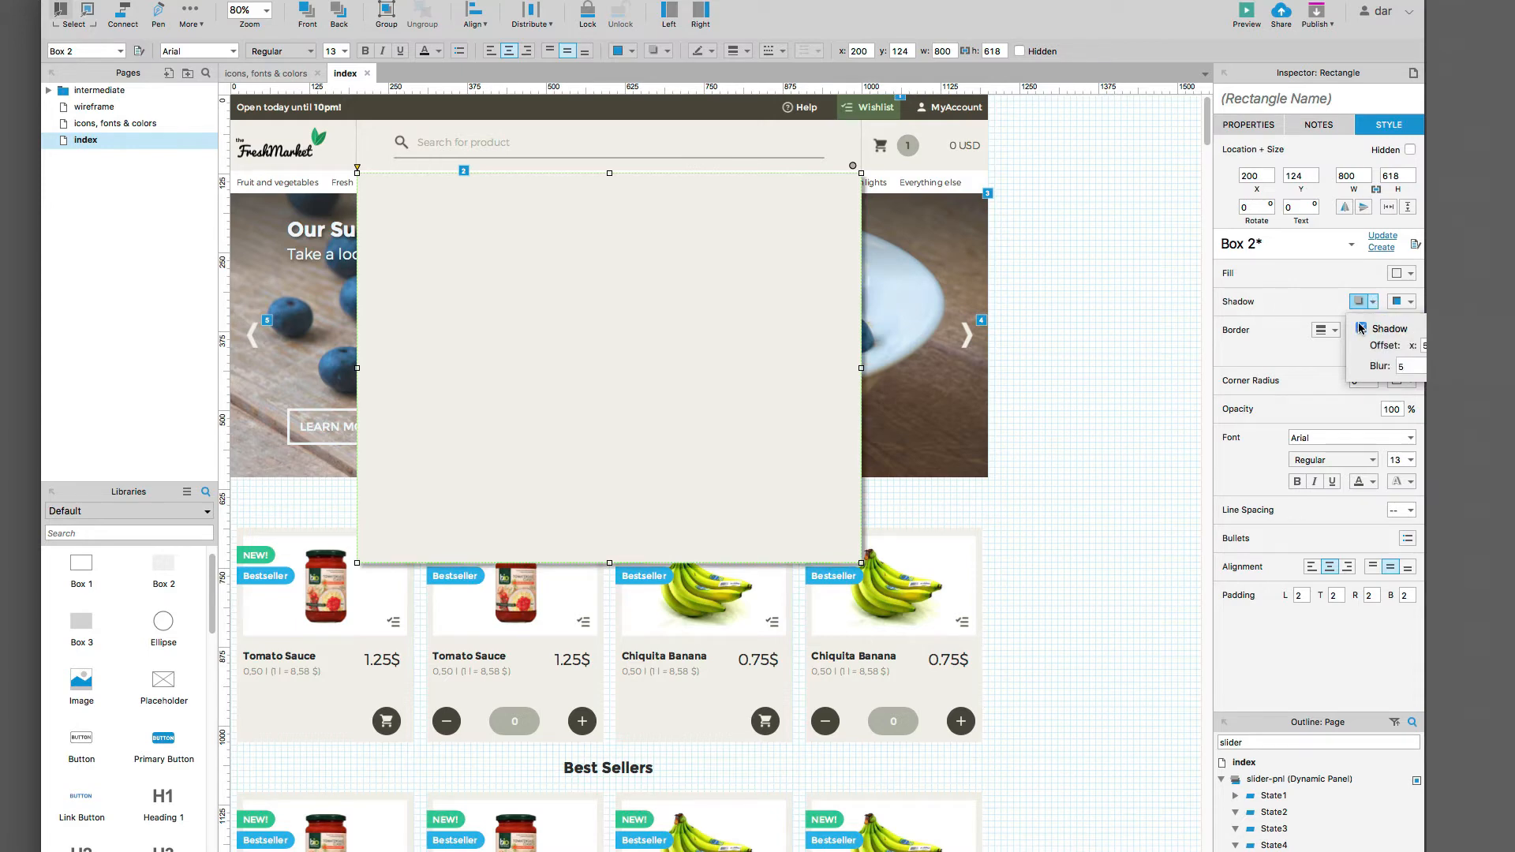
click(1460, 366)
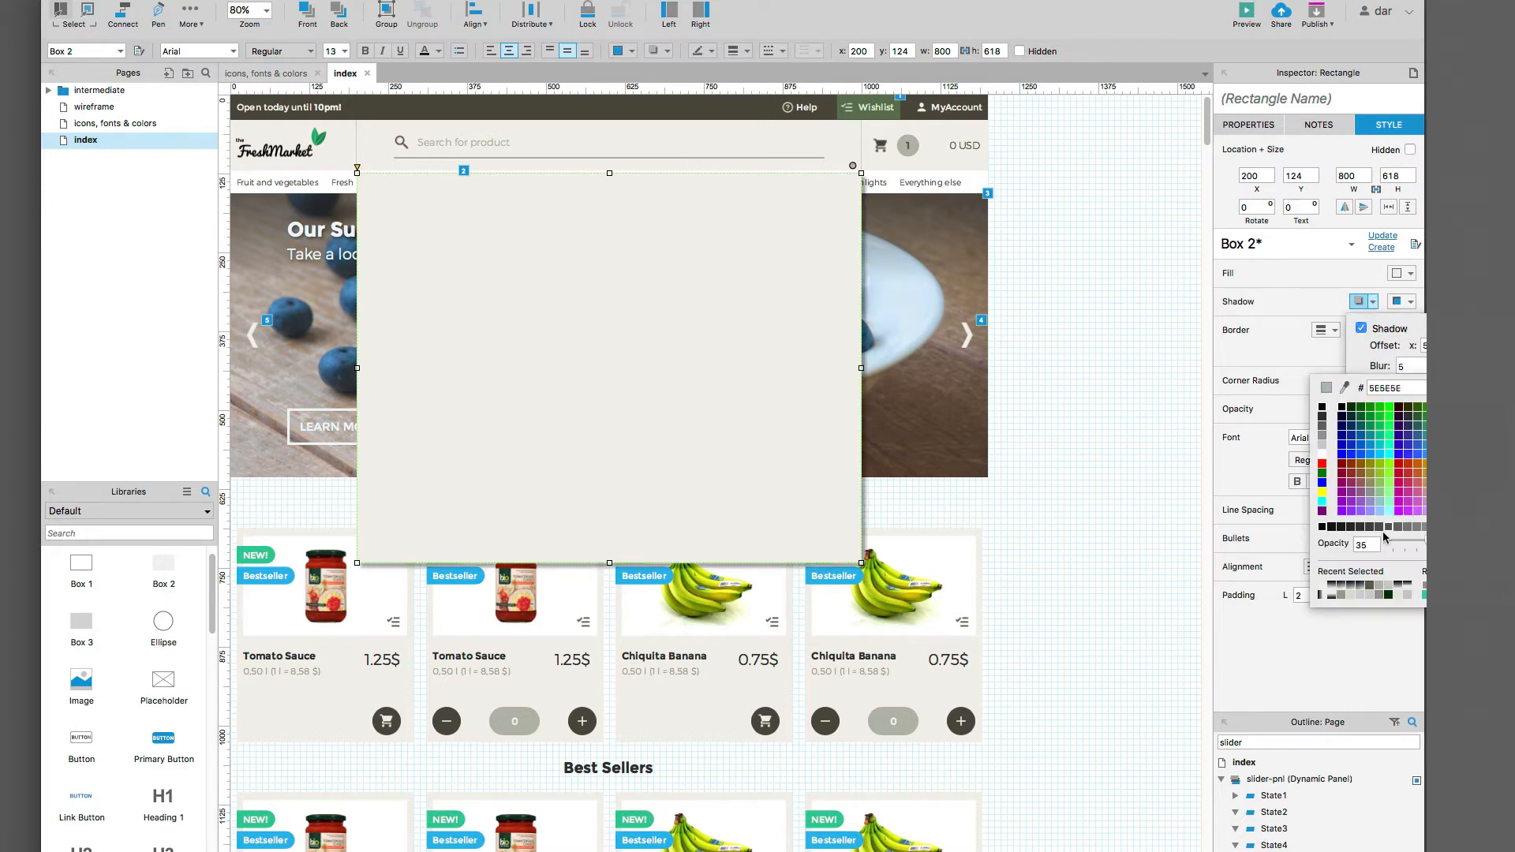
drag(1414, 544, 1407, 542)
click(1425, 345)
click(1104, 452)
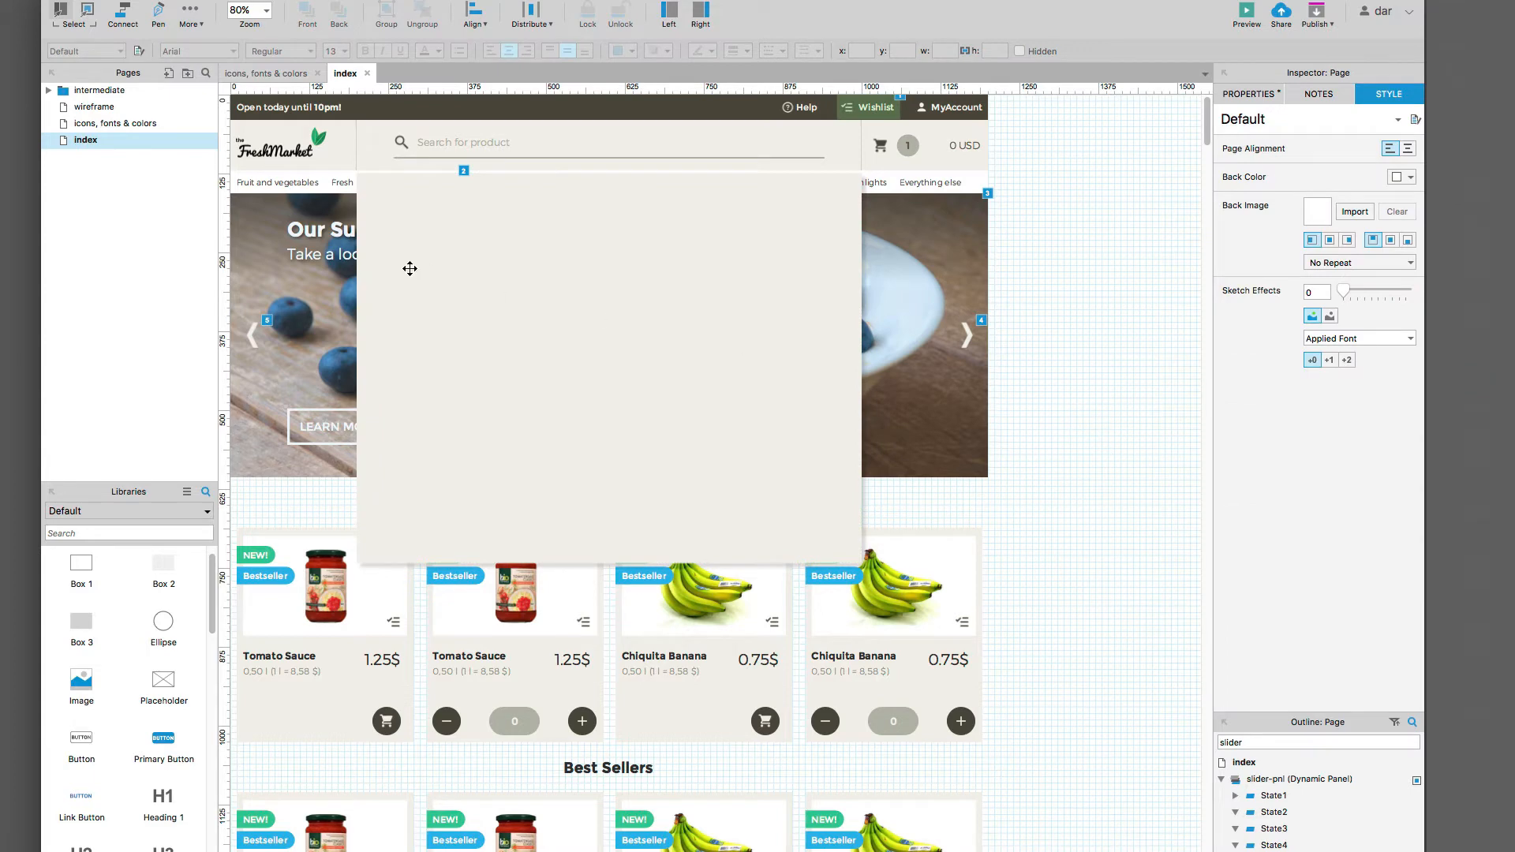
Step: Widen the header's product search text field to about 609 px
click(424, 146)
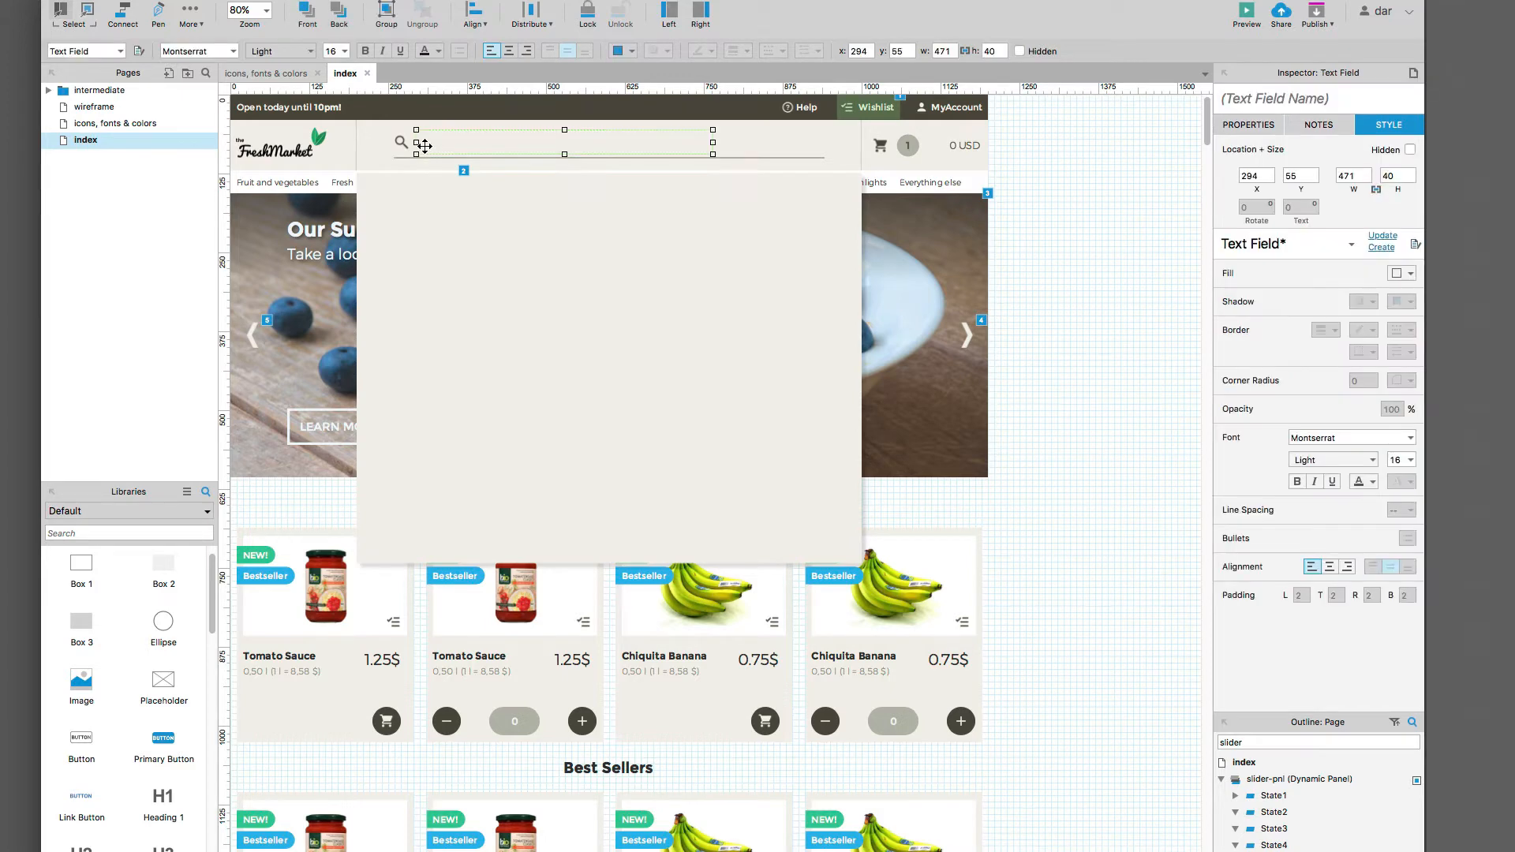
drag(712, 142, 801, 144)
click(1025, 319)
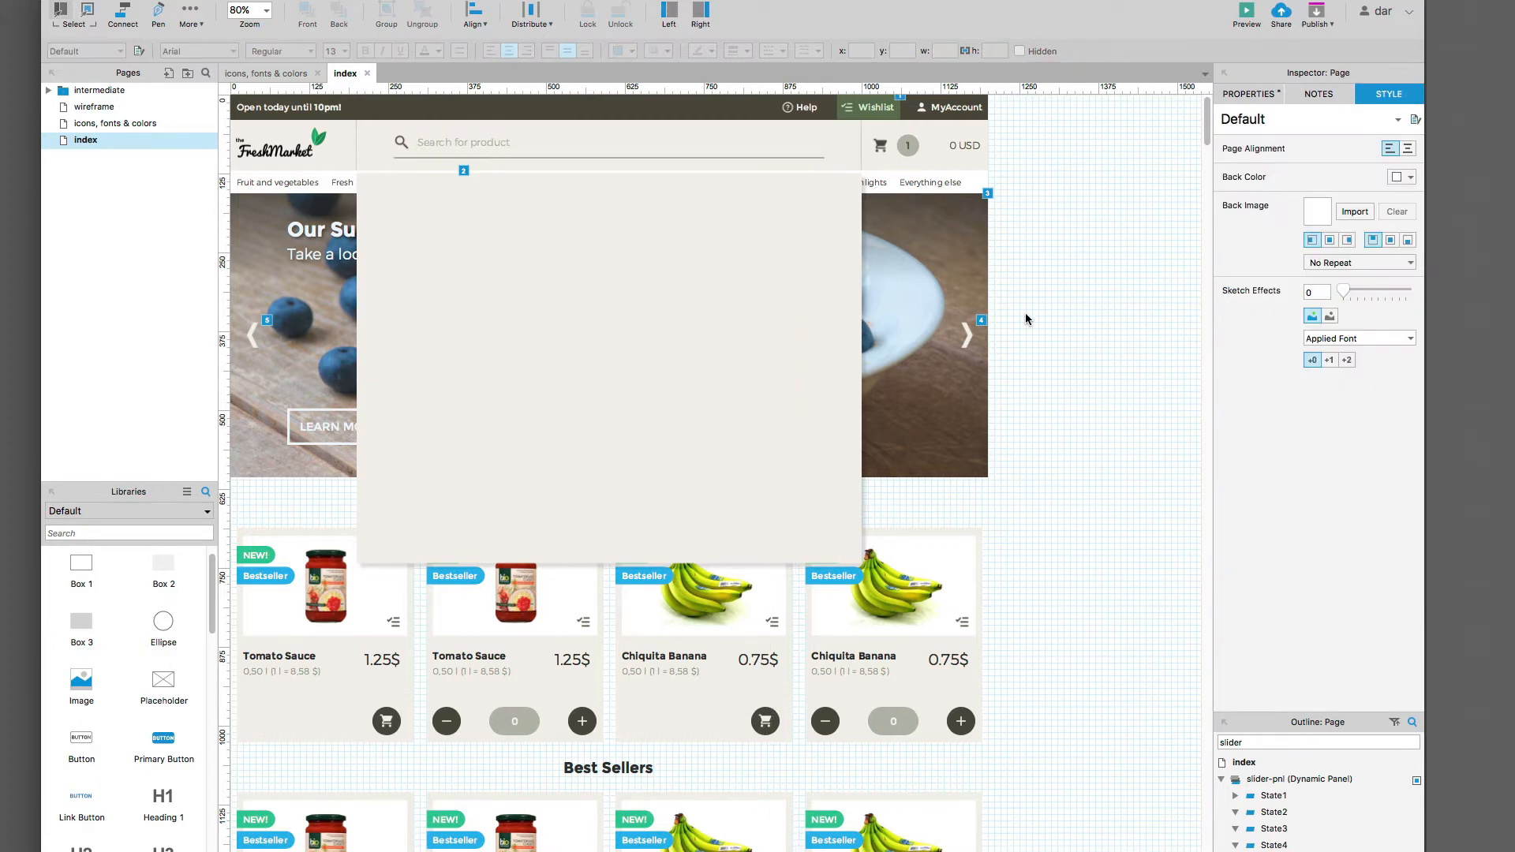
click(627, 268)
mouse_move(628, 268)
mouse_down()
mouse_move(631, 315)
mouse_move(617, 280)
mouse_up()
key(super+z)
key(super+z)
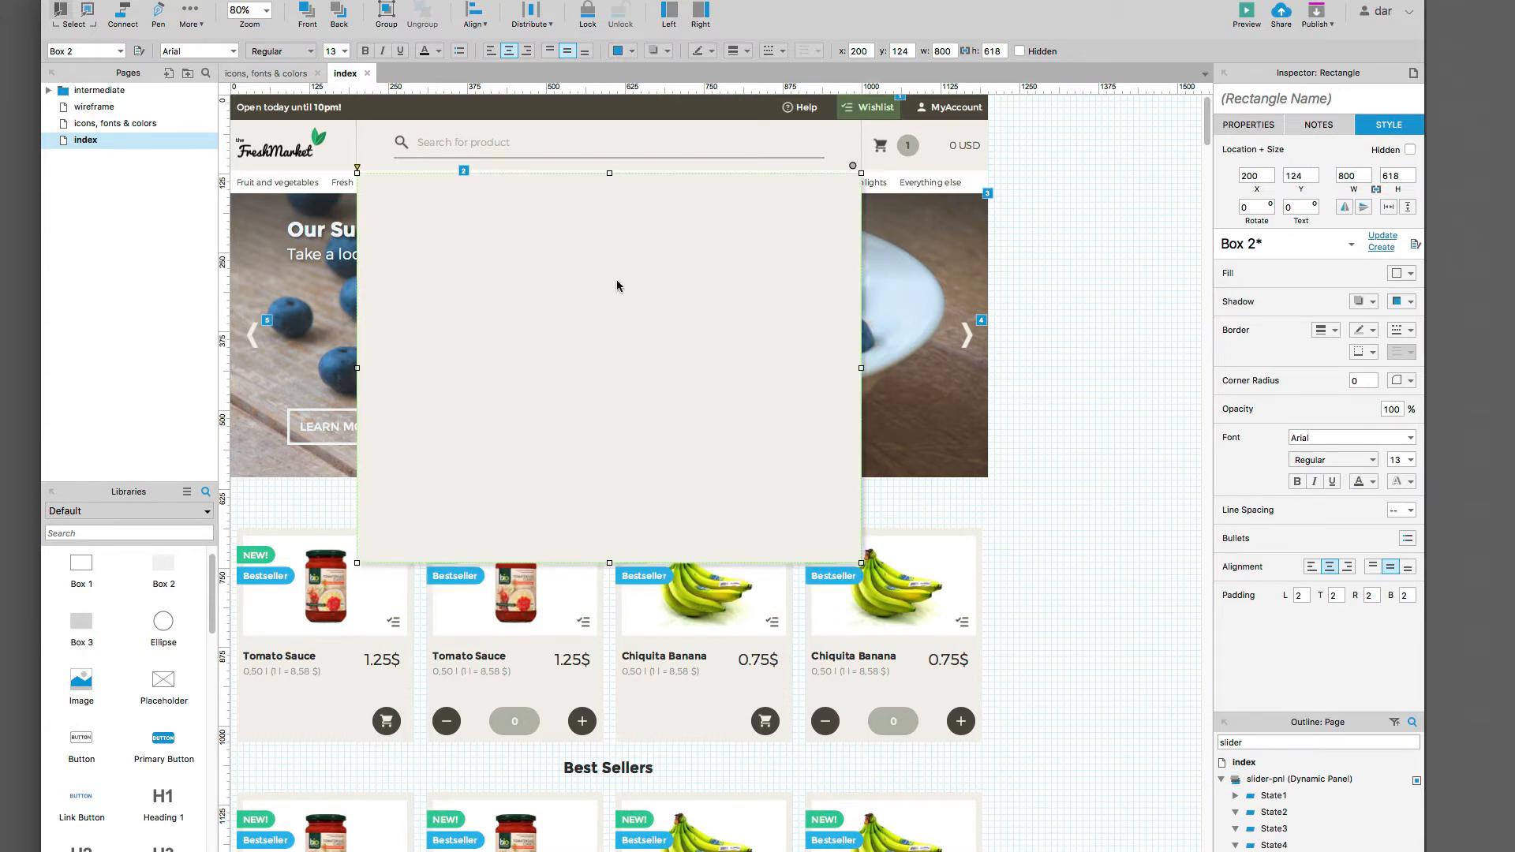
click(443, 145)
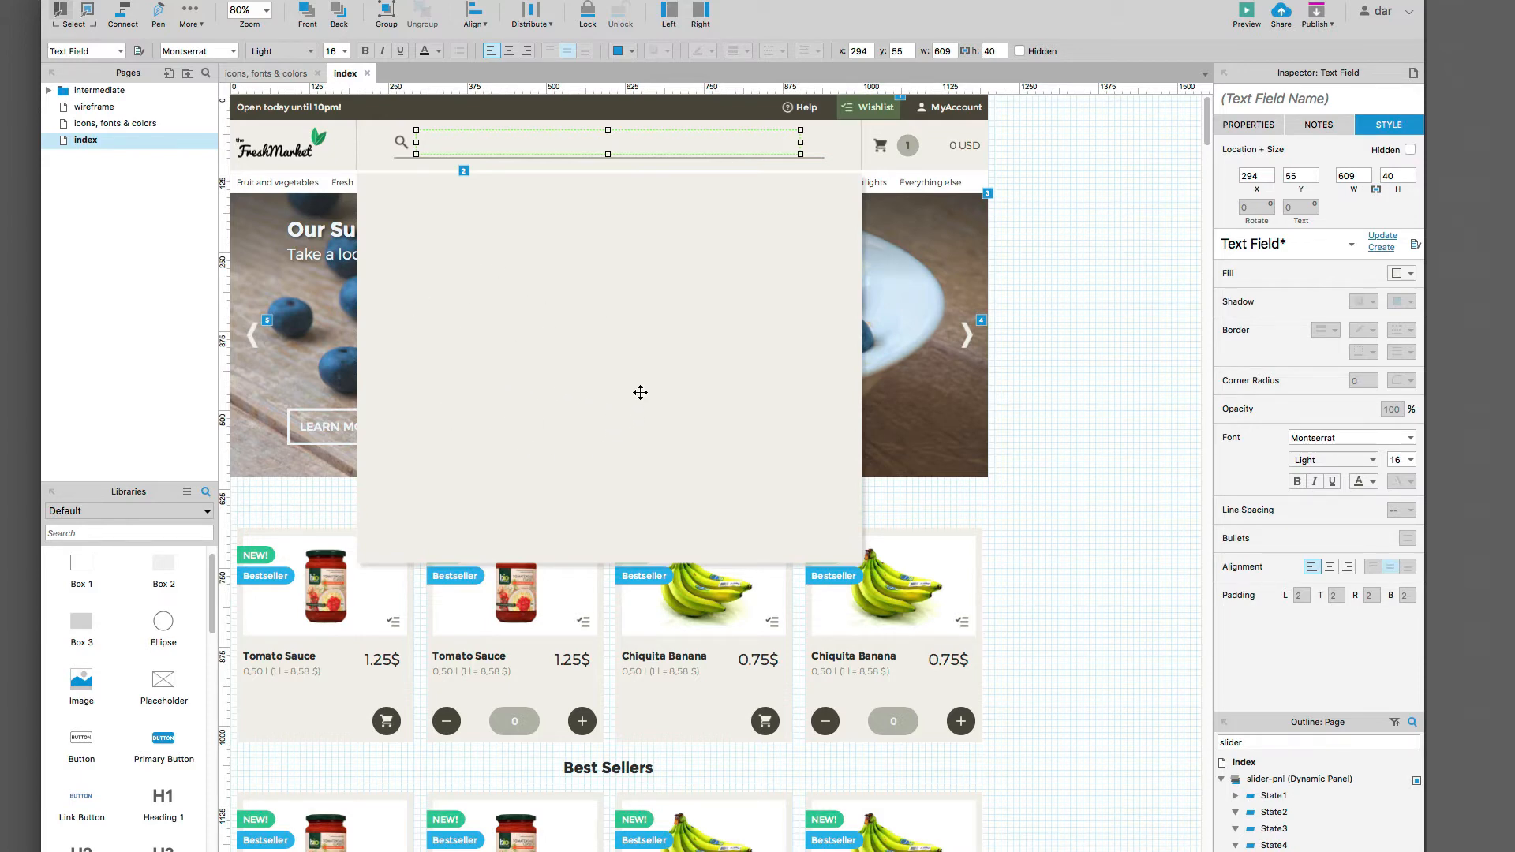
click(1043, 368)
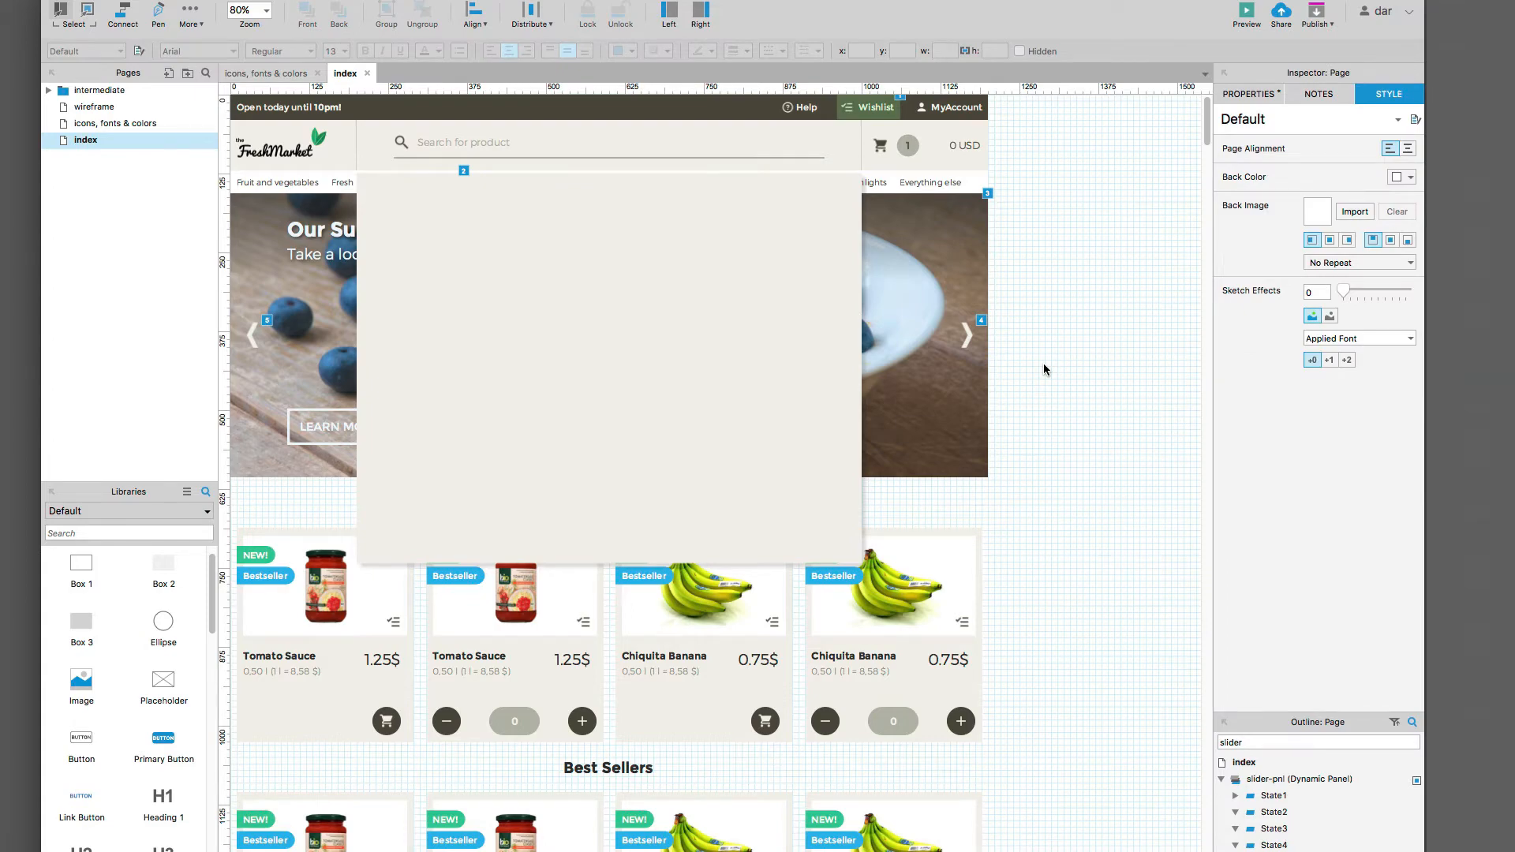
Step: Examine the Wishlist dropdown and its product entries in the browser preview, and return to the page design
key(super+Tab)
key(super+Tab)
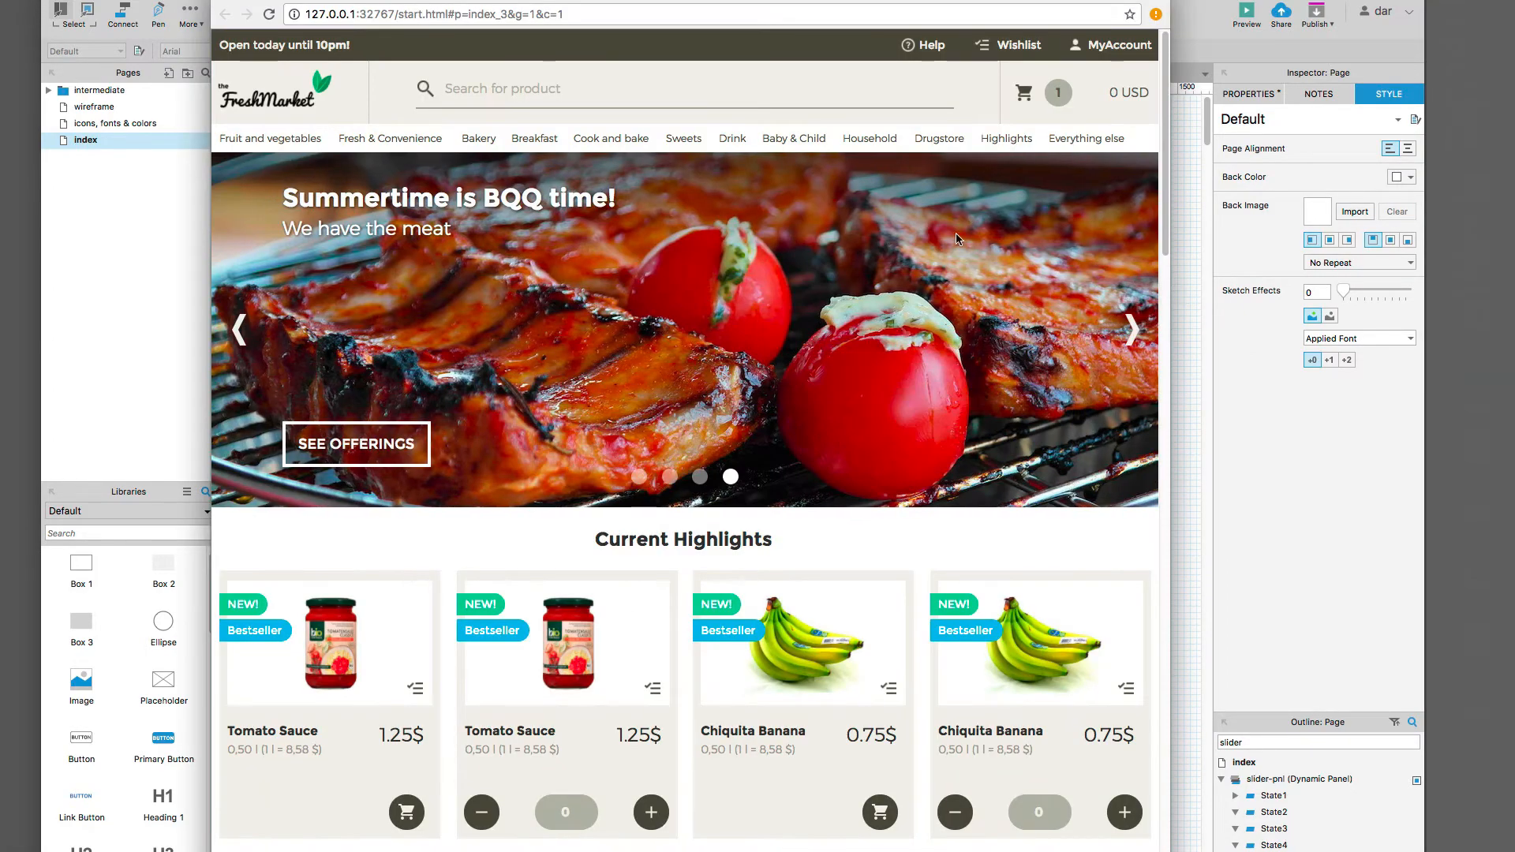
click(1006, 46)
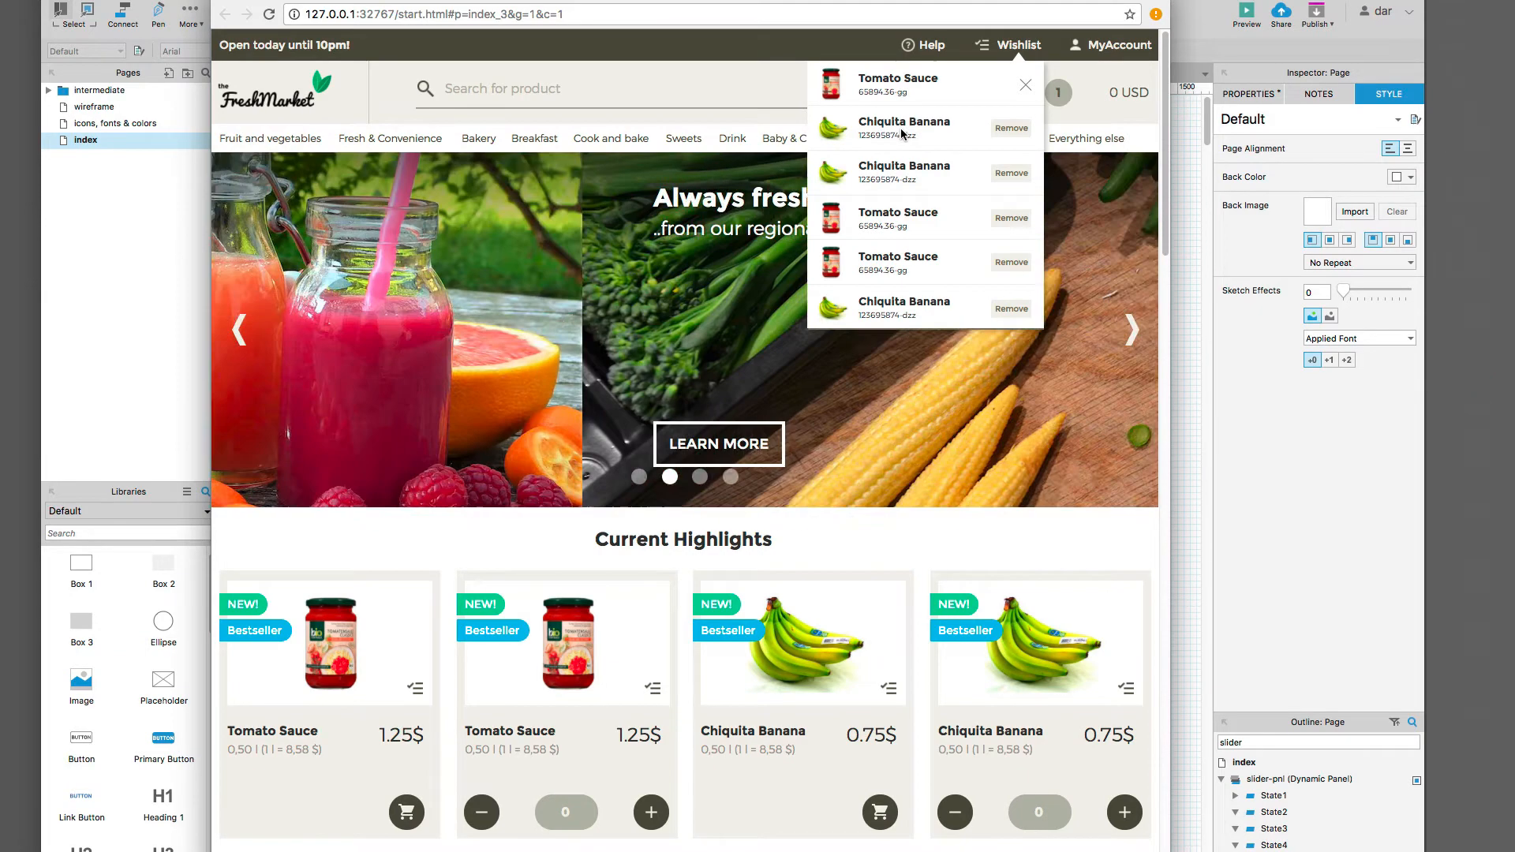
mouse_move(865, 136)
mouse_down()
mouse_move(917, 138)
mouse_move(871, 136)
mouse_up()
click(871, 136)
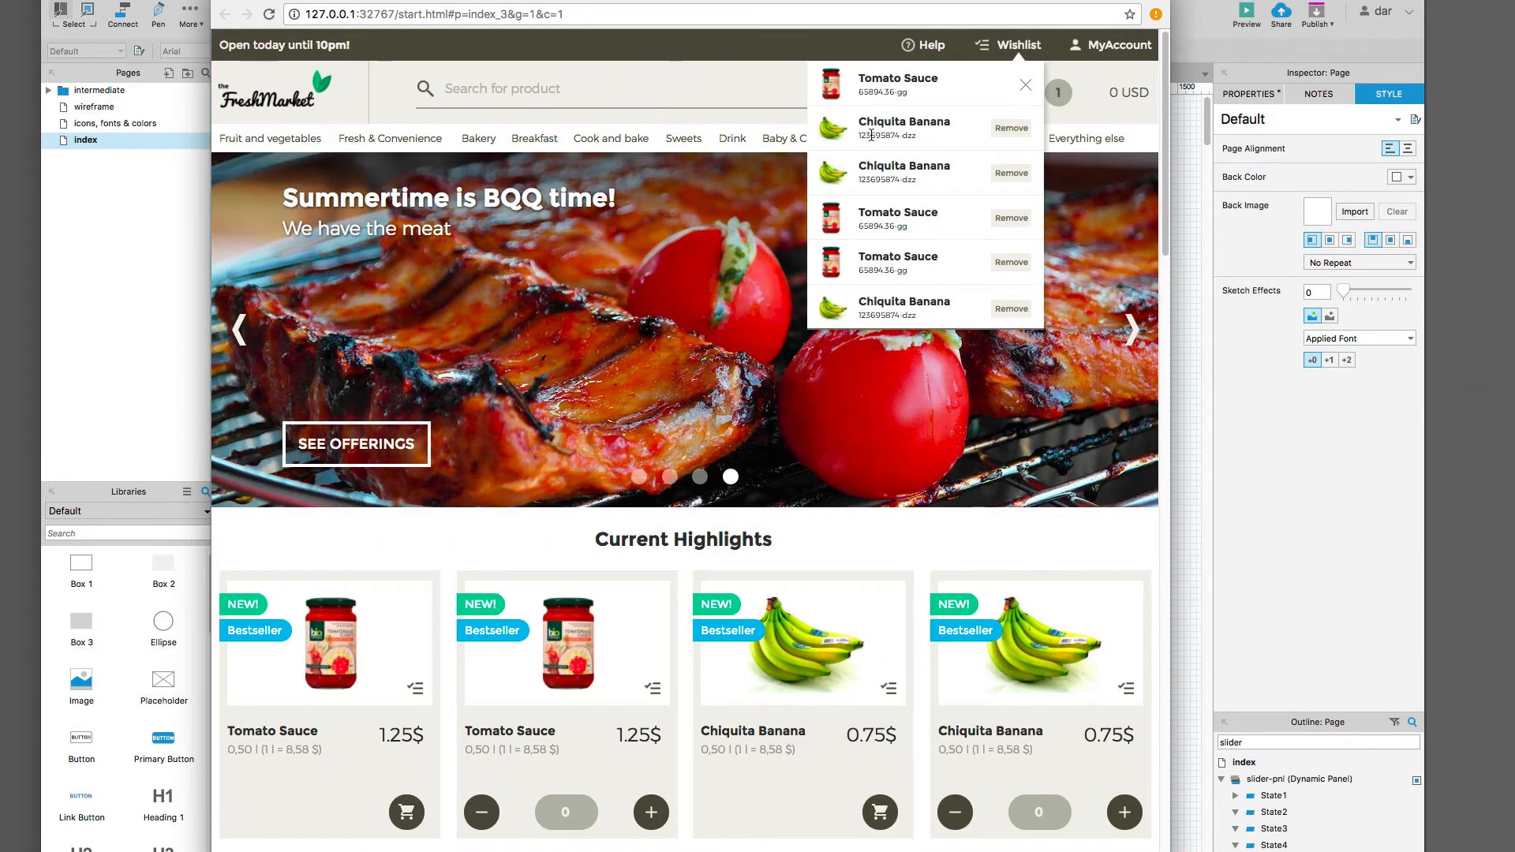
key(super+Tab)
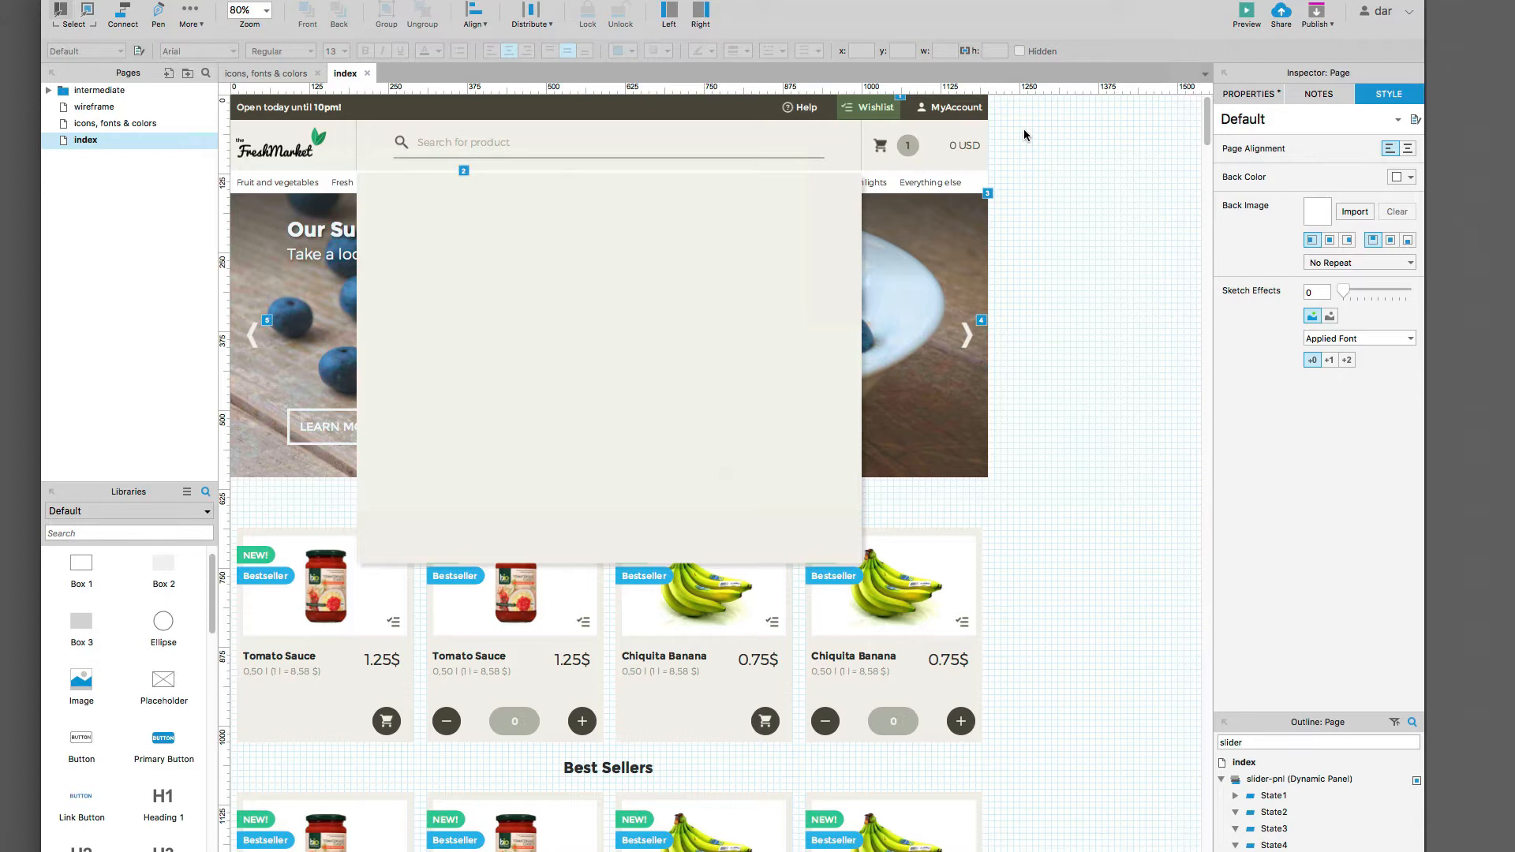
Step: Find the wishlist_dropdown dynamic panel by filtering the outline for "wish", and paste a copy of it on the page
click(893, 109)
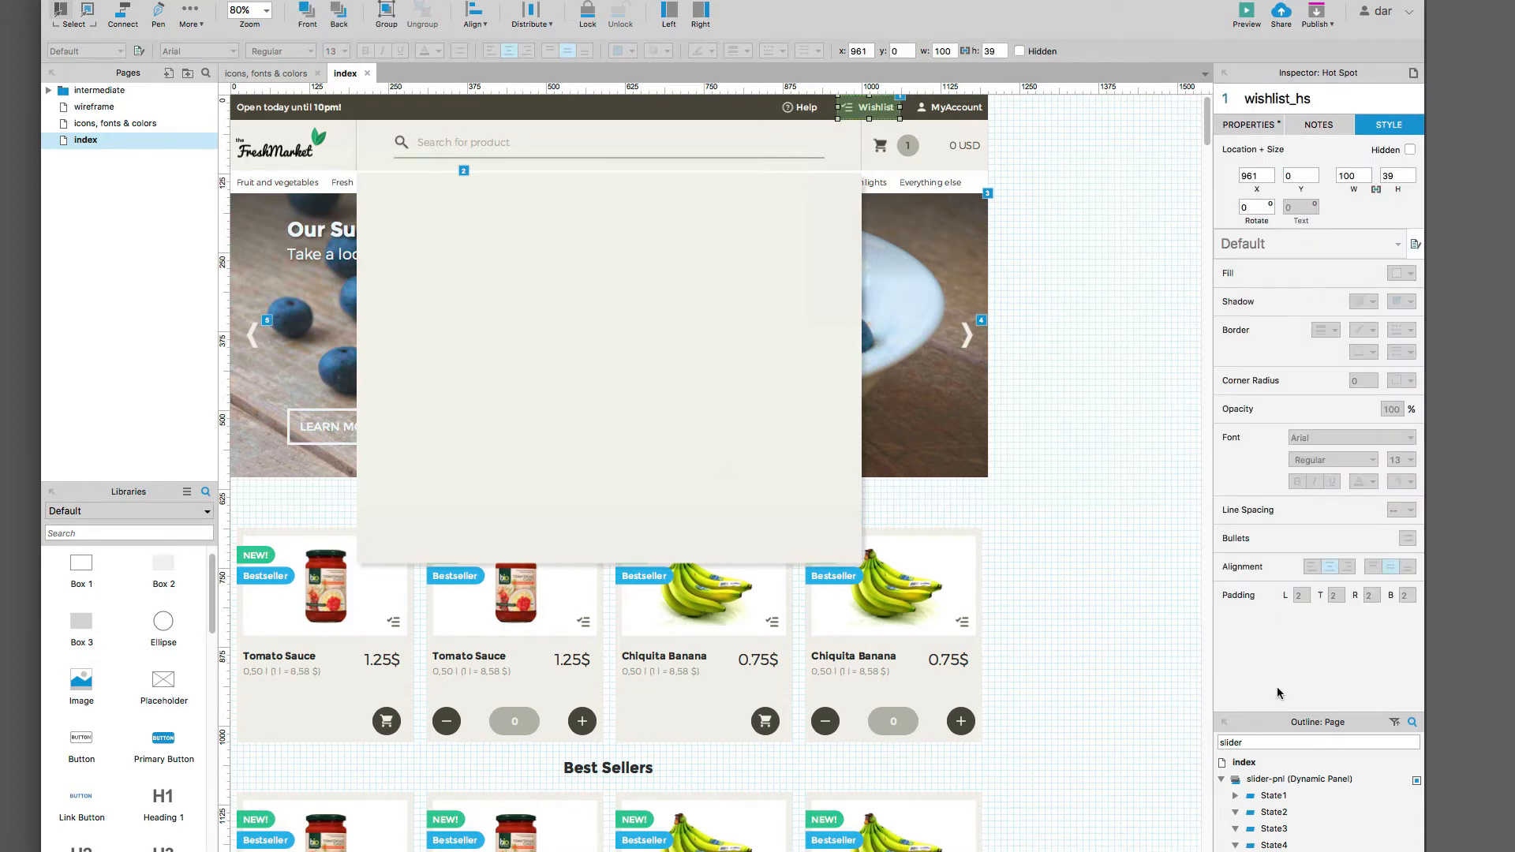
click(1285, 744)
double_click(1285, 743)
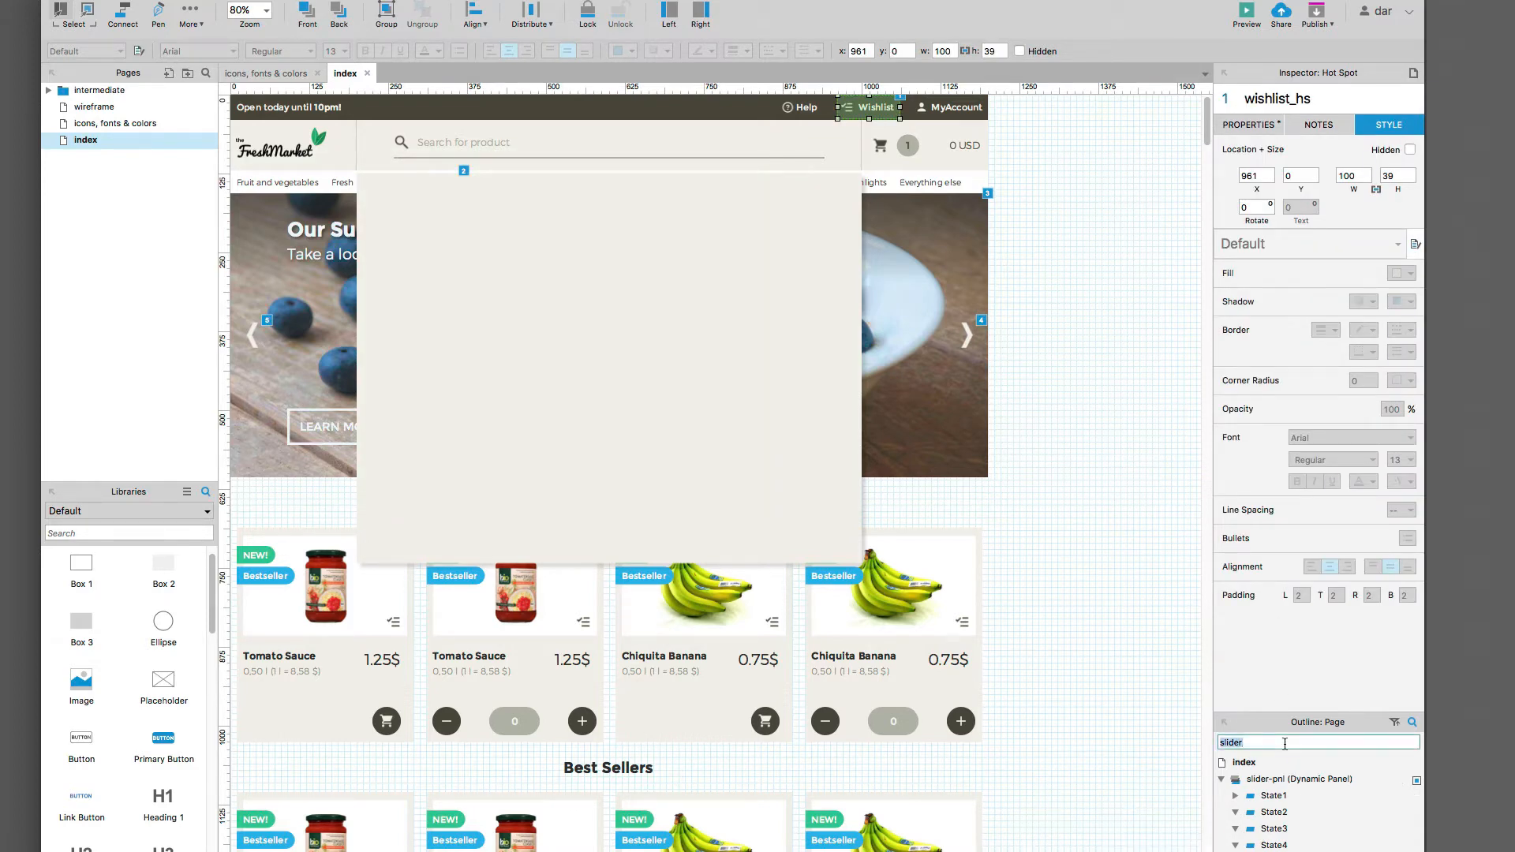
text(wish)
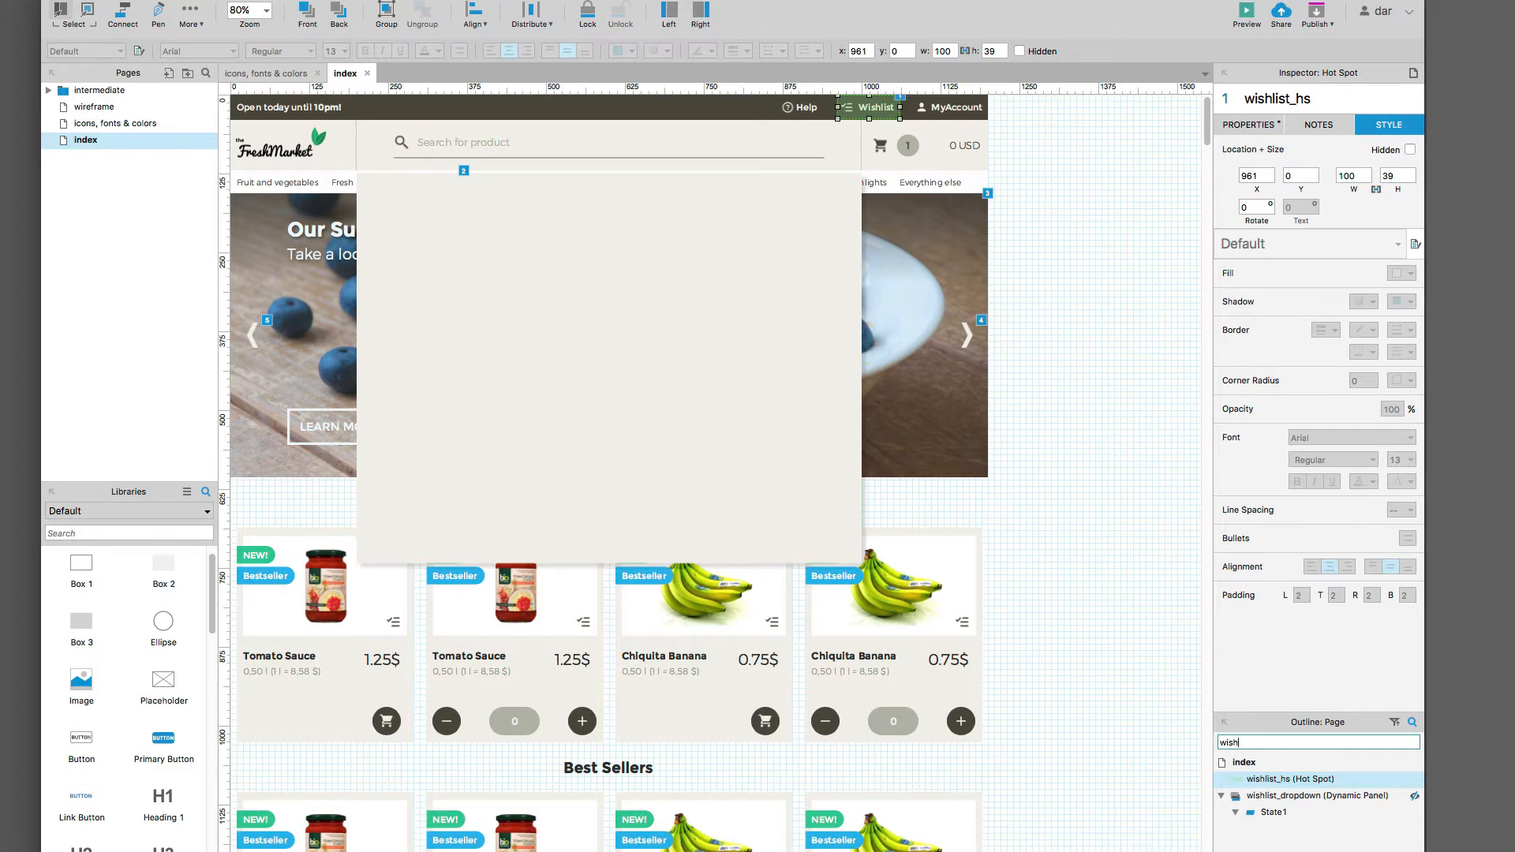
click(1414, 798)
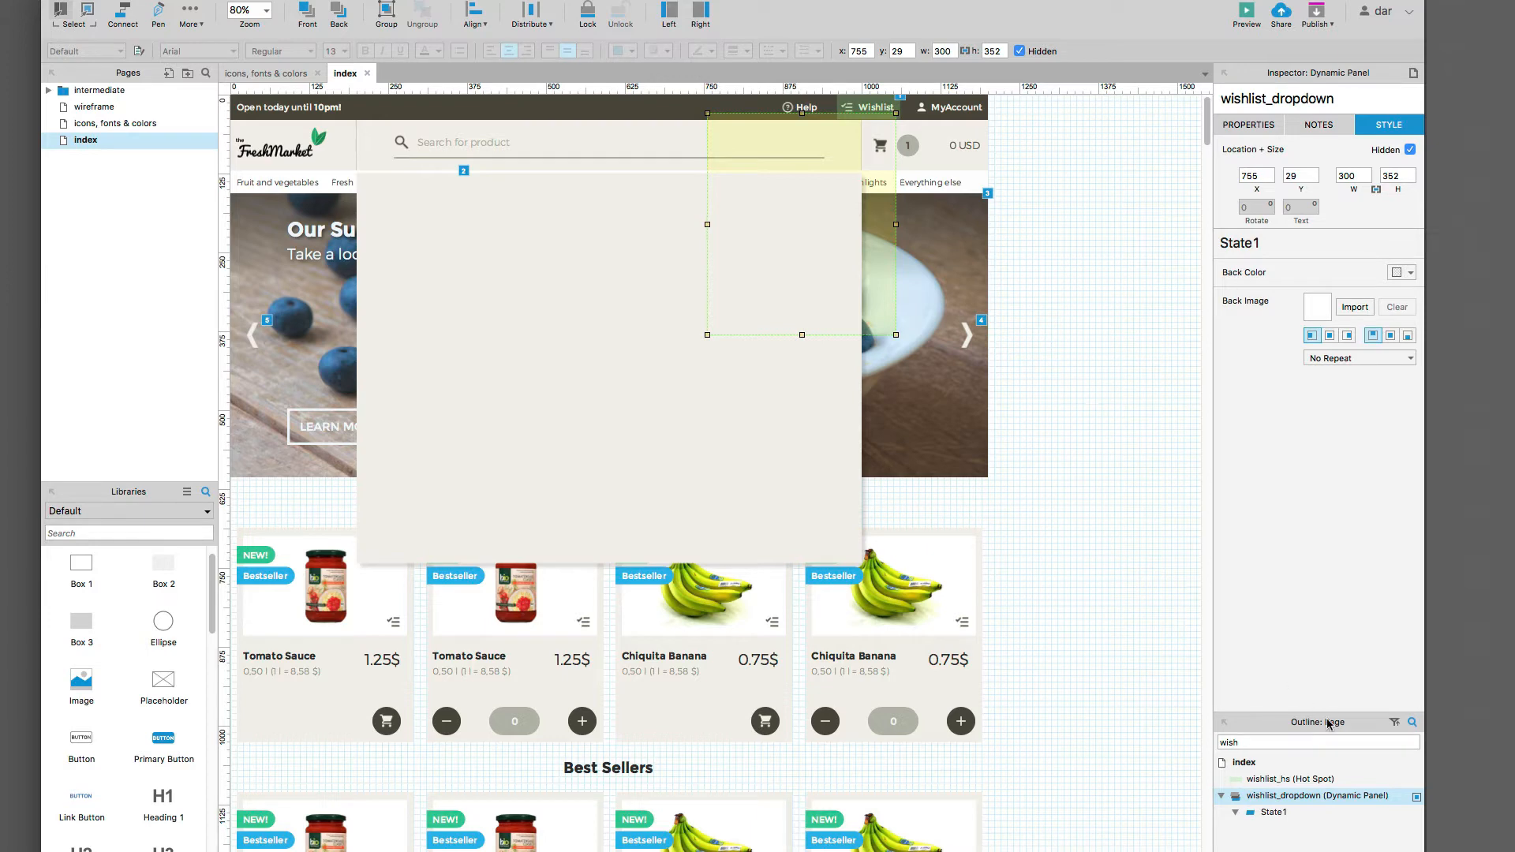
click(1415, 799)
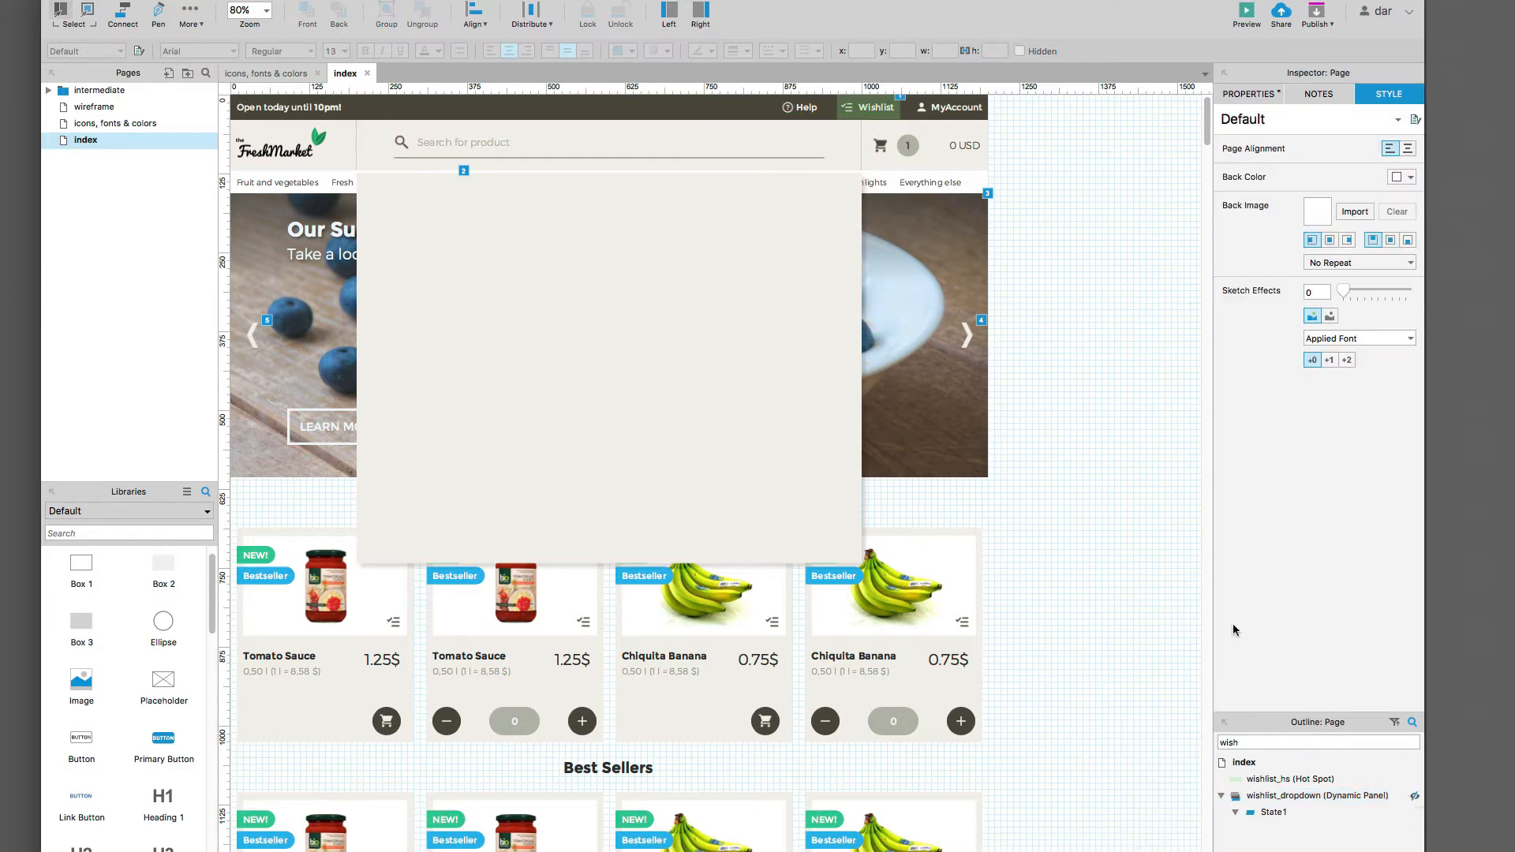
key(ctrl+v)
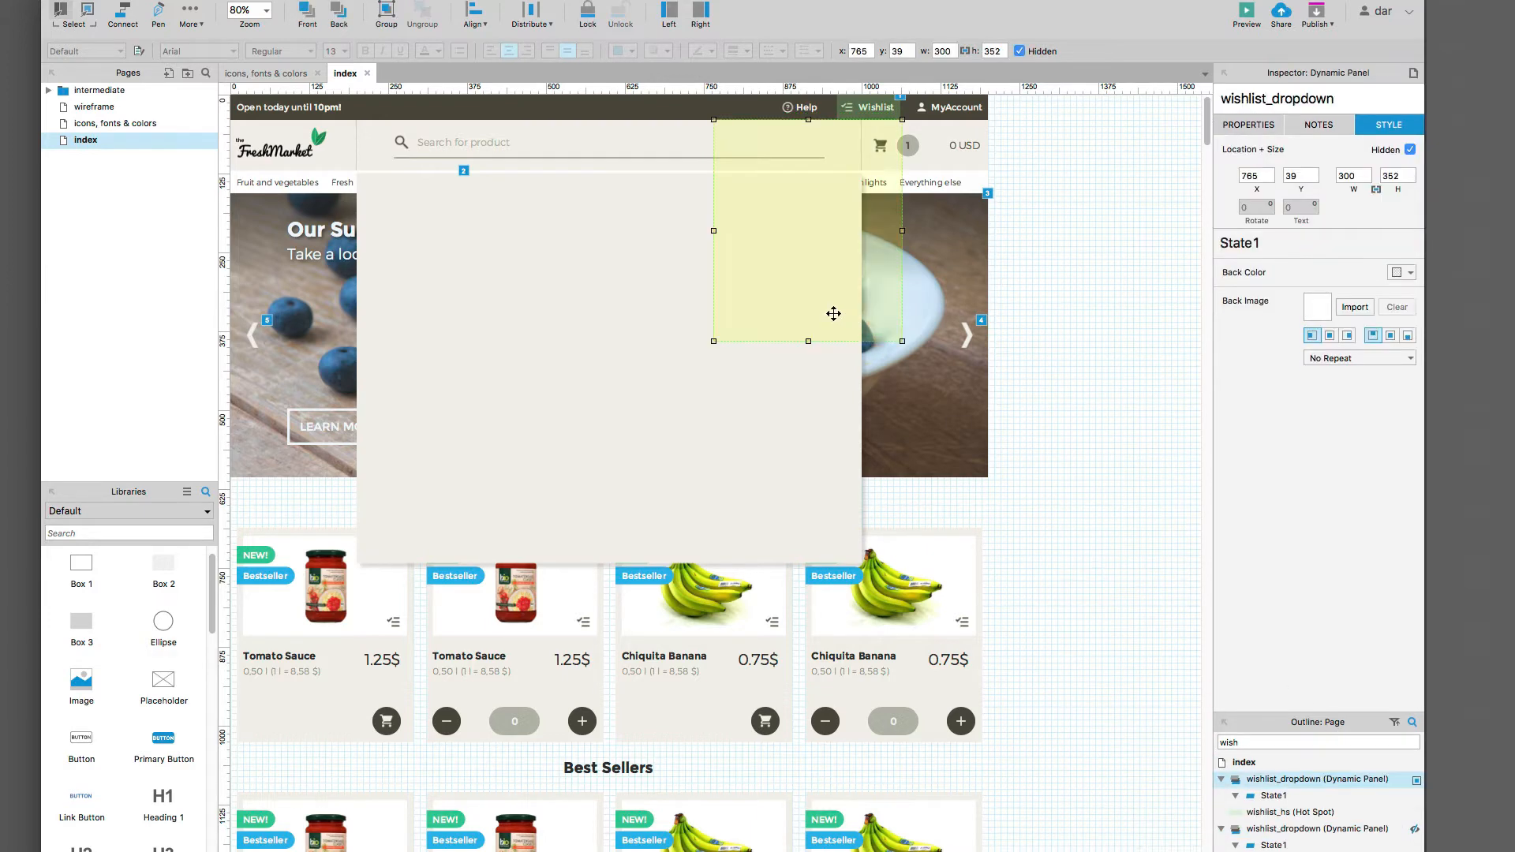
Step: Move the copied wishlist_dropdown panel to the empty canvas beside the banner, at x 1210, y 254, and make it visible
drag(803, 294, 1082, 429)
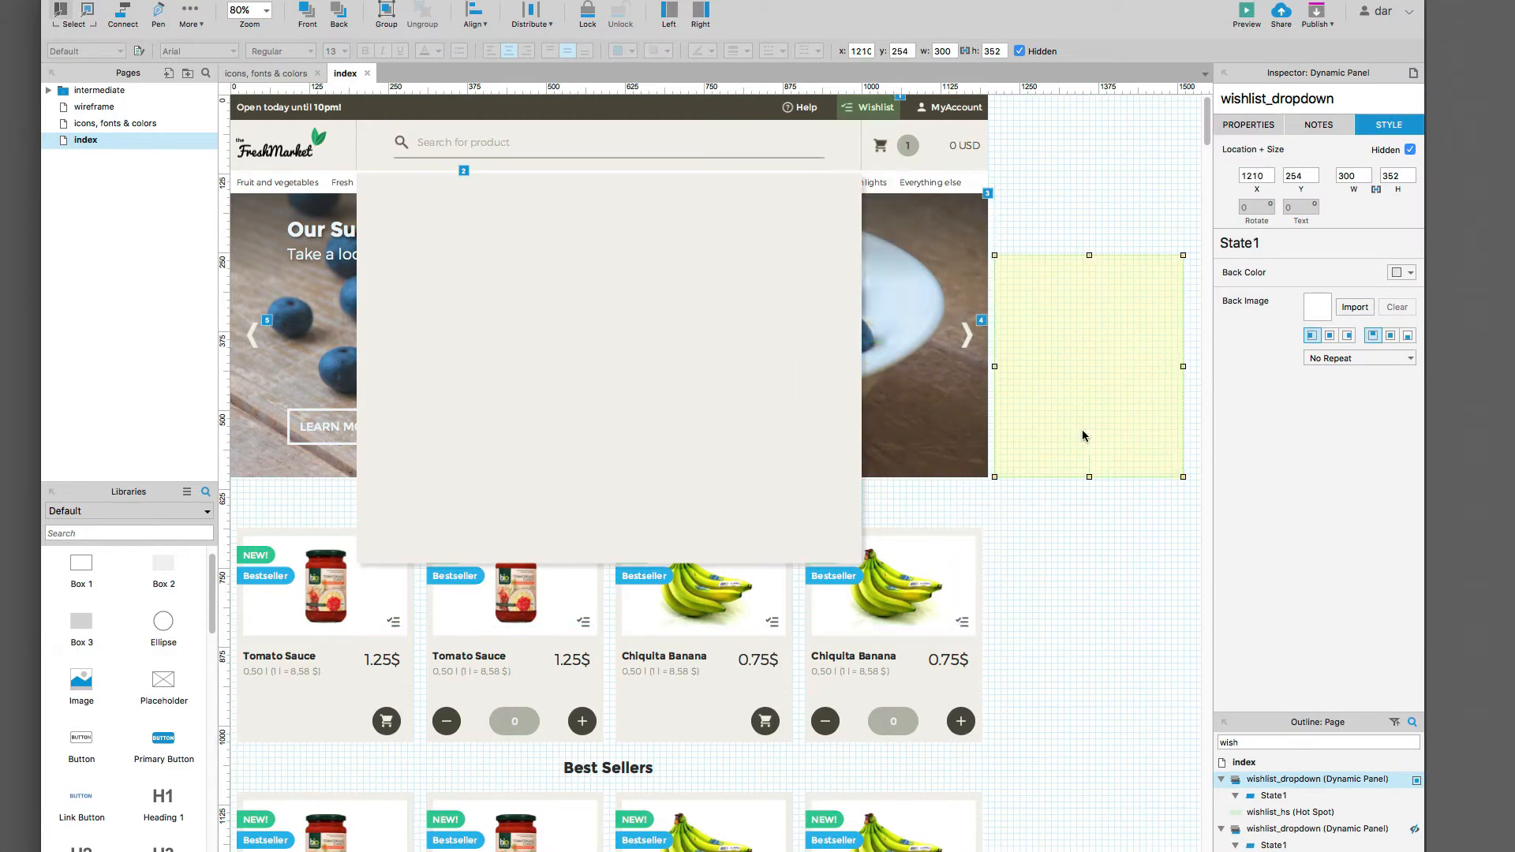
right_click(1081, 429)
mouse_move(1162, 566)
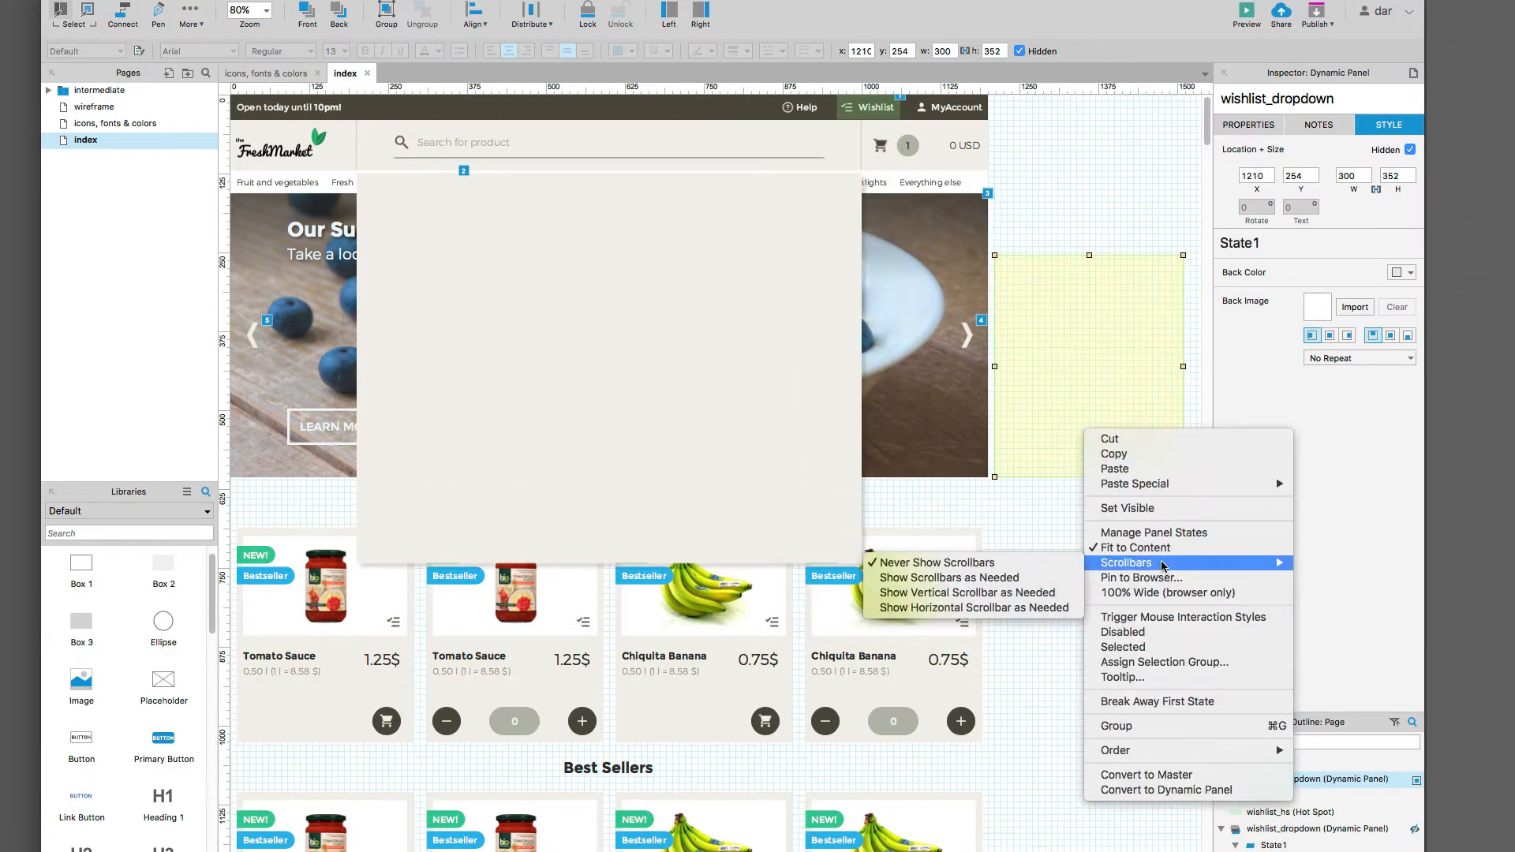
click(1158, 508)
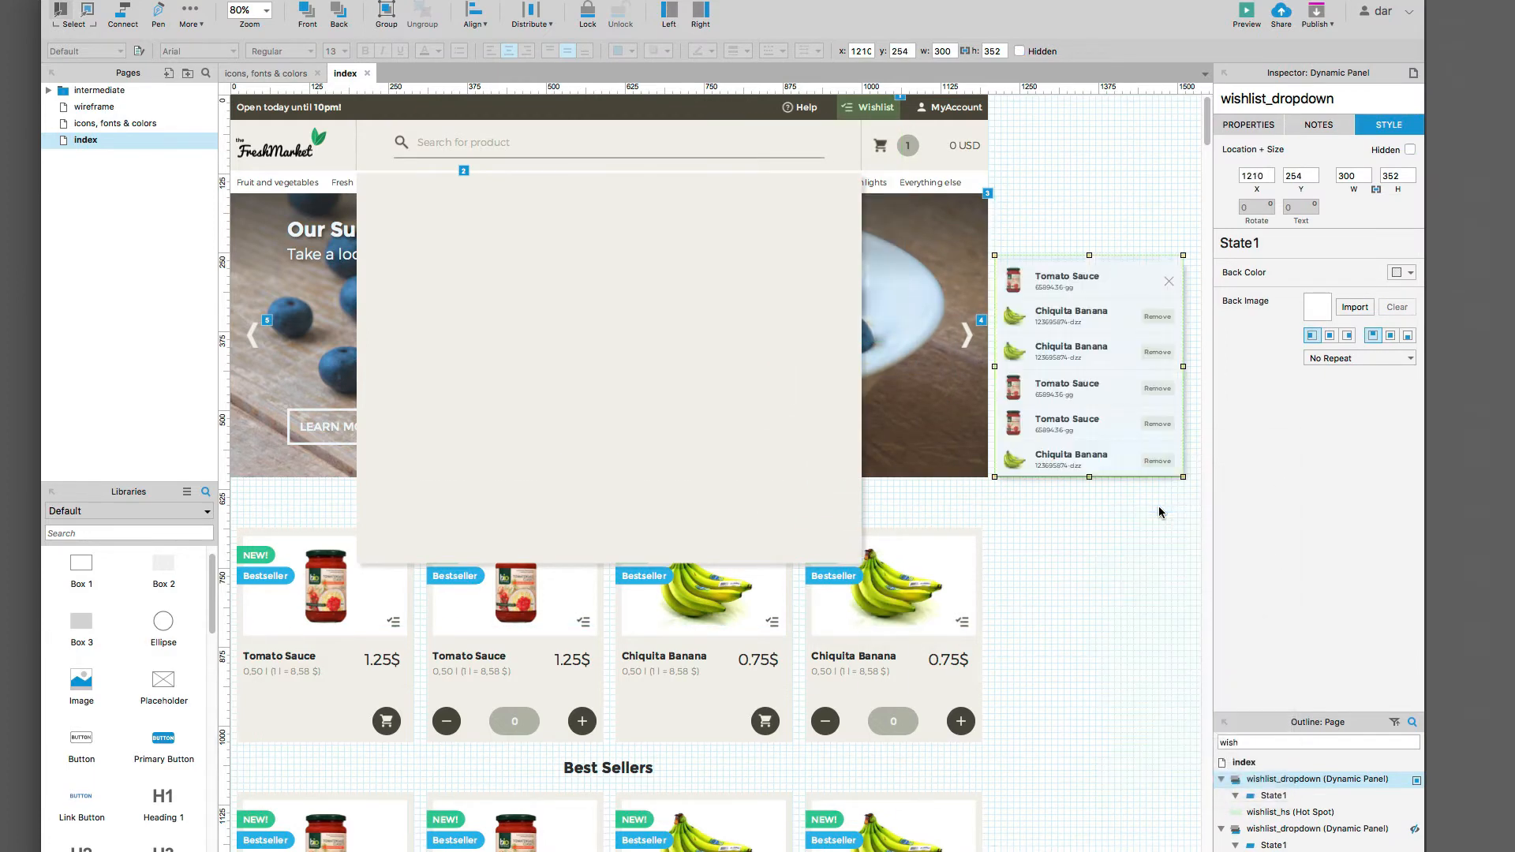
right_click(1092, 447)
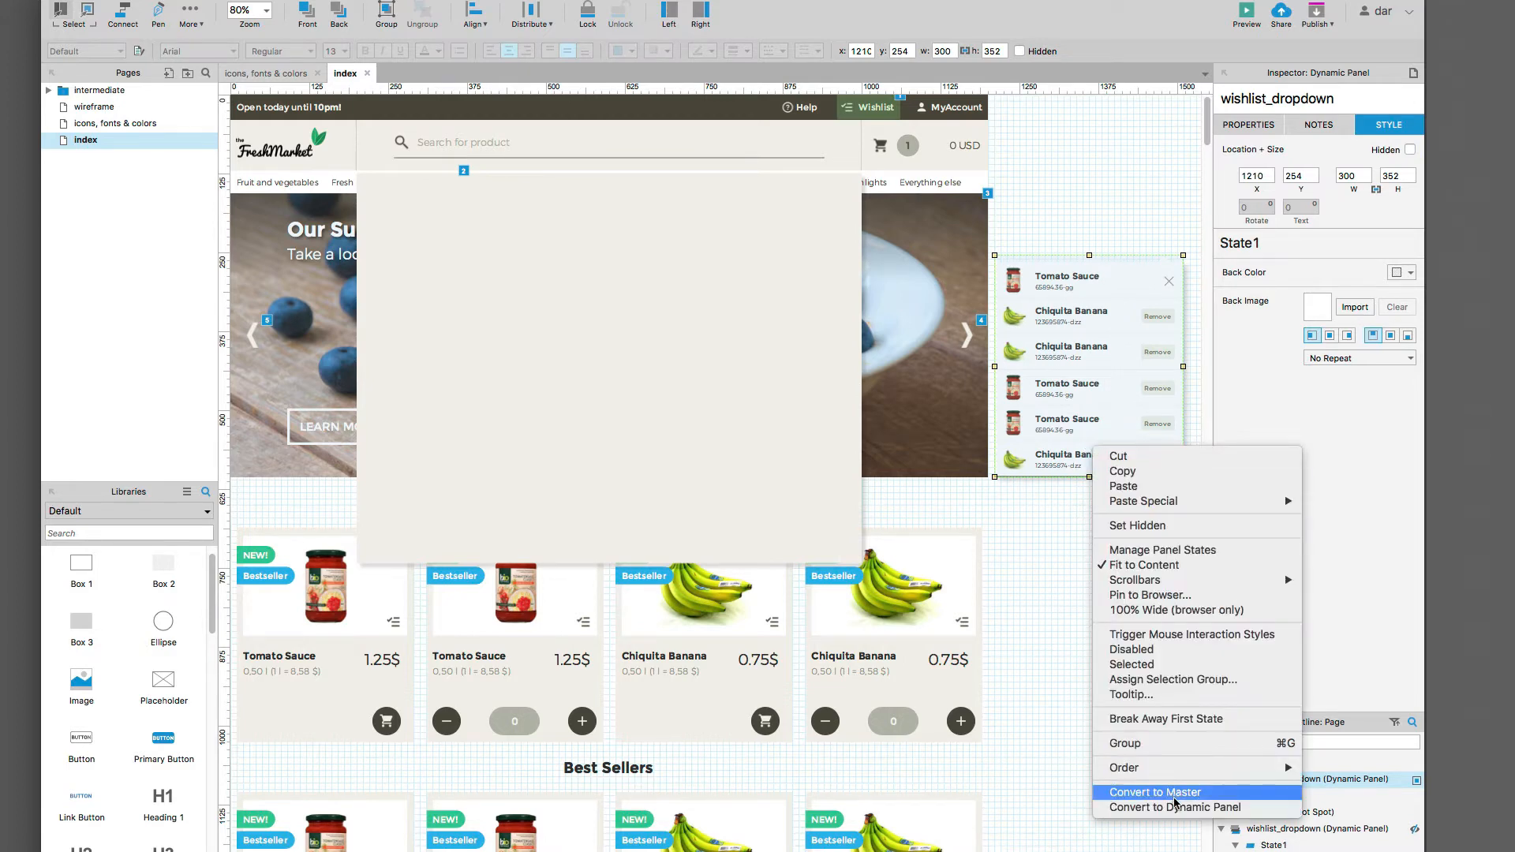
Step: Break apart the wishlist_dropdown copy beside the page and move its close icon into the search results box's upper-right corner
click(1167, 719)
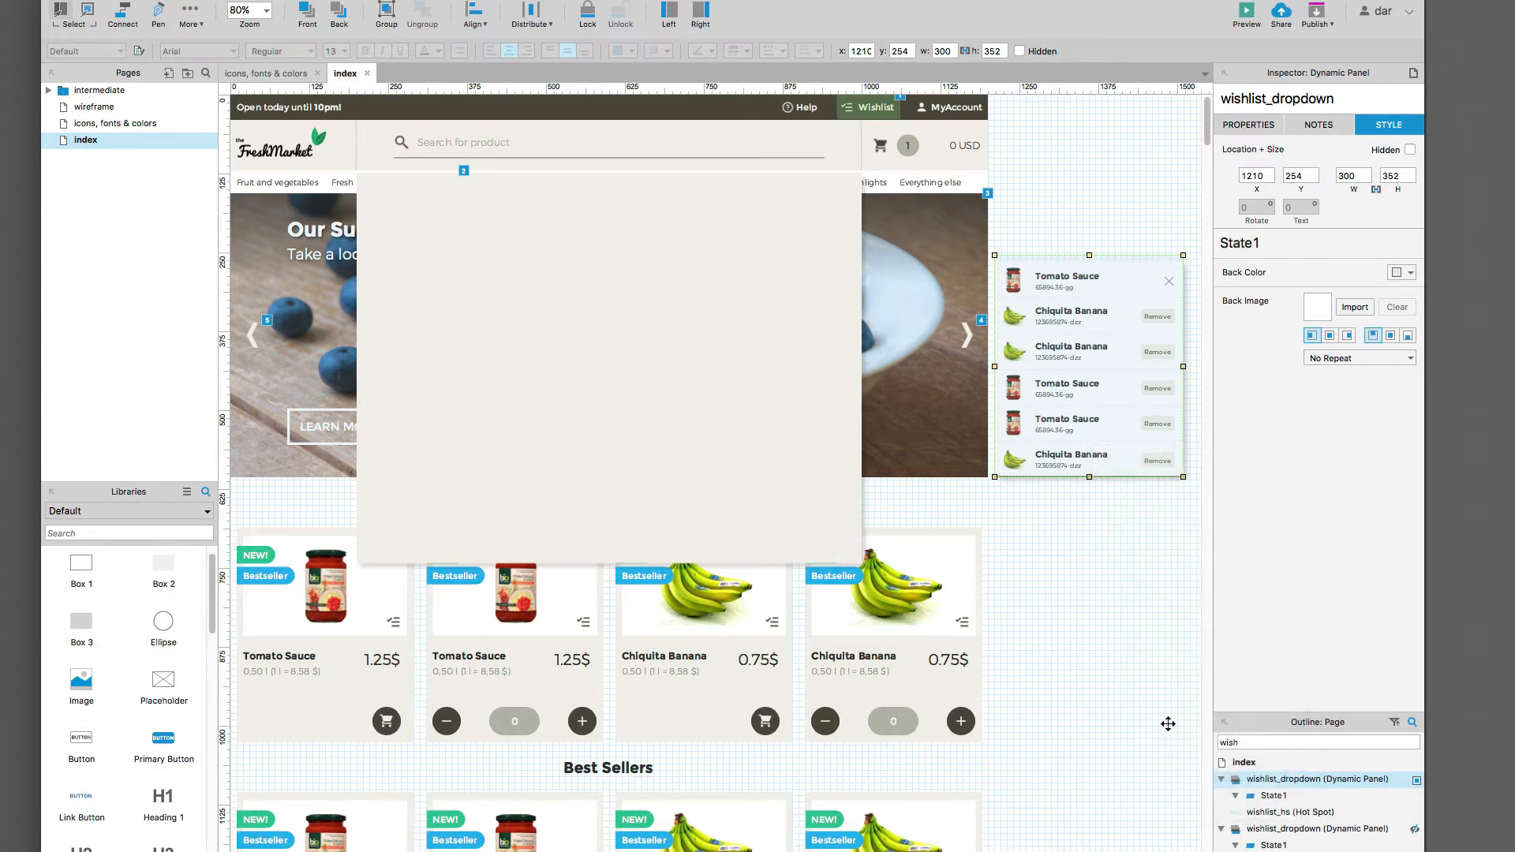
click(1129, 588)
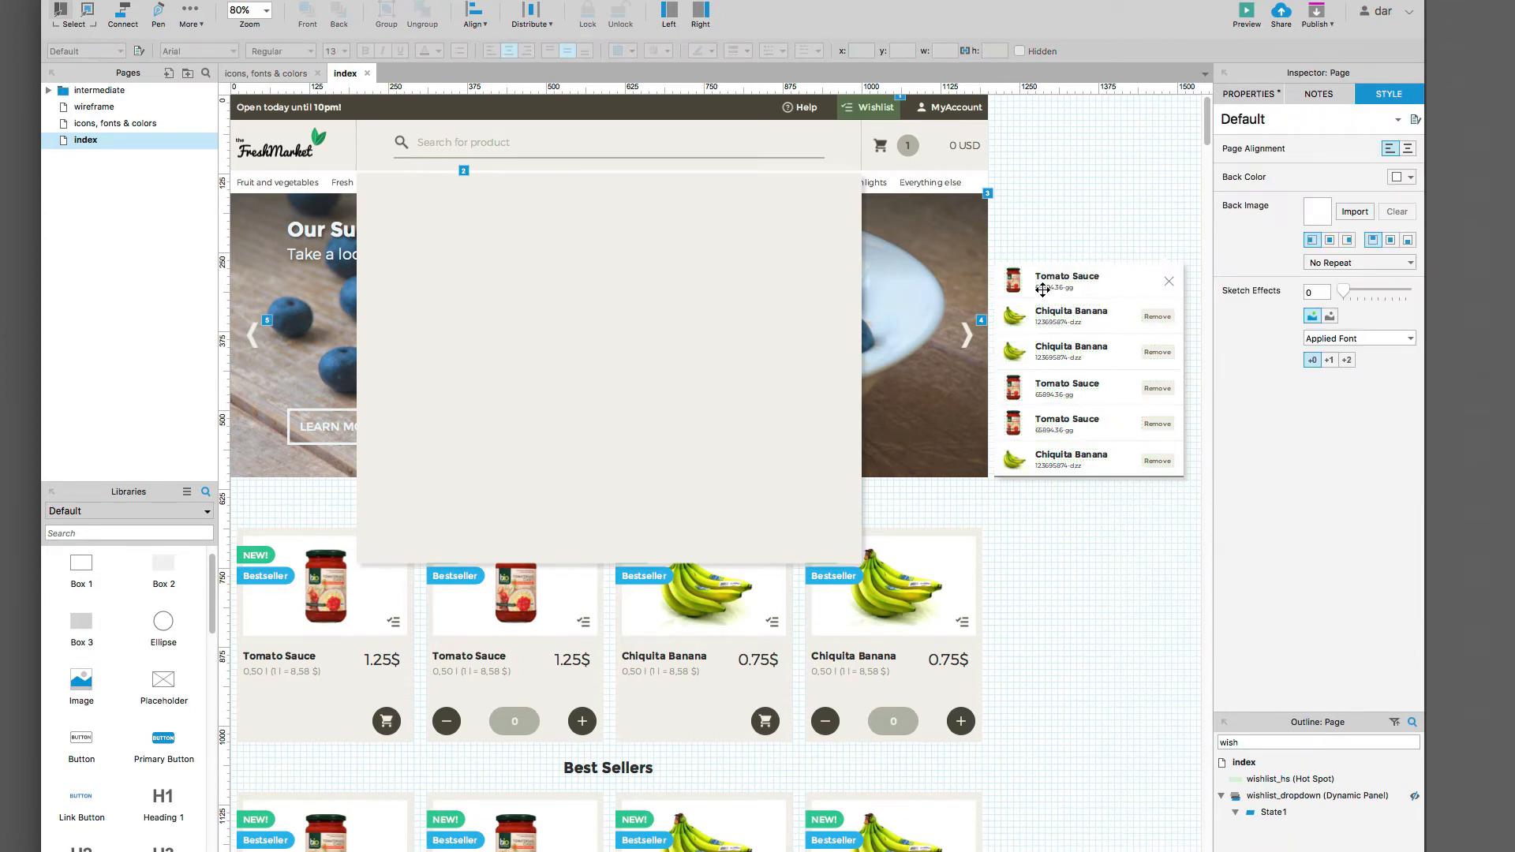
drag(1015, 247, 1186, 523)
click(1114, 237)
drag(1168, 281, 835, 195)
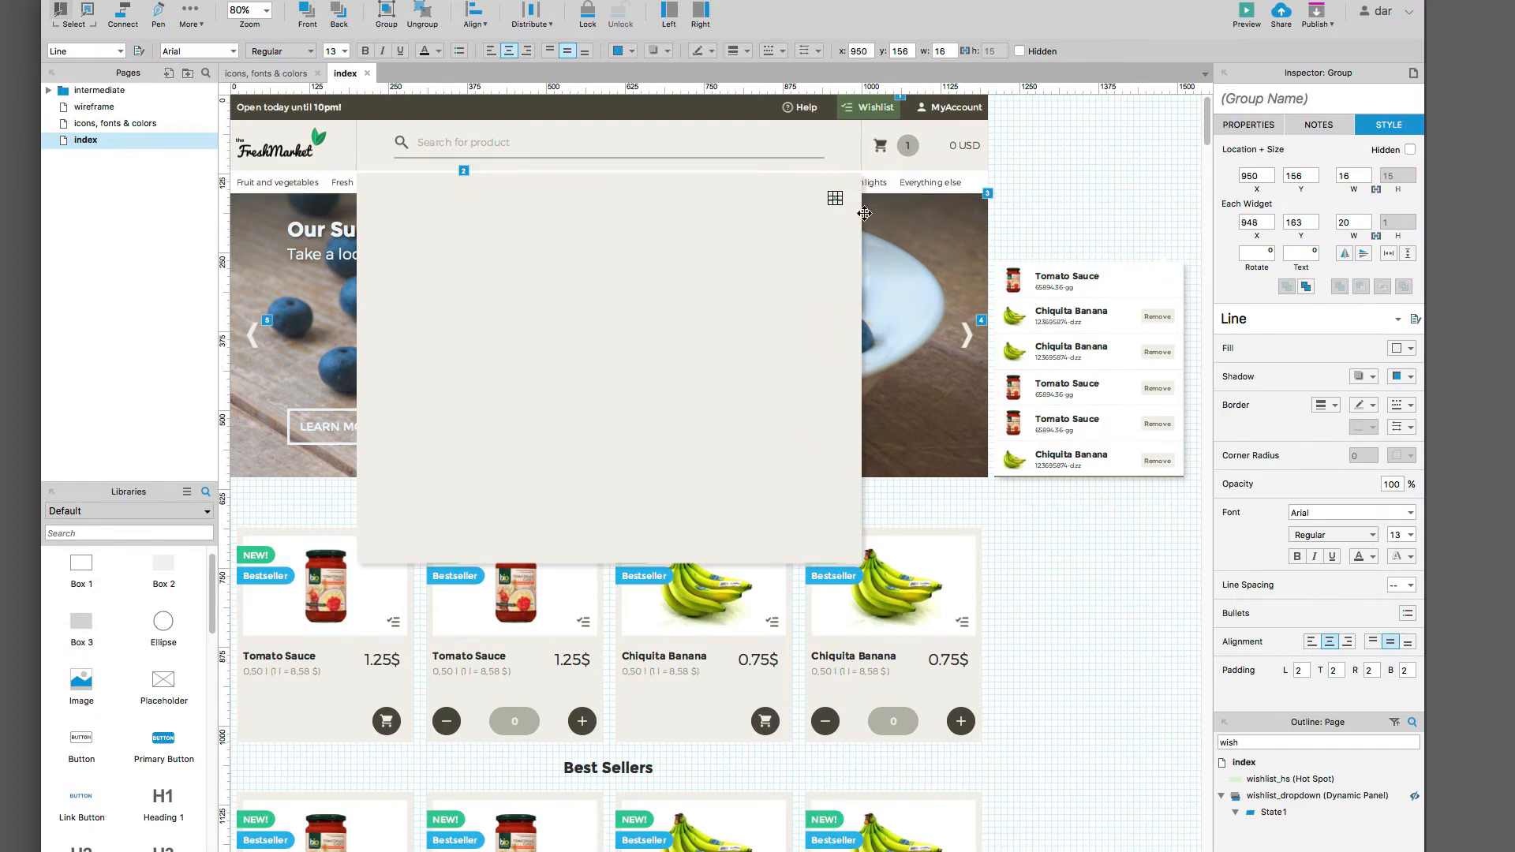
Step: Enlarge the close icon in the search results box to about 32 px wide and nudge it left and down
scroll(835, 196, up, 6)
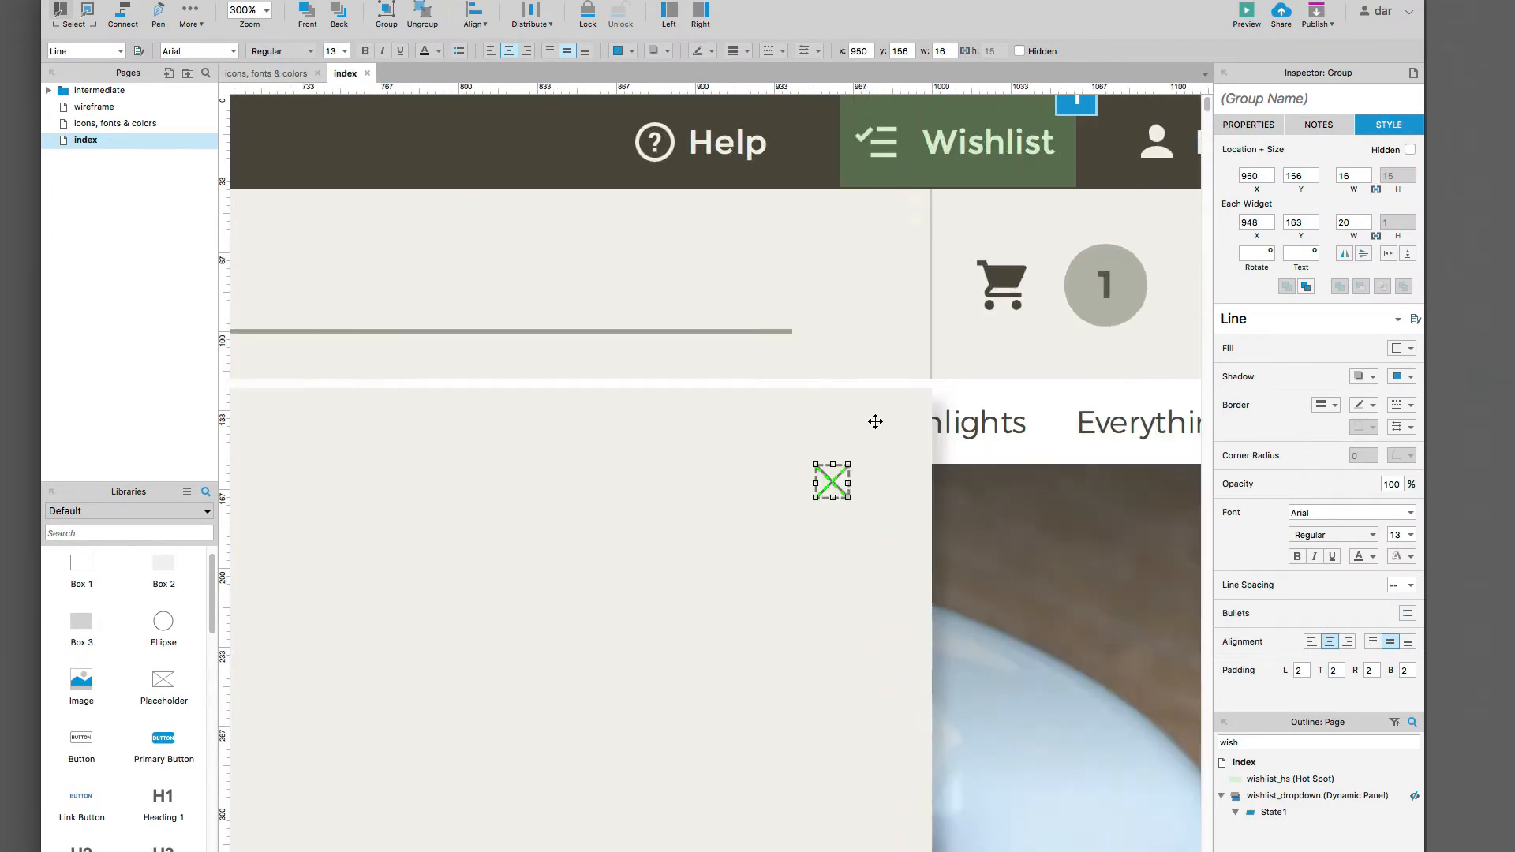
drag(848, 465, 892, 435)
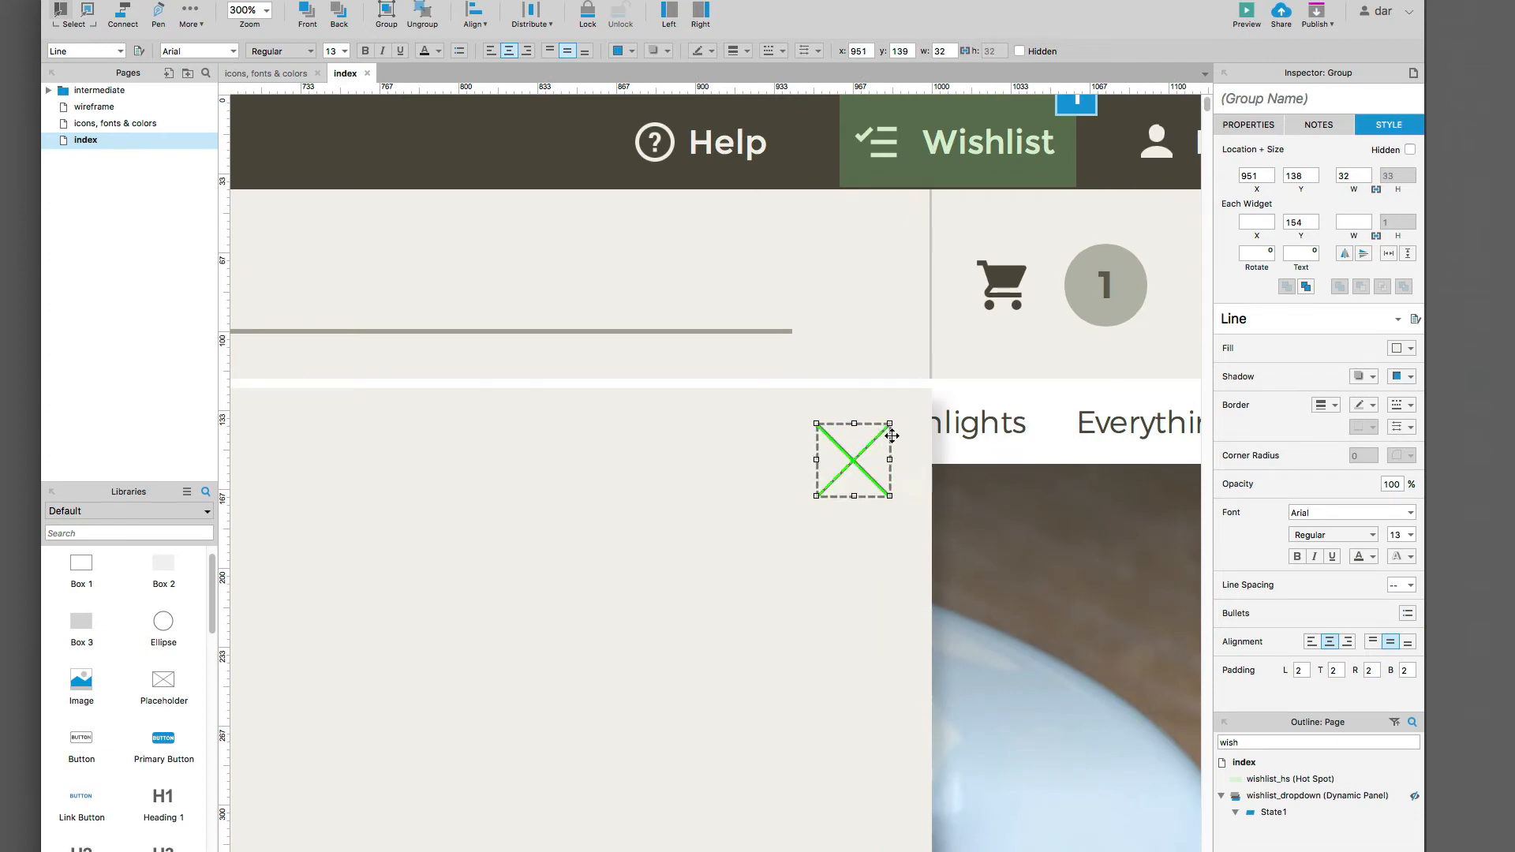
scroll(891, 435, down, 3)
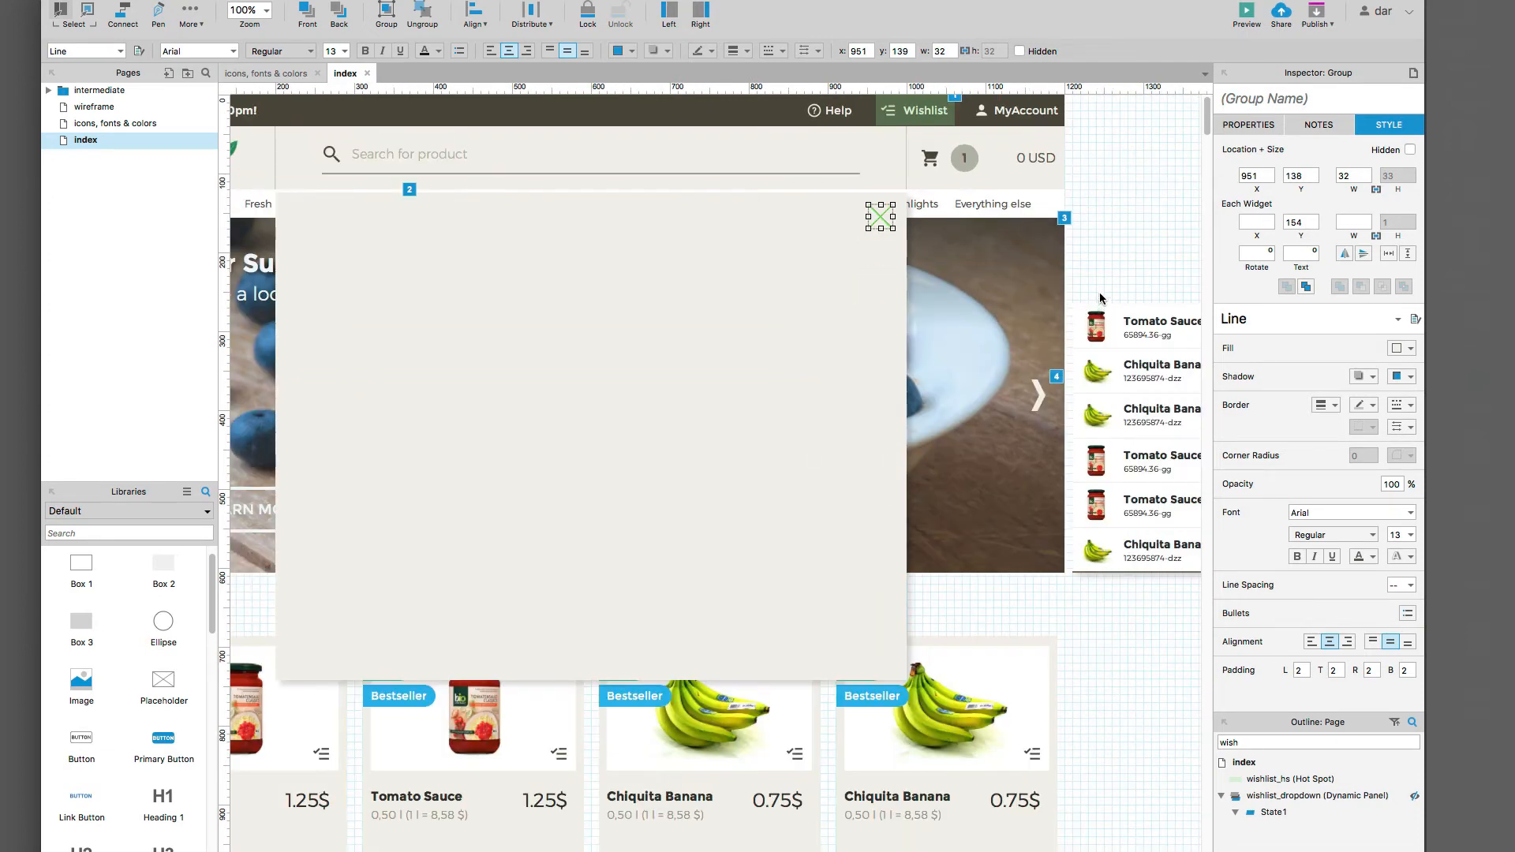
click(1101, 270)
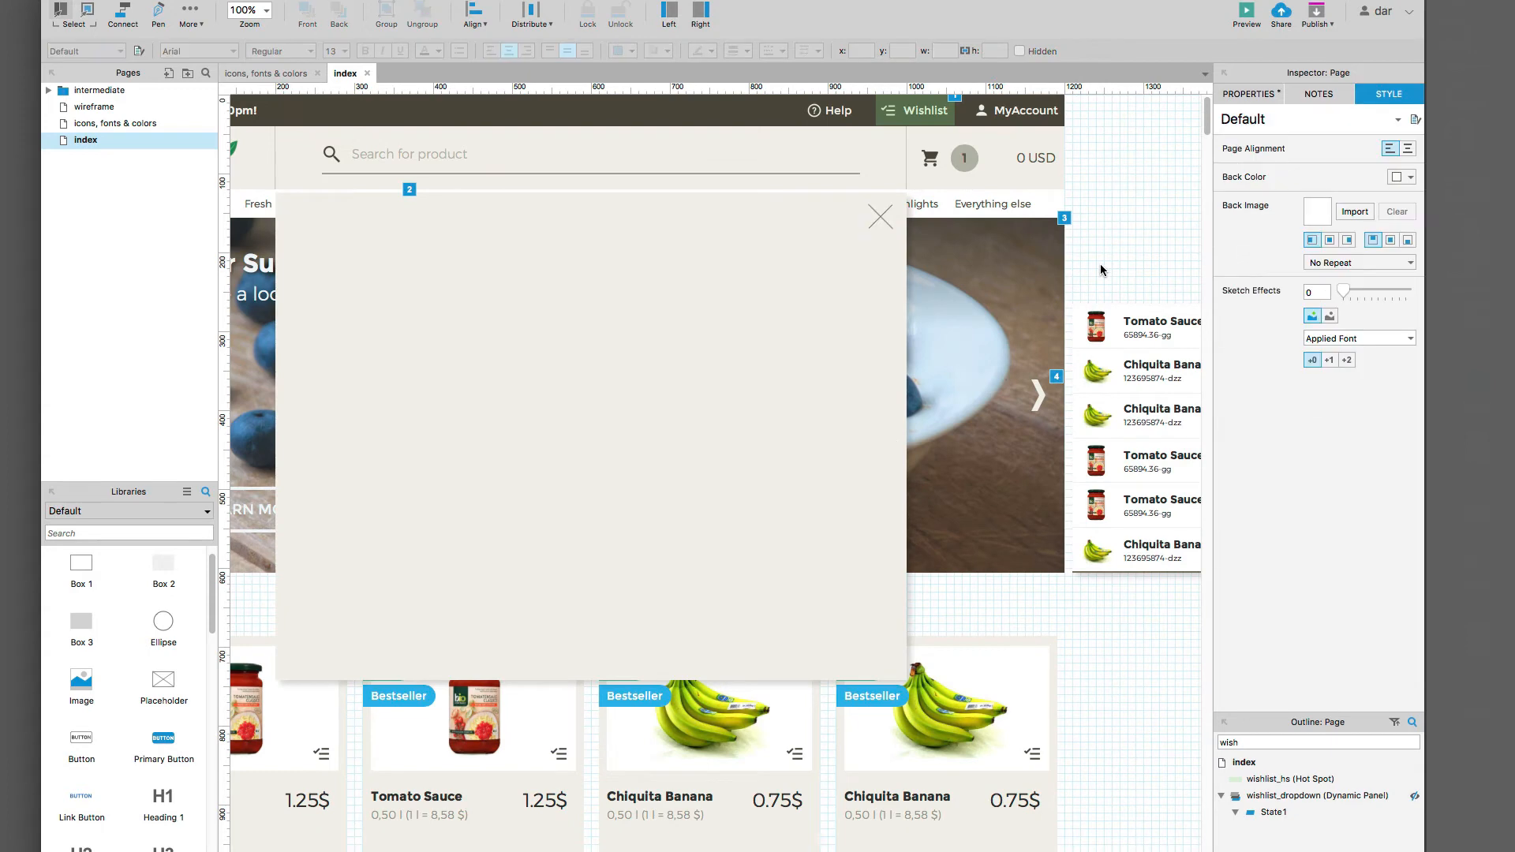
click(882, 216)
key(shift+Left)
key(shift+Down)
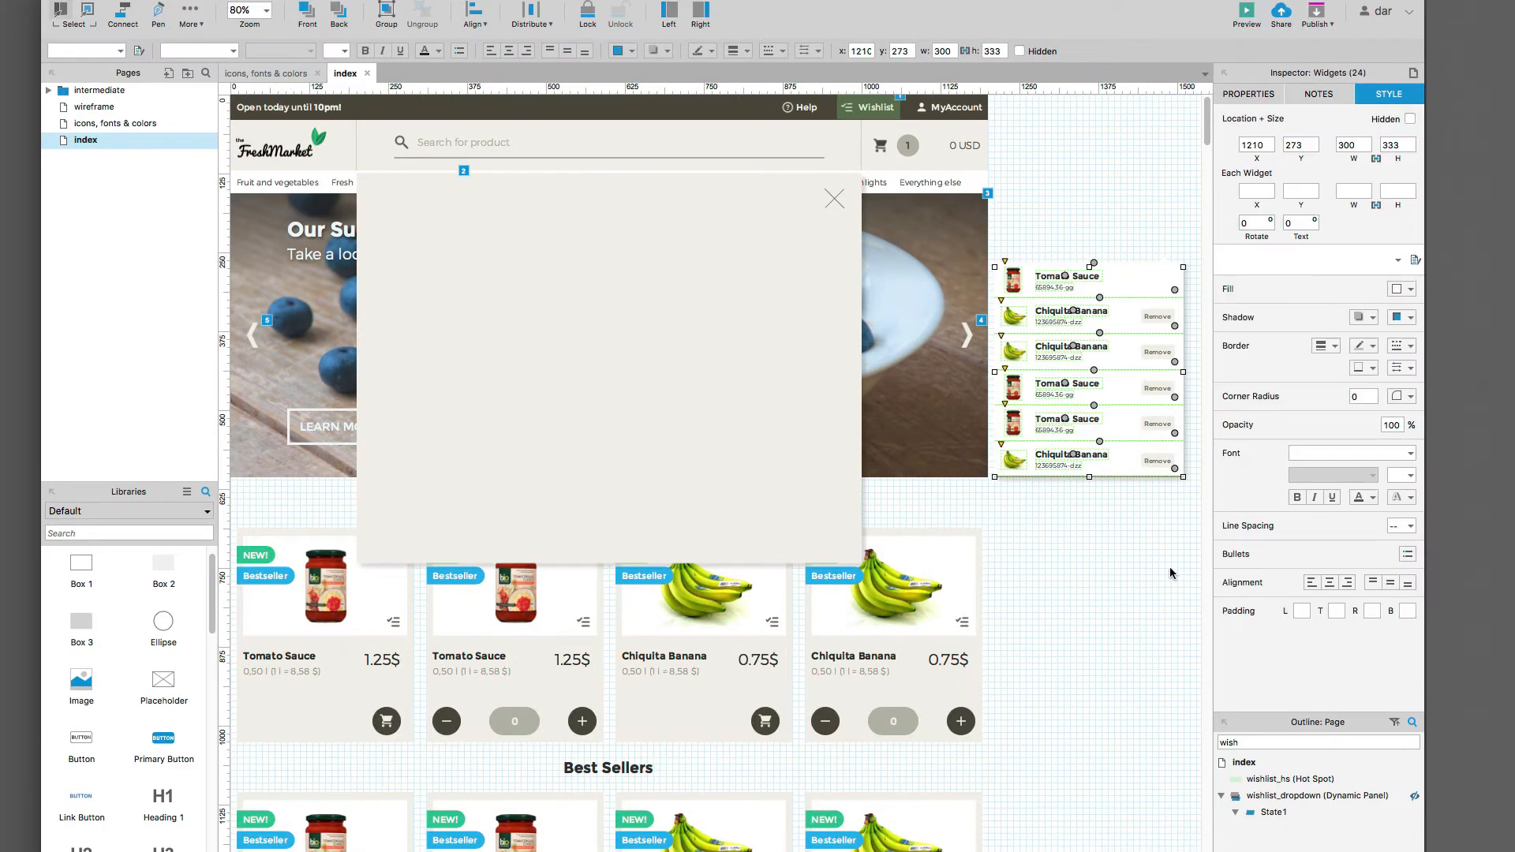
Step: Recolour the five divider lines between the copied wishlist items with the grey sampled from the cart count badge
click(1170, 572)
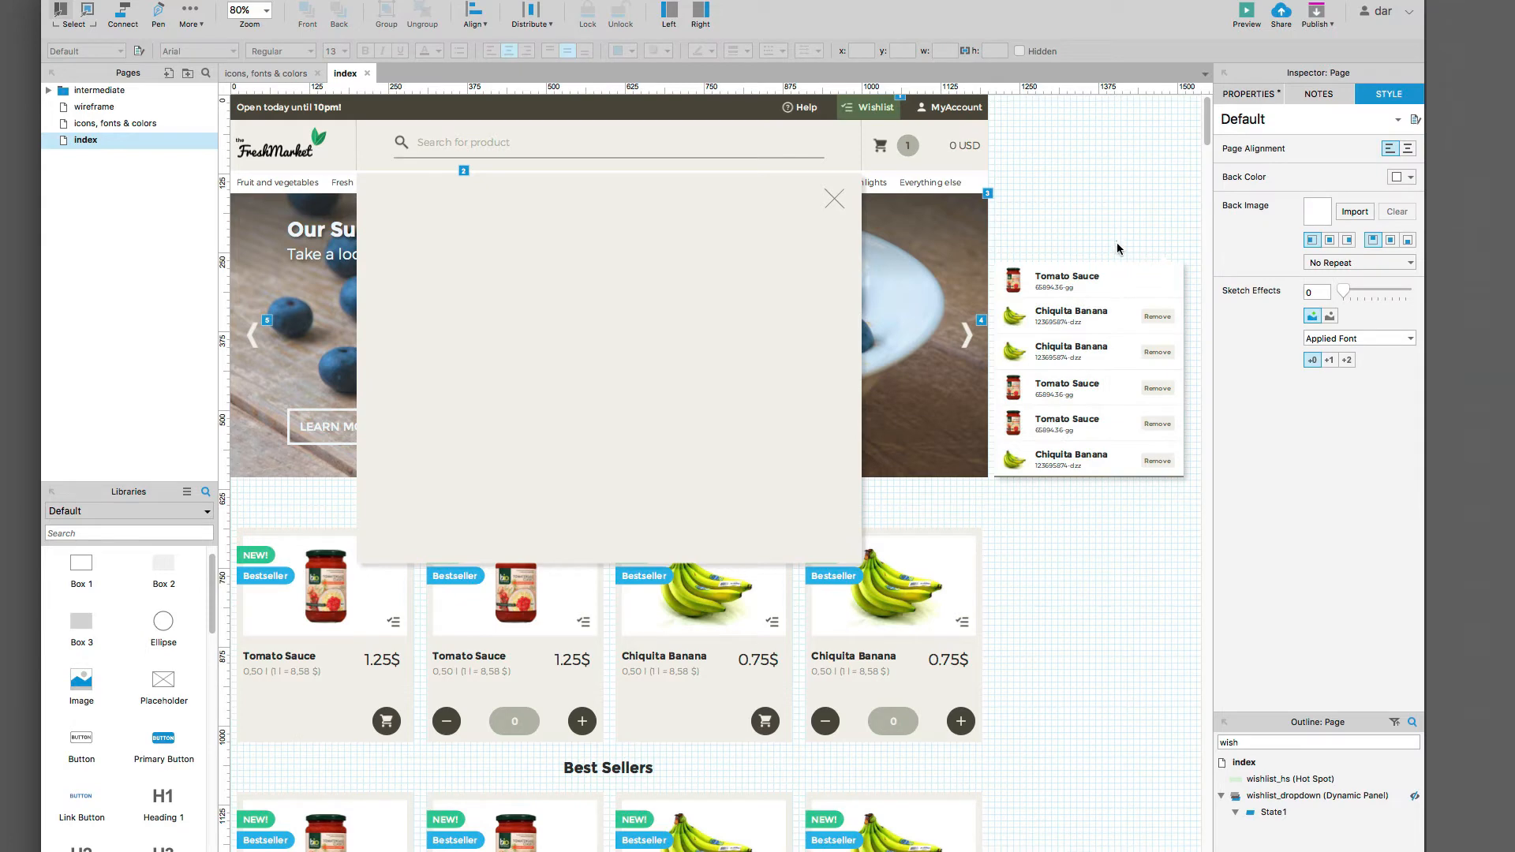
drag(1117, 242, 1134, 472)
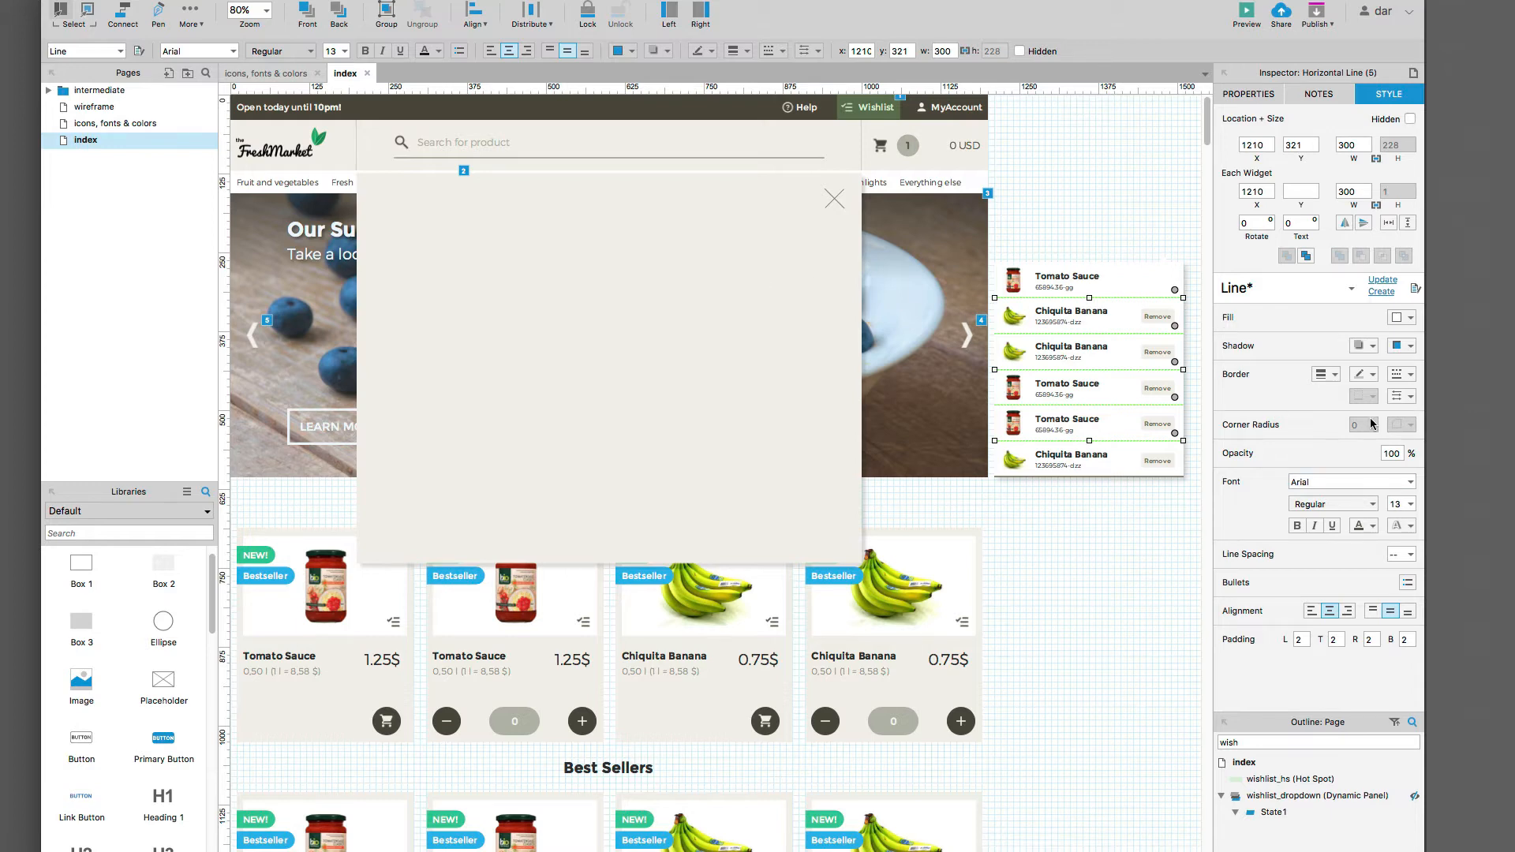
click(1373, 374)
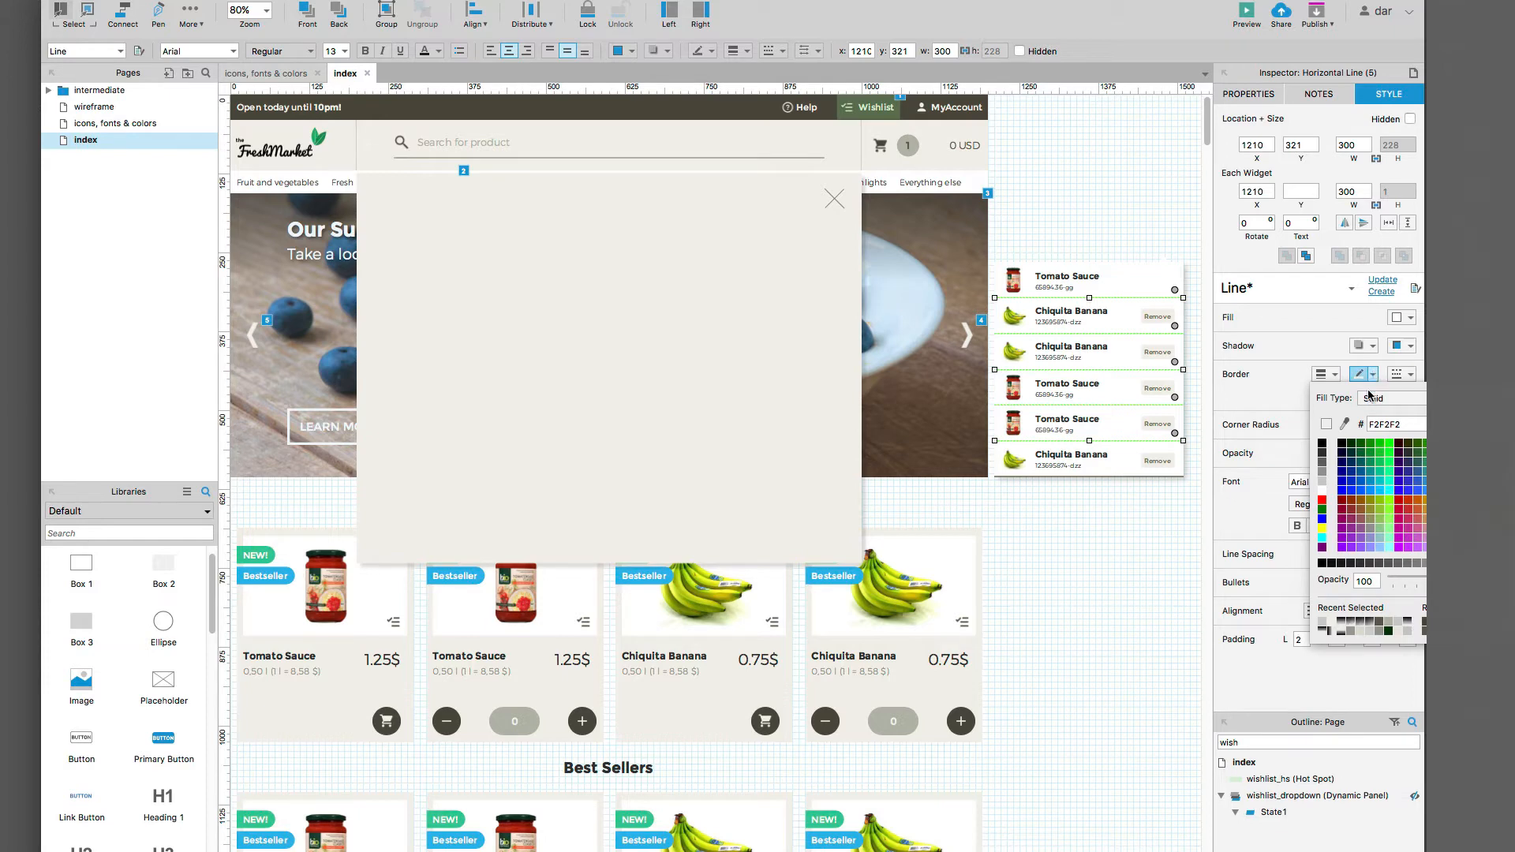
click(1346, 424)
click(900, 150)
click(1101, 196)
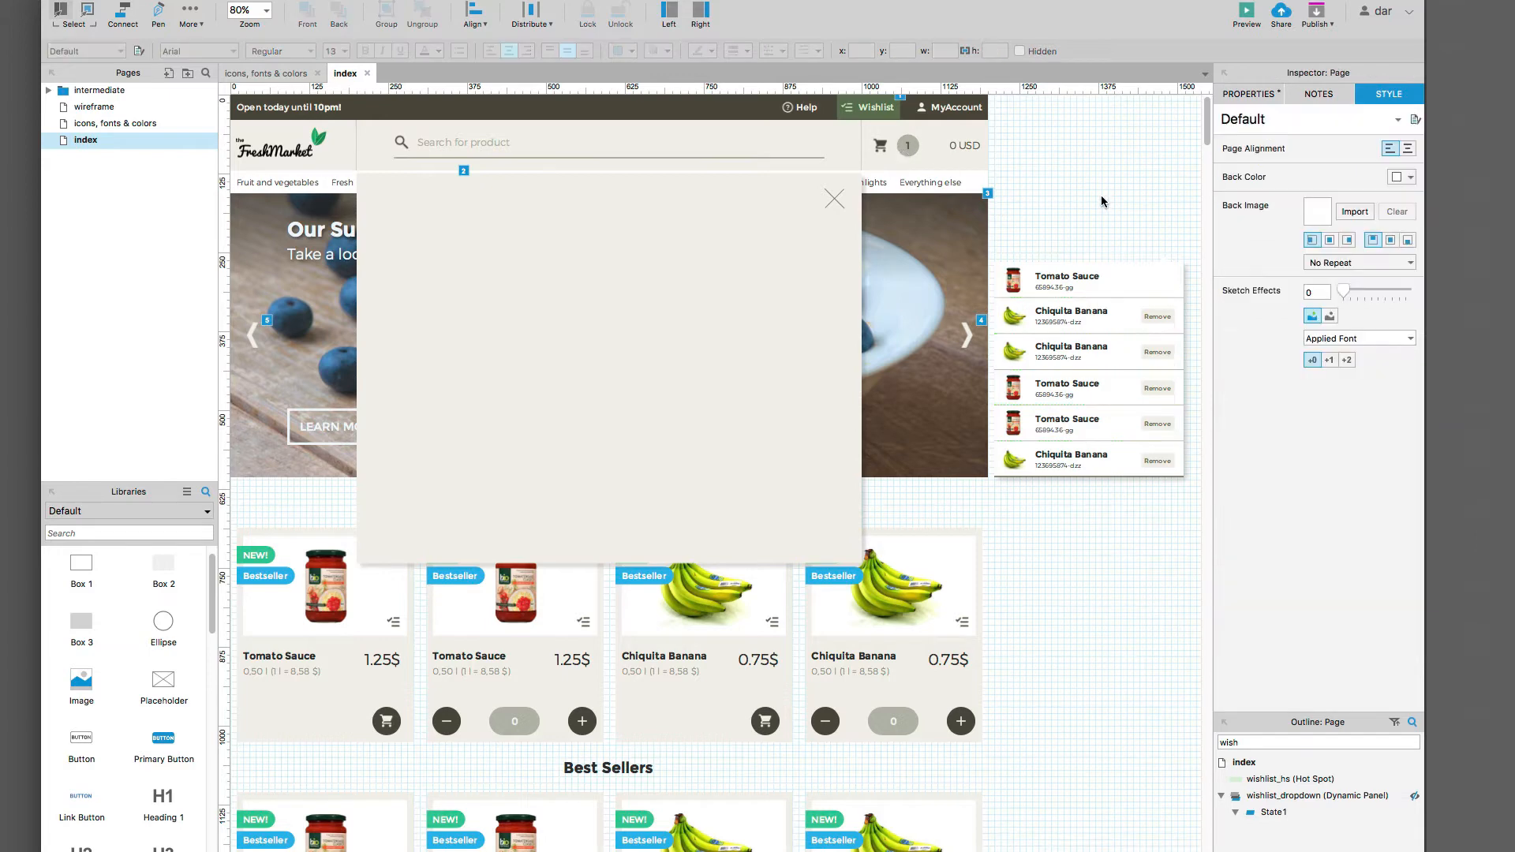
Step: Select the product images, texts and divider lines in the wishlist copy, leaving out the background and the Remove buttons
drag(1006, 249, 1108, 509)
shift+click(1130, 475)
shift+click(1130, 475)
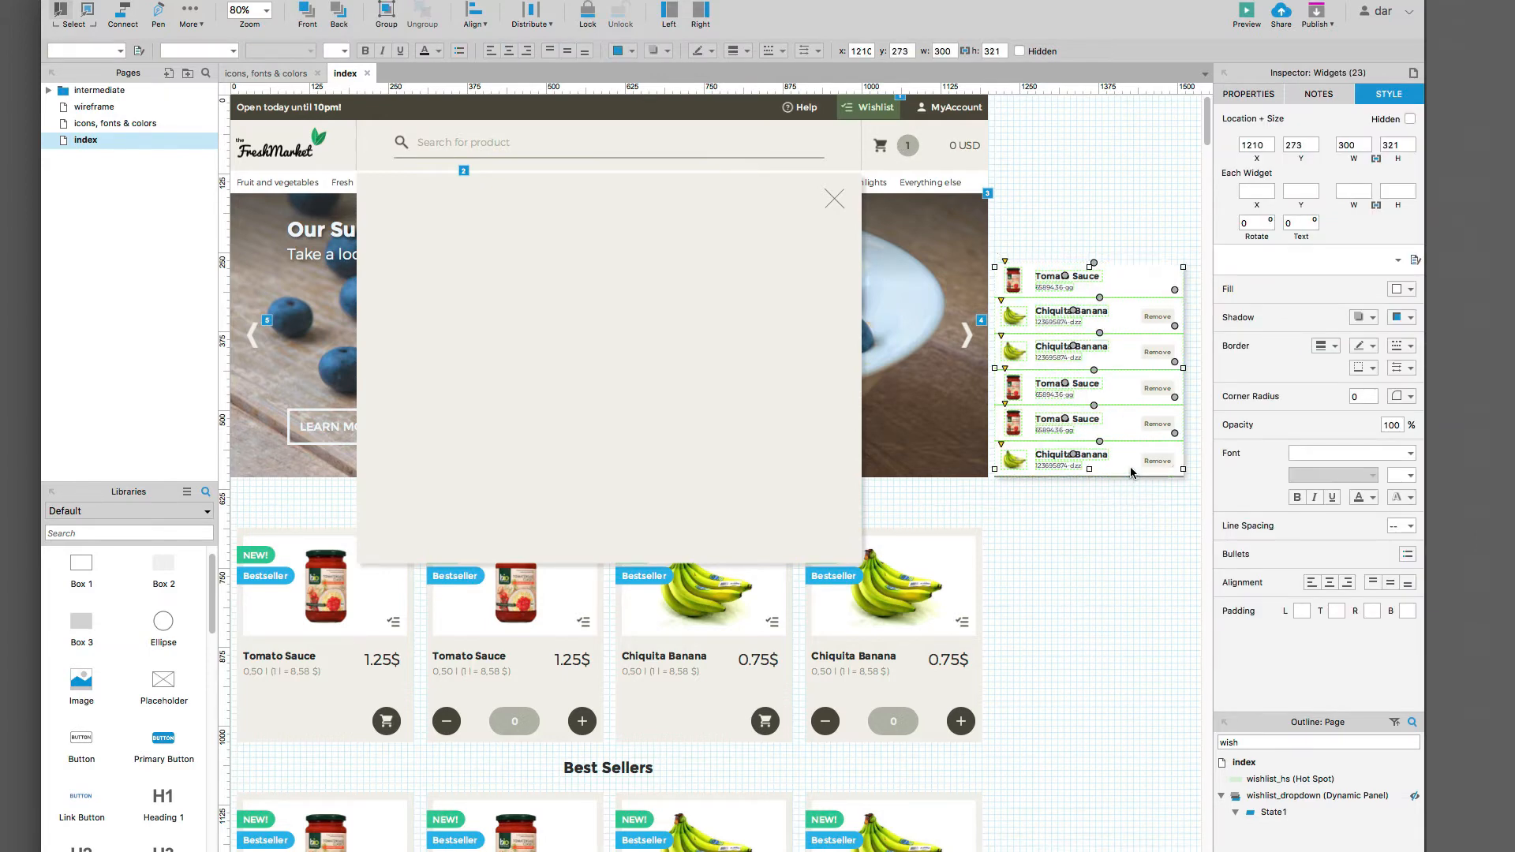
drag(1063, 279, 452, 208)
click(547, 236)
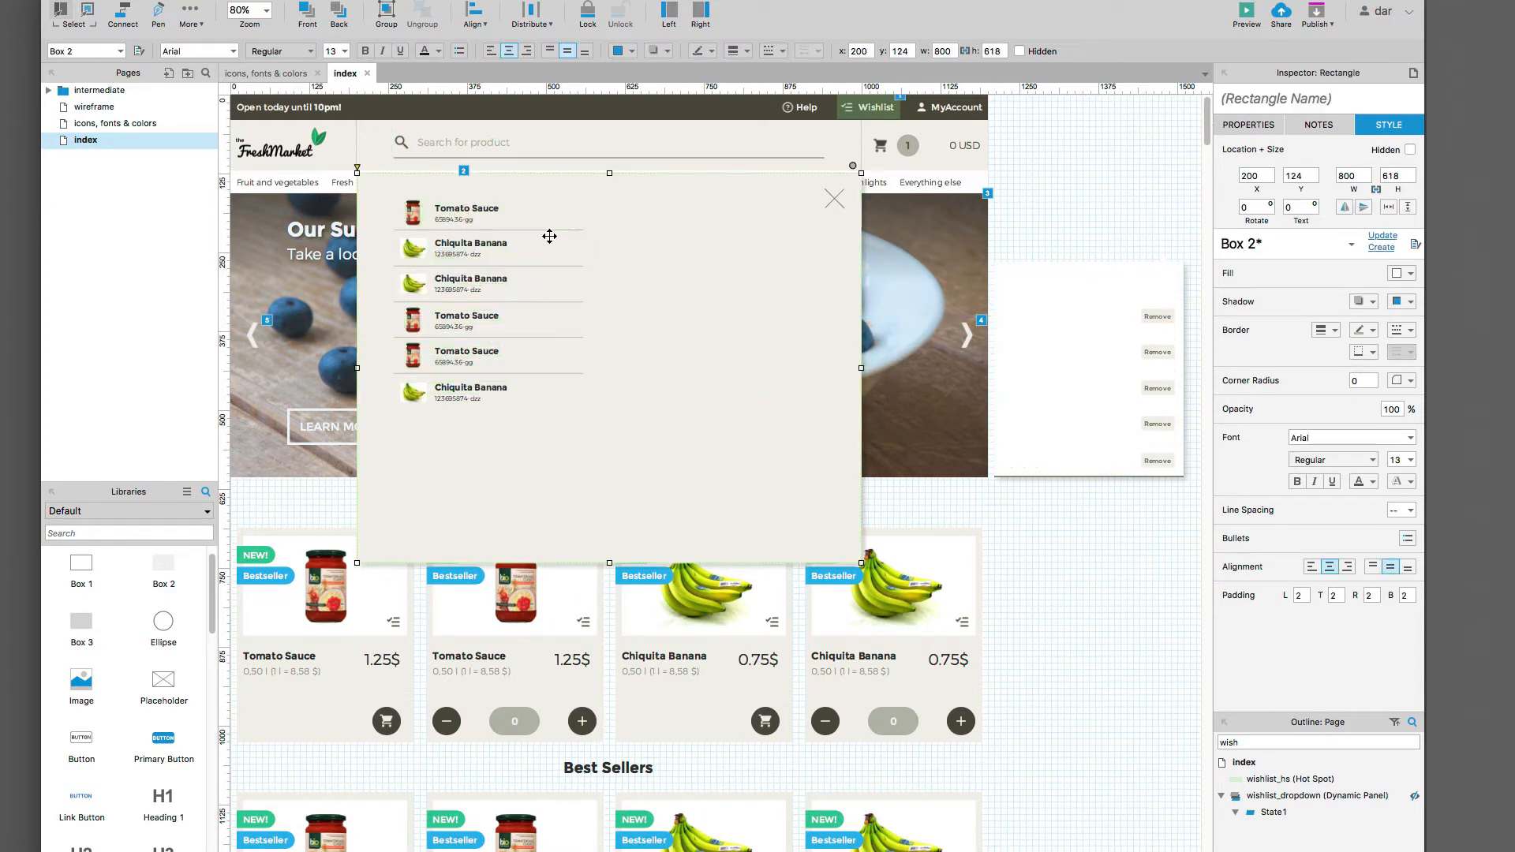
click(549, 229)
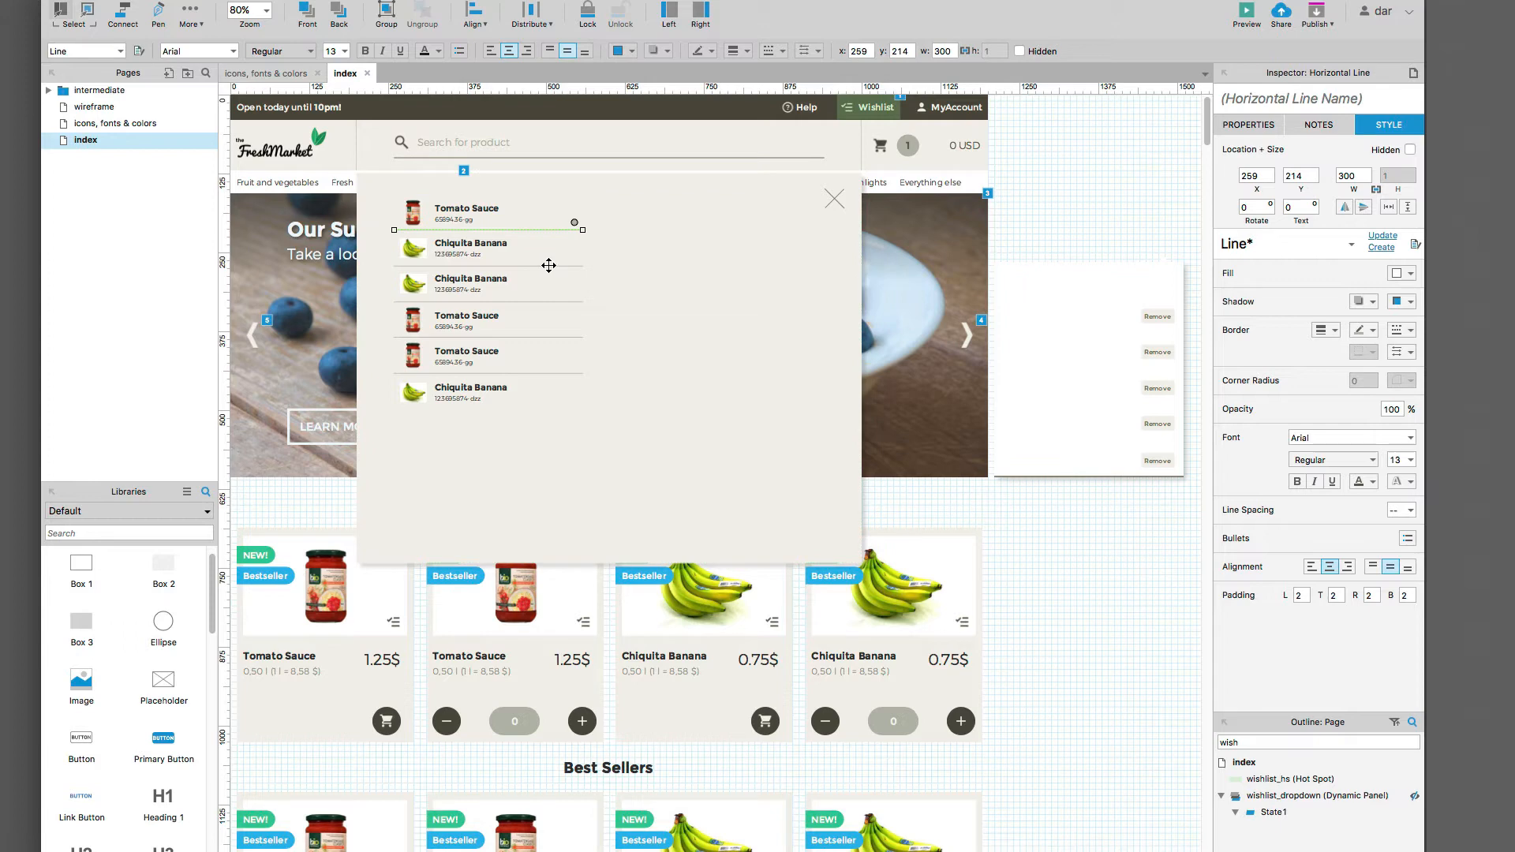
shift+click(549, 266)
shift+click(546, 302)
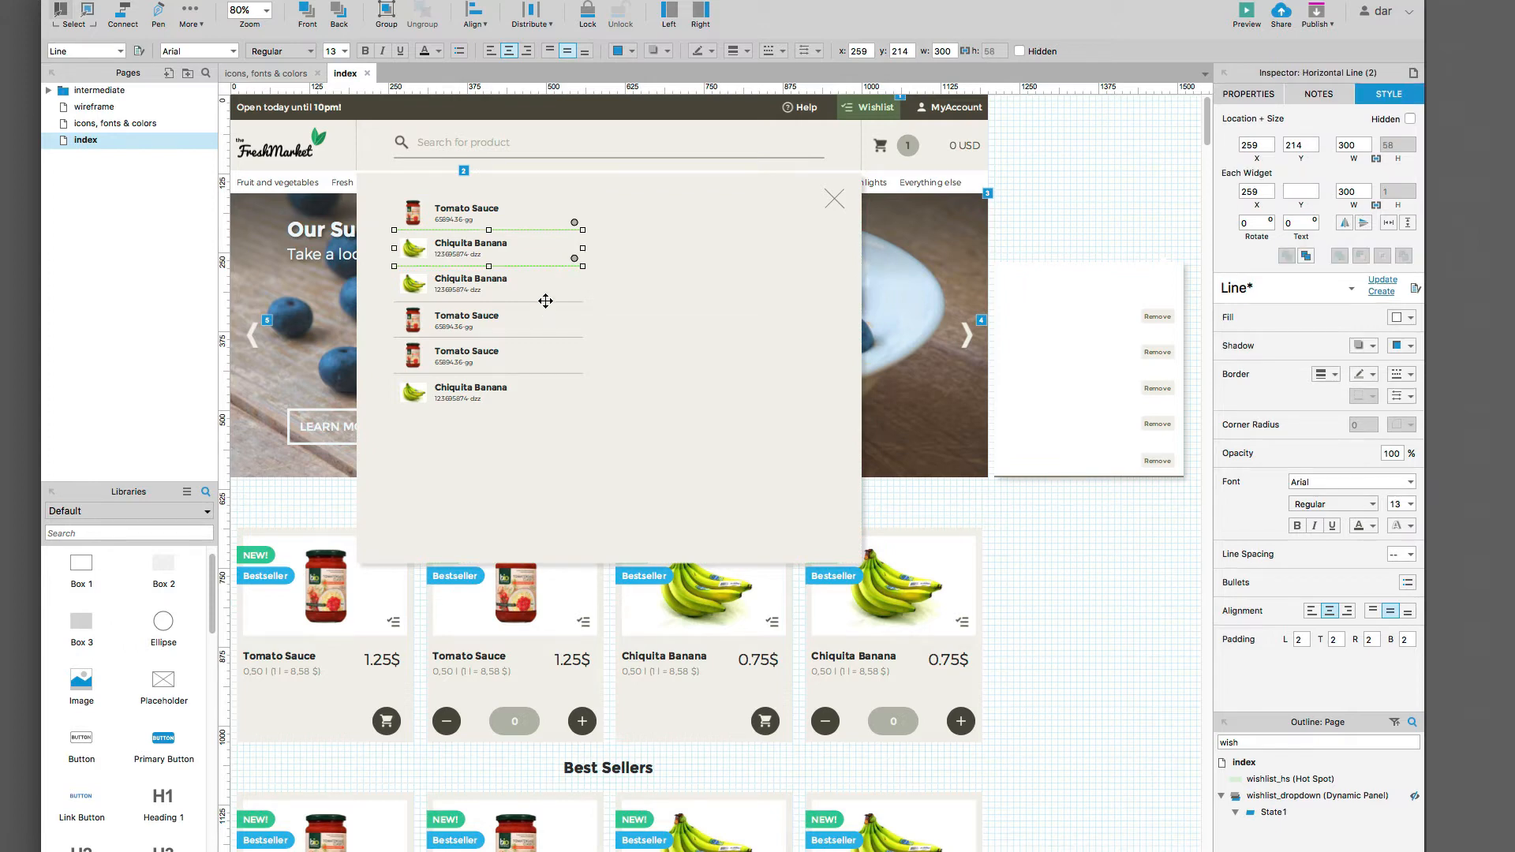
shift+click(544, 337)
key(ctrl+z)
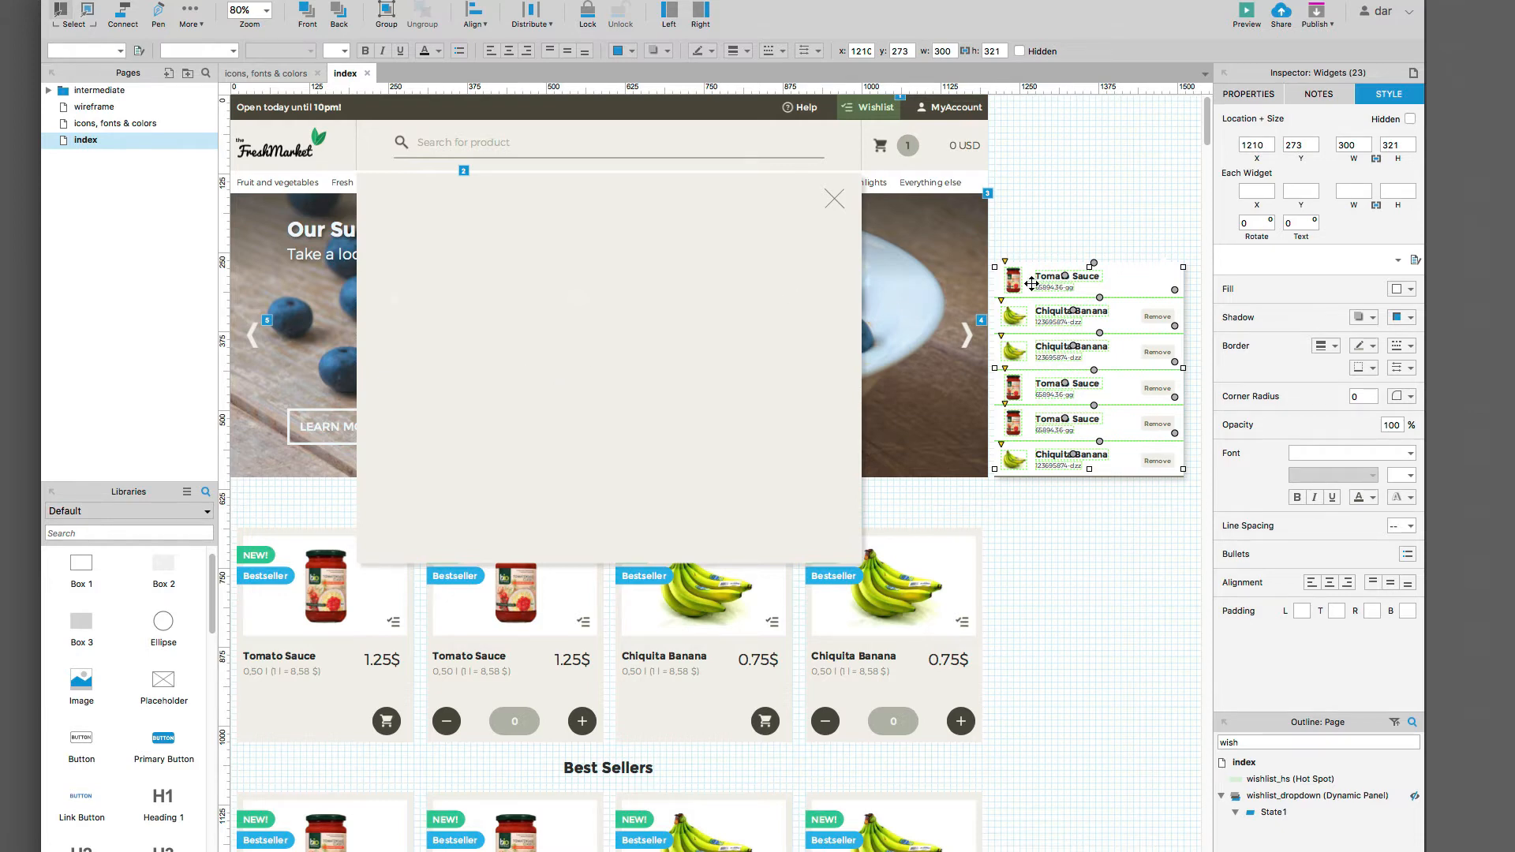
Step: Move the selected product rows into the search results box and convert the box with all its contents into a dynamic panel
drag(1013, 282, 411, 212)
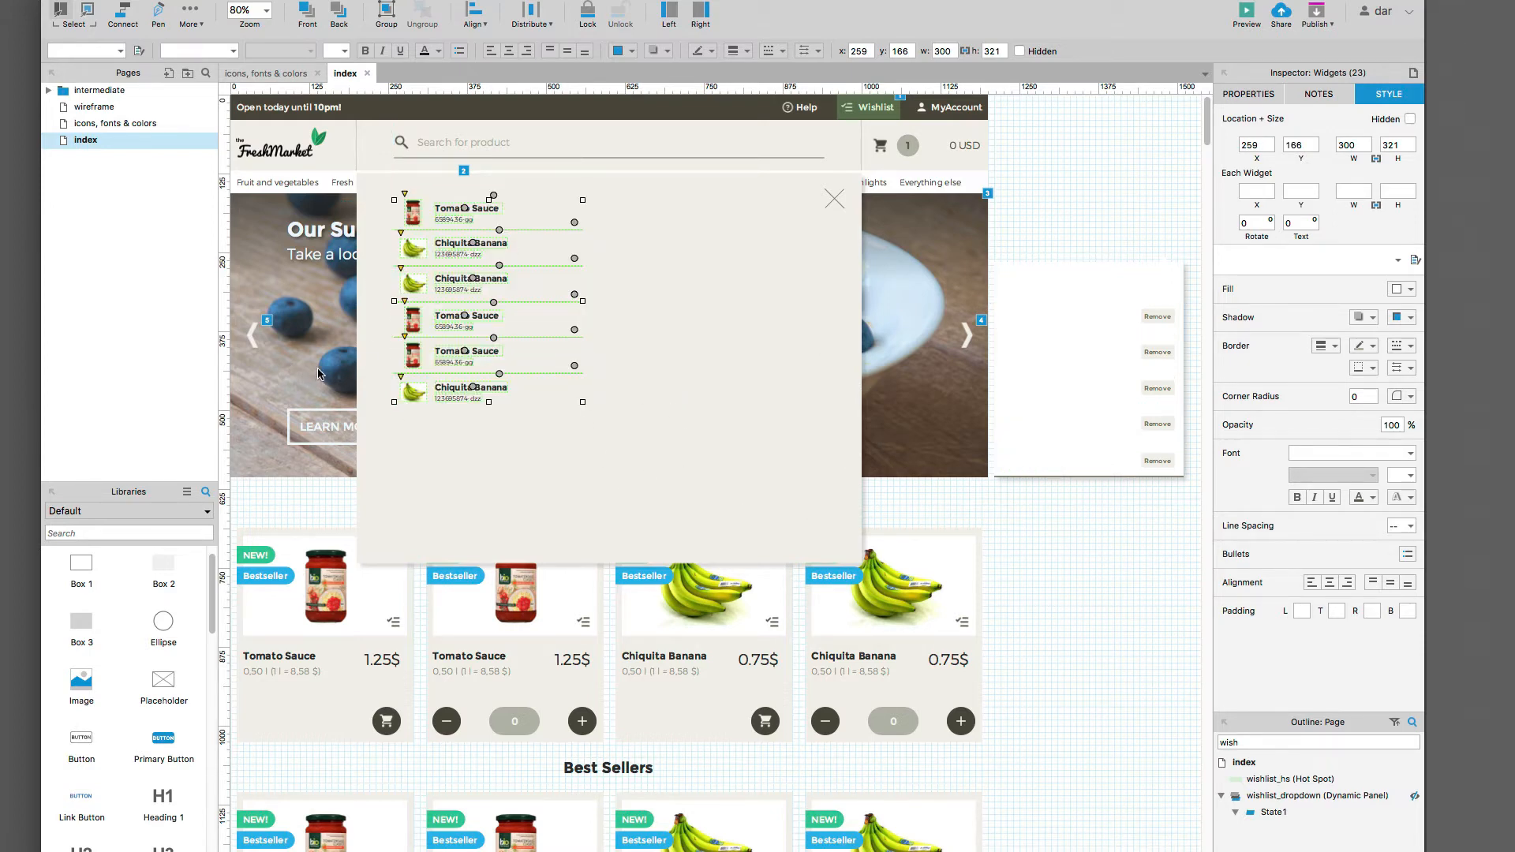
click(746, 342)
right_click(679, 300)
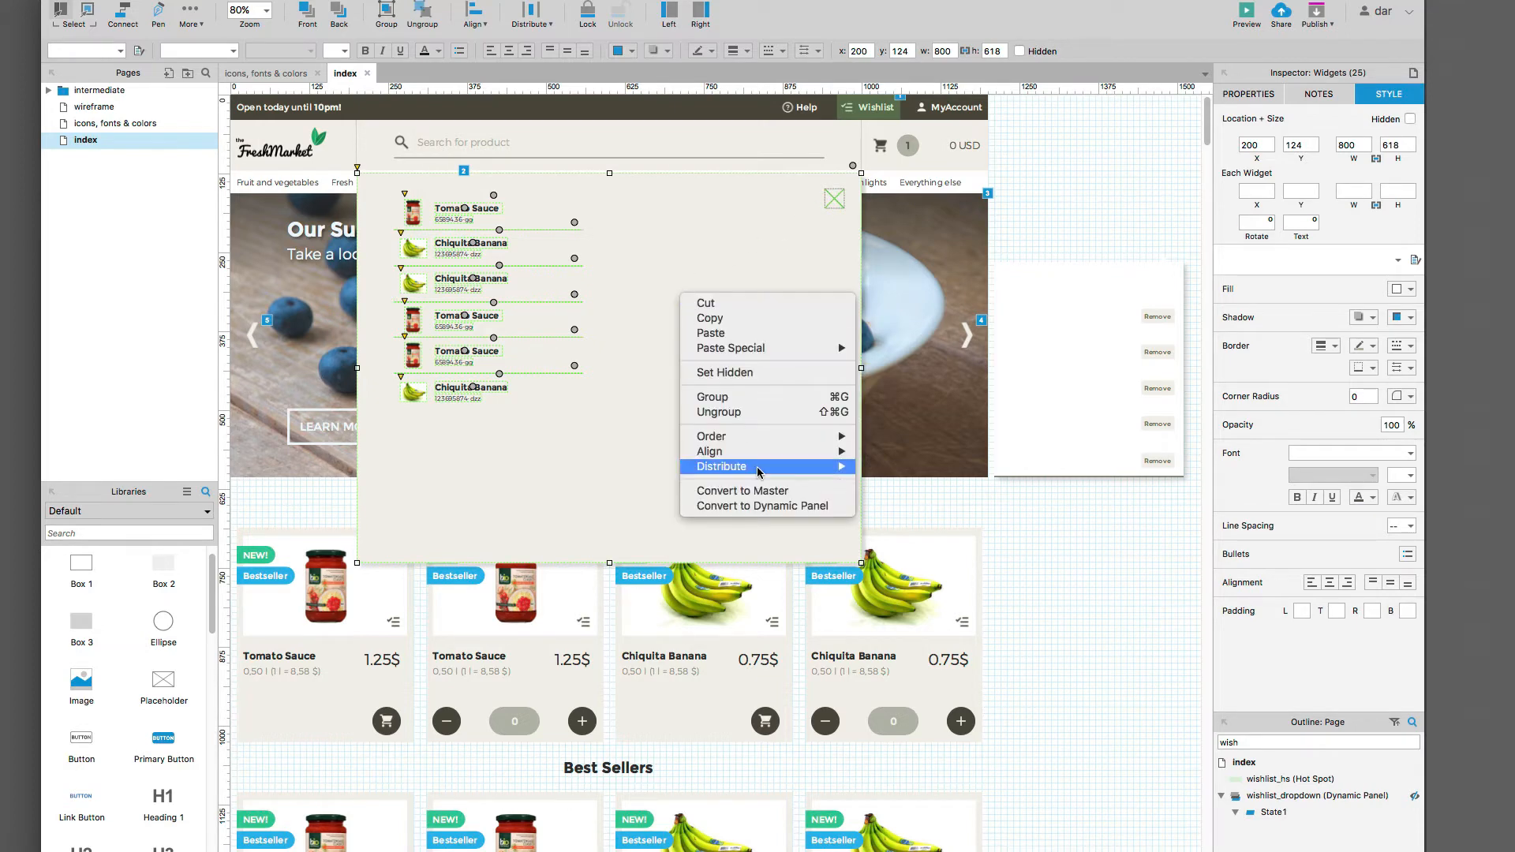
click(765, 507)
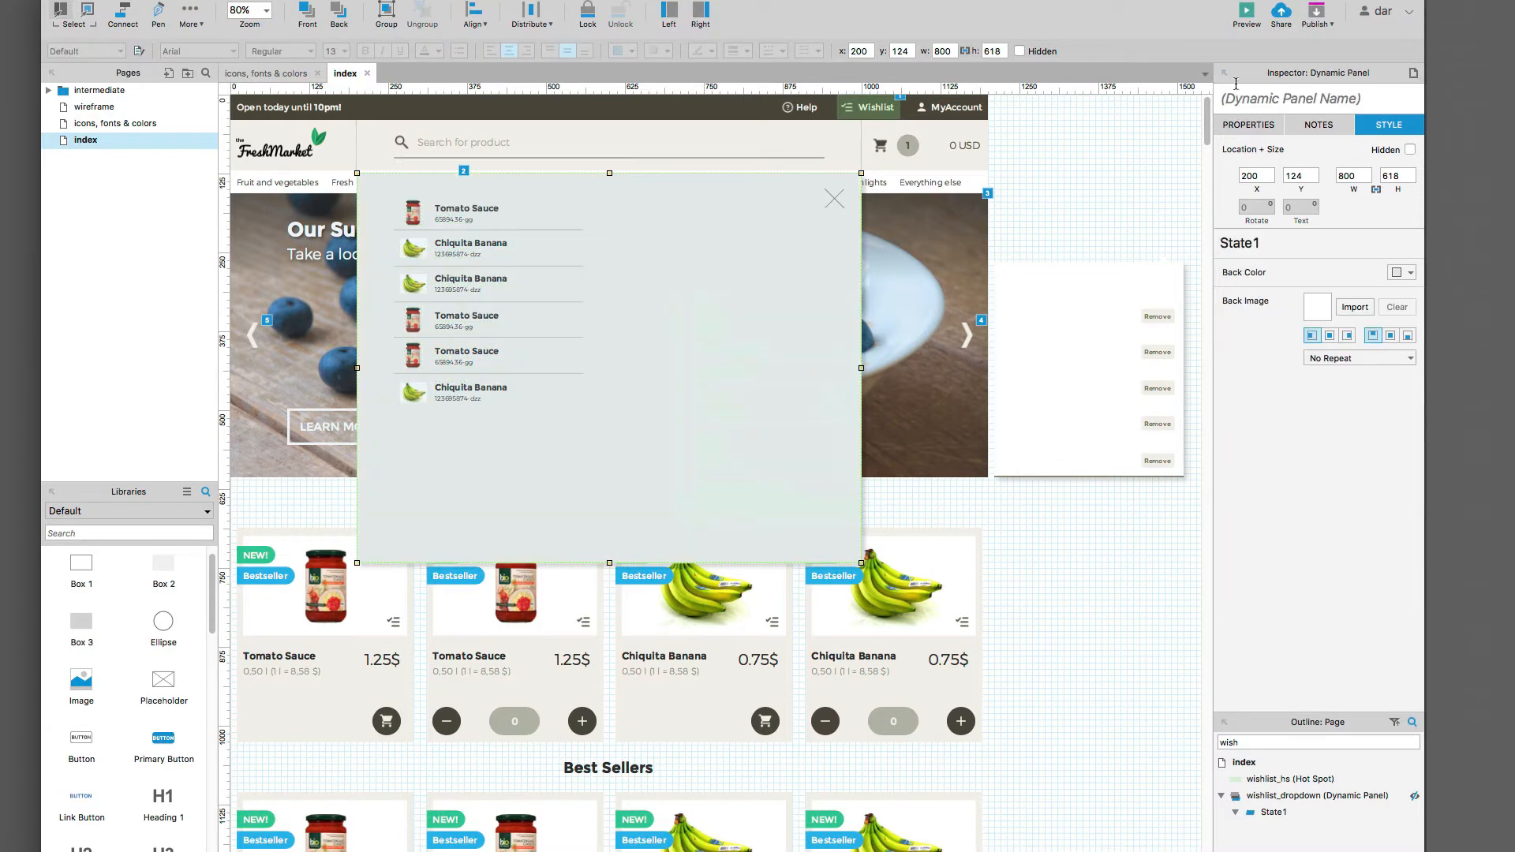
Step: Name the new dynamic panel search-results-pnl
click(1239, 95)
text(se)
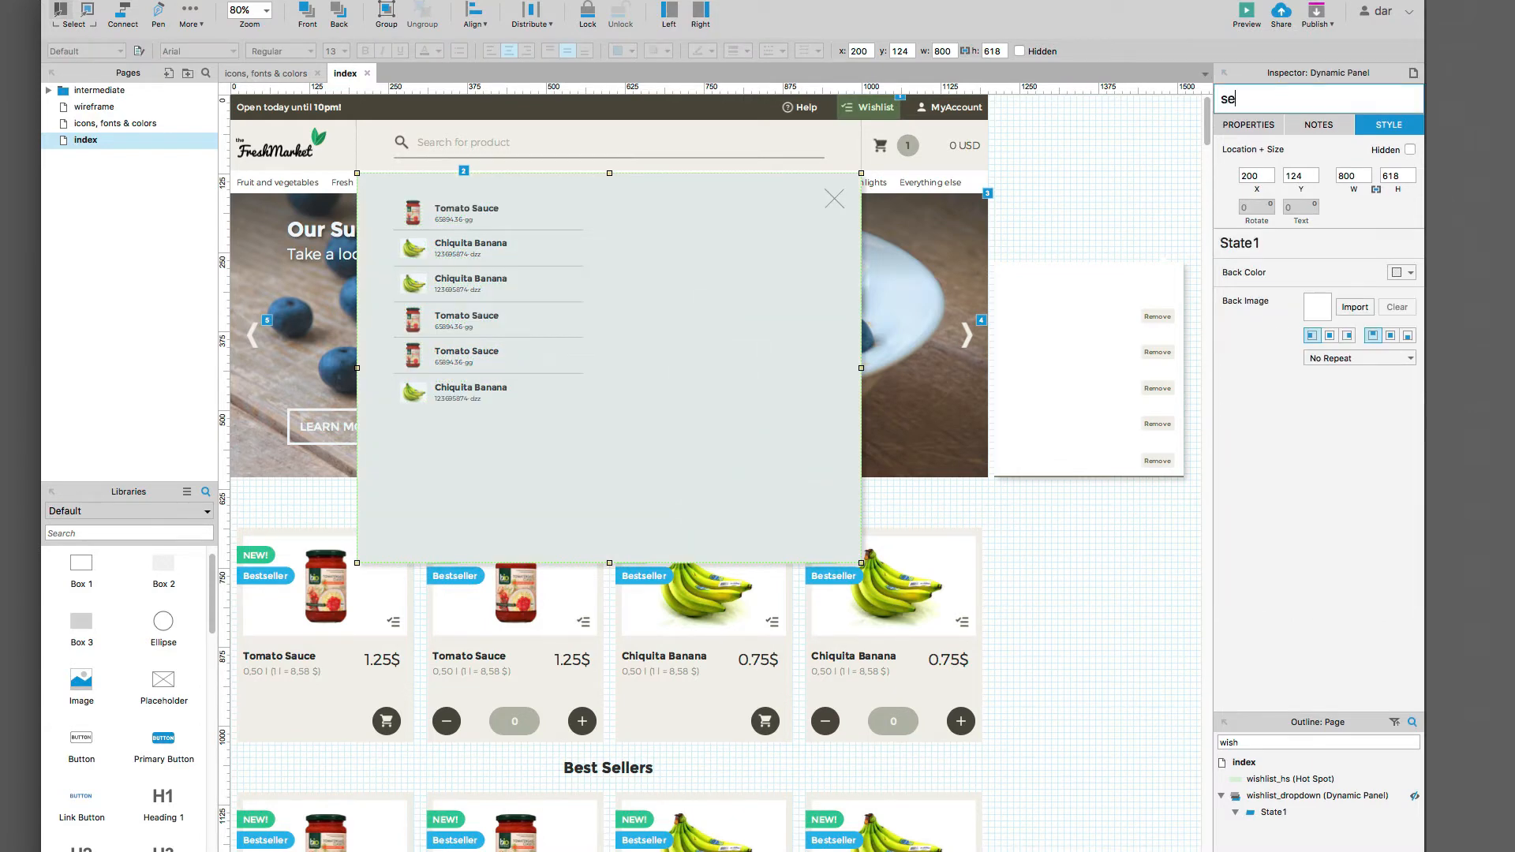
text(arch-results-pnl)
Step: Delete the leftover white box and Remove buttons of the wishlist copy beside the page
click(1078, 240)
drag(1117, 315, 1177, 521)
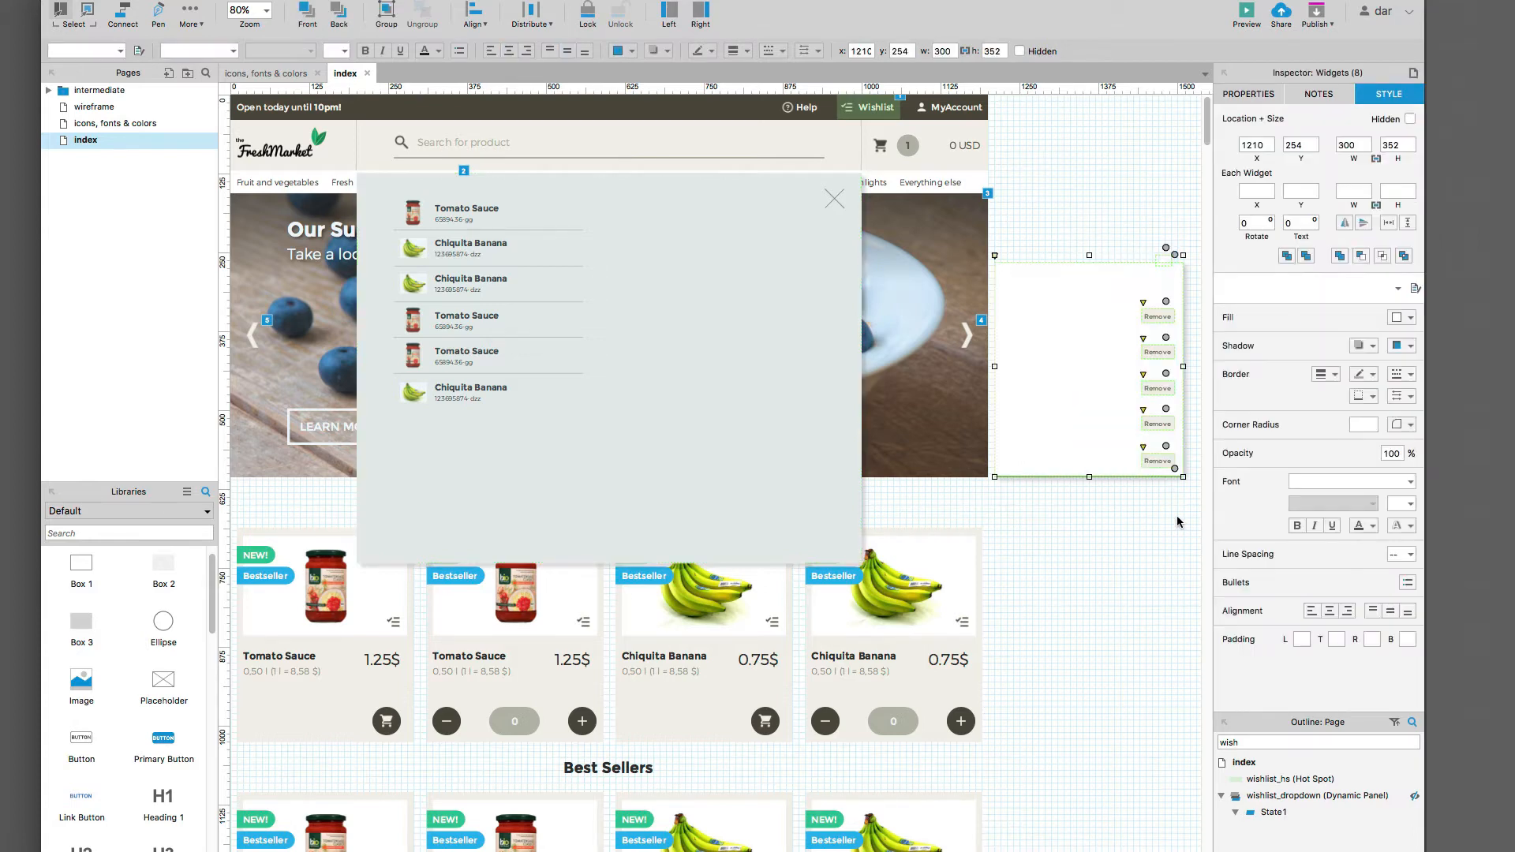
click(1178, 519)
Step: Open State1 of the search-results-pnl dynamic panel for editing
double_click(646, 396)
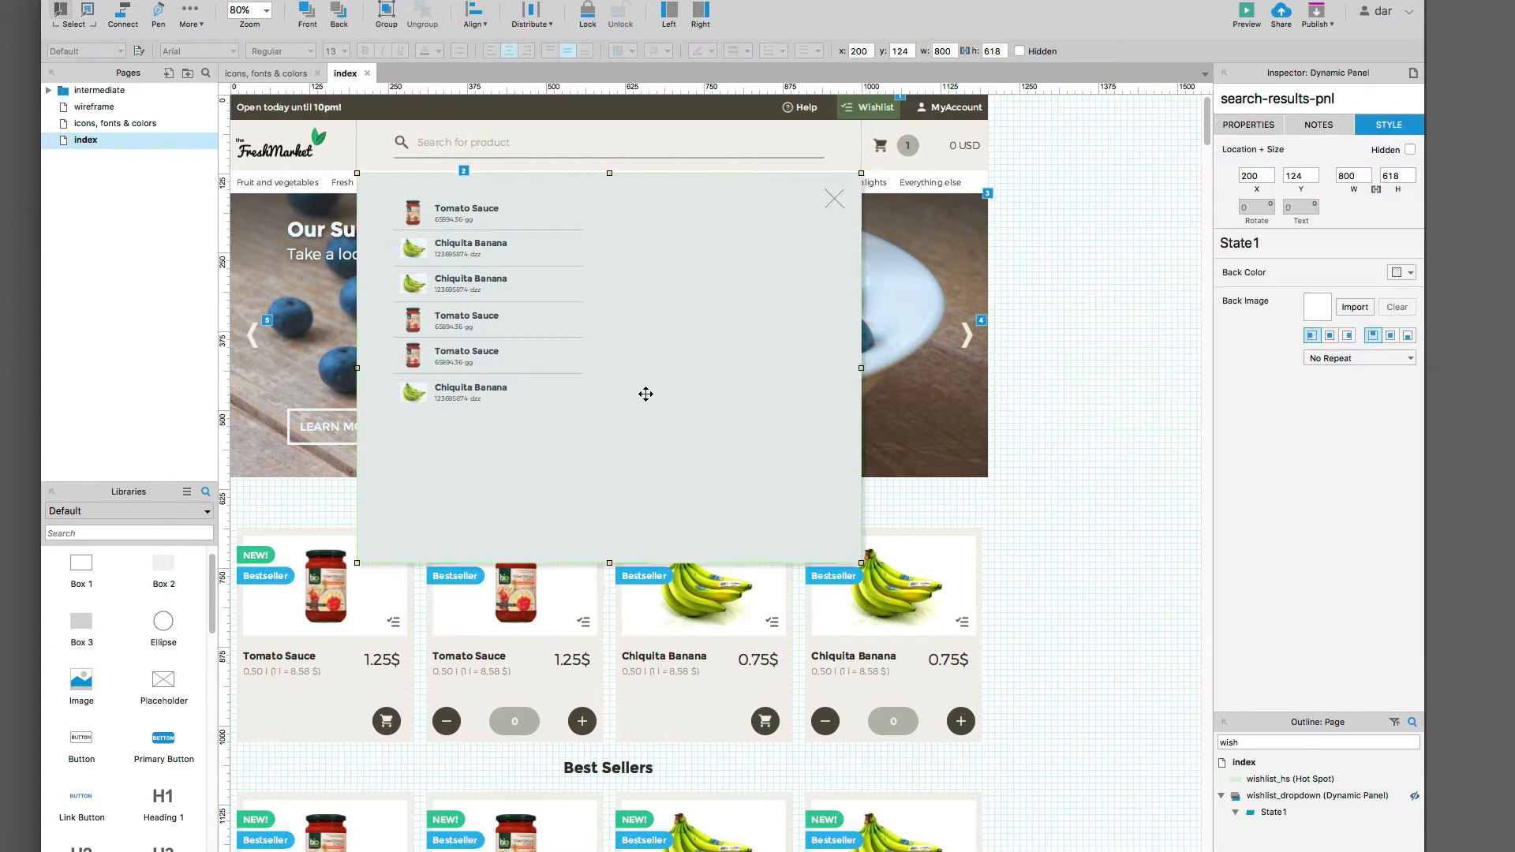
click(615, 374)
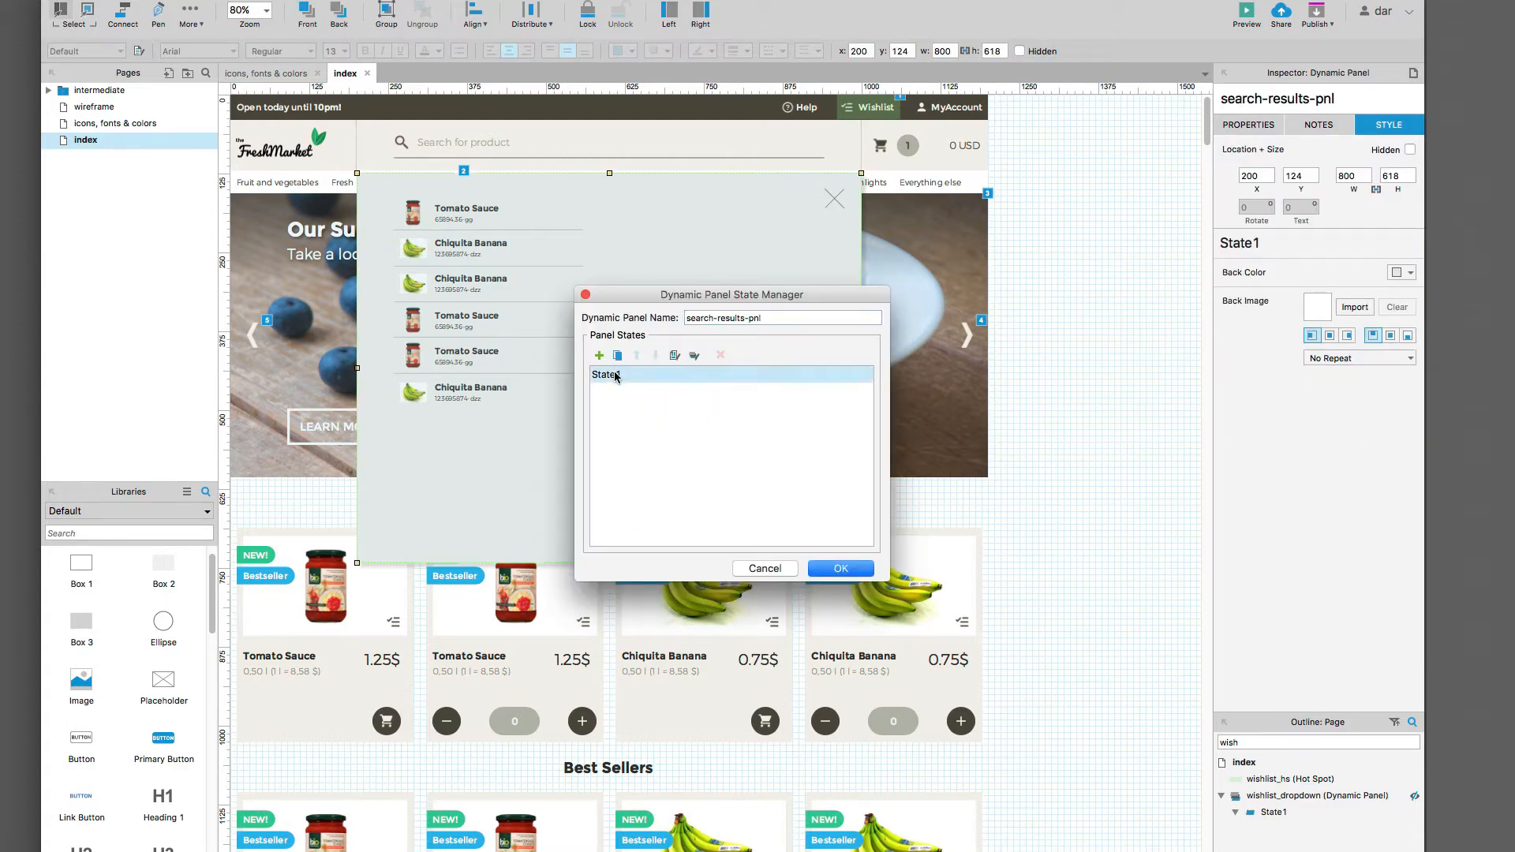
double_click(615, 374)
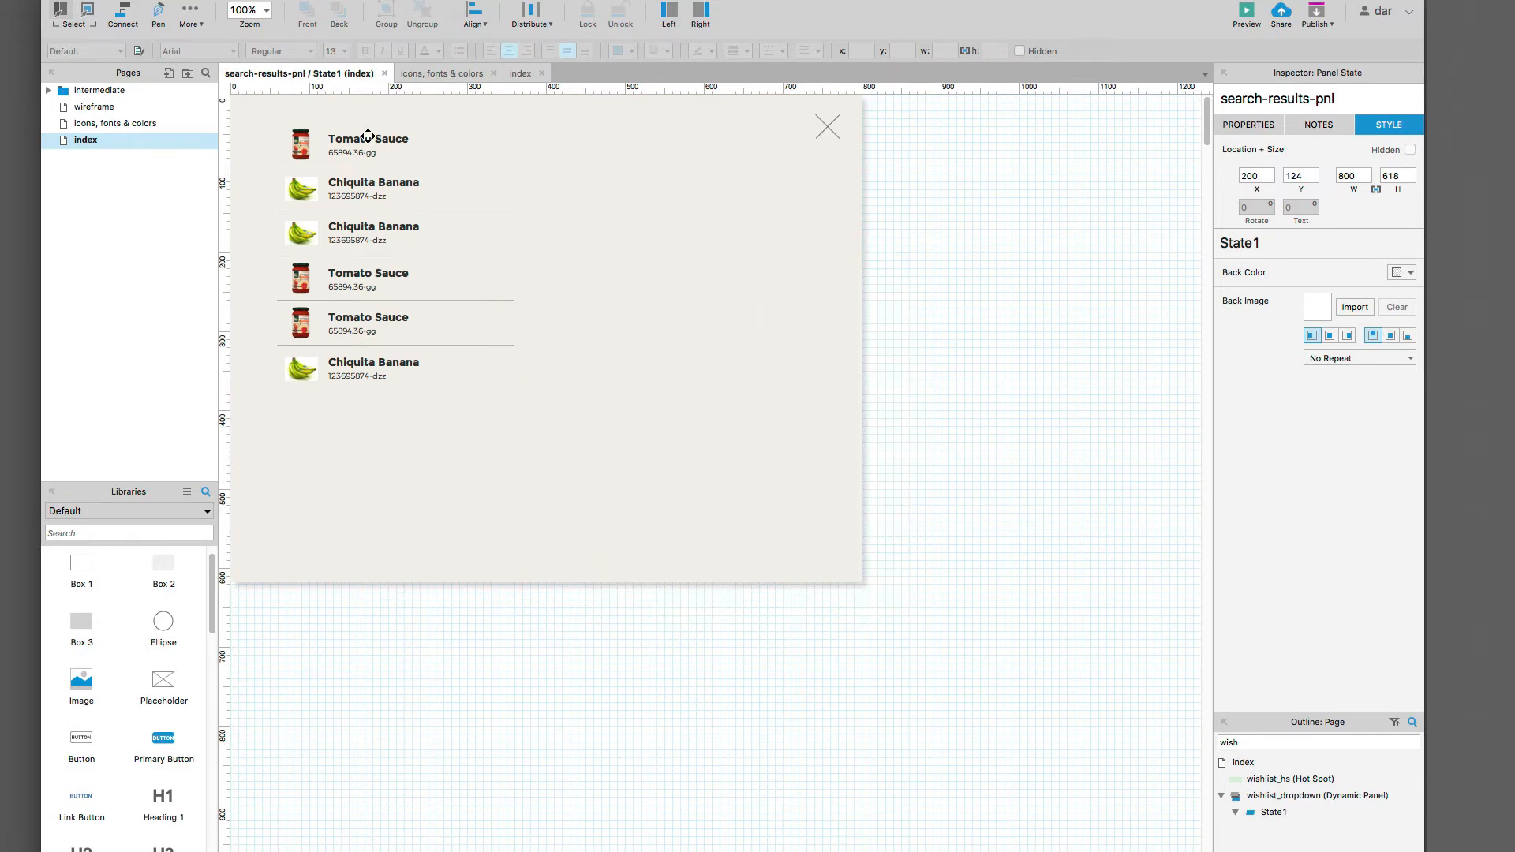
Step: Move the last three product rows with their divider lines down 30 px, to y 234, within the panel
drag(399, 615, 281, 257)
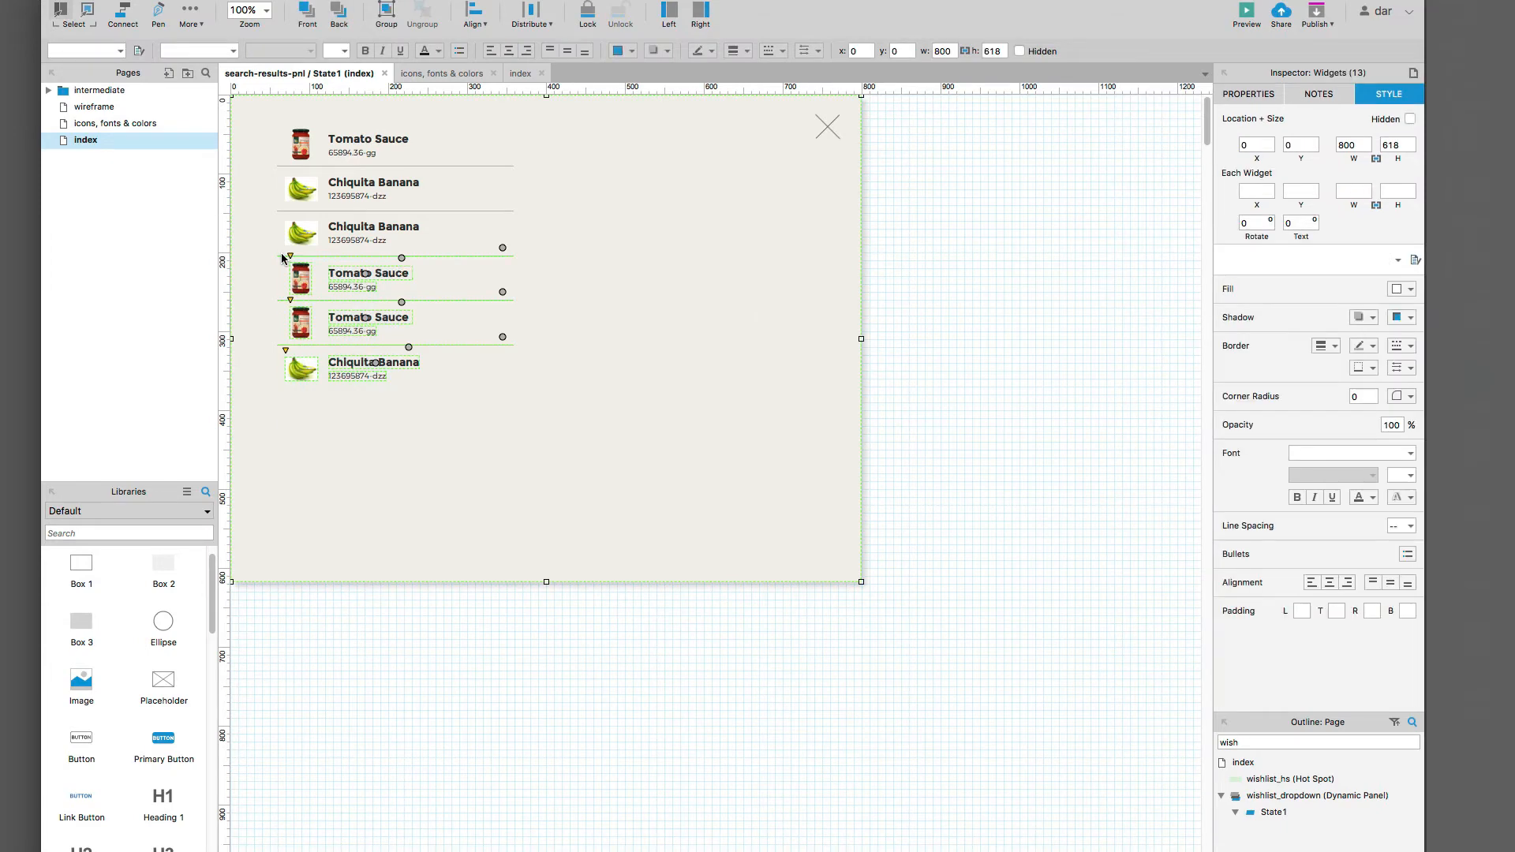
shift+click(378, 423)
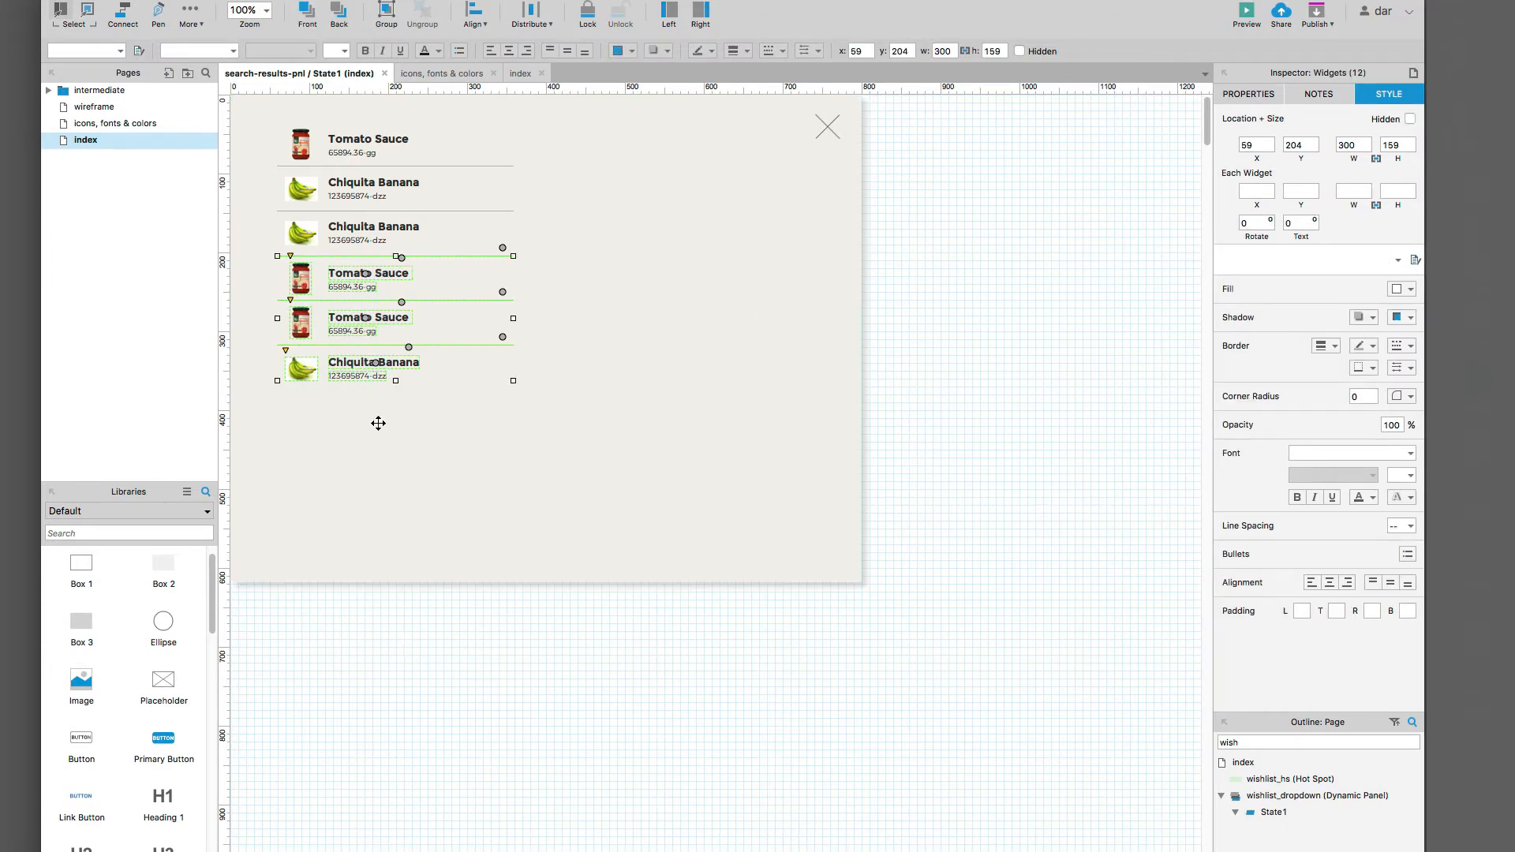
key(shift+Down)
key(shift+Down)
key(shift+Down)
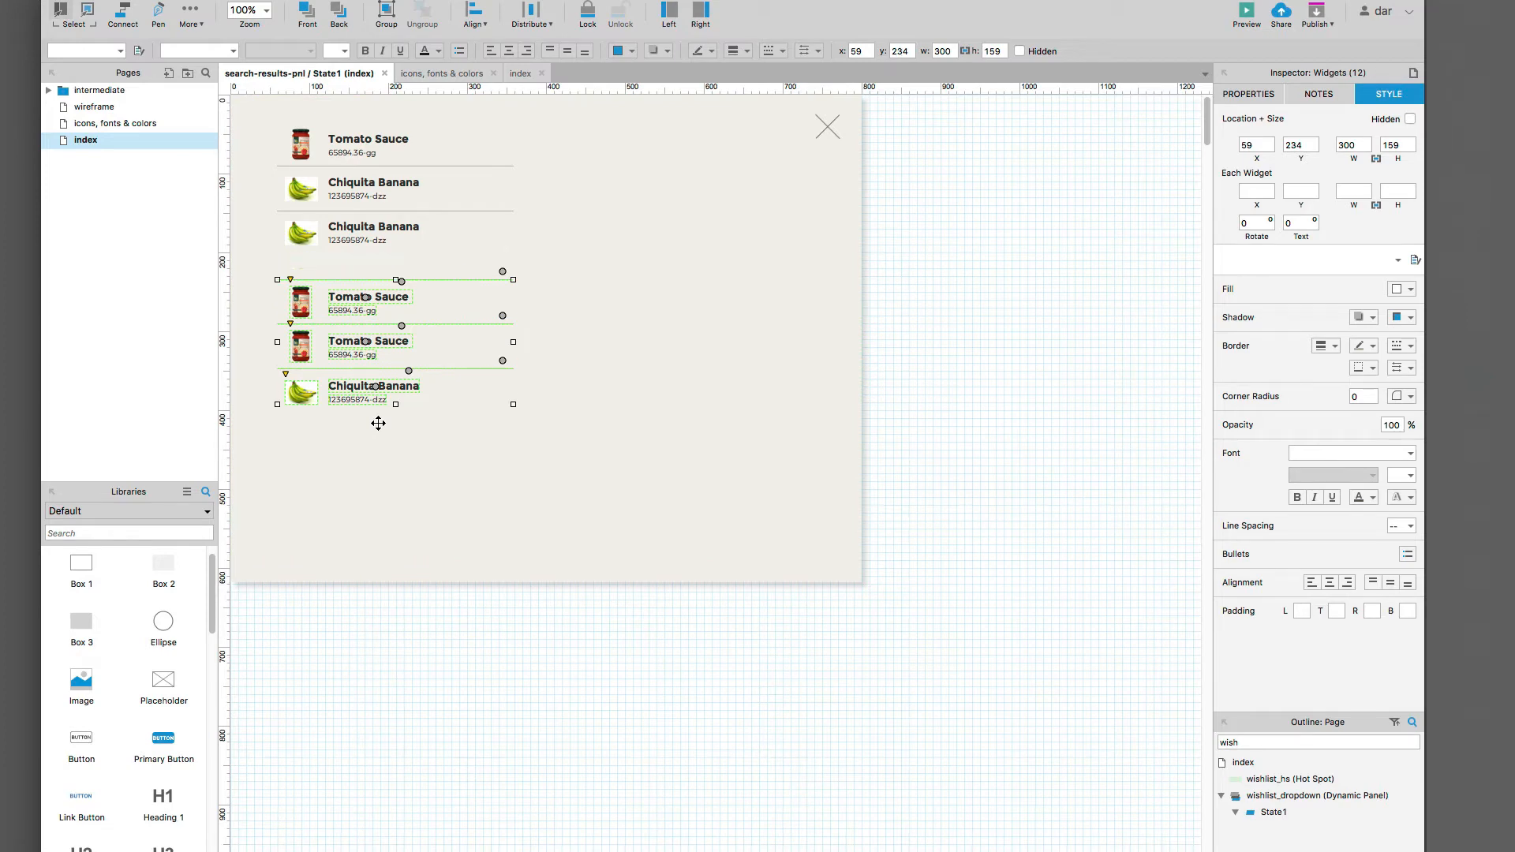
click(404, 797)
click(355, 138)
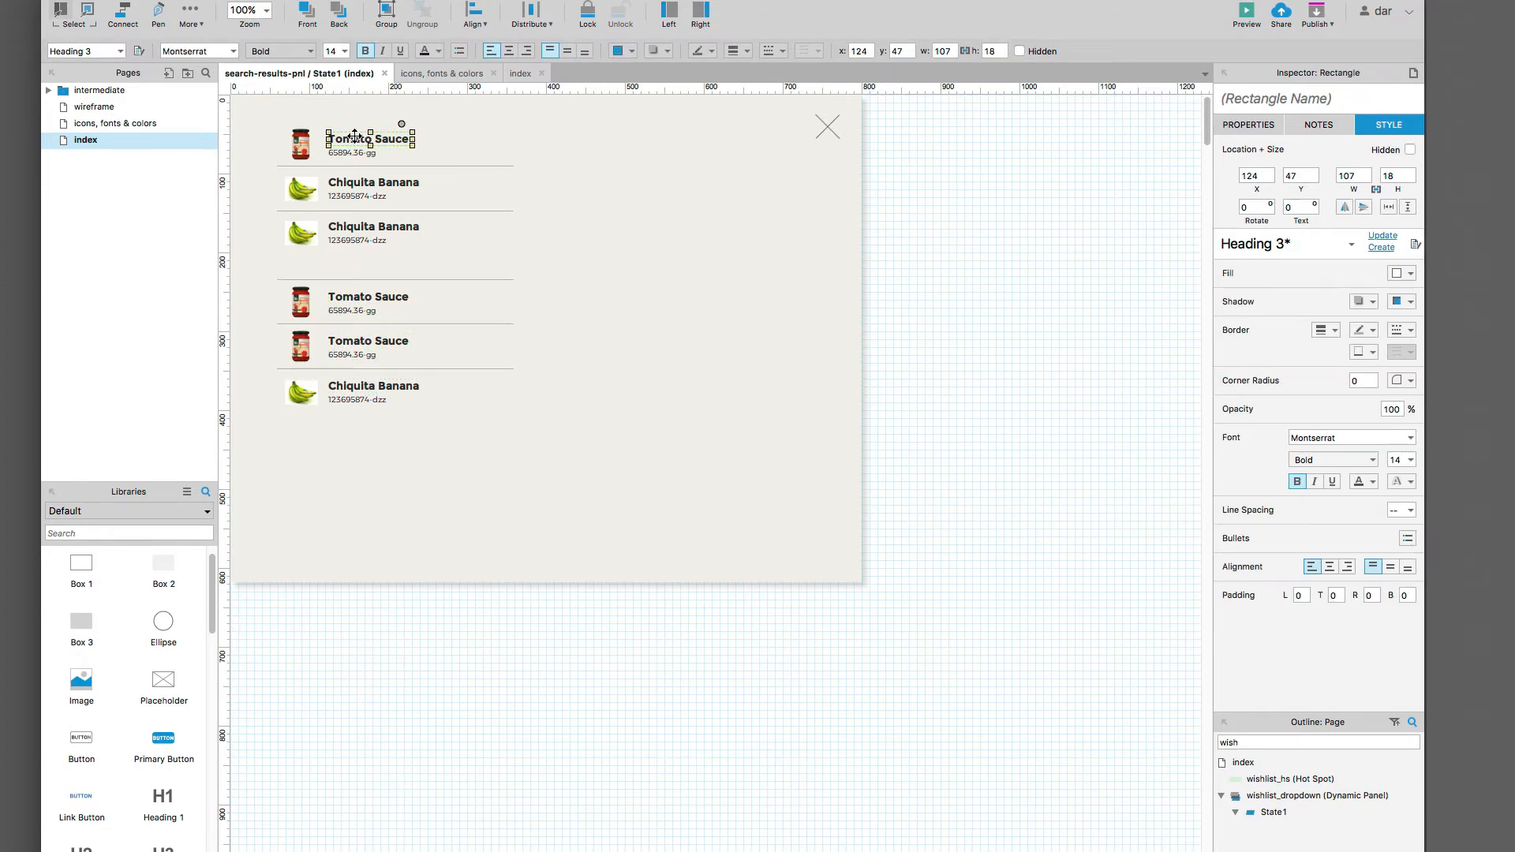
click(413, 783)
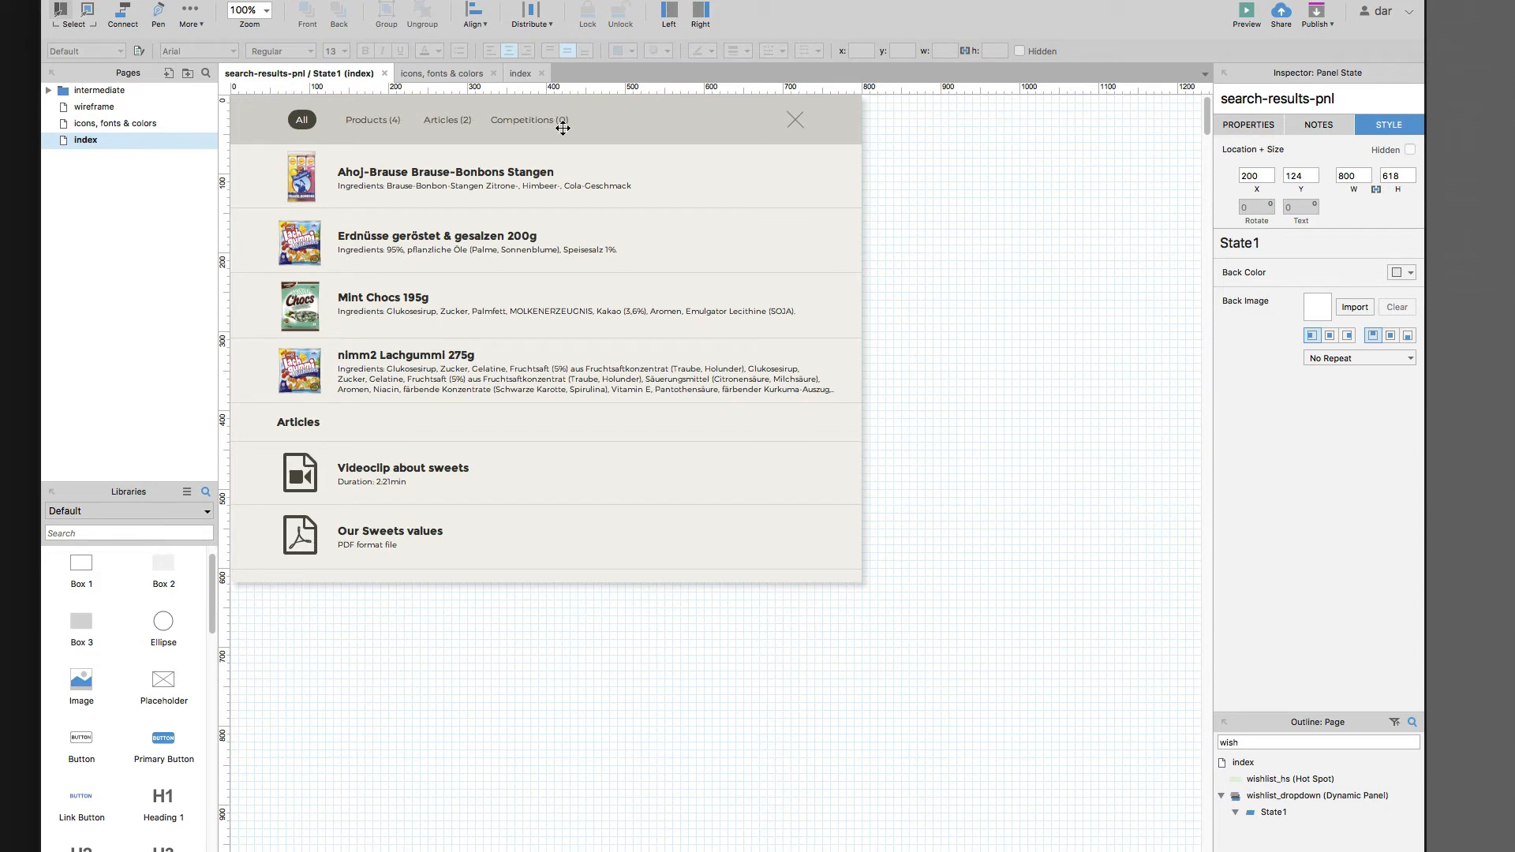
click(708, 228)
click(813, 297)
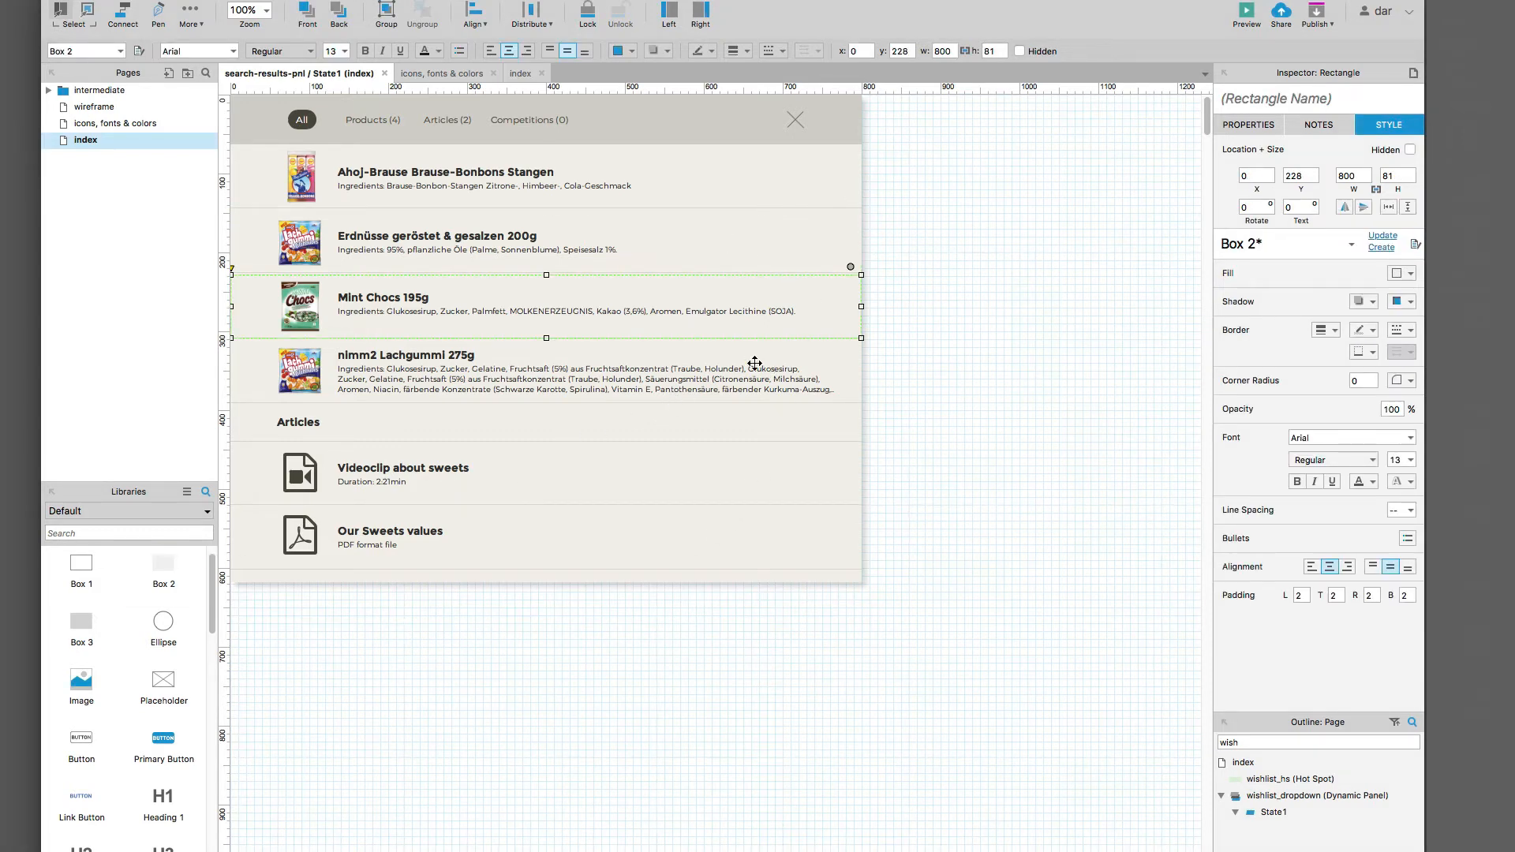
click(820, 350)
click(832, 467)
click(672, 687)
key(super+Tab)
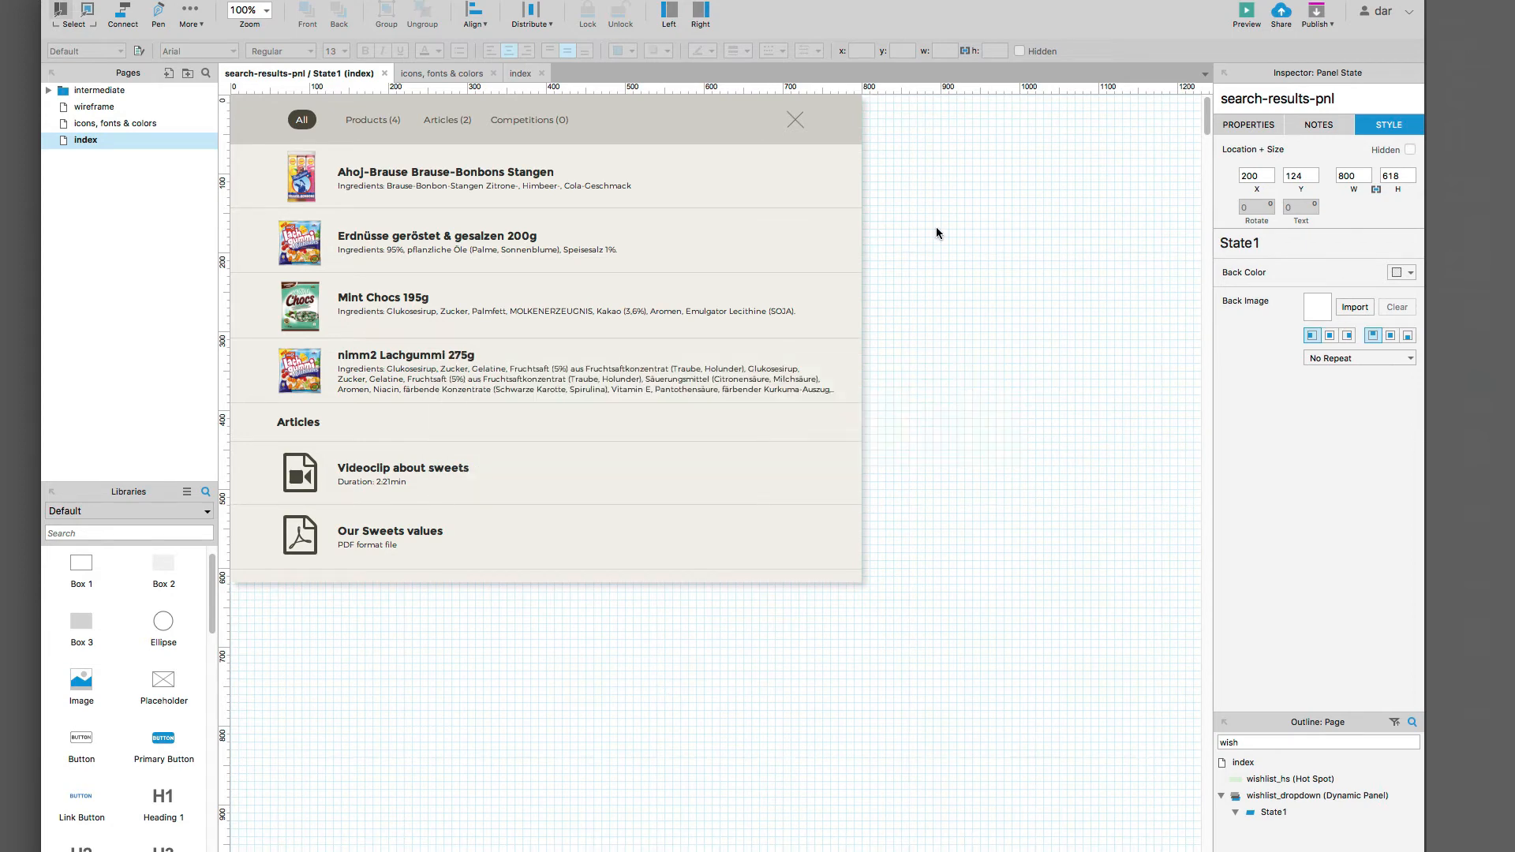
Step: Compare the first three product row backgrounds with the highlighted rows in the browser preview and the results panel on the index page
click(828, 190)
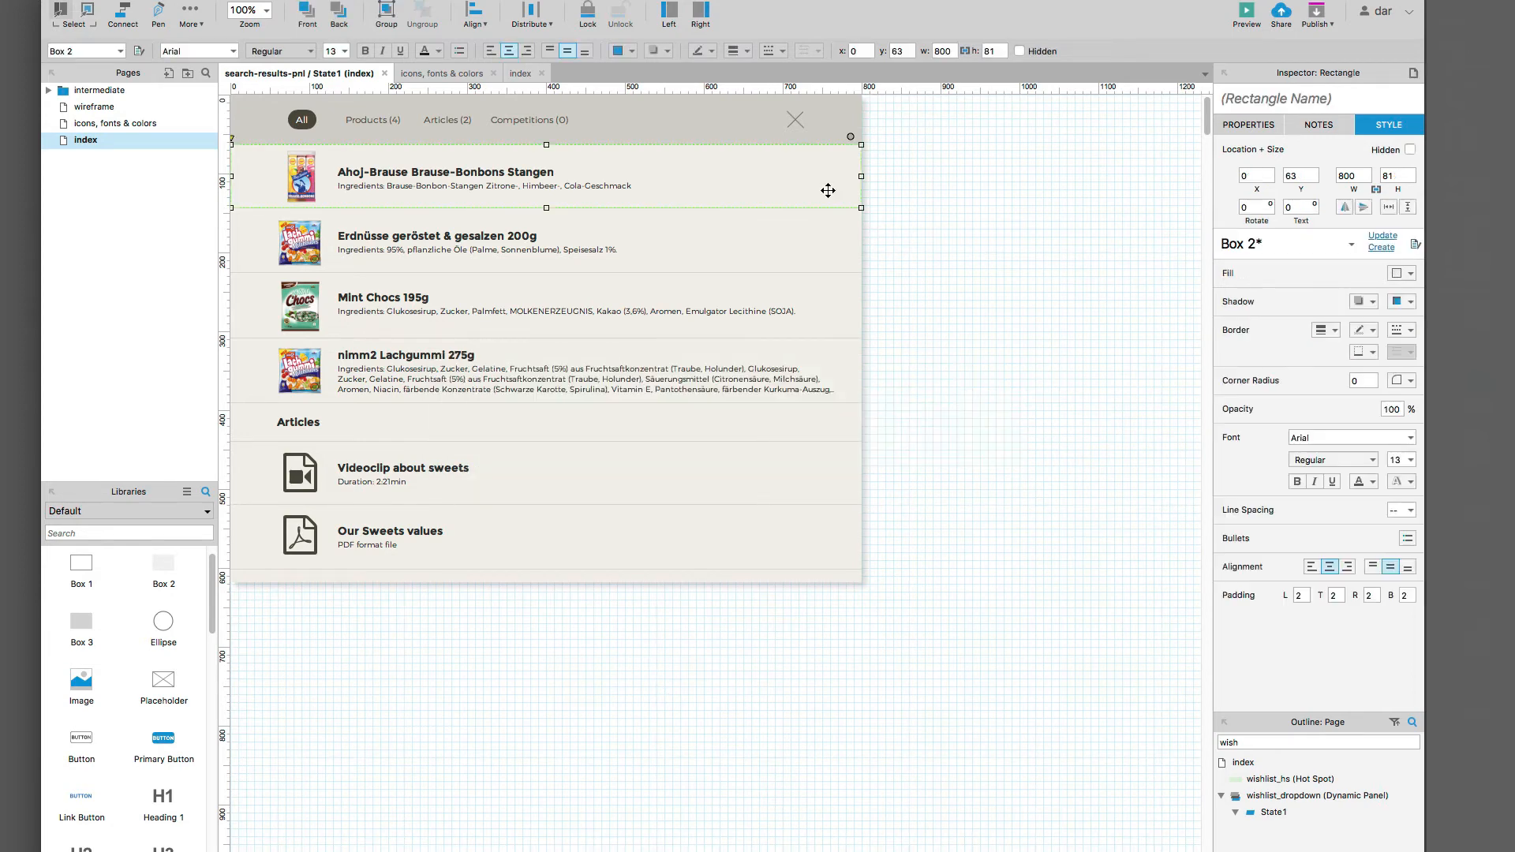
shift+click(828, 219)
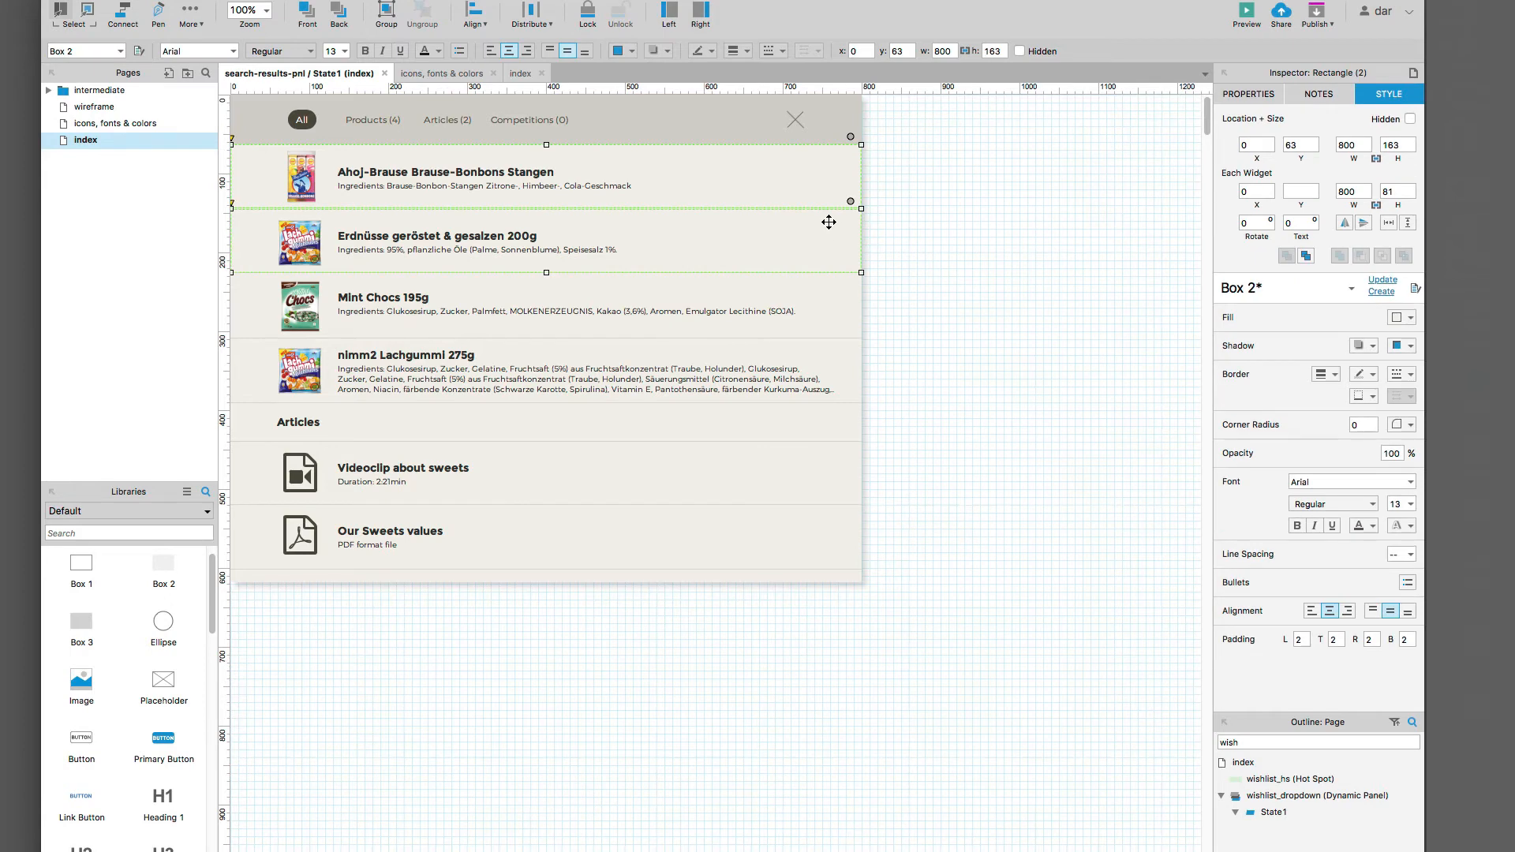
shift+click(830, 298)
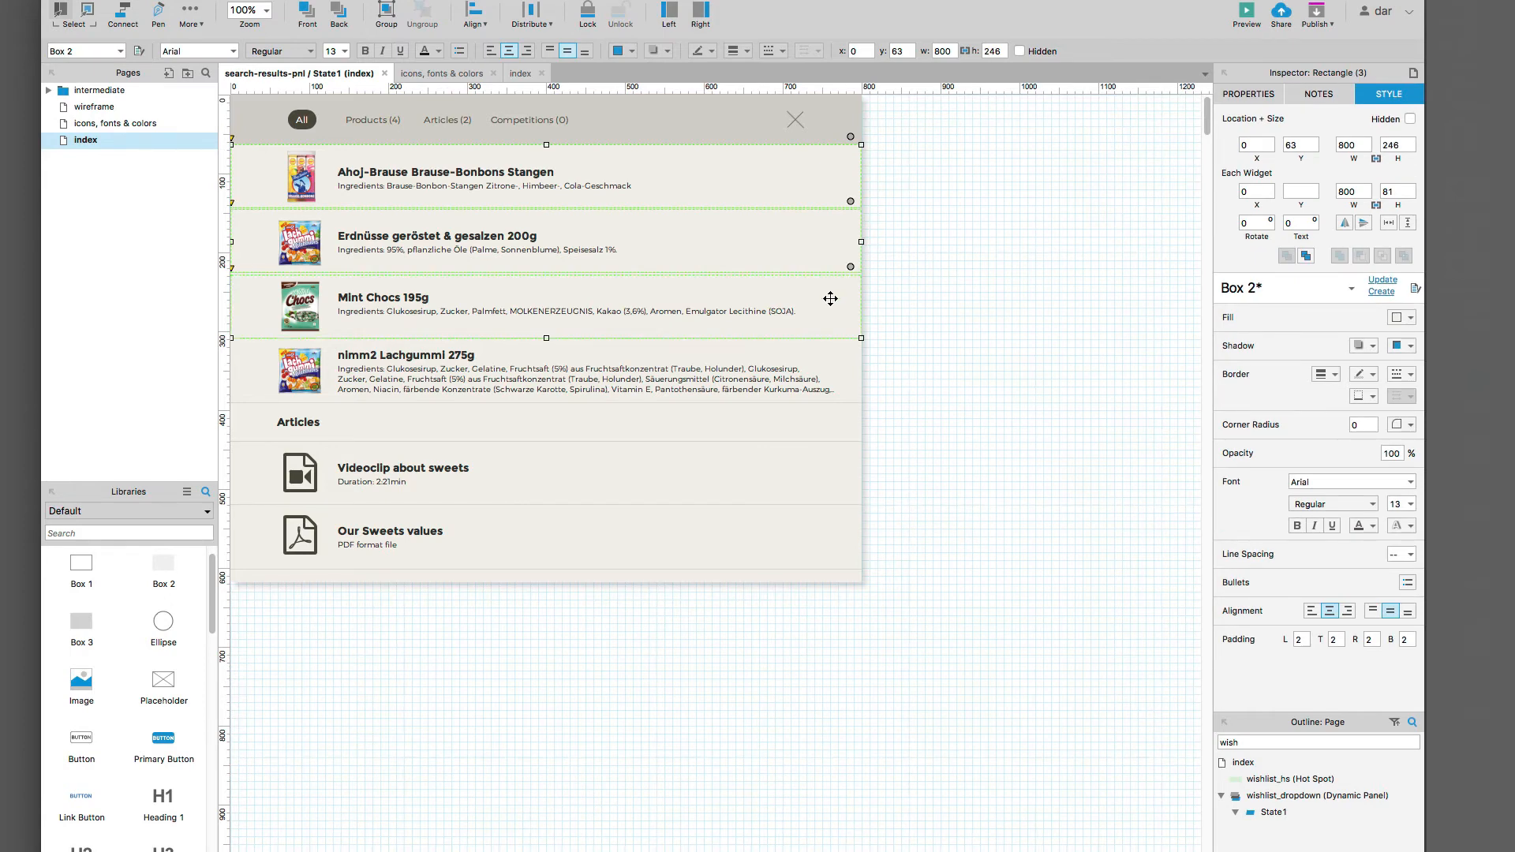
key(super+Tab)
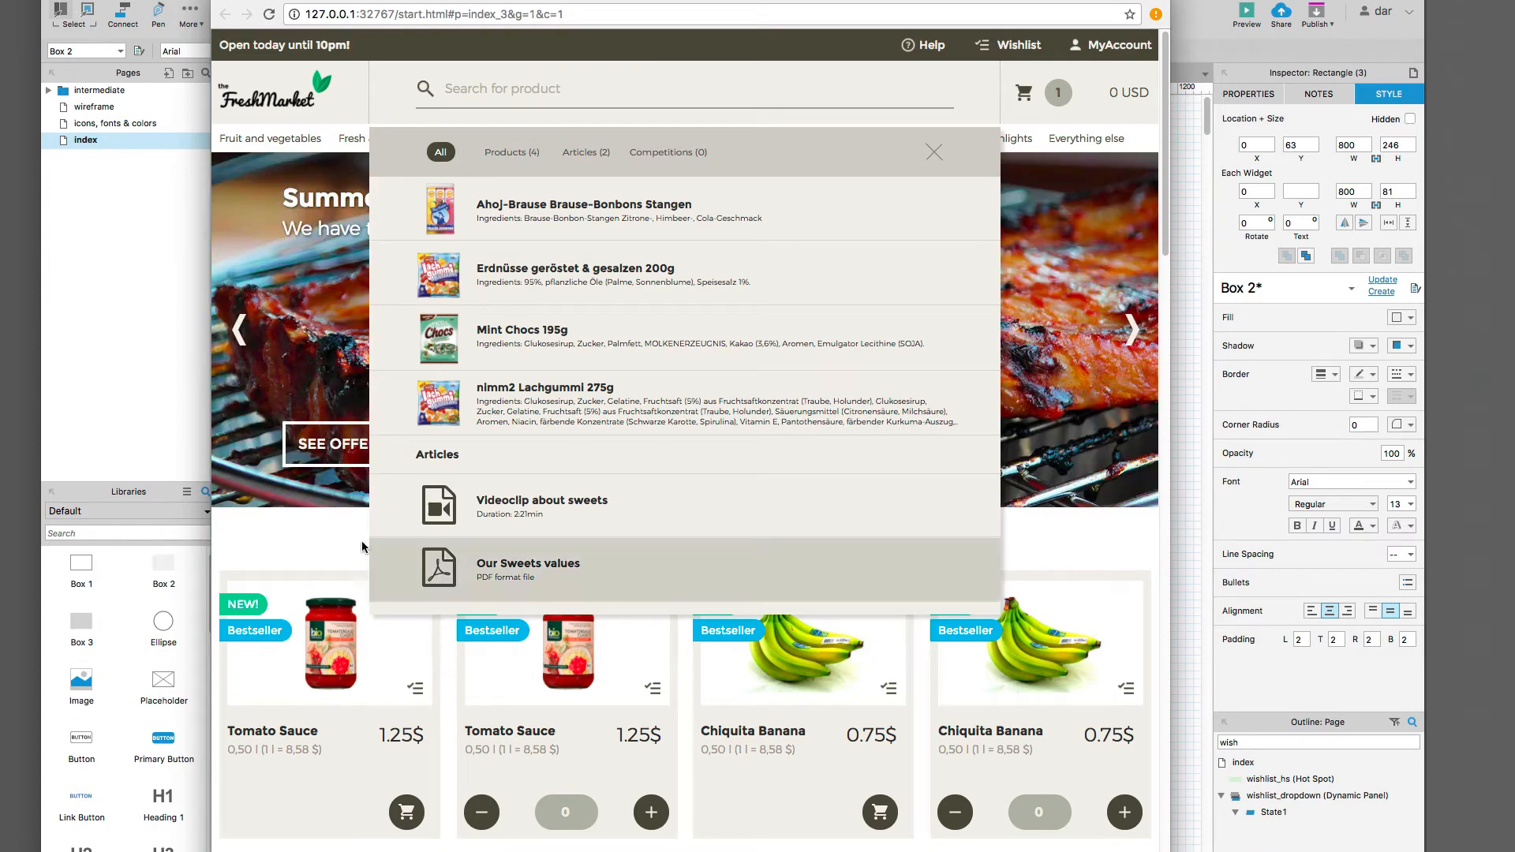
click(187, 325)
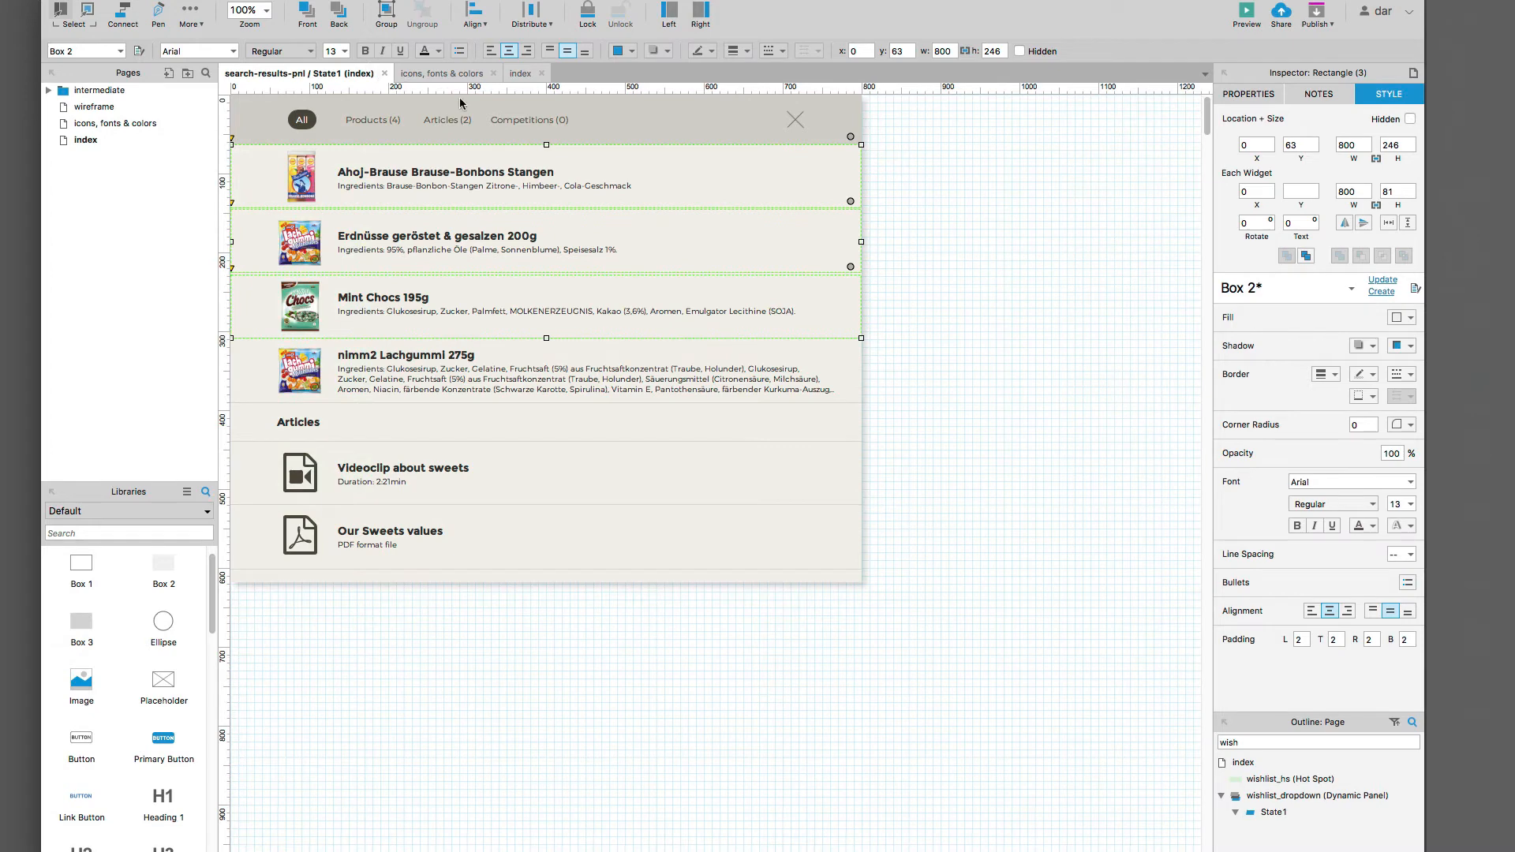
click(898, 183)
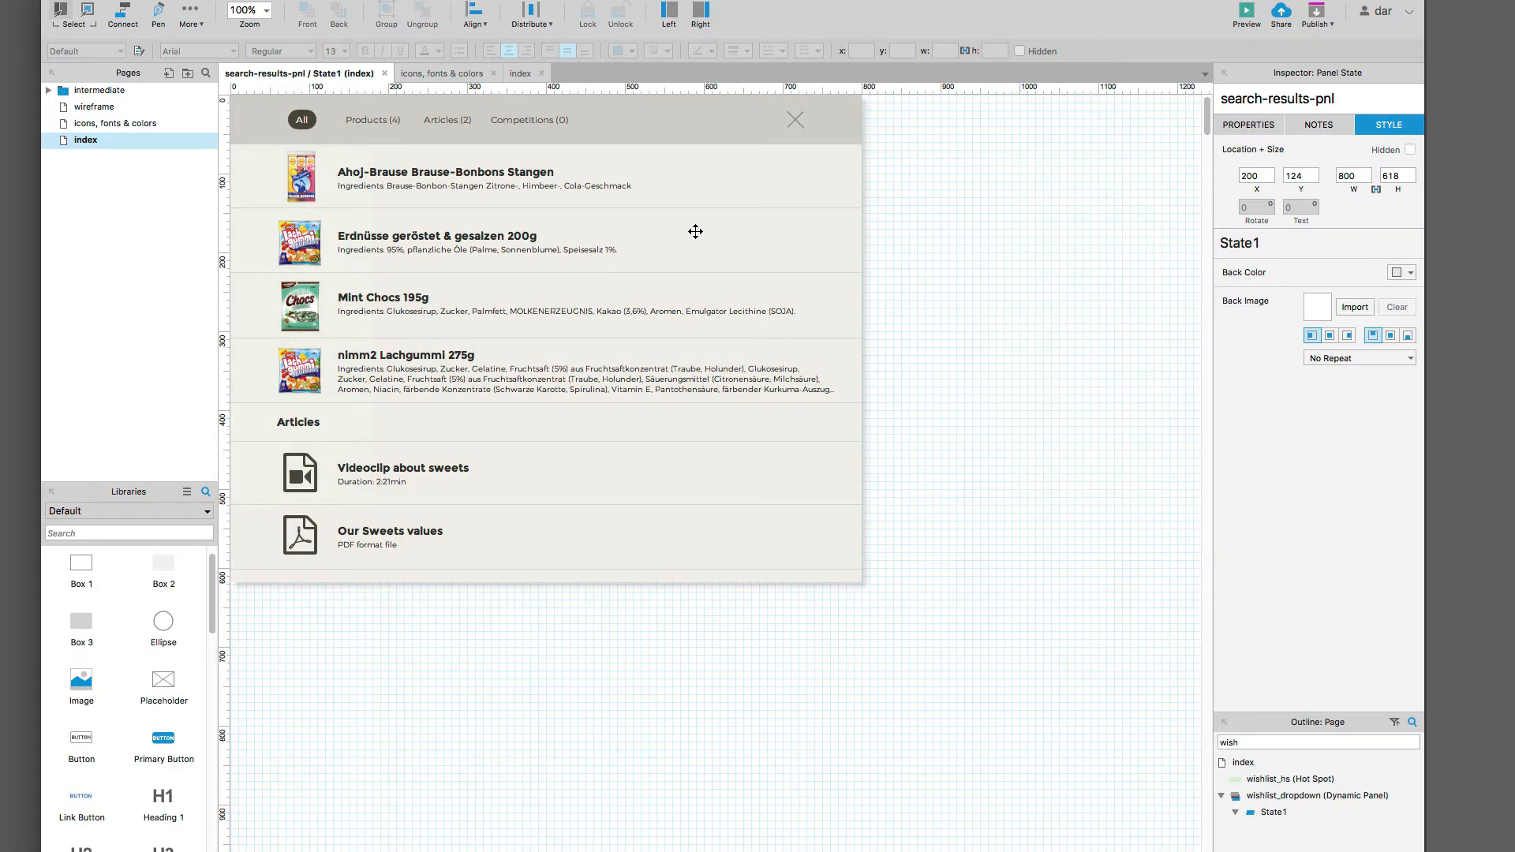
click(521, 74)
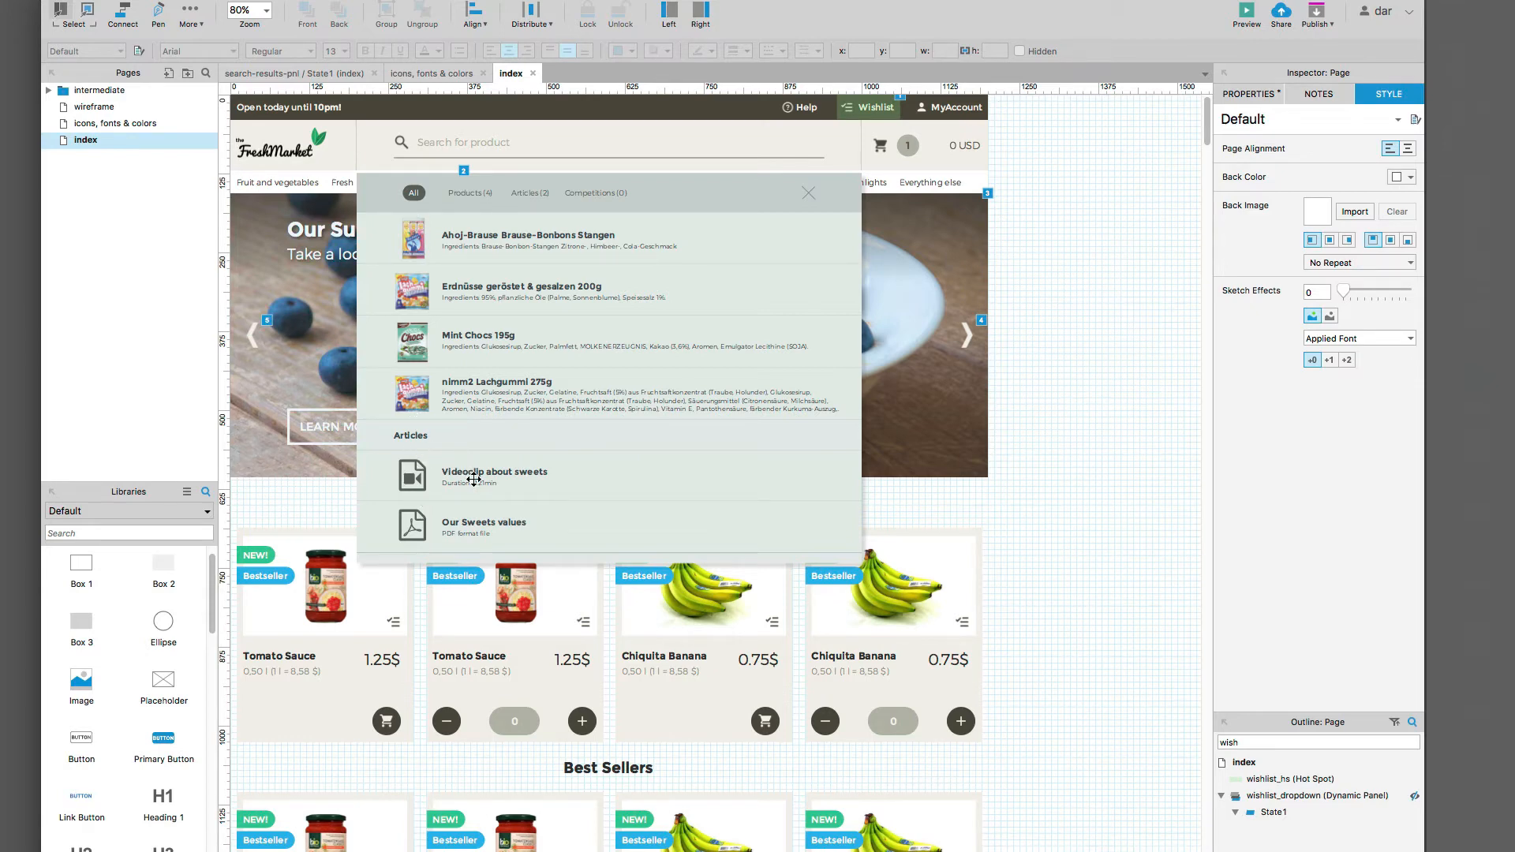
click(189, 402)
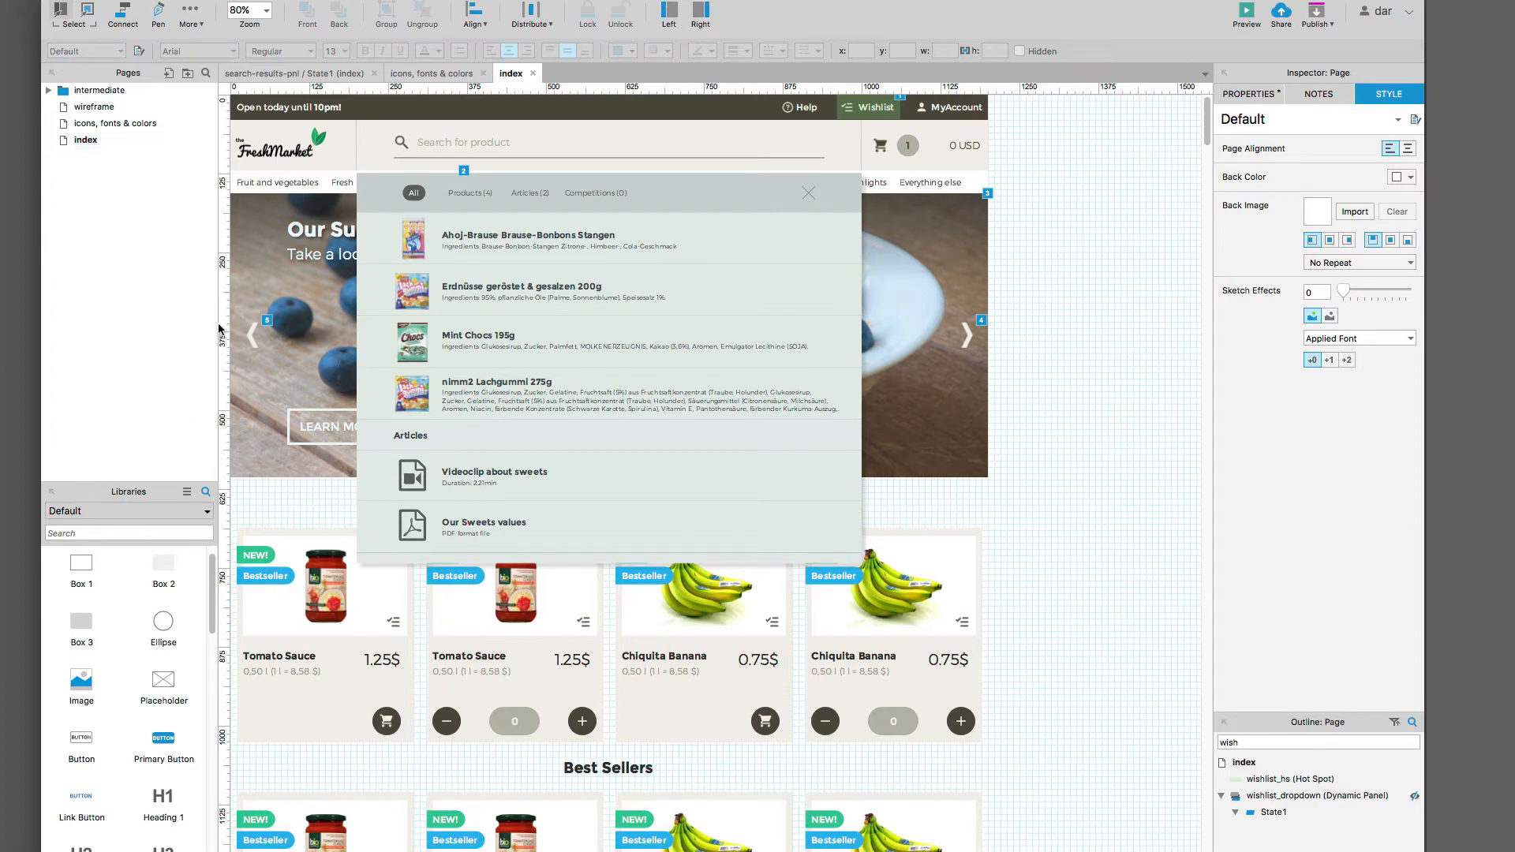
click(291, 74)
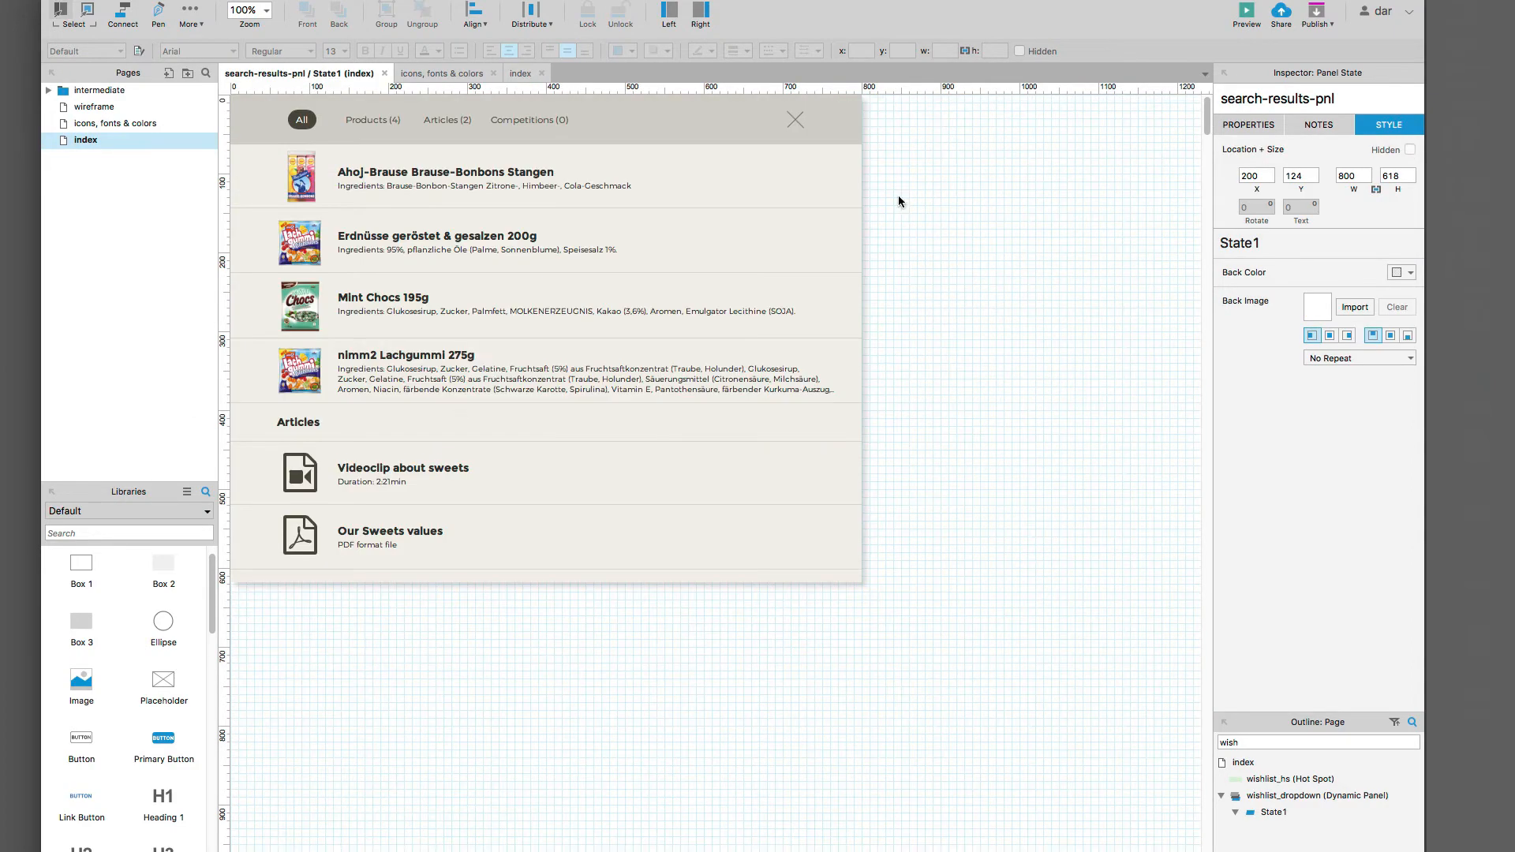
Step: Group the elements of the Ahoj-Brause product row and name the group product-search-1
drag(898, 195, 286, 147)
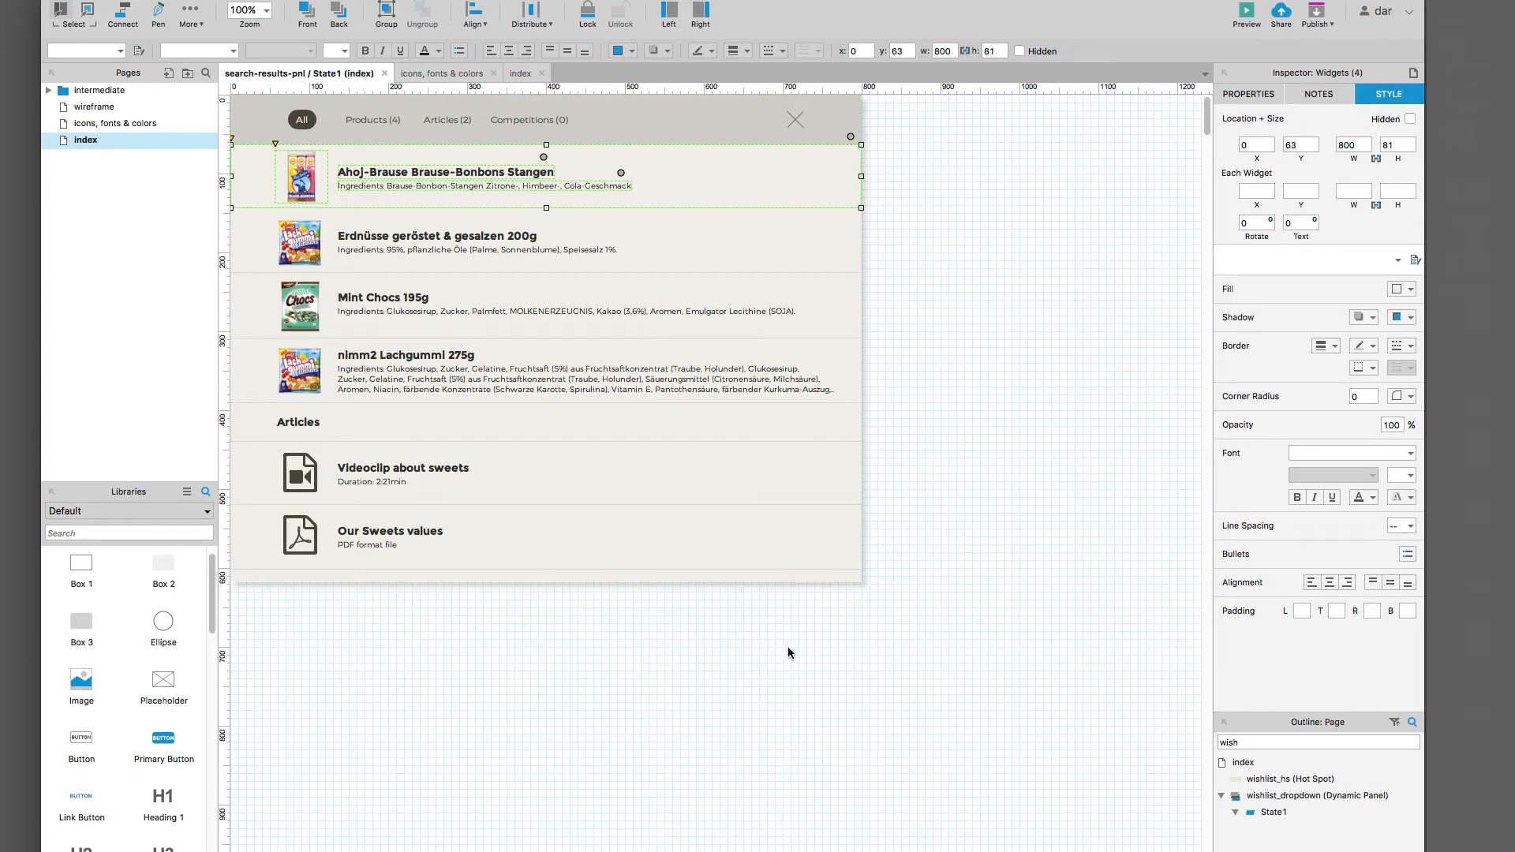
key(super+g)
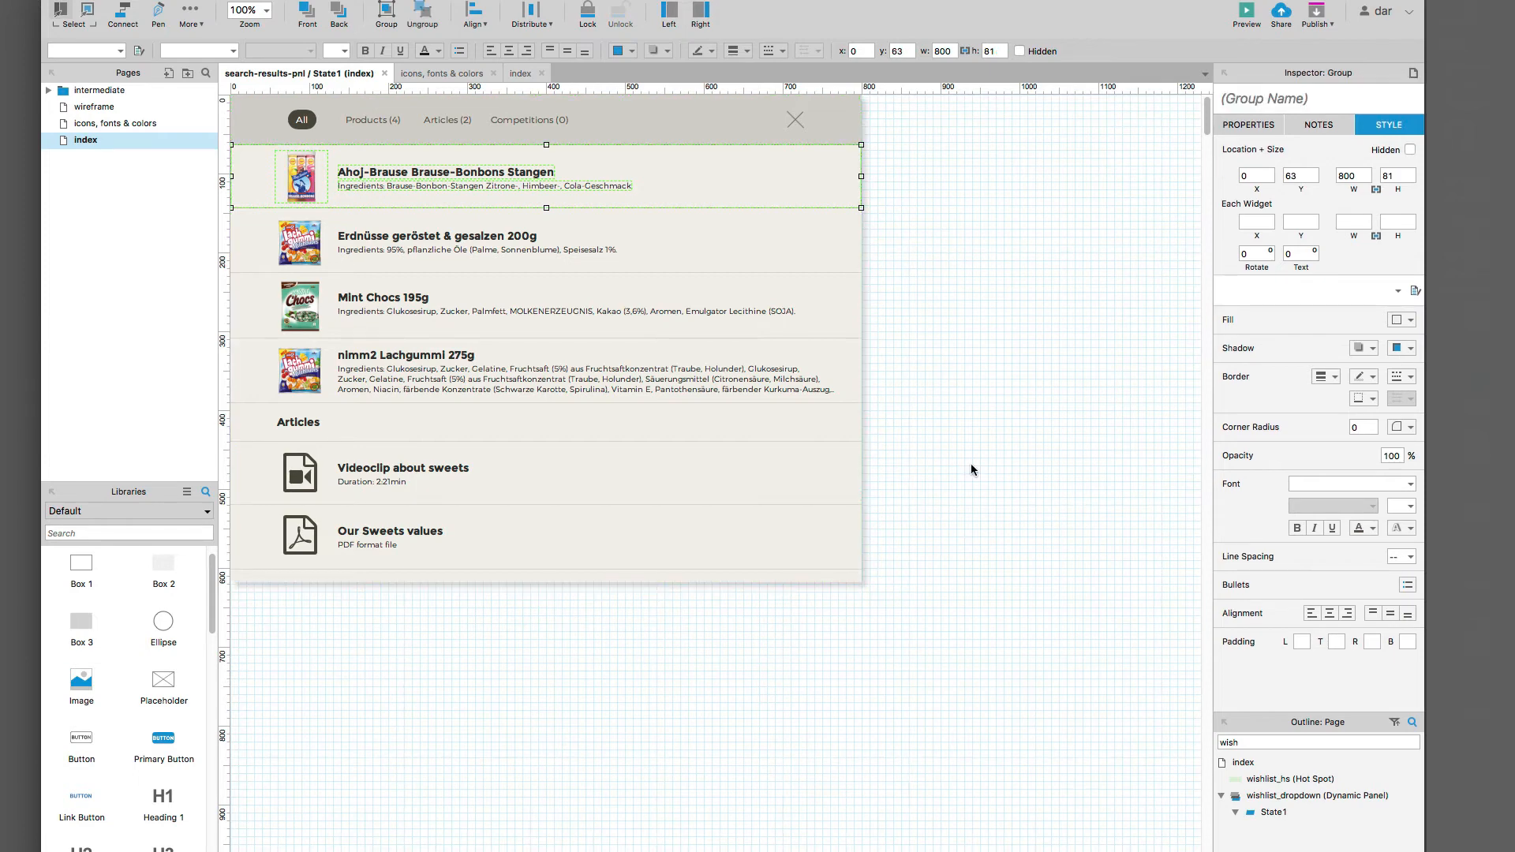
click(1235, 100)
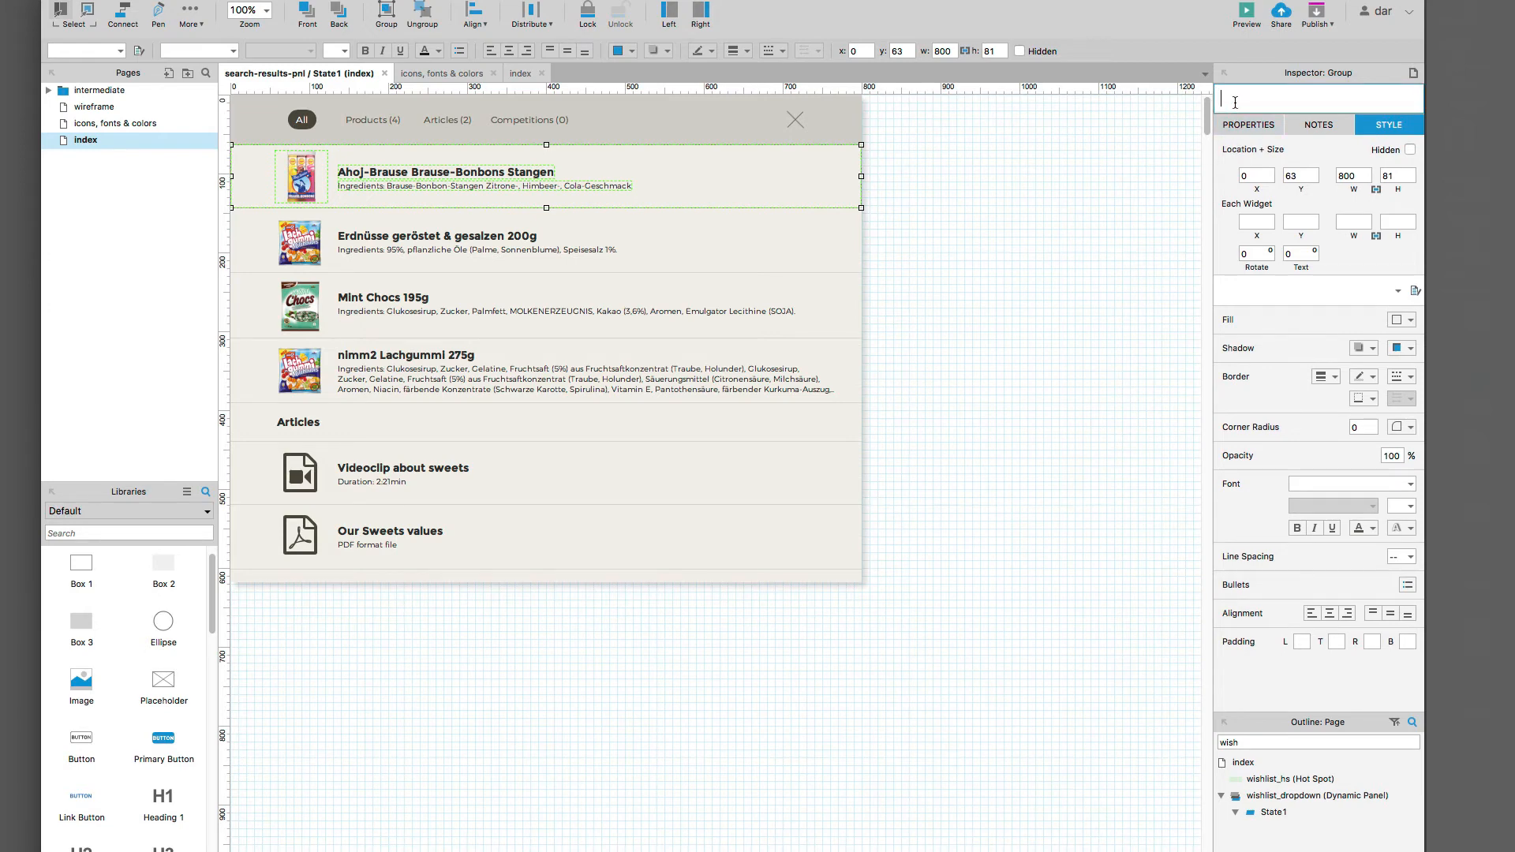
text(product-search-1)
key(Return)
Step: Copy the "product-search-" part of the first row group's name for reuse
click(1221, 99)
key(shift+Right)
key(shift+Right)
key(shift+Right)
key(shift+Right)
key(shift+Right)
key(shift+Right)
key(shift+Right)
key(shift+Right)
key(shift+Right)
key(shift+Right)
key(shift+Right)
key(shift+Right)
key(shift+Right)
key(shift+Right)
key(shift+Right)
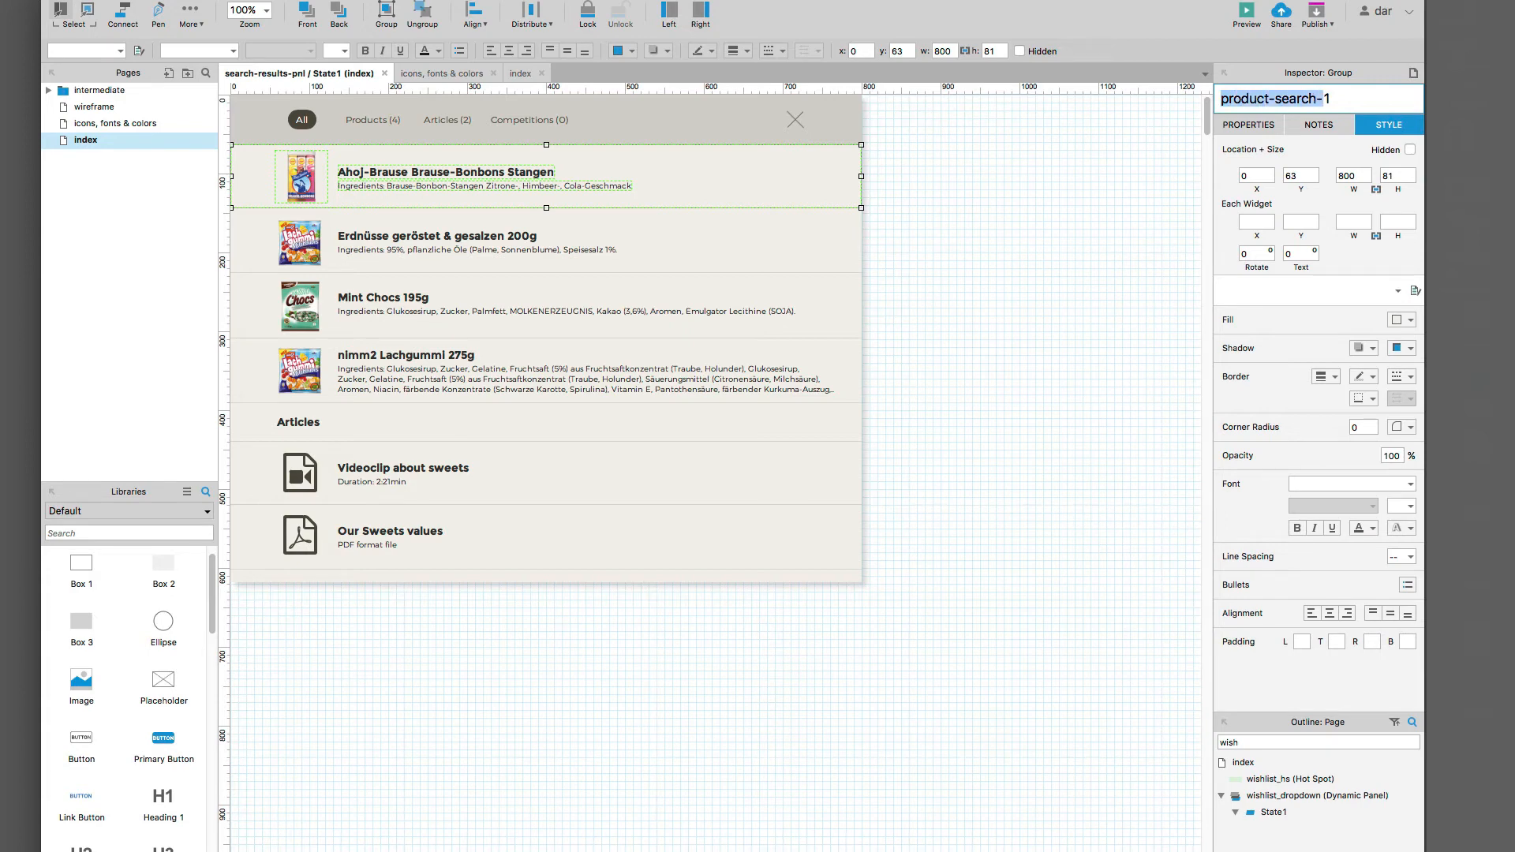
click(916, 271)
Step: Group the Erdnüsse row's elements without the panel background and name the group product-search-2
drag(882, 254, 278, 221)
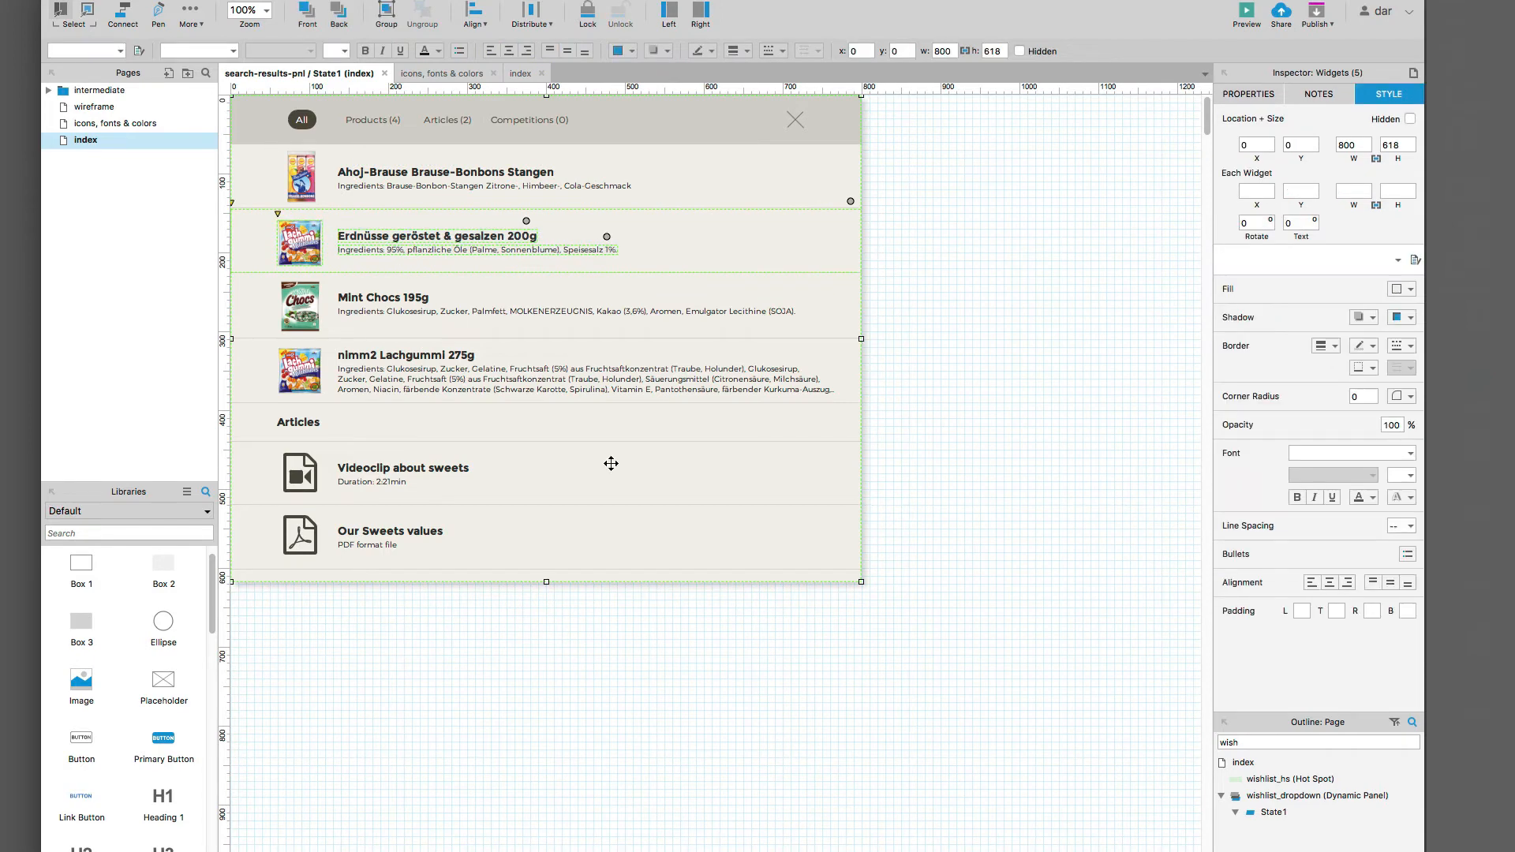
shift+click(744, 580)
key(super+g)
click(1257, 99)
text(product-search-)
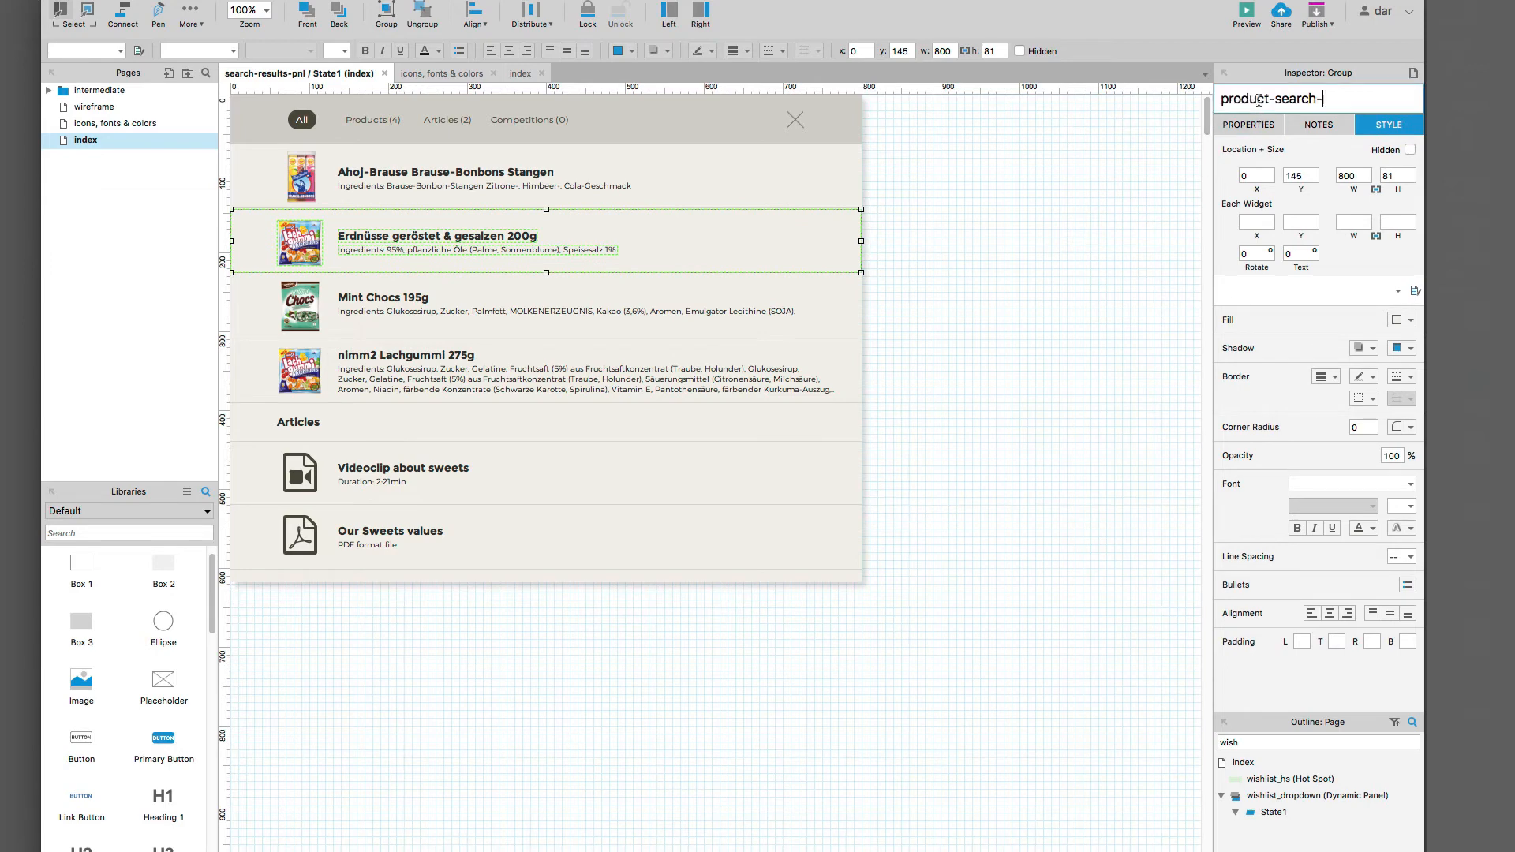
text(2)
Step: Group the Mint Chocs row's elements without the panel background and name the group product-search-3
drag(892, 318, 239, 280)
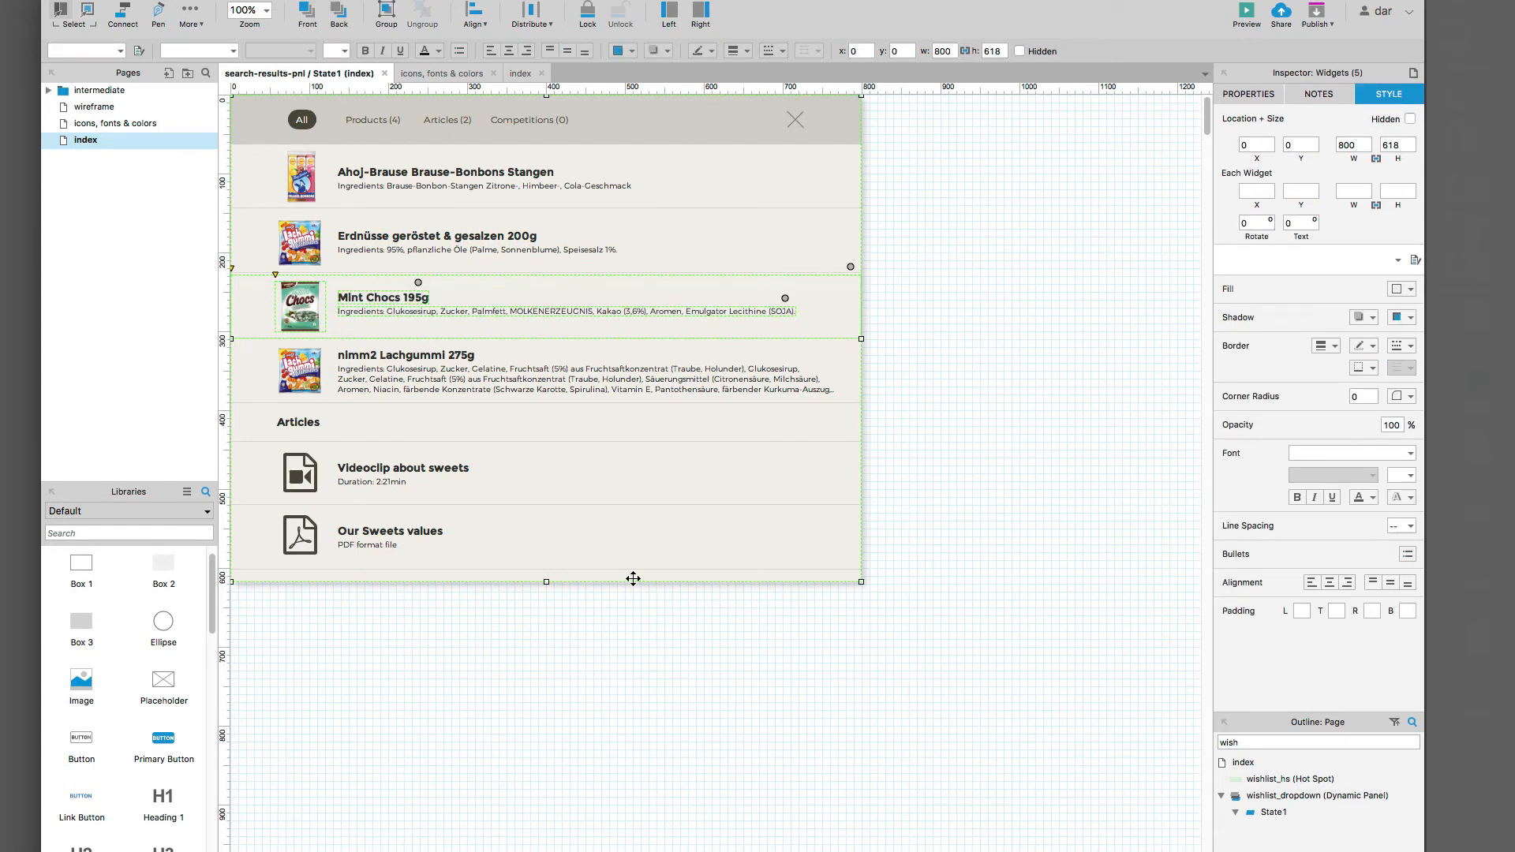
shift+click(632, 576)
key(ctrl+g)
click(1224, 99)
text(product-search-)
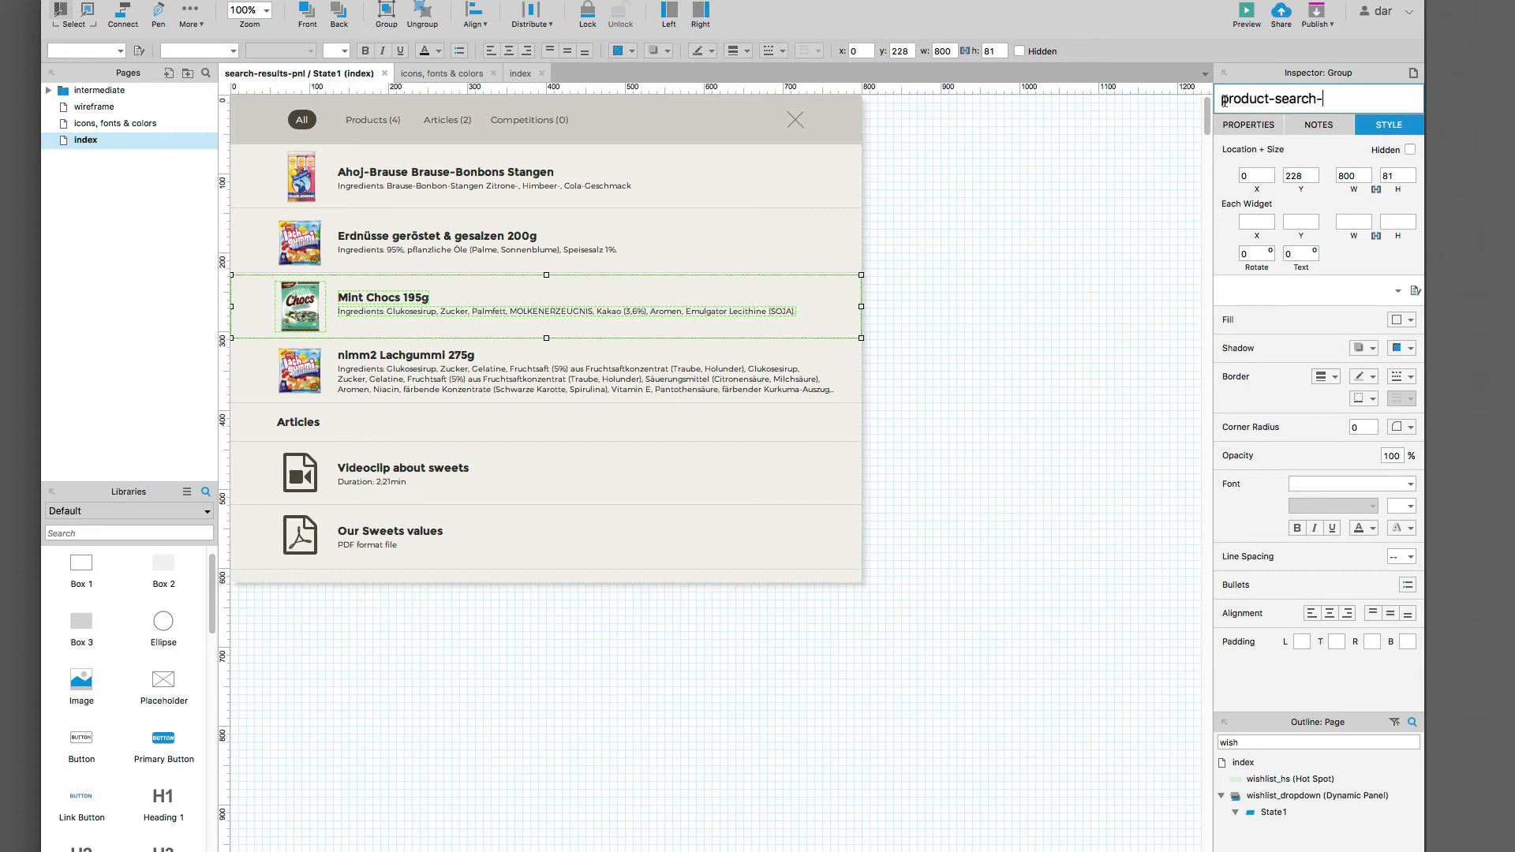
text(3)
Step: Group the nimm2 Lachgummi row's elements without the panel background and name the group product-search-4
drag(893, 395, 244, 345)
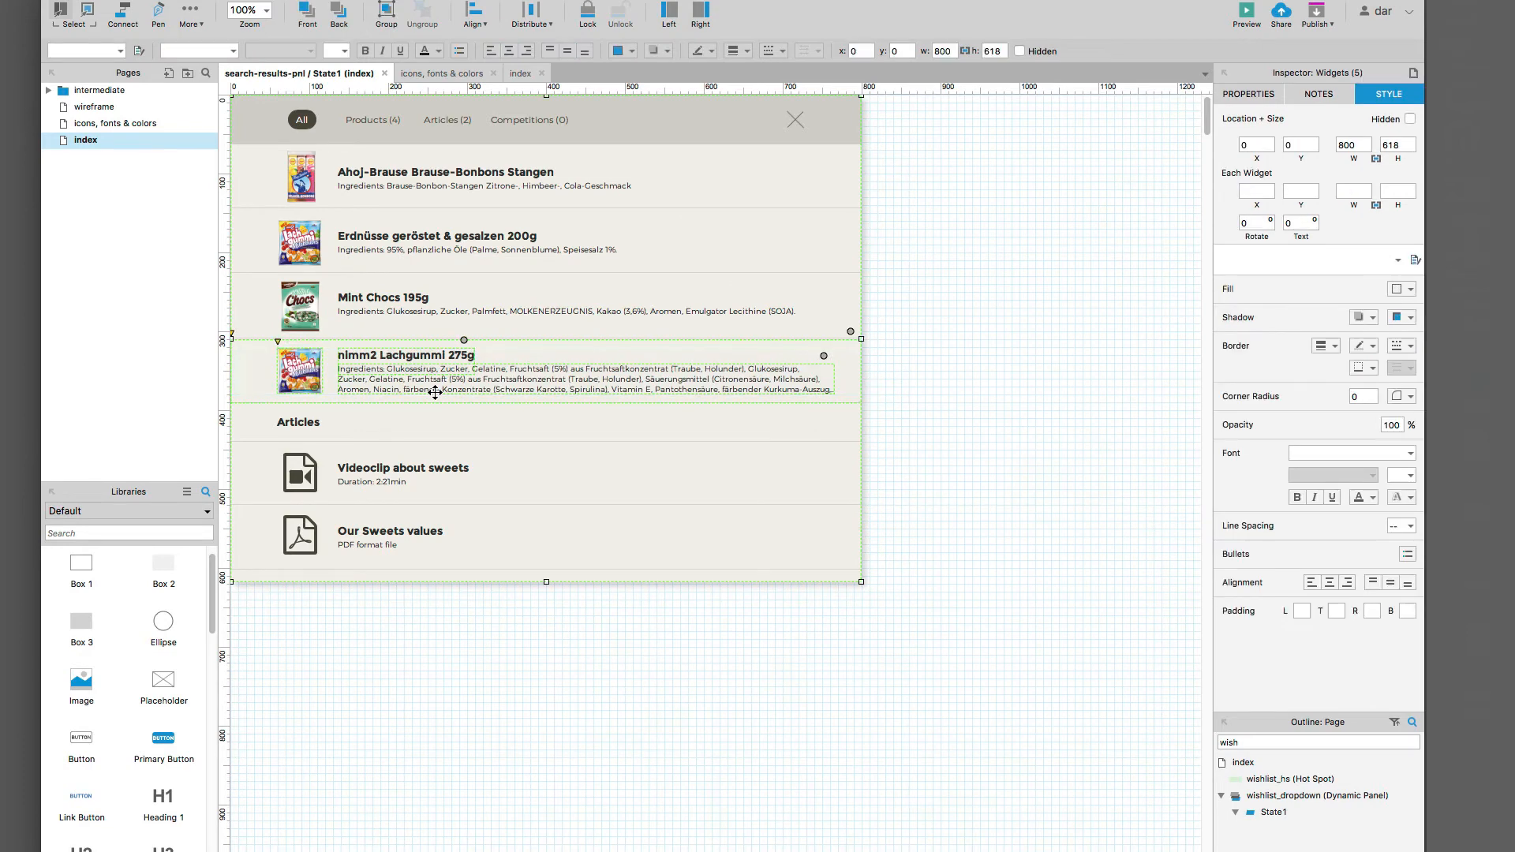
shift+click(679, 581)
key(super+g)
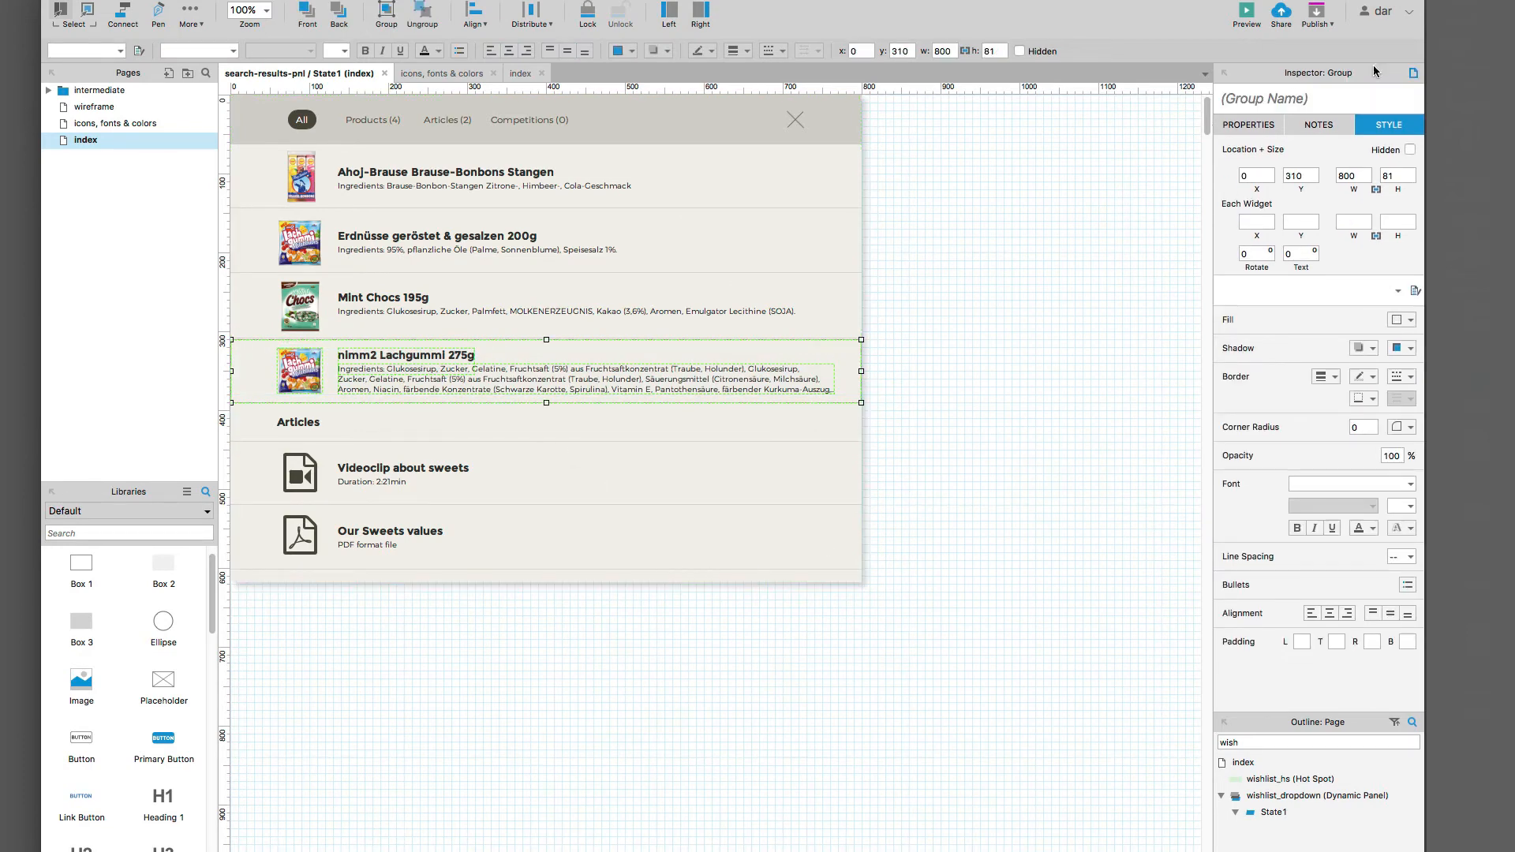
click(1288, 105)
text(product-search-)
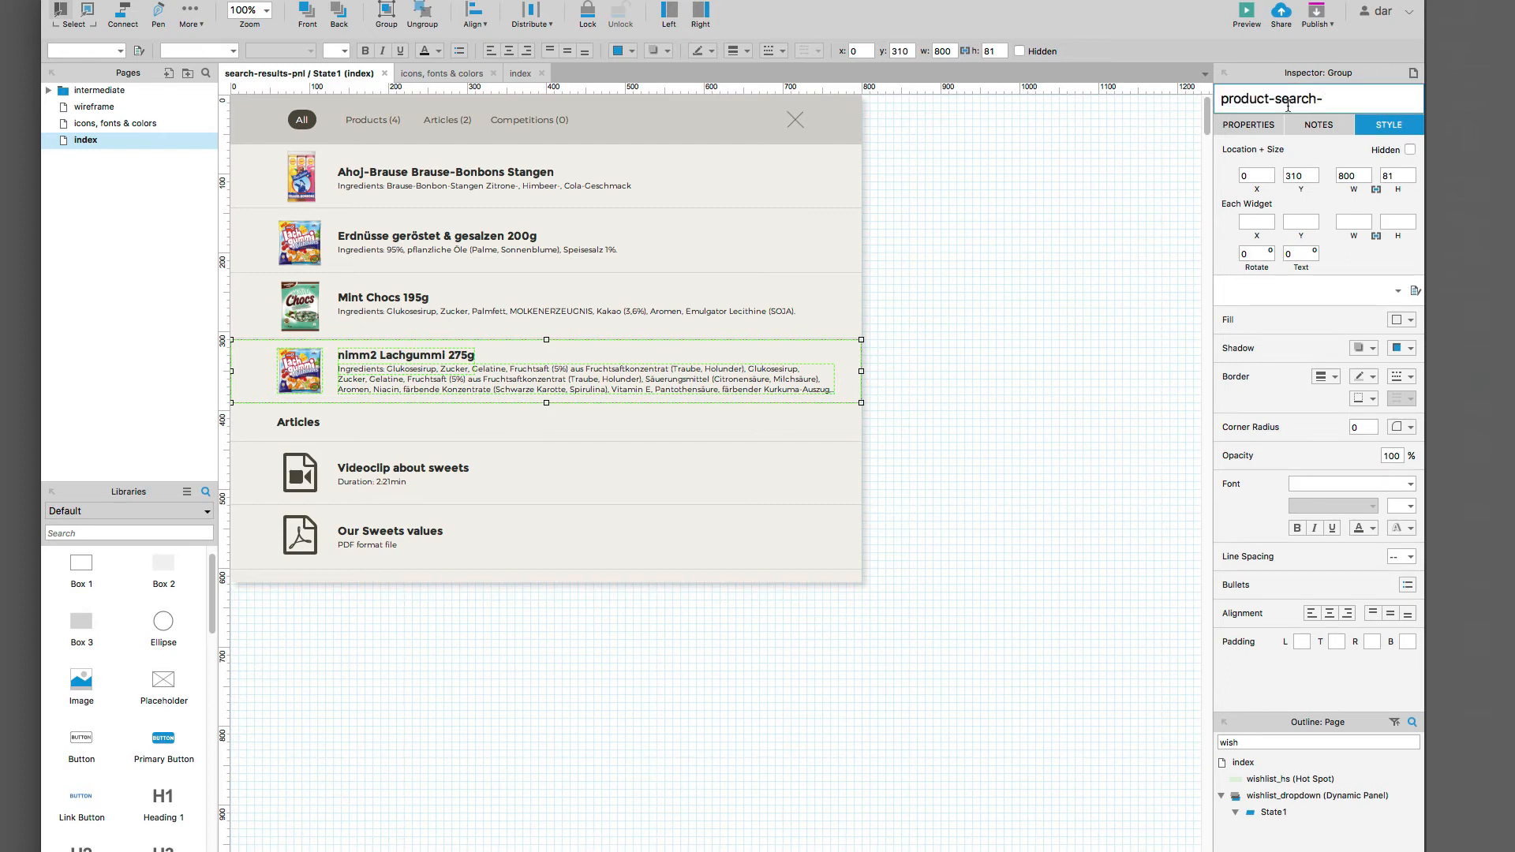
text(4)
click(891, 430)
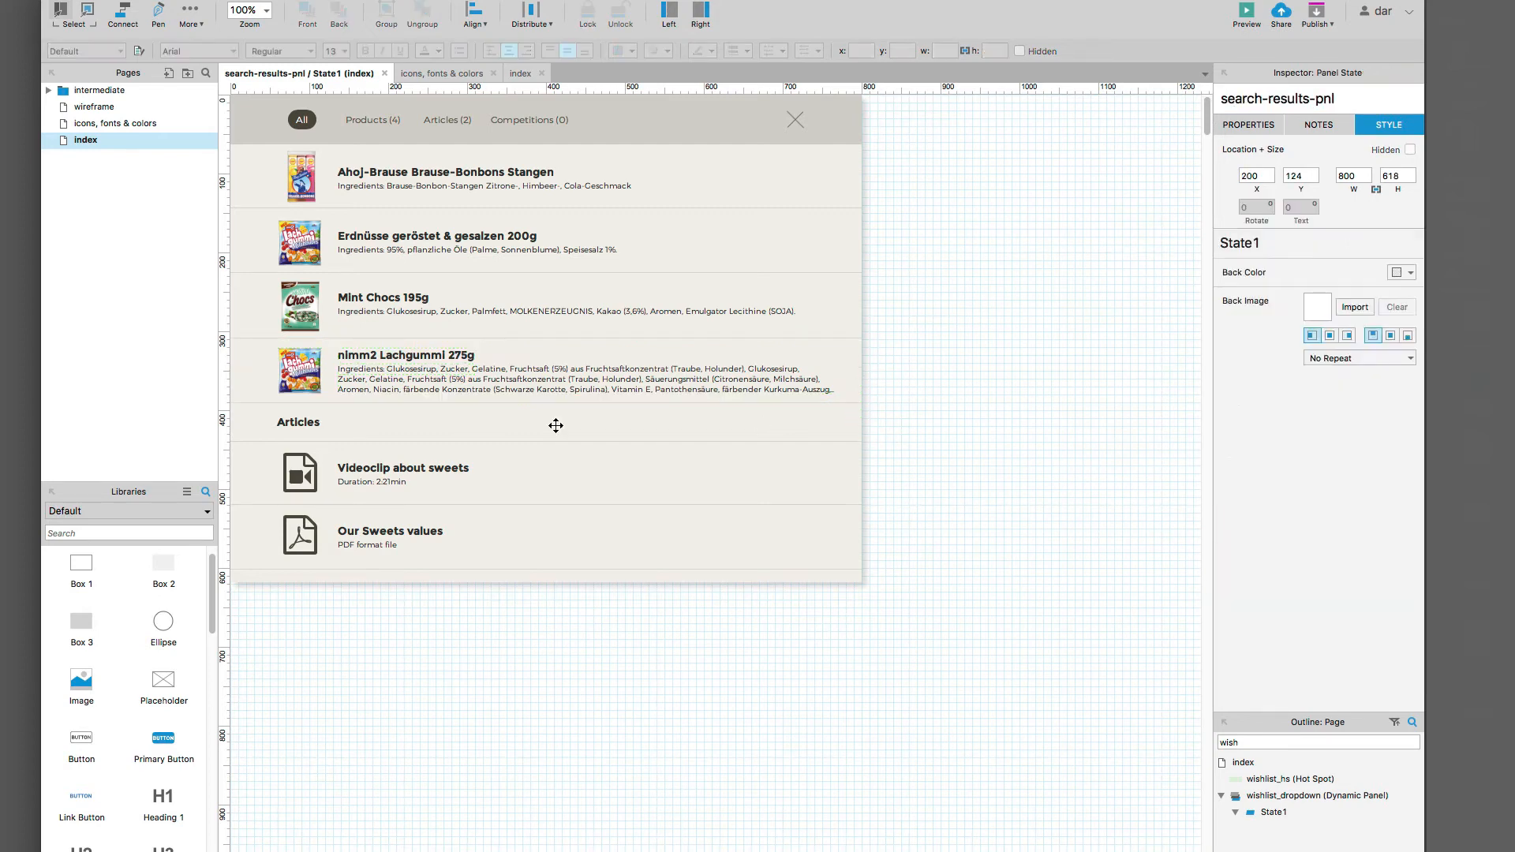
Step: Name the Articles heading product-search-article-text
click(293, 431)
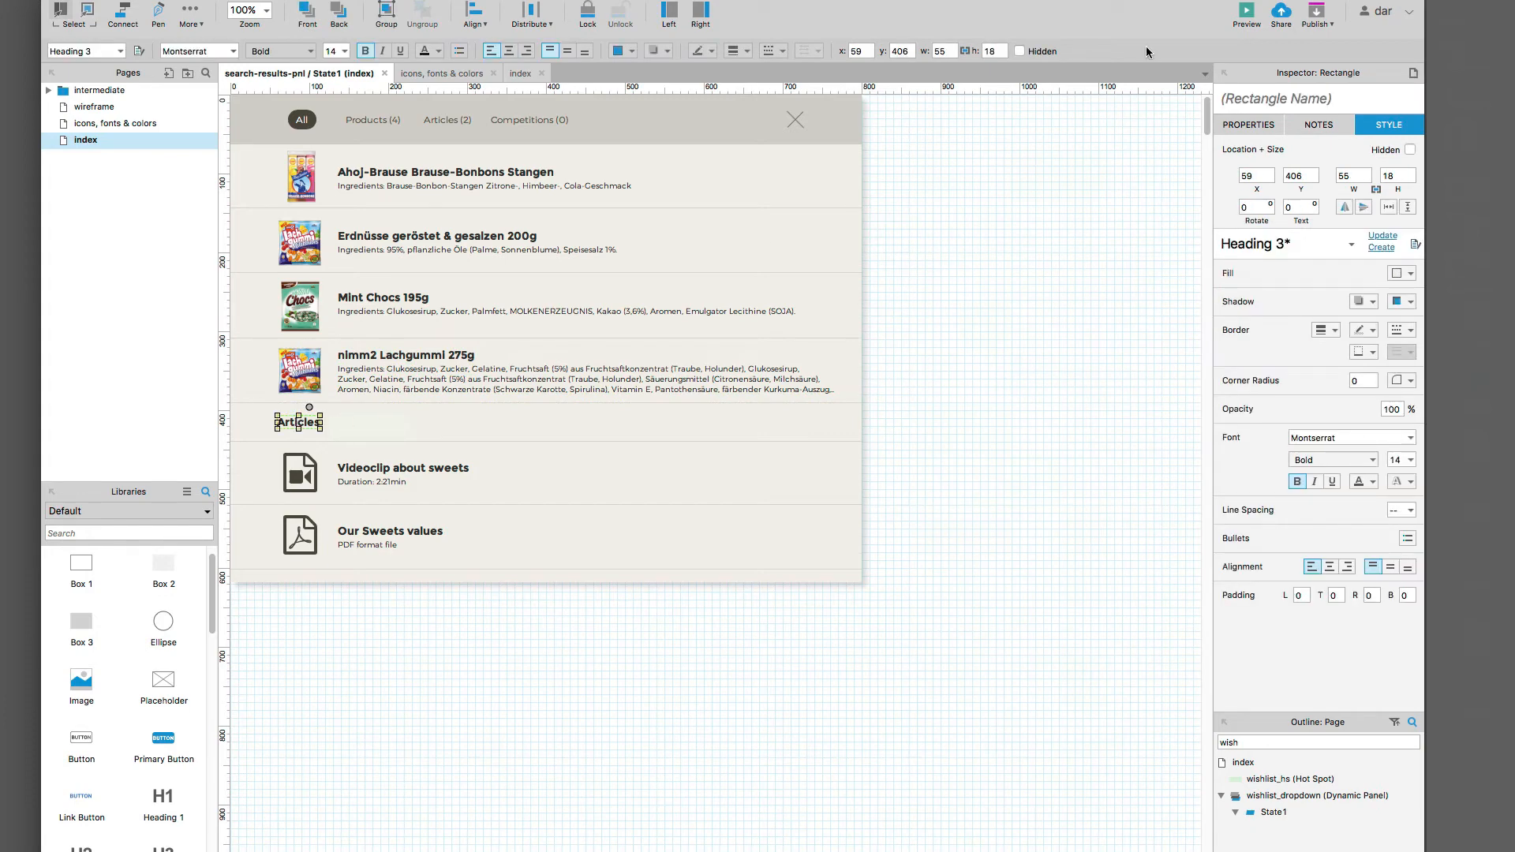
click(1243, 101)
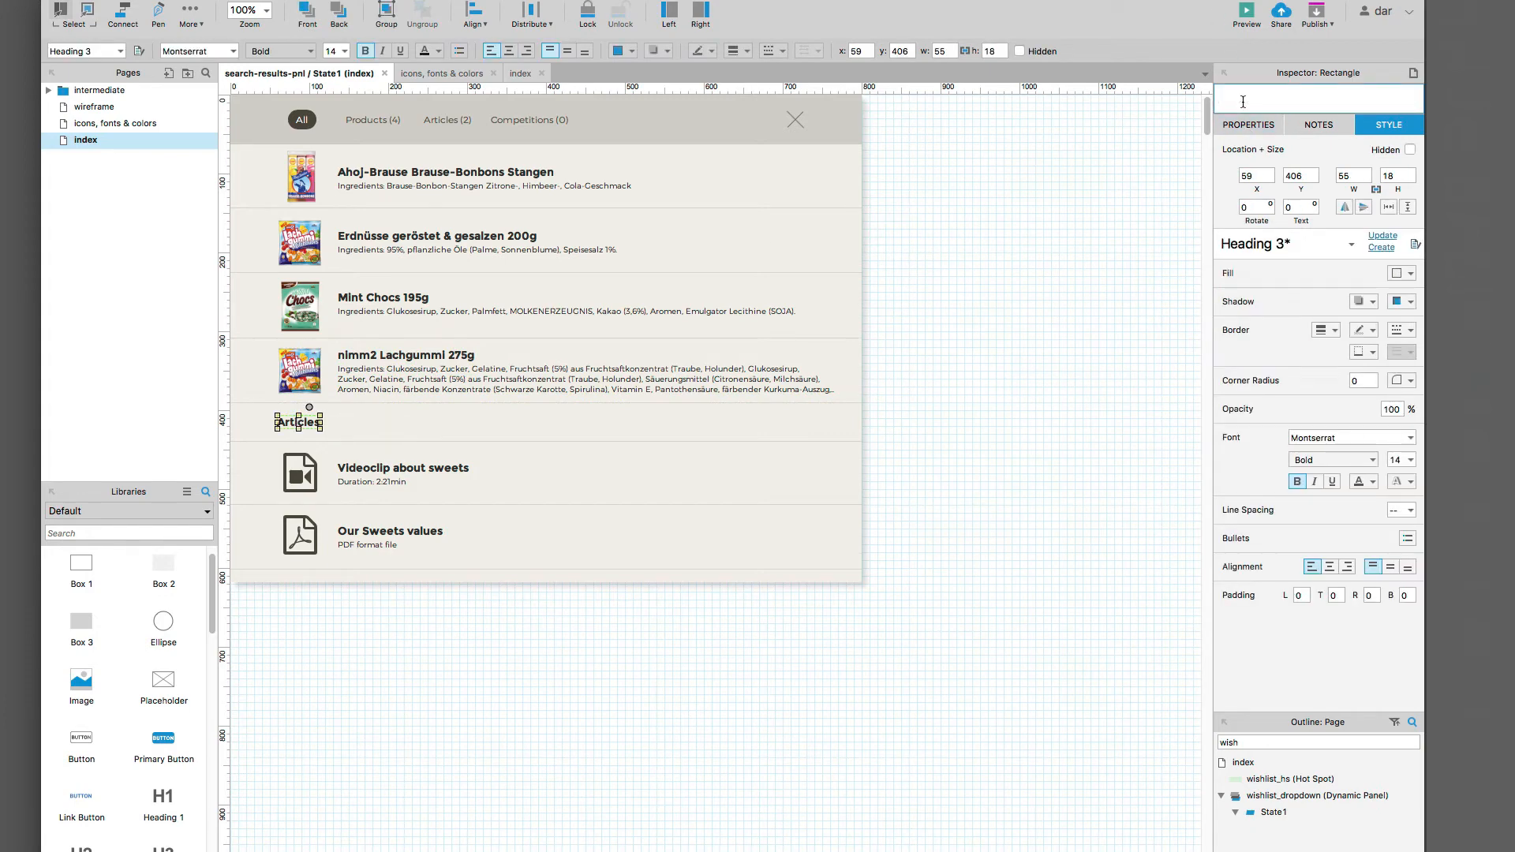
text(product-search-)
text(s)
key(BackSpace)
text(article-text)
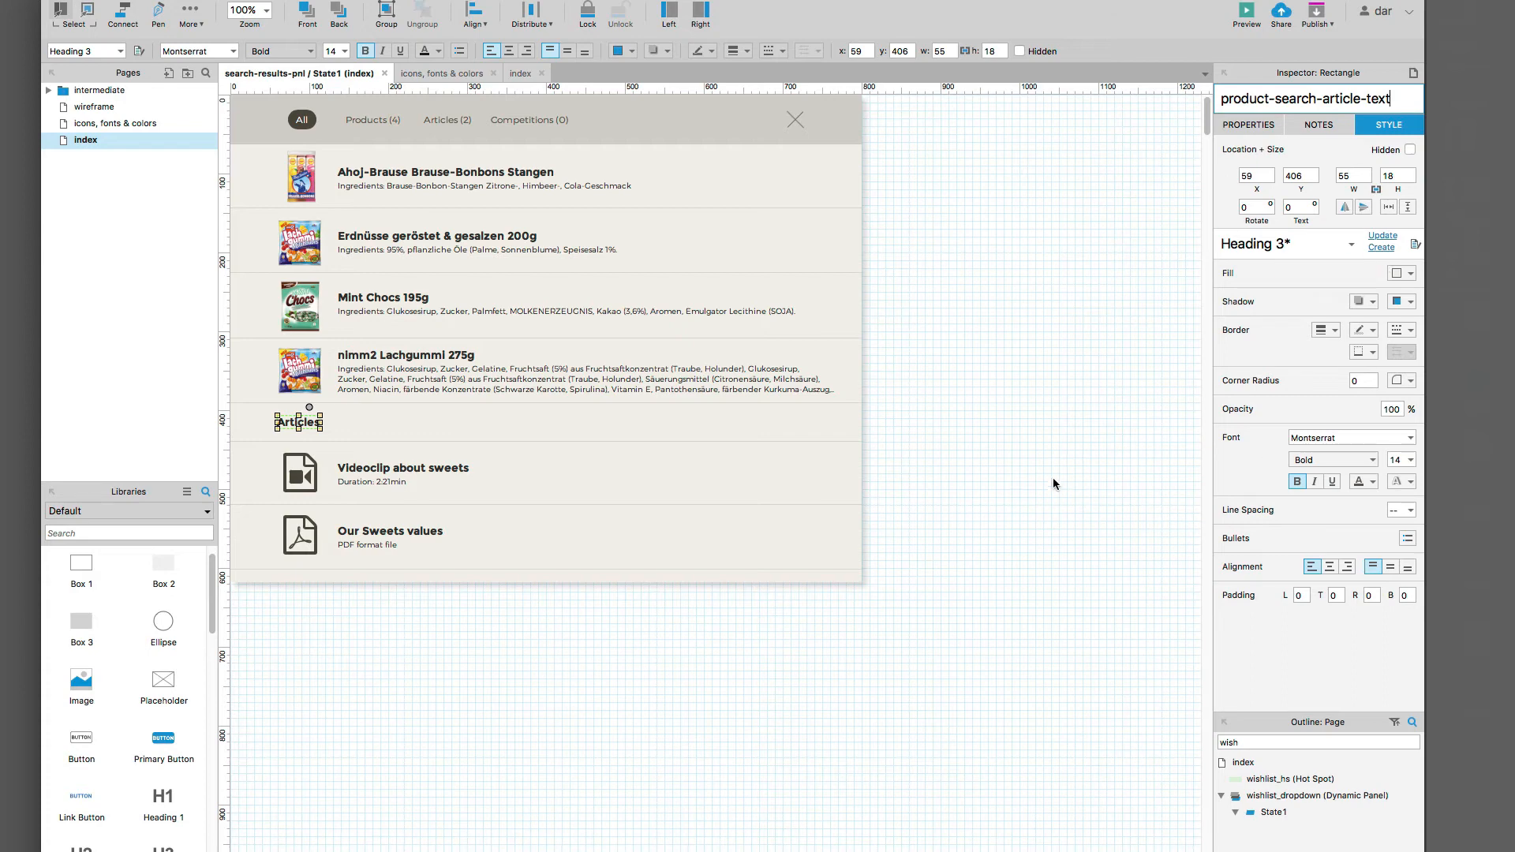
Step: Group the Videoclip about sweets row, name the group article-search-1 and copy that name
click(902, 502)
drag(901, 498, 249, 452)
shift+click(679, 580)
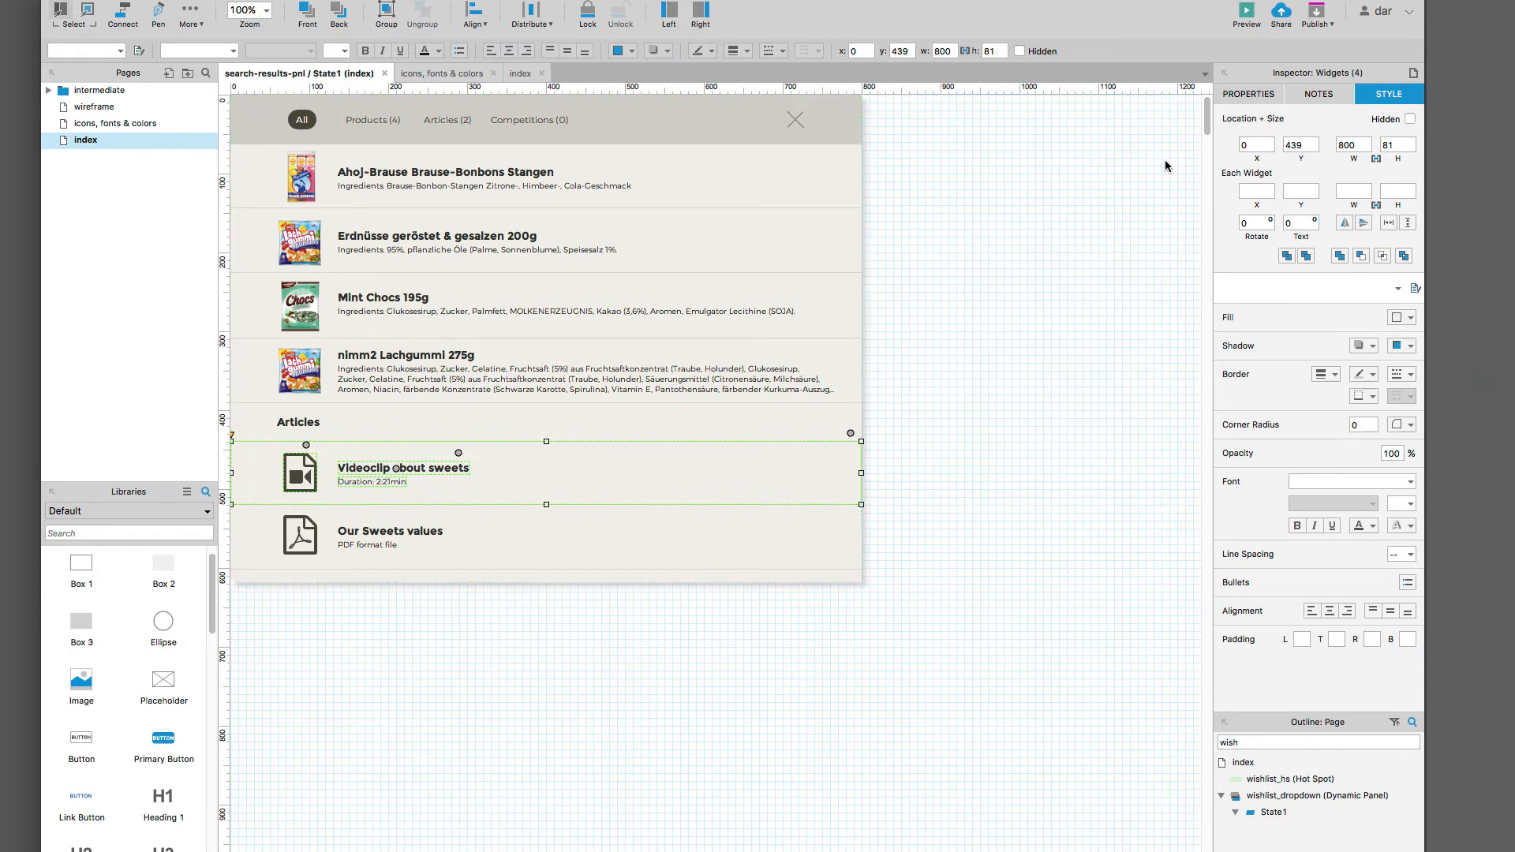
key(super+g)
click(1241, 97)
text(product-search-)
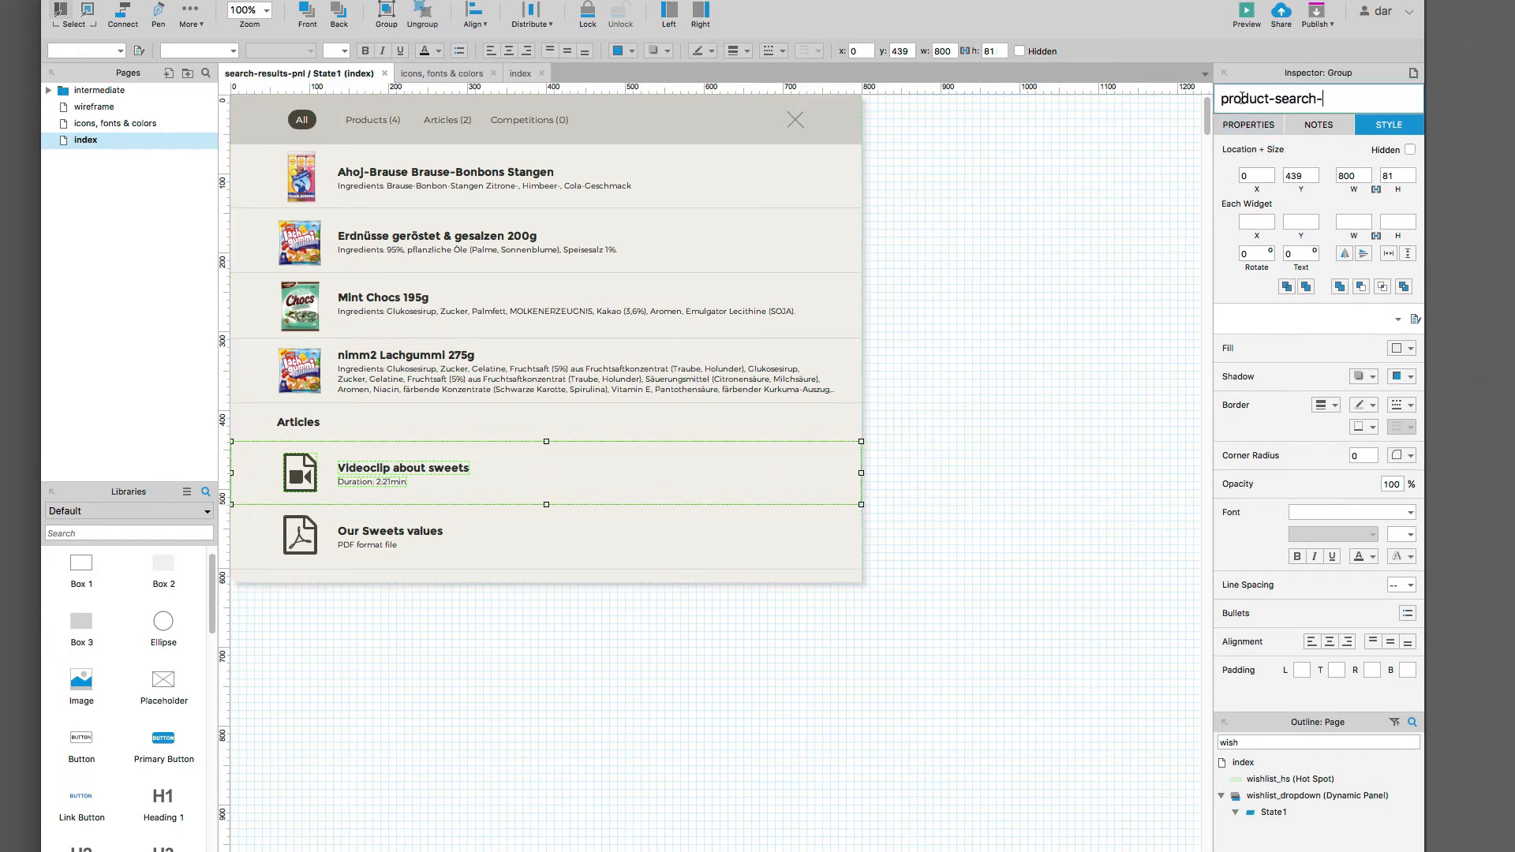
double_click(1247, 98)
text(article)
key(super+a)
key(super+c)
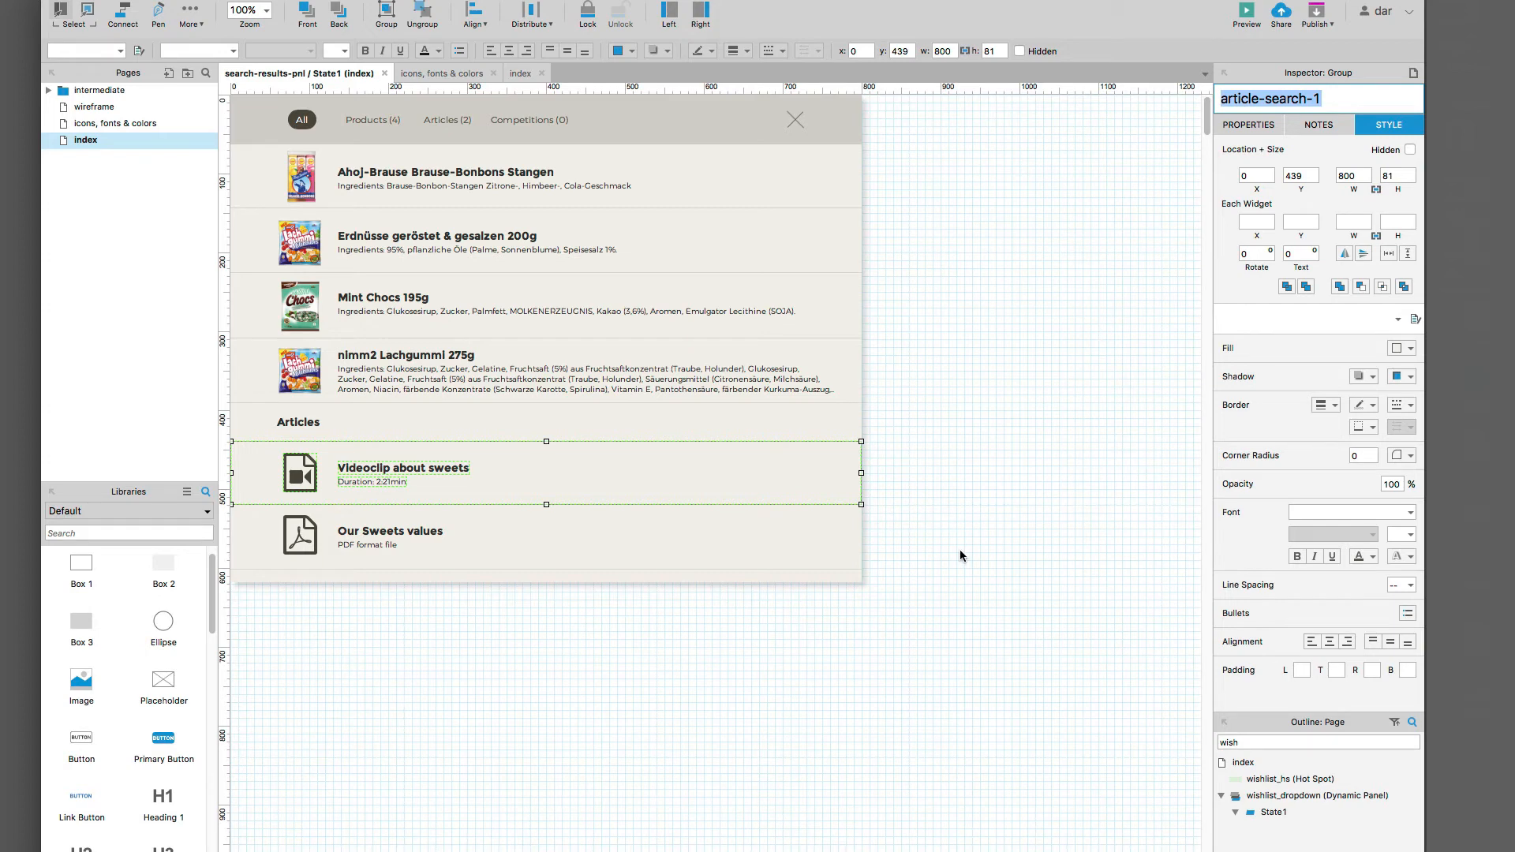
Step: Group the Our Sweets values row's elements and name the group article-search-2
drag(921, 552, 289, 515)
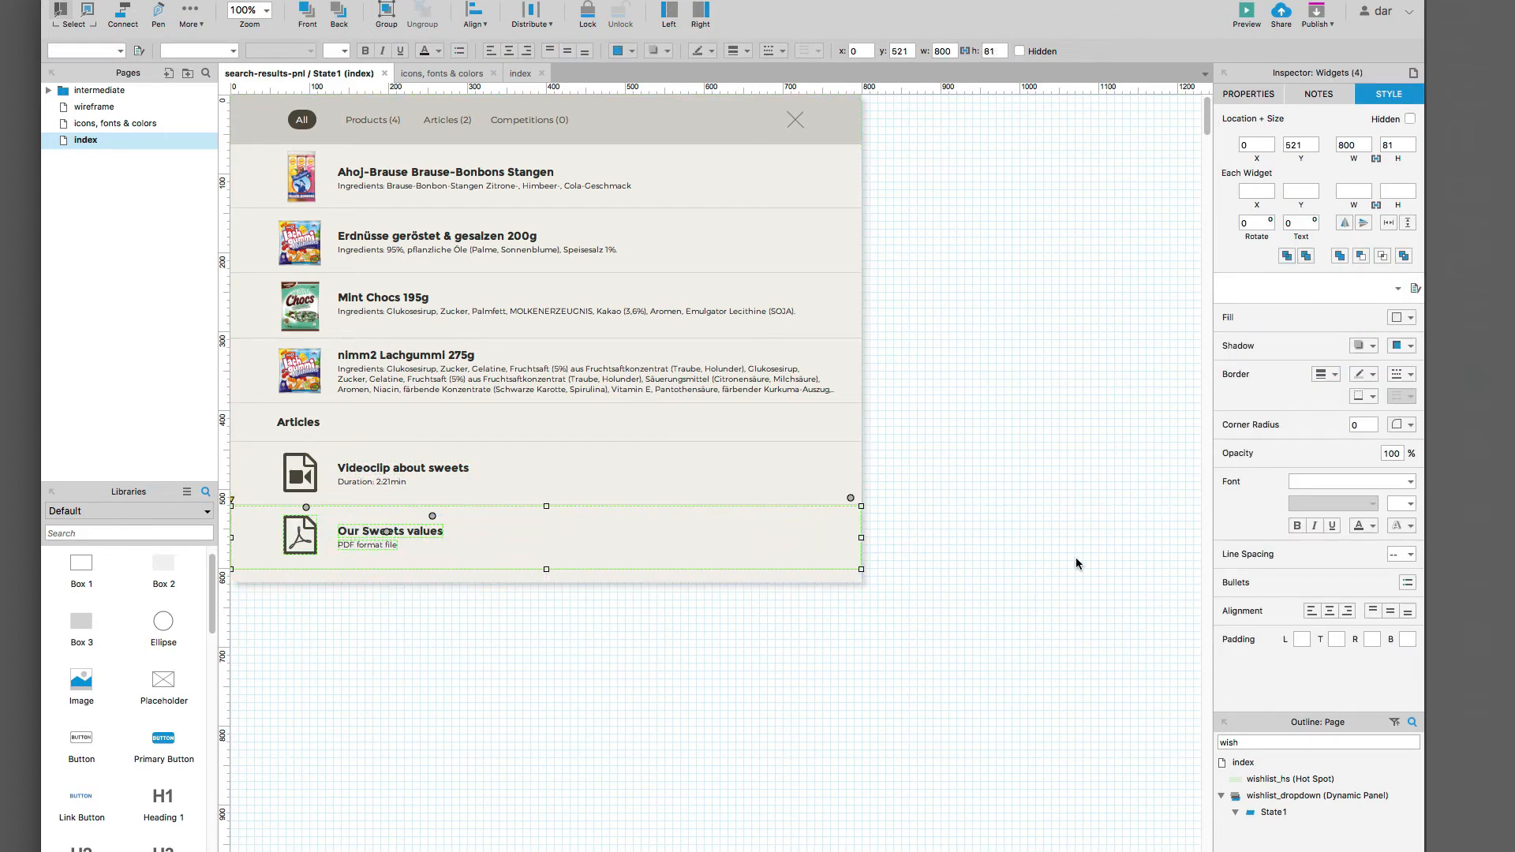
key(ctrl+g)
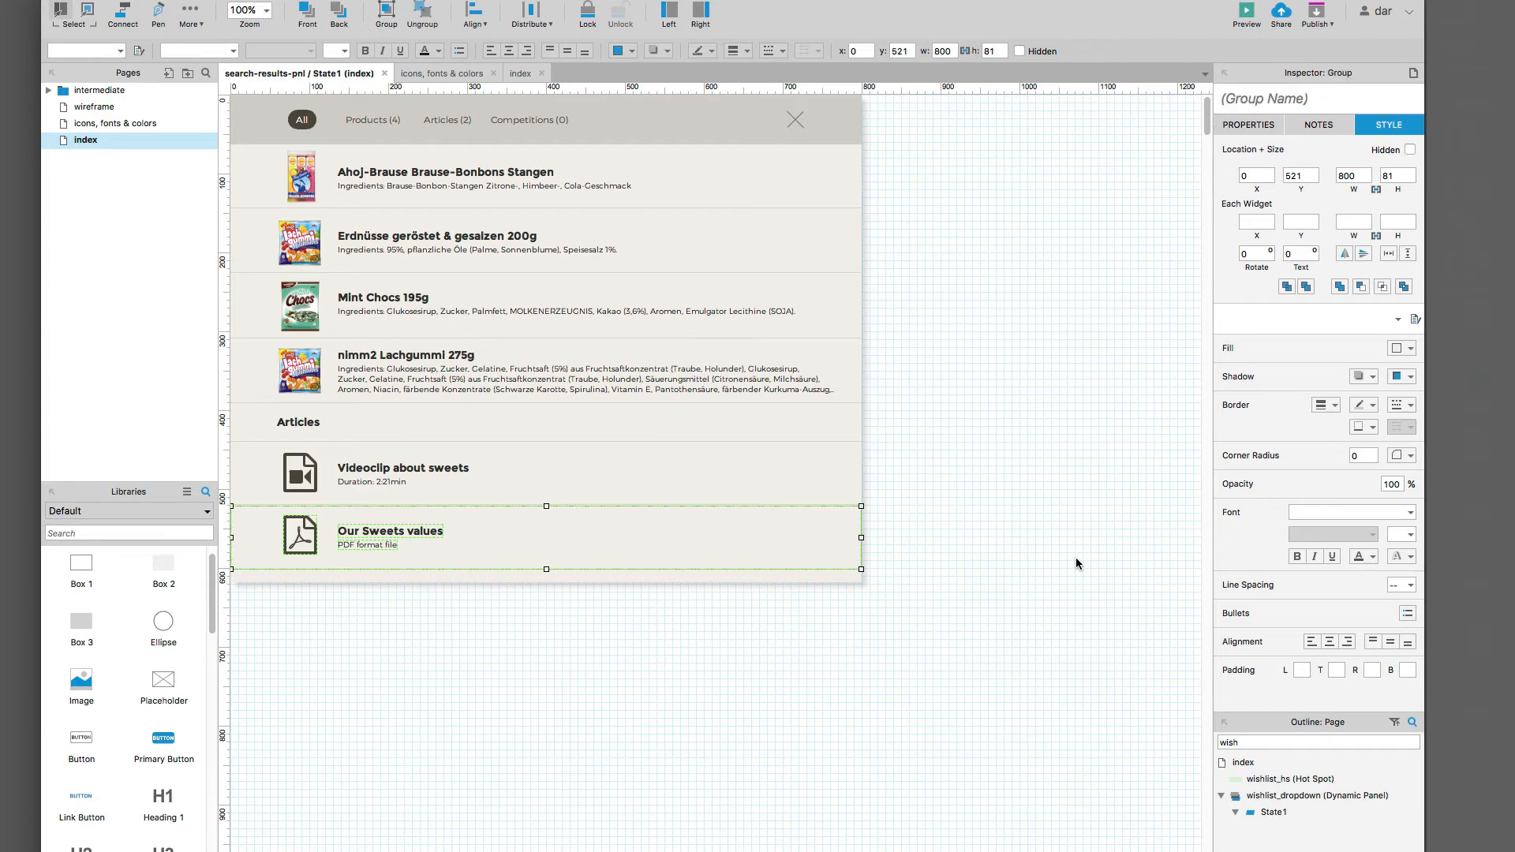
click(1232, 96)
key(super+v)
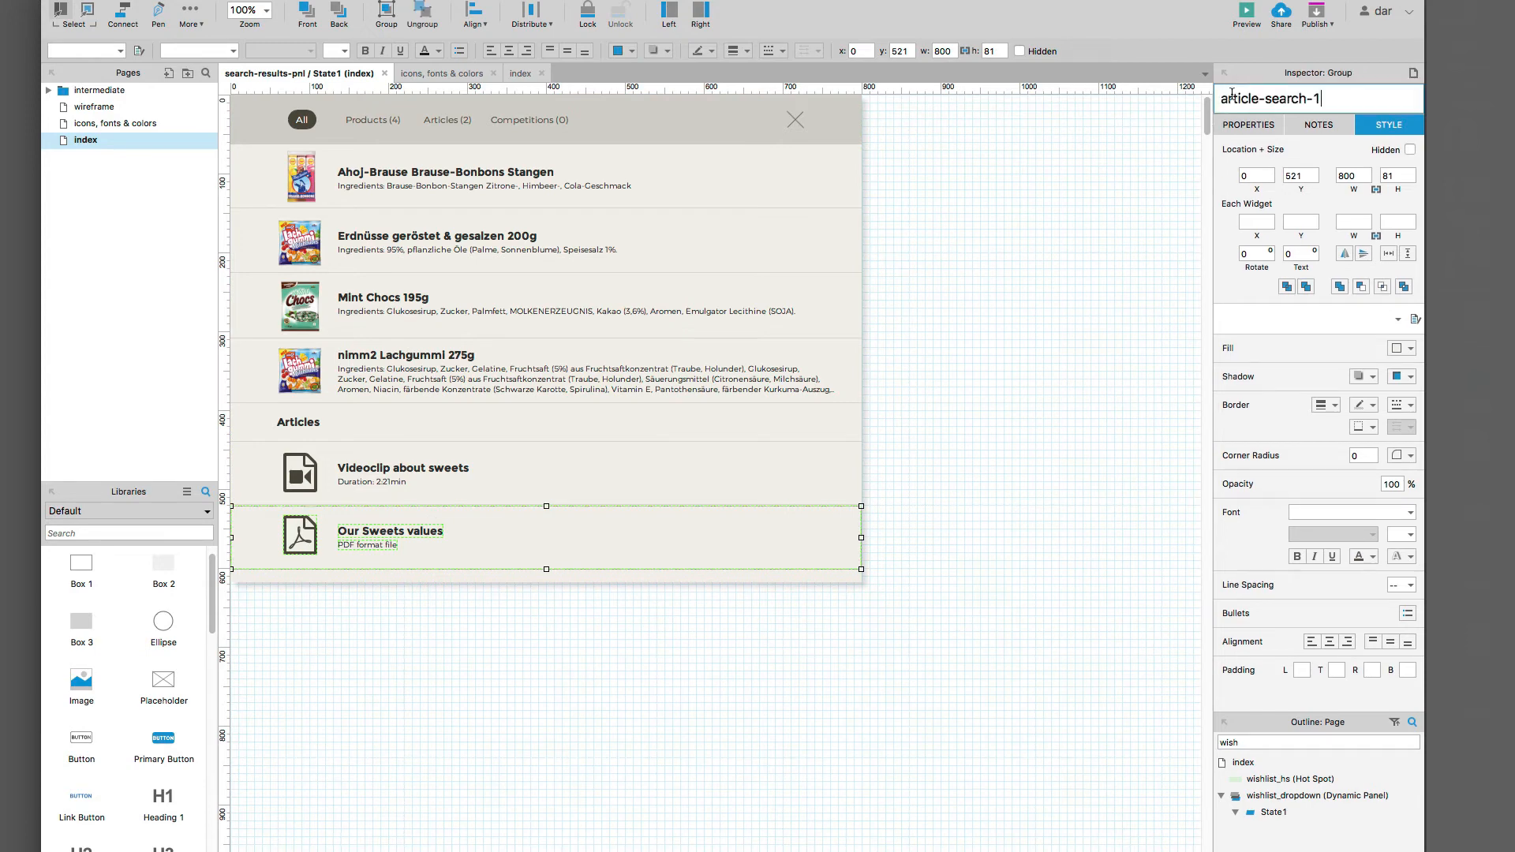
key(BackSpace)
text(2)
click(1010, 355)
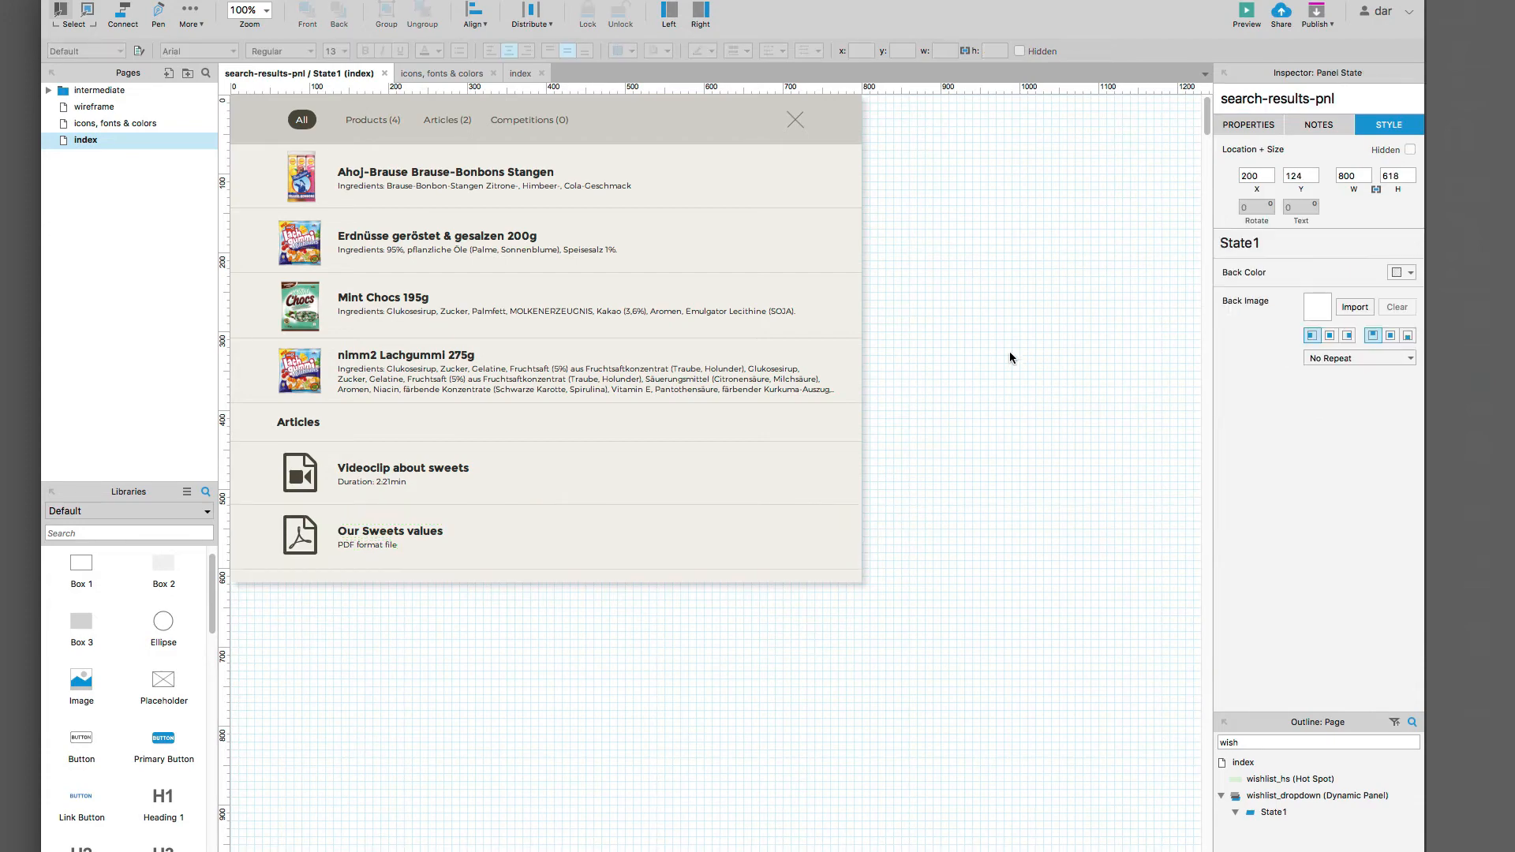
Step: Check the search text field on the index page and return to State1 of the search results panel
click(521, 73)
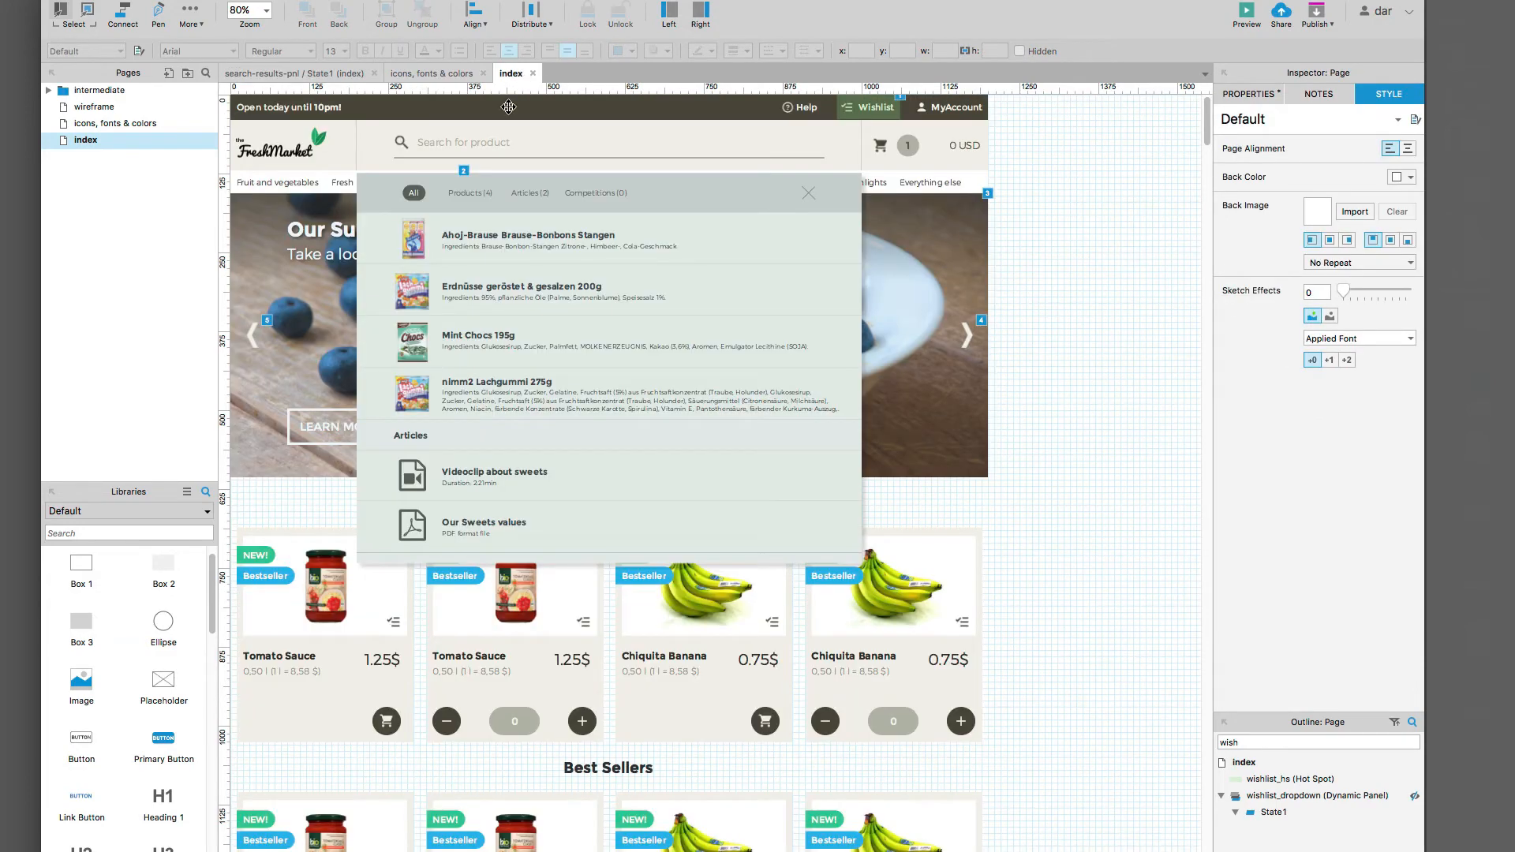
click(490, 142)
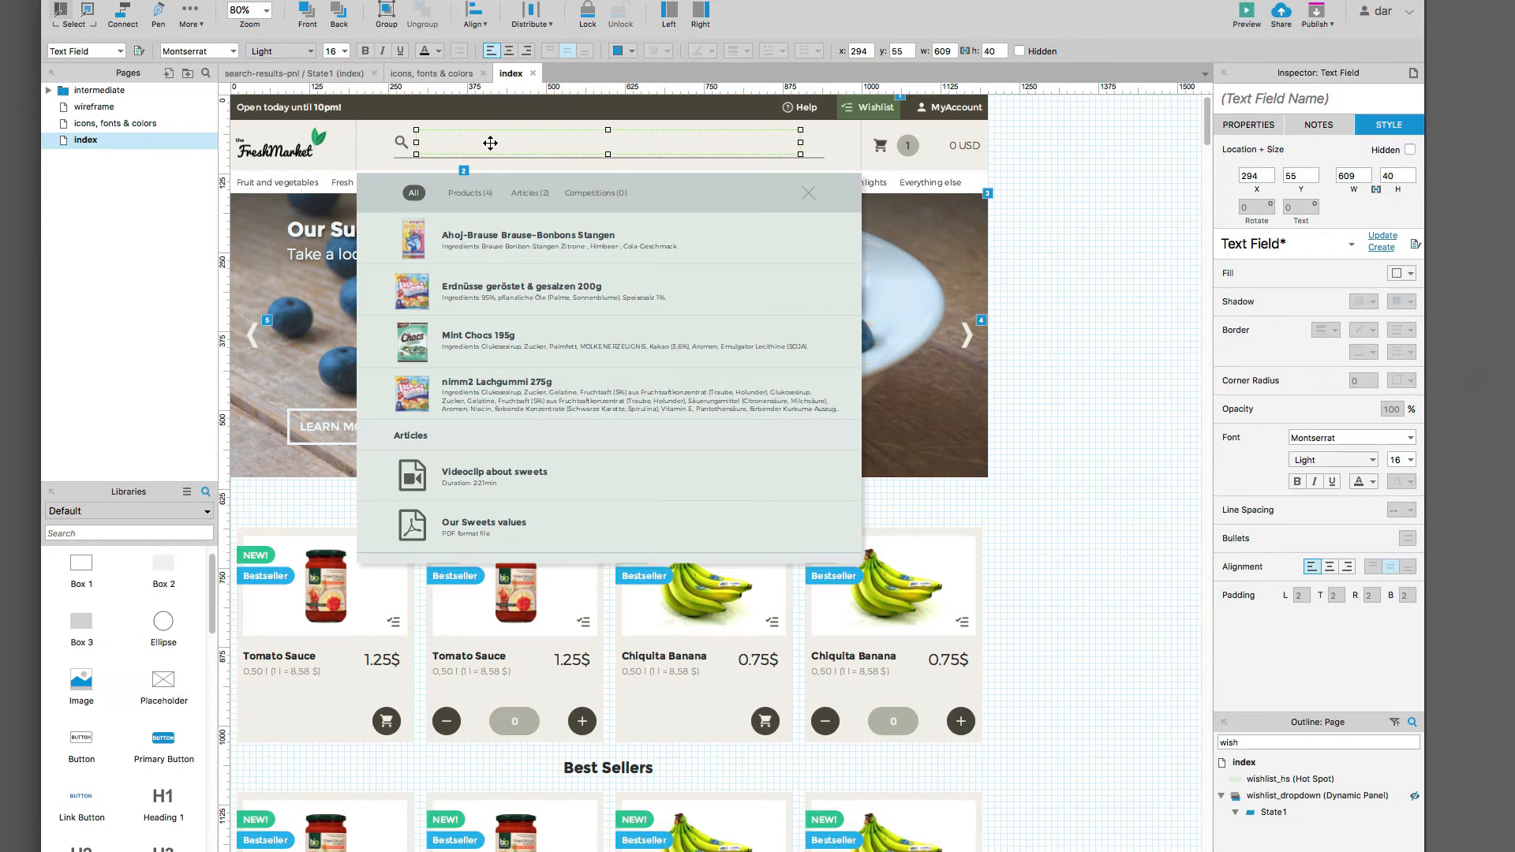
click(328, 74)
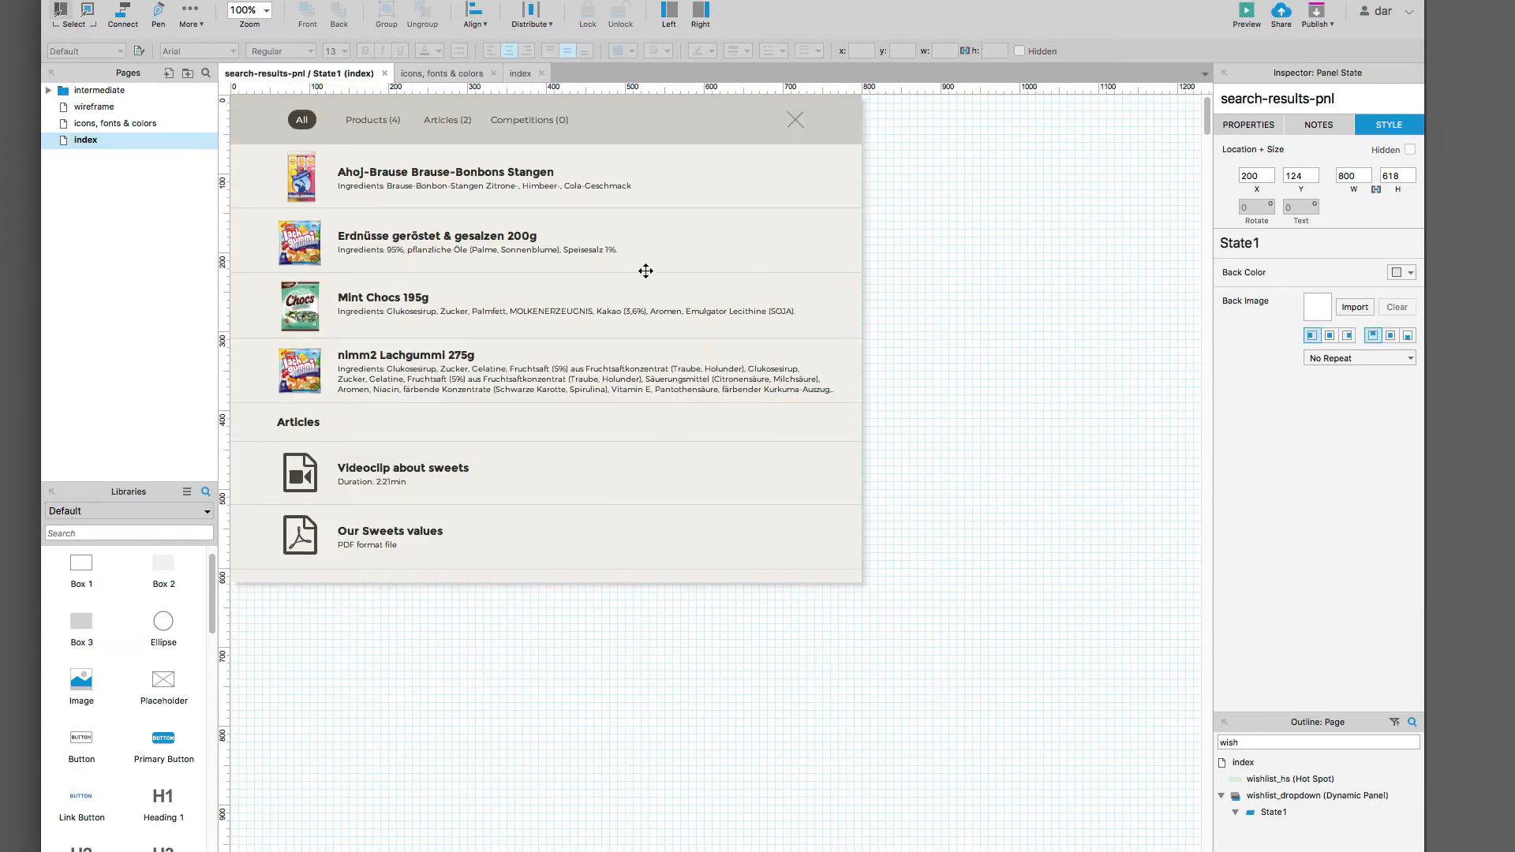
Step: Hide the four product rows, the Articles heading and both article rows in State1 of the search results panel
click(629, 164)
shift+click(661, 251)
shift+click(663, 321)
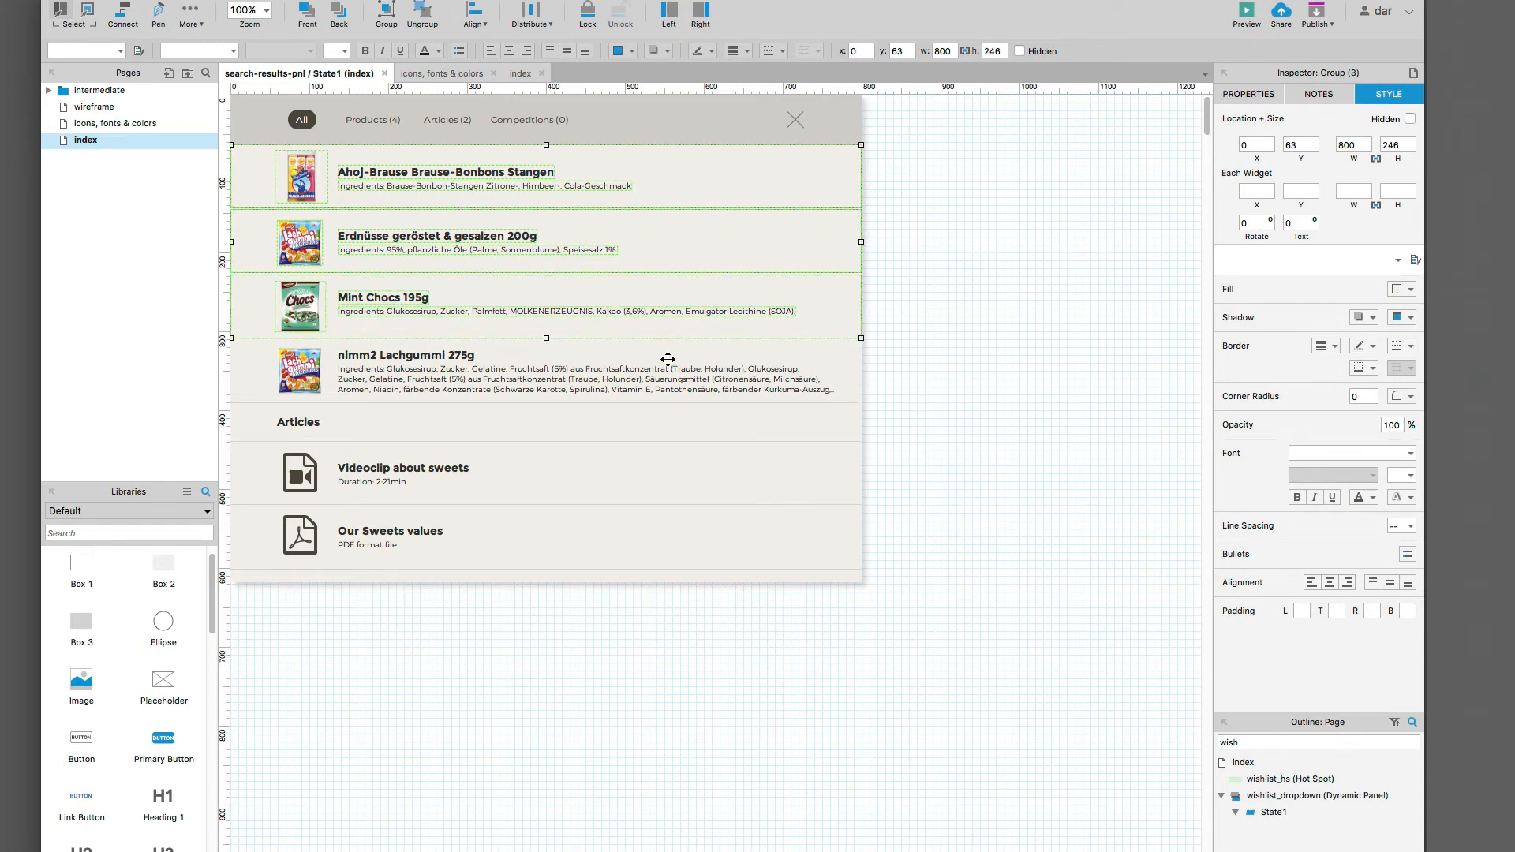
shift+click(668, 365)
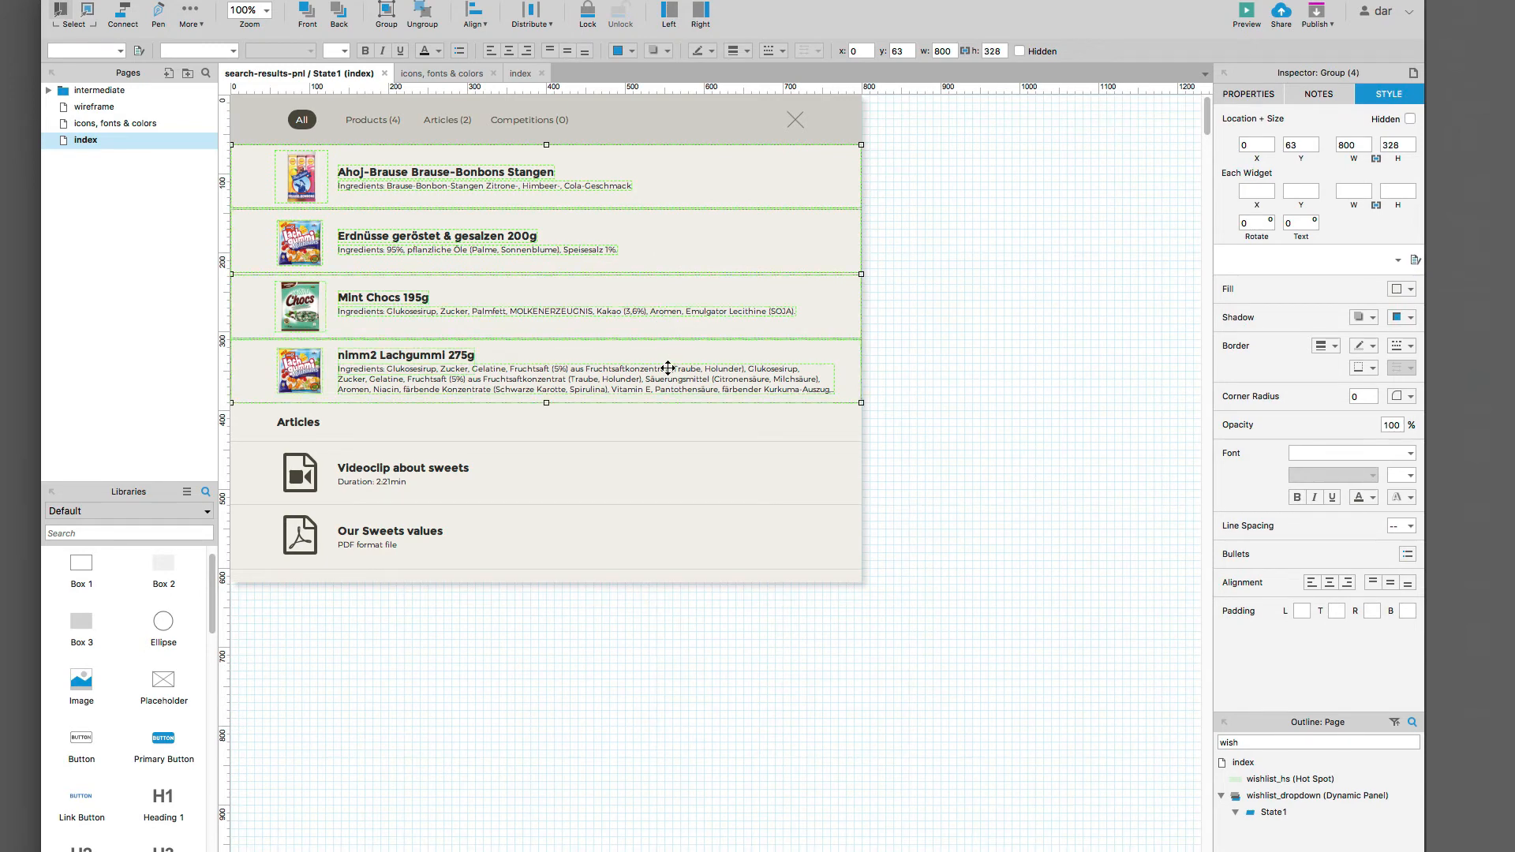
shift+click(306, 424)
shift+click(306, 474)
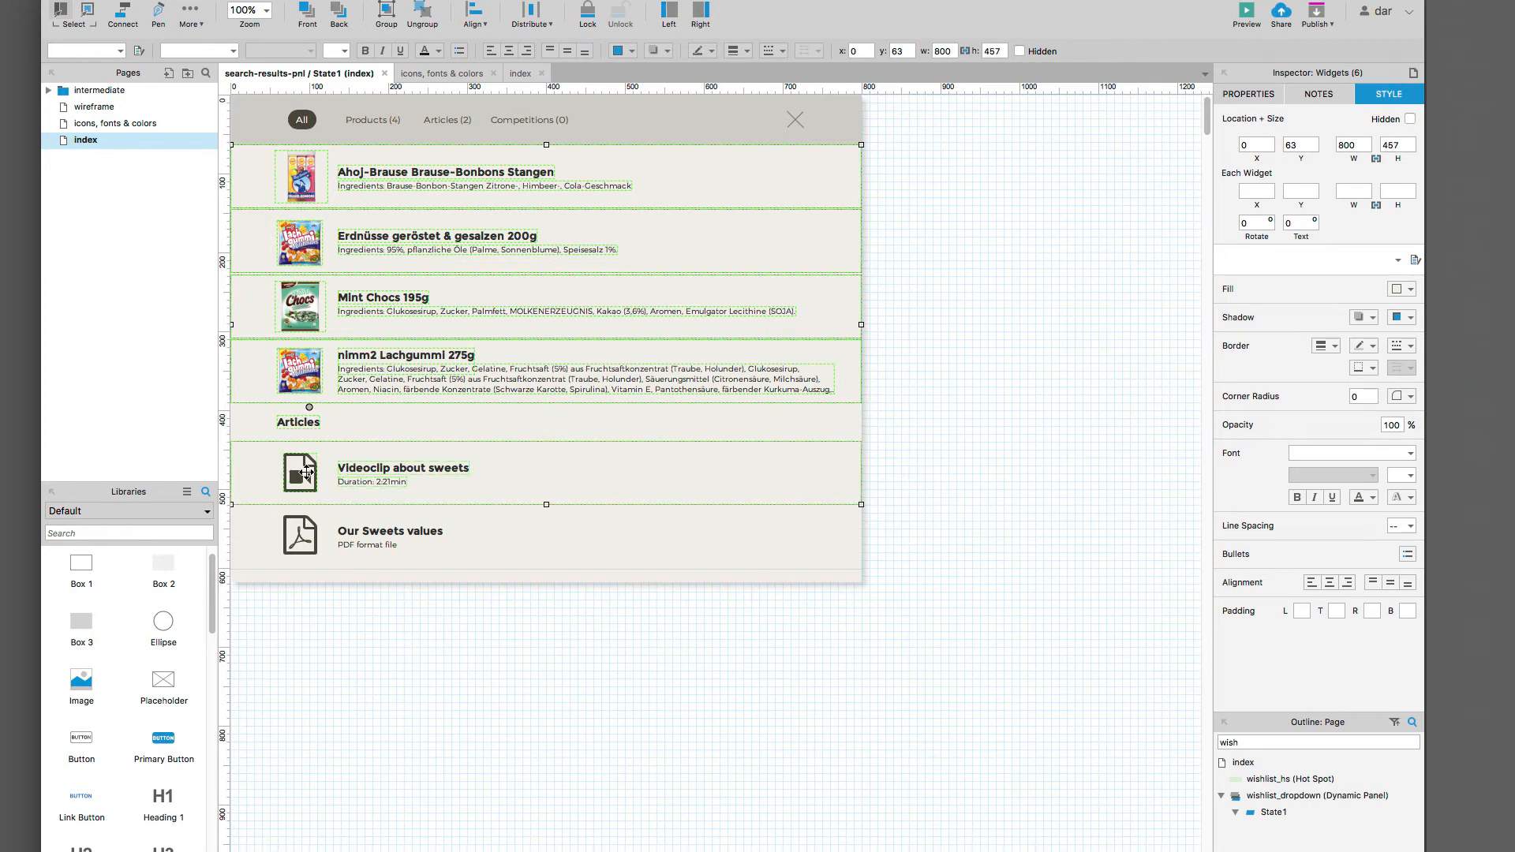
shift+click(308, 532)
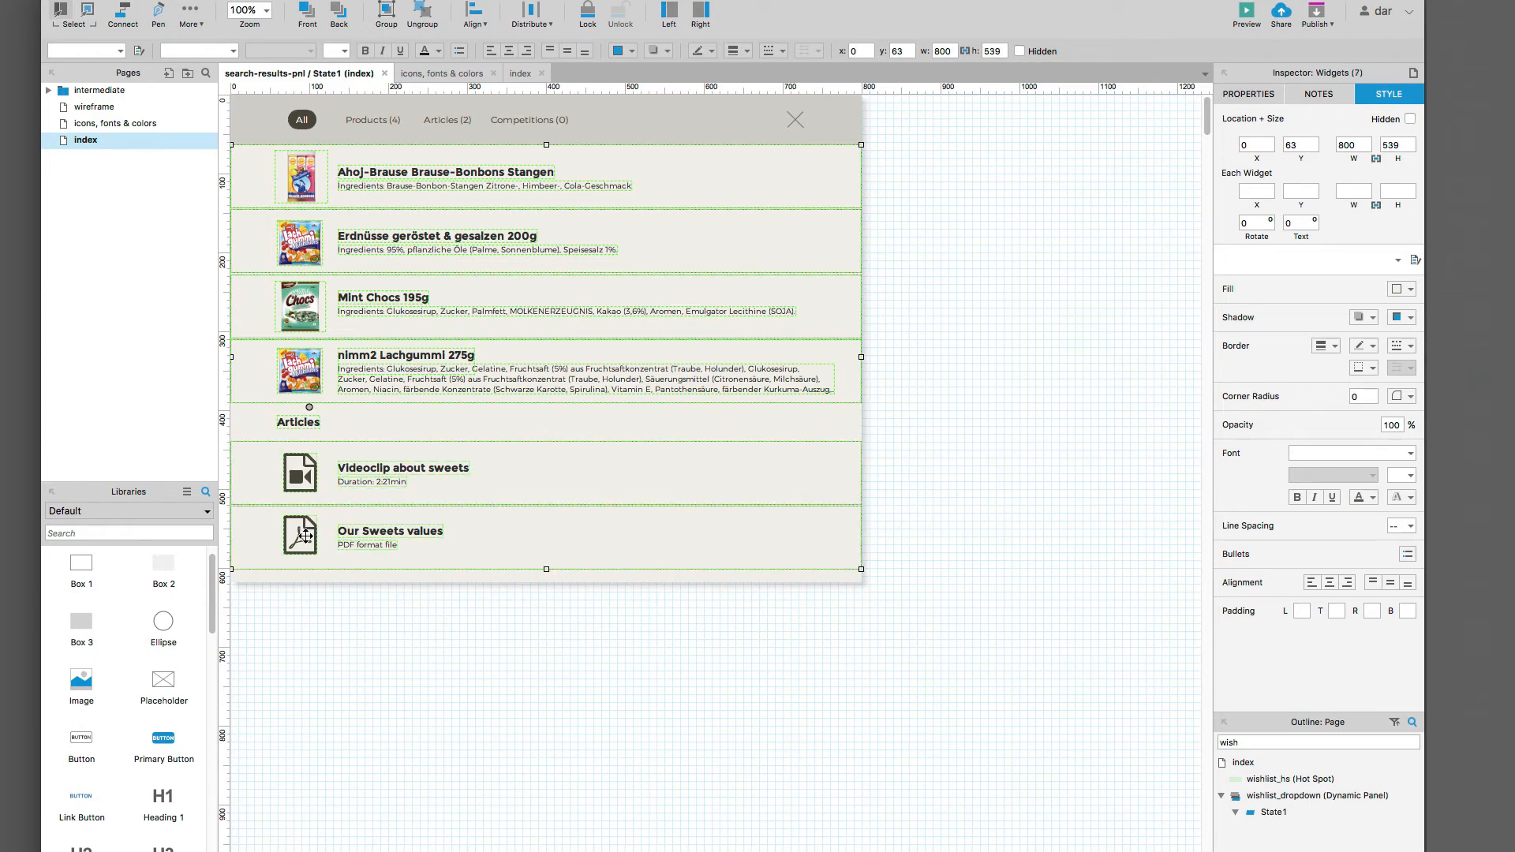
right_click(308, 526)
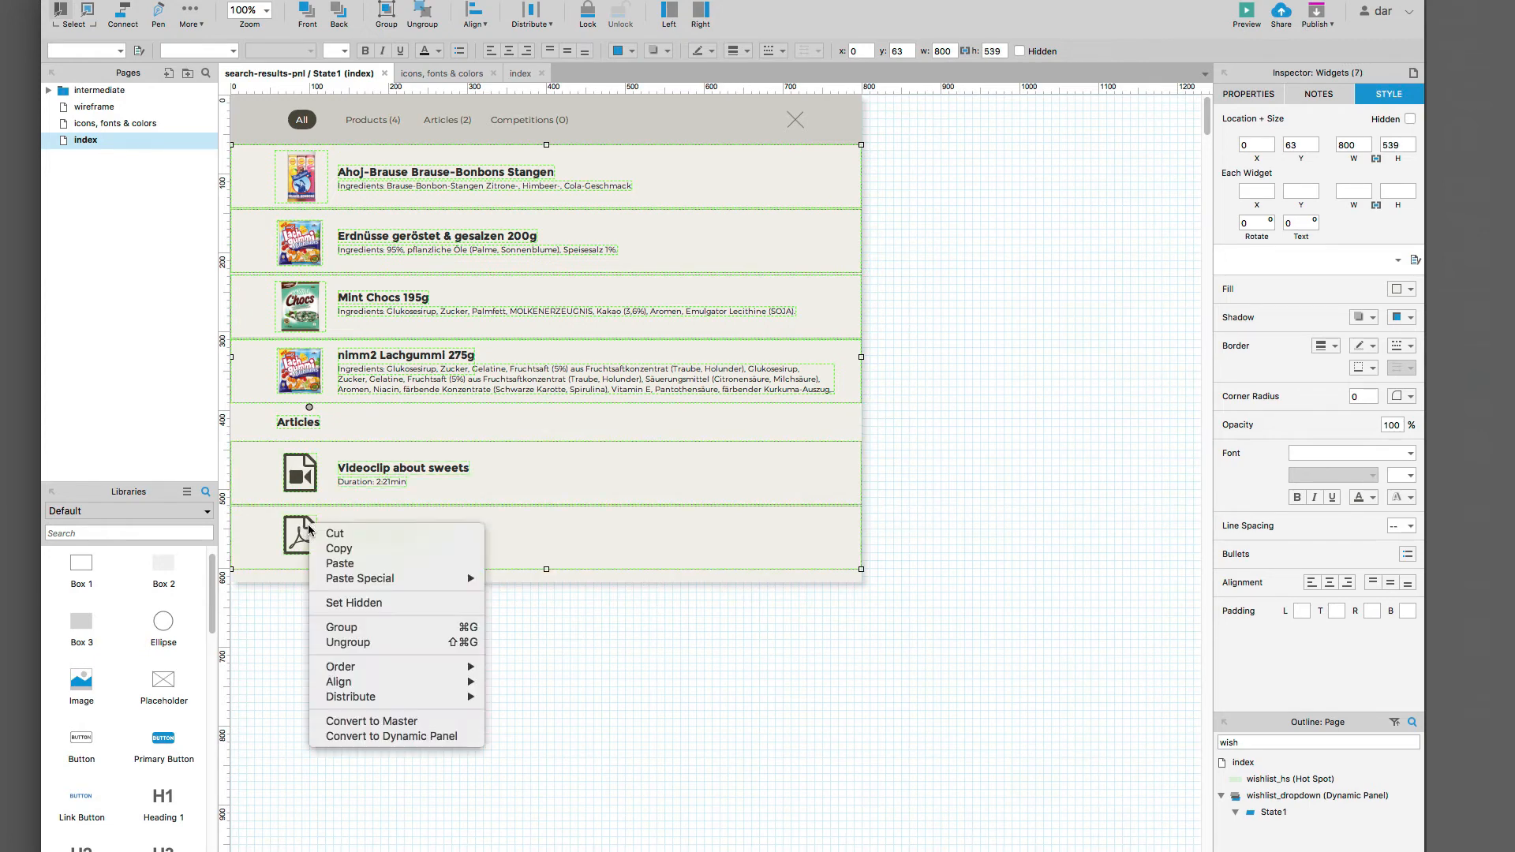
click(381, 603)
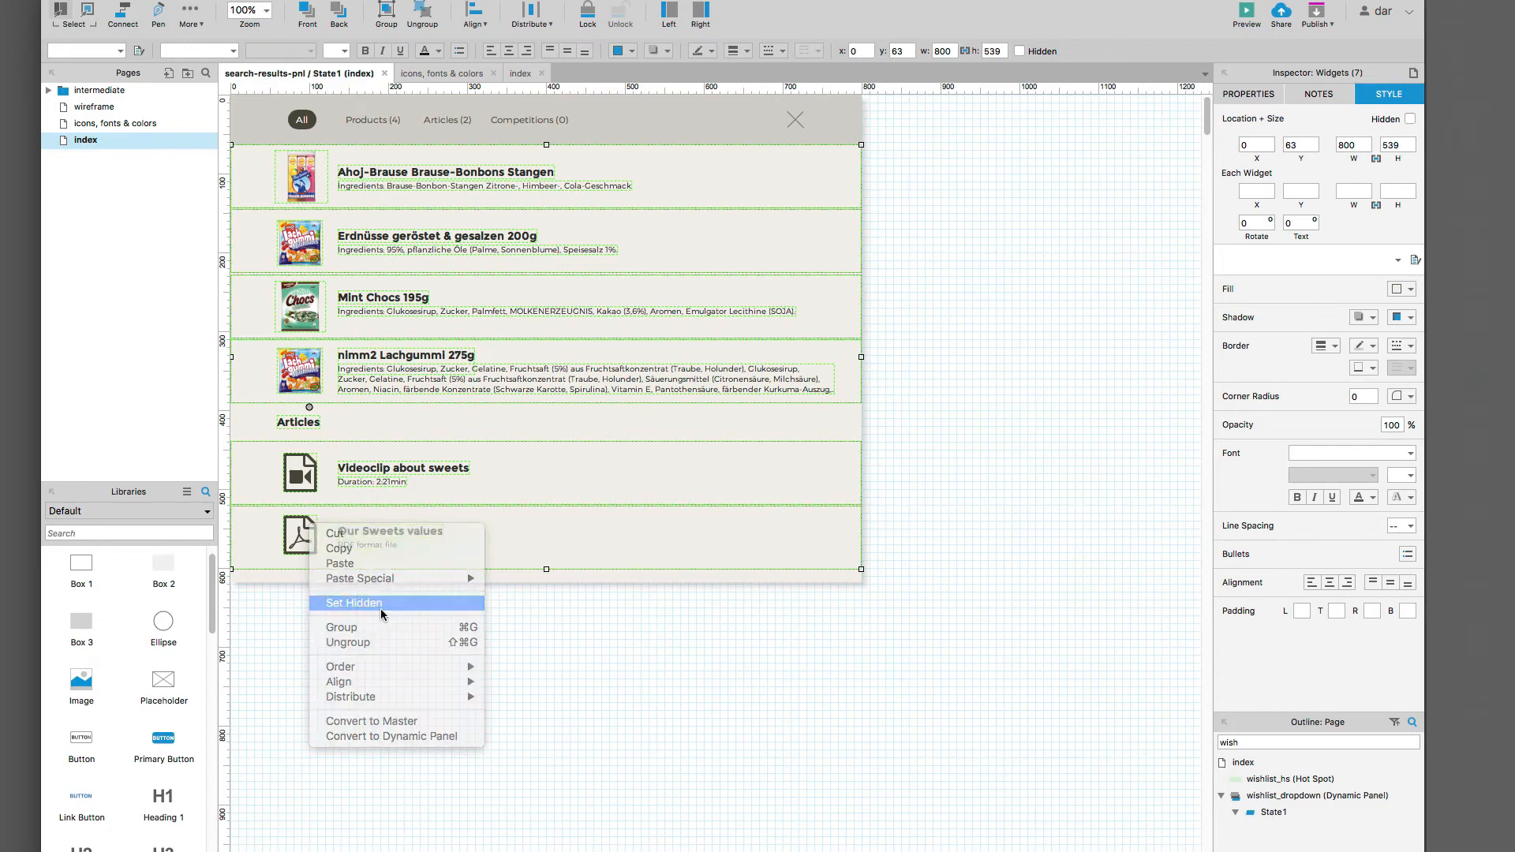
click(382, 612)
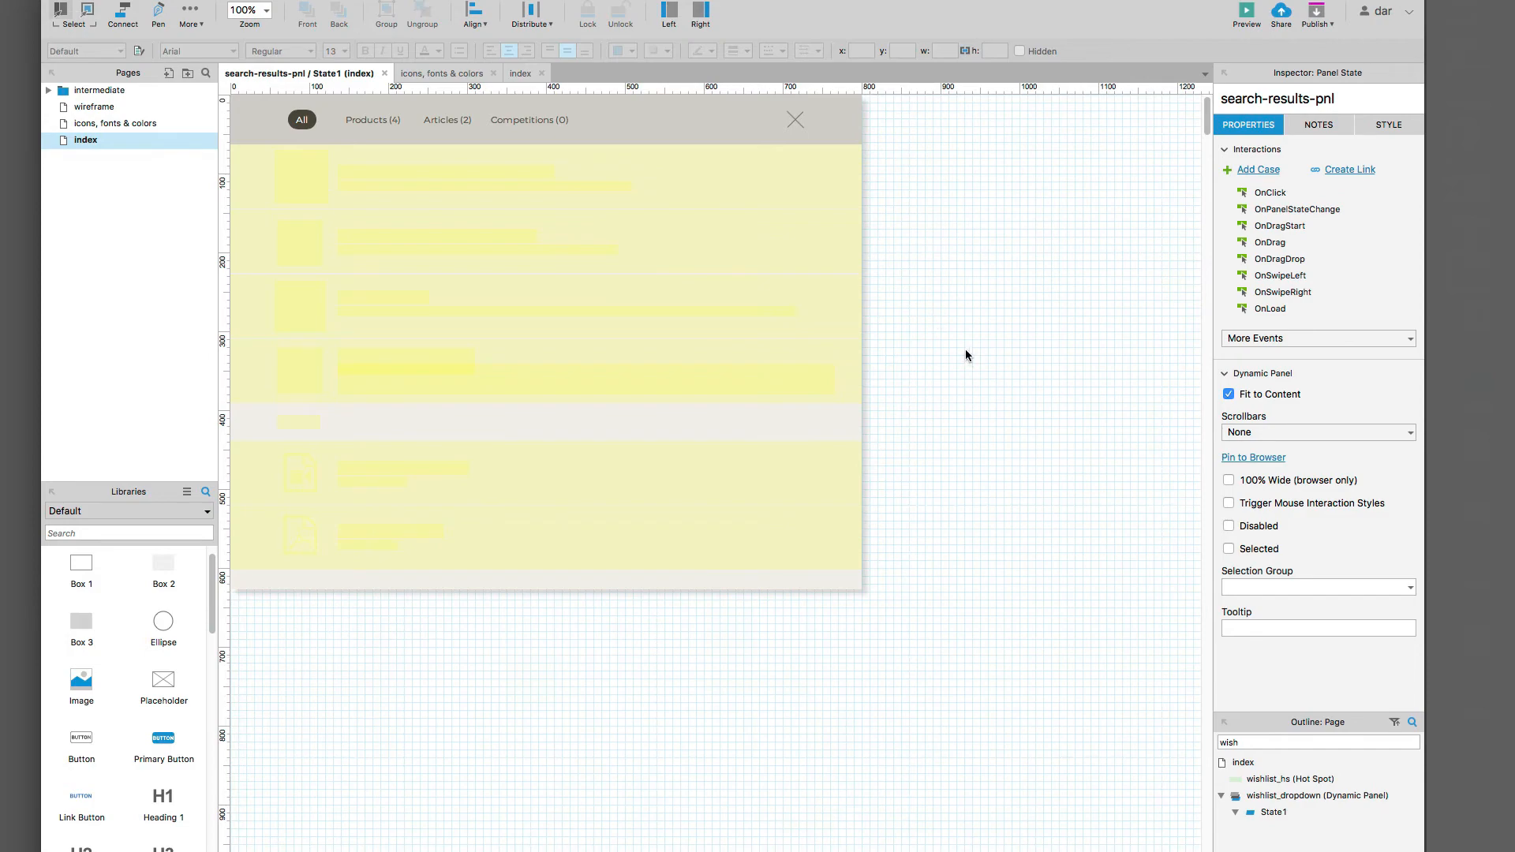
Step: Name the header's product search text field on the index page search-textfield
click(518, 73)
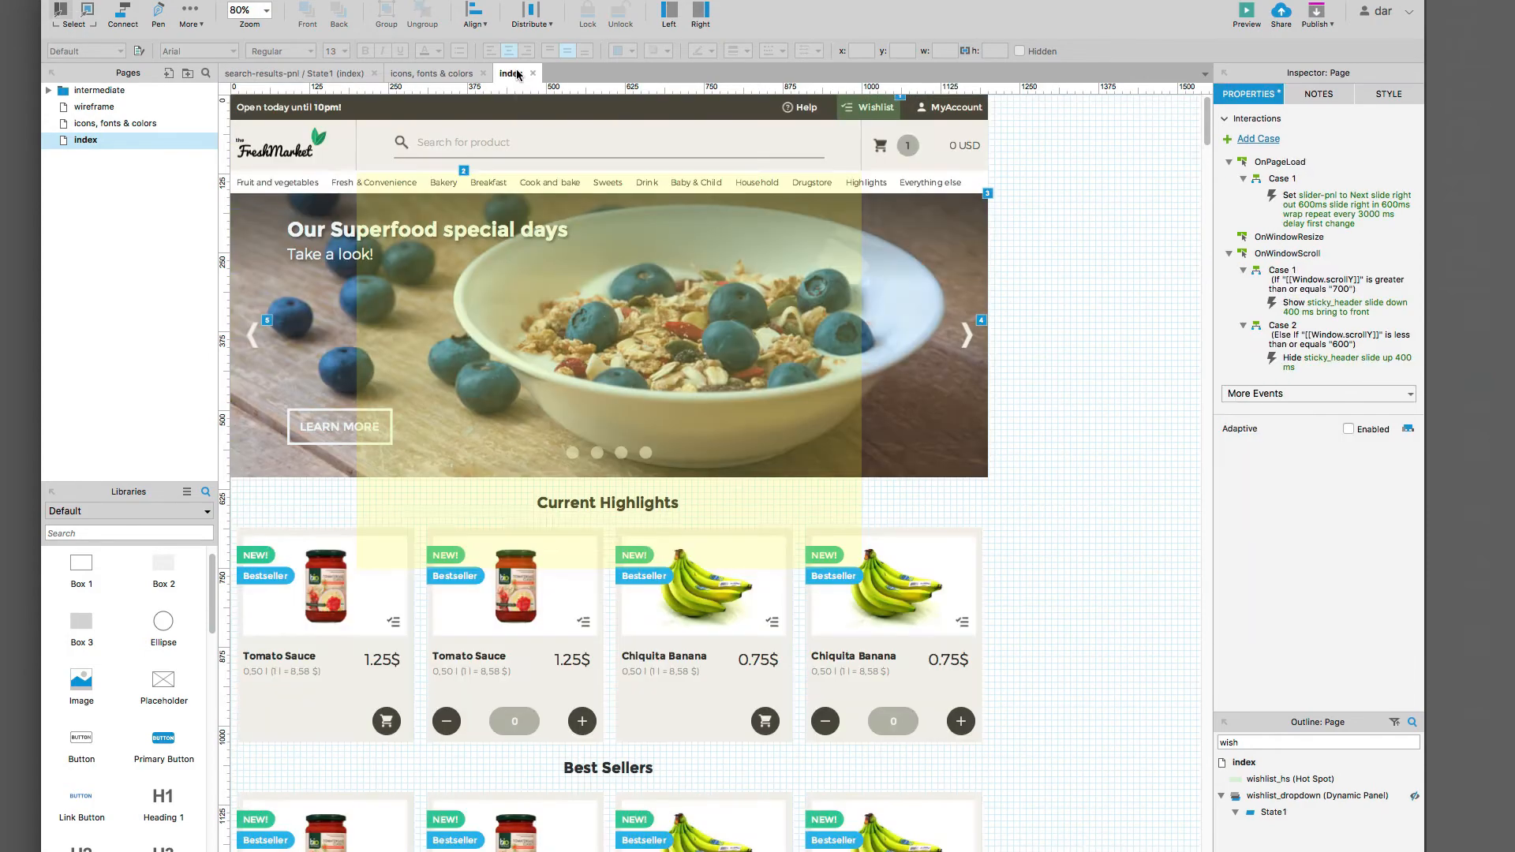
click(511, 145)
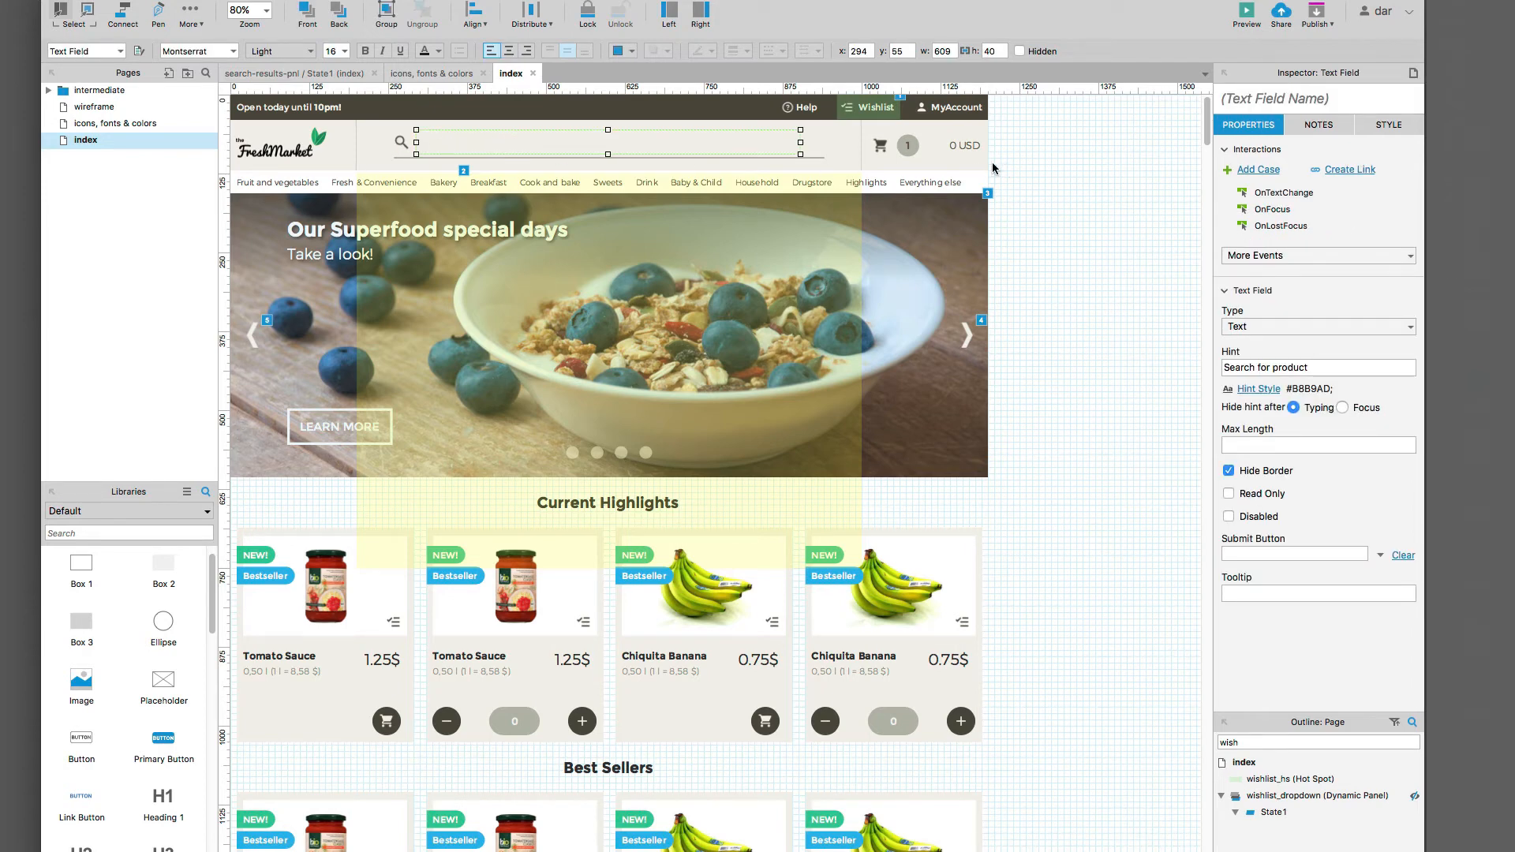
click(1252, 100)
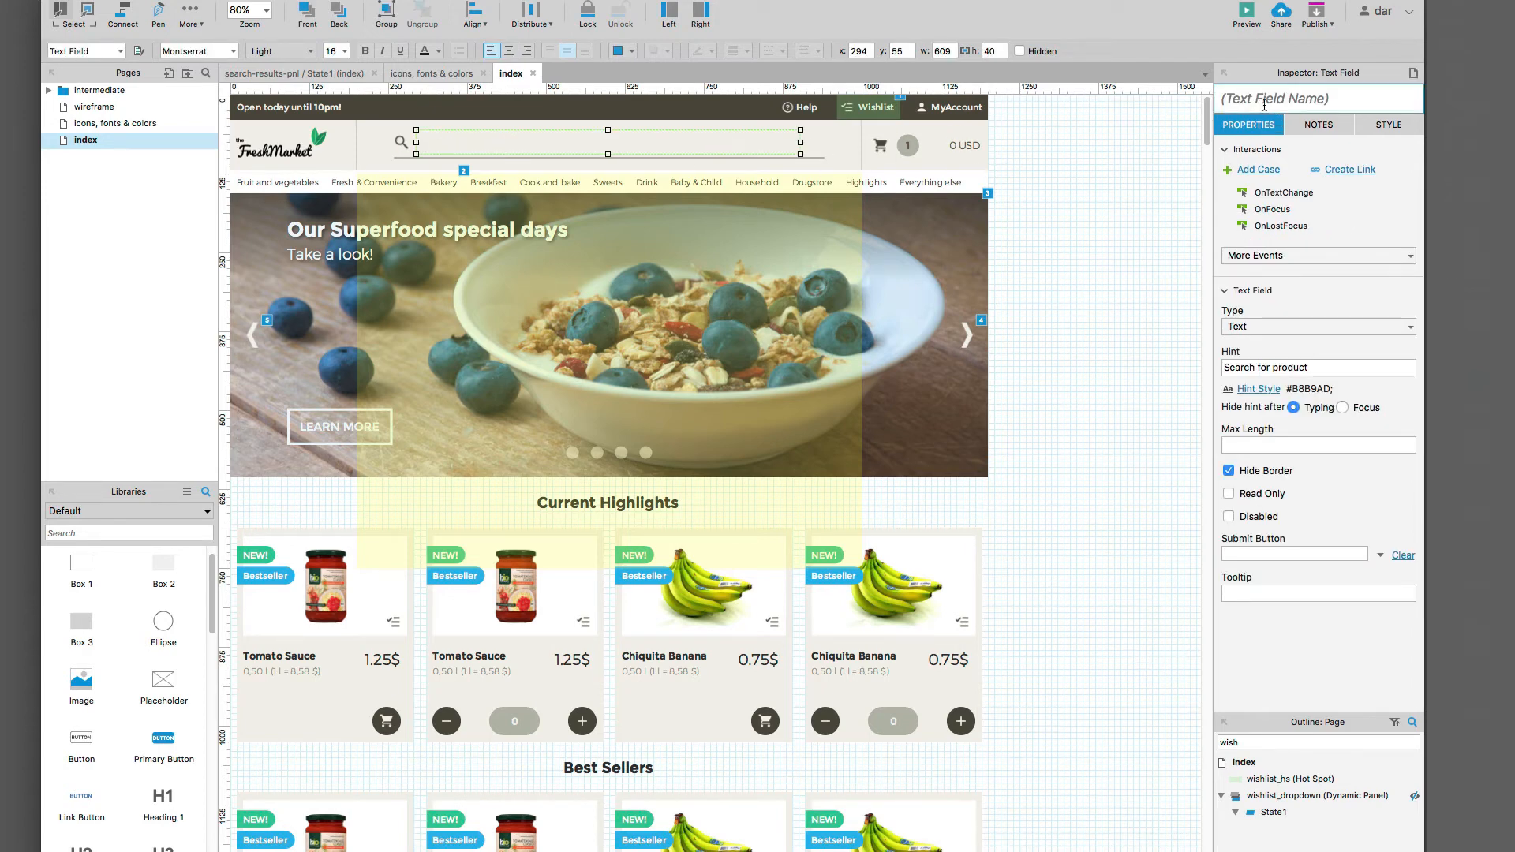
text(search-textfield)
click(1075, 165)
click(729, 146)
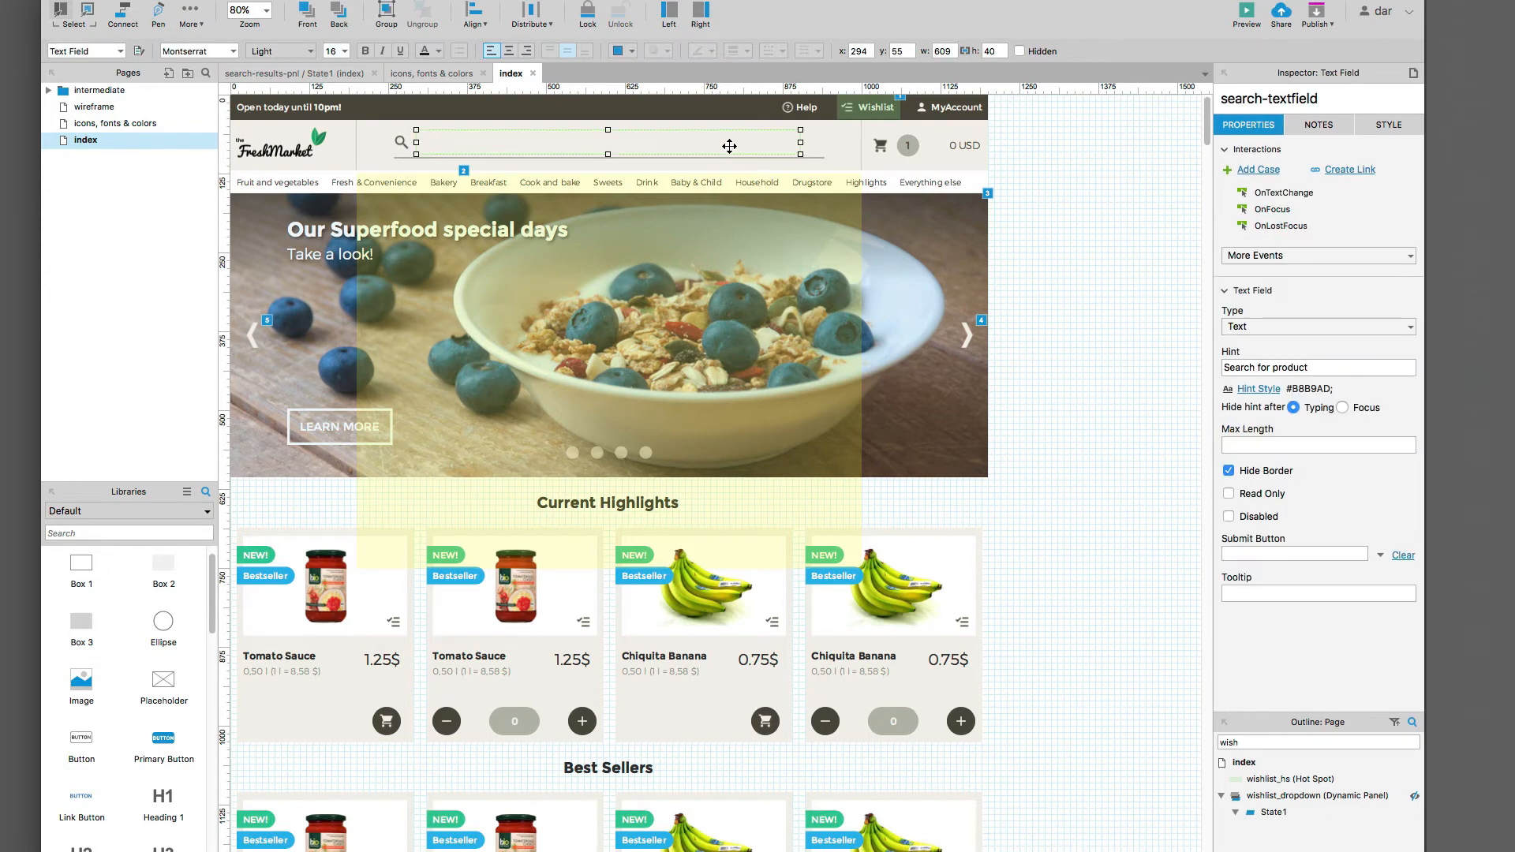
click(1262, 196)
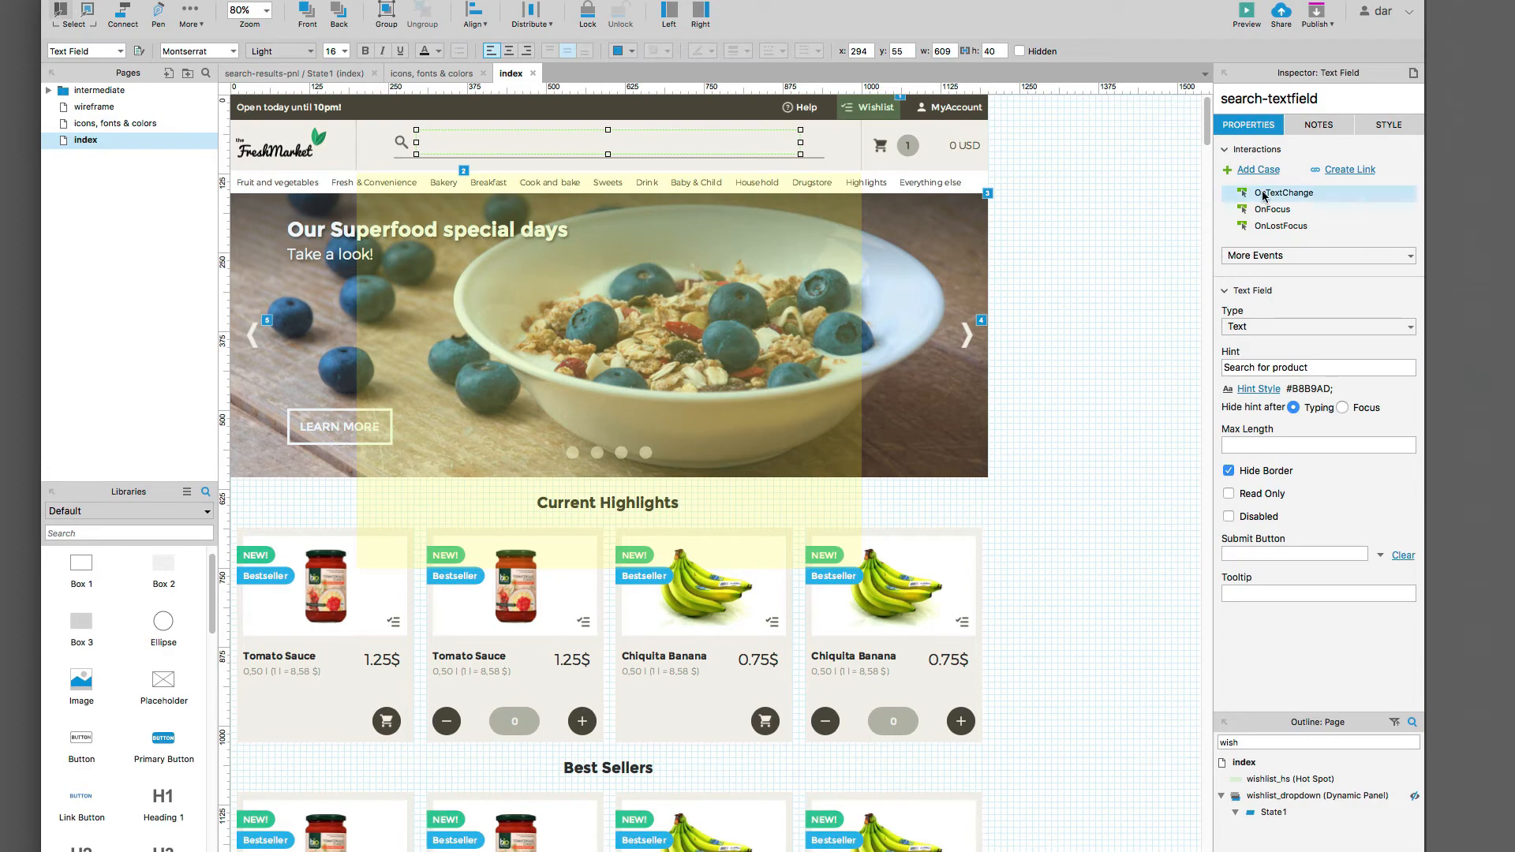
double_click(1263, 196)
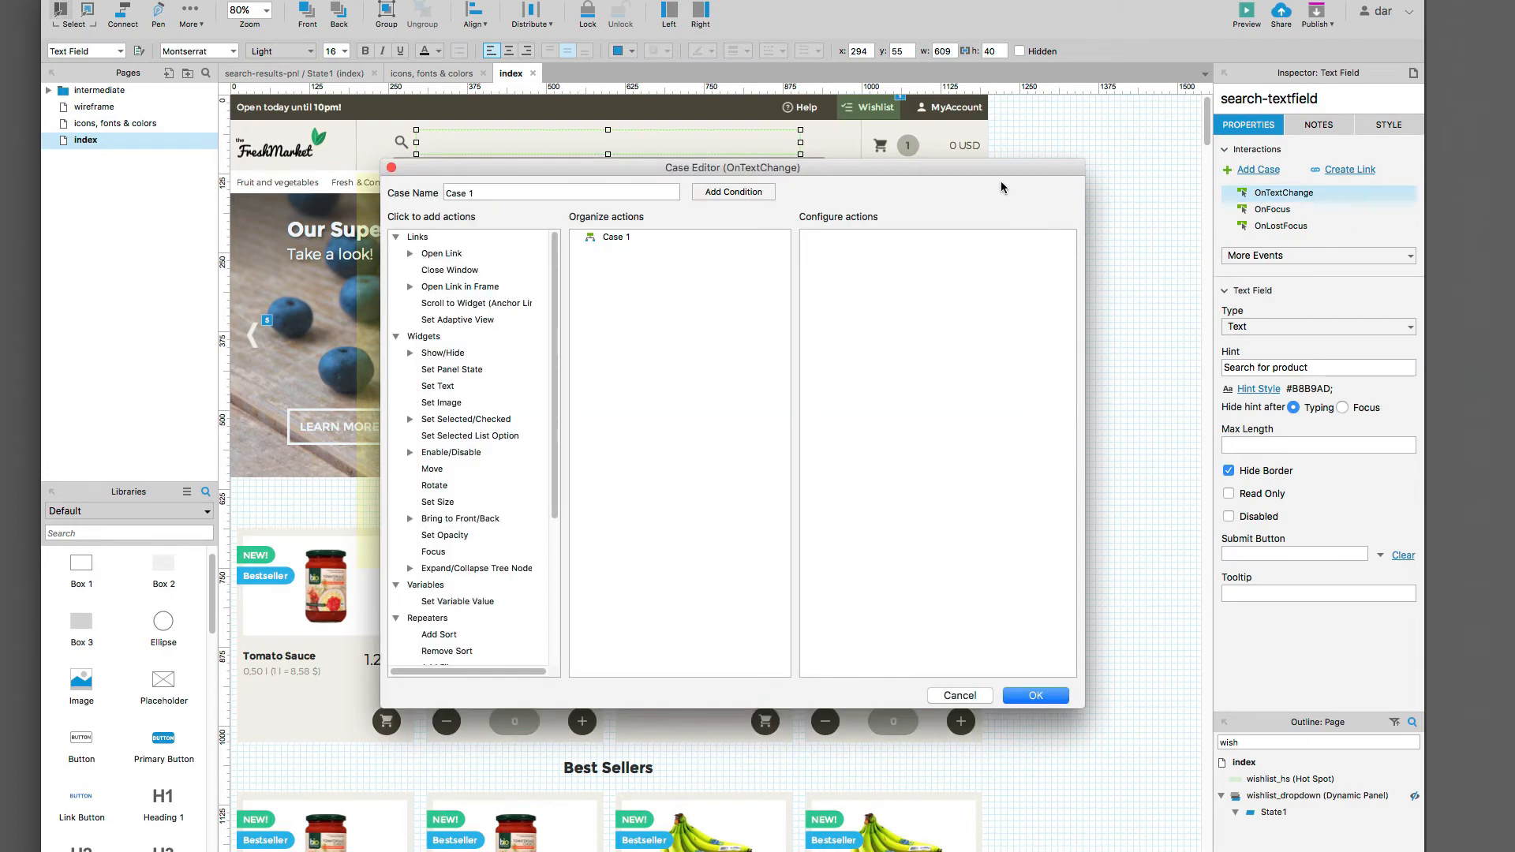
drag(998, 168, 974, 243)
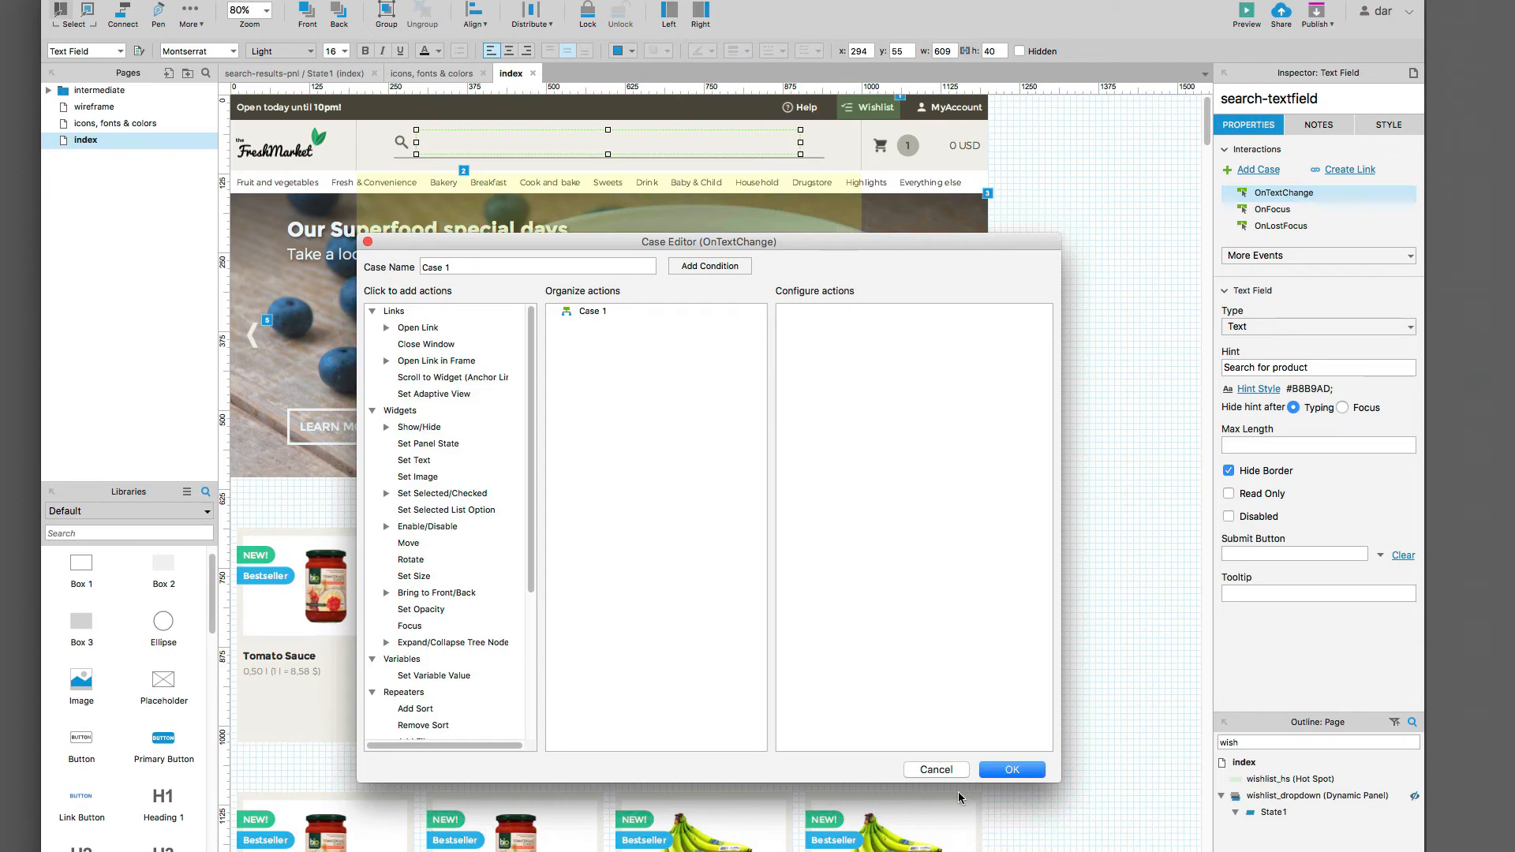
click(947, 770)
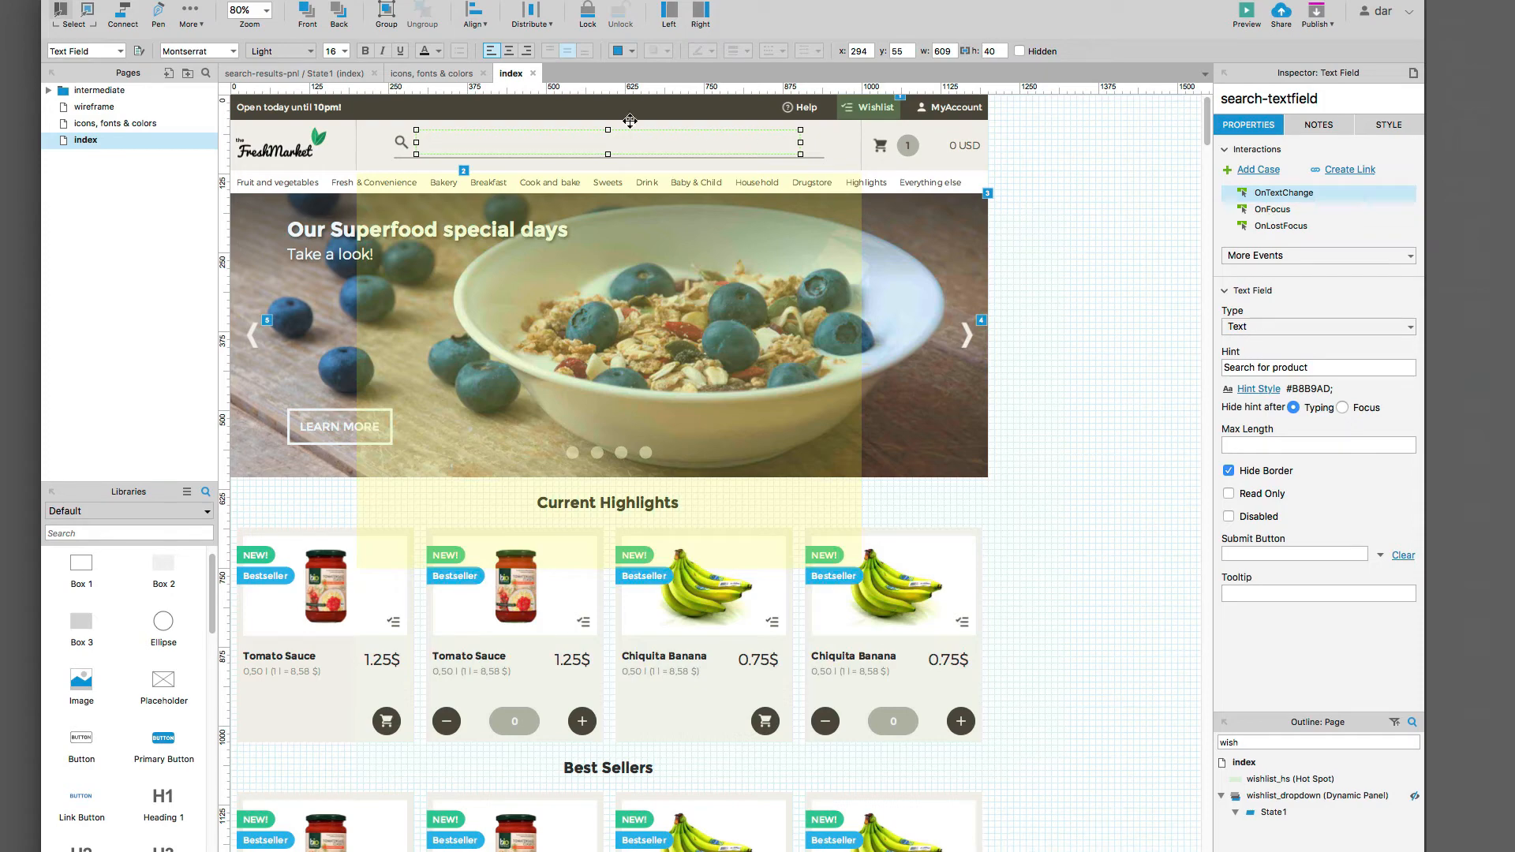
Step: Add an OnFocus case to the search text field with one Show/Hide action that has no target widget
double_click(1282, 211)
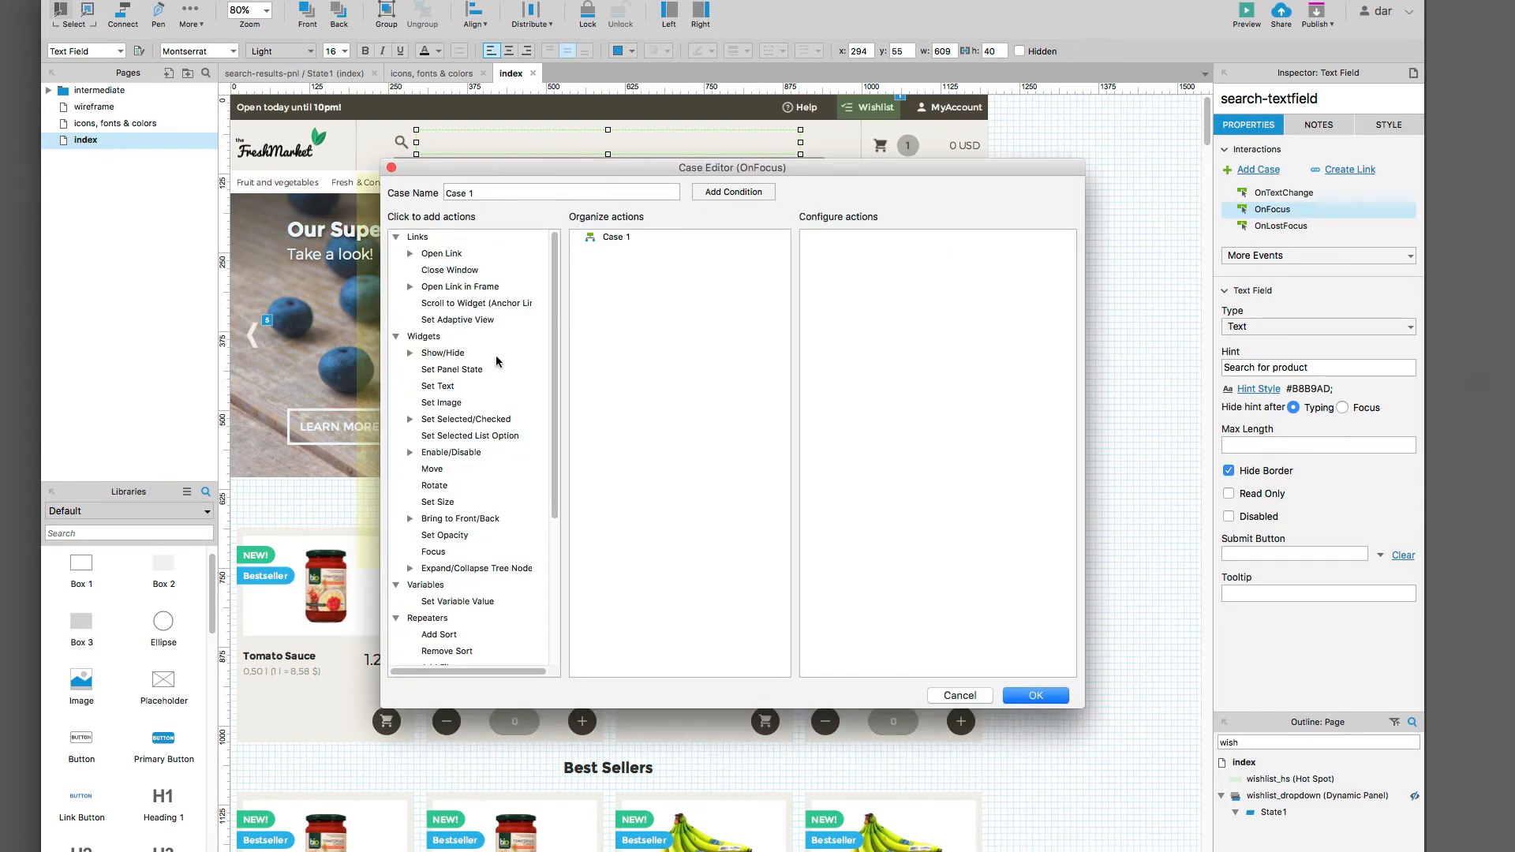
click(456, 357)
click(456, 357)
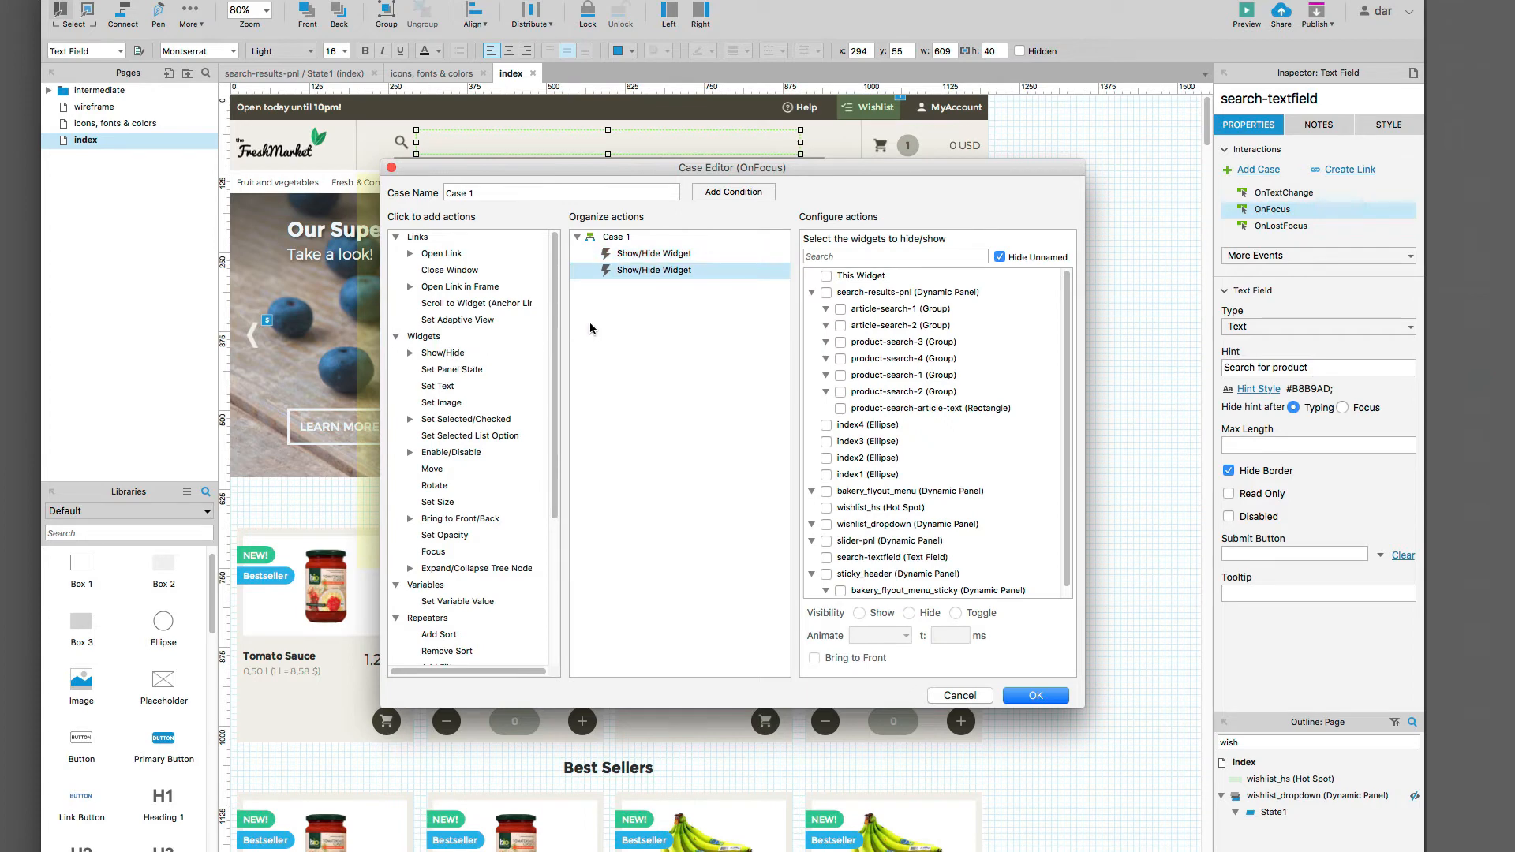
key(Delete)
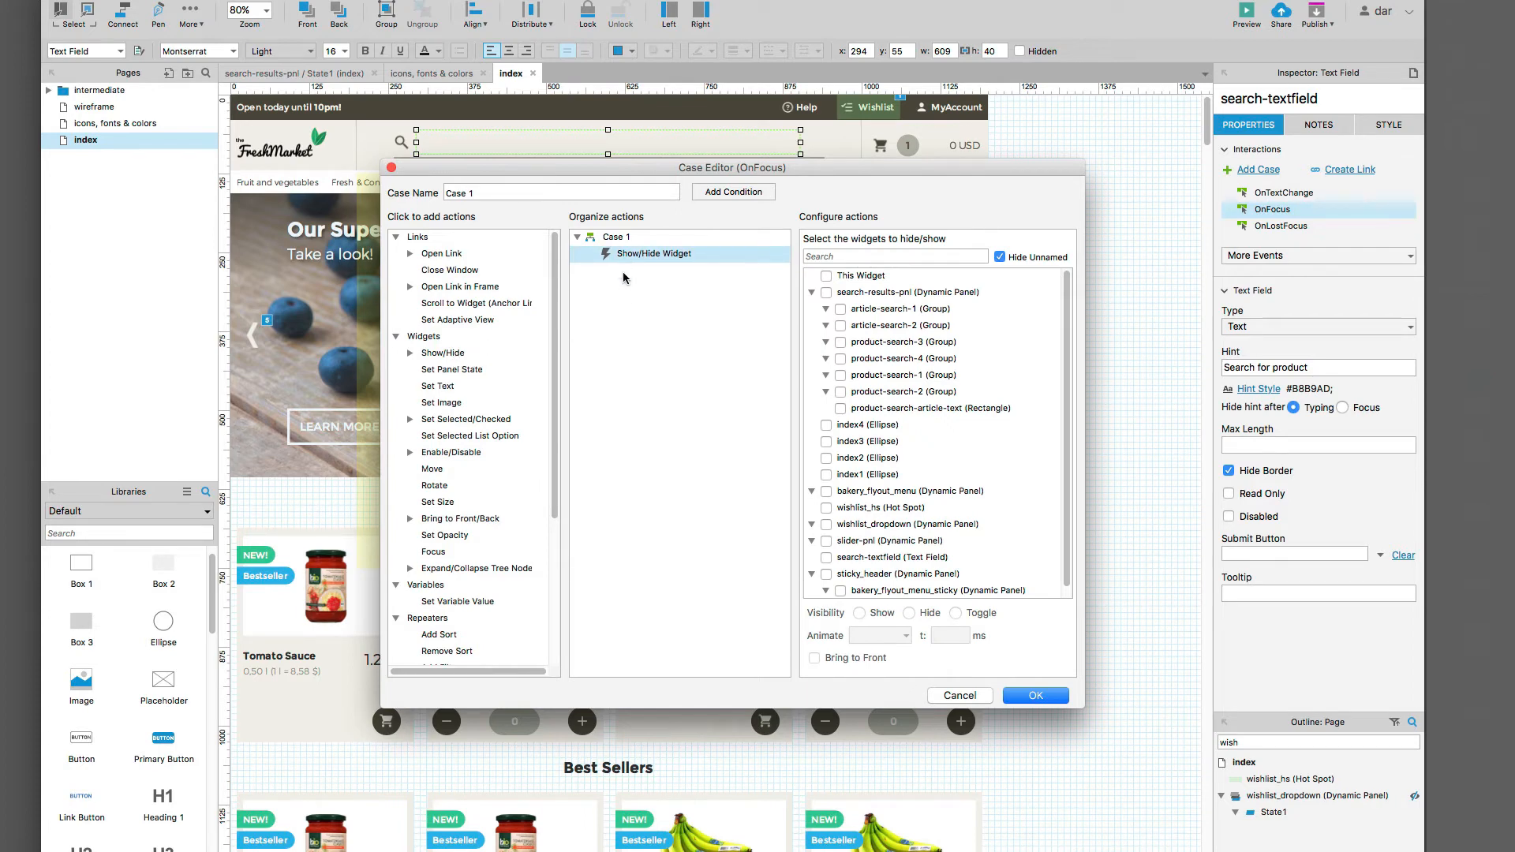
click(838, 257)
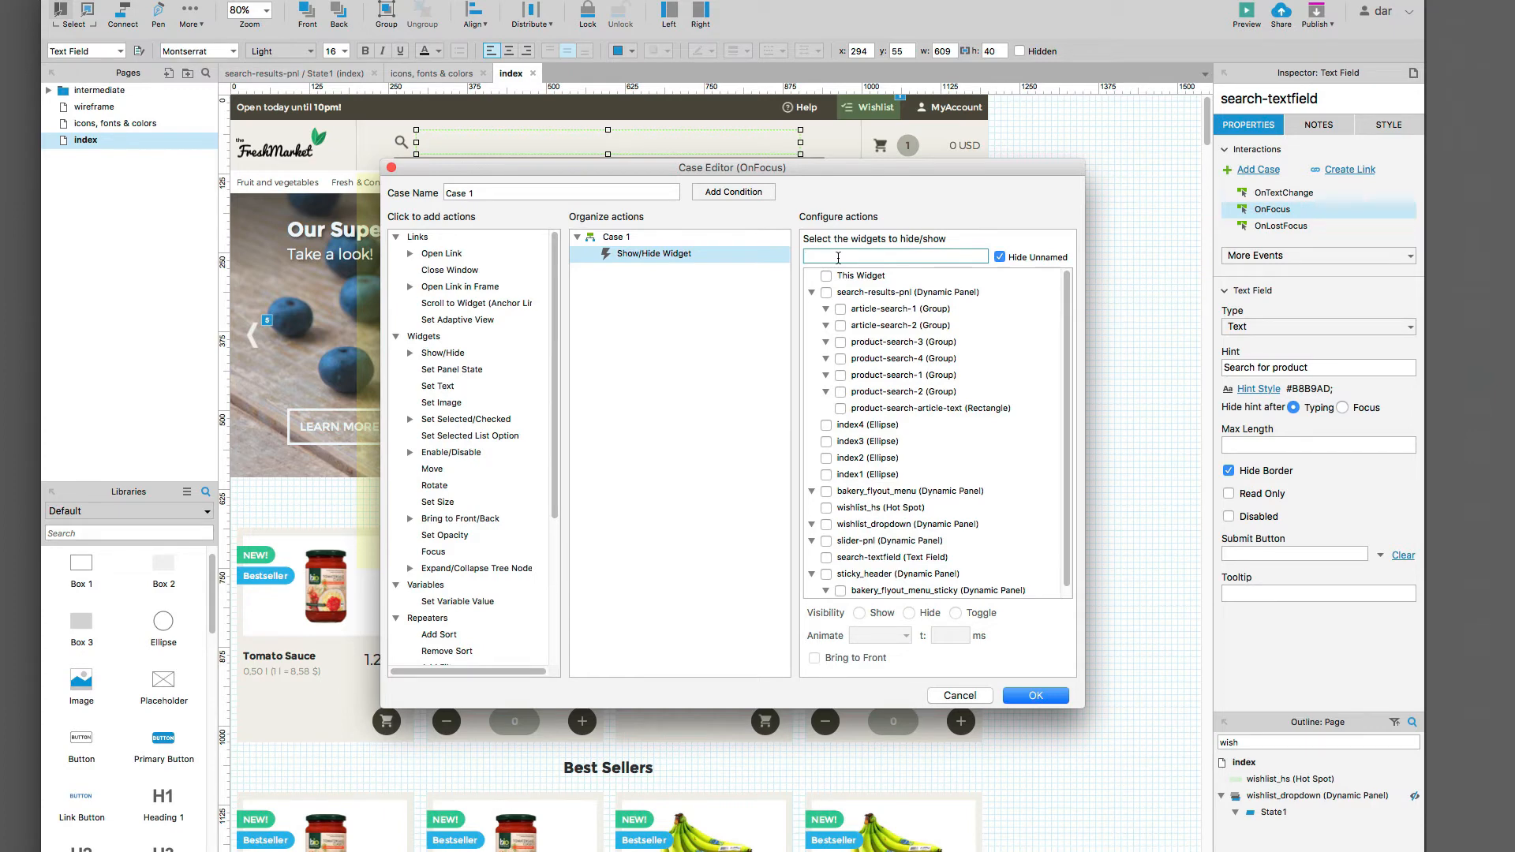
text(products)
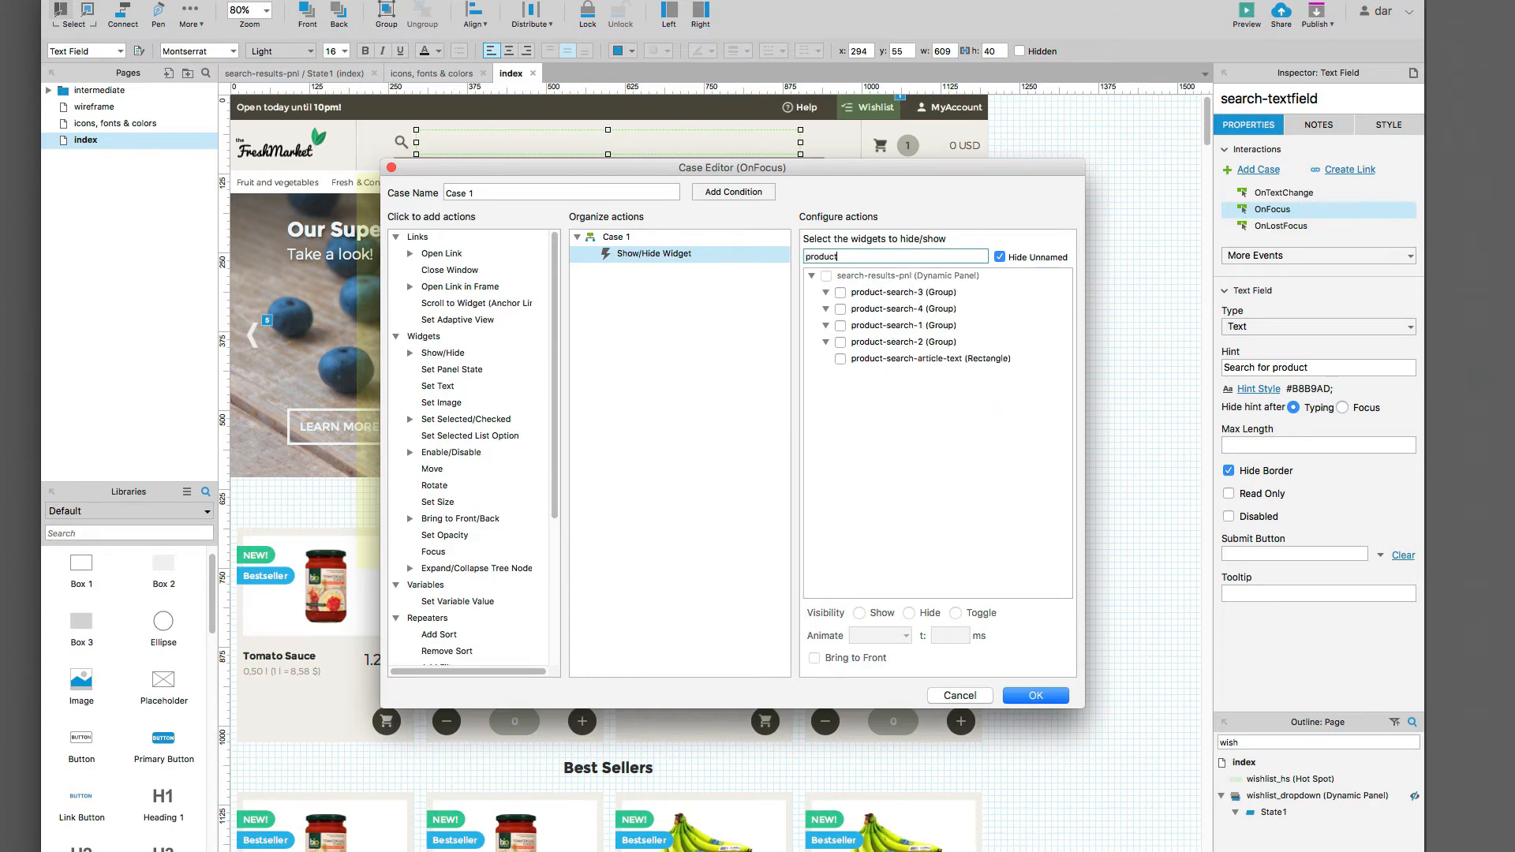
key(BackSpace)
key(BackSpace)
key(BackSpace)
key(BackSpace)
click(1014, 695)
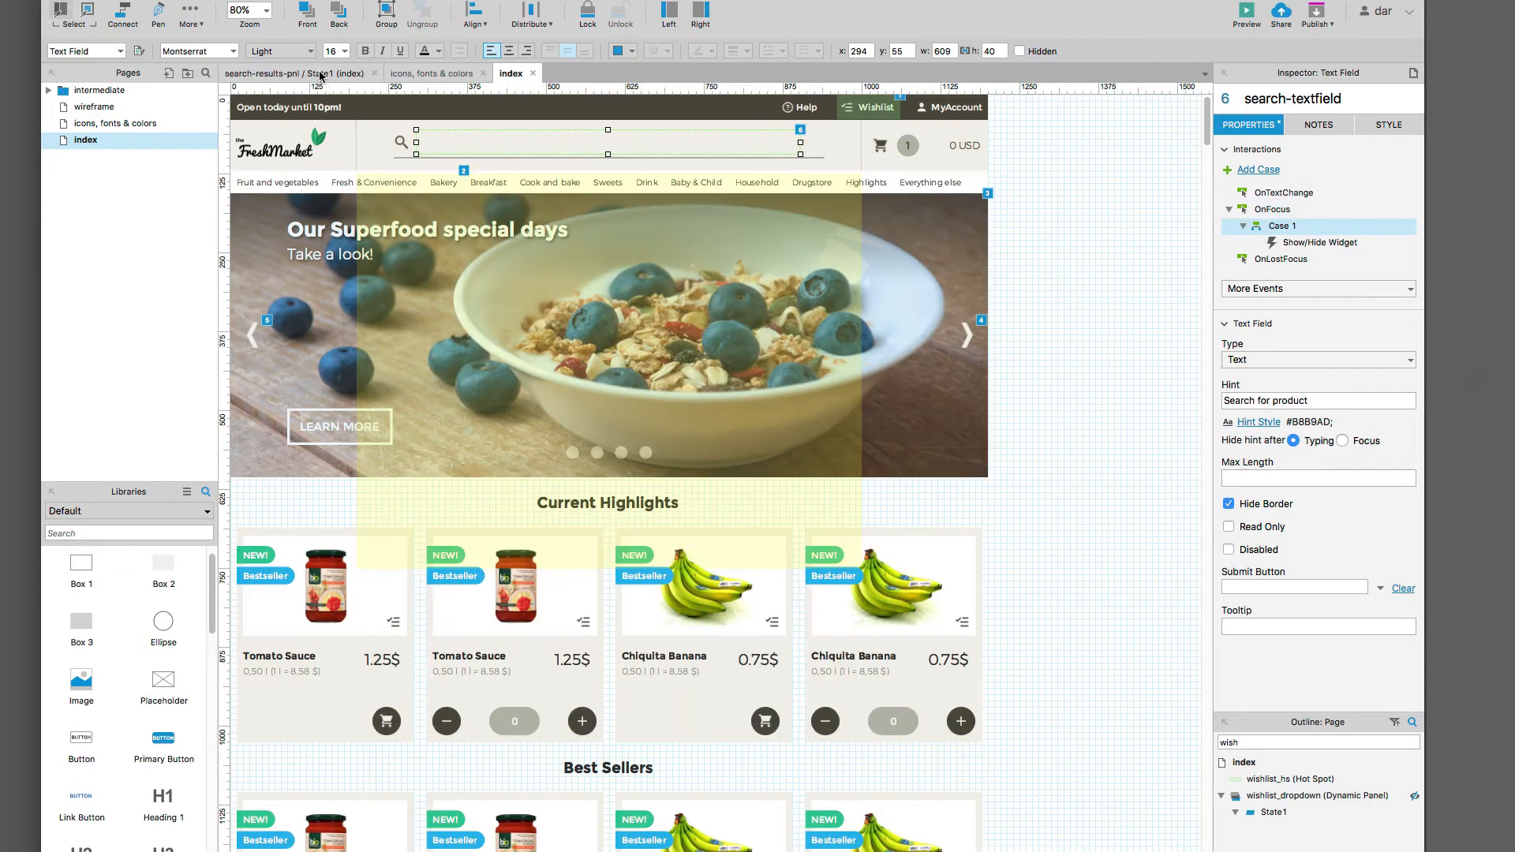
Step: Copy the name of the hidden search results dynamic panel on the index page
click(747, 358)
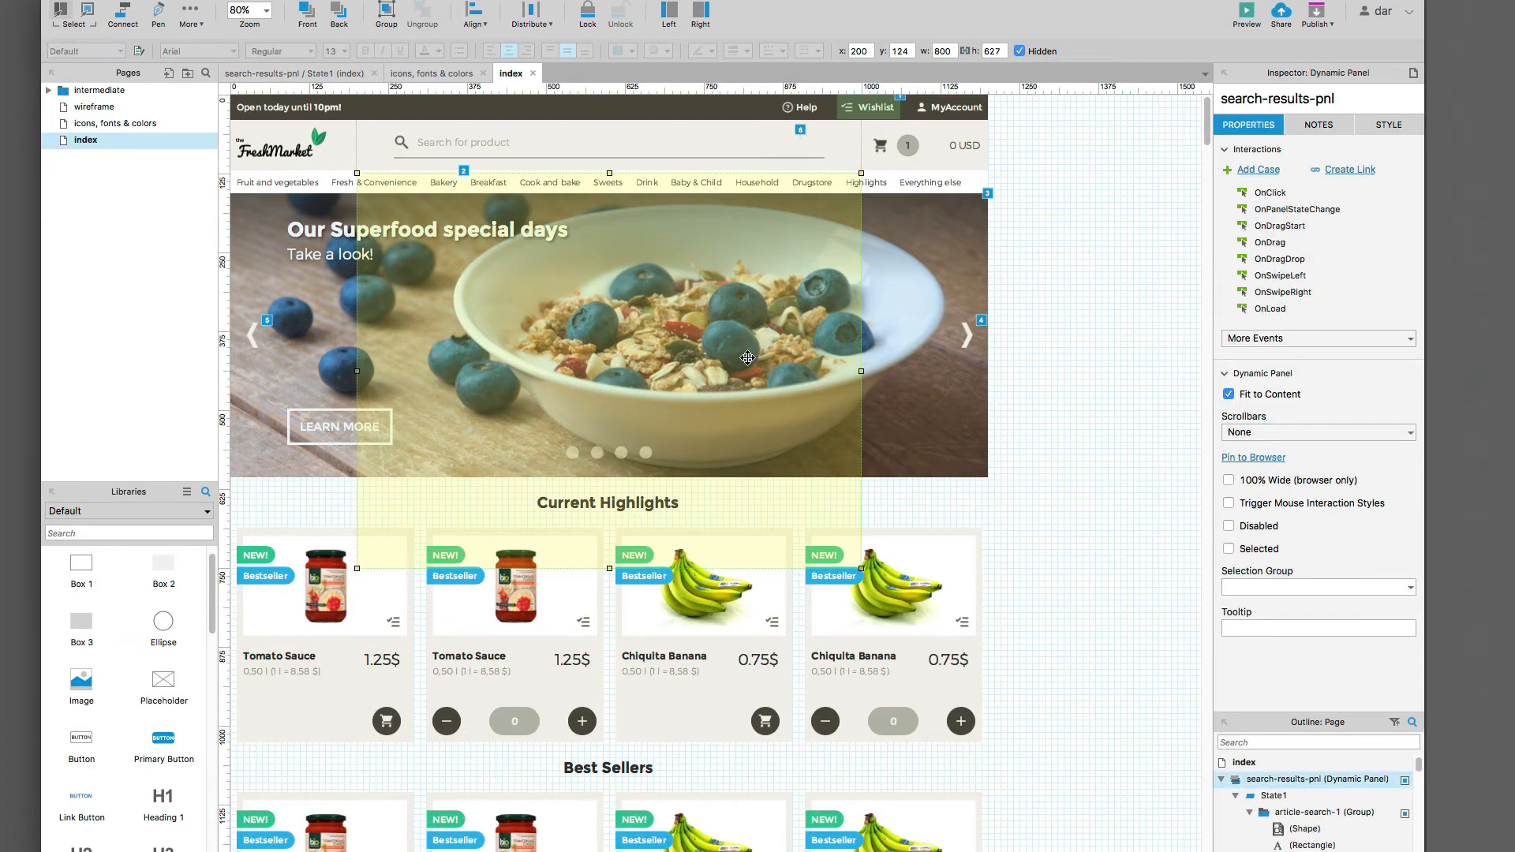
drag(1335, 99, 1221, 82)
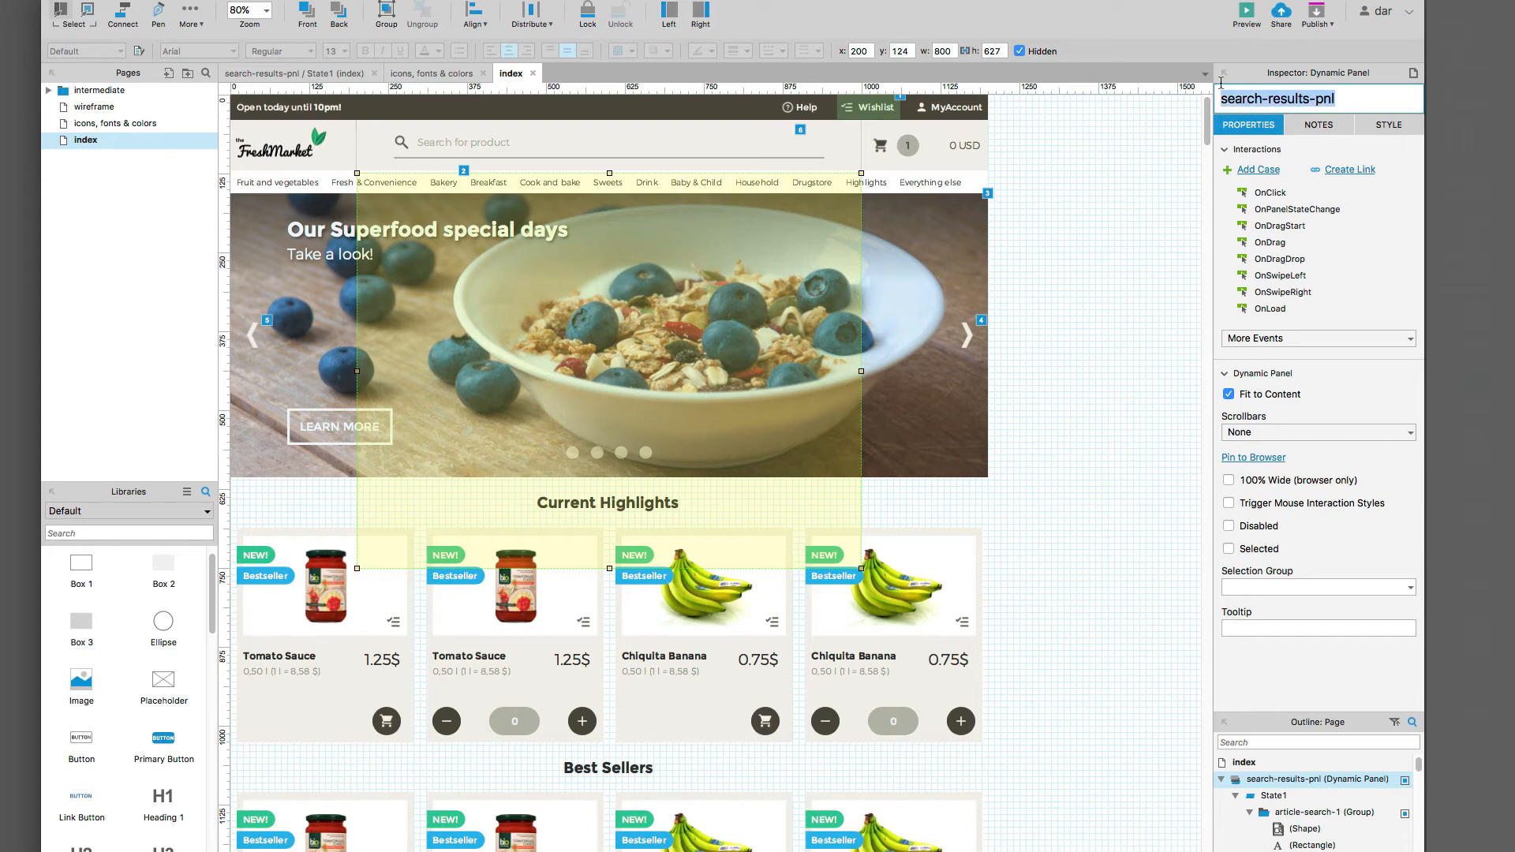
click(1130, 229)
Step: Configure the search text field's OnFocus action to show search-results-pnl with a 600 ms fade and bring it to front
click(437, 143)
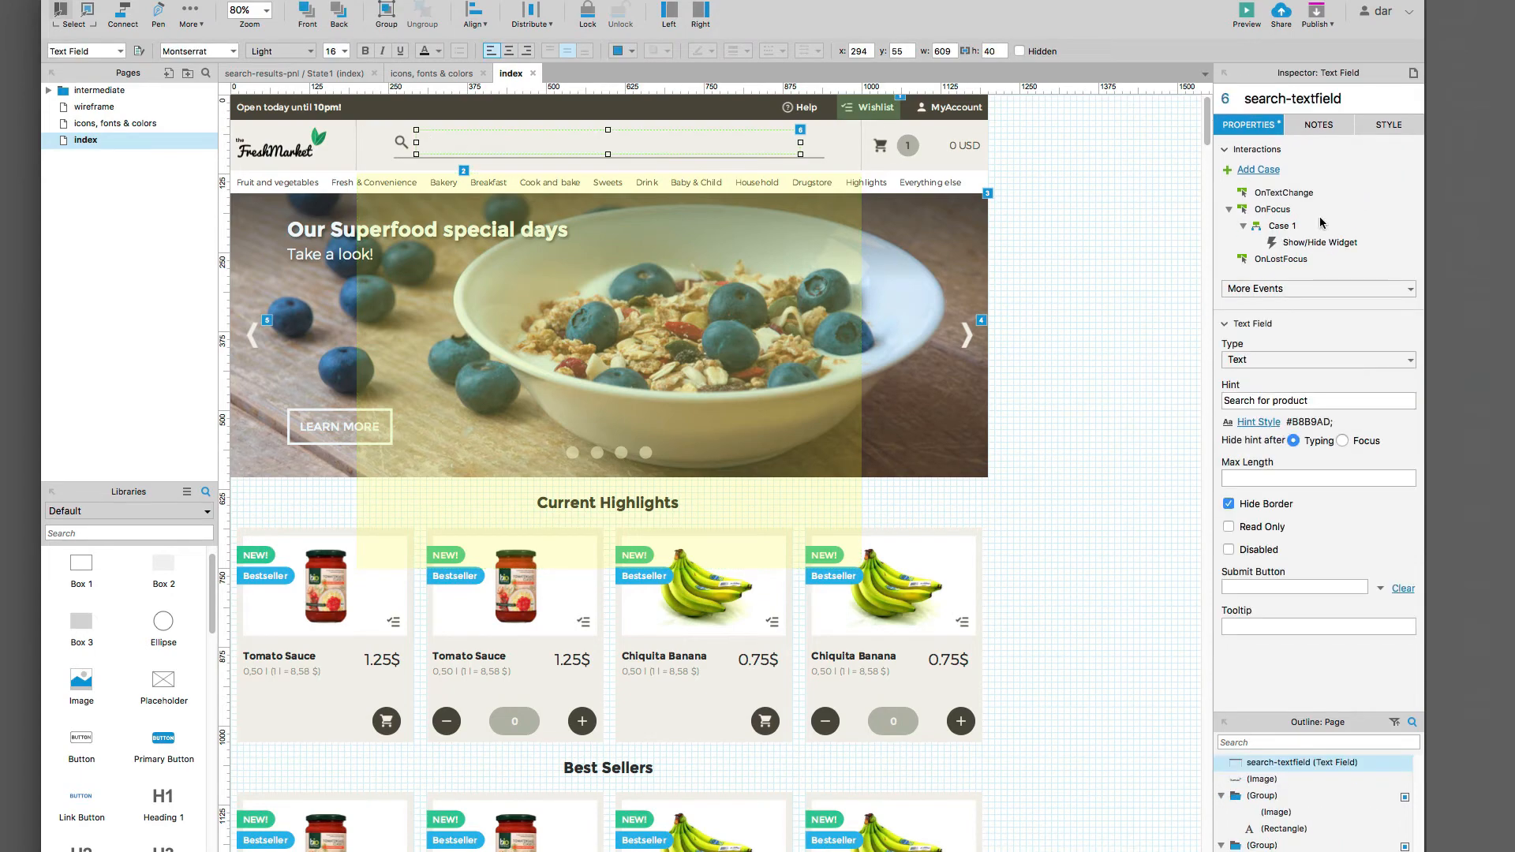
double_click(1312, 243)
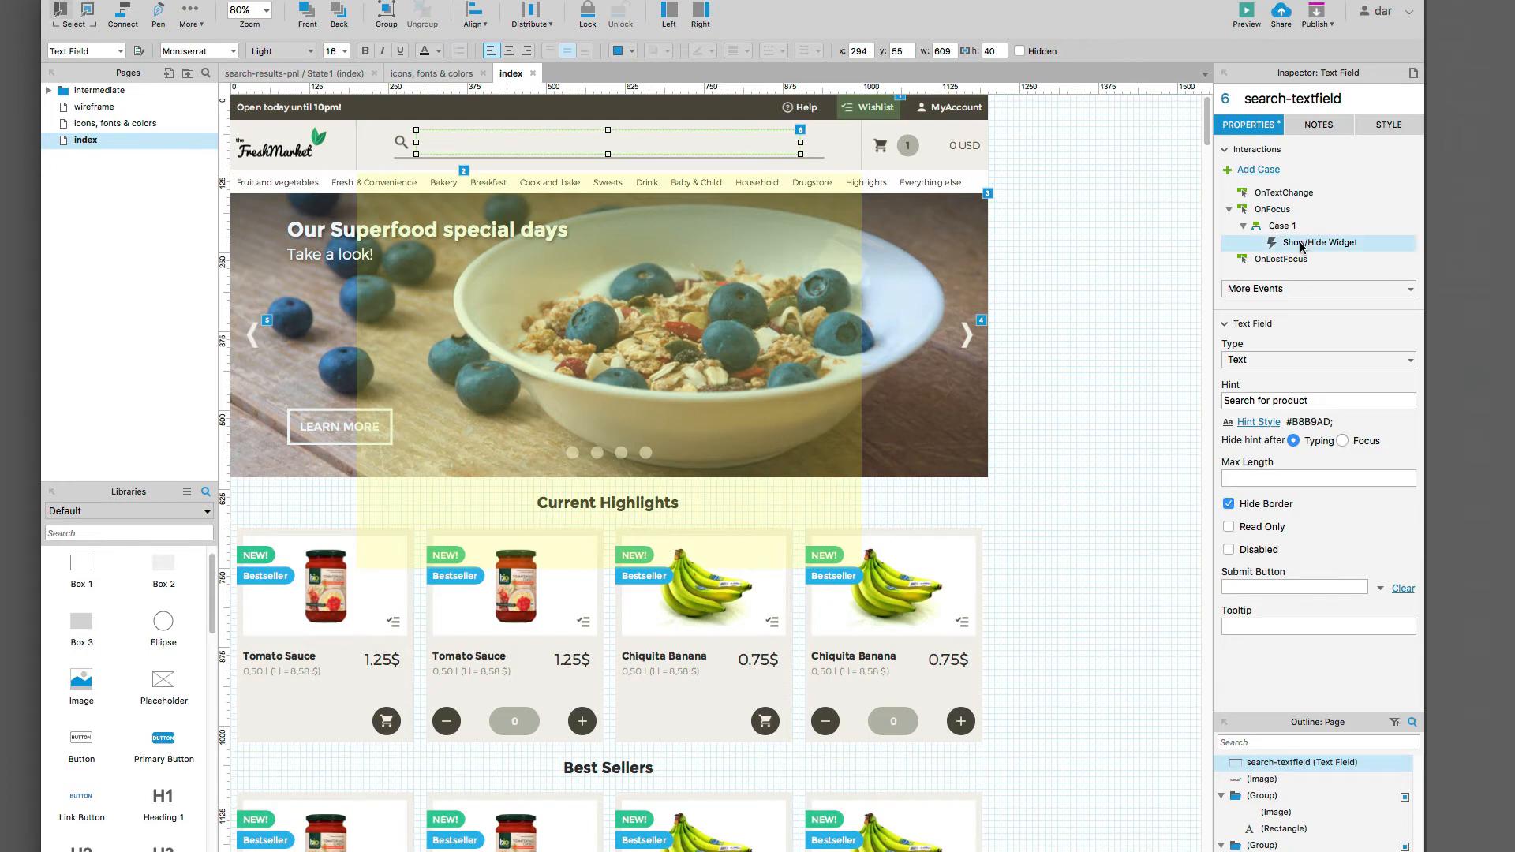
click(838, 260)
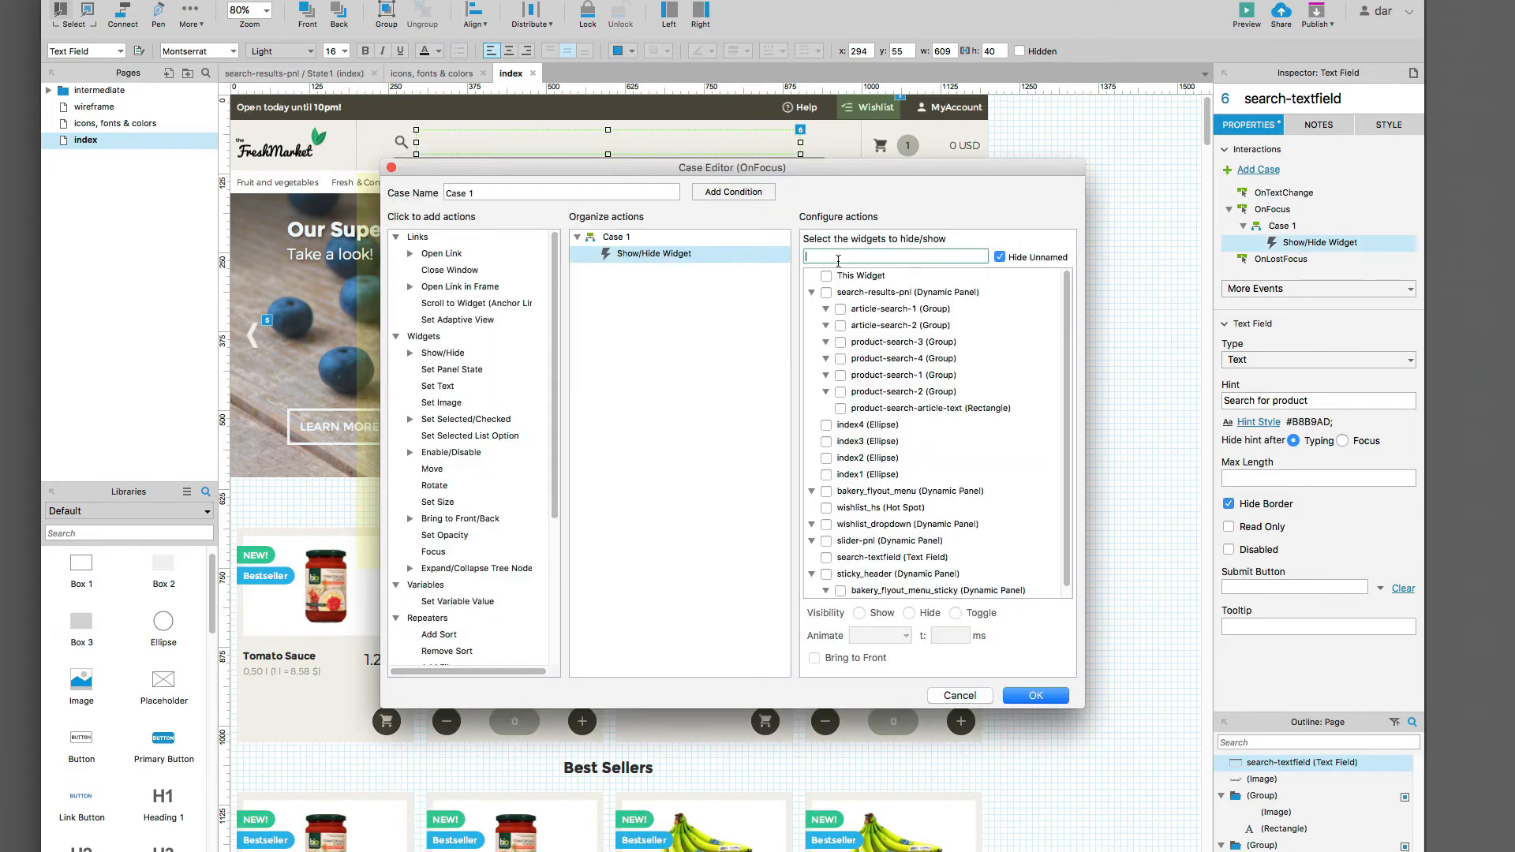
text(search-results-pnl)
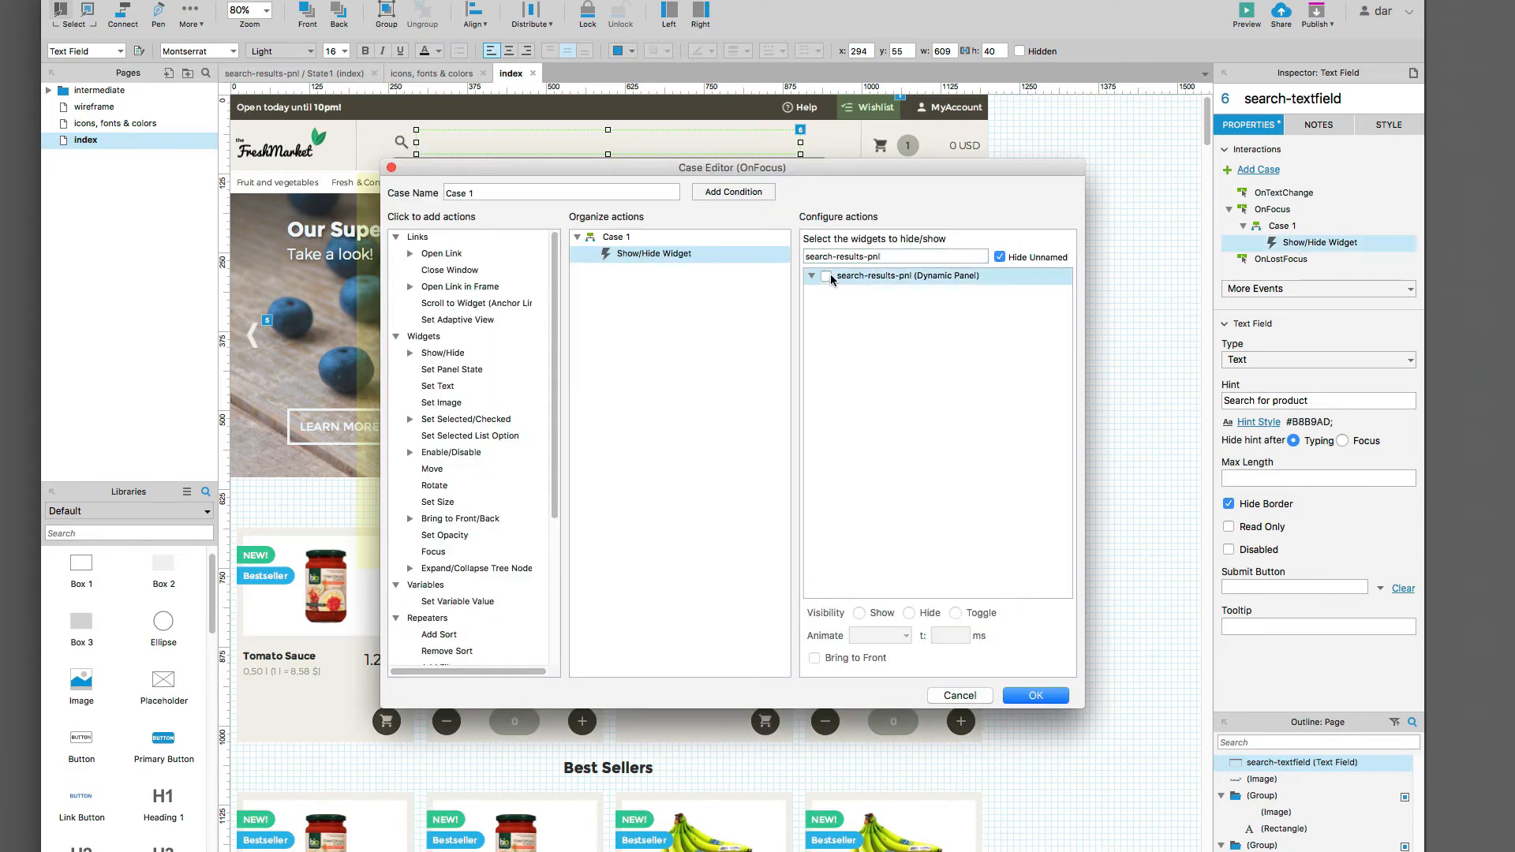
click(826, 276)
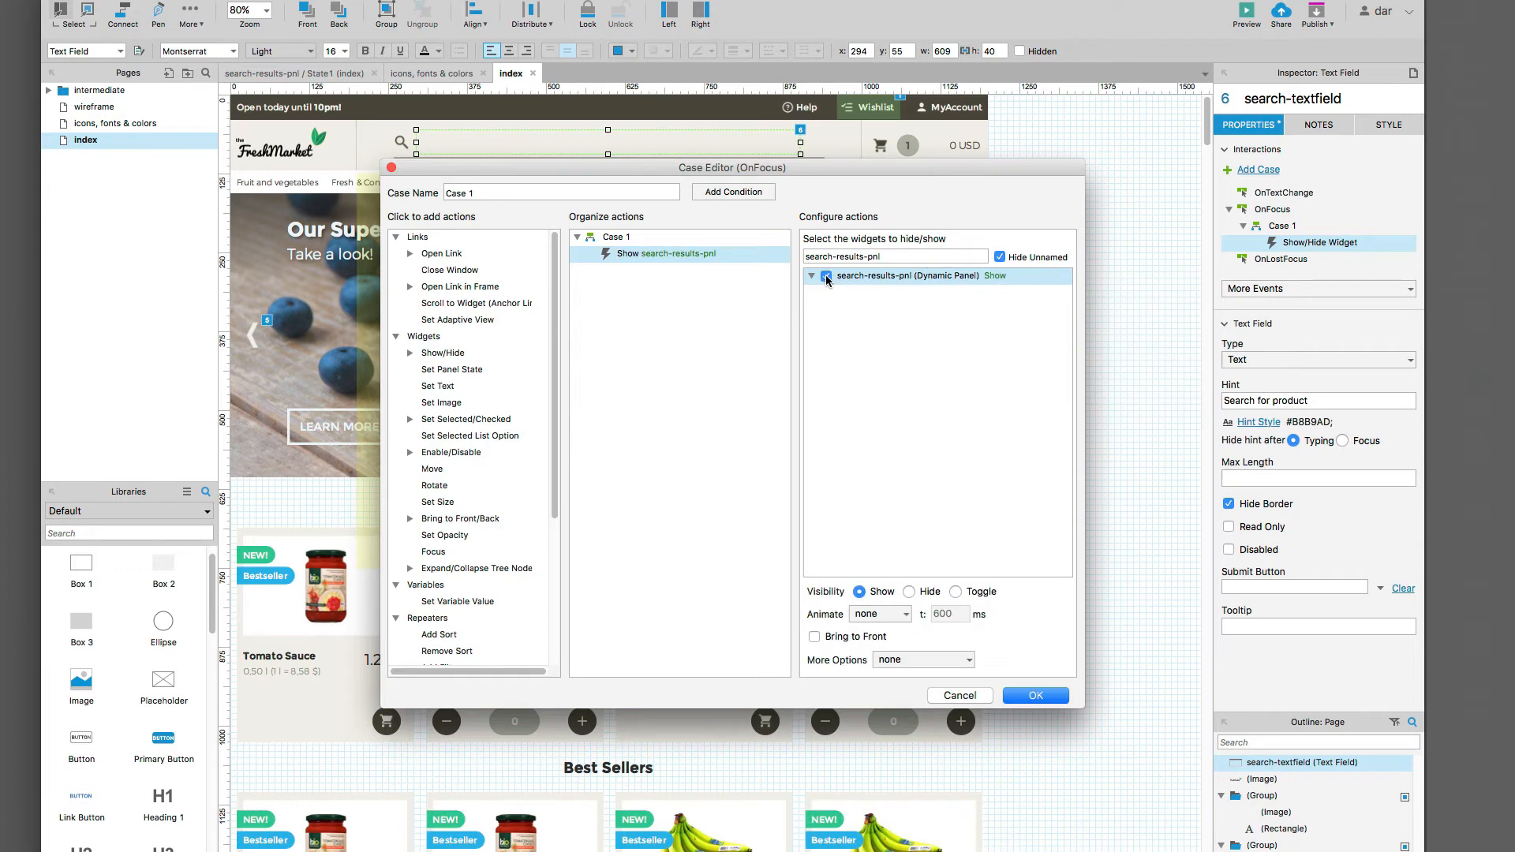
click(889, 615)
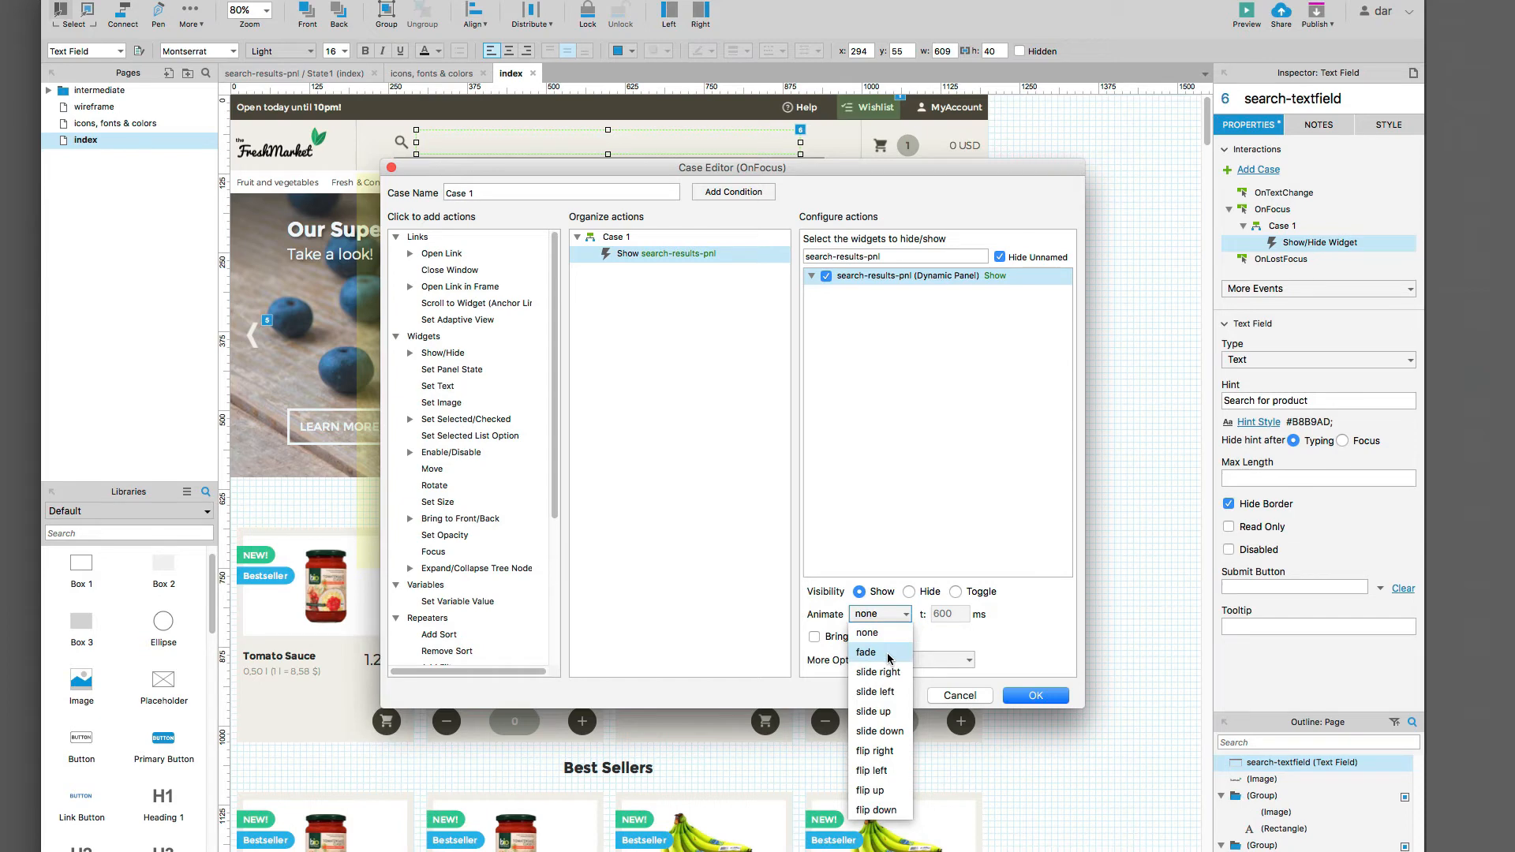
click(889, 653)
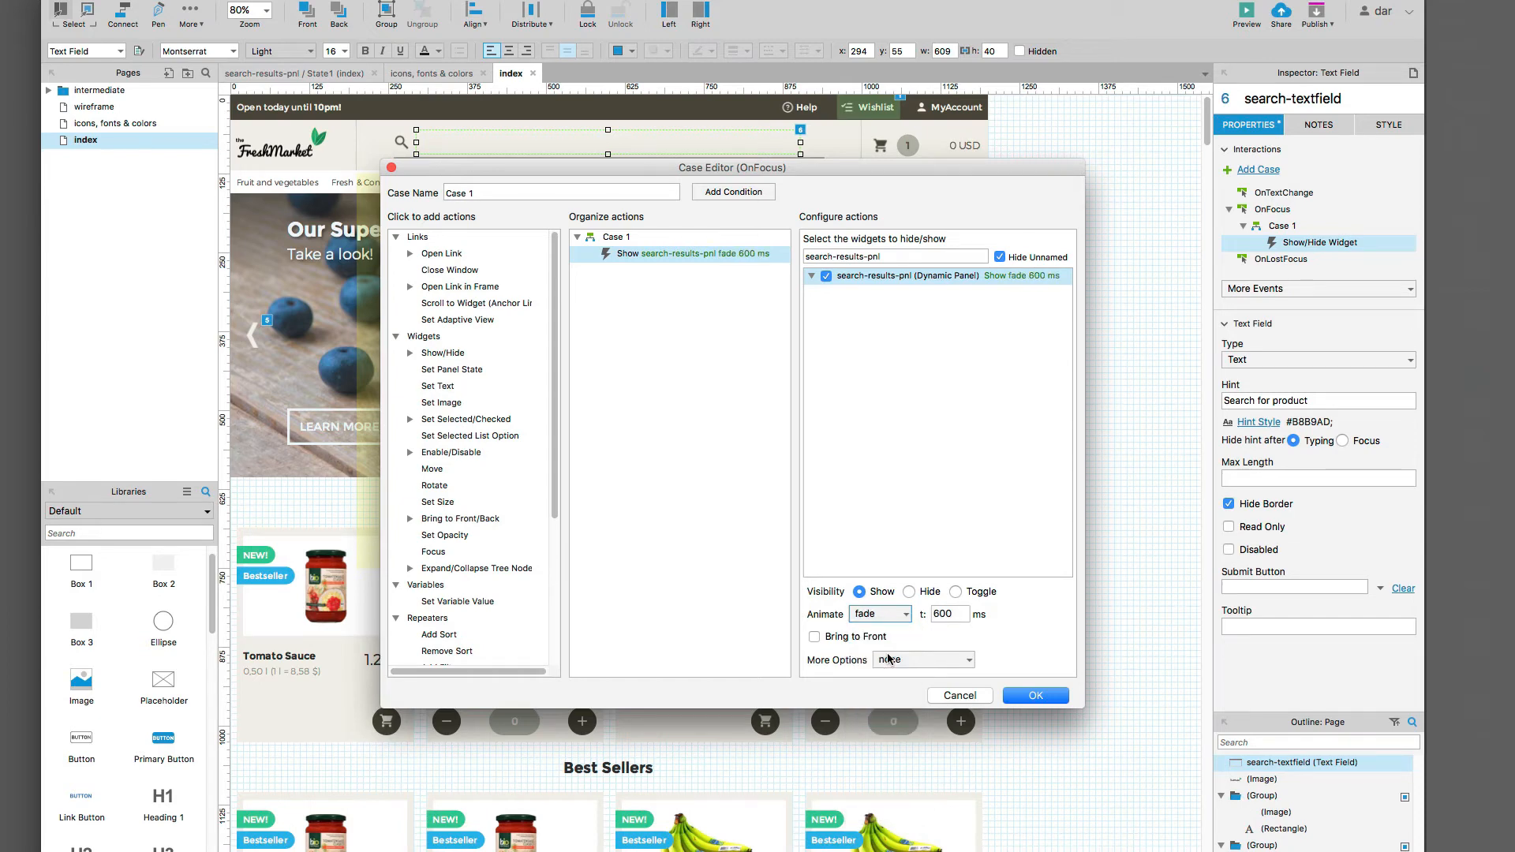
click(843, 638)
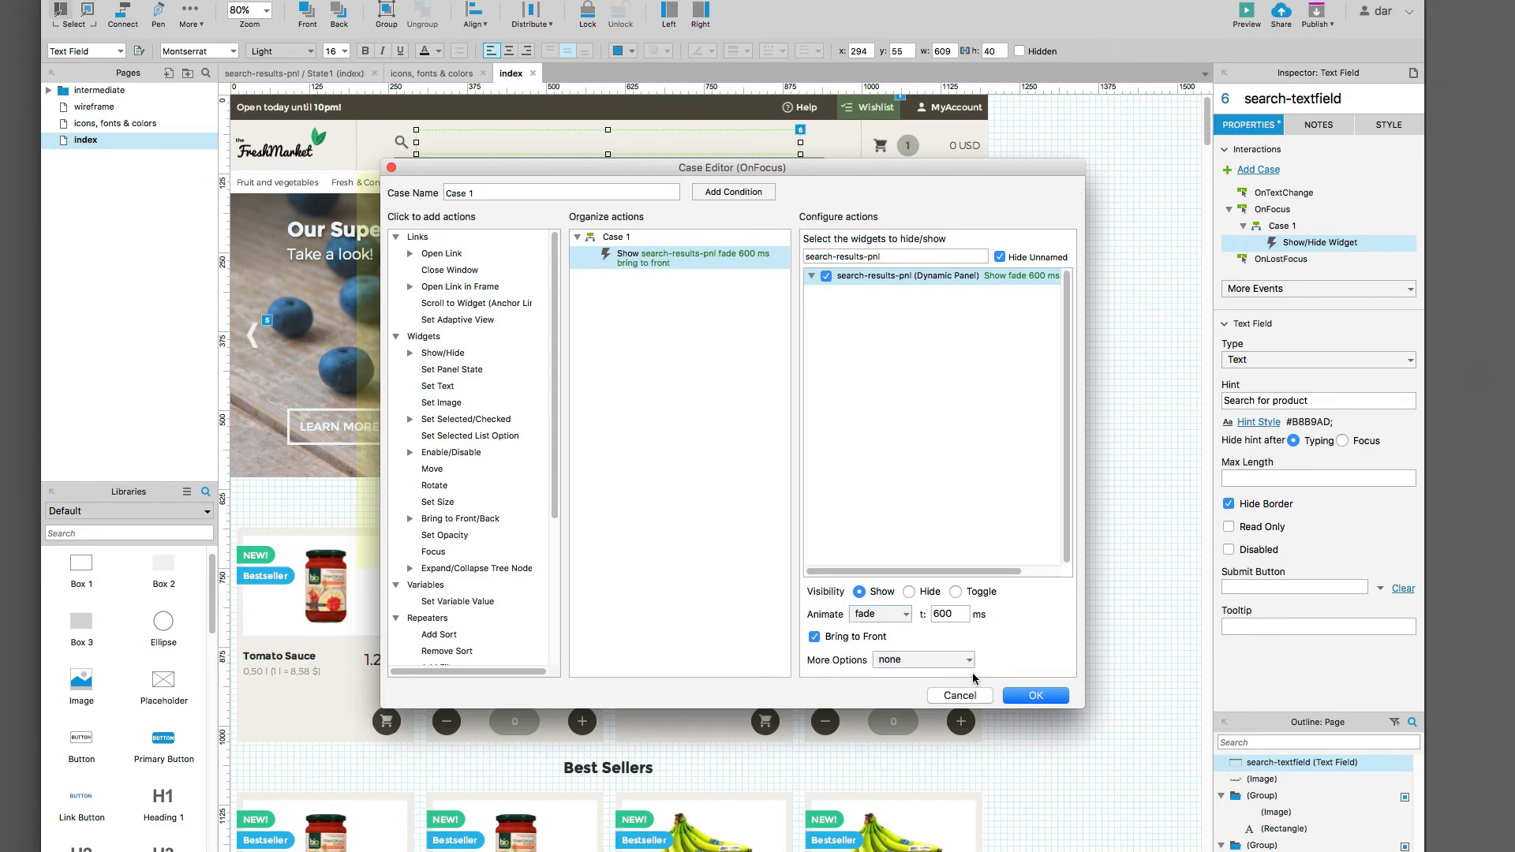
click(1028, 697)
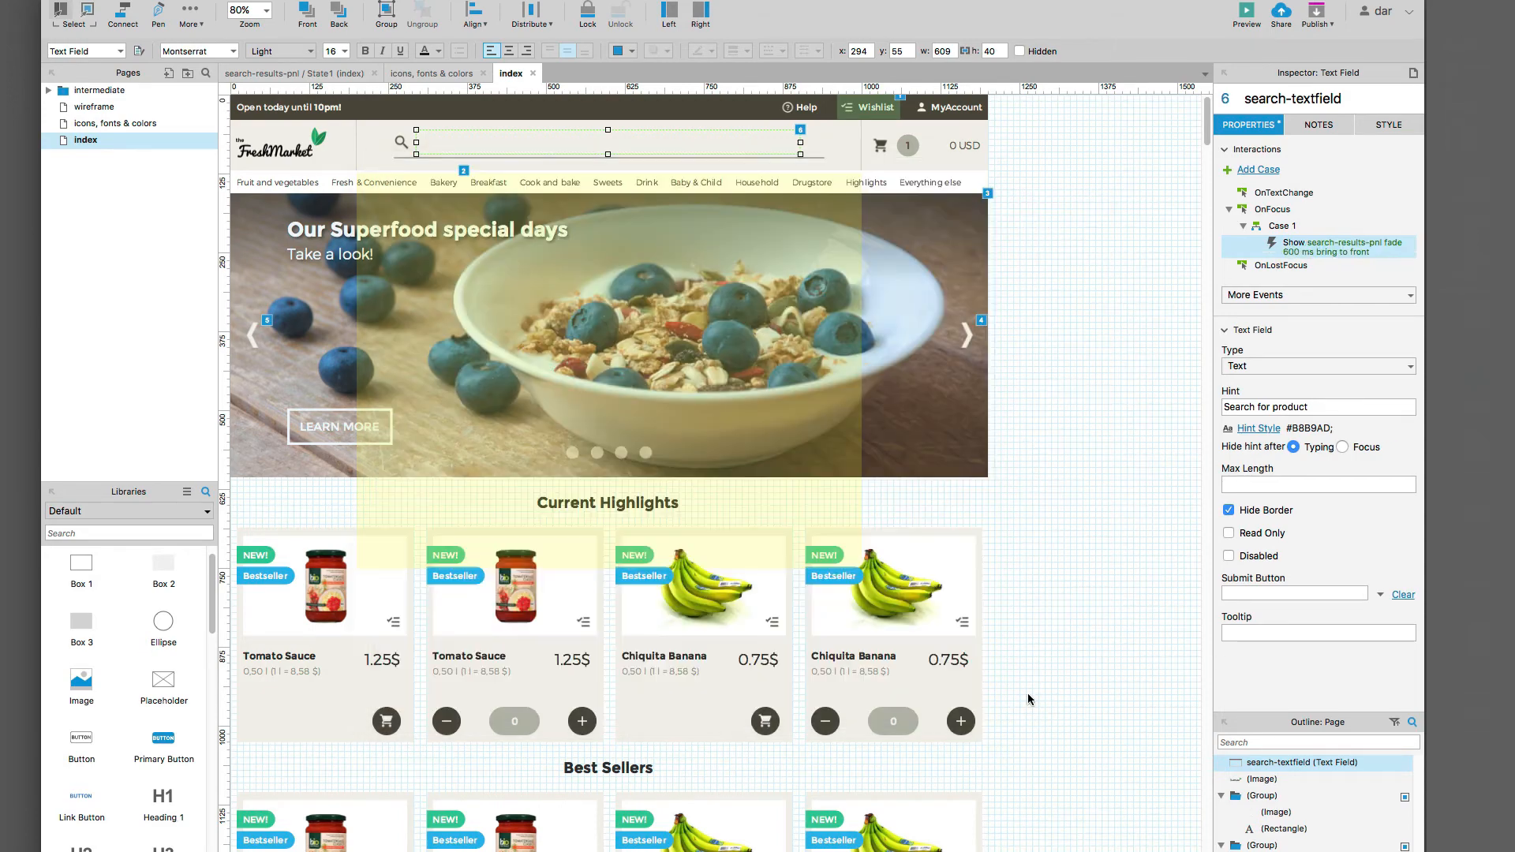
Step: Add an OnLostFocus case to the search text field that hides search-results-pnl with a 600 ms fade
double_click(1264, 267)
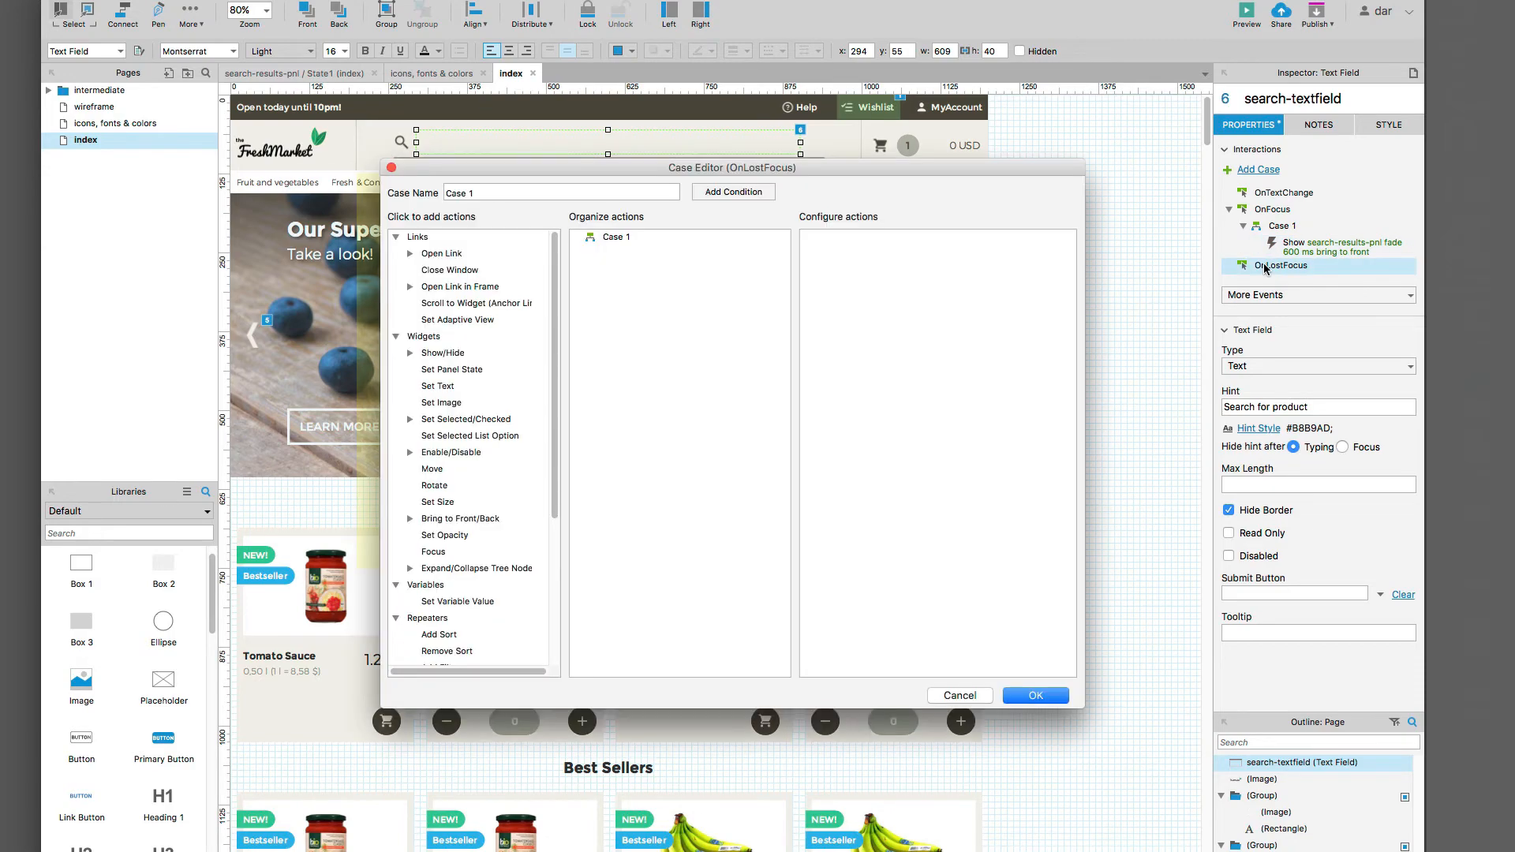
click(453, 355)
click(817, 257)
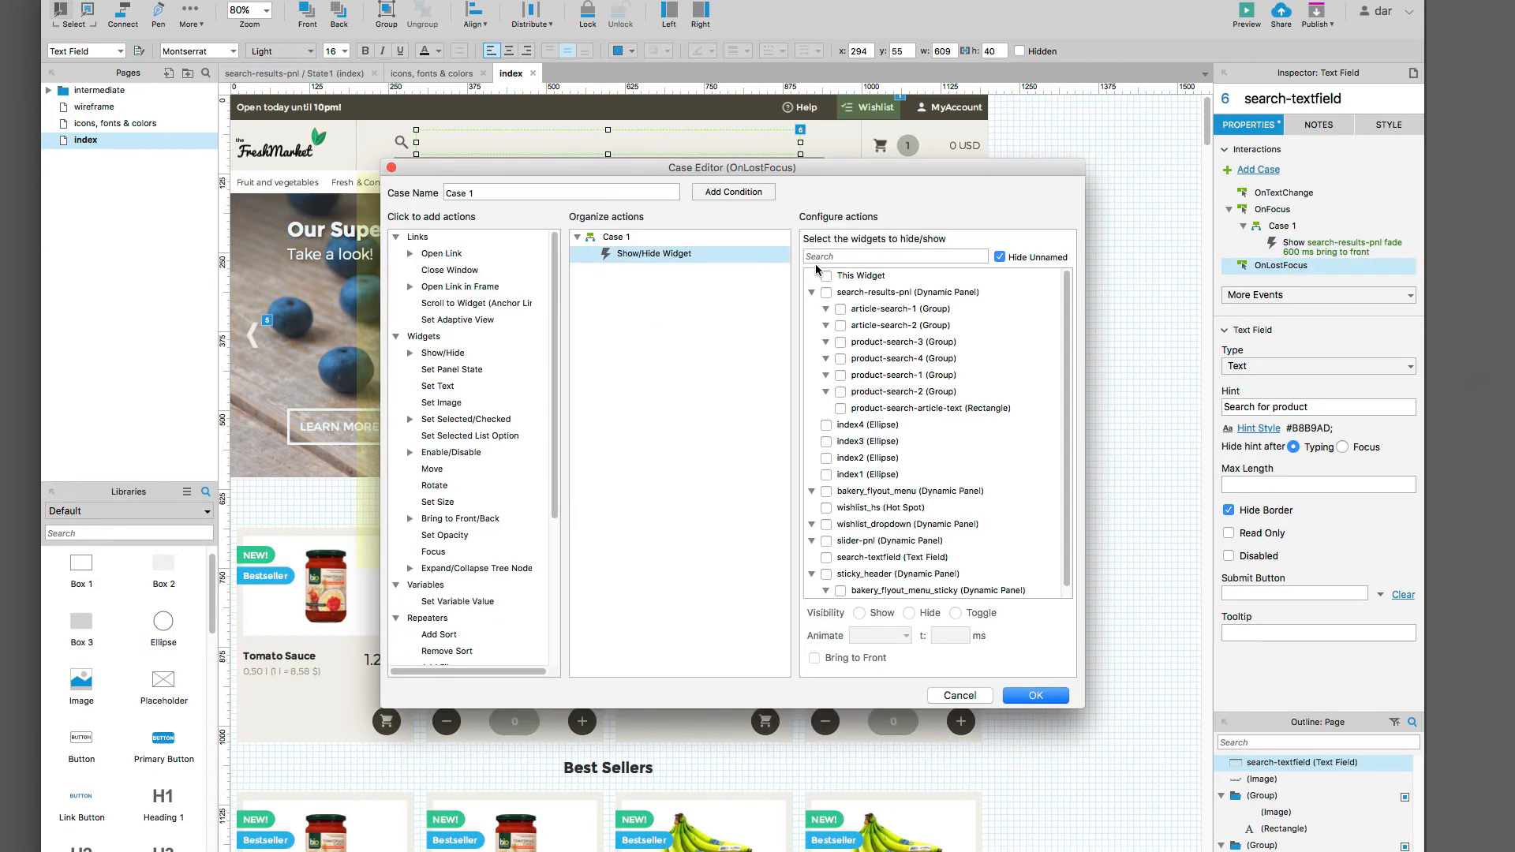
text(search-results-pnl)
click(826, 275)
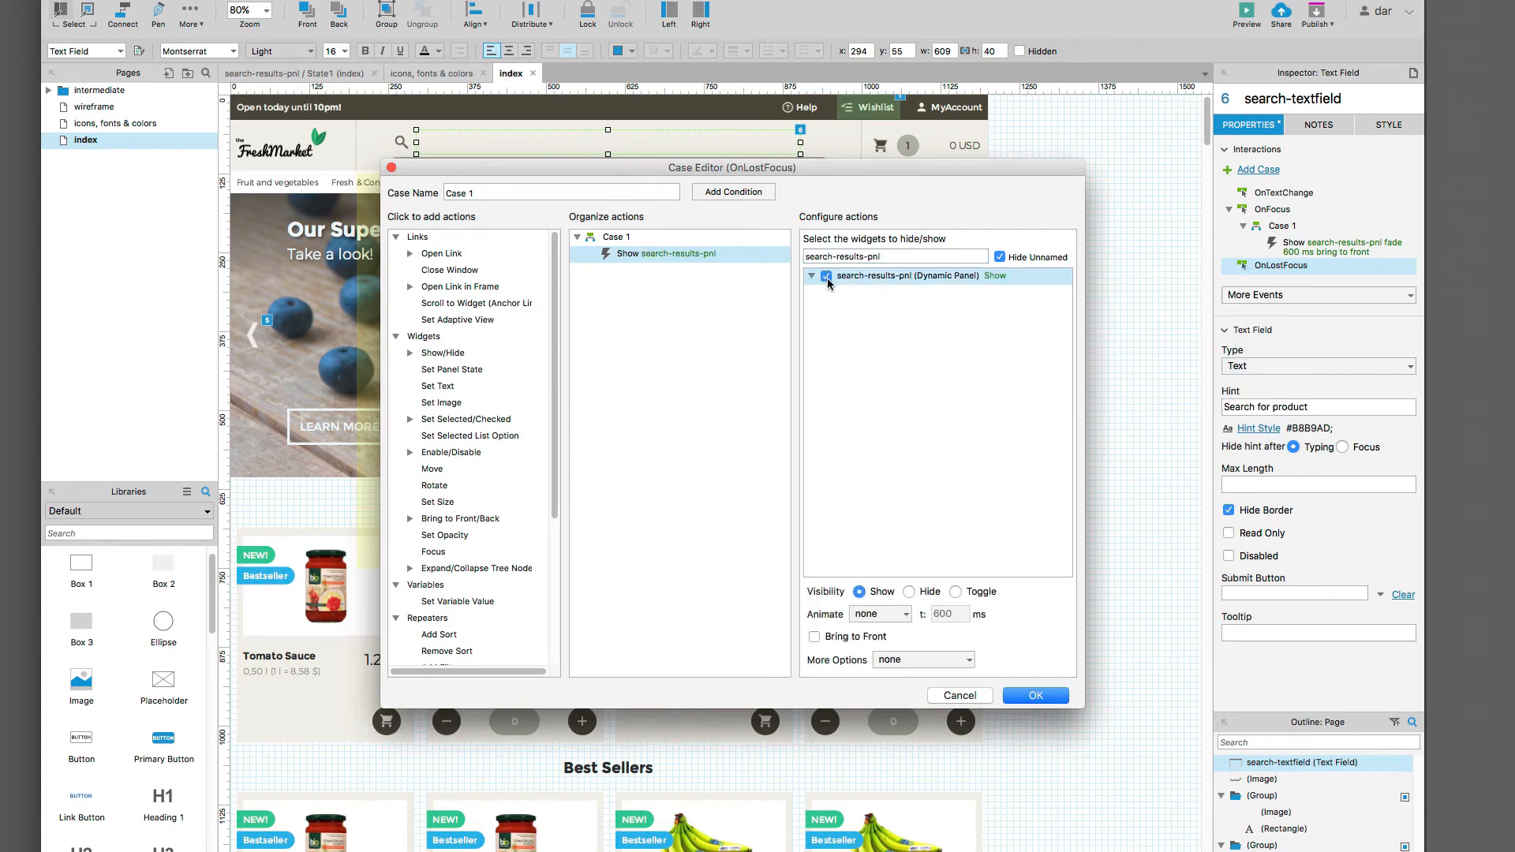
click(909, 592)
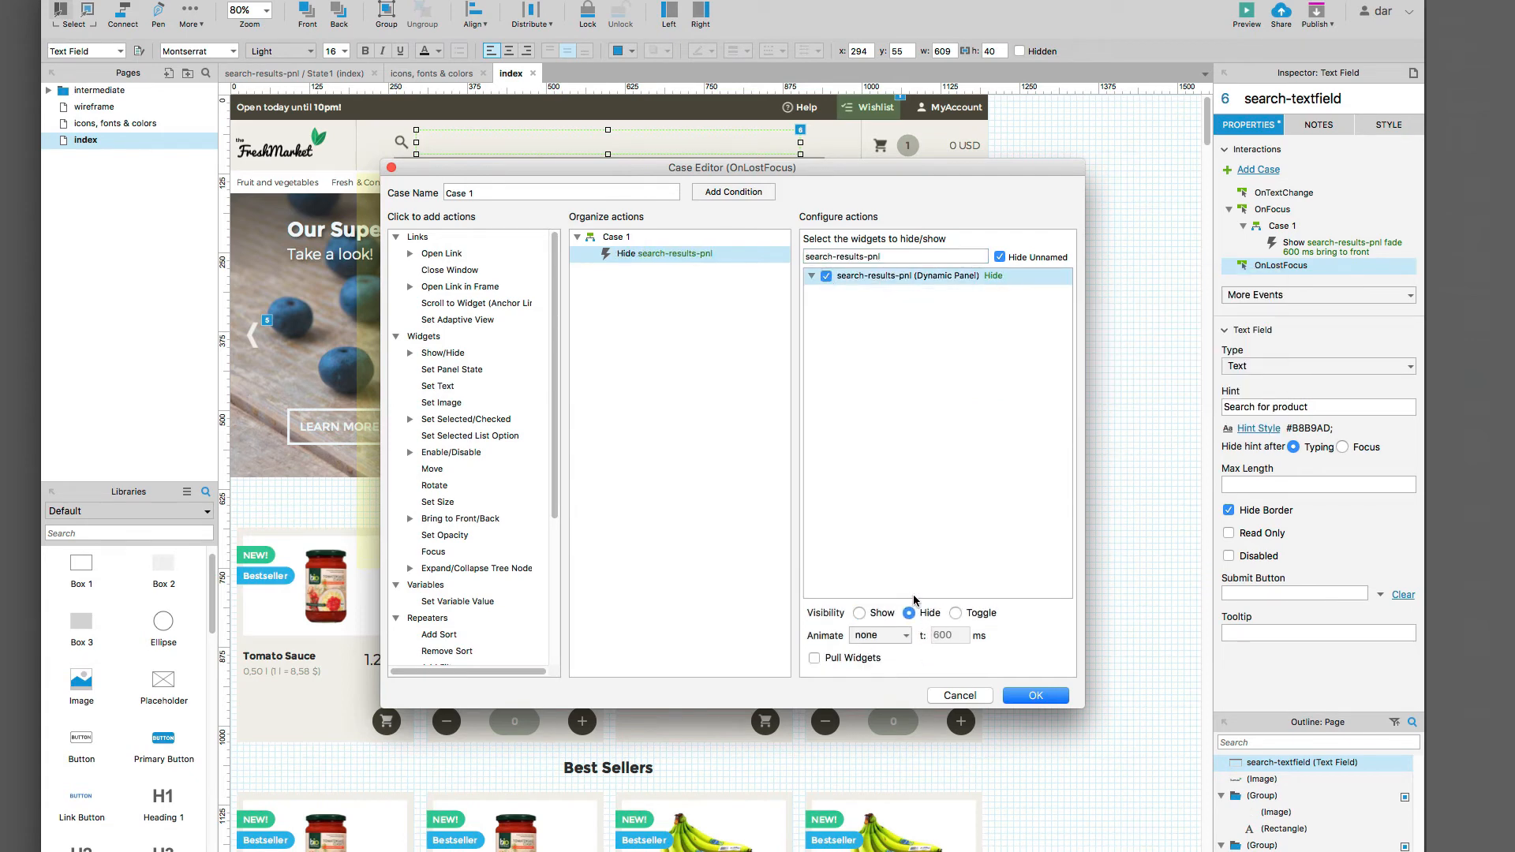
click(899, 635)
click(888, 673)
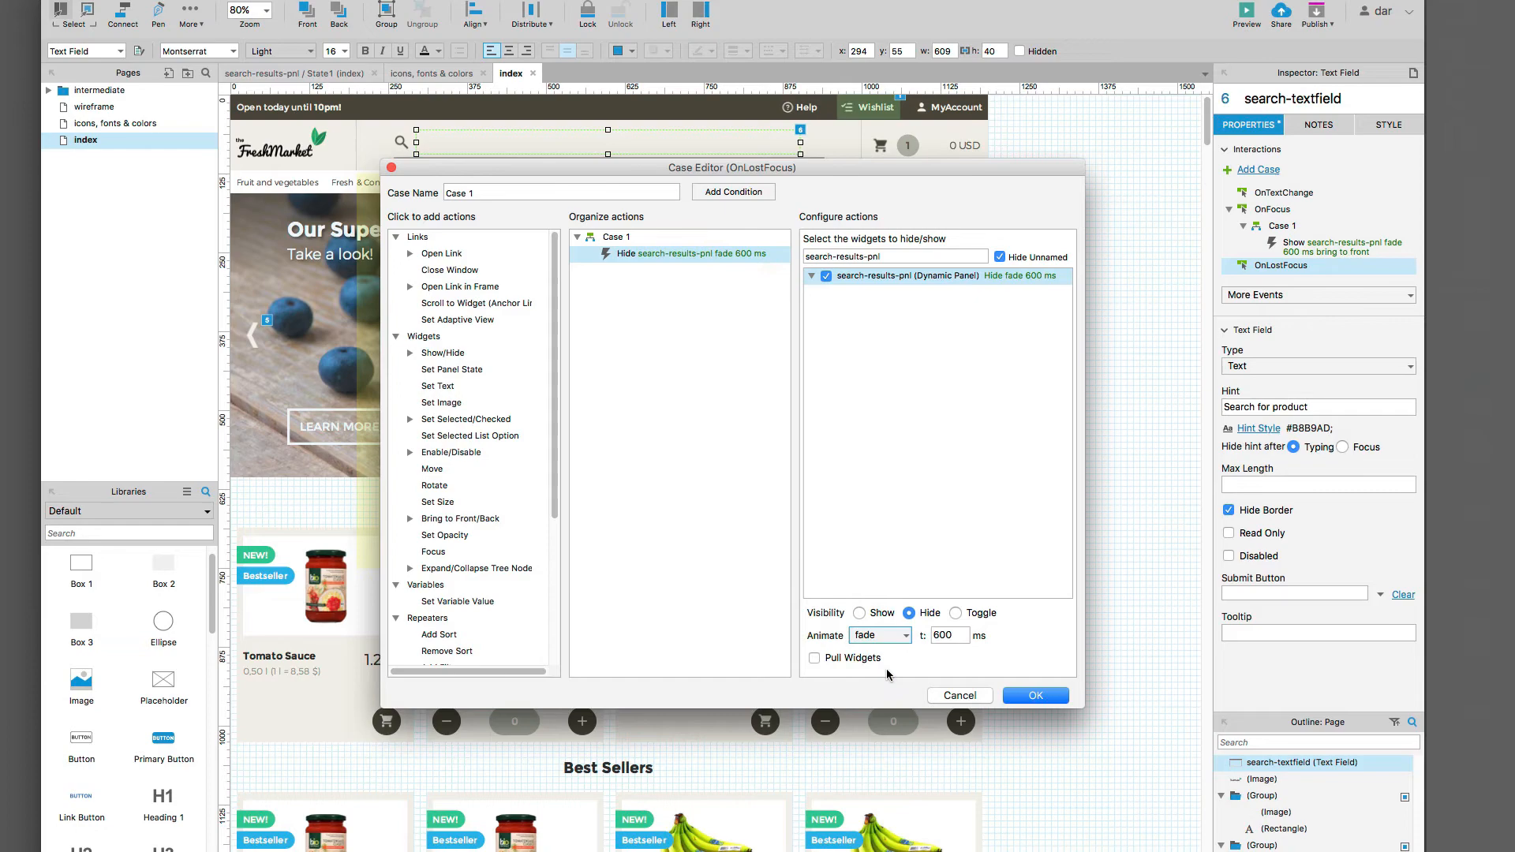
click(1031, 695)
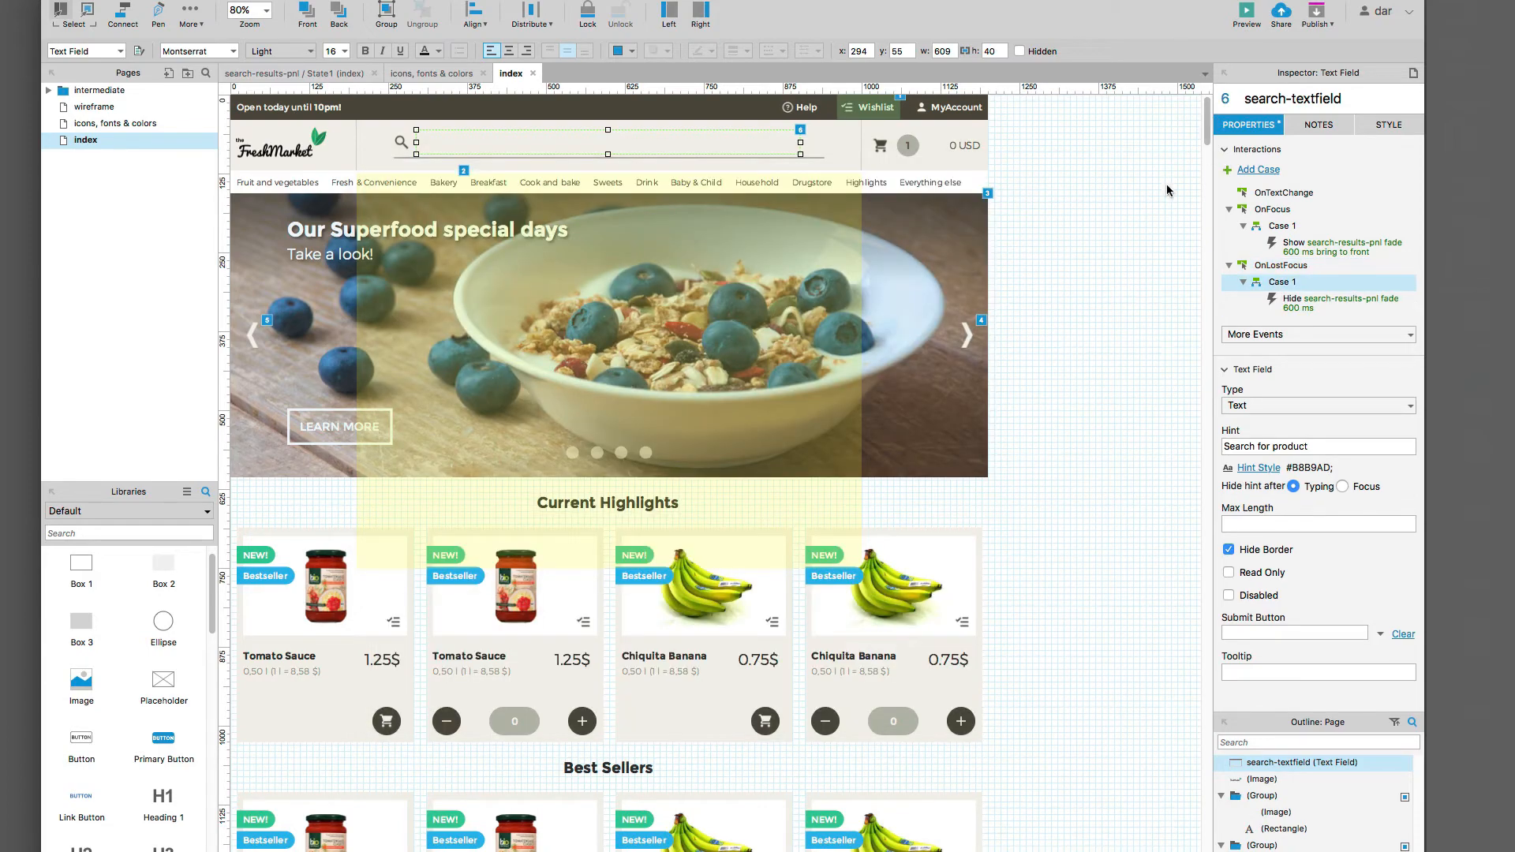
Step: Add an OnTextChange case to the search text field that shows article-search-1, article-search-2 and product-search-3
click(1284, 195)
double_click(1284, 195)
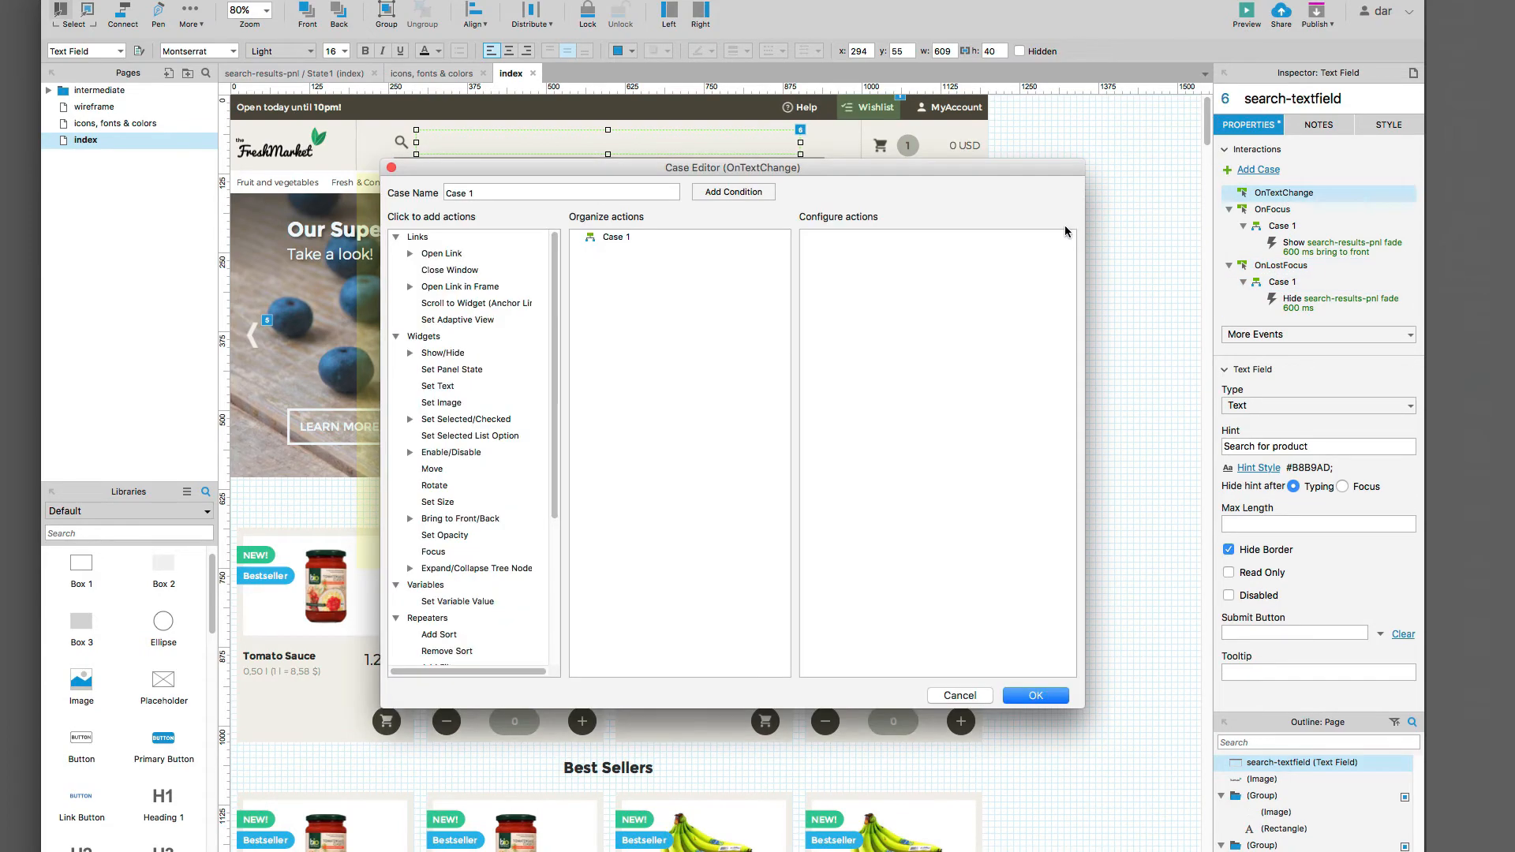
click(439, 354)
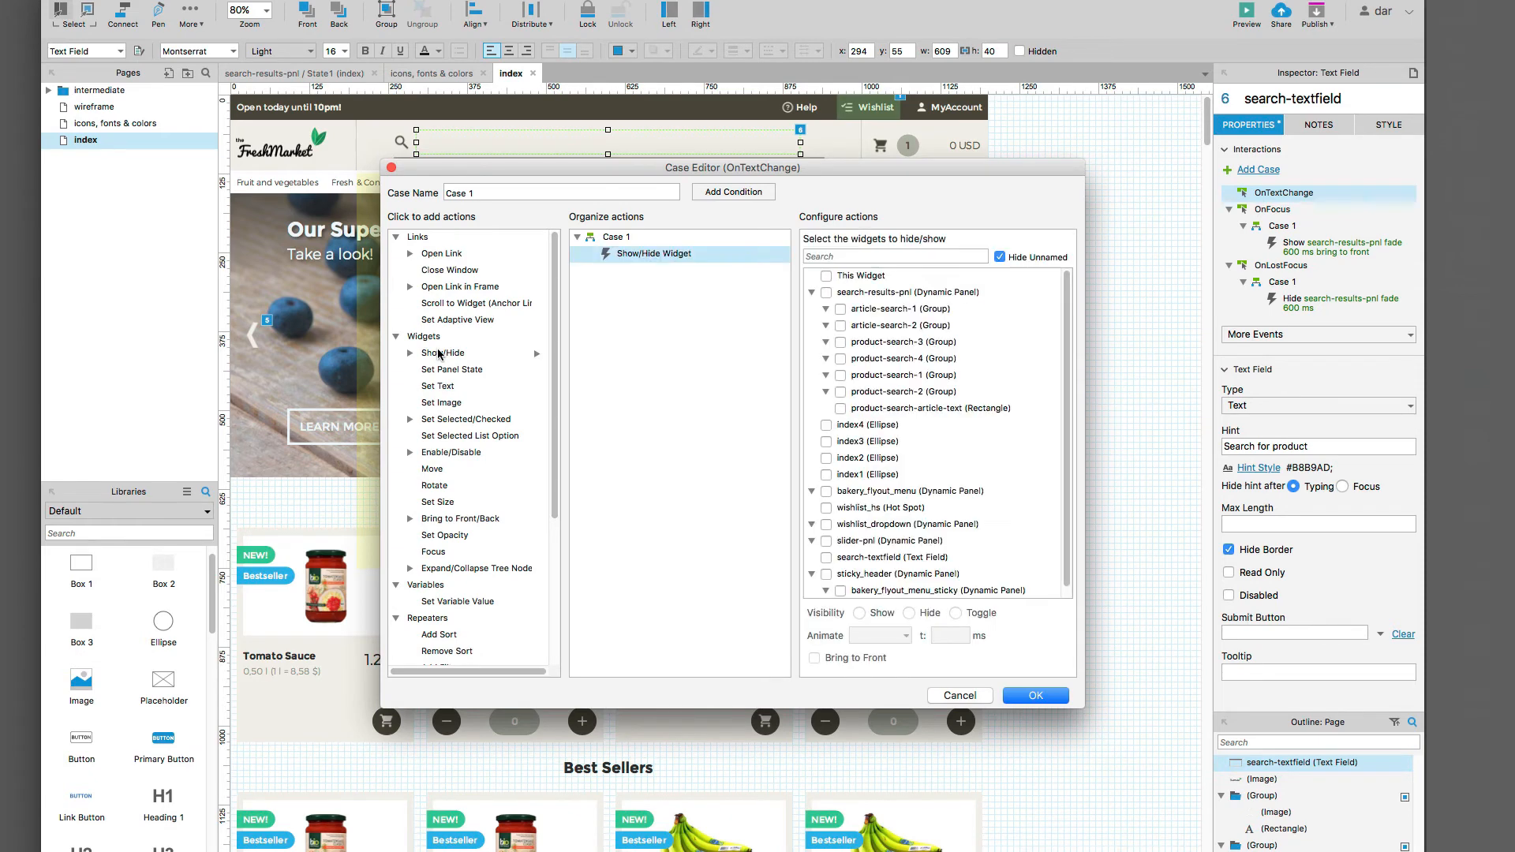
click(439, 354)
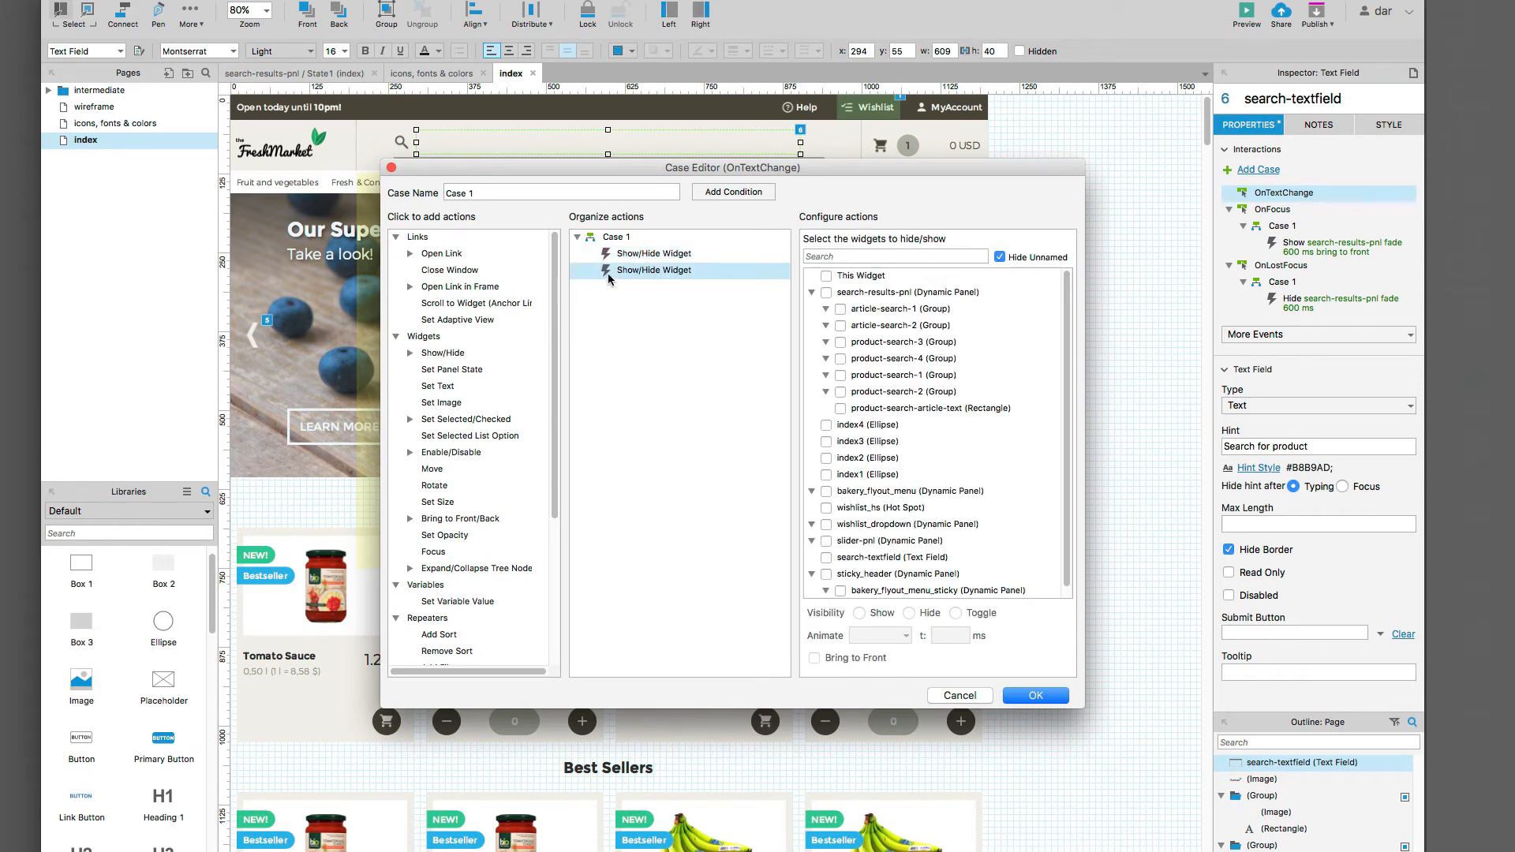
key(Delete)
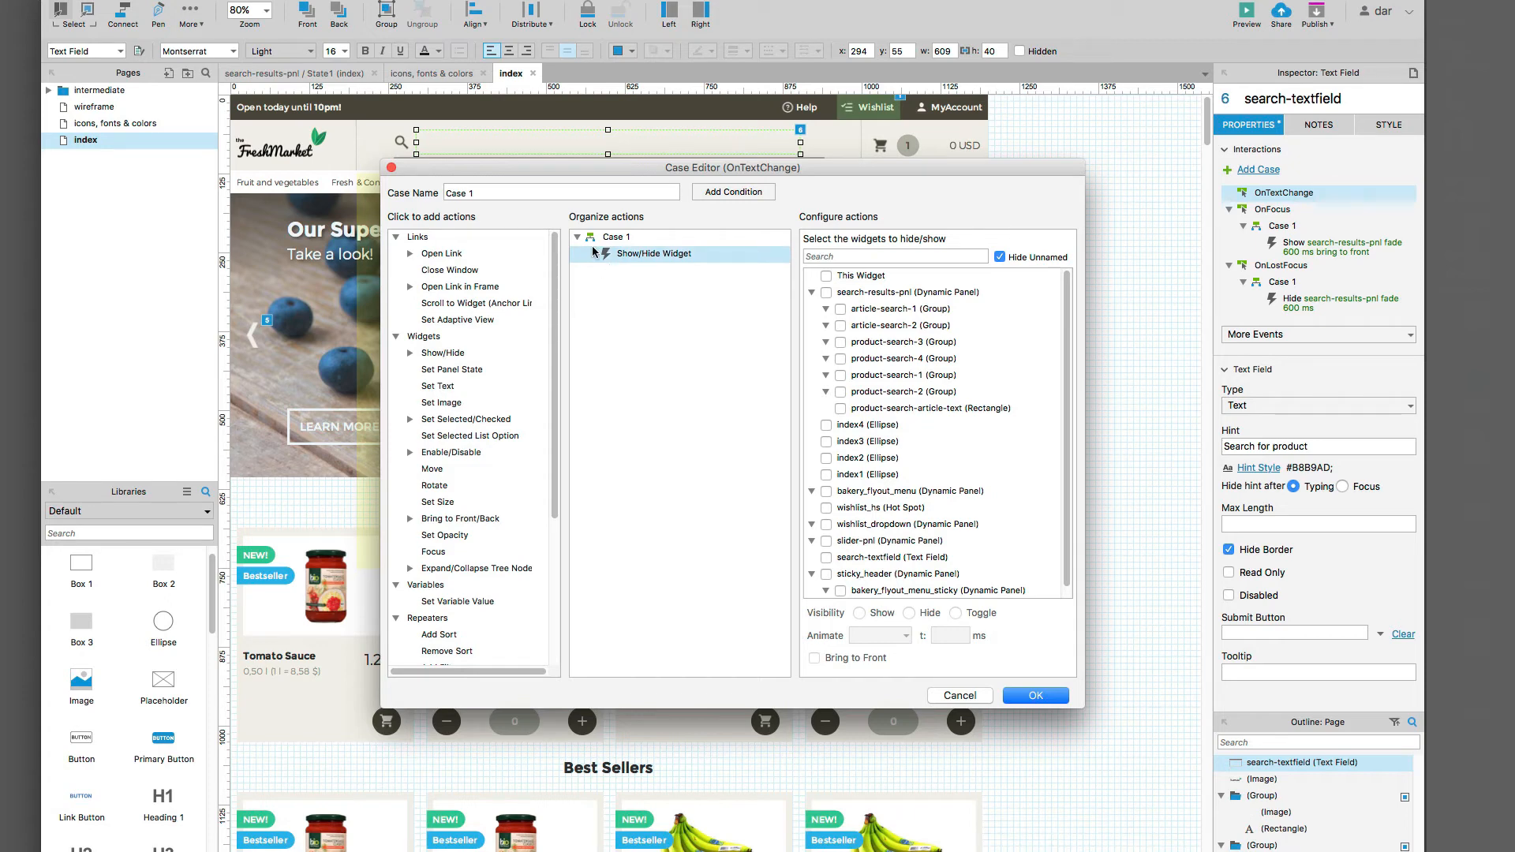
click(840, 325)
click(840, 308)
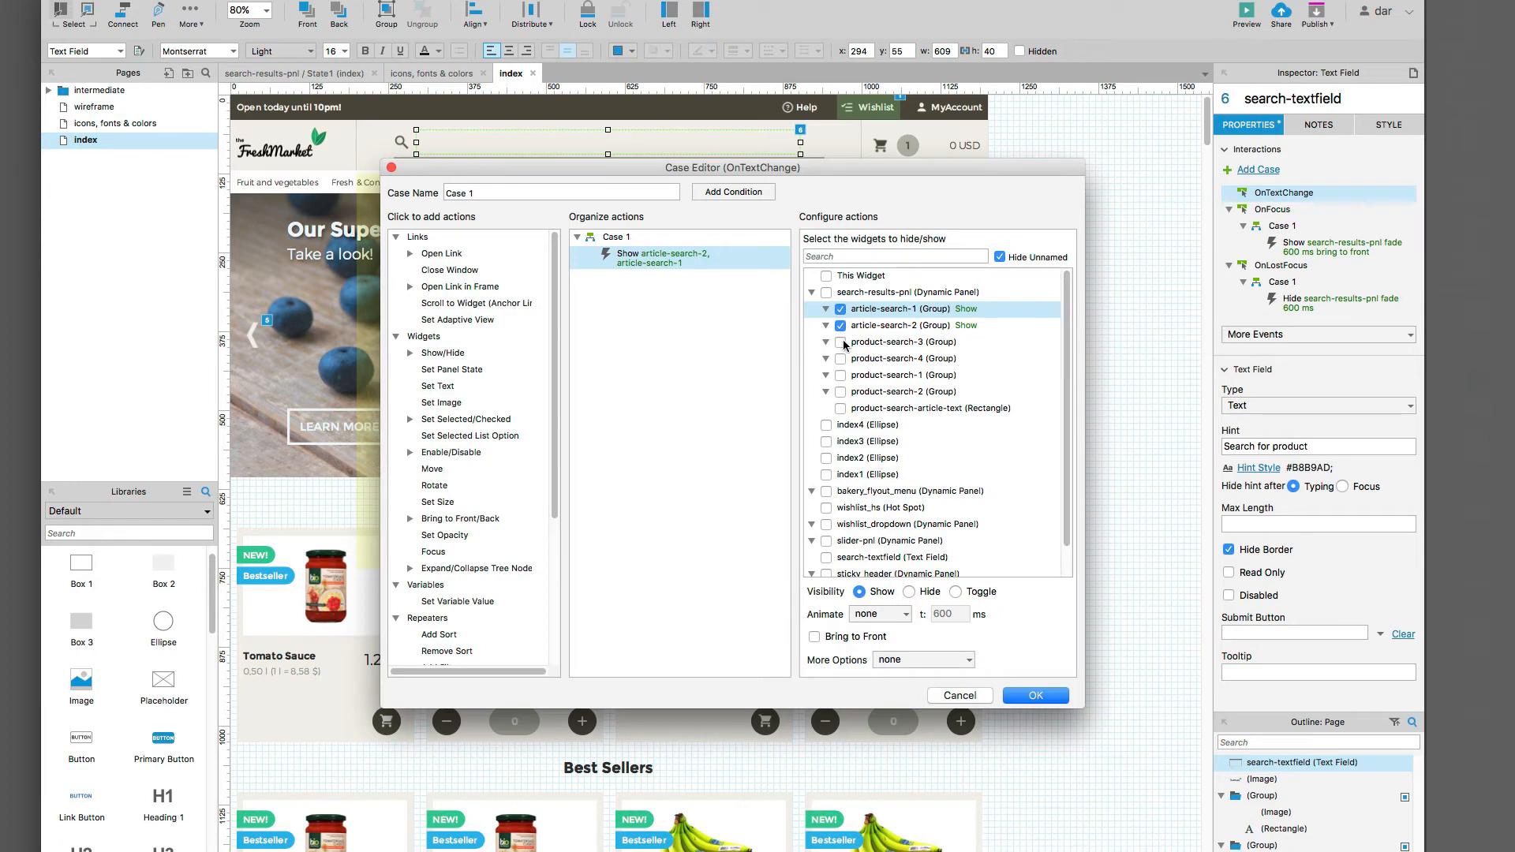
click(841, 343)
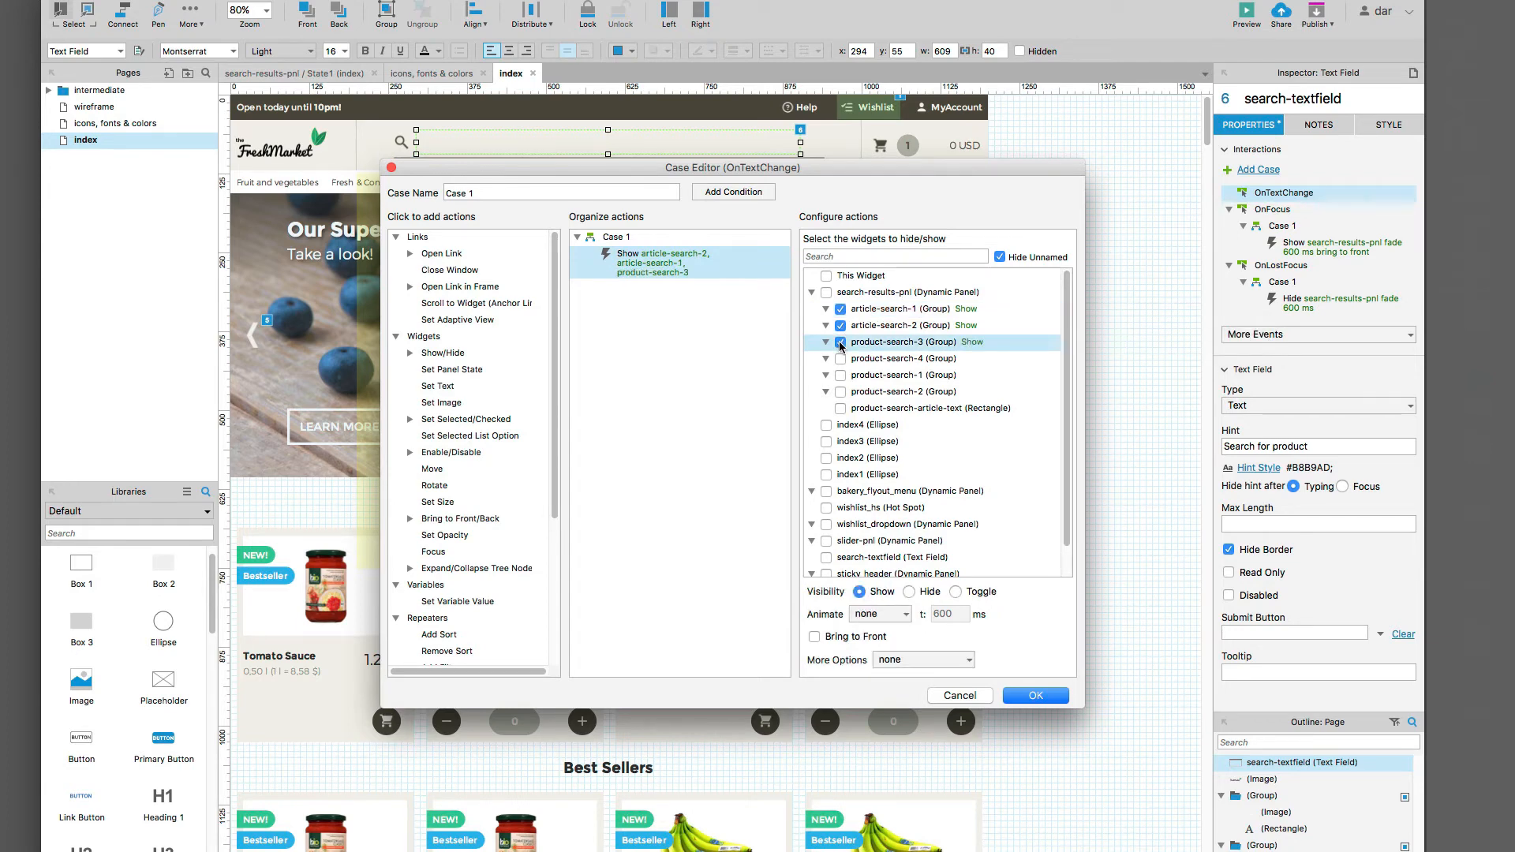
Step: Give product-search-3's show action a 600 ms fade and bring it to front
click(895, 622)
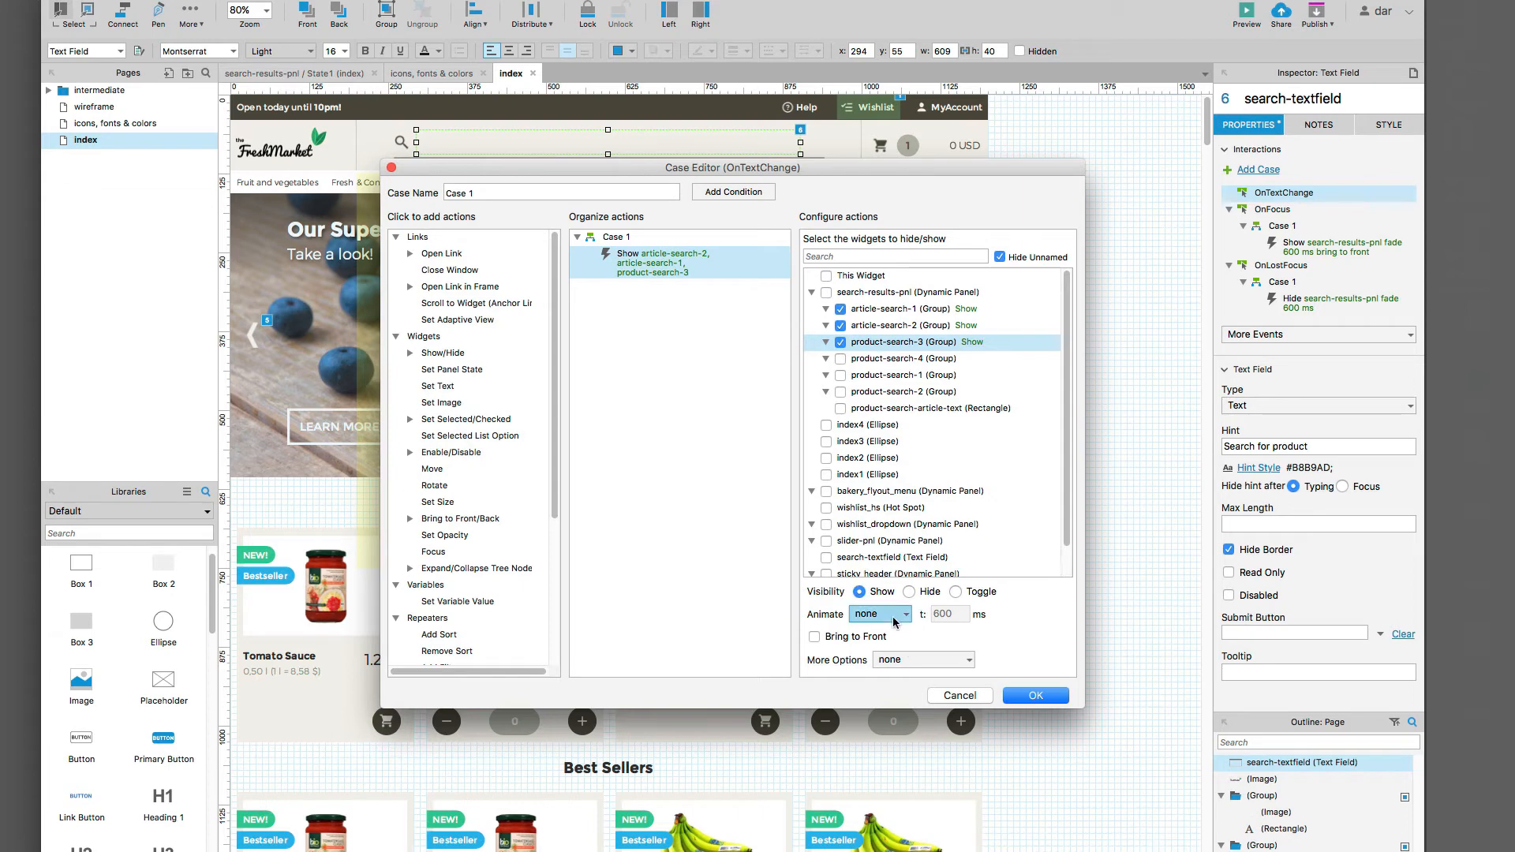
click(890, 647)
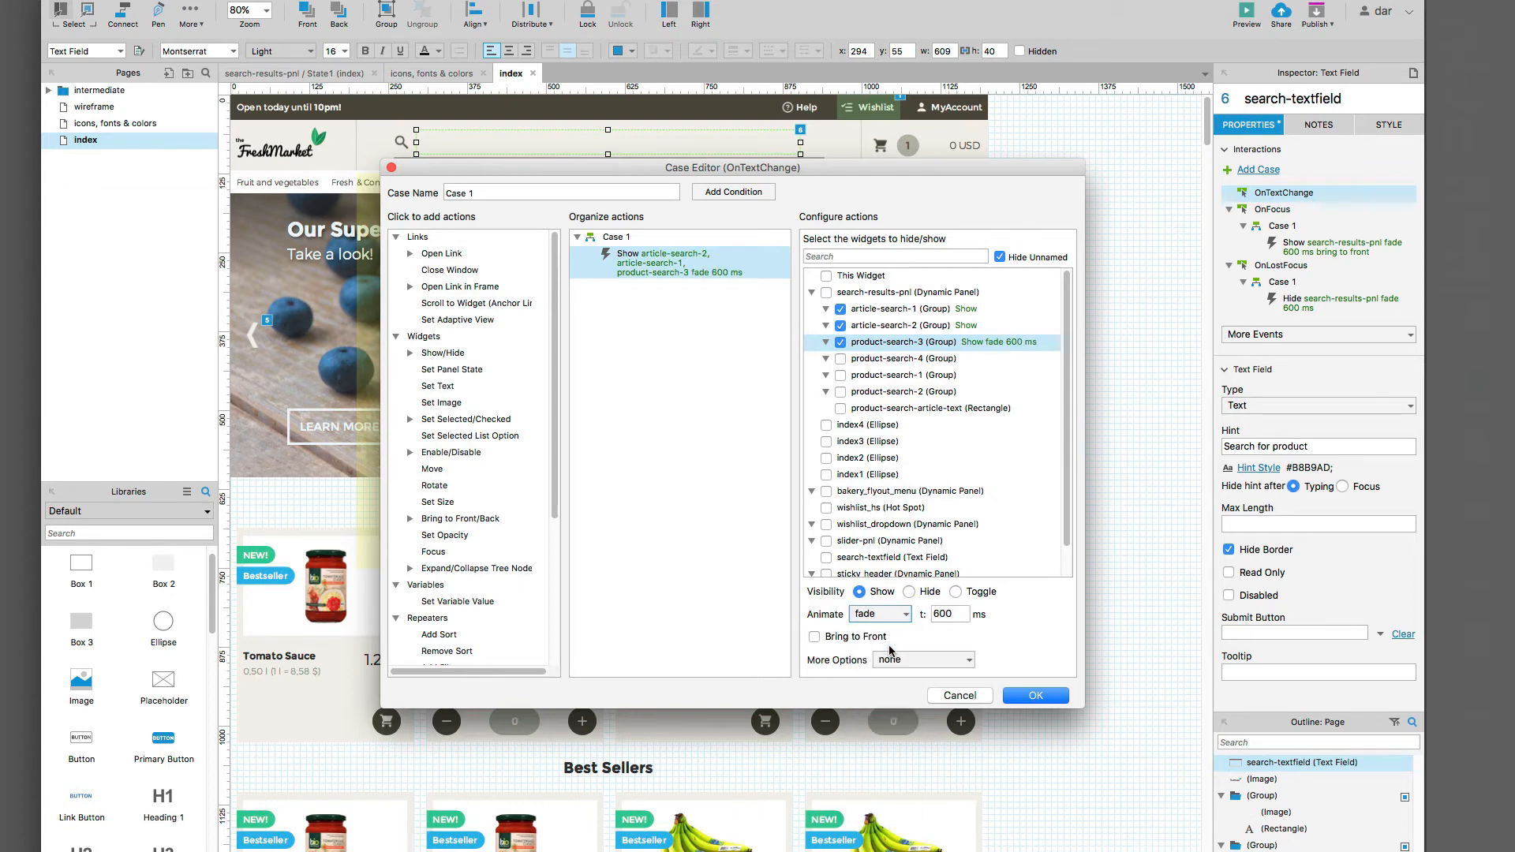
click(884, 637)
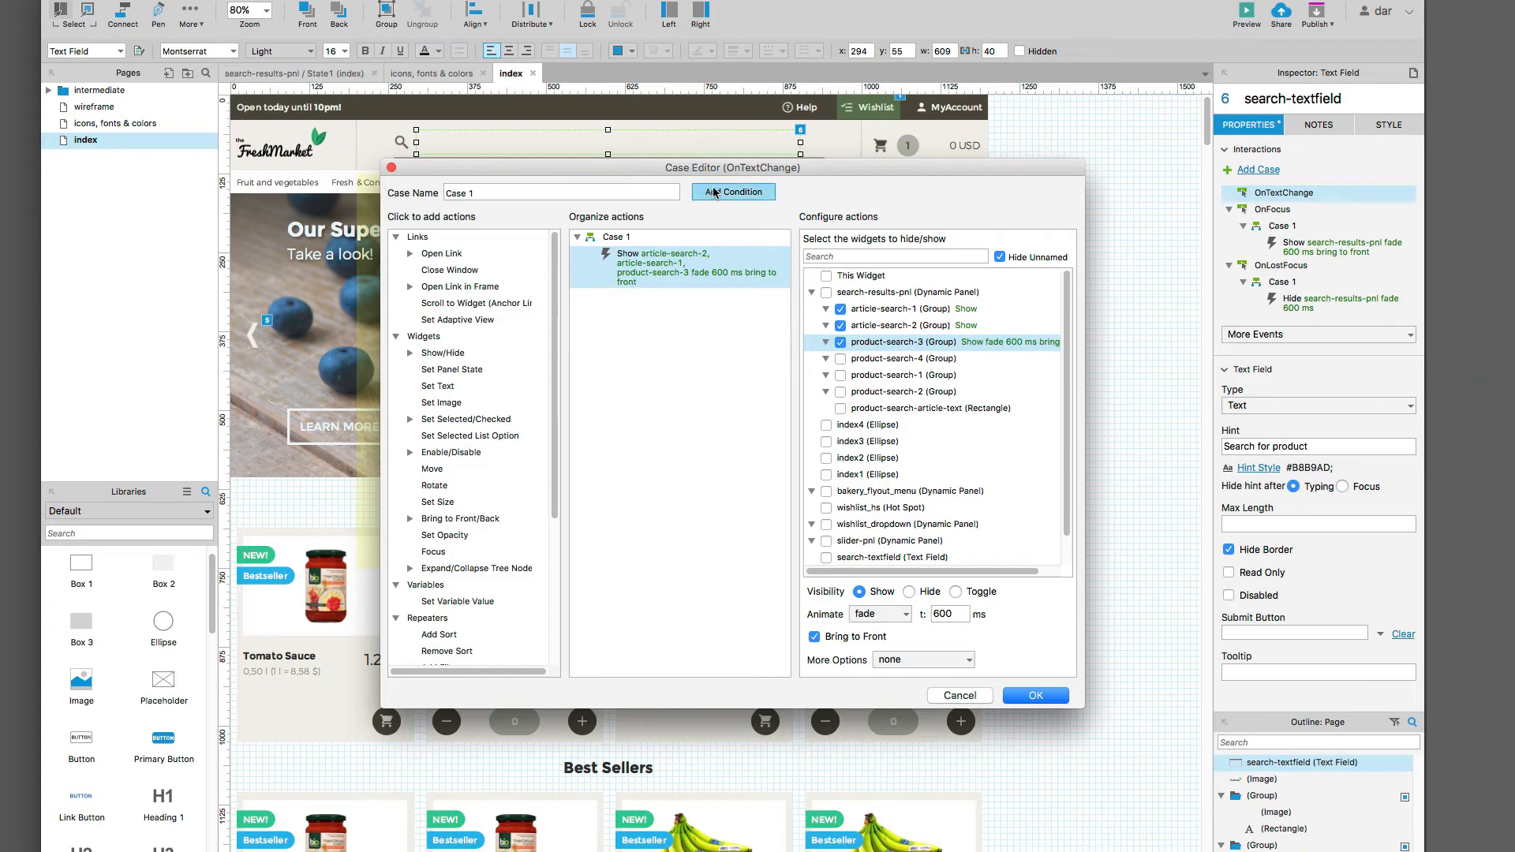
Step: Add the condition that text on search-textfield equals "swe" to the first OnTextChange case and save the case
drag(713, 184, 662, 210)
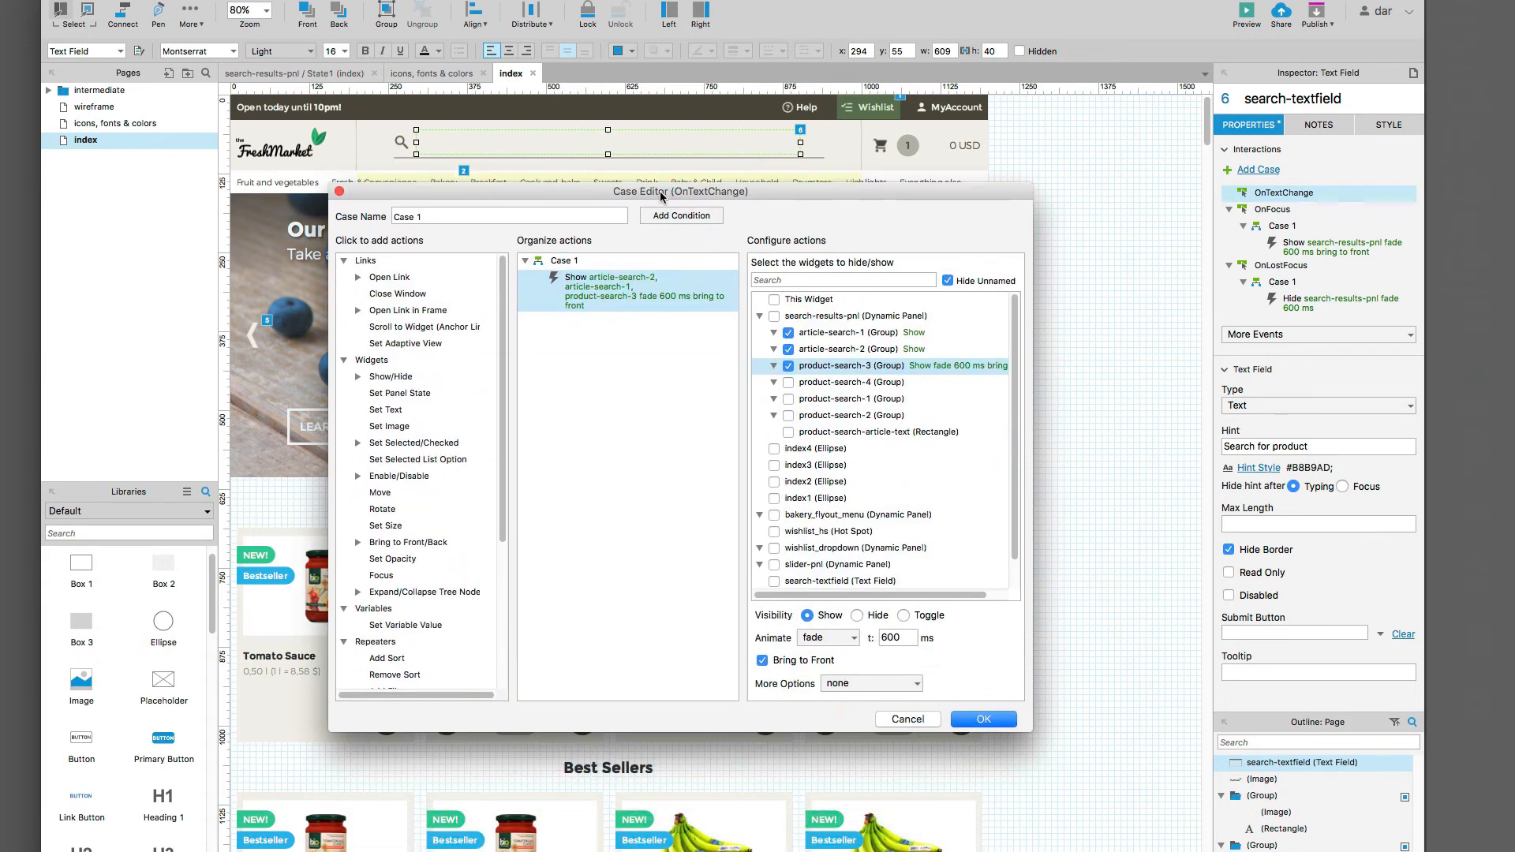
click(663, 213)
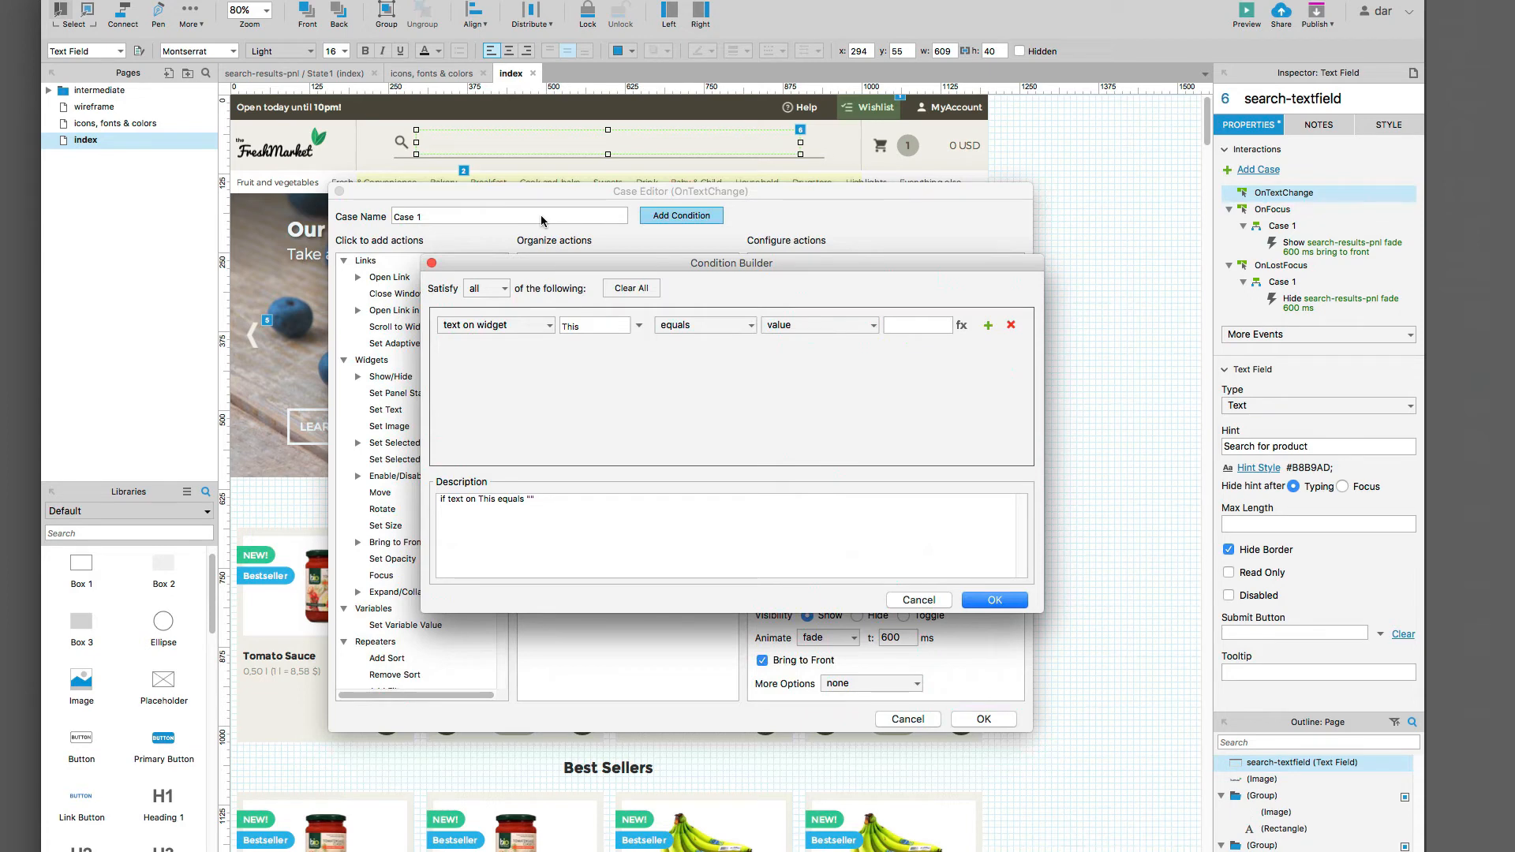
click(639, 326)
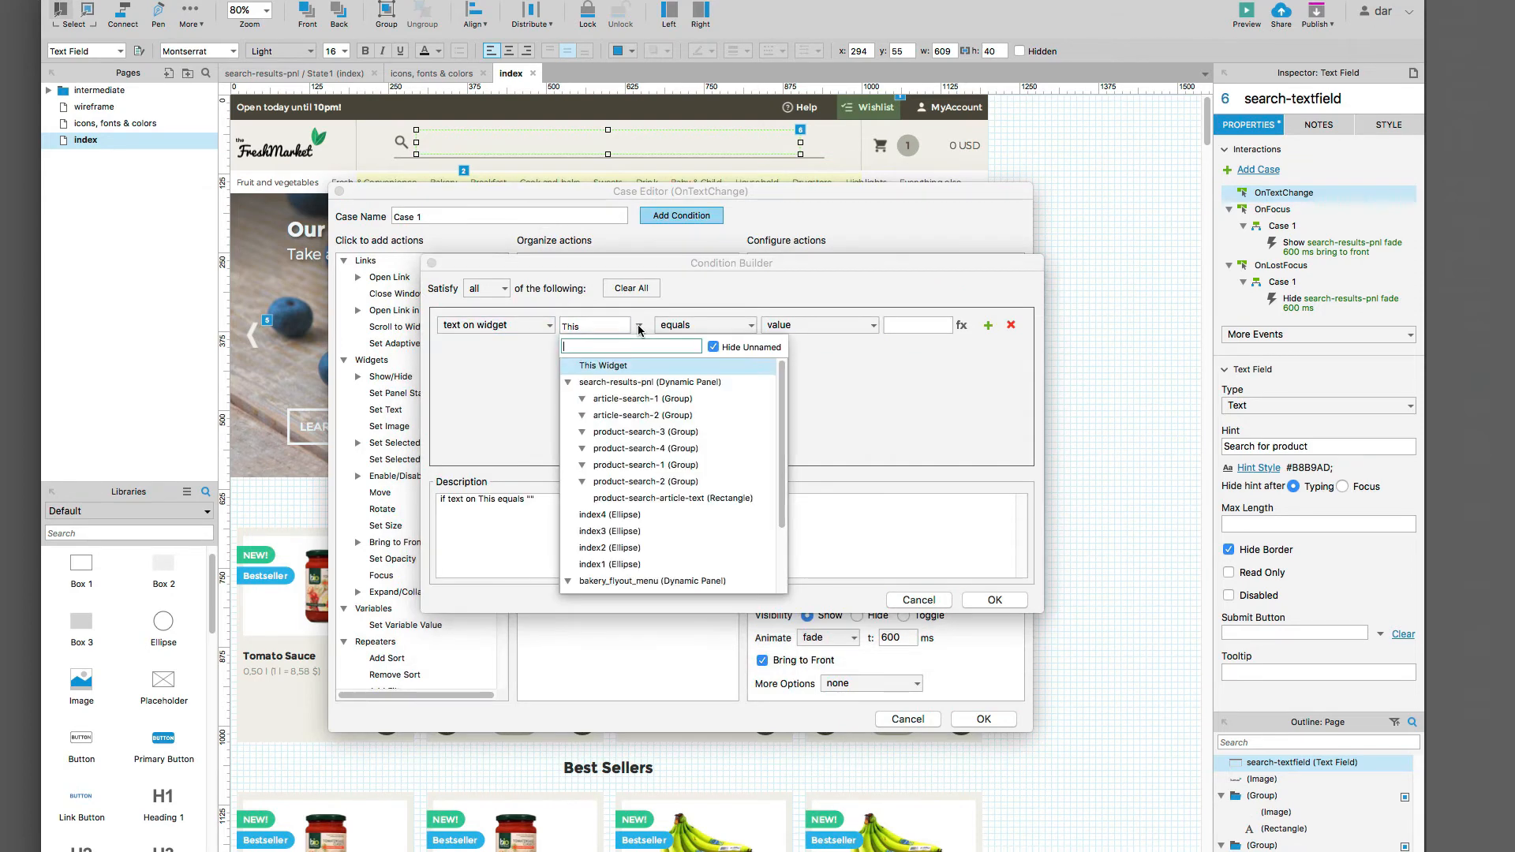
text(search)
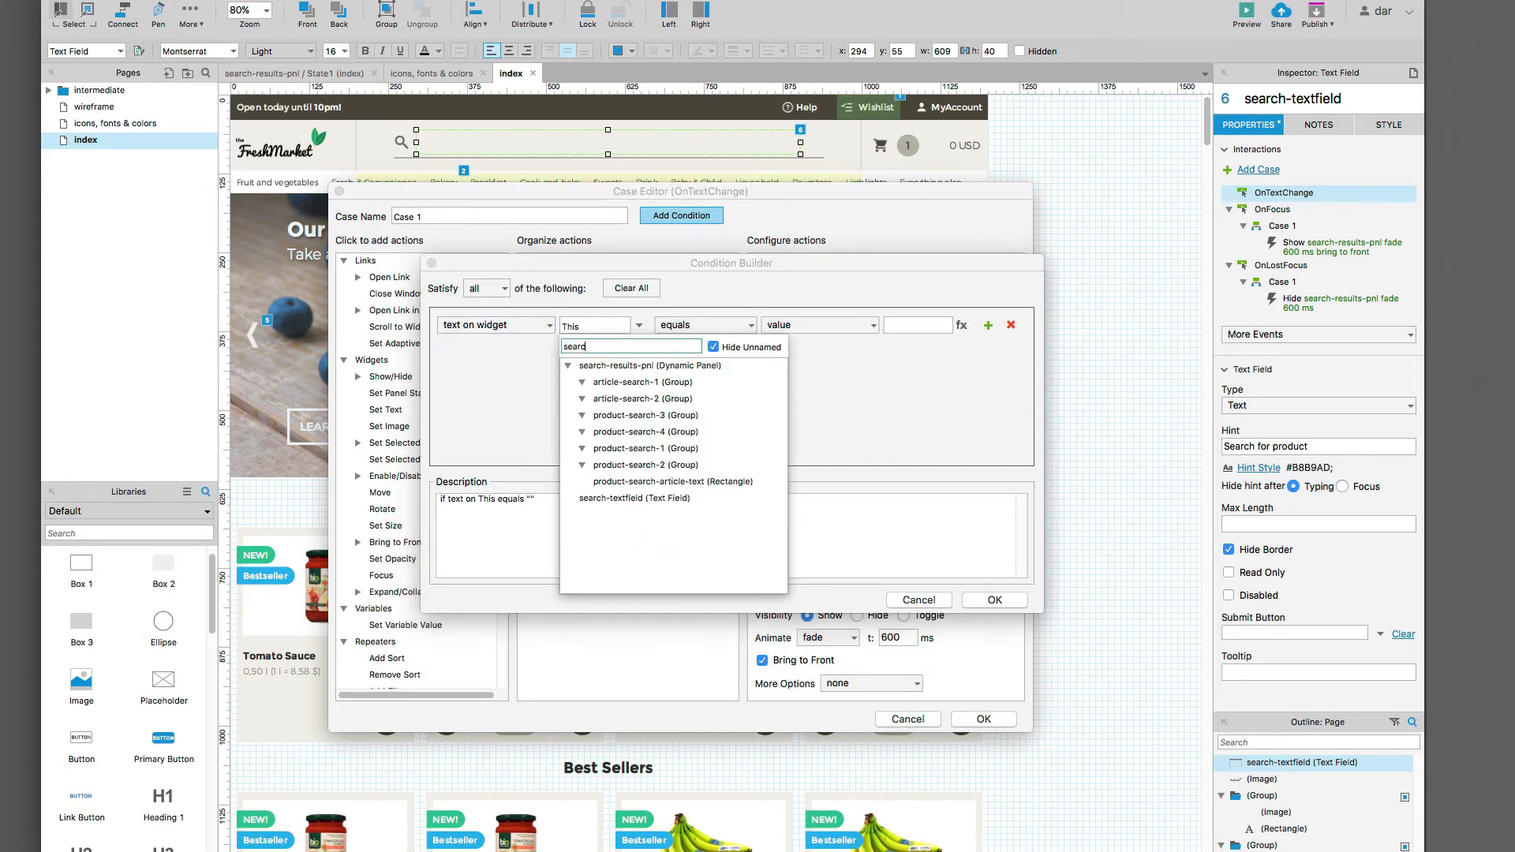
click(594, 497)
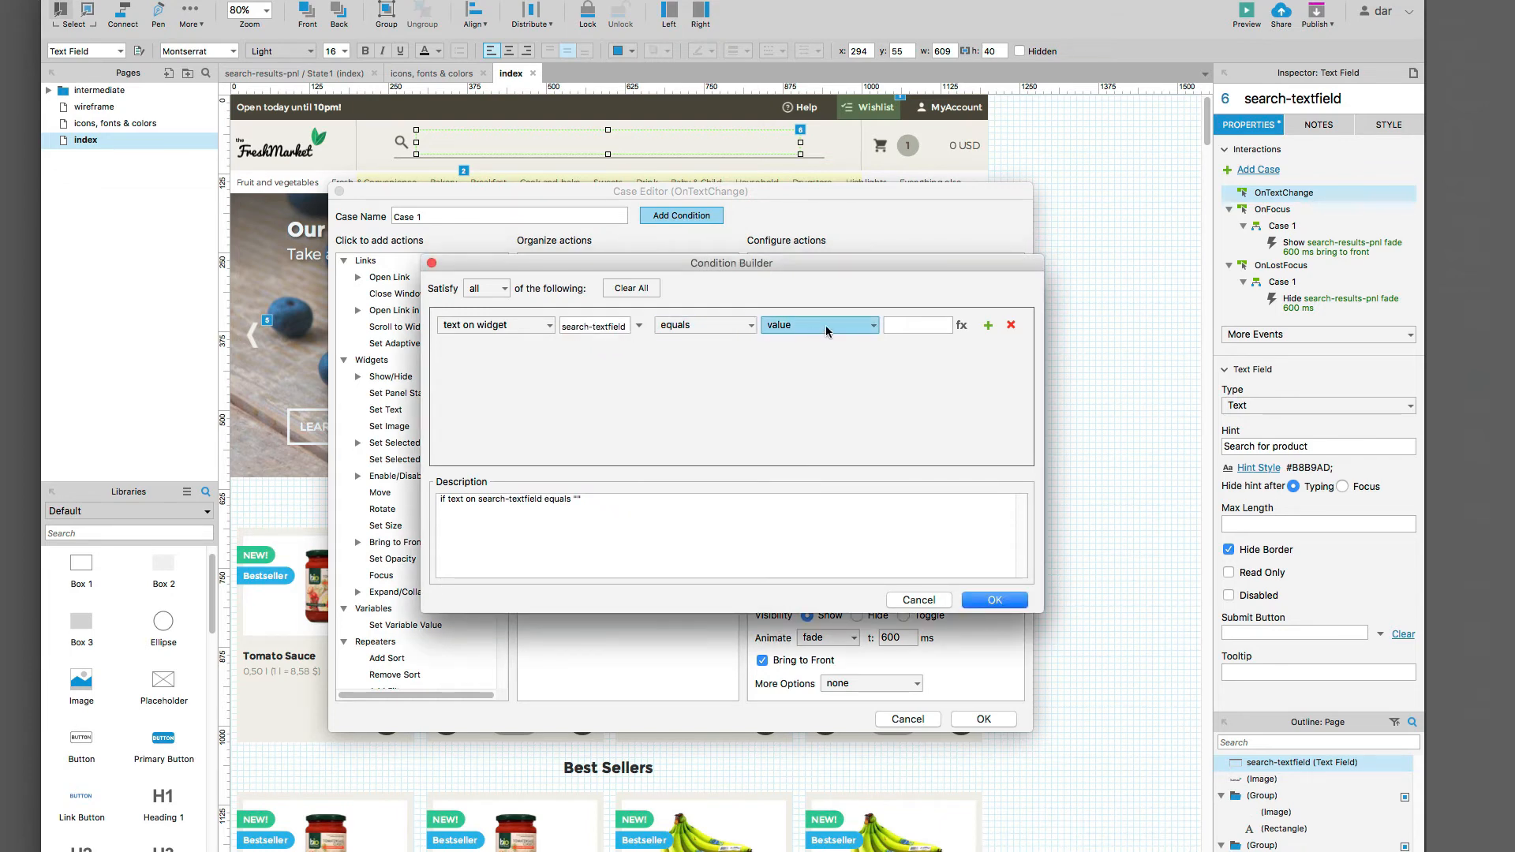
click(896, 326)
text(we)
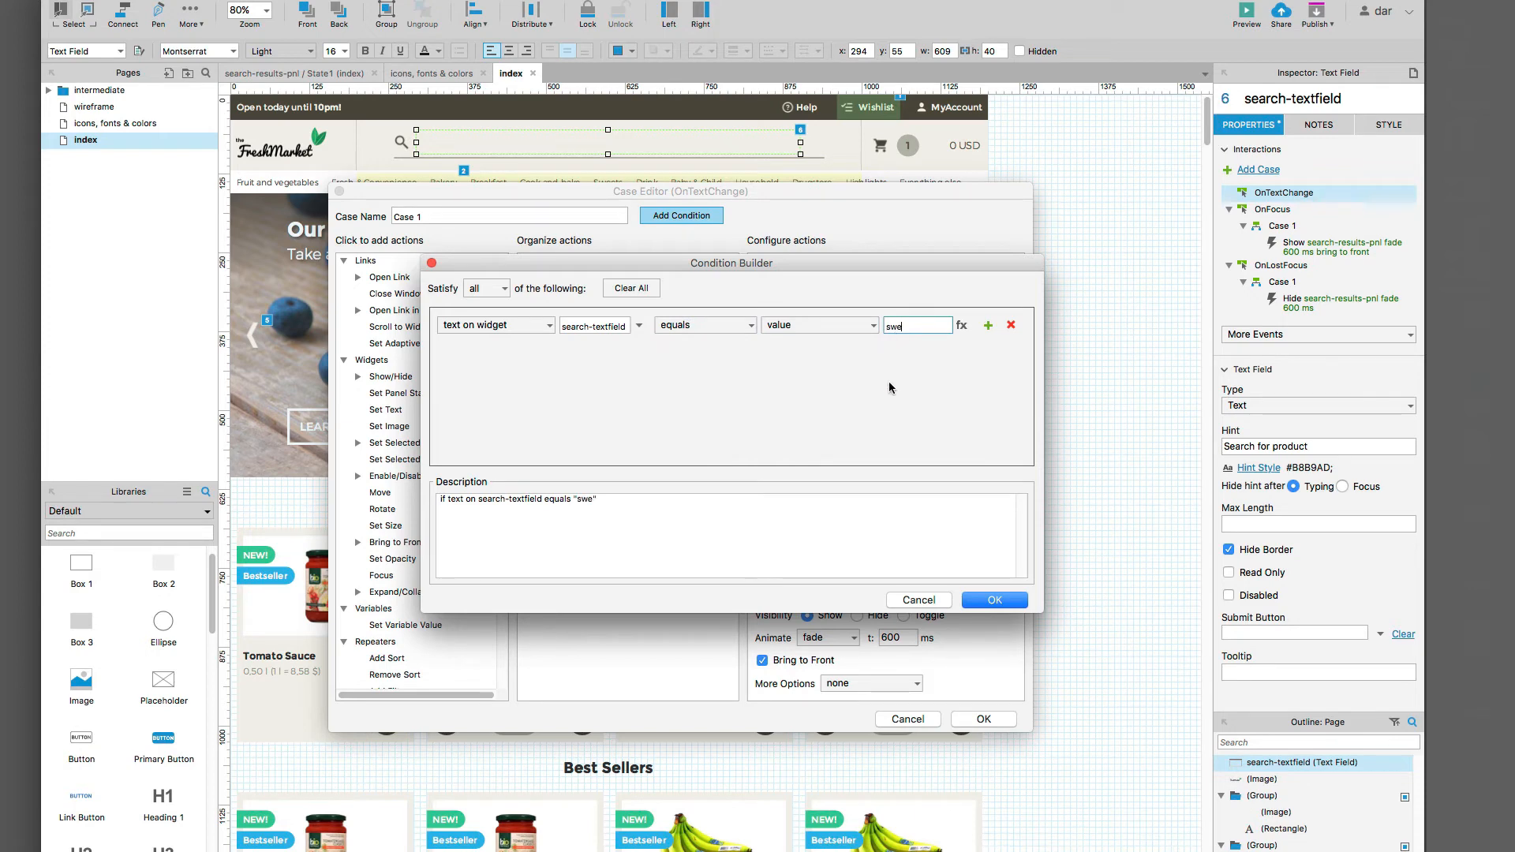
click(995, 599)
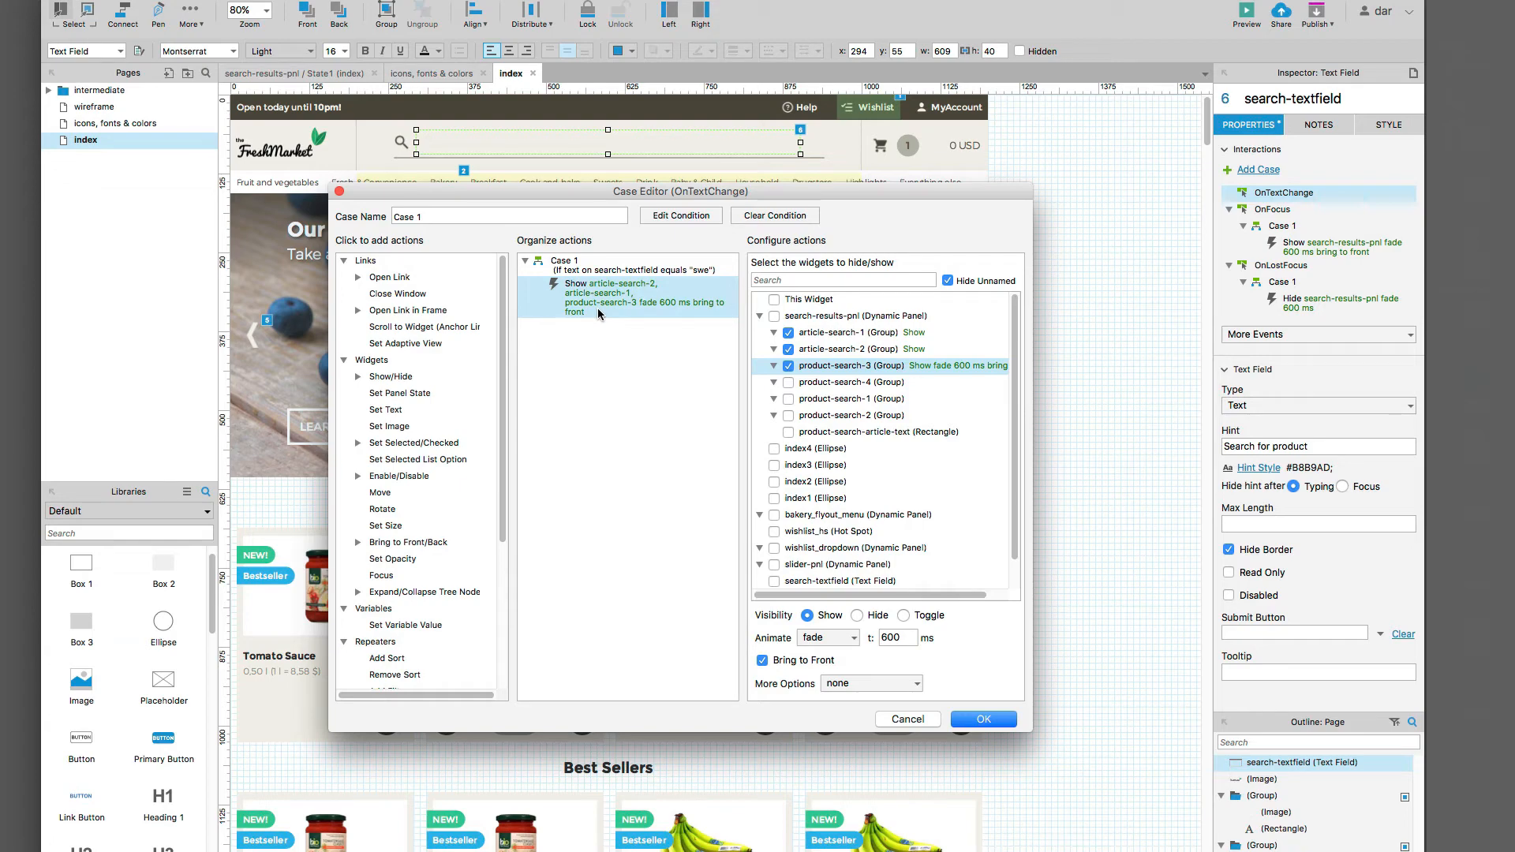
click(983, 719)
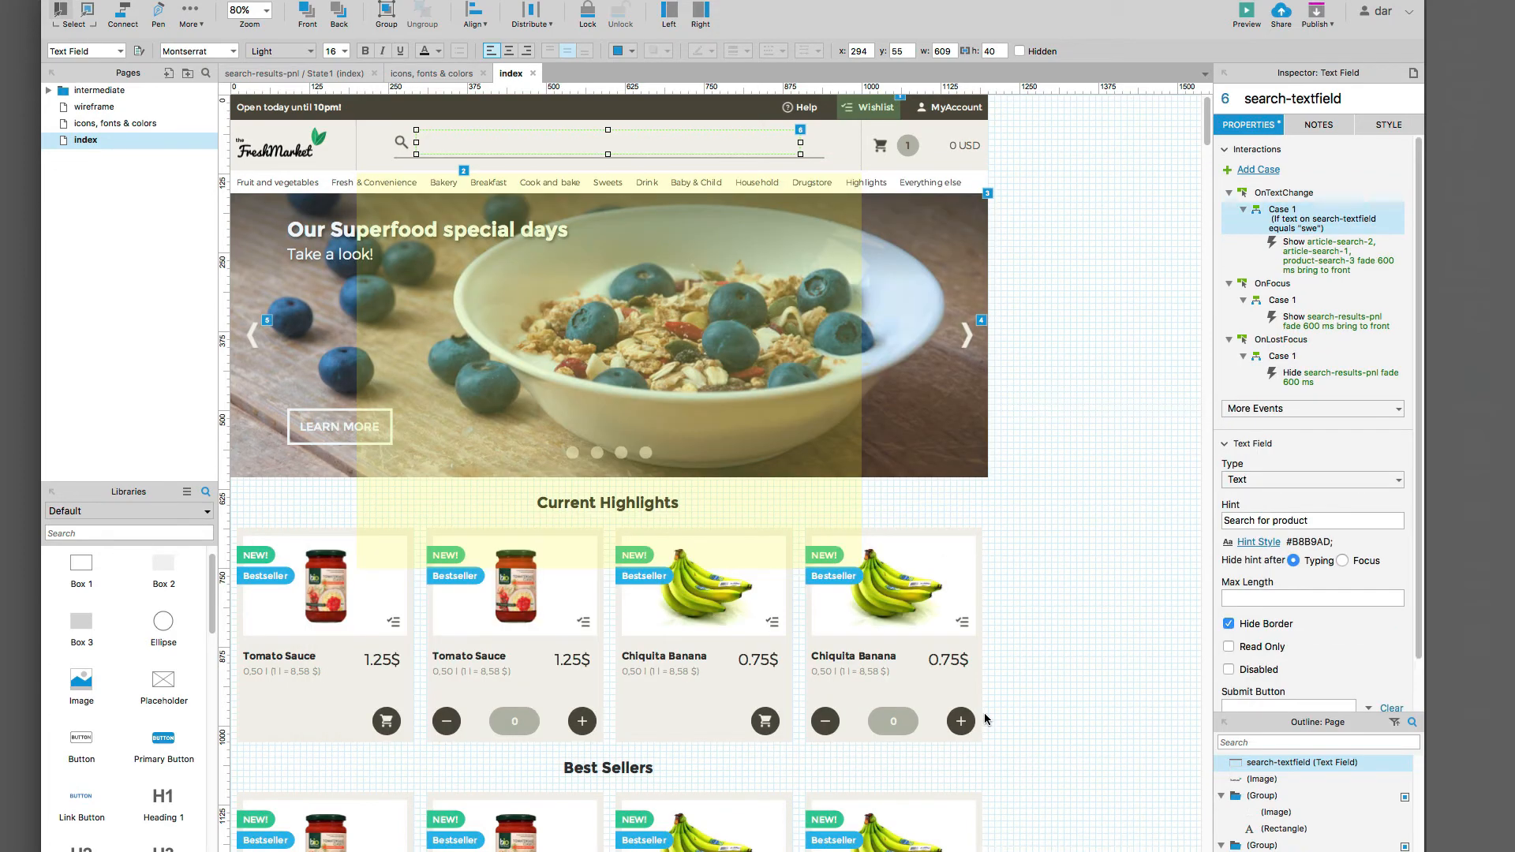
Step: Add a second OnTextChange case with the condition that text on search-textfield equals "sweet"
click(1260, 171)
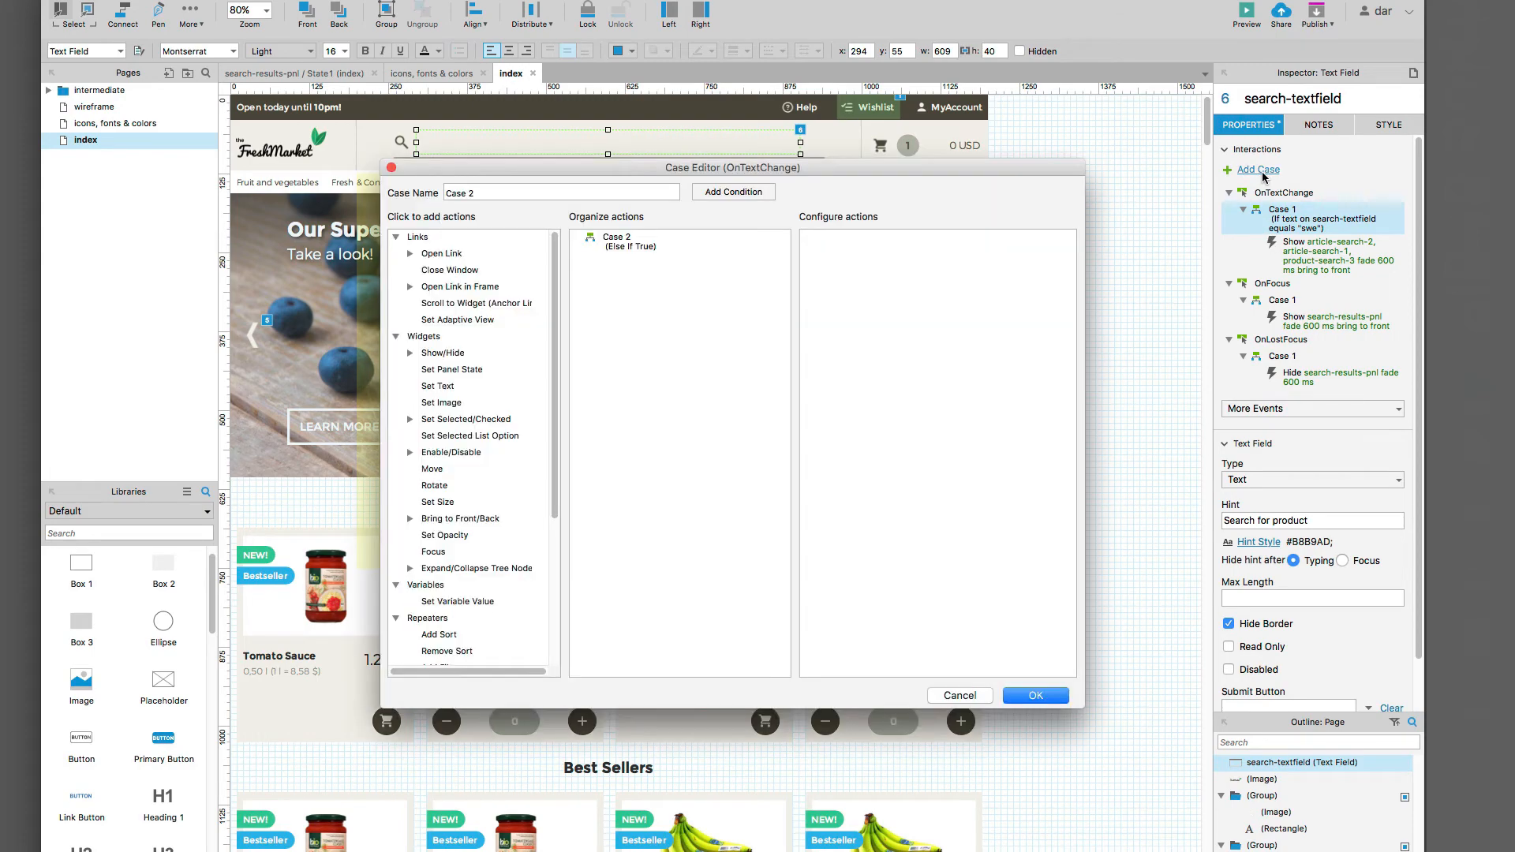
drag(767, 171, 724, 279)
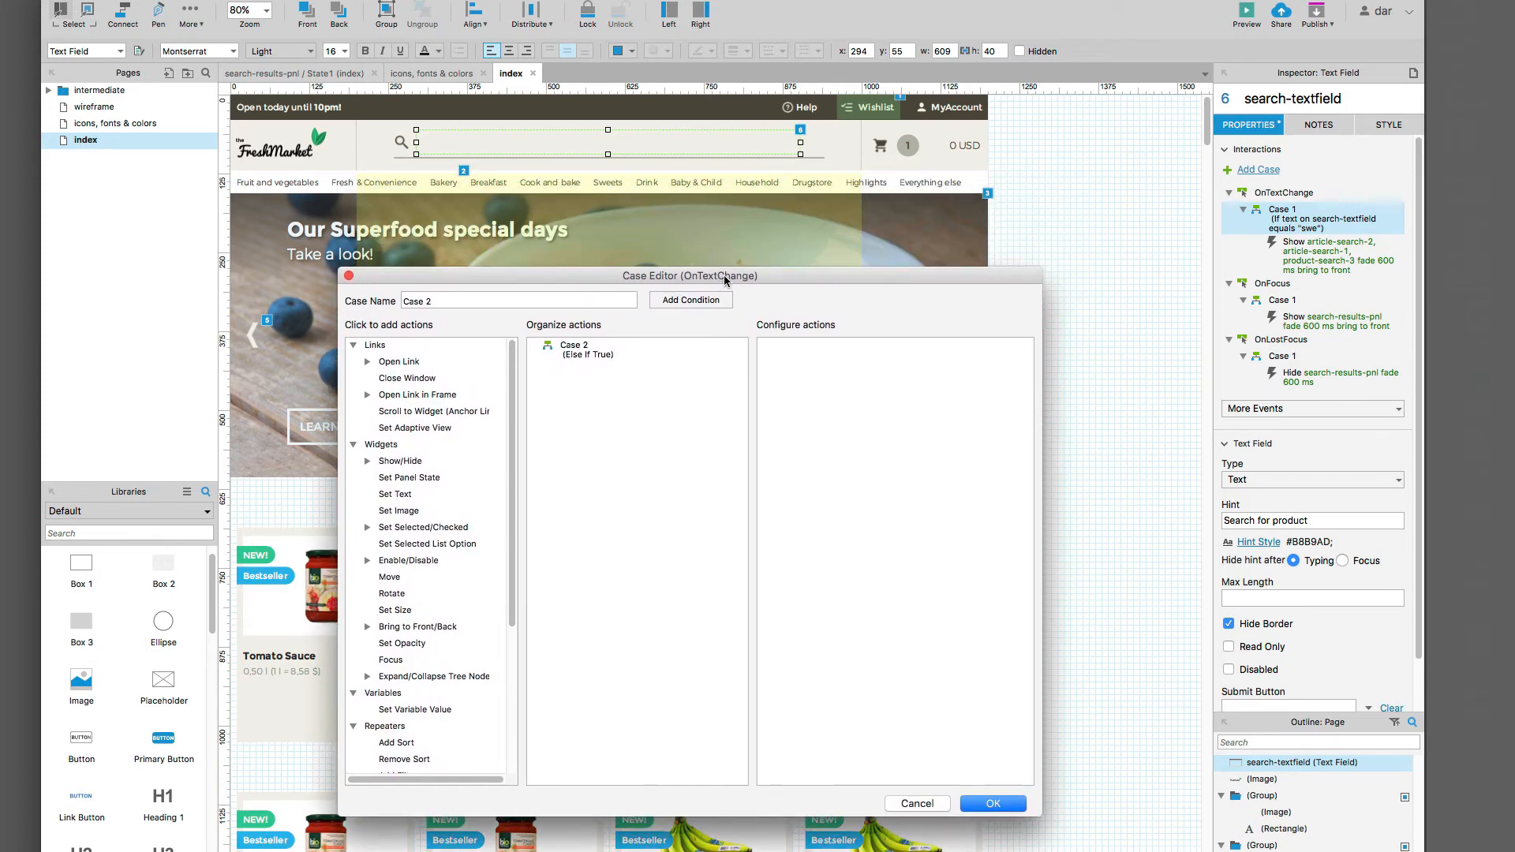
click(690, 300)
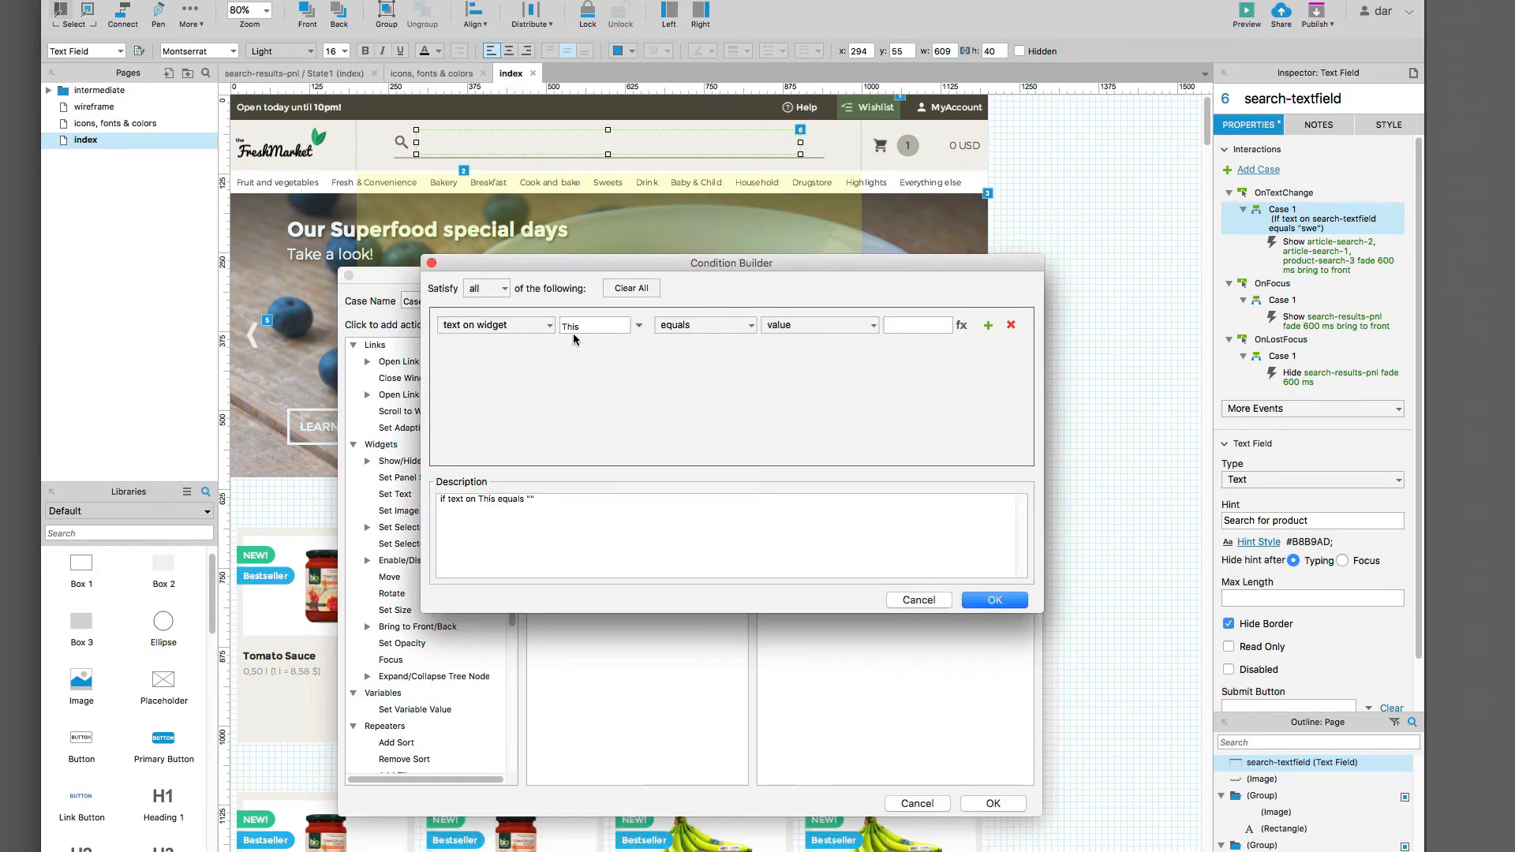
click(639, 327)
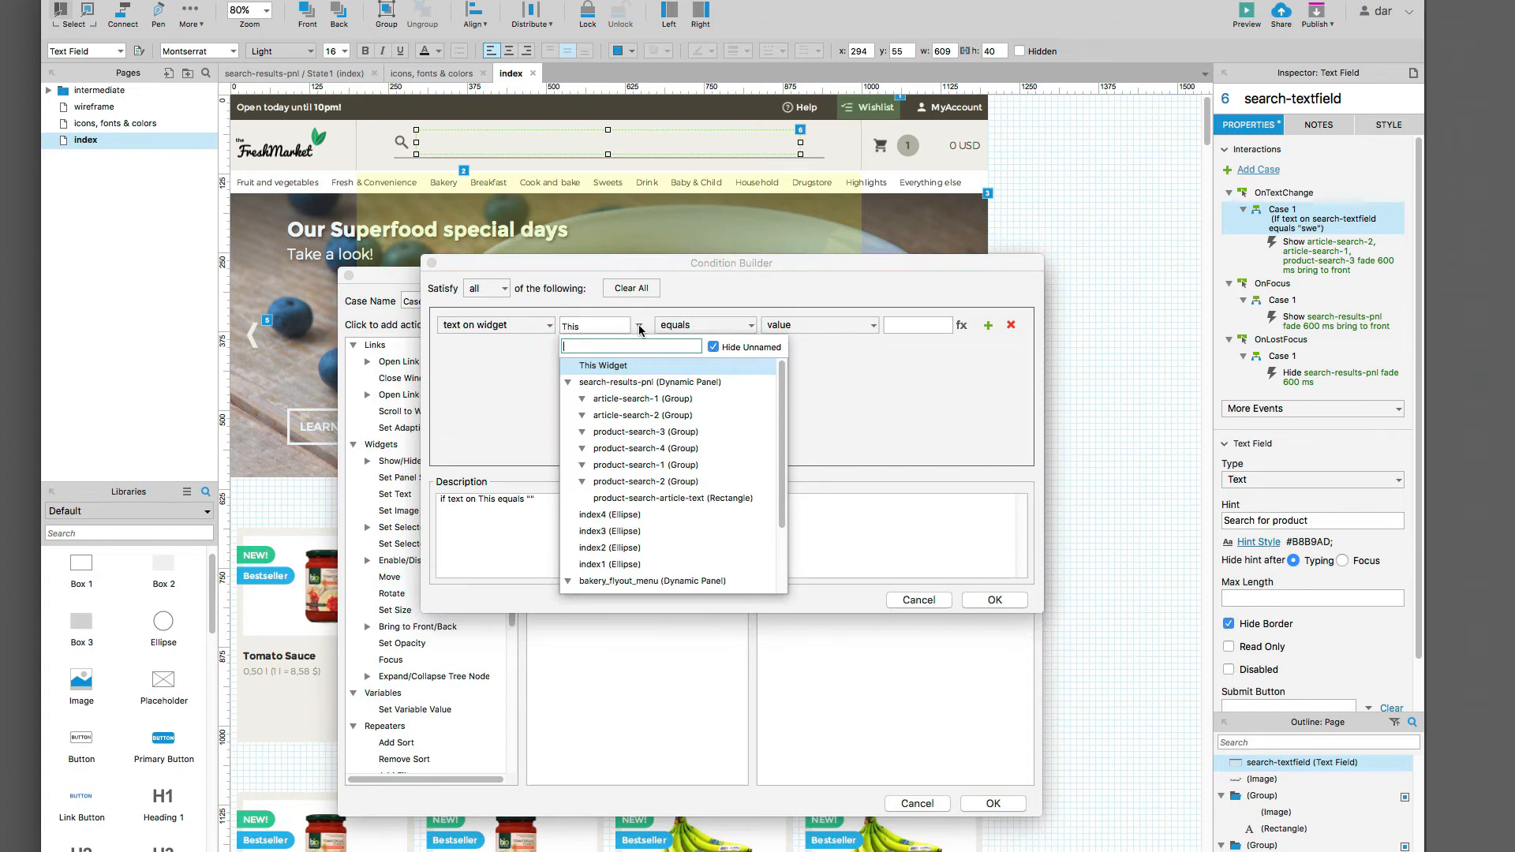
text(search)
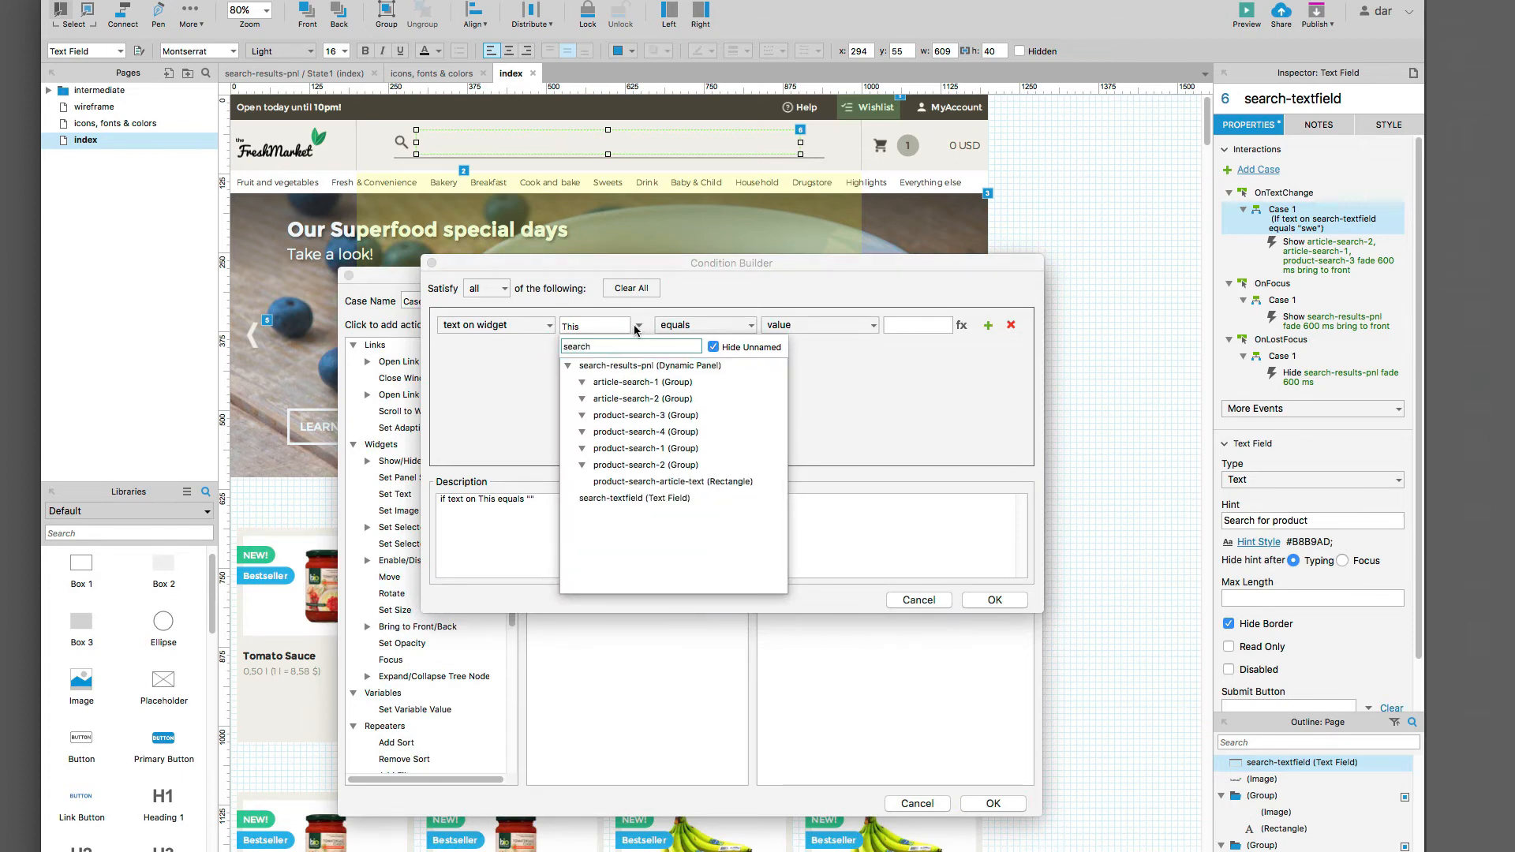
click(614, 497)
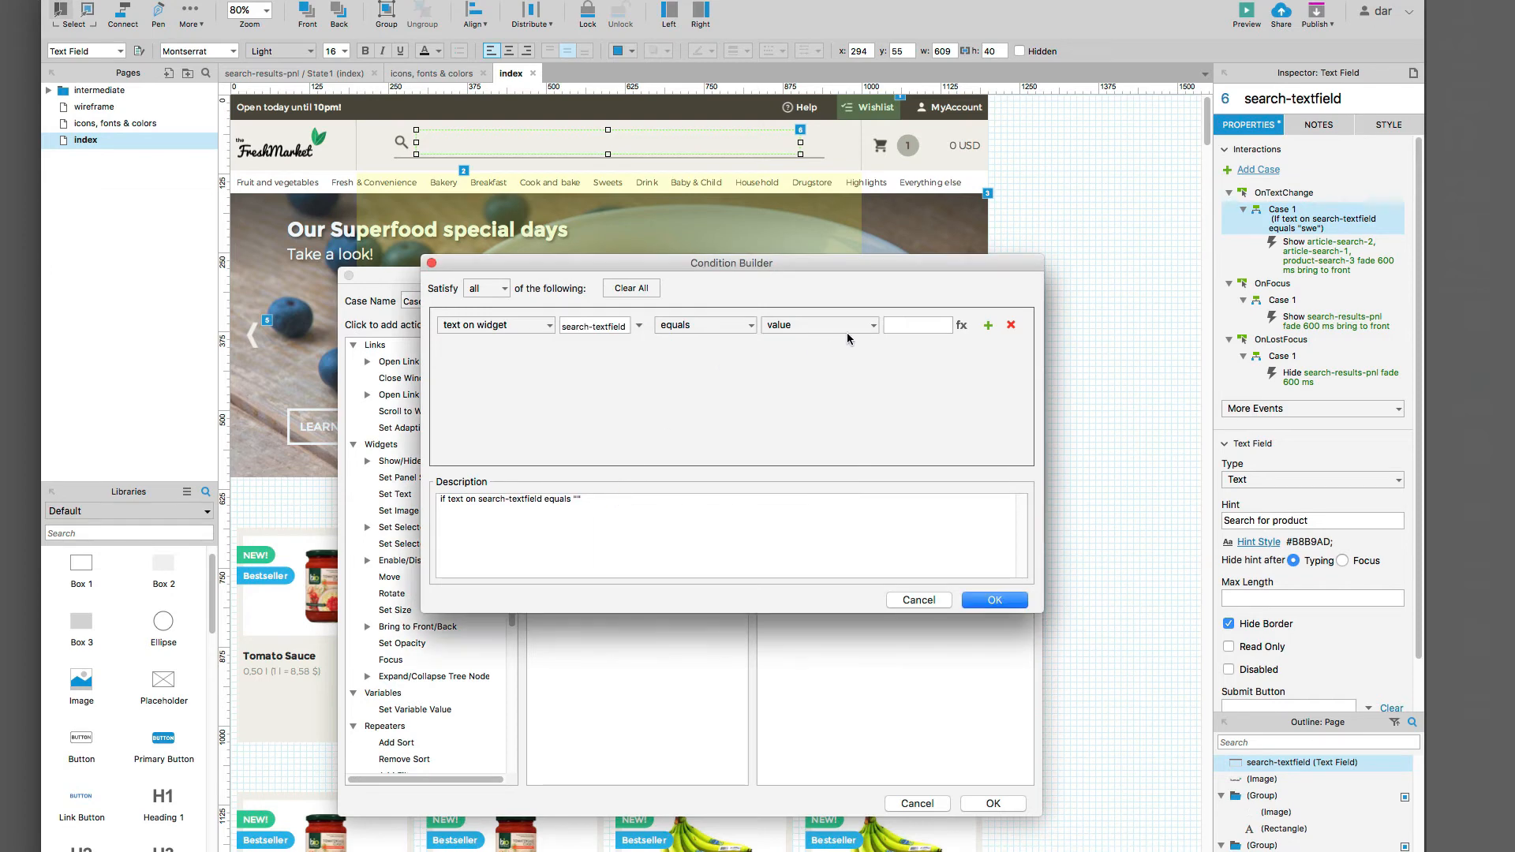
click(900, 333)
text(eet)
click(995, 602)
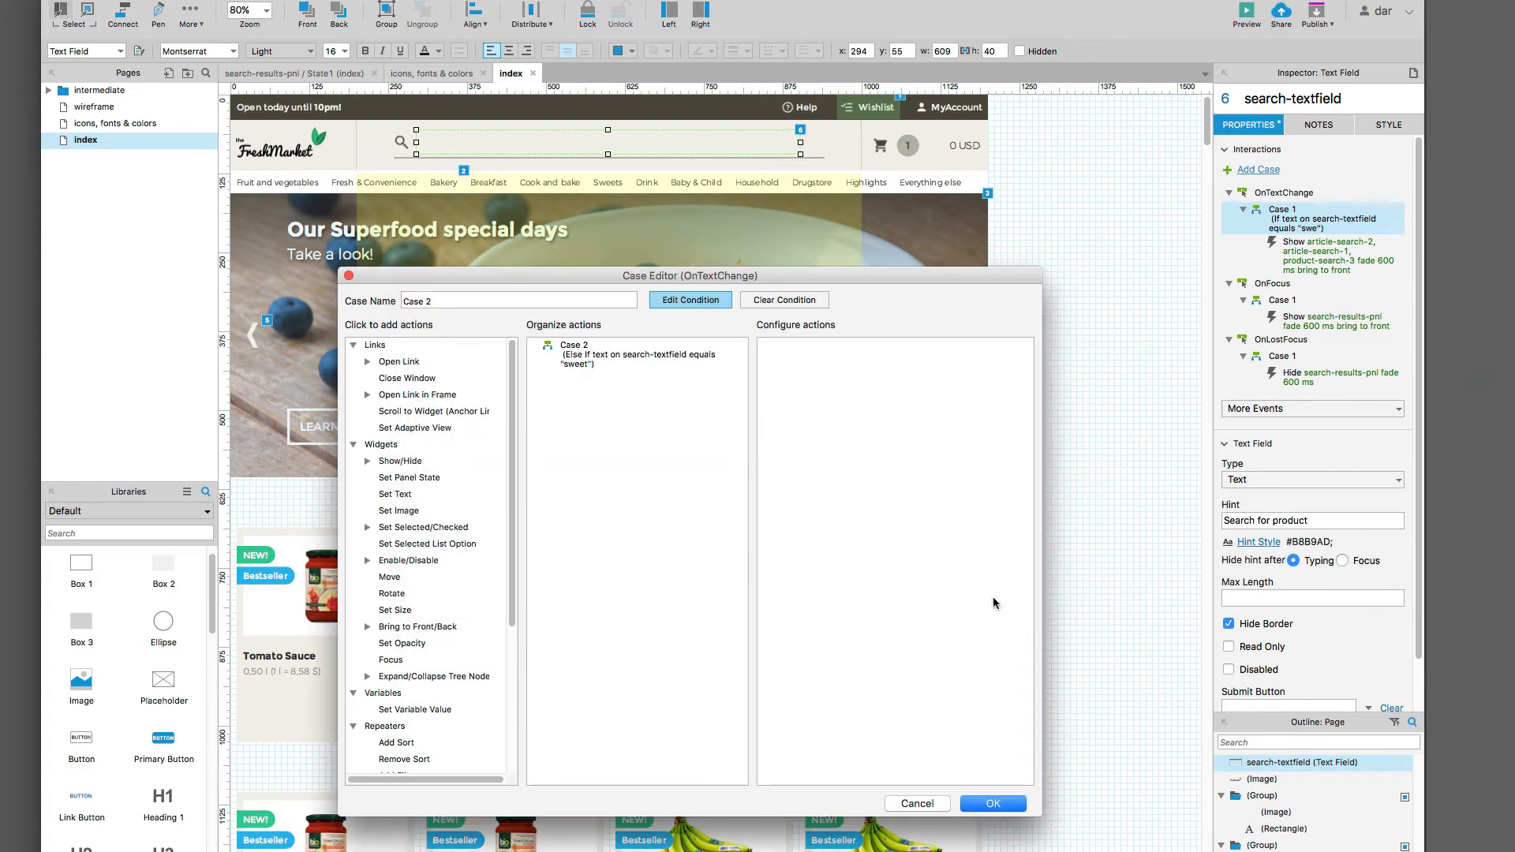
Step: Add a Show action to the "sweet" case for product-search-4 and article-search-2
click(400, 462)
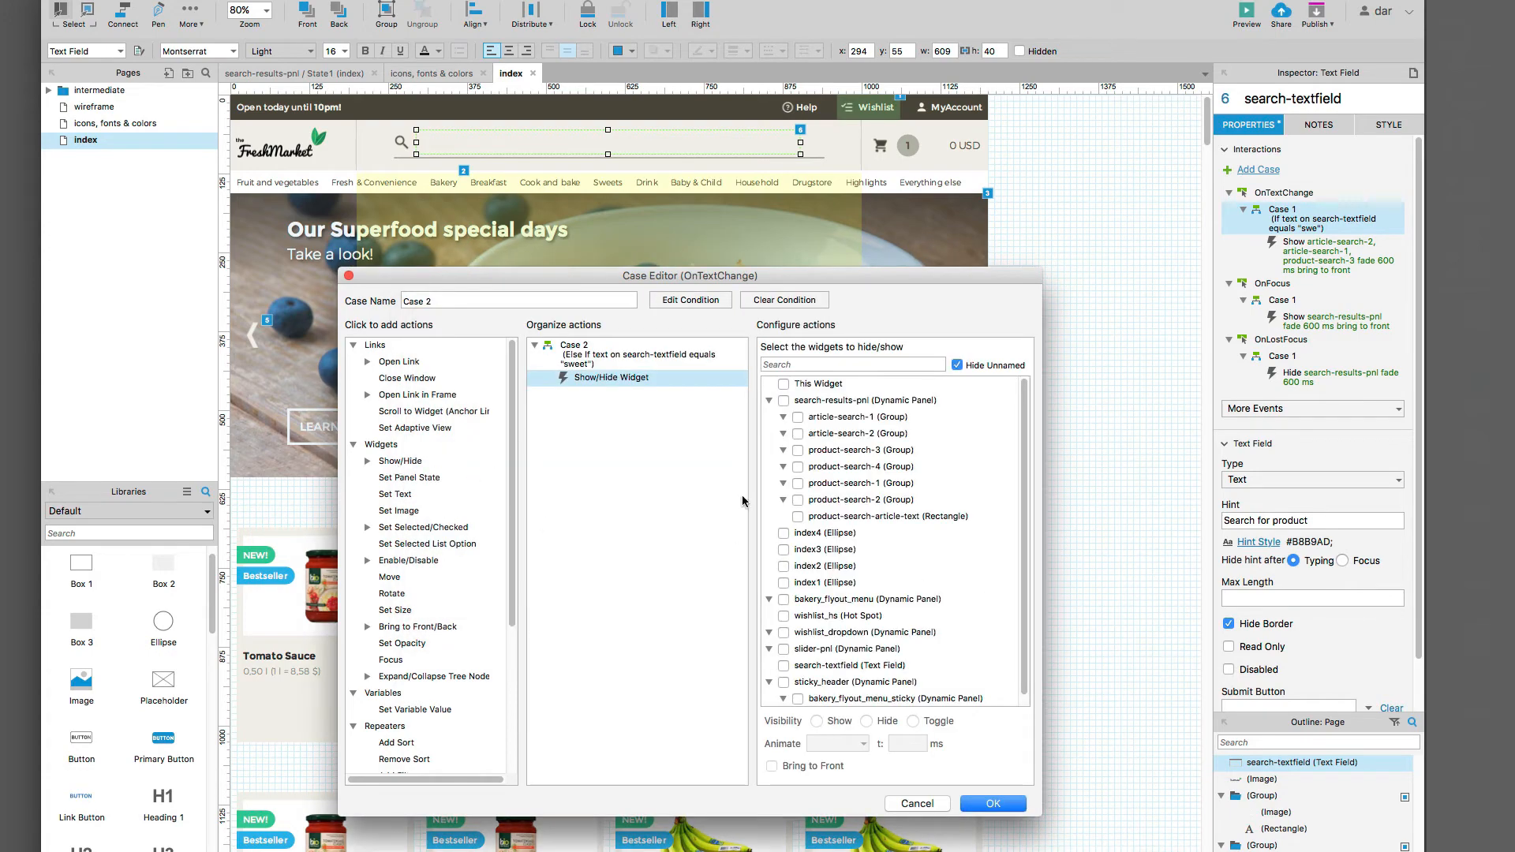
click(798, 466)
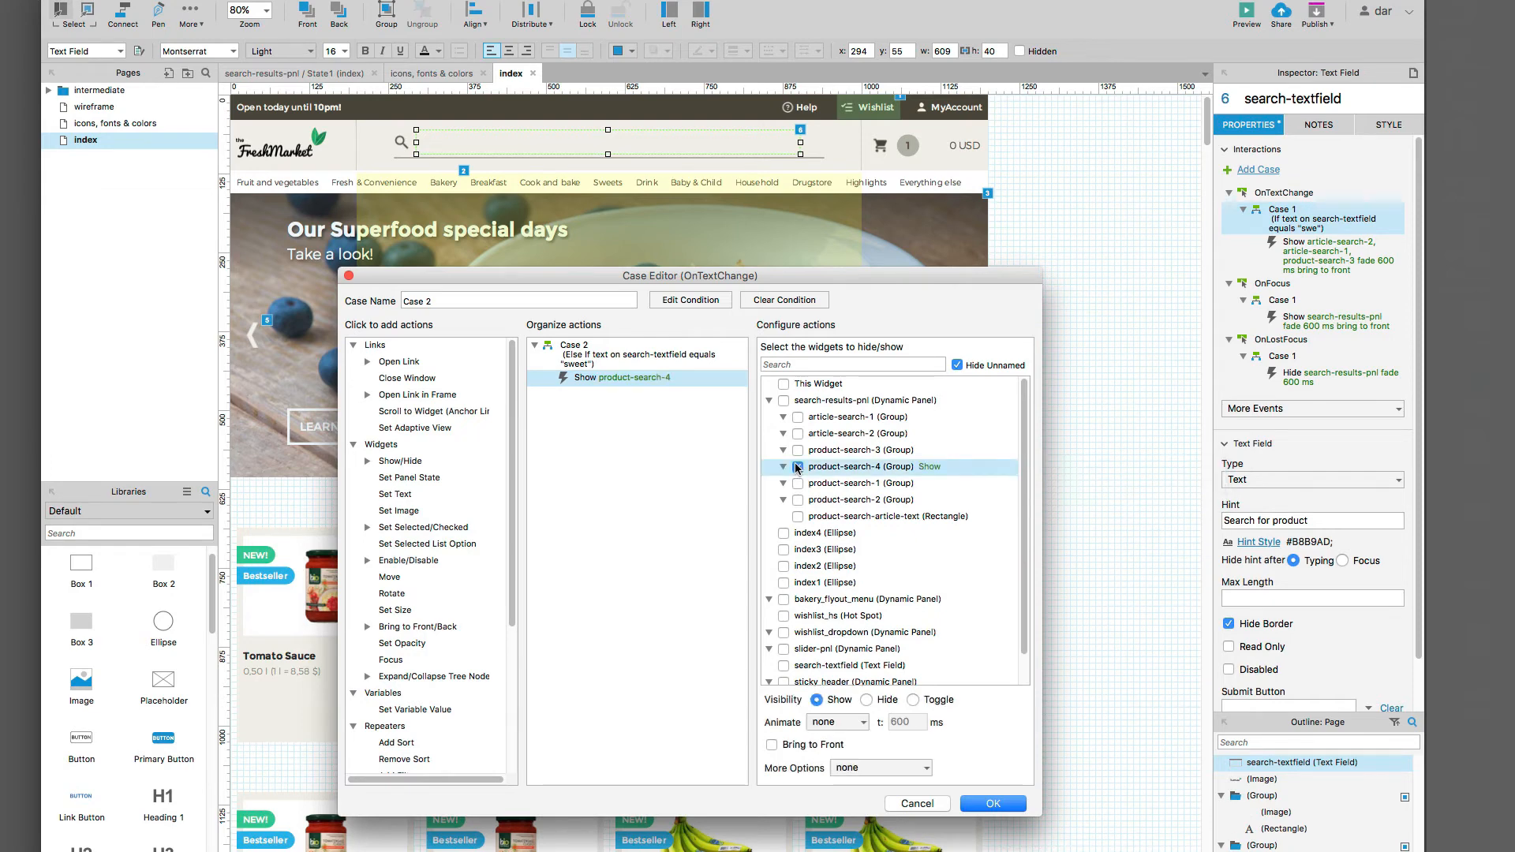
click(798, 433)
click(798, 417)
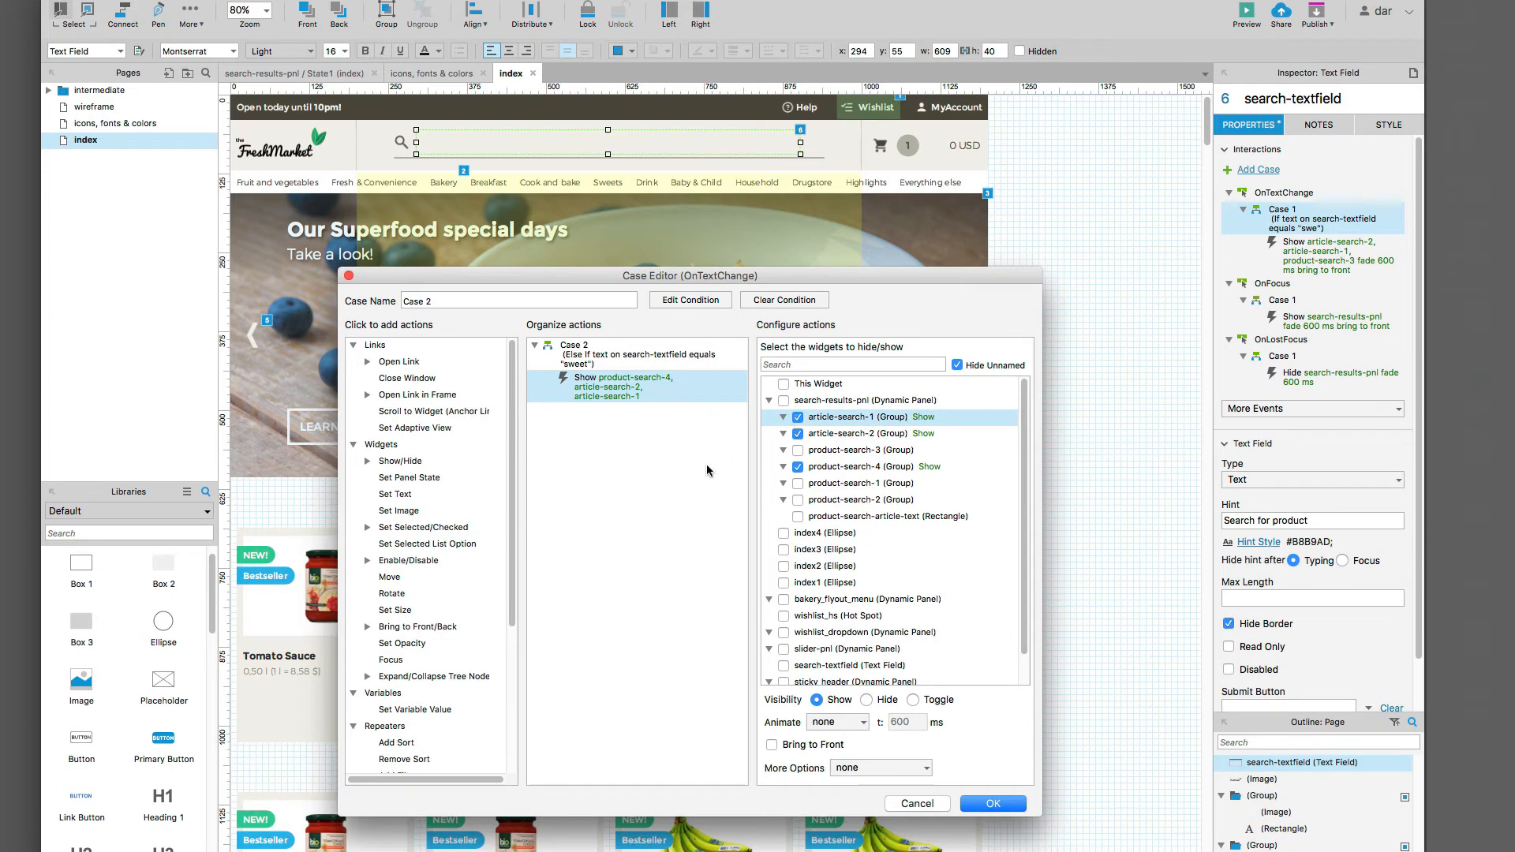
click(837, 723)
click(839, 731)
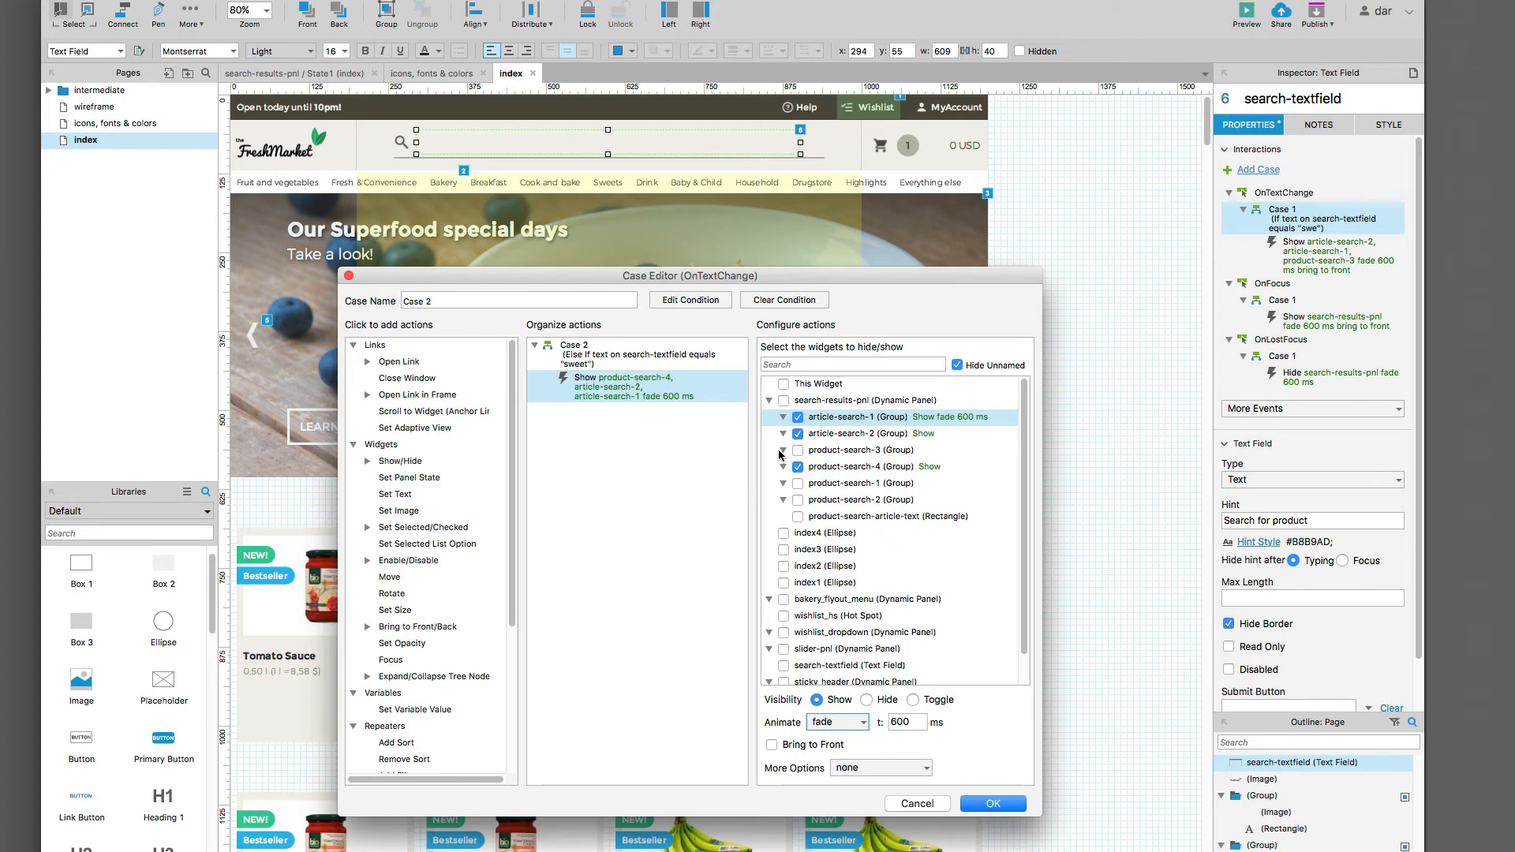
click(798, 417)
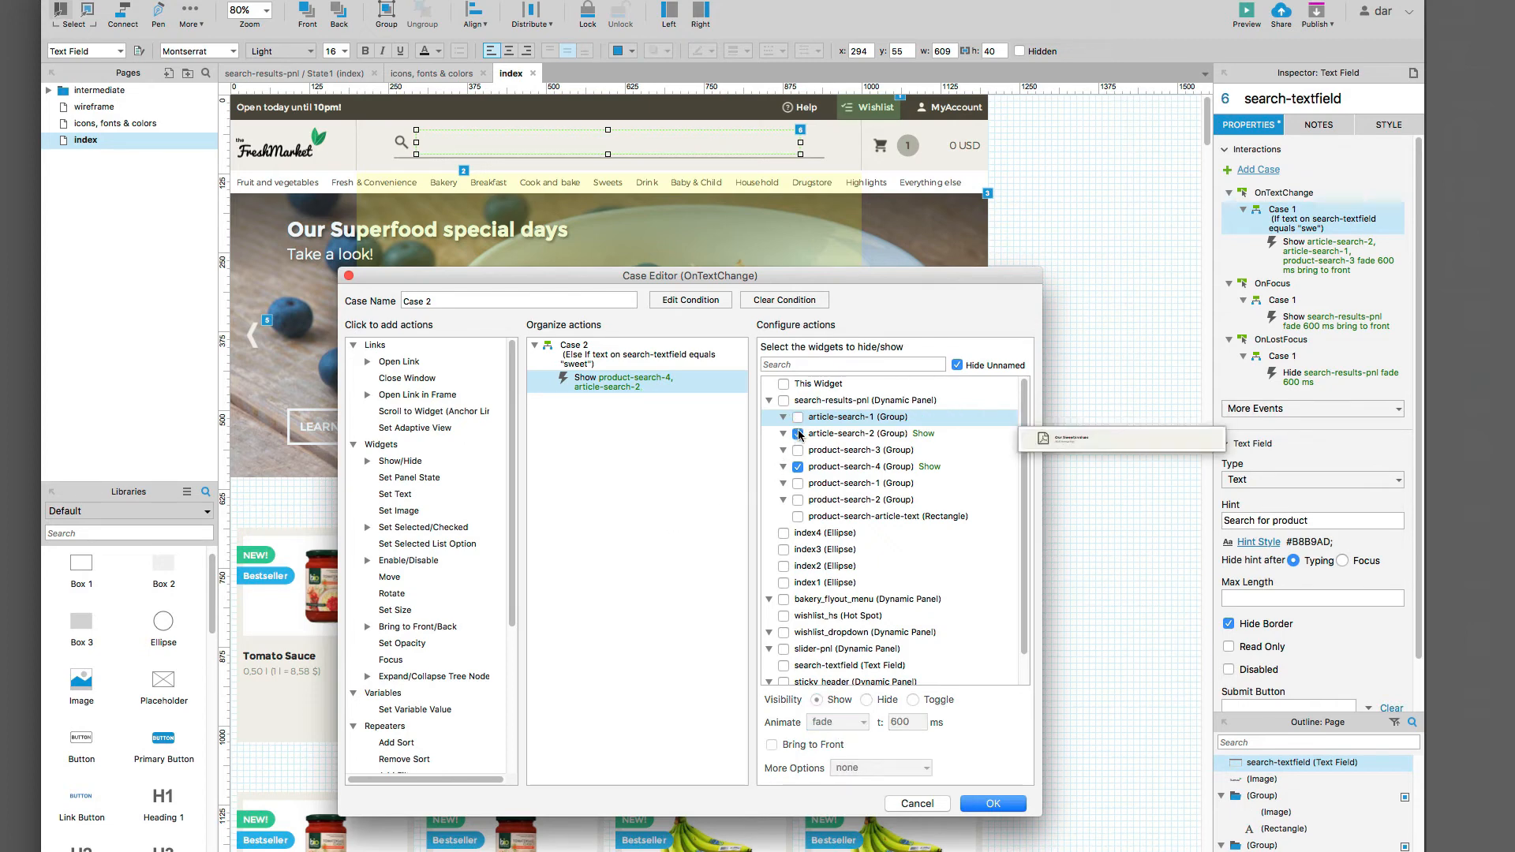
Step: Remove article-search-2 from the "sweet" case's Show action and add a Wait action of 500 ms
click(798, 433)
click(639, 407)
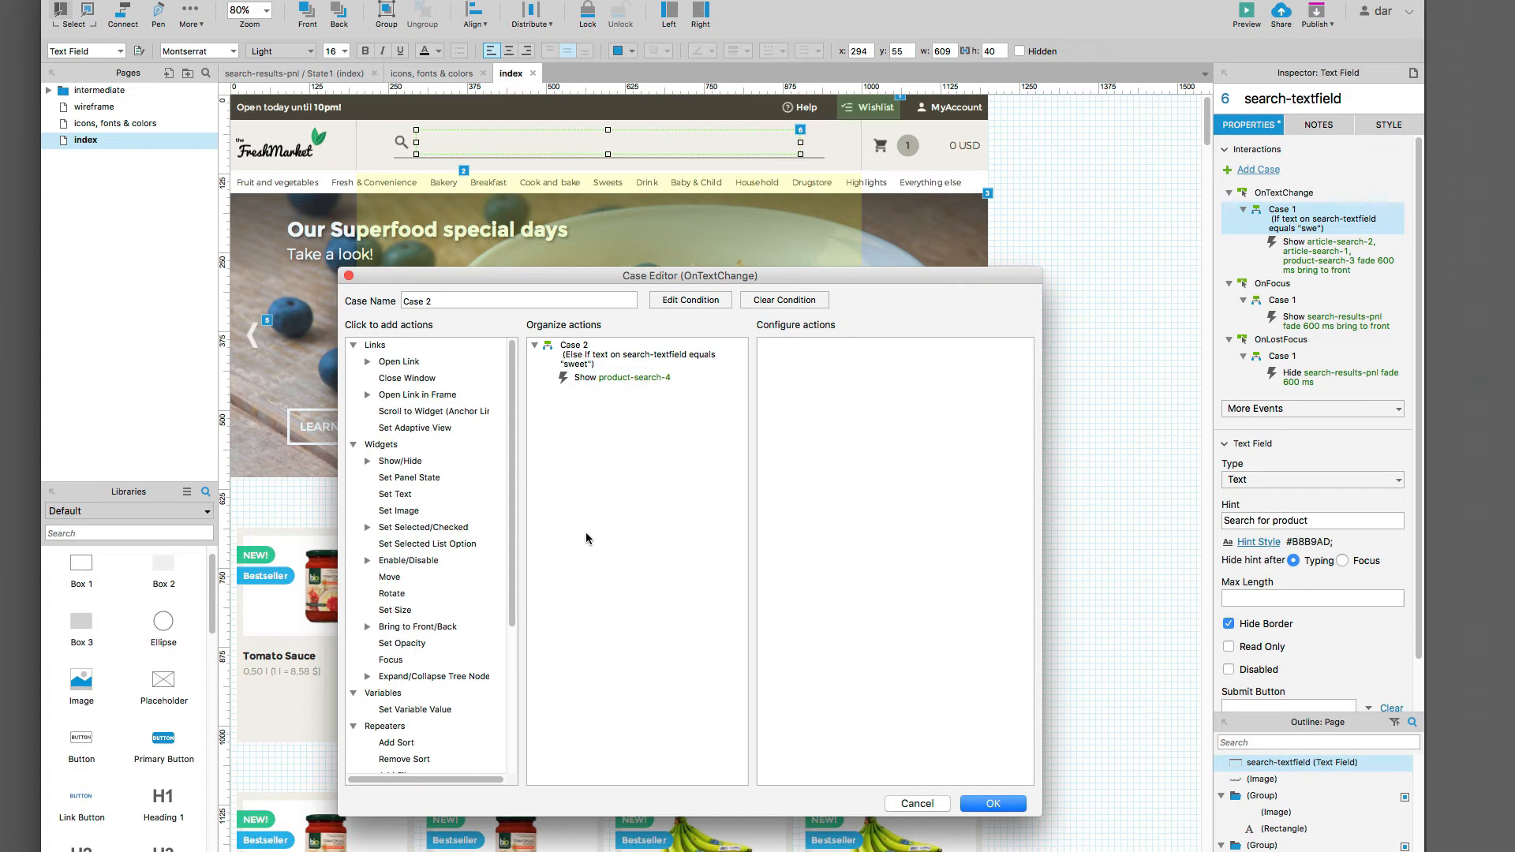
scroll(458, 580, down, 5)
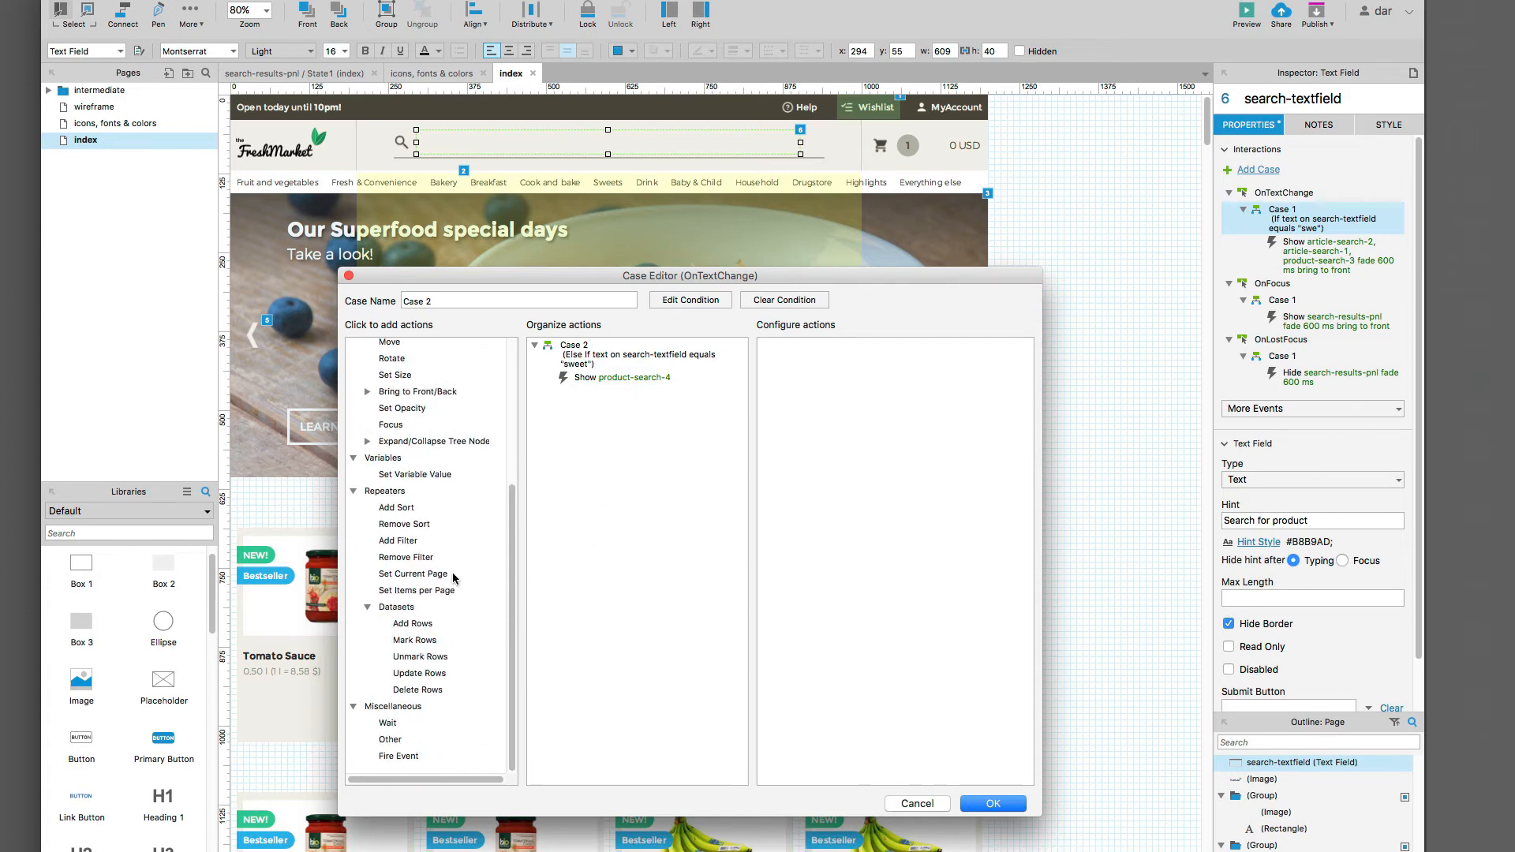
click(399, 727)
double_click(819, 365)
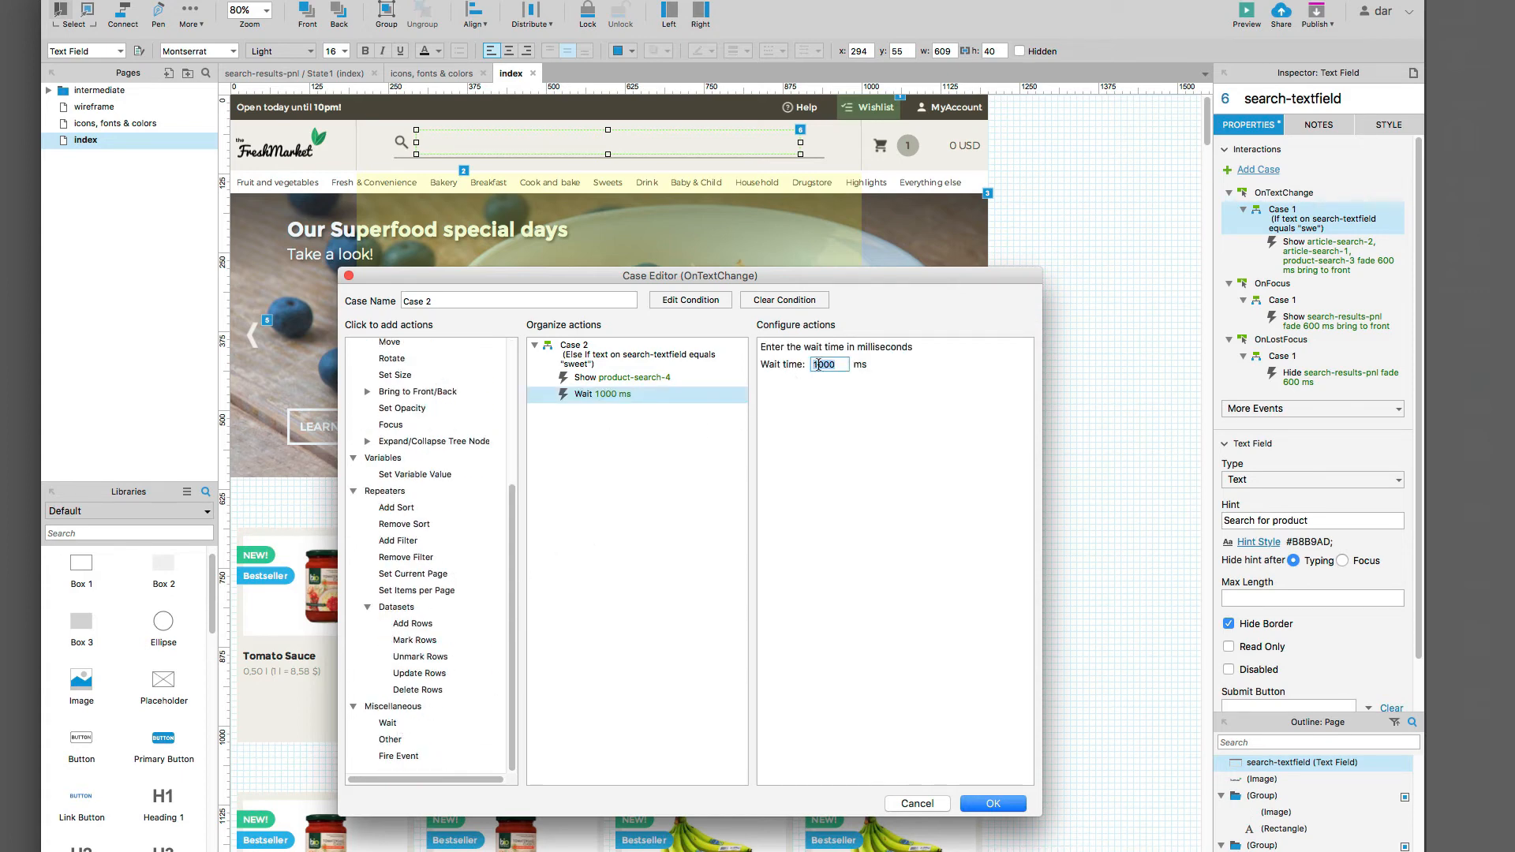
text(500)
Step: Add a Show action for article-search-1 and article-search-2, giving article-search-2 a 600 ms fade, and save the case
scroll(443, 451, up, 5)
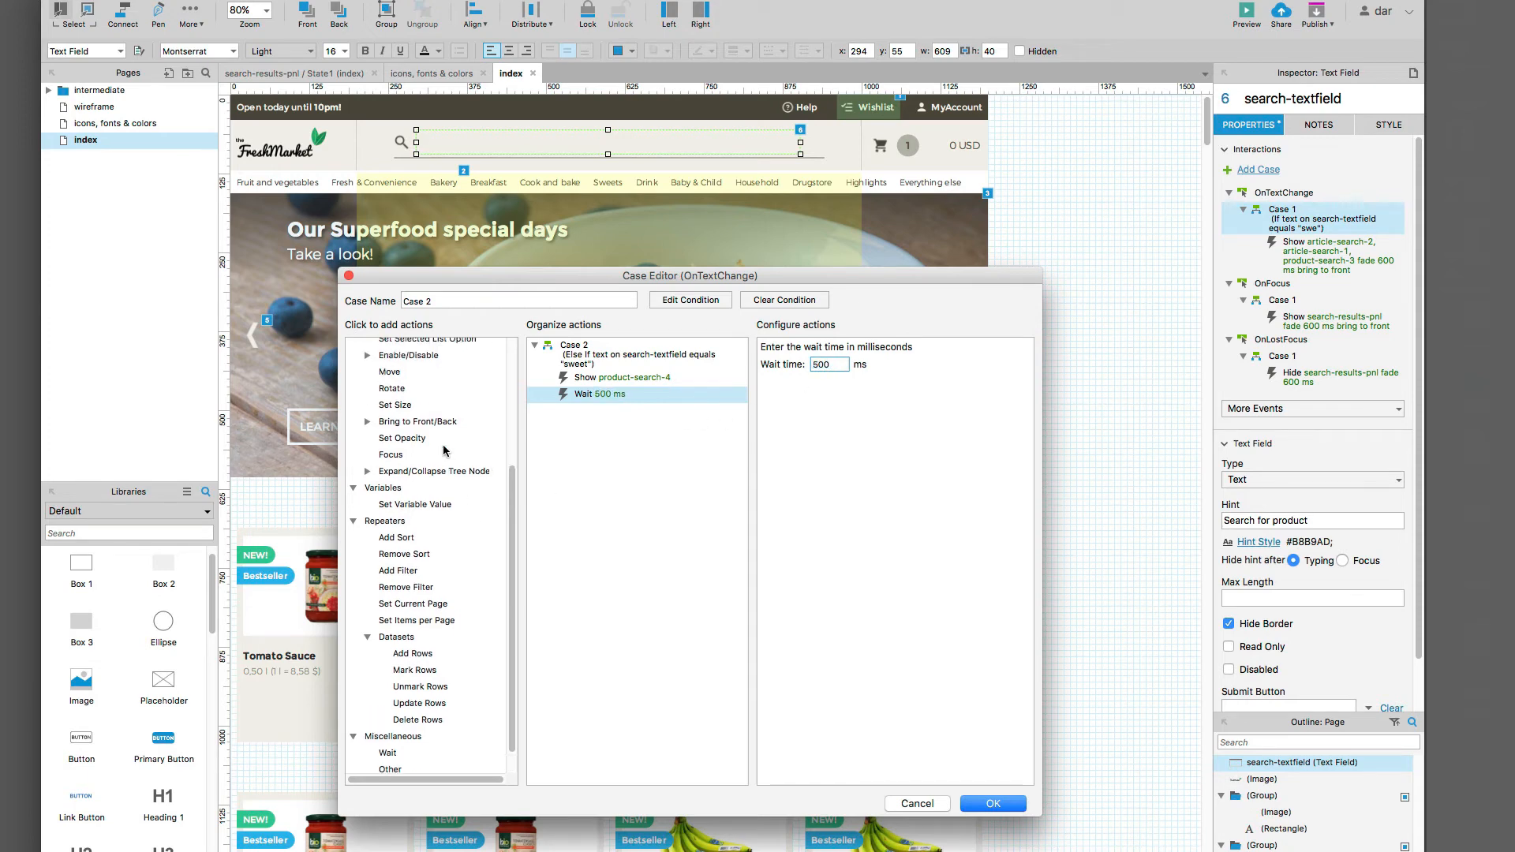
click(400, 370)
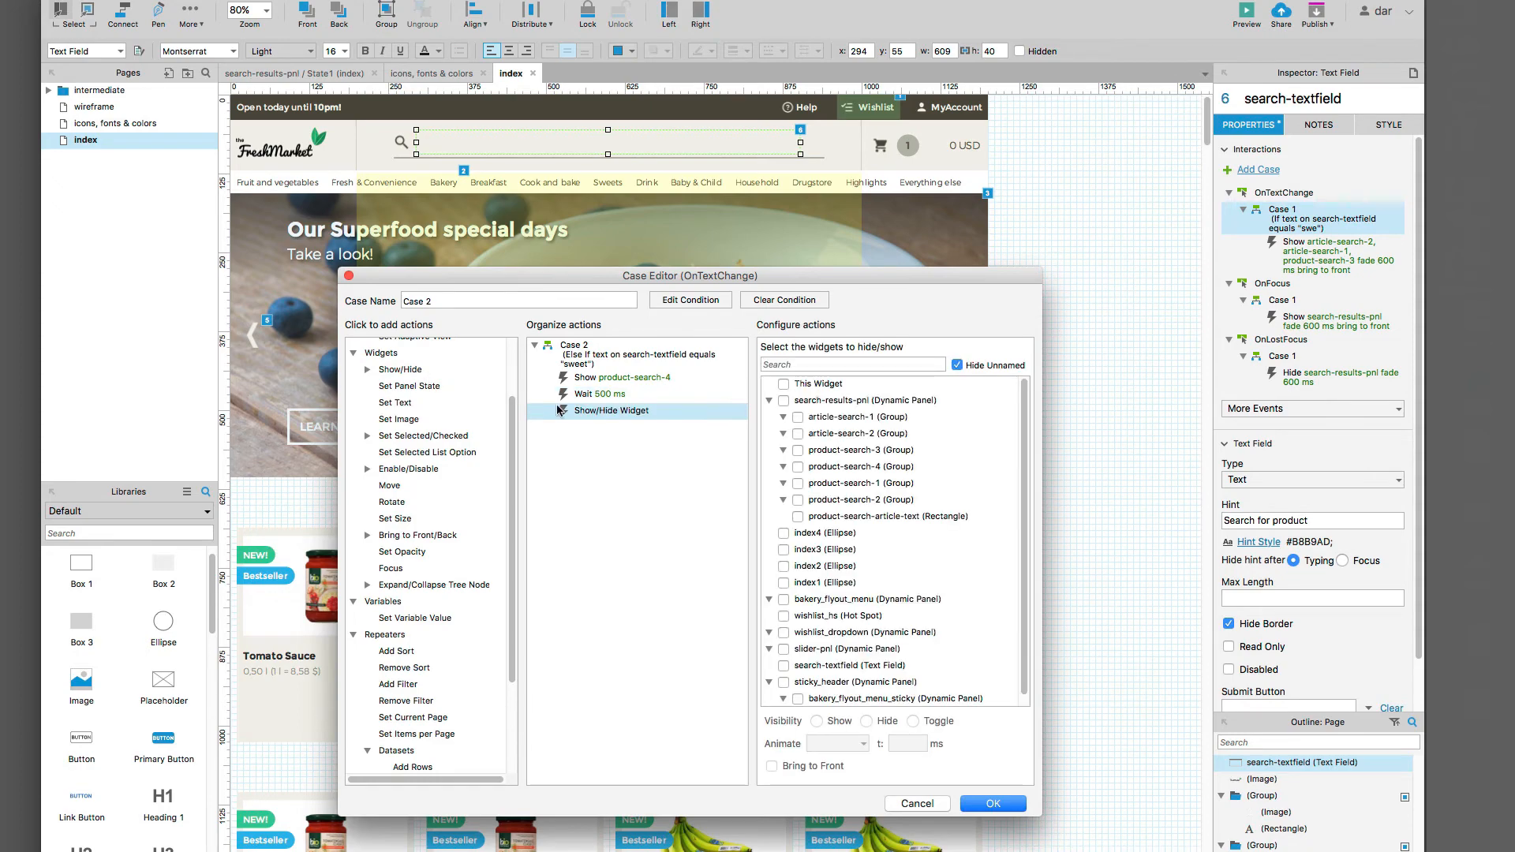
click(798, 417)
click(798, 433)
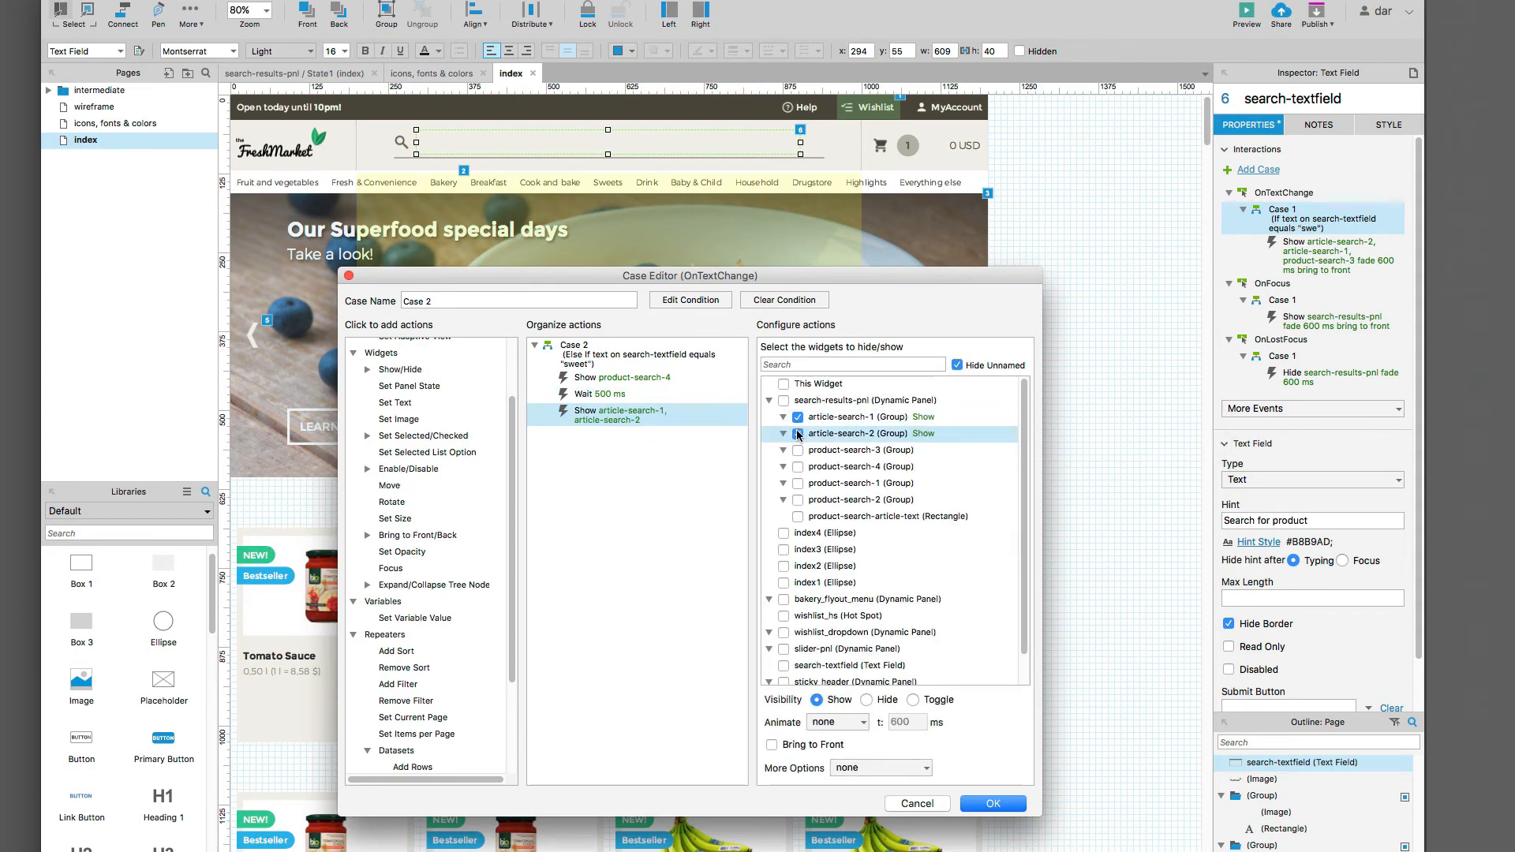
click(838, 722)
click(843, 730)
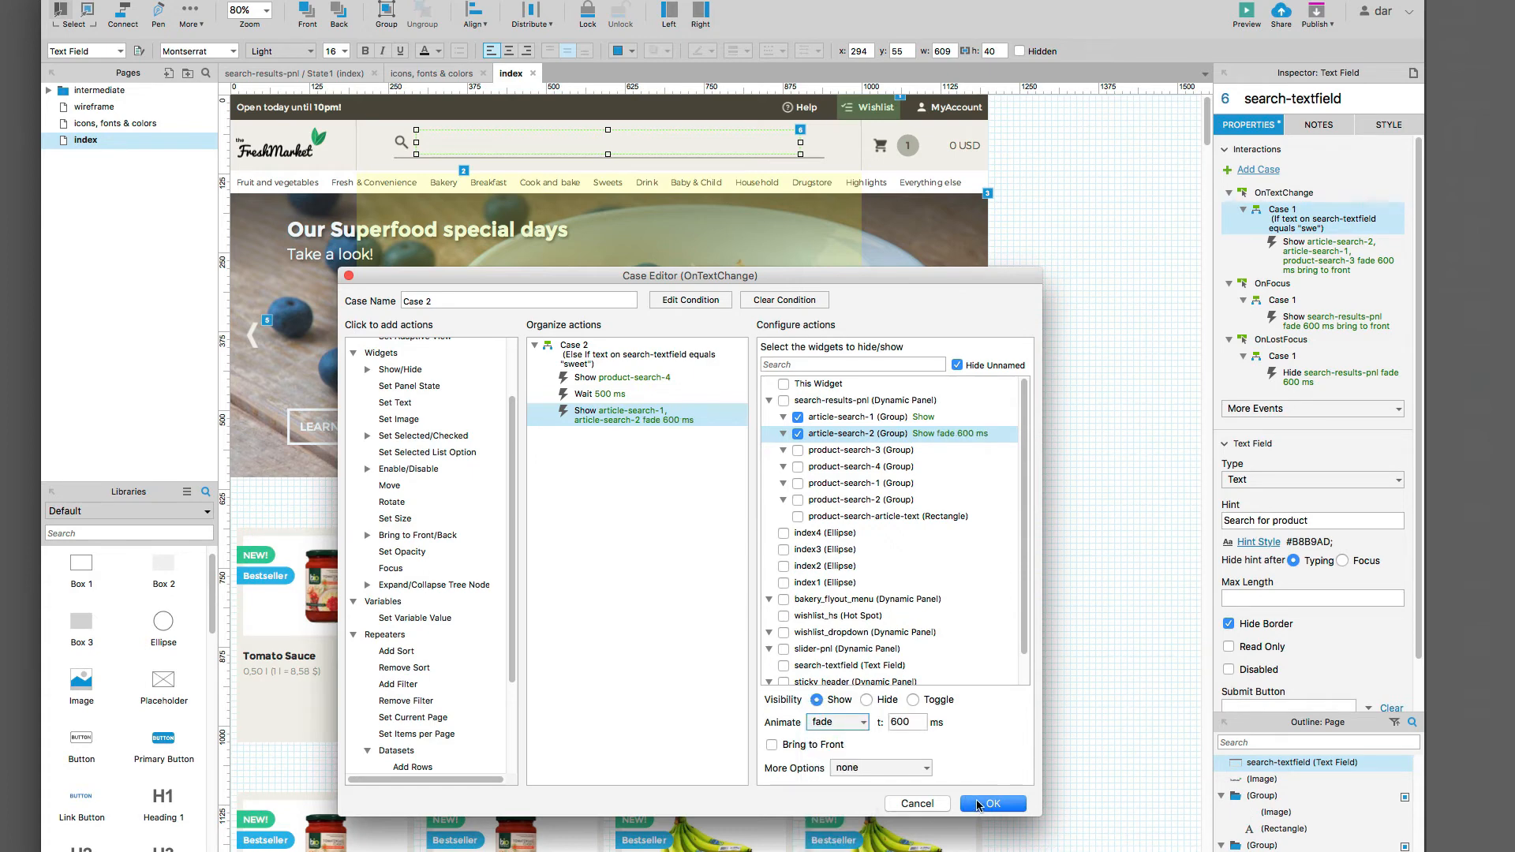
click(978, 805)
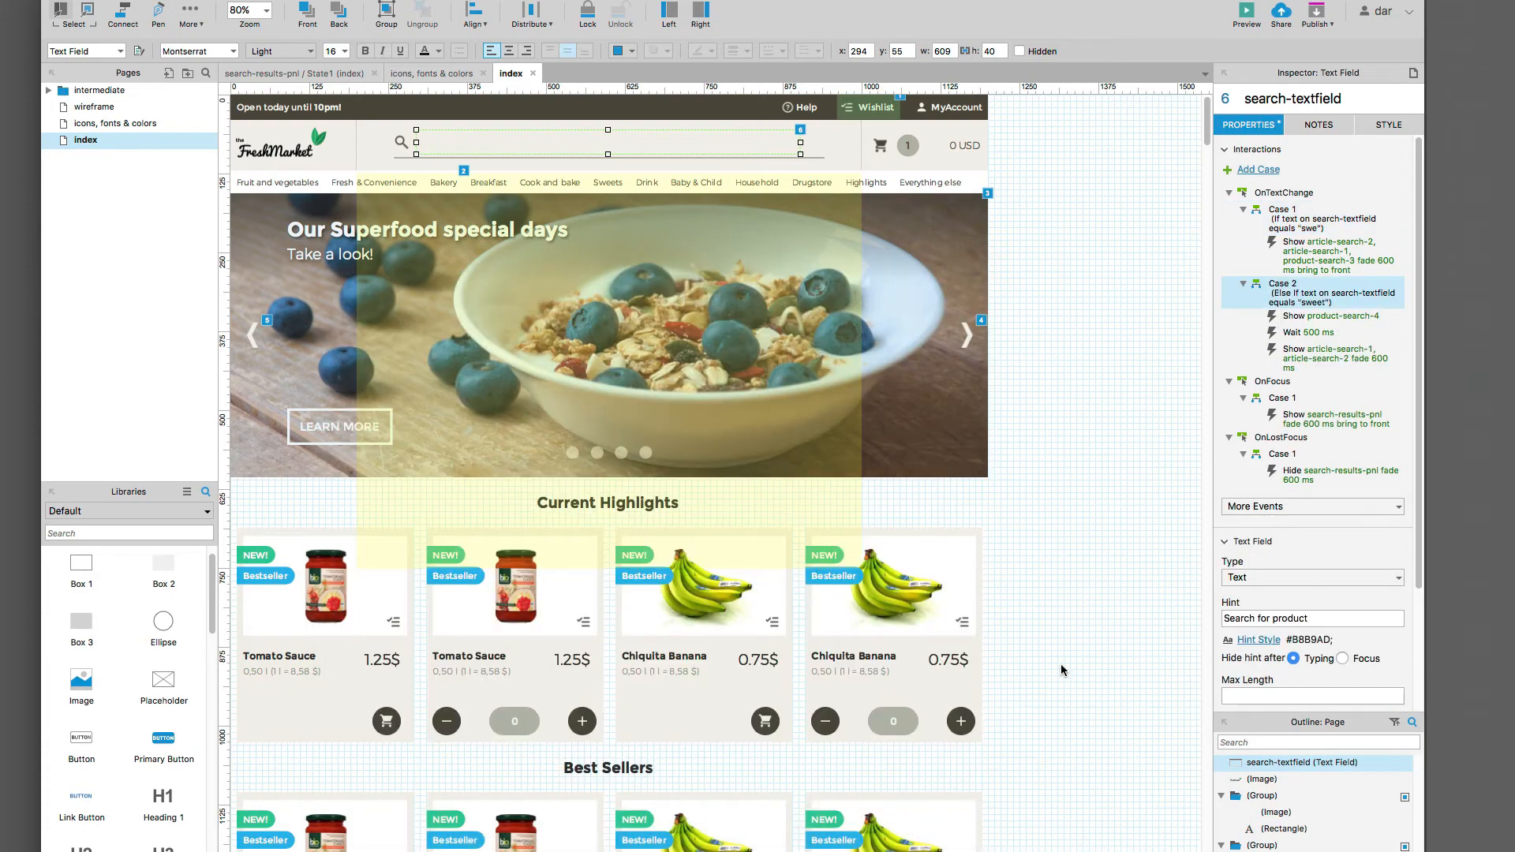
Step: Switch to Google Chrome, reload the prototype and test the results panel by focusing and leaving the search field
click(1067, 661)
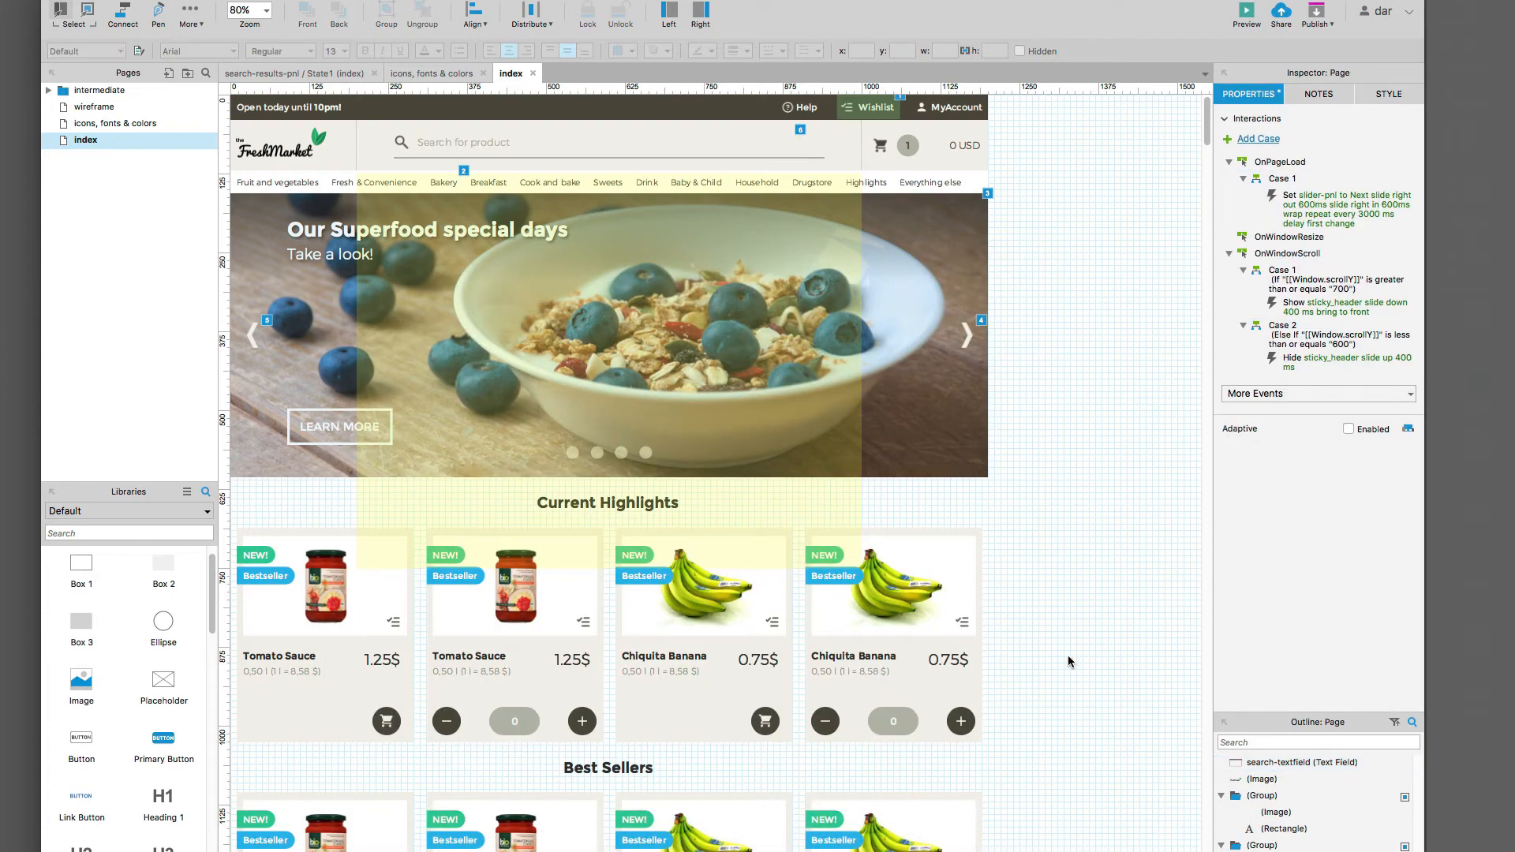
key(super+Tab)
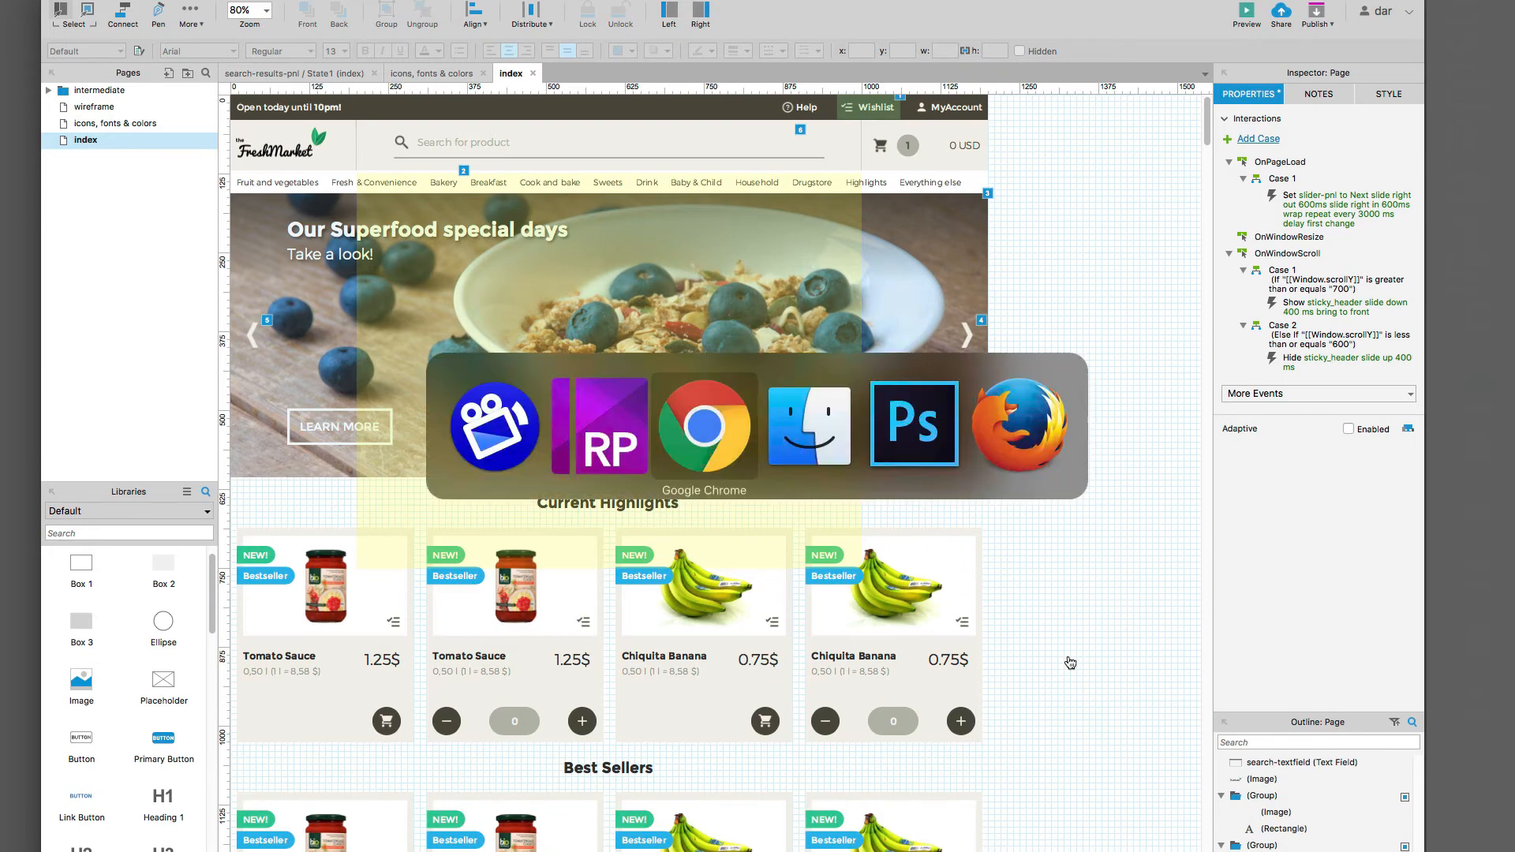
key(super+r)
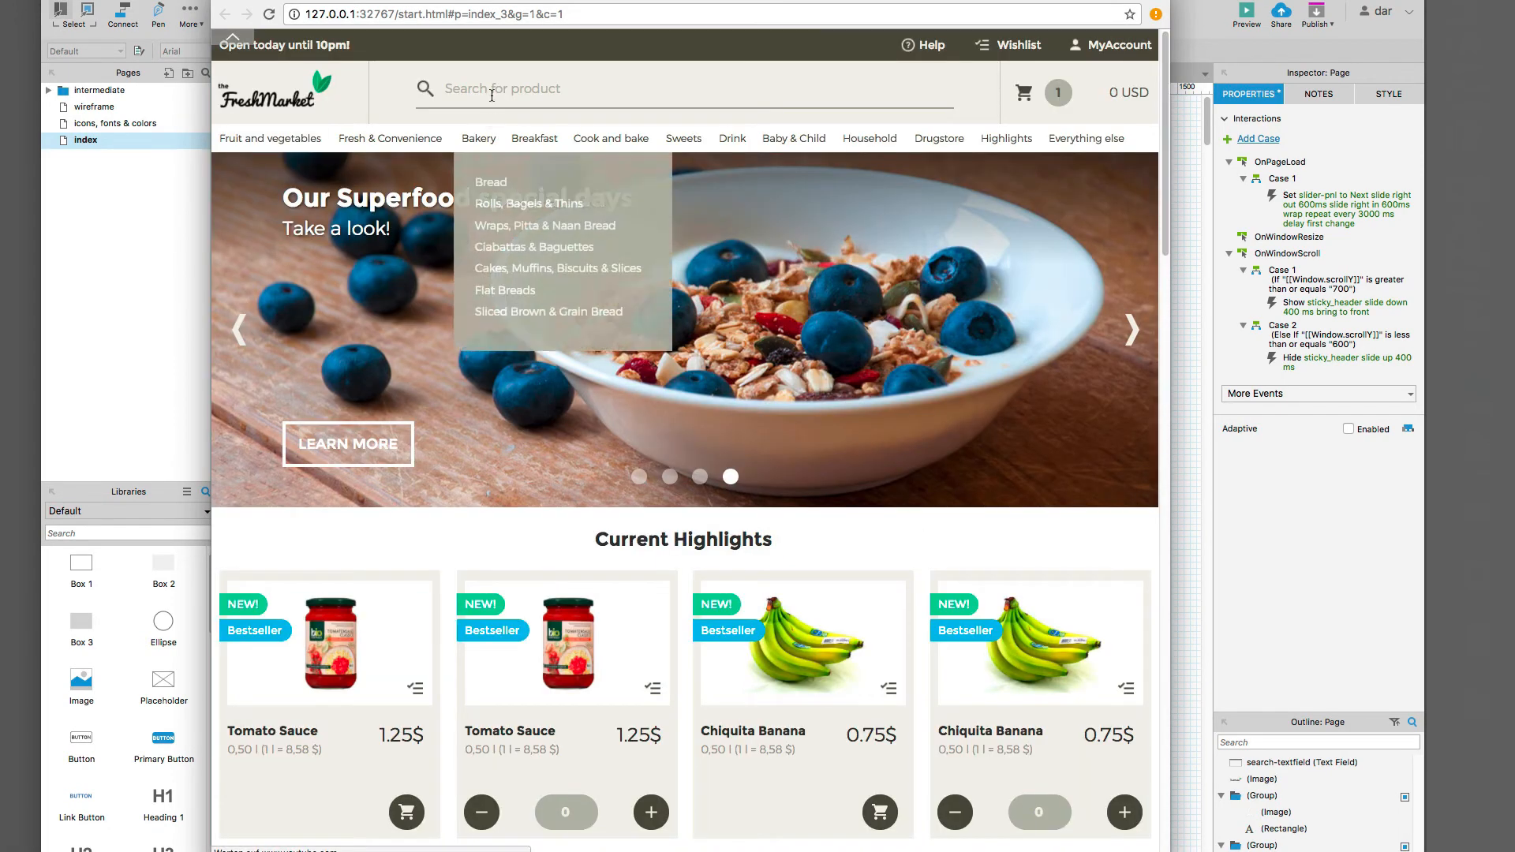
click(492, 90)
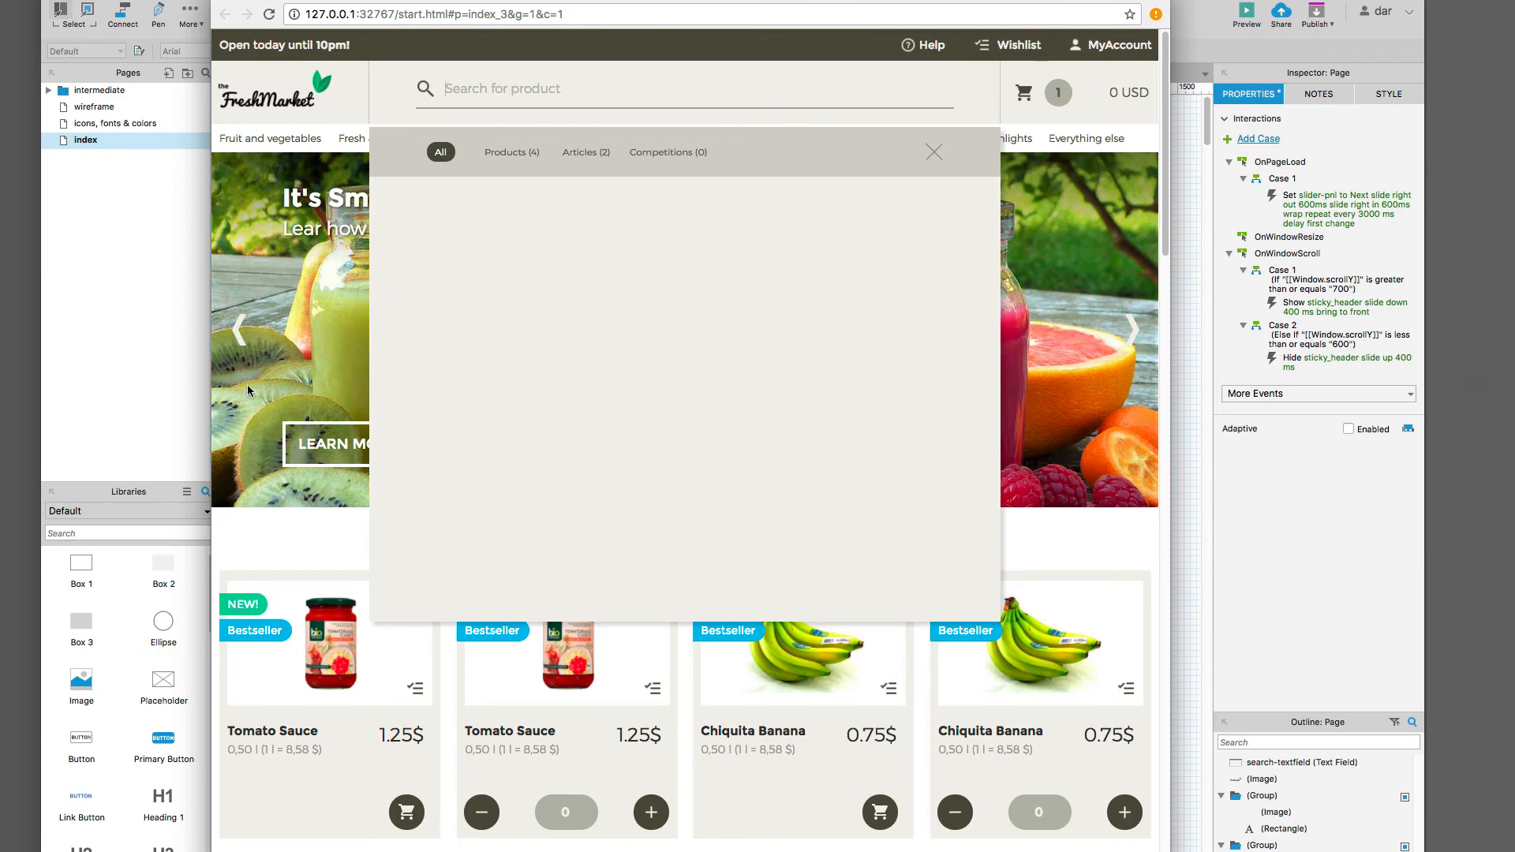
click(266, 363)
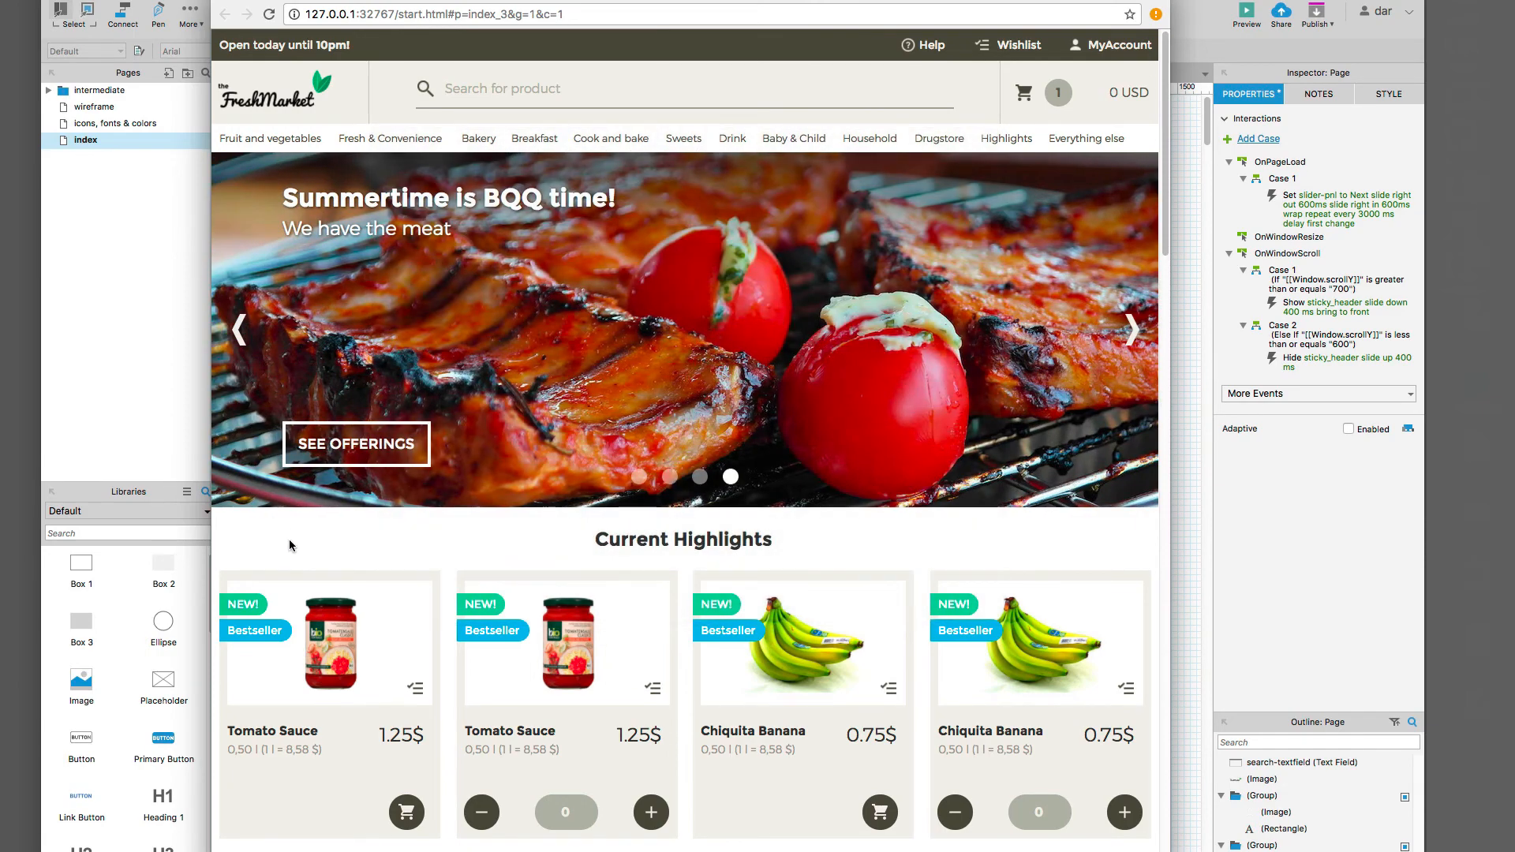
Step: Test the search field by entering "swe", extending it to "sweet", and leaving the field
click(450, 89)
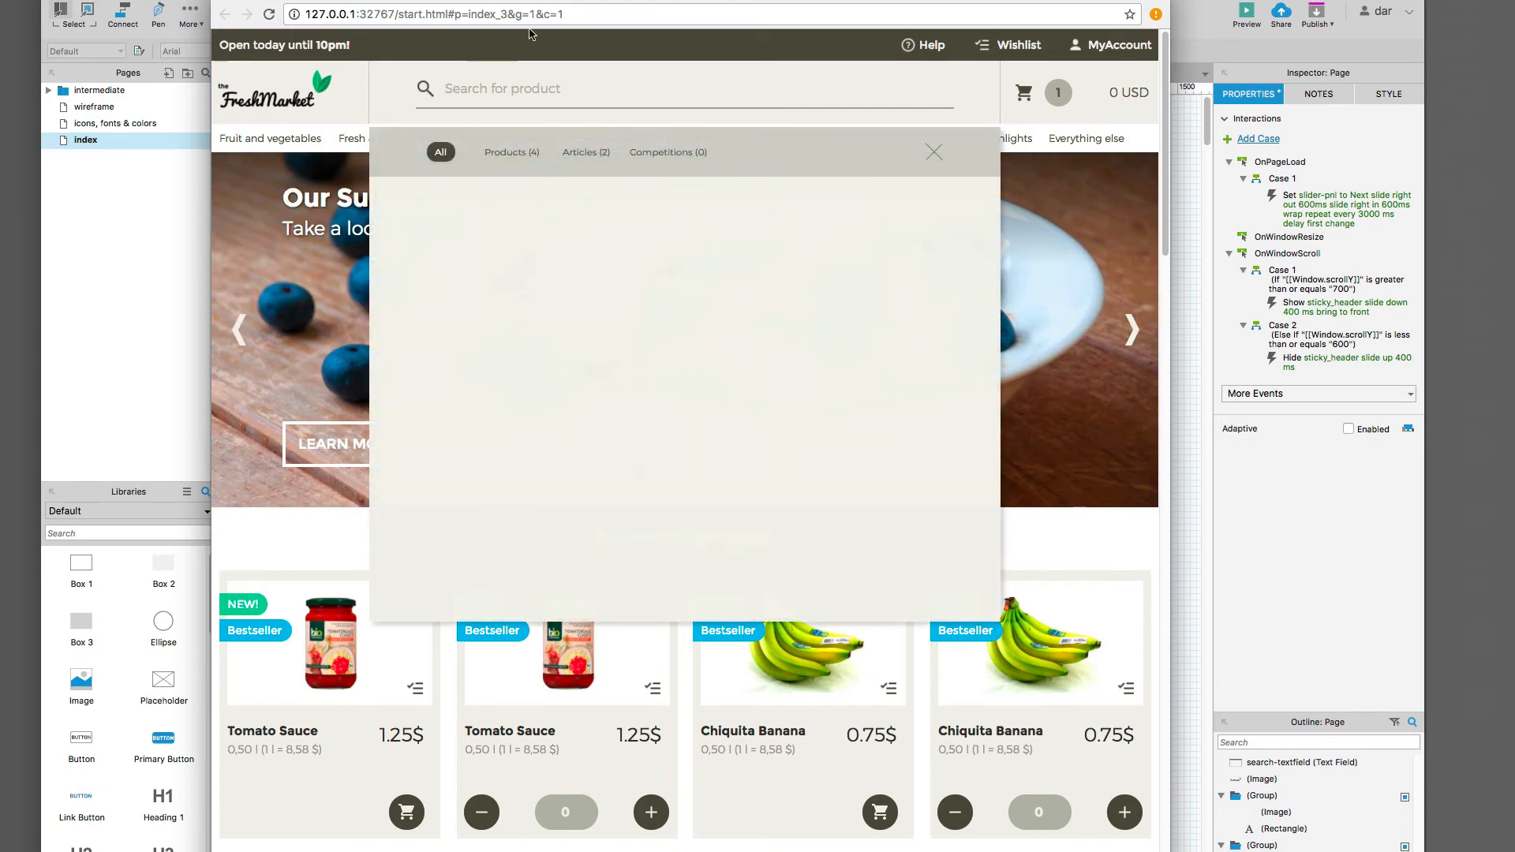
text(s)
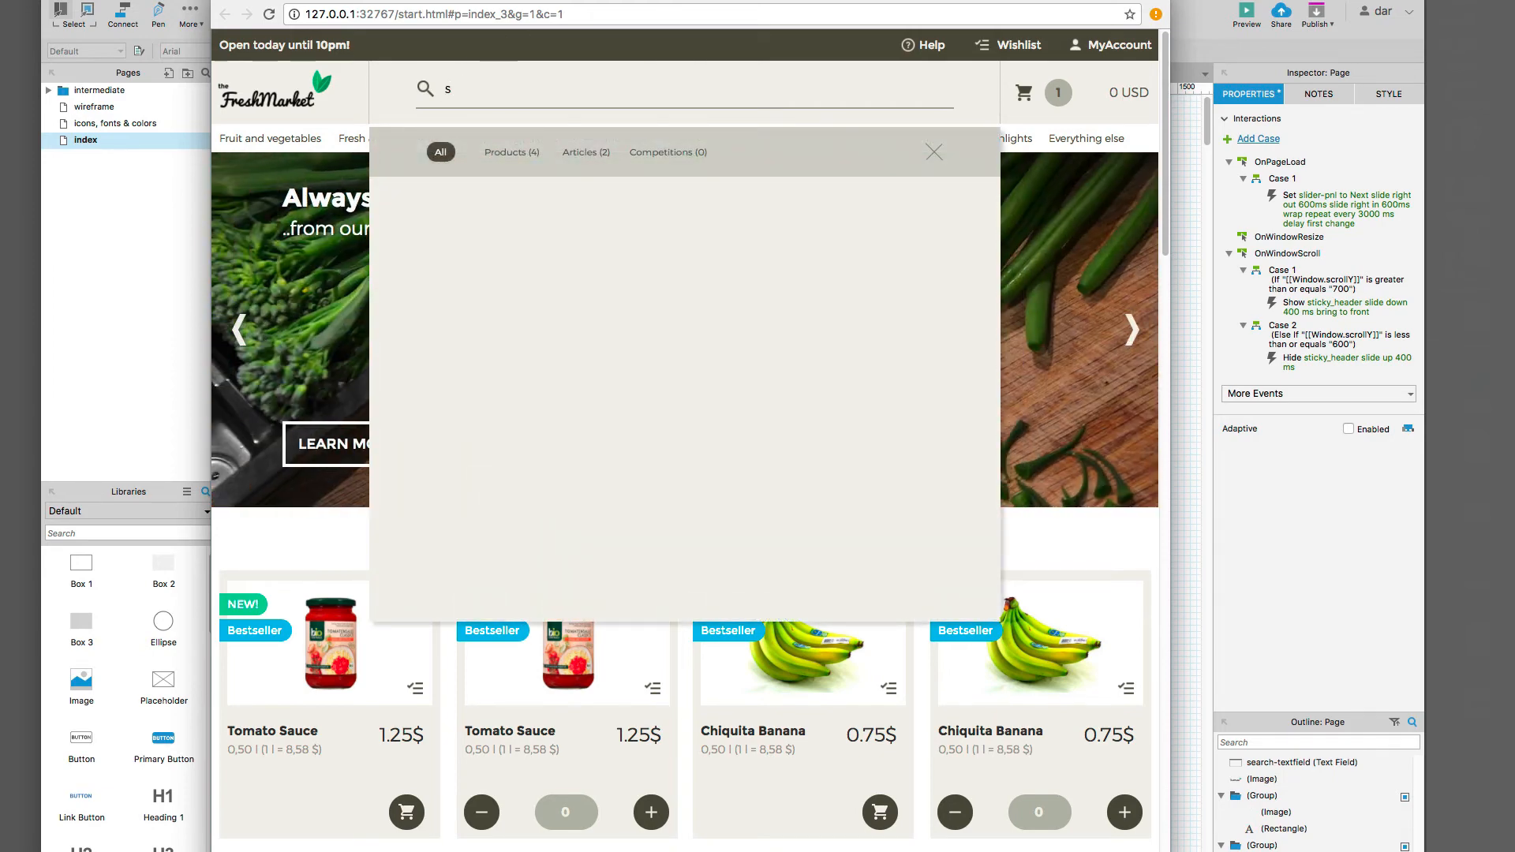
text(we)
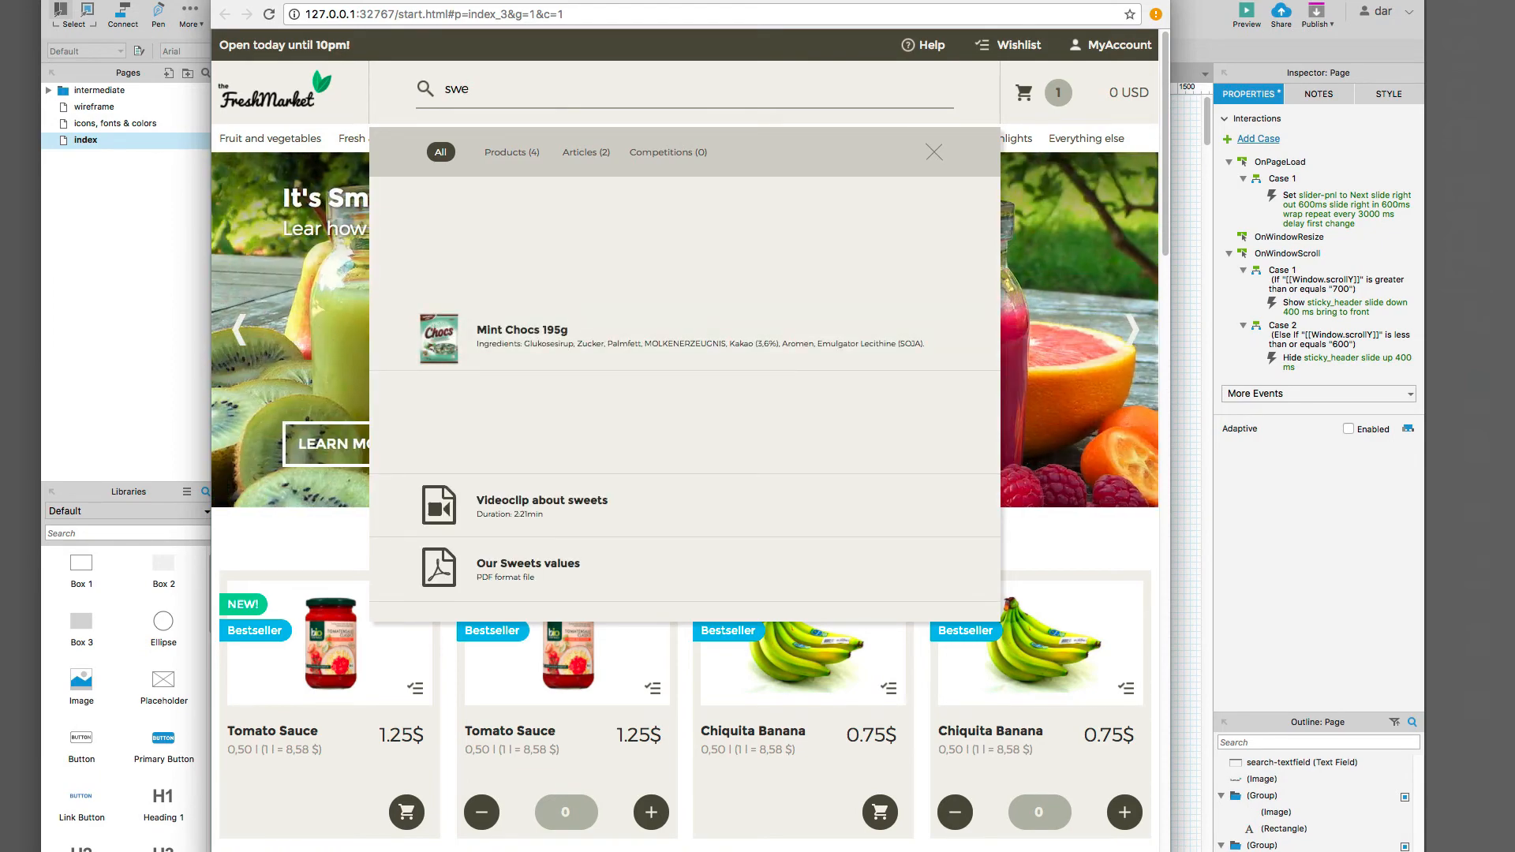
text(et)
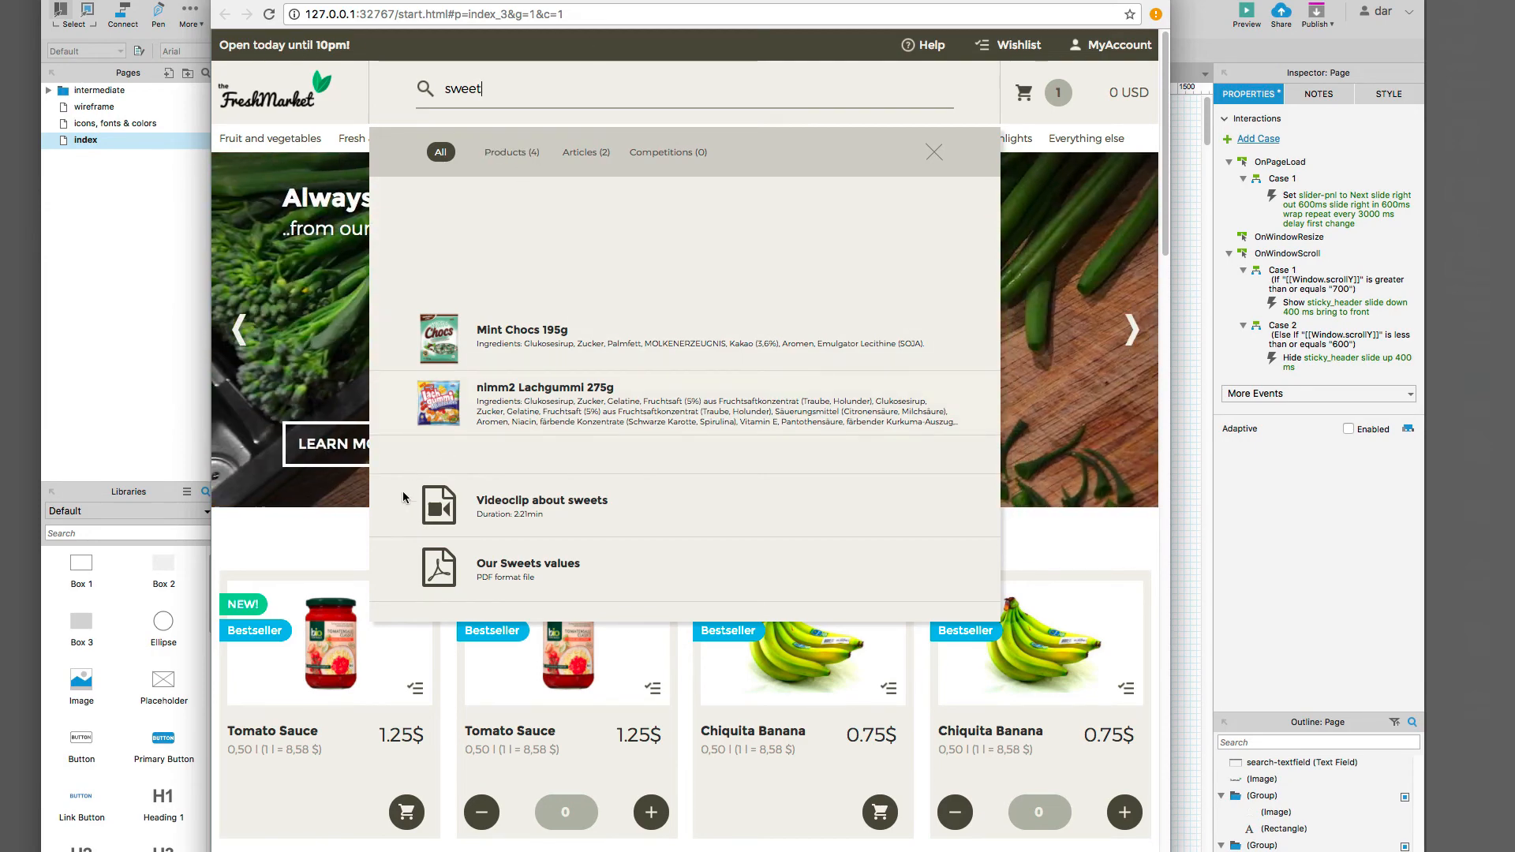
click(326, 564)
Step: Return to Axure RP, select search-textfield and collapse its OnFocus and OnLostFocus events
click(145, 457)
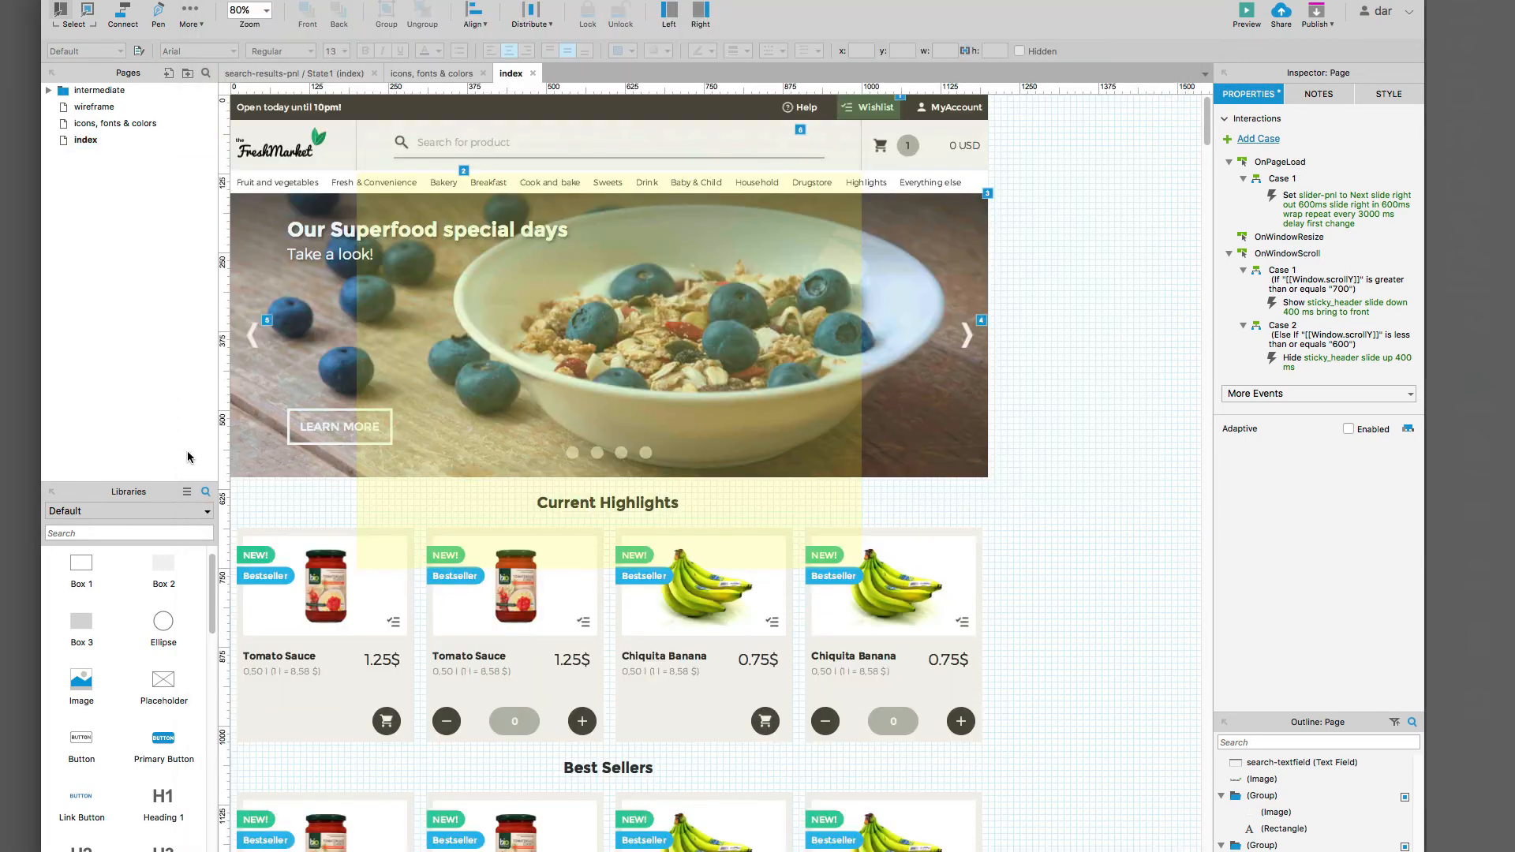
click(736, 146)
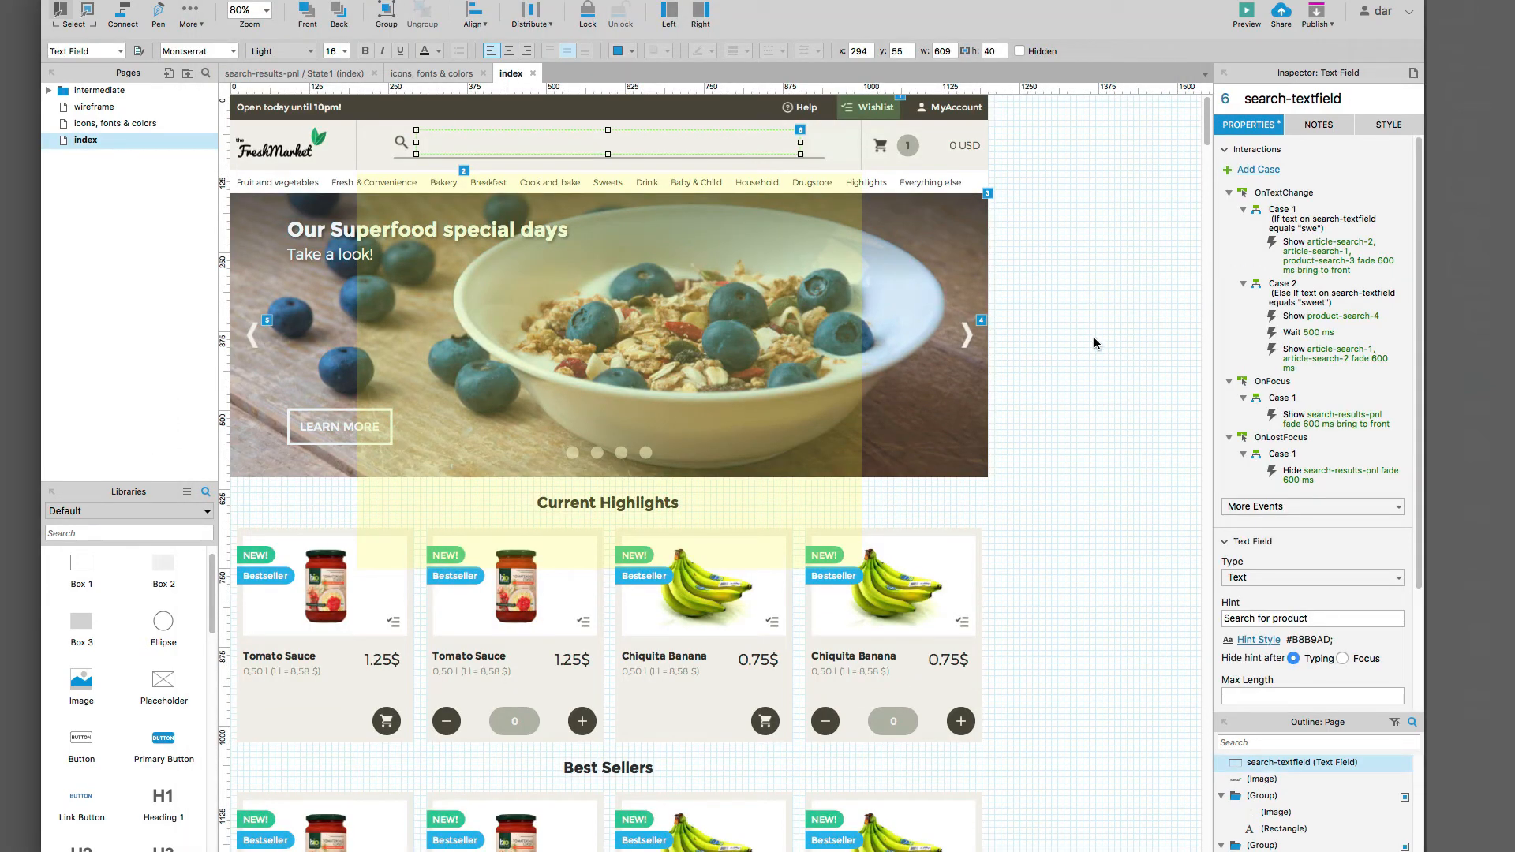
click(1229, 382)
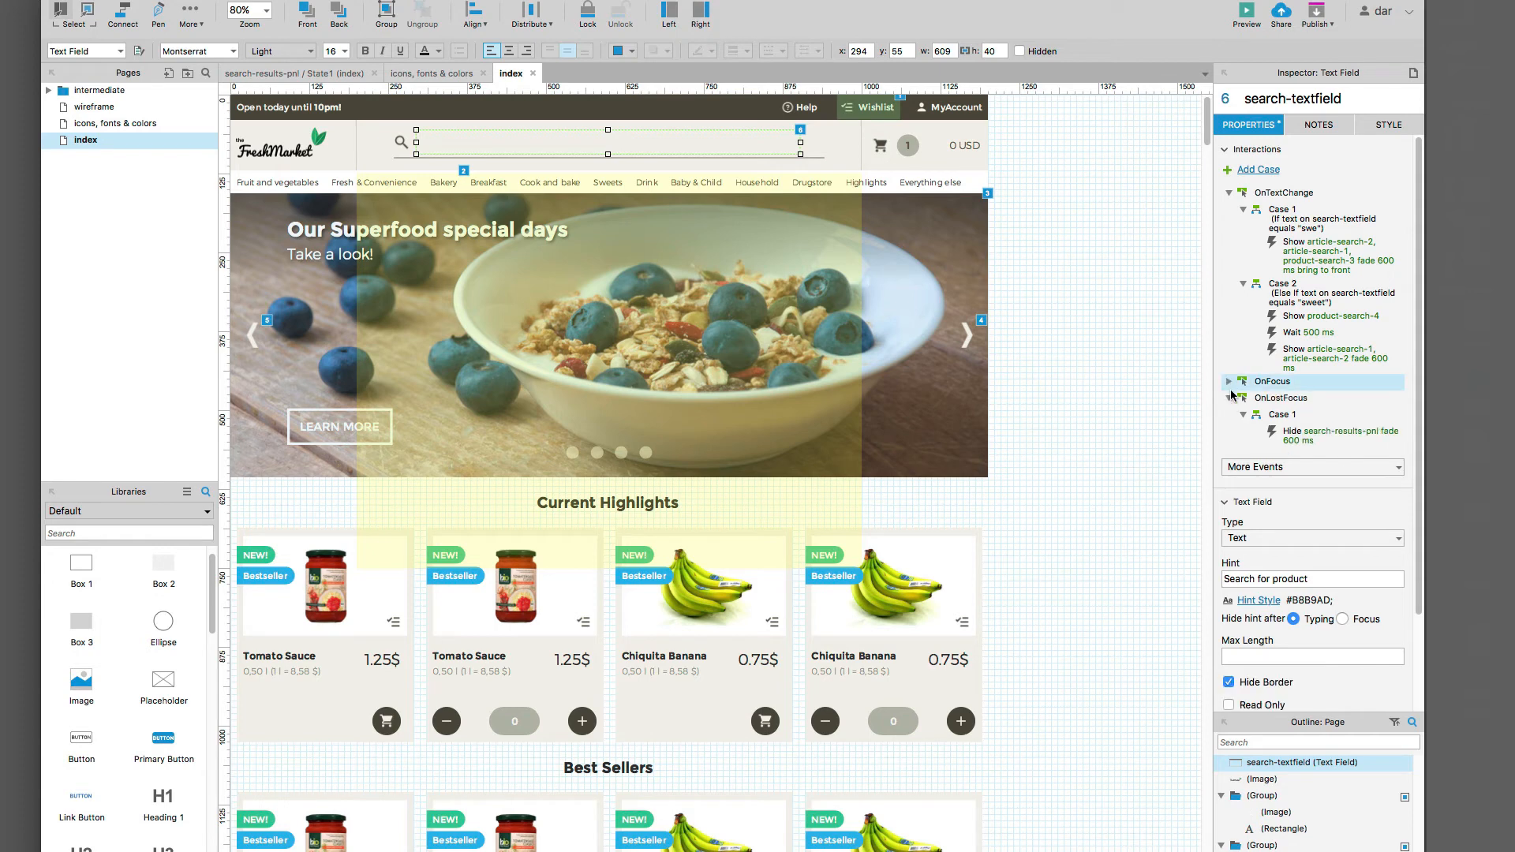
click(1229, 399)
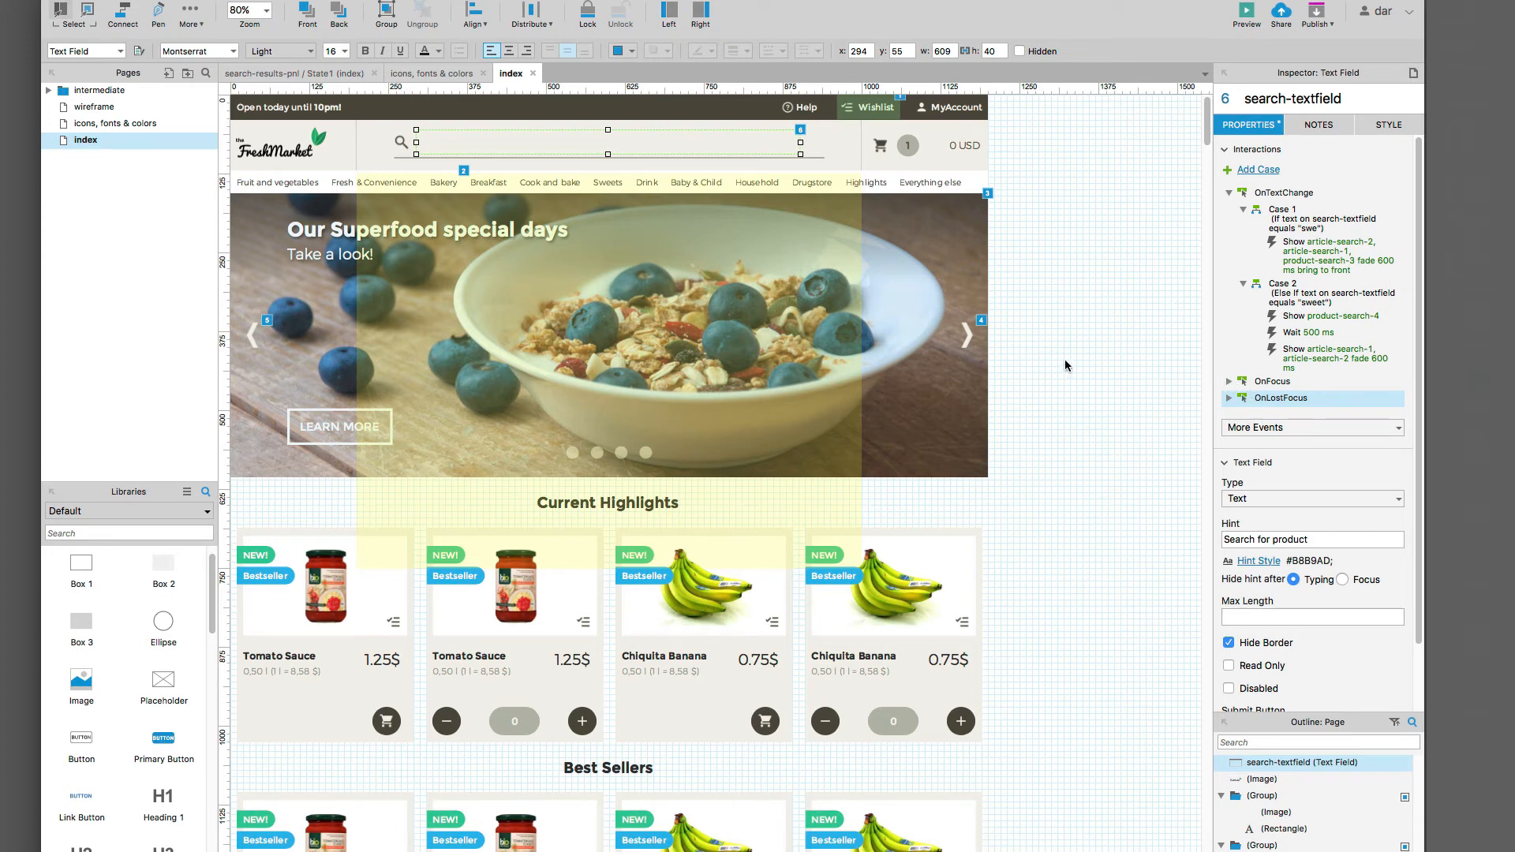
click(730, 150)
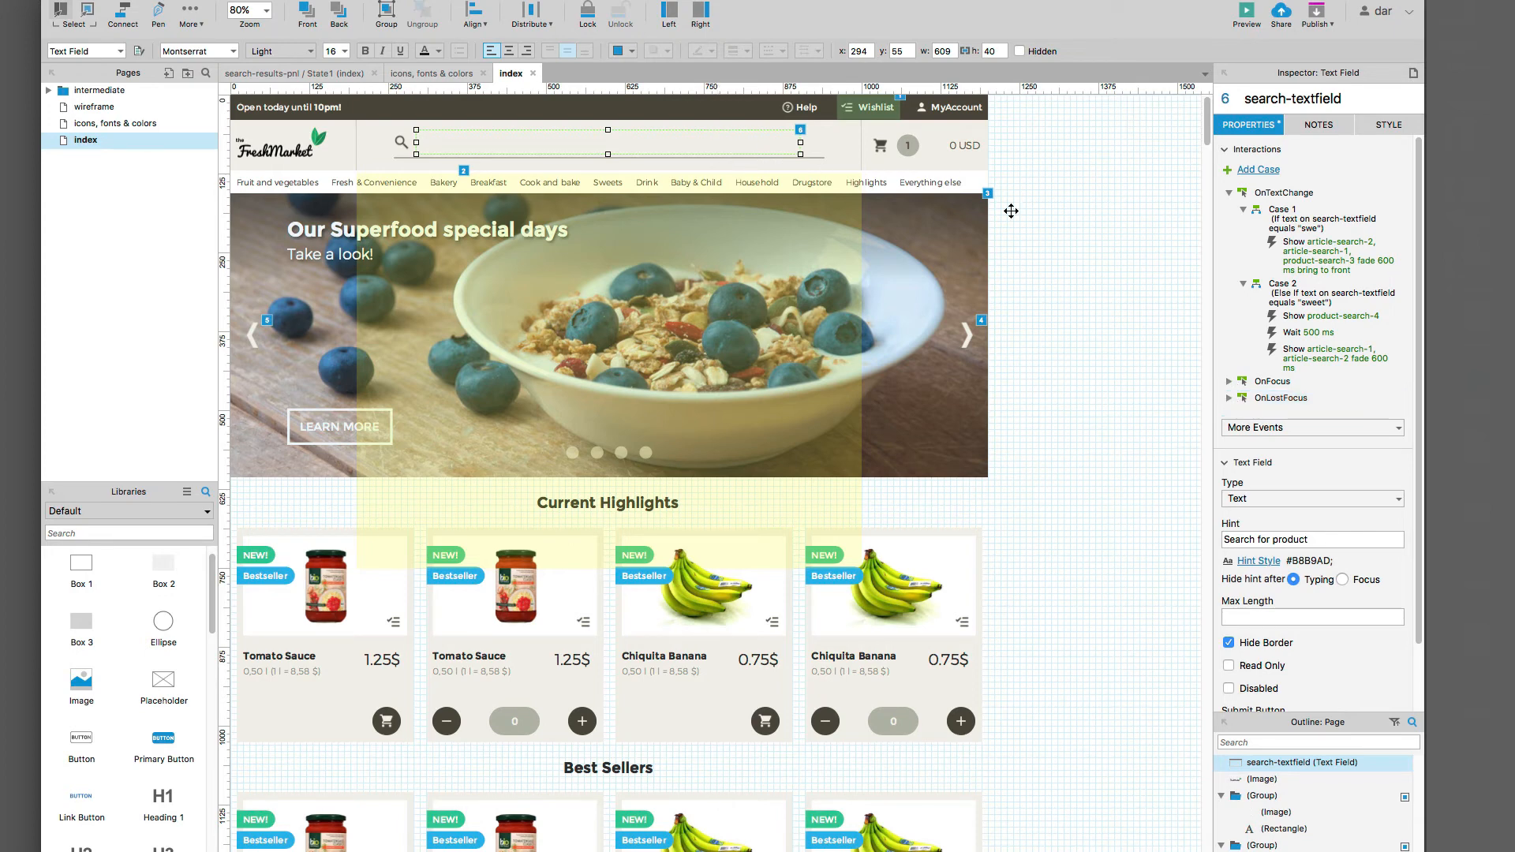
Step: Remove product-search-3, article-search-1 and article-search-2 from the Show action of the "swe" case
double_click(1303, 247)
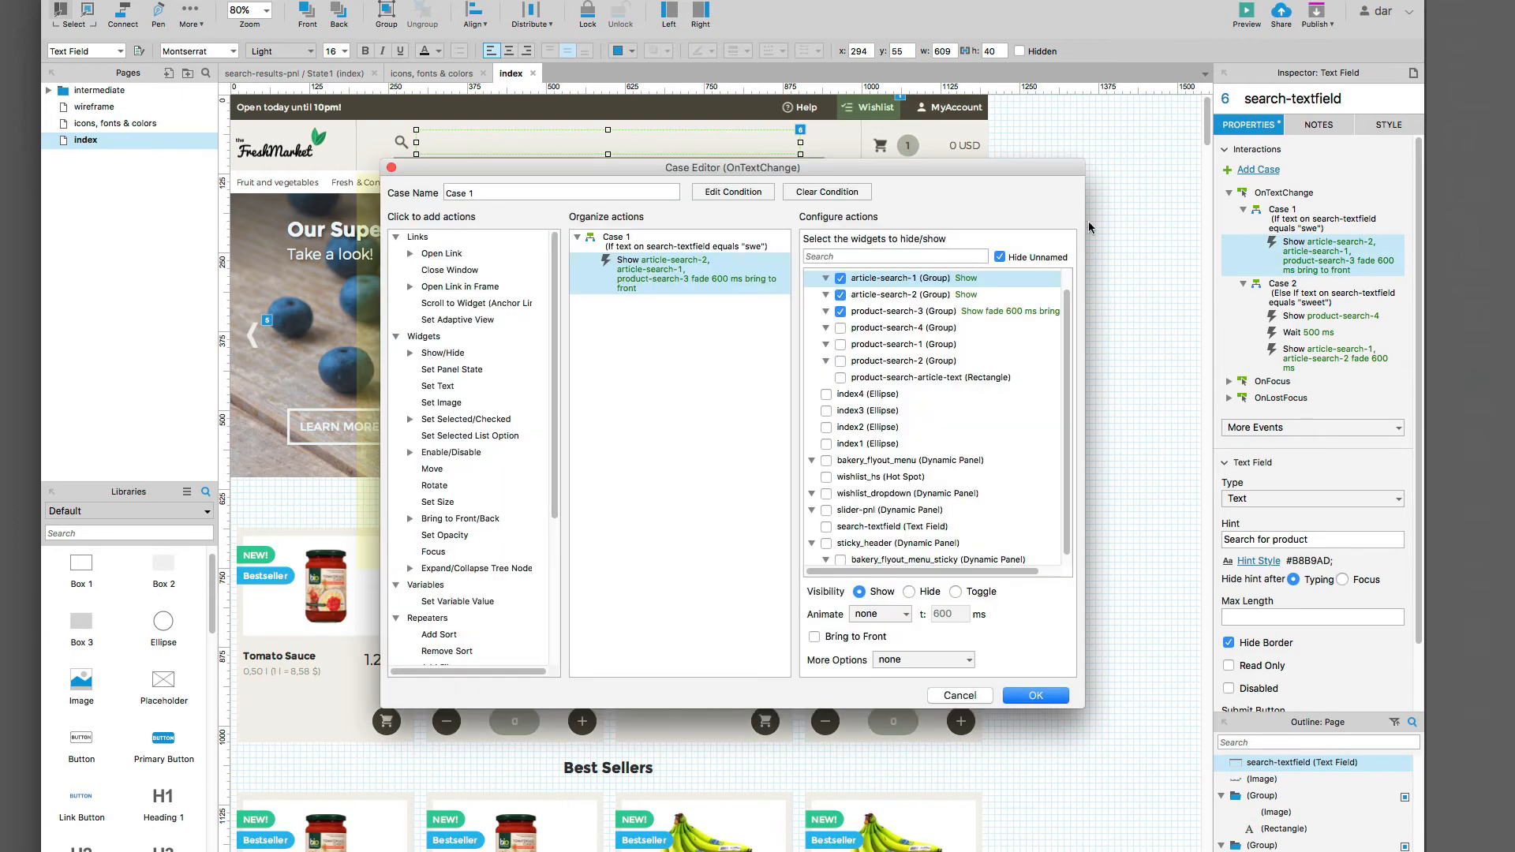
drag(822, 170, 675, 203)
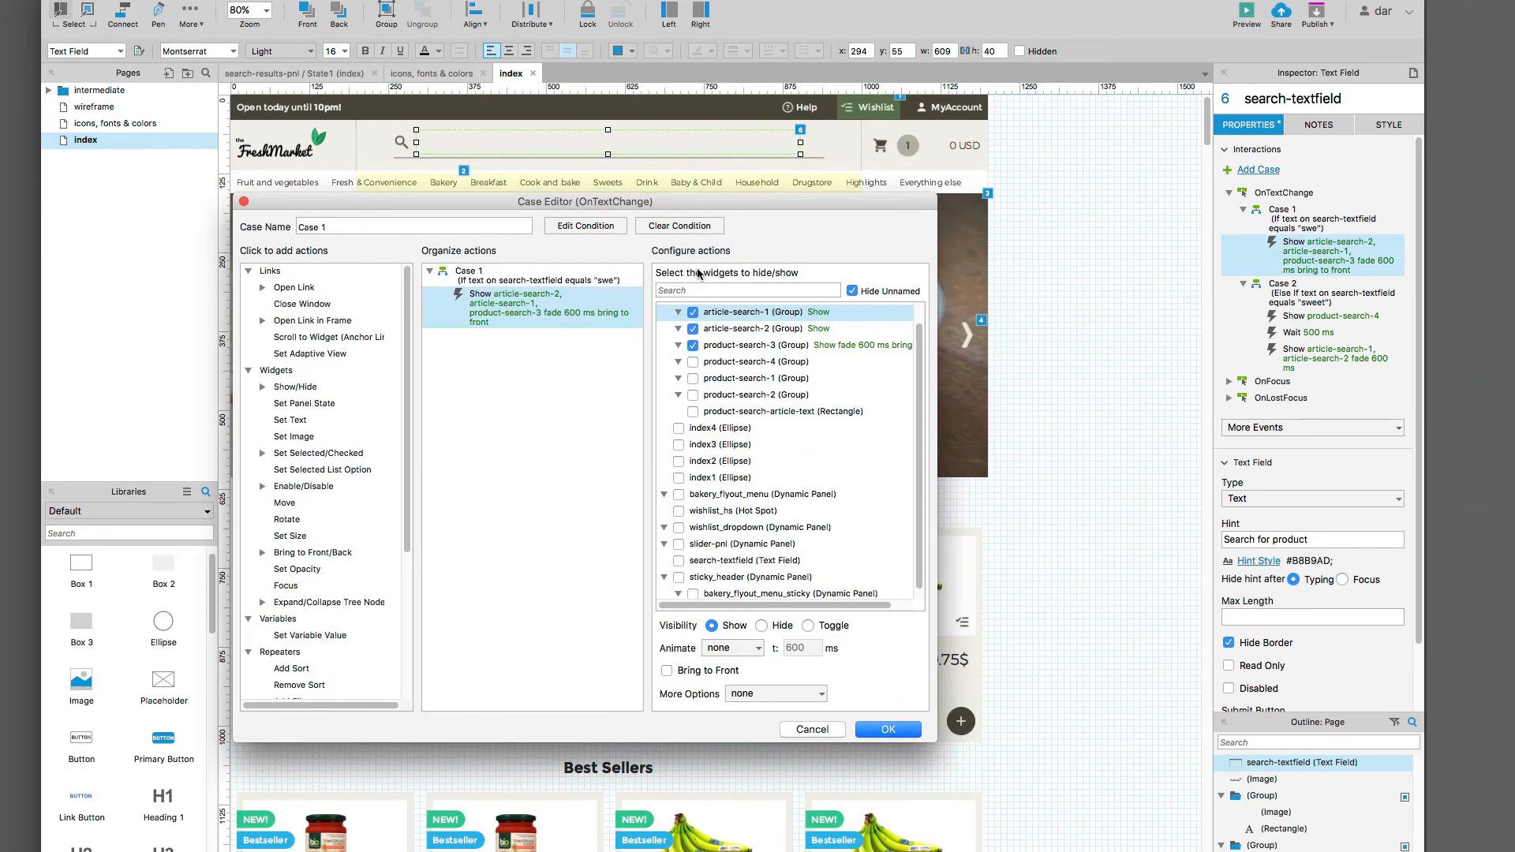
scroll(742, 345, up, 2)
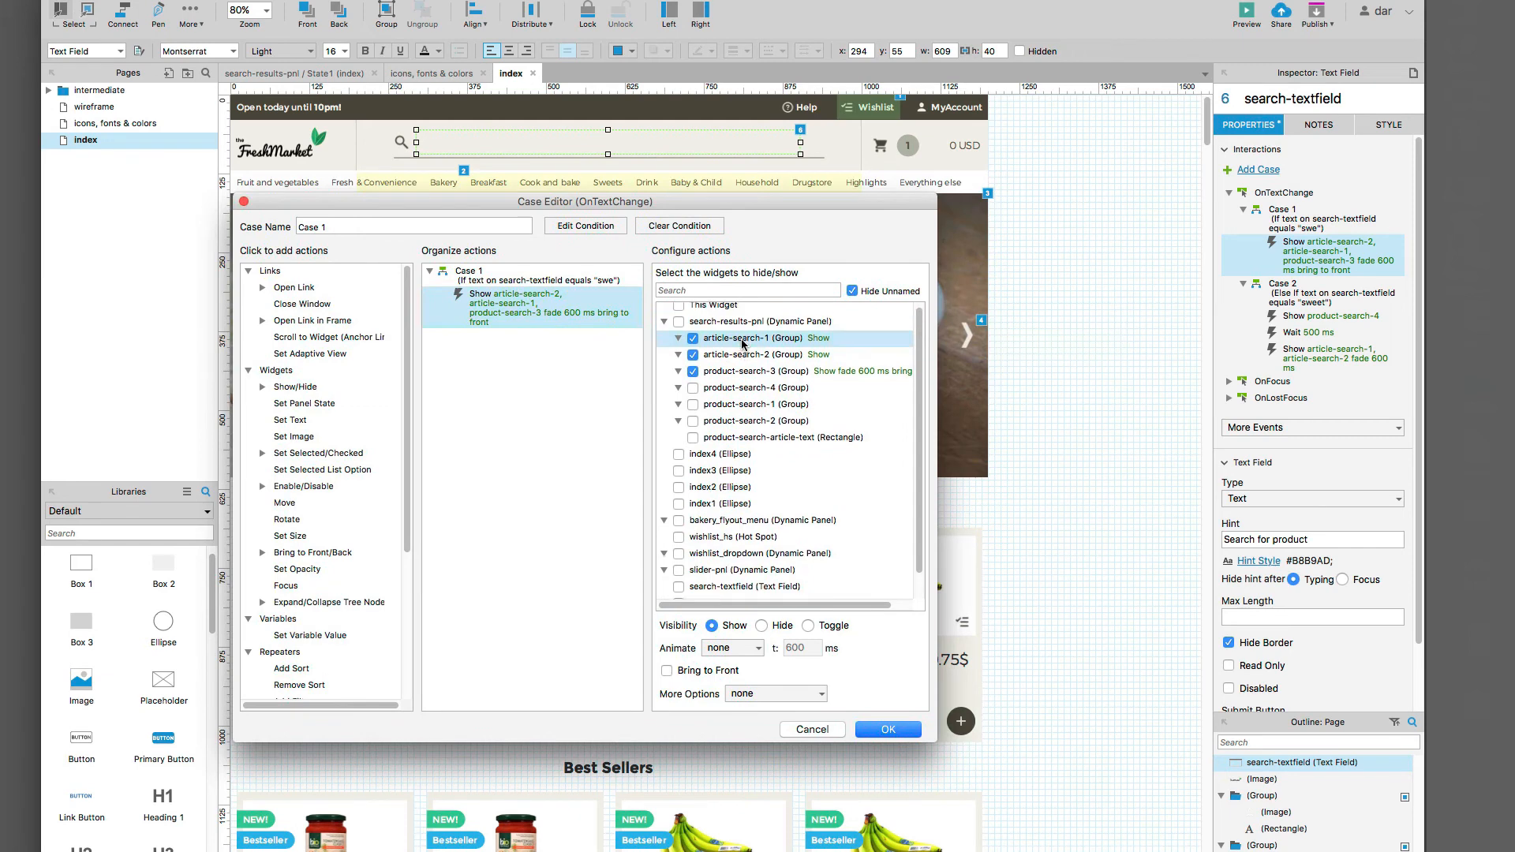
click(692, 377)
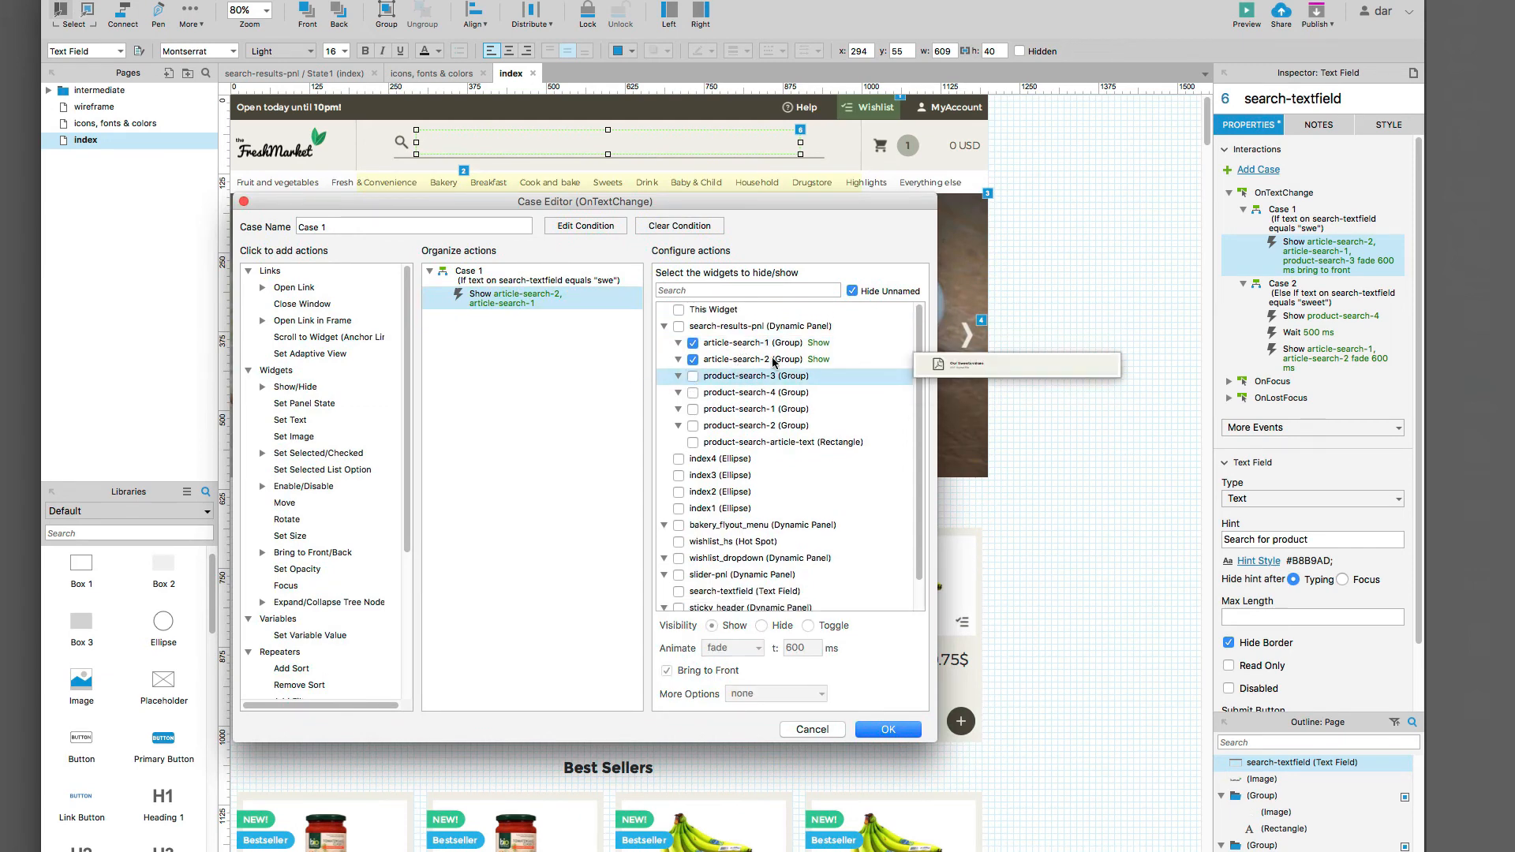
click(694, 426)
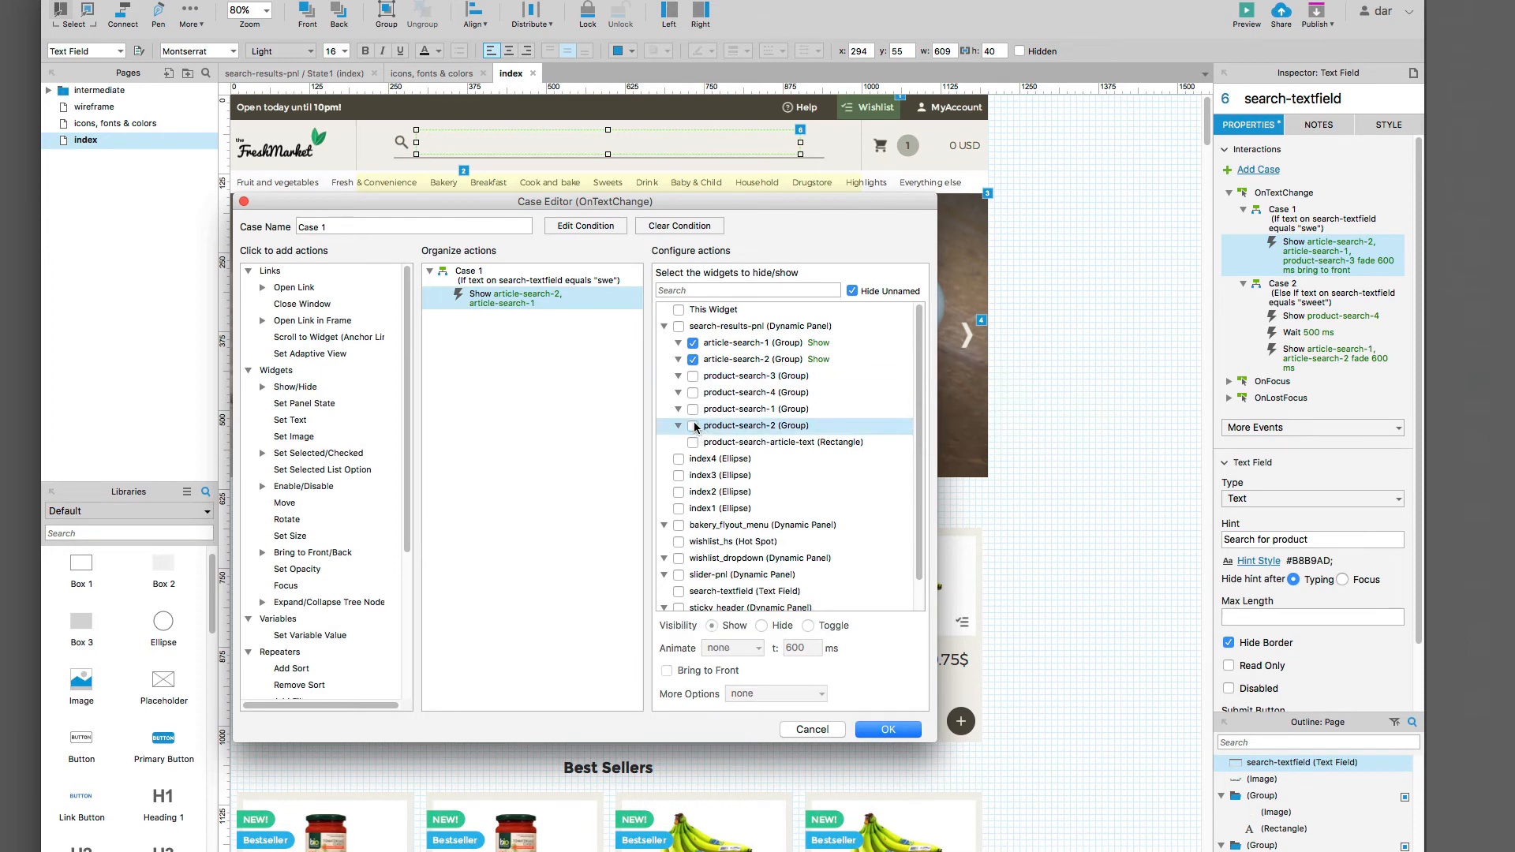
click(693, 344)
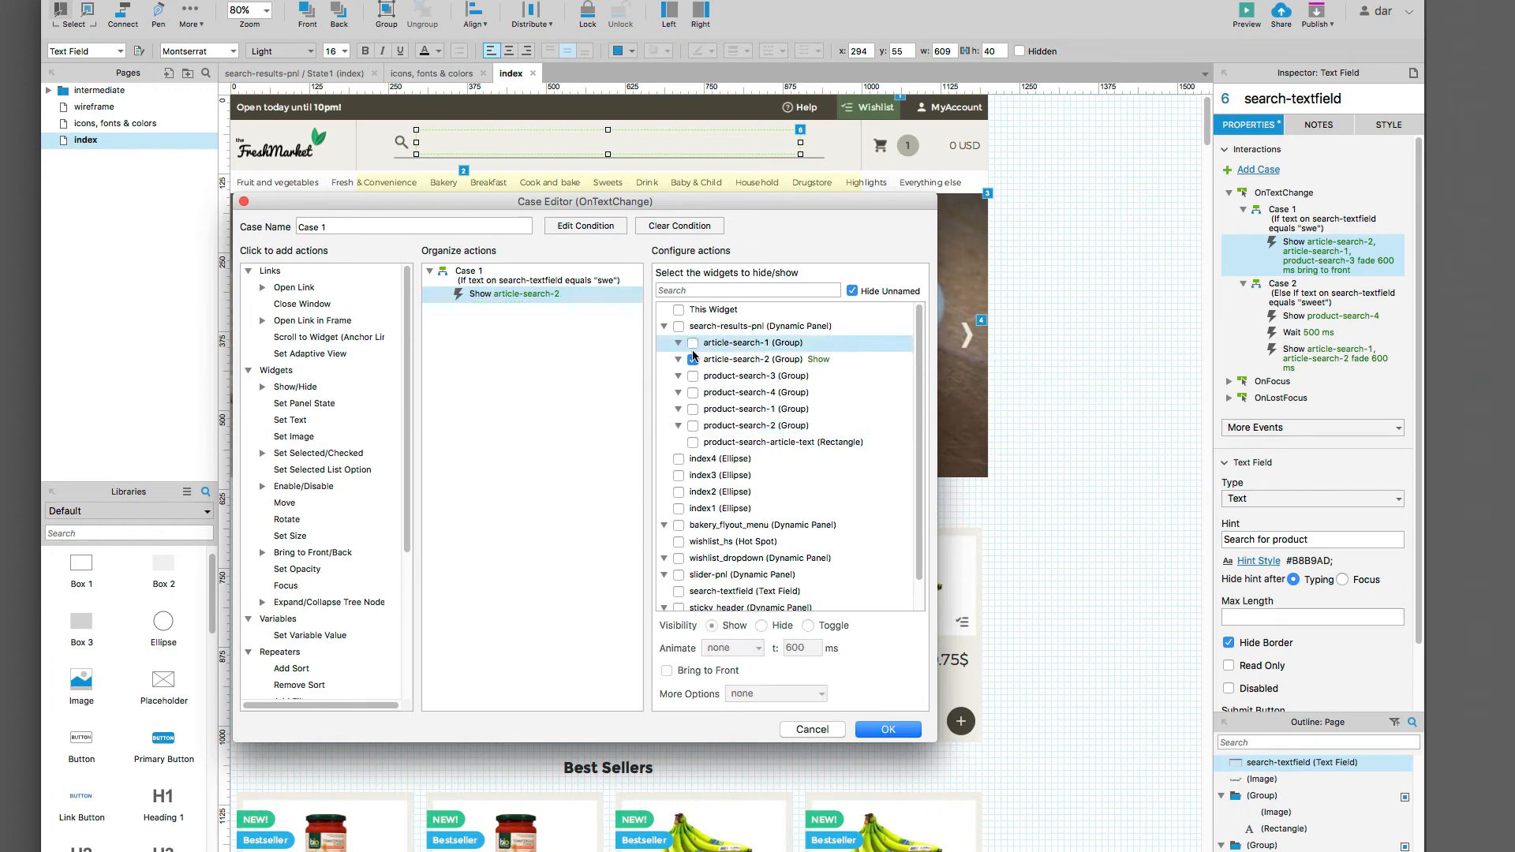
click(693, 359)
Step: Make the "swe" case show product-search-1, product-search-2 and product-search-3, and save the case
click(694, 410)
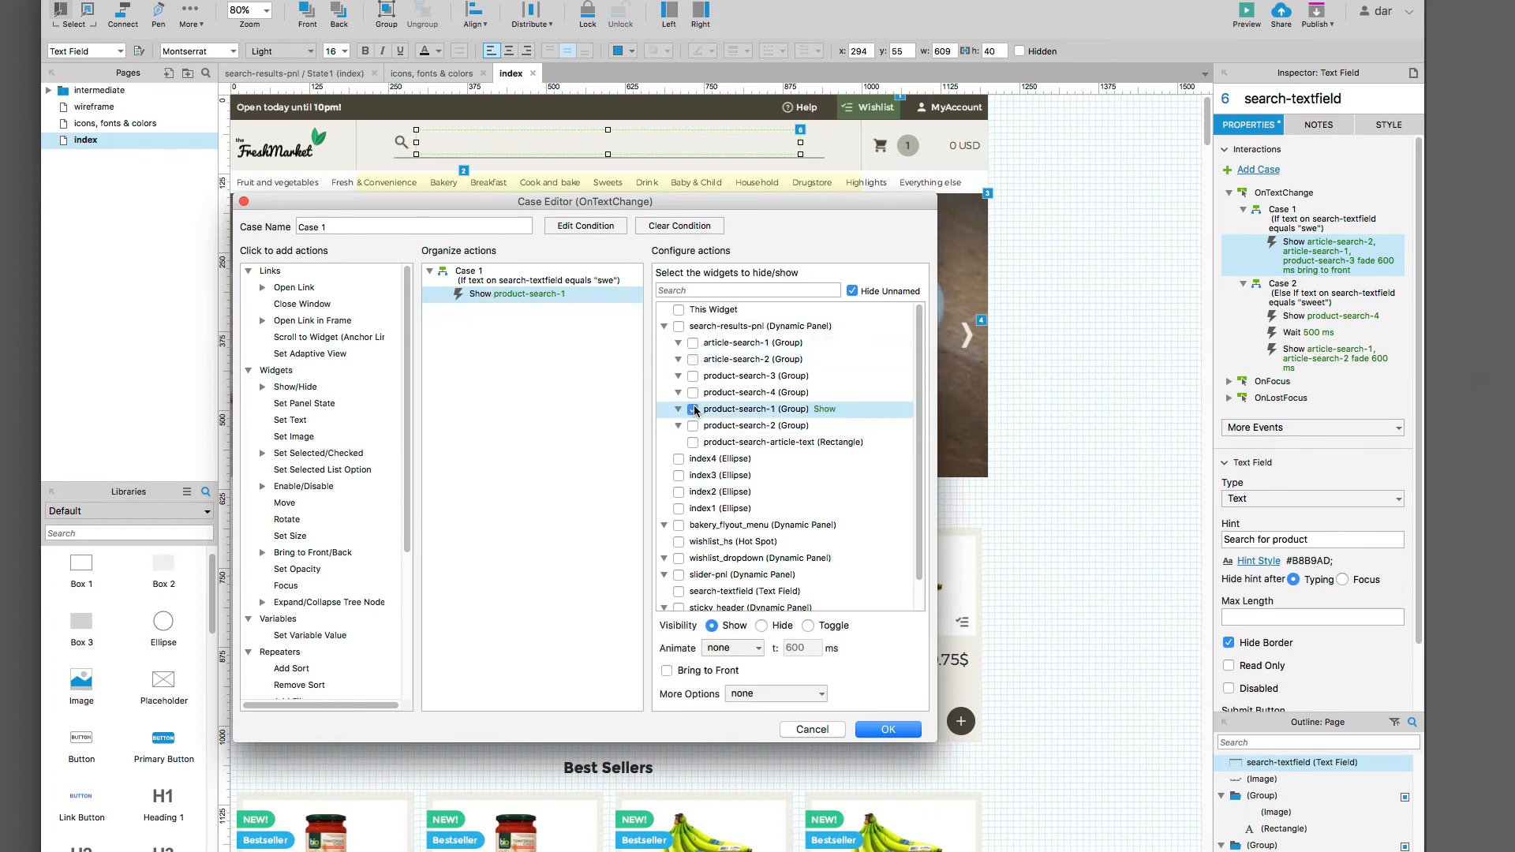
click(694, 427)
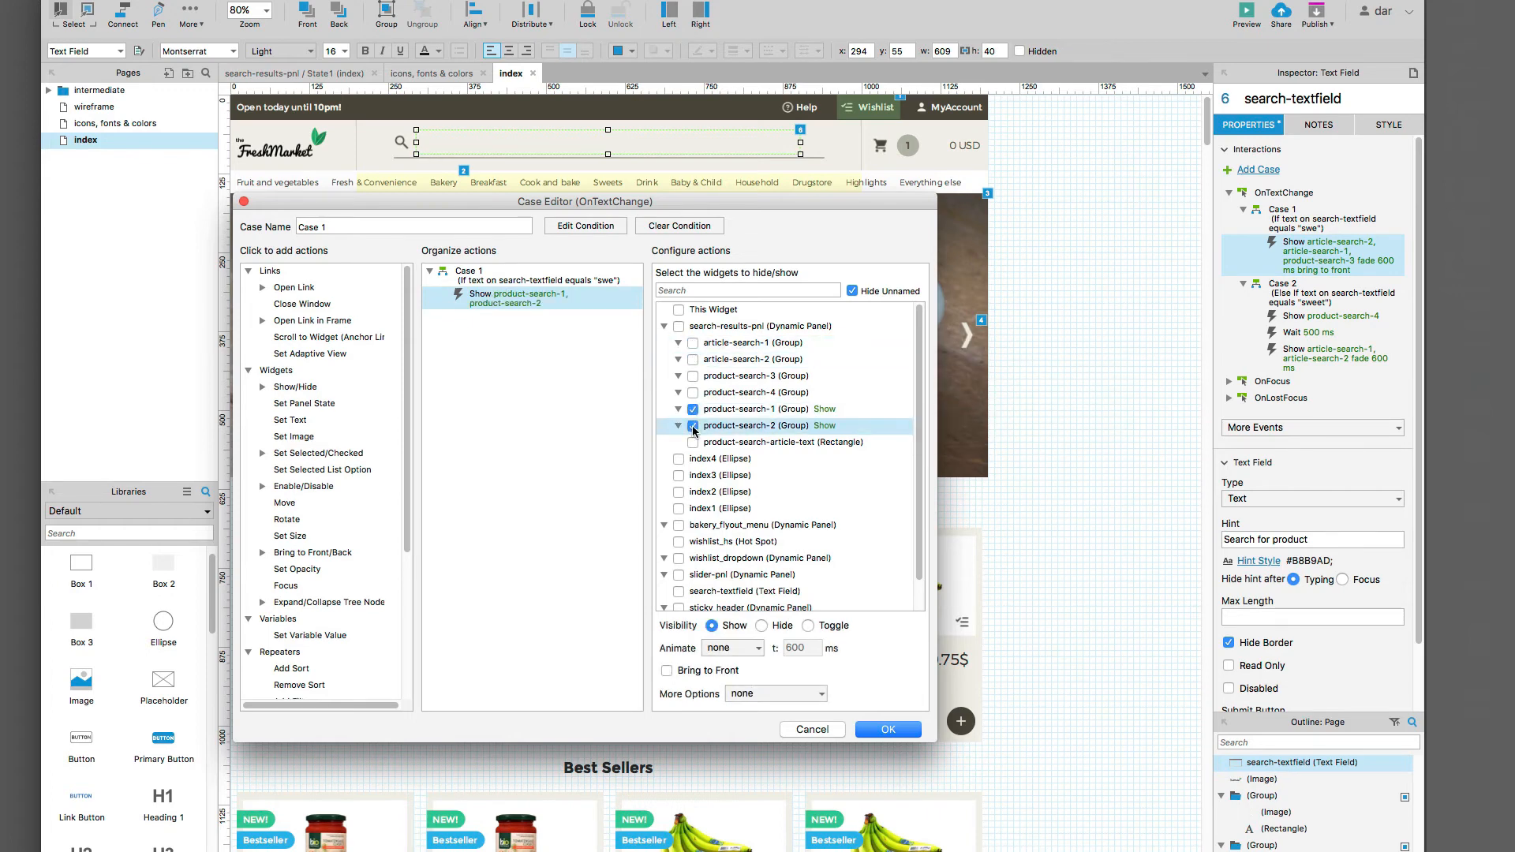
click(693, 376)
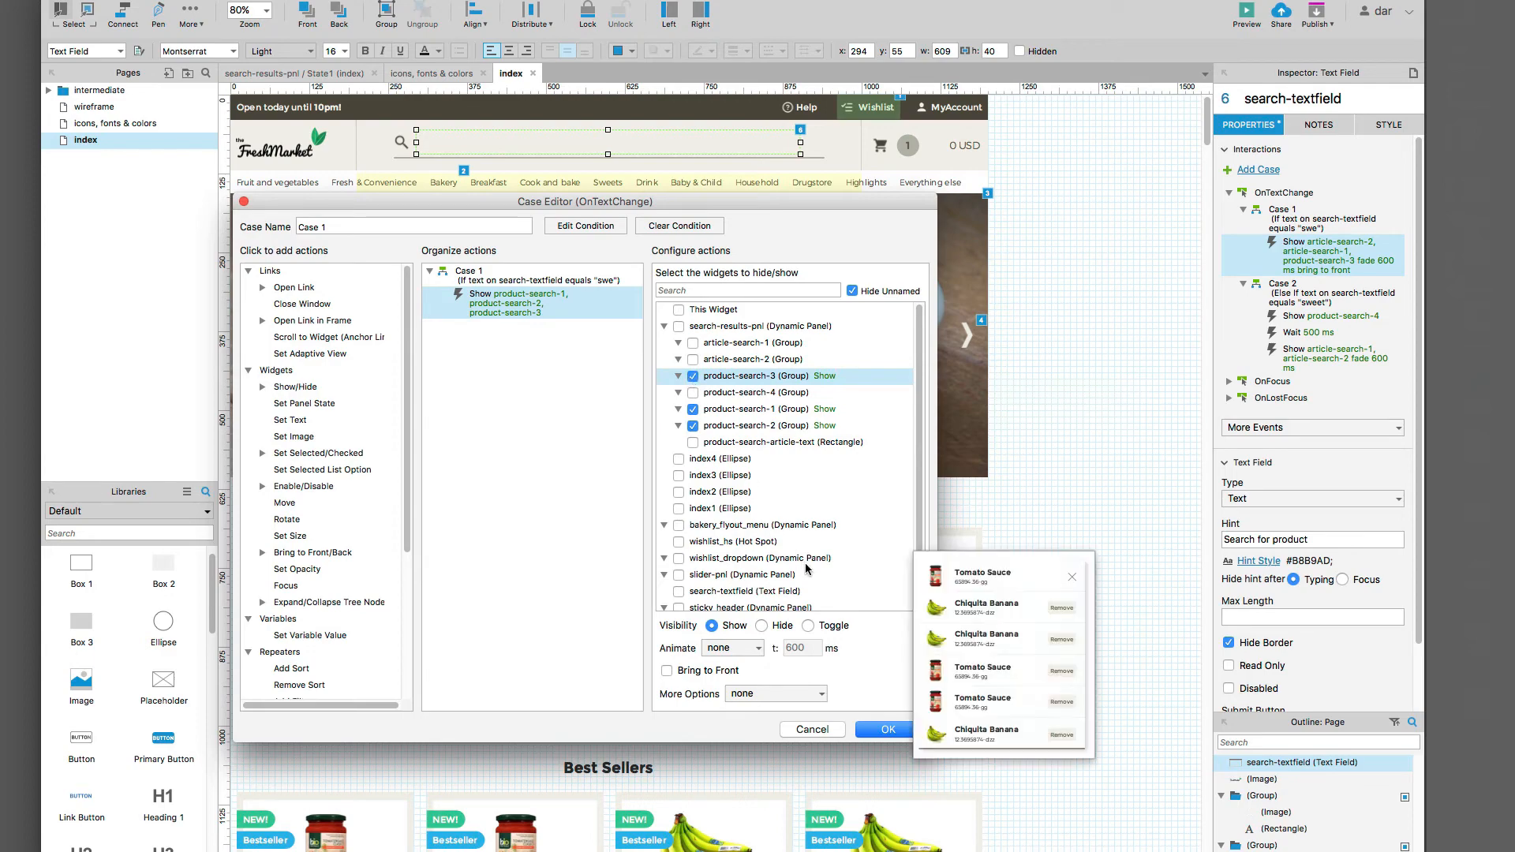
click(885, 729)
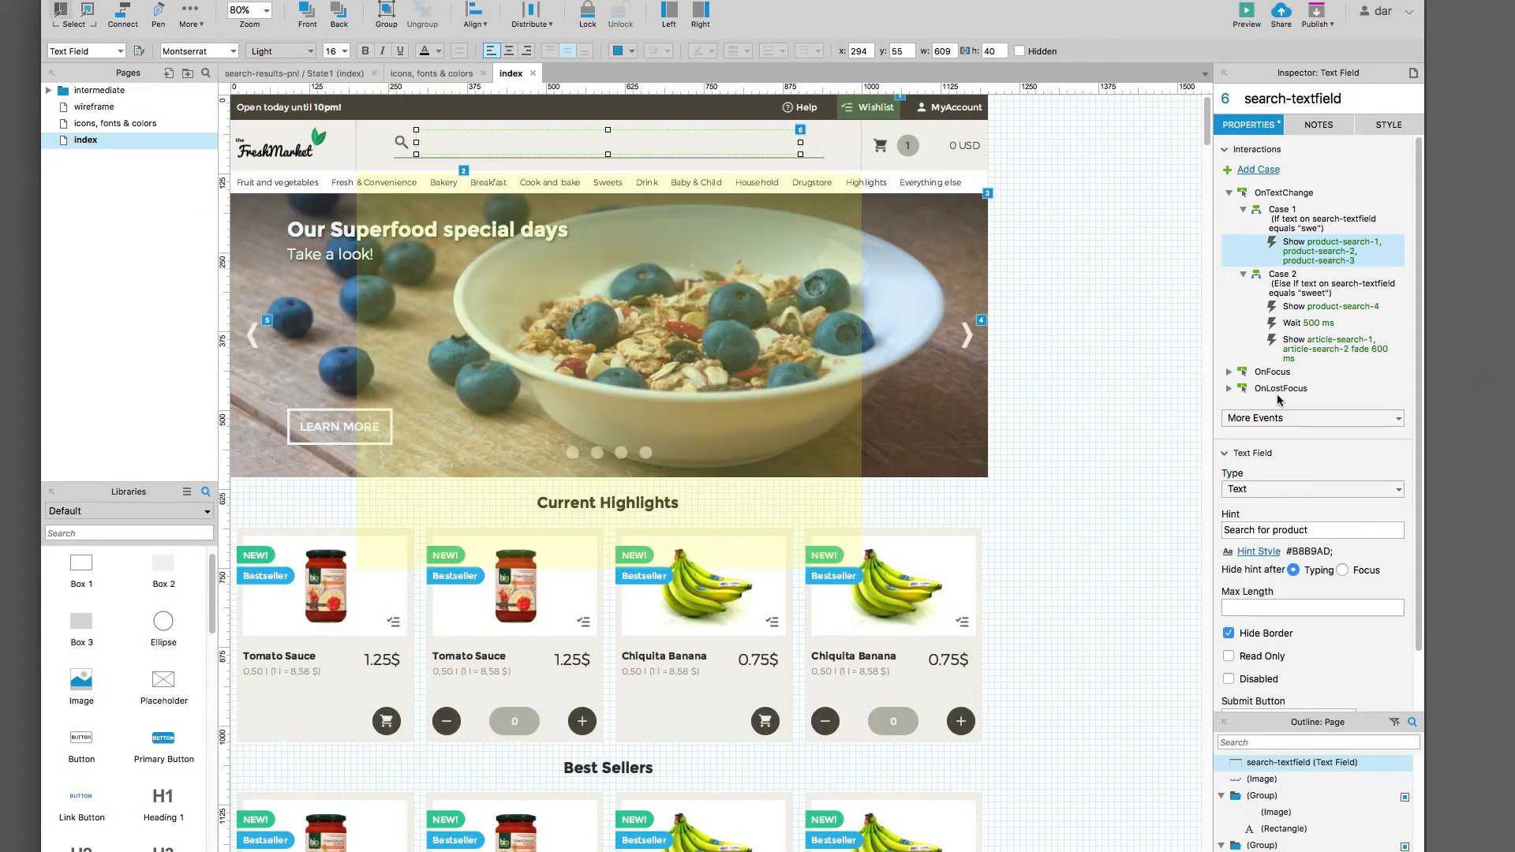
Step: Open the OnTextChange case for "sweet" and check which widgets its two Show actions target
double_click(1314, 297)
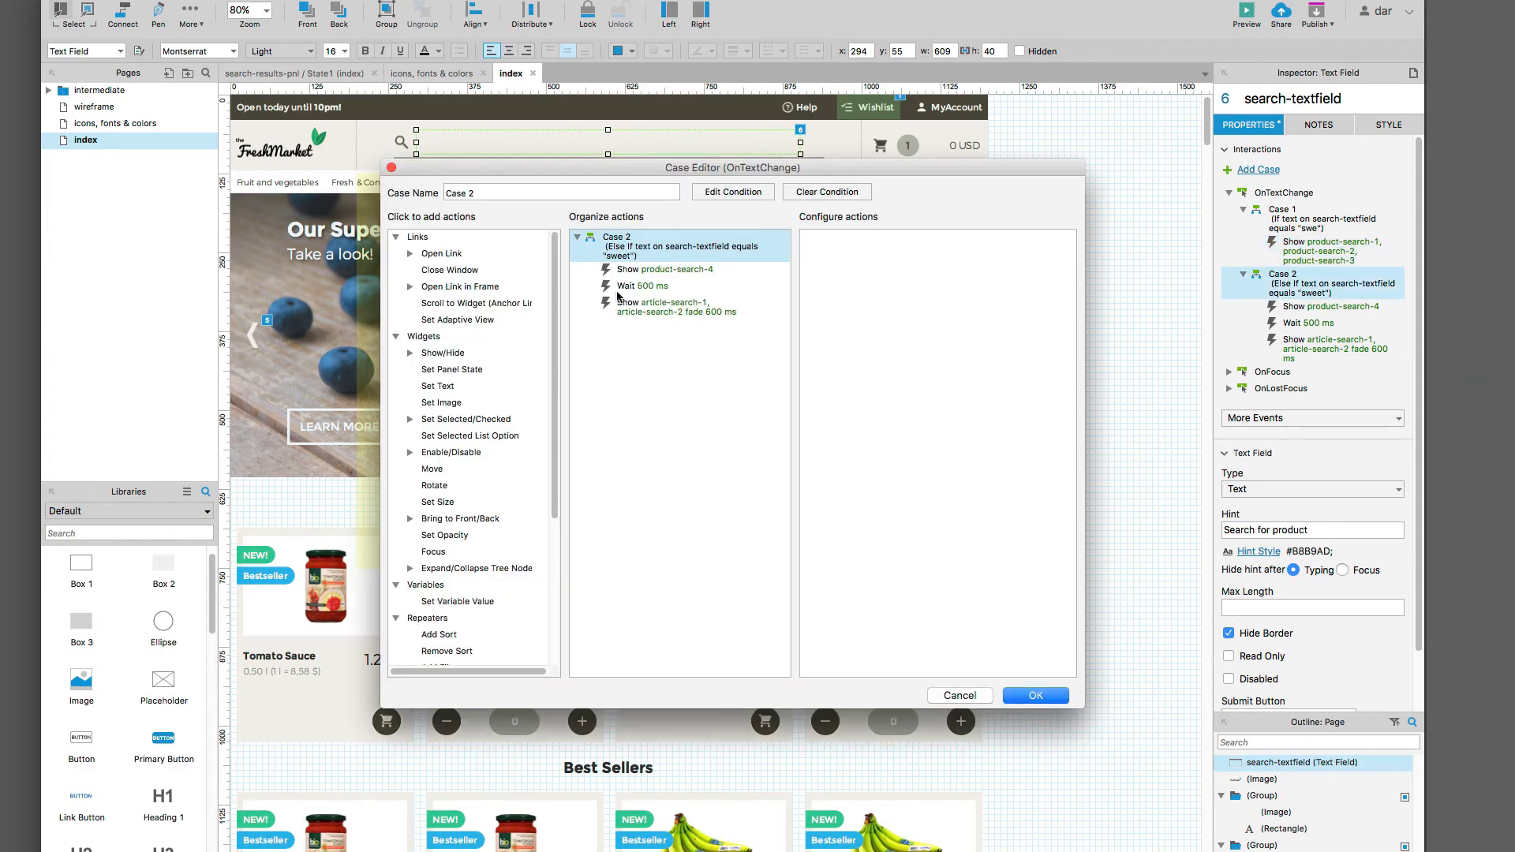
click(652, 271)
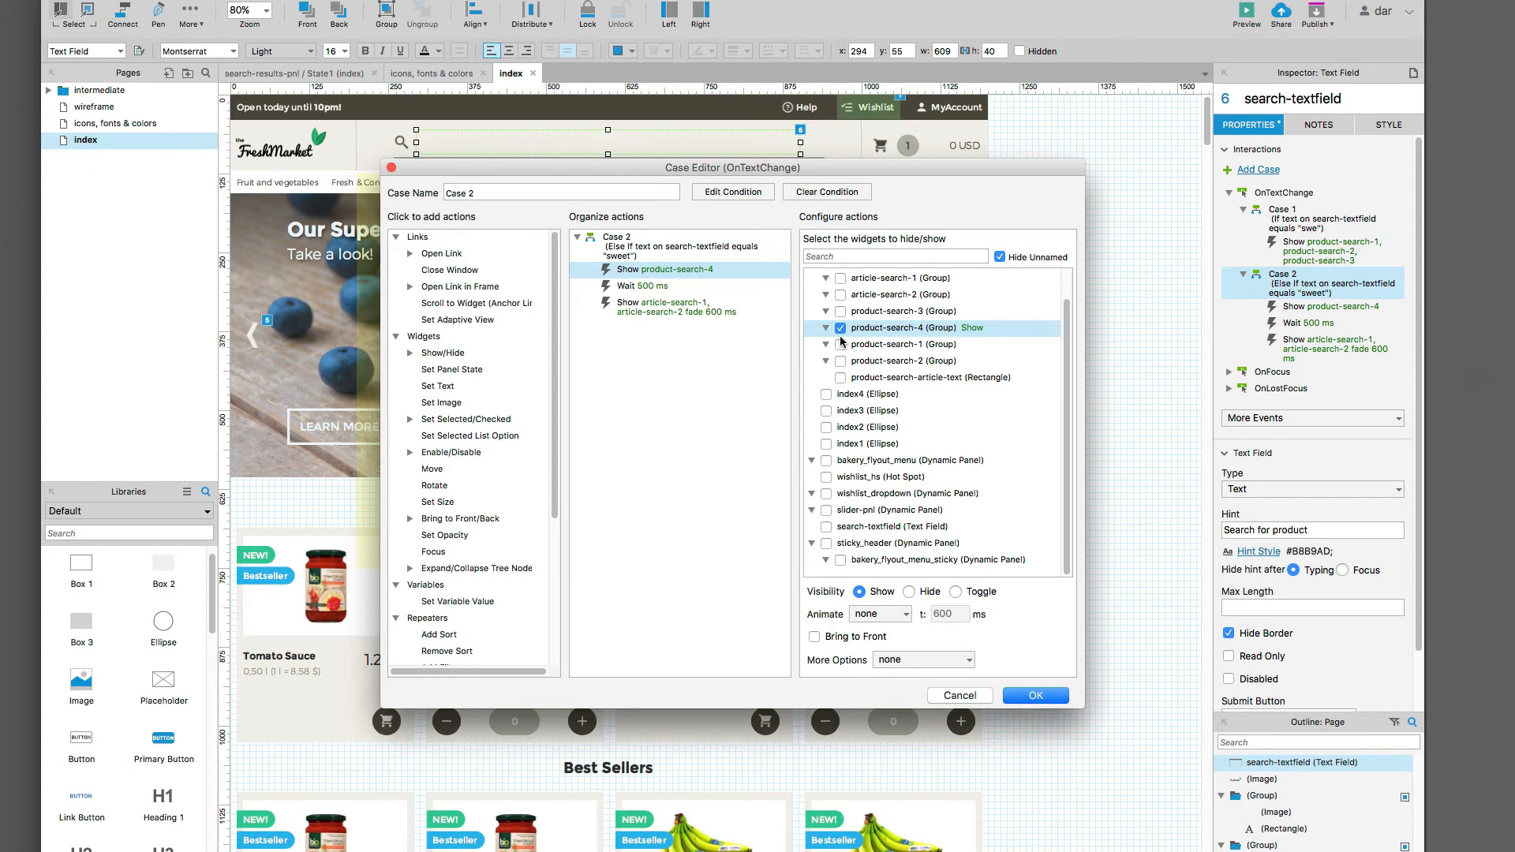
click(675, 308)
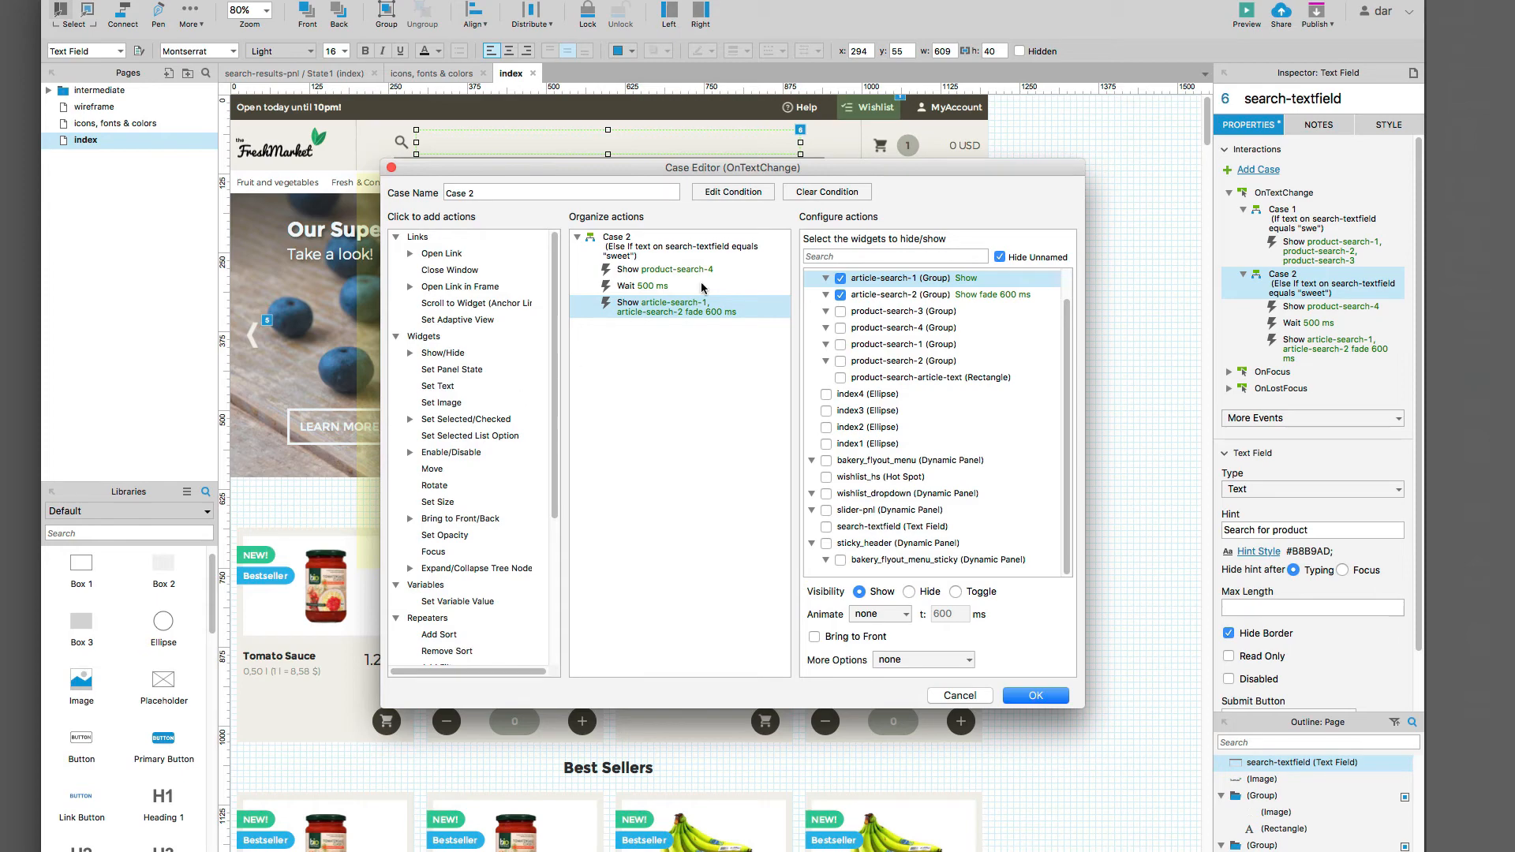
click(825, 257)
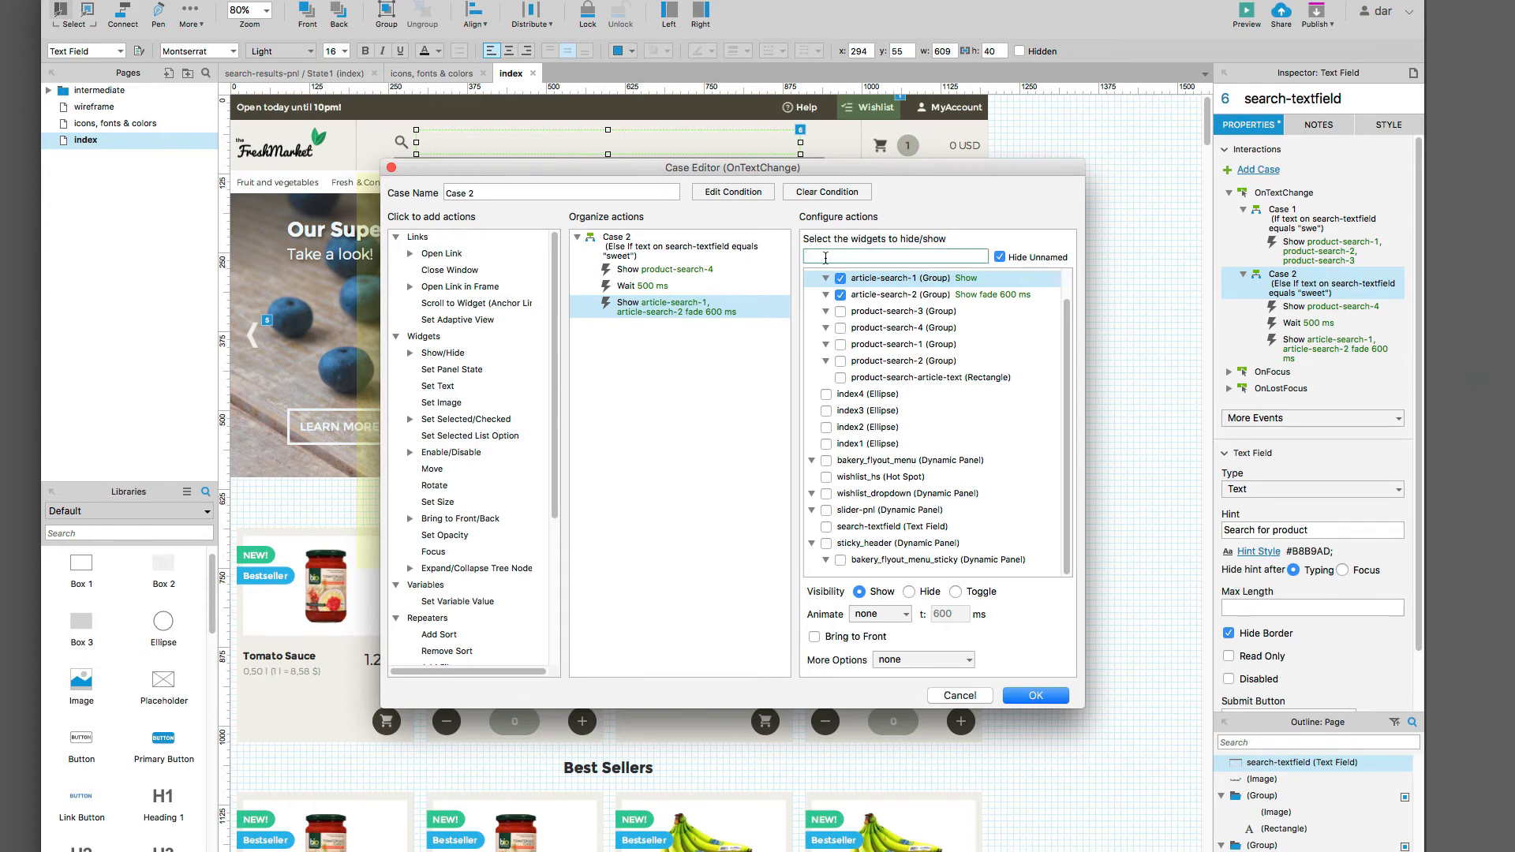
text(a)
key(BackSpace)
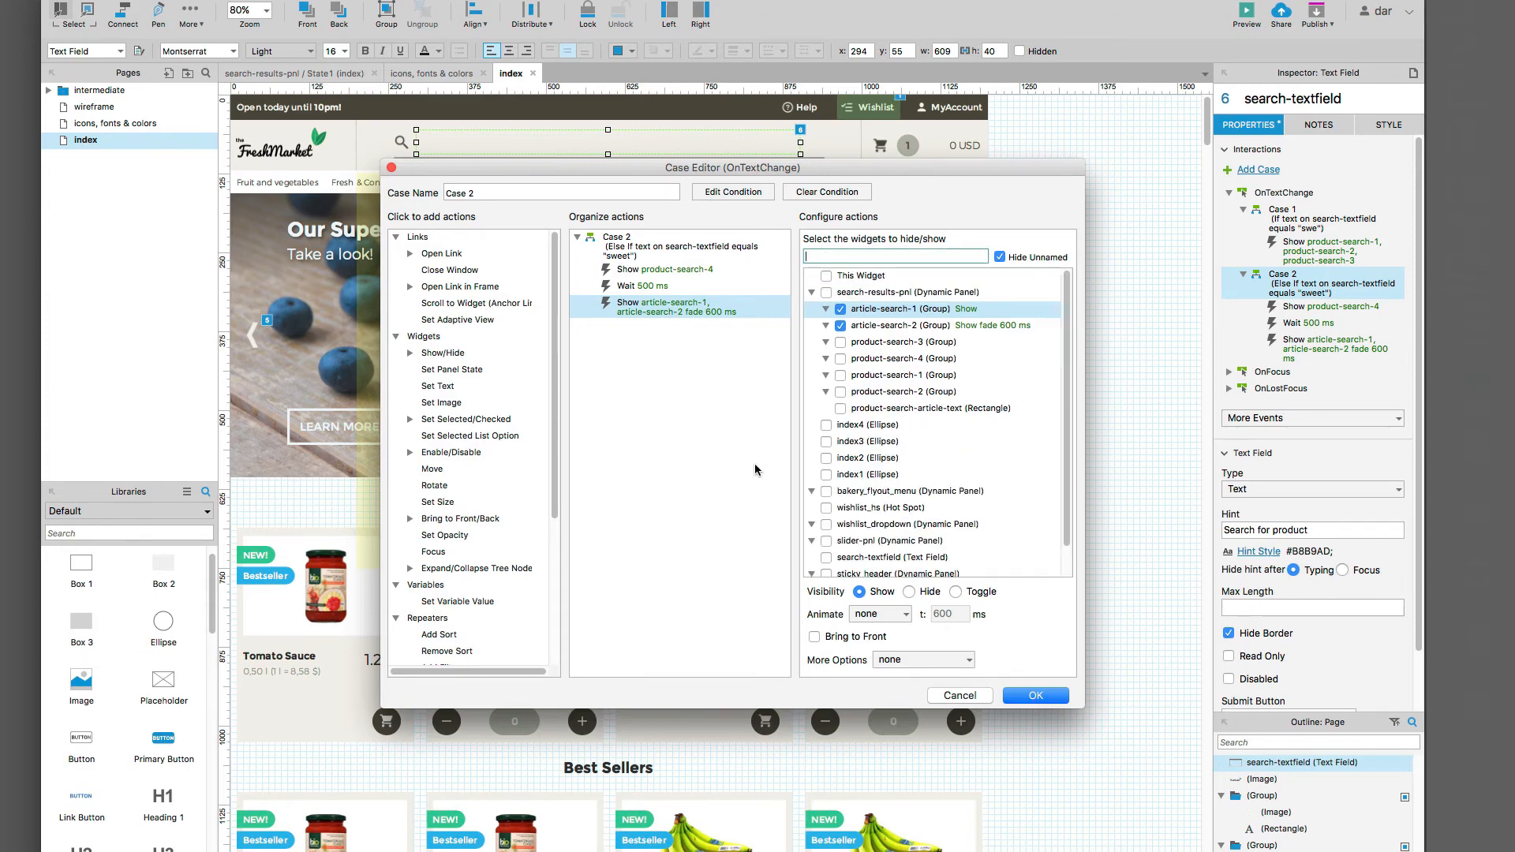
click(667, 466)
Step: Add a Show action for product-search-article-text with a 600 ms fade, and place it before the Show action of the article rows
click(446, 352)
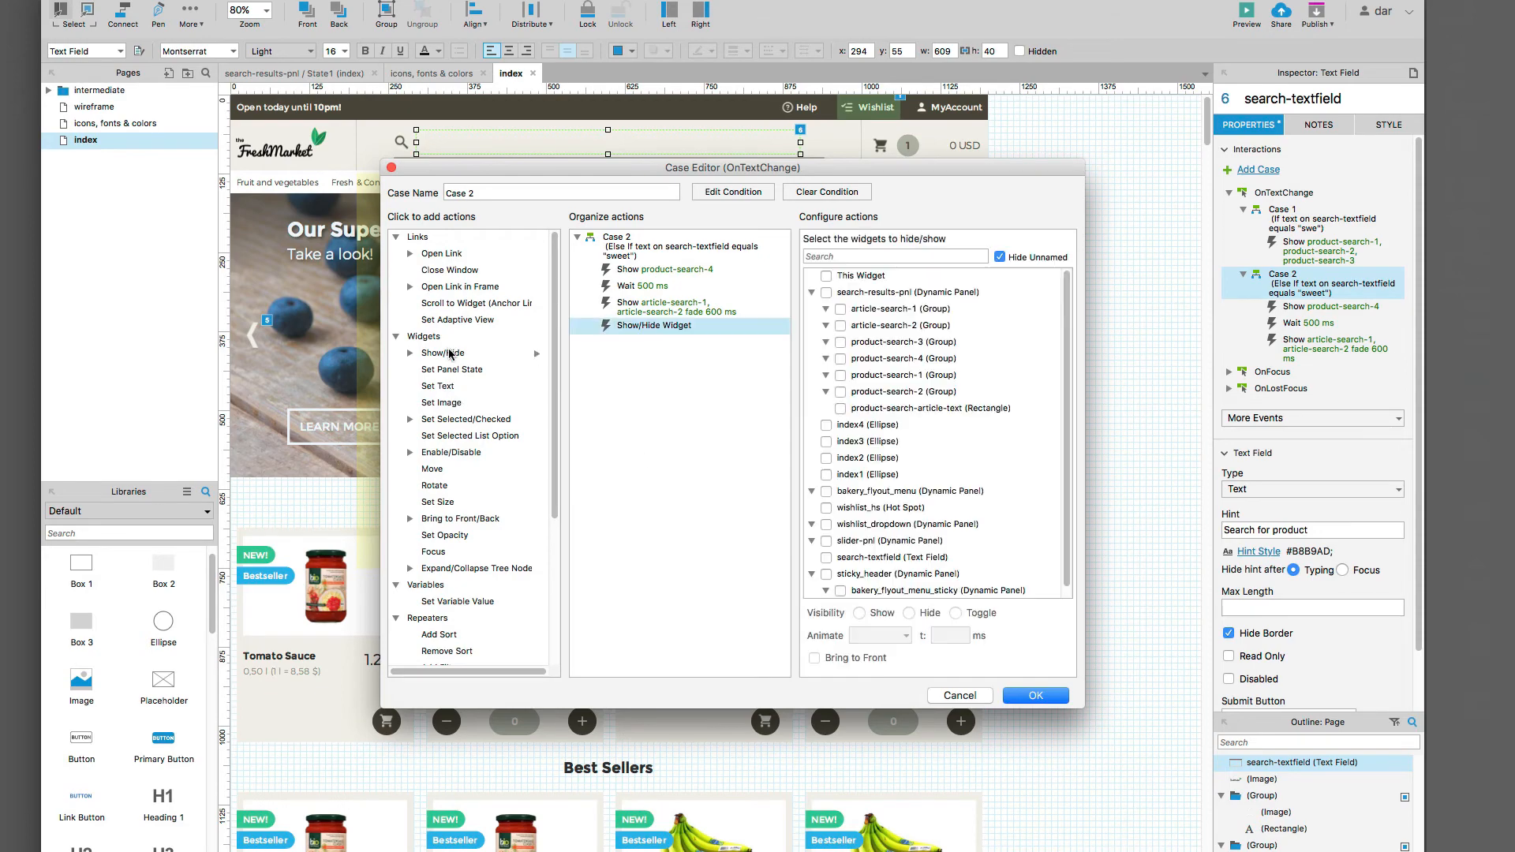
click(860, 257)
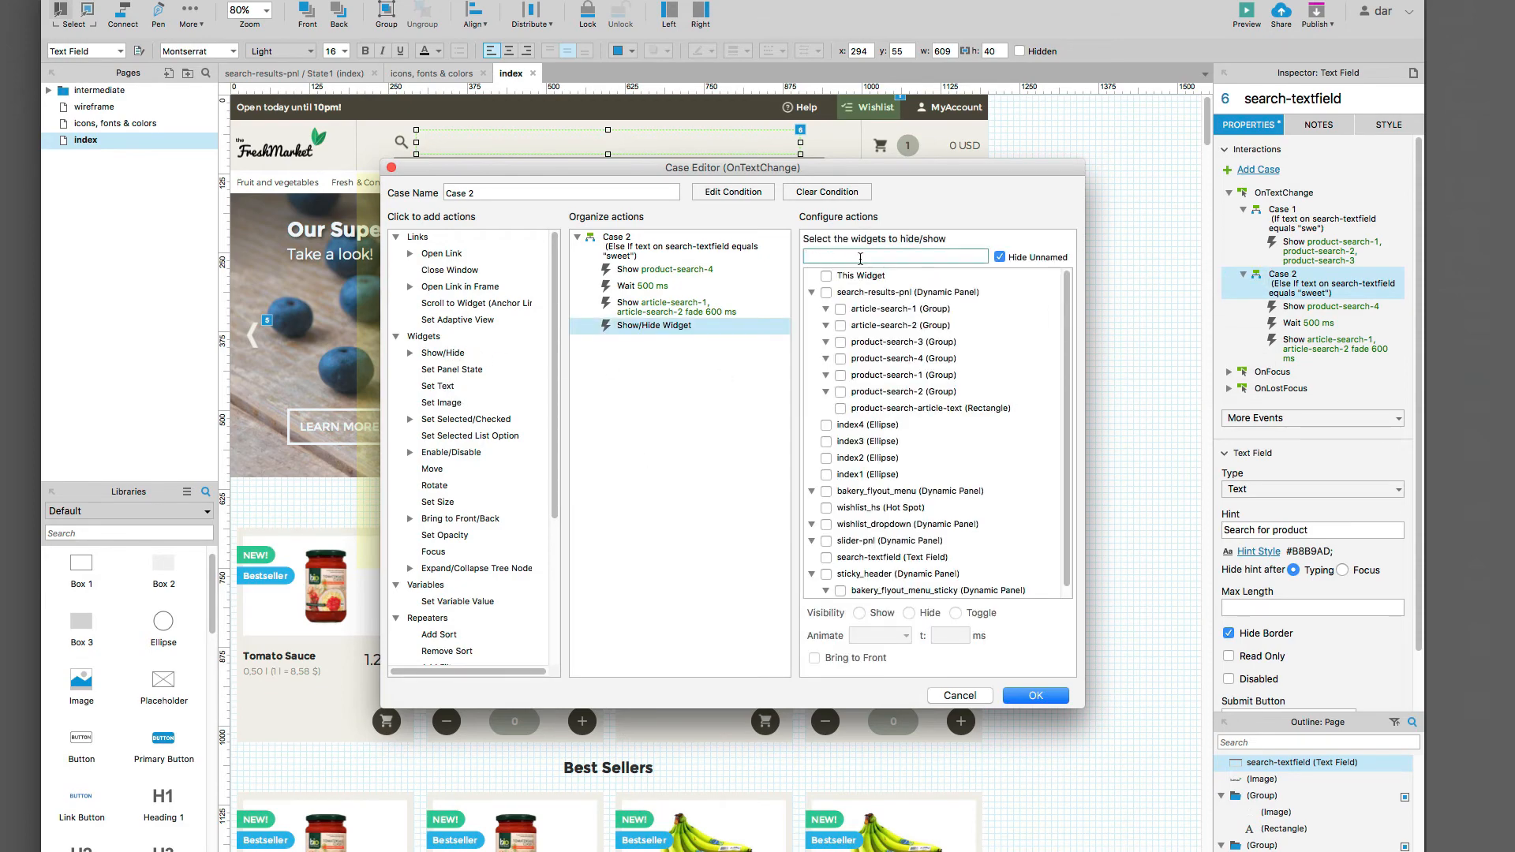
text(arti)
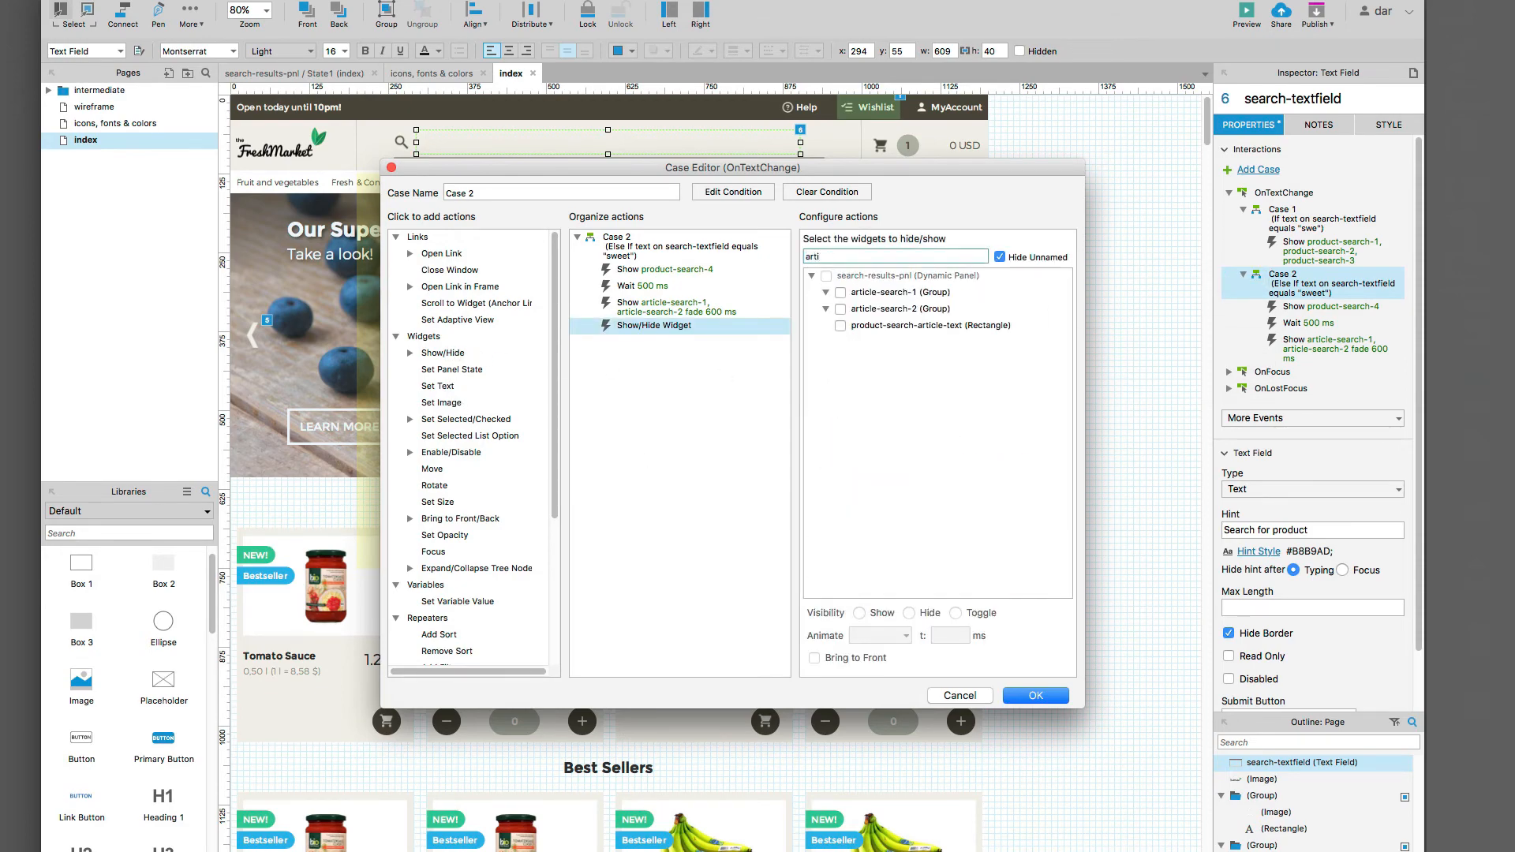
click(841, 325)
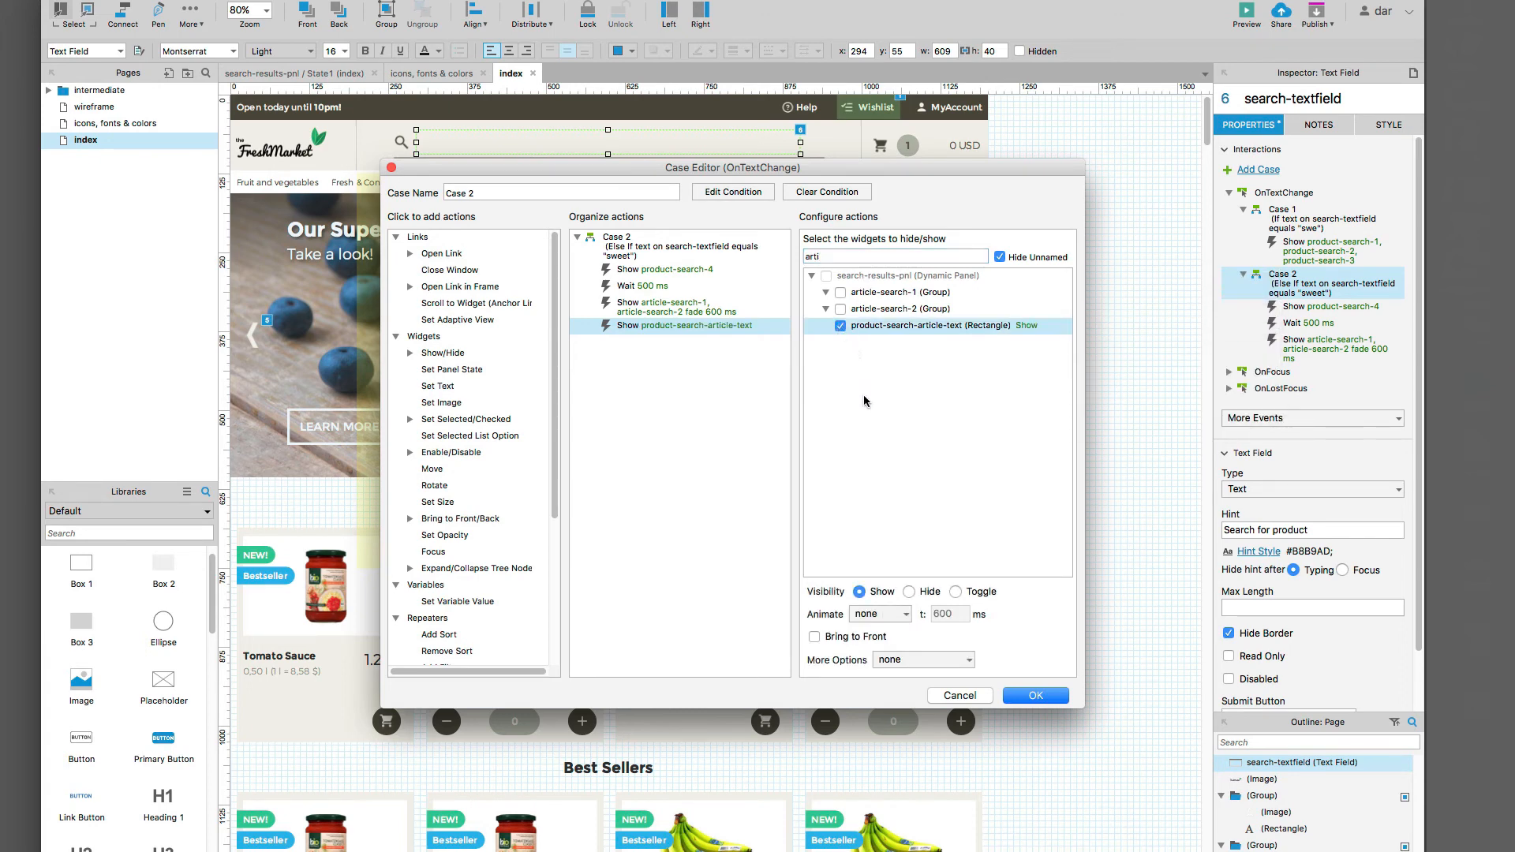
click(880, 614)
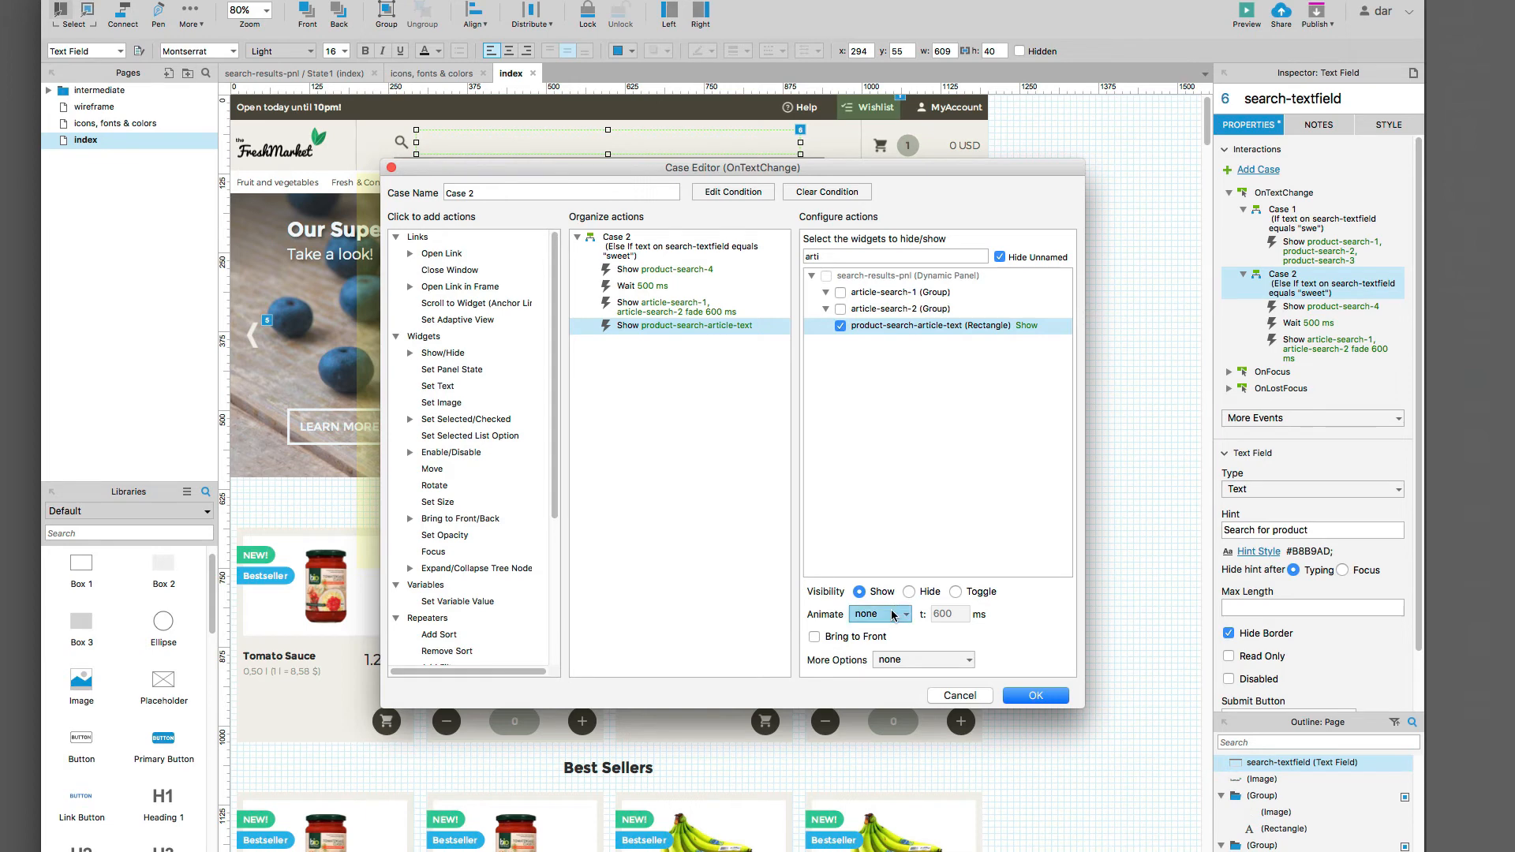
click(876, 631)
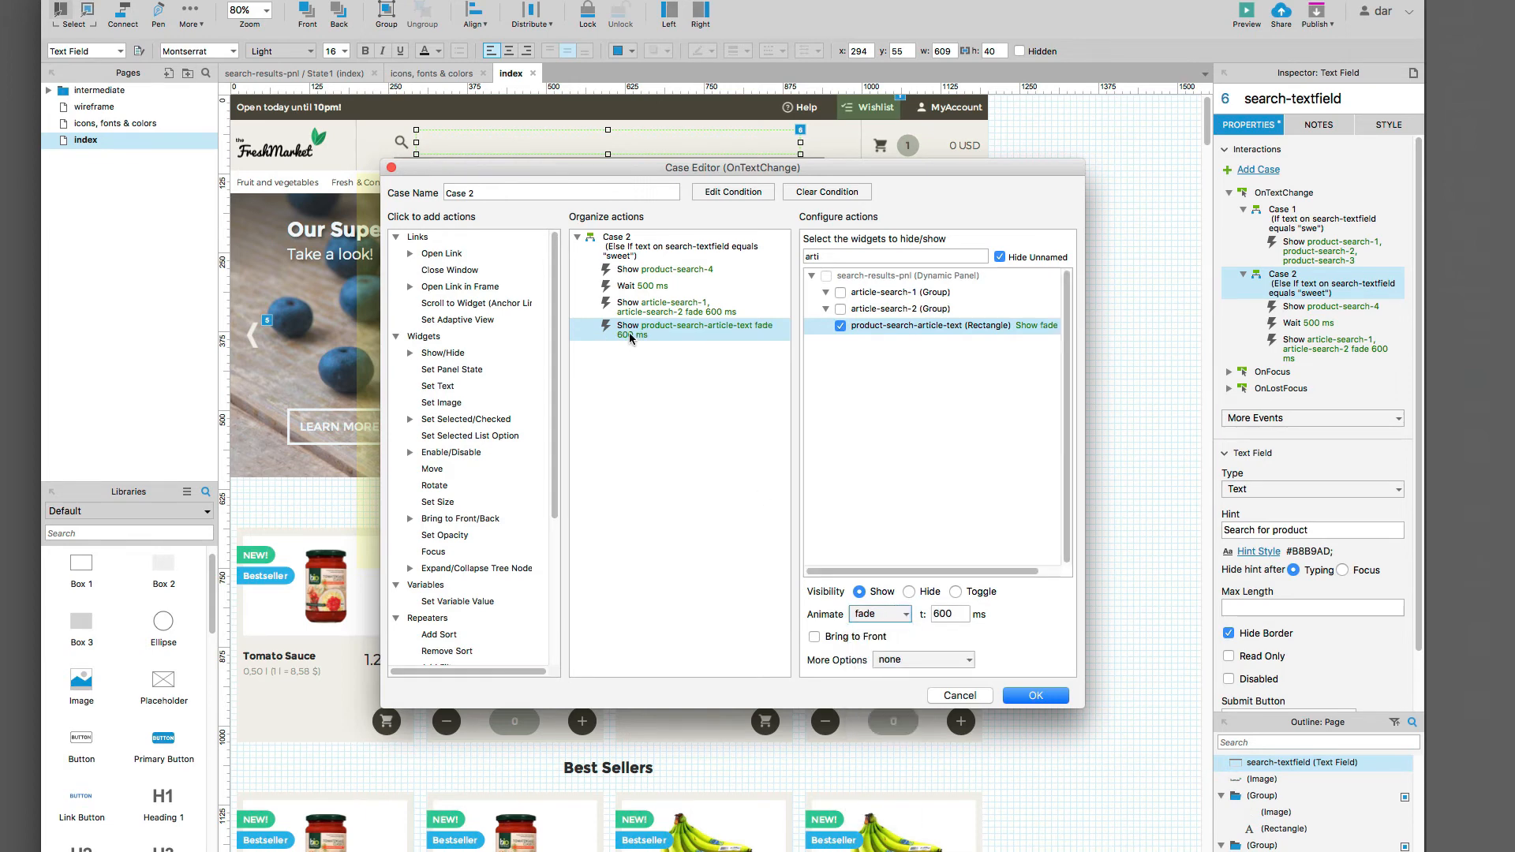
drag(630, 338, 631, 298)
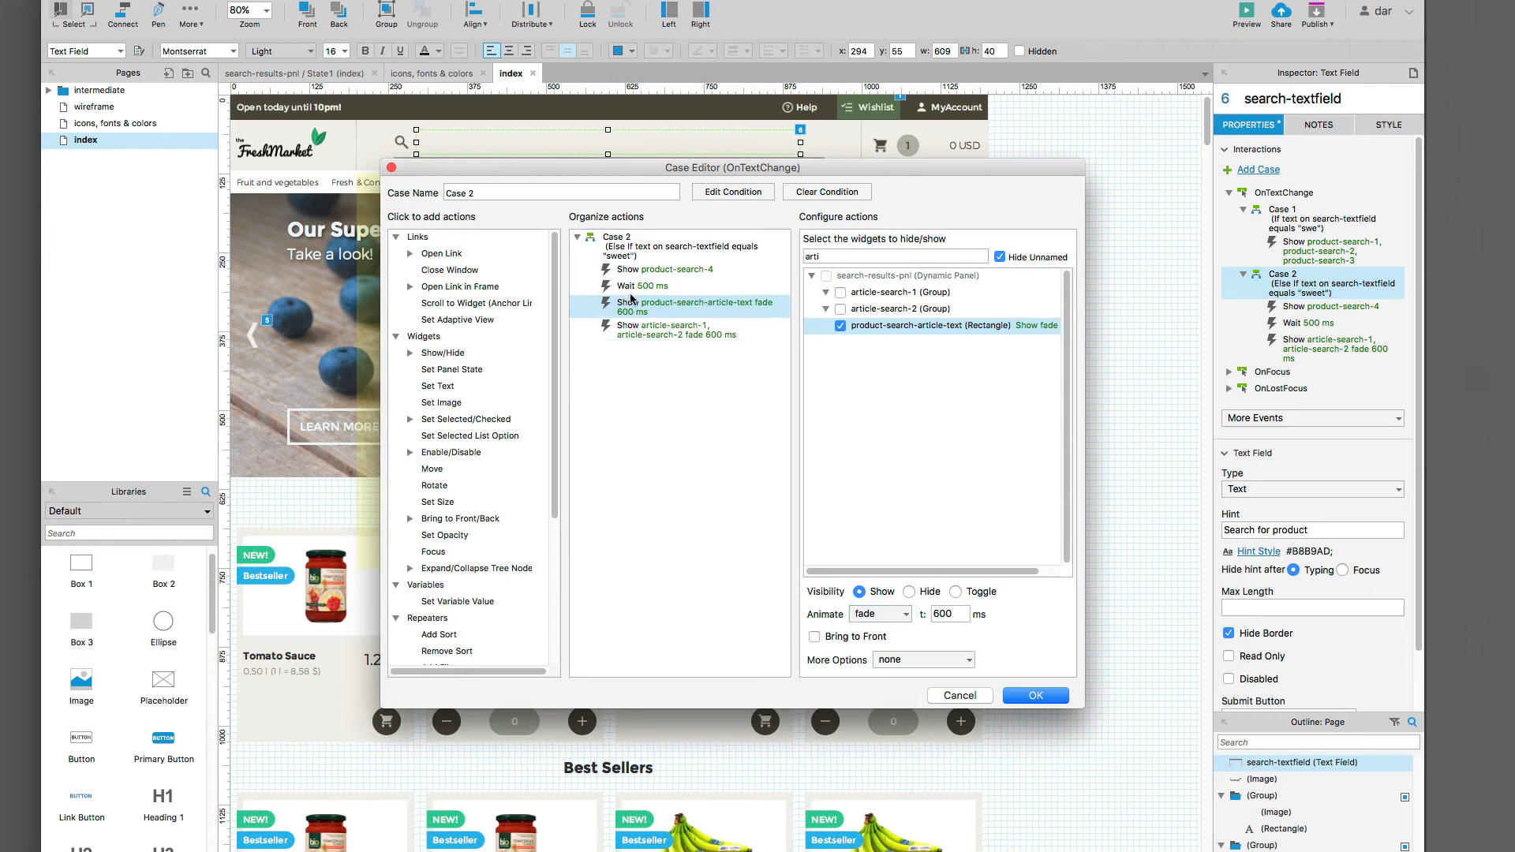
Step: Insert a 500 ms wait between showing product-search-article-text and the article rows, and save the case
scroll(525, 441, down, 5)
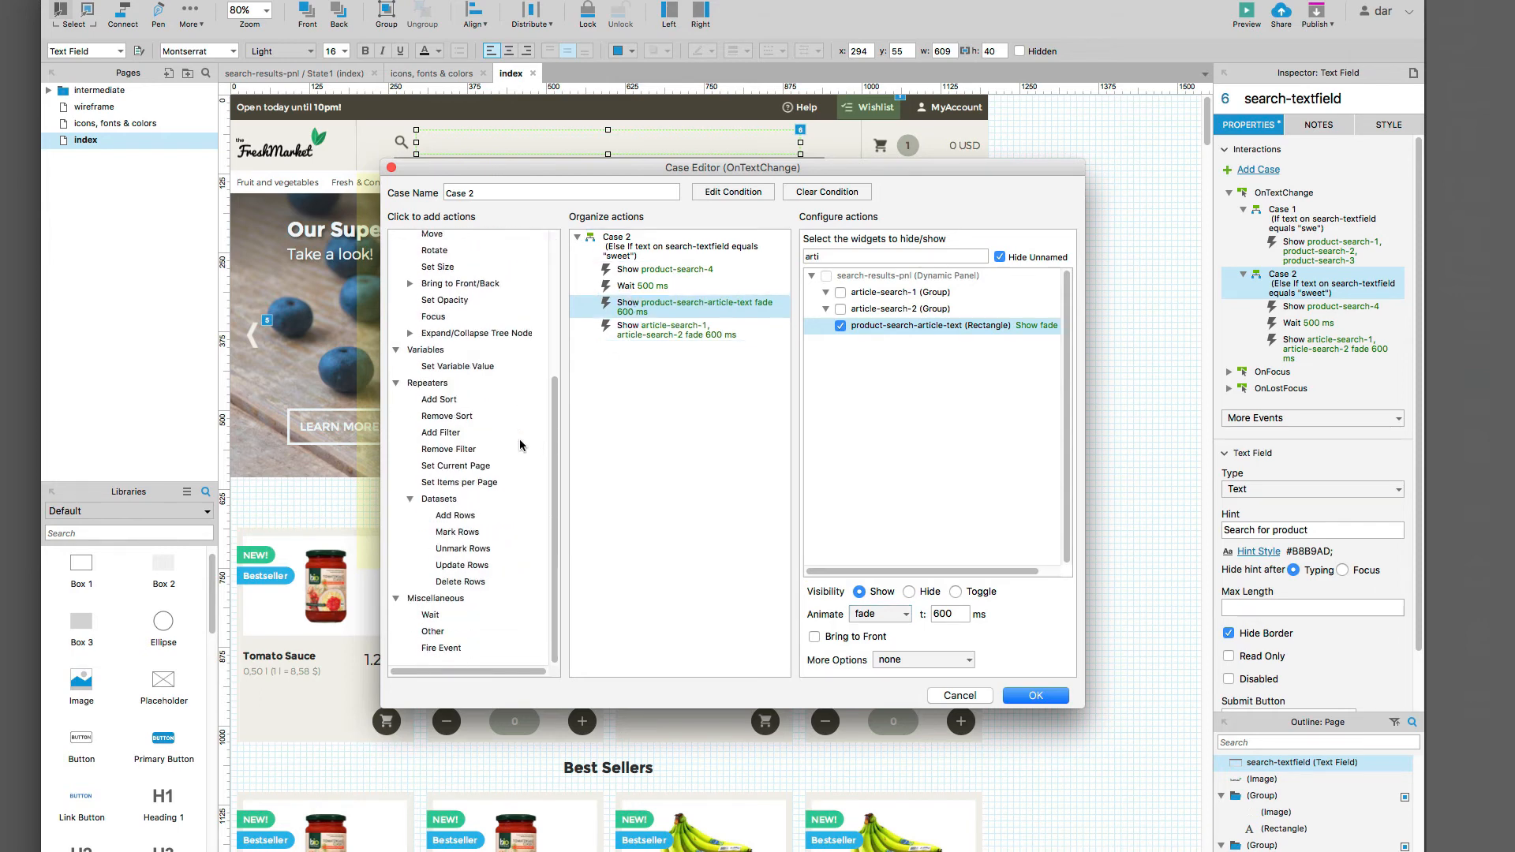
click(451, 620)
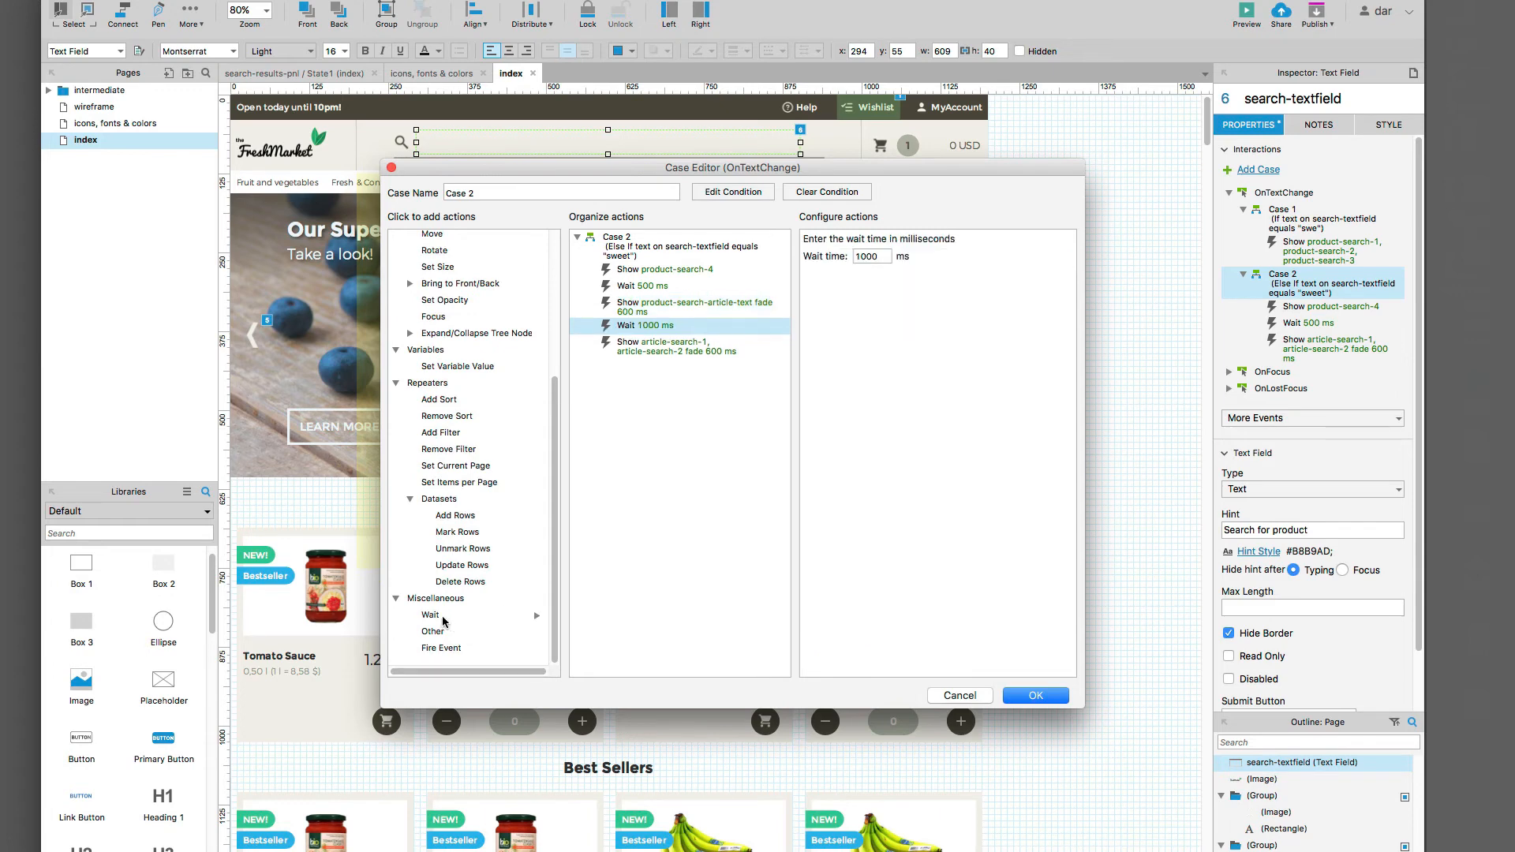
double_click(863, 256)
text(500)
click(673, 395)
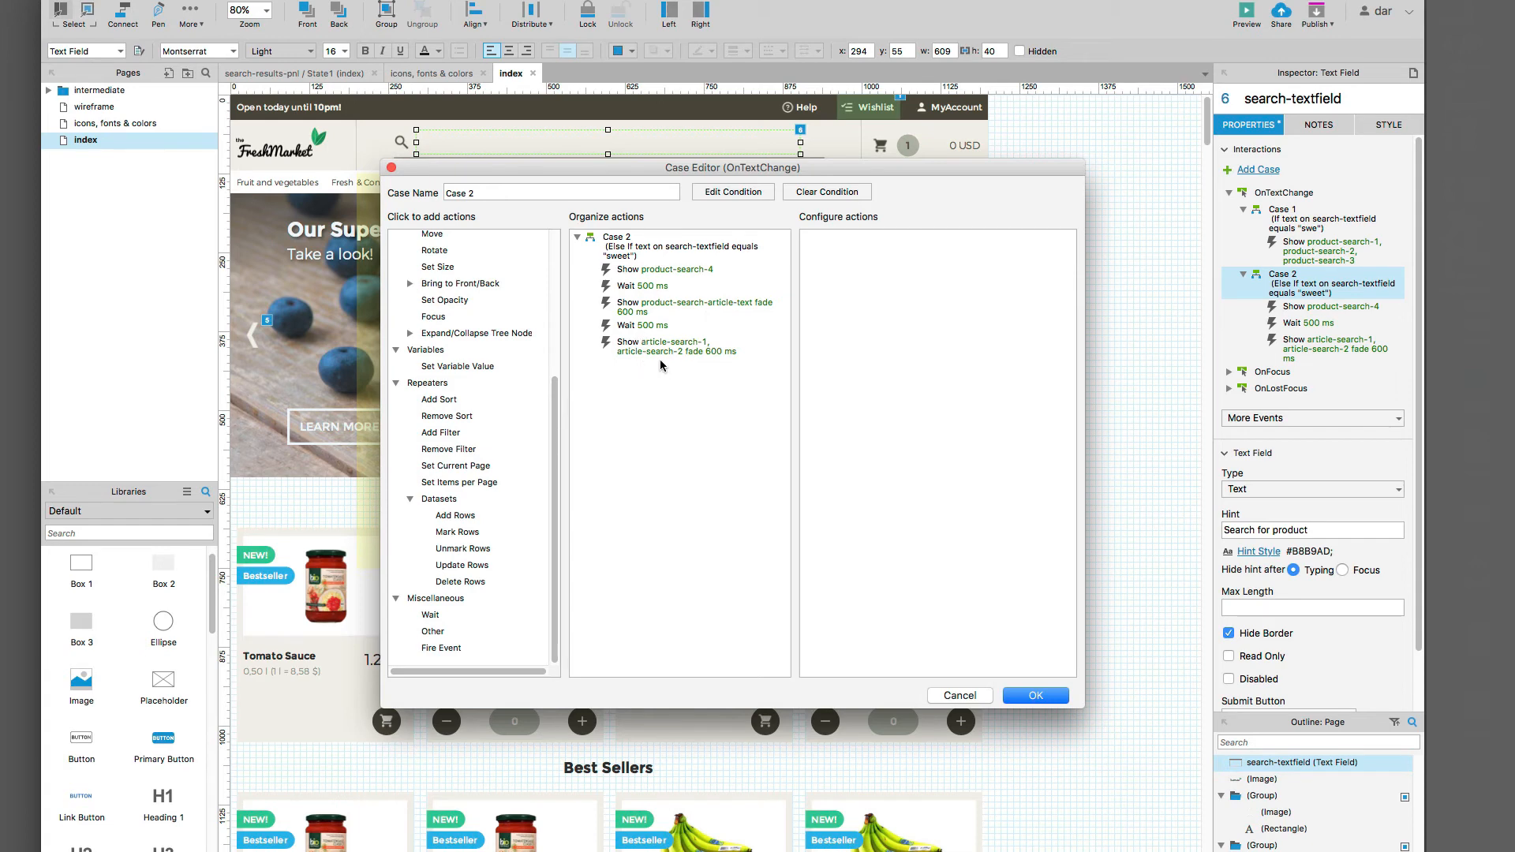
click(1036, 697)
click(1067, 503)
Step: Switch to Google Chrome, reload the prototype, and test the search field with "swe" extended to "sweet"
key(super+Tab)
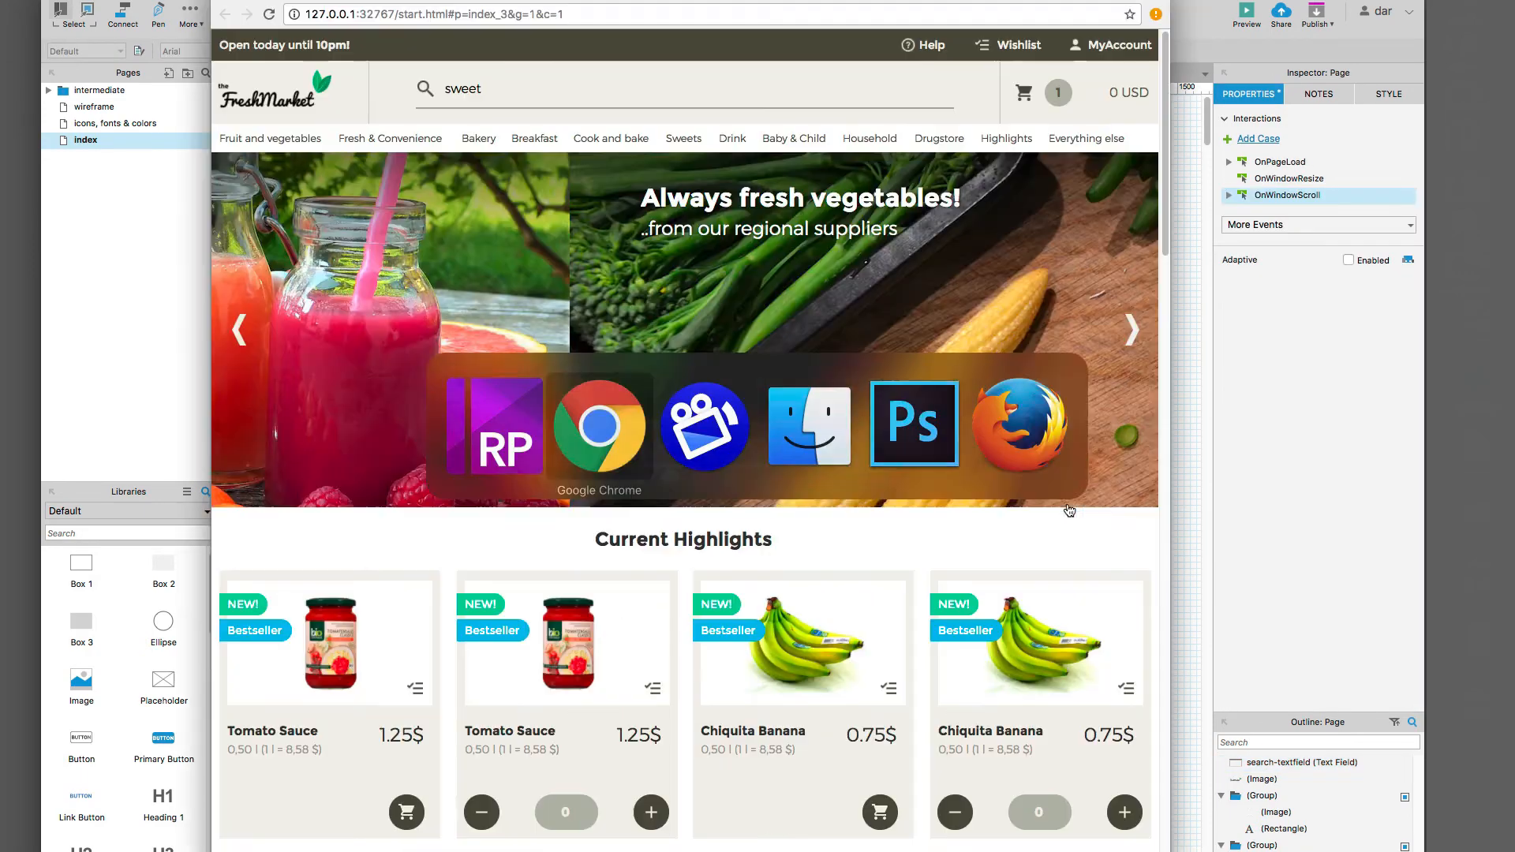
key(super+r)
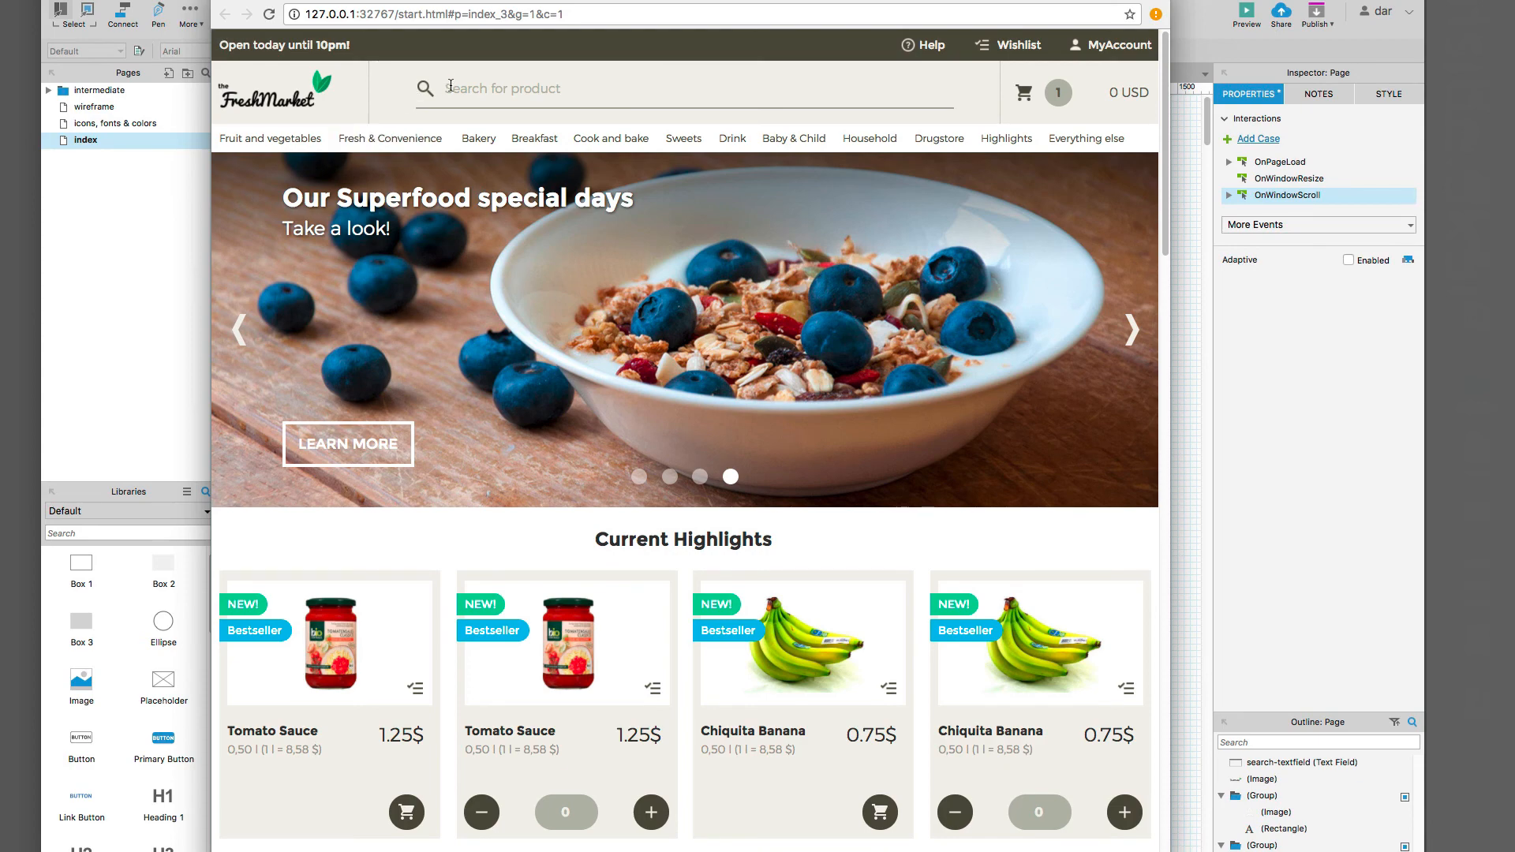
click(454, 87)
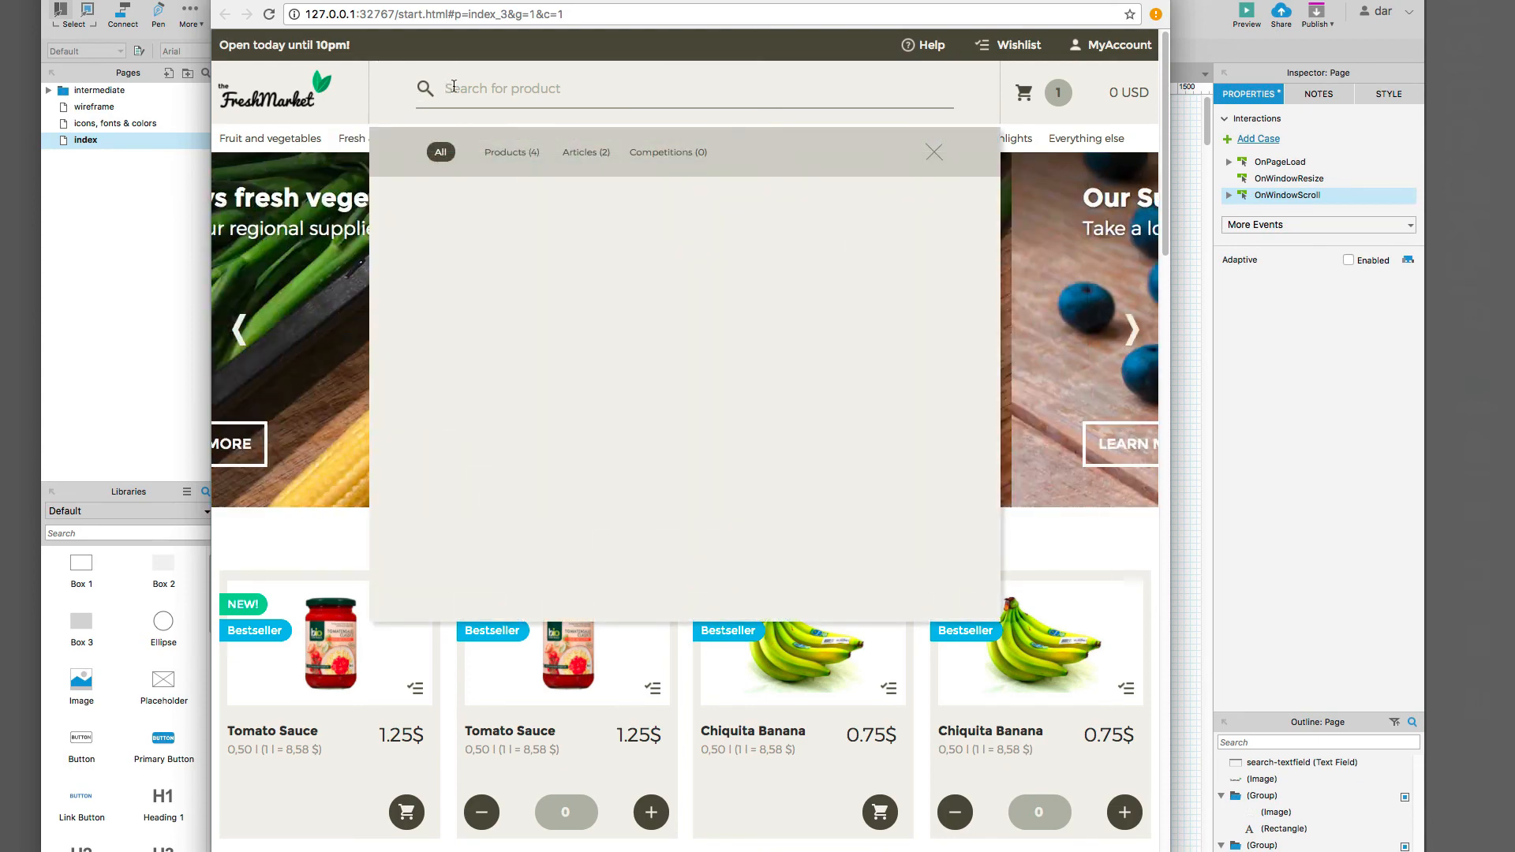
text(swe)
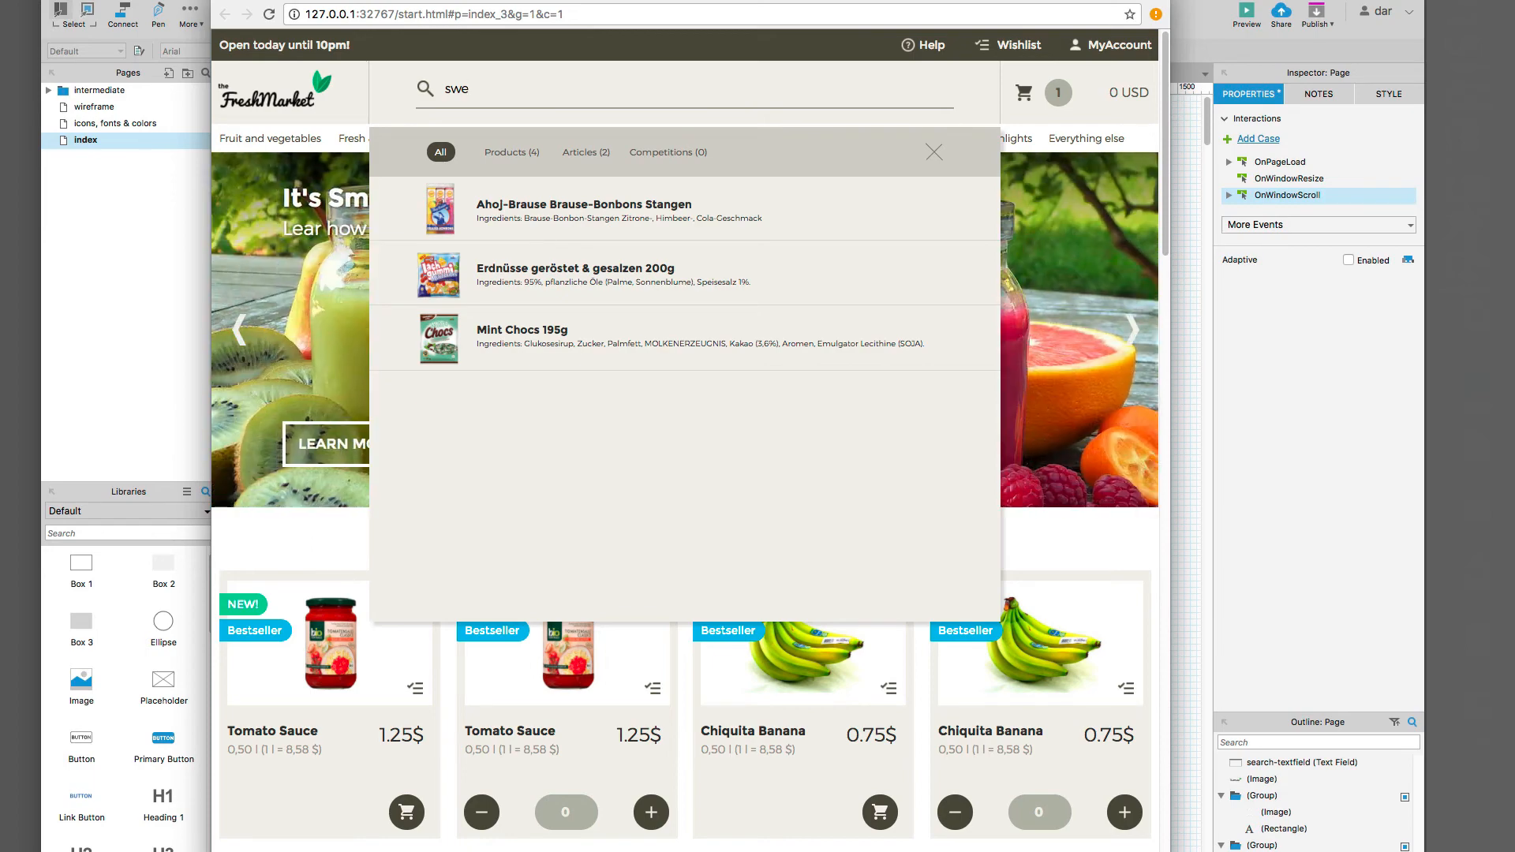
text(et)
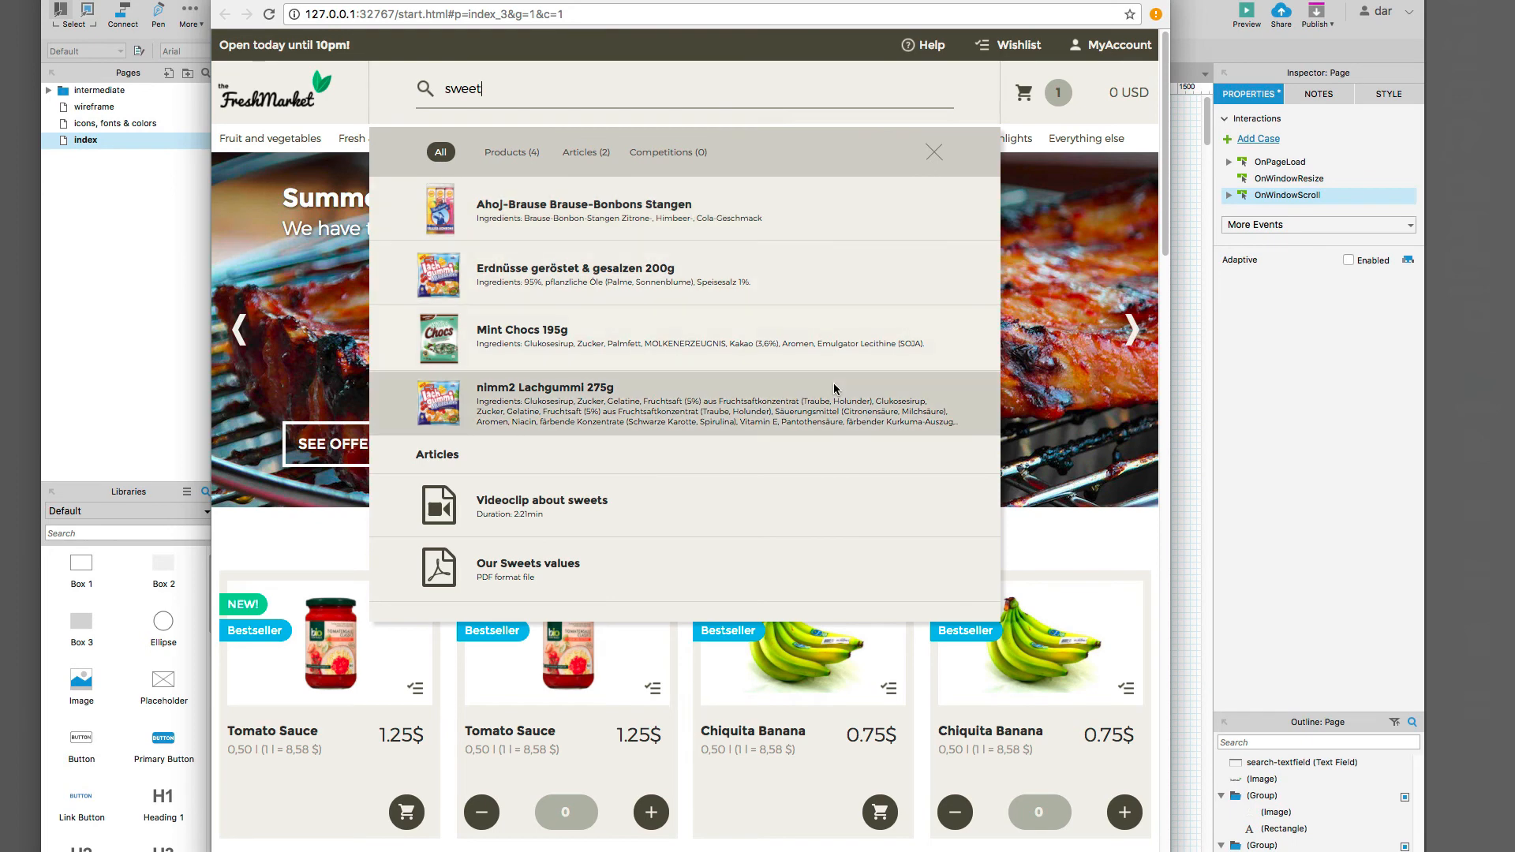
Step: Return to Axure RP, select search-textfield and open Case 1 of its OnLostFocus event for editing
key(super+Tab)
click(672, 151)
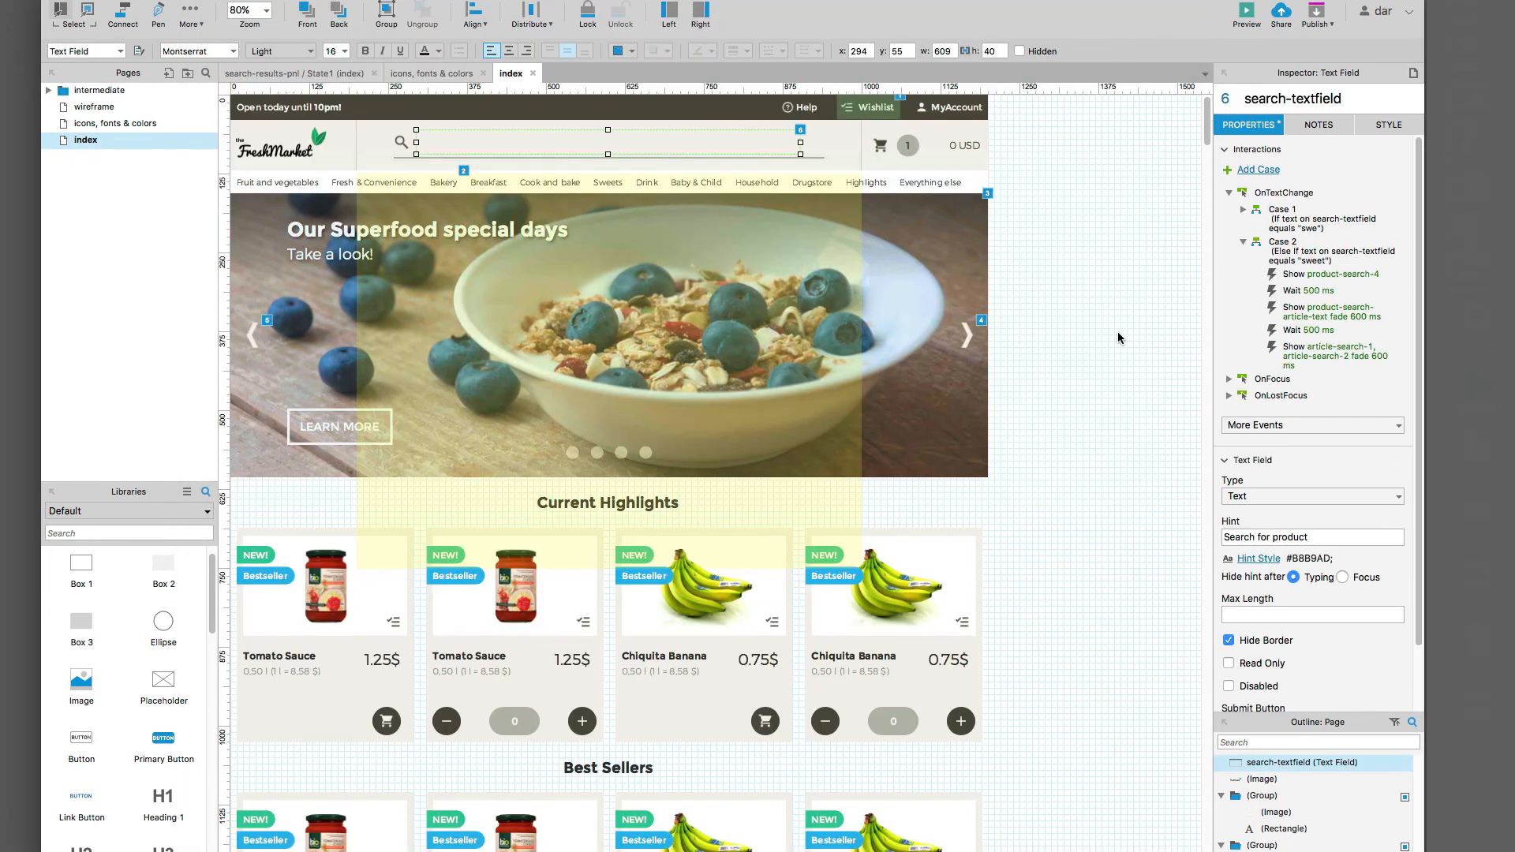
click(1279, 399)
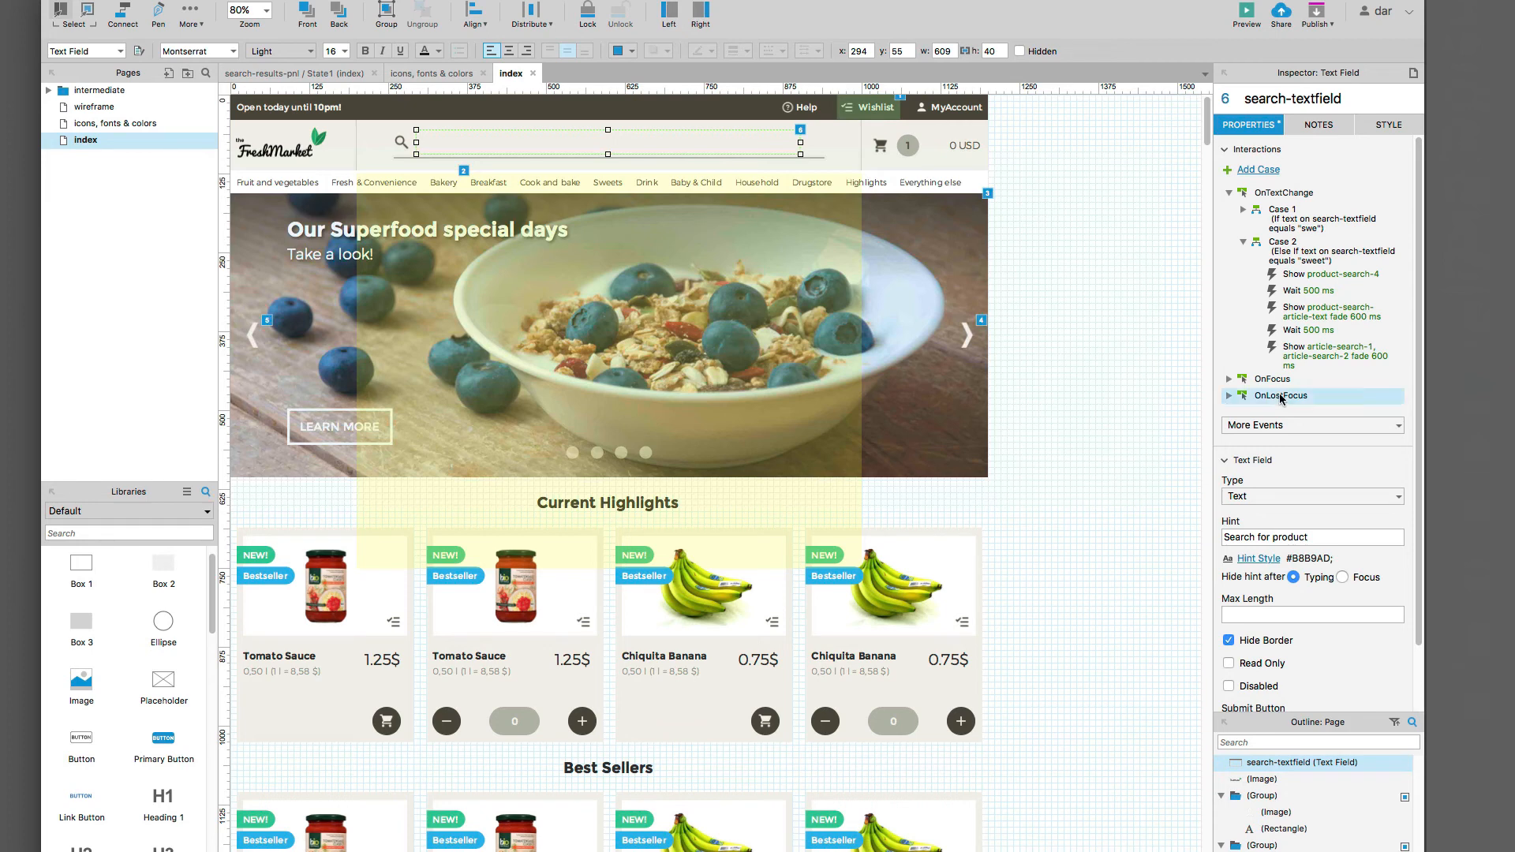
click(1229, 395)
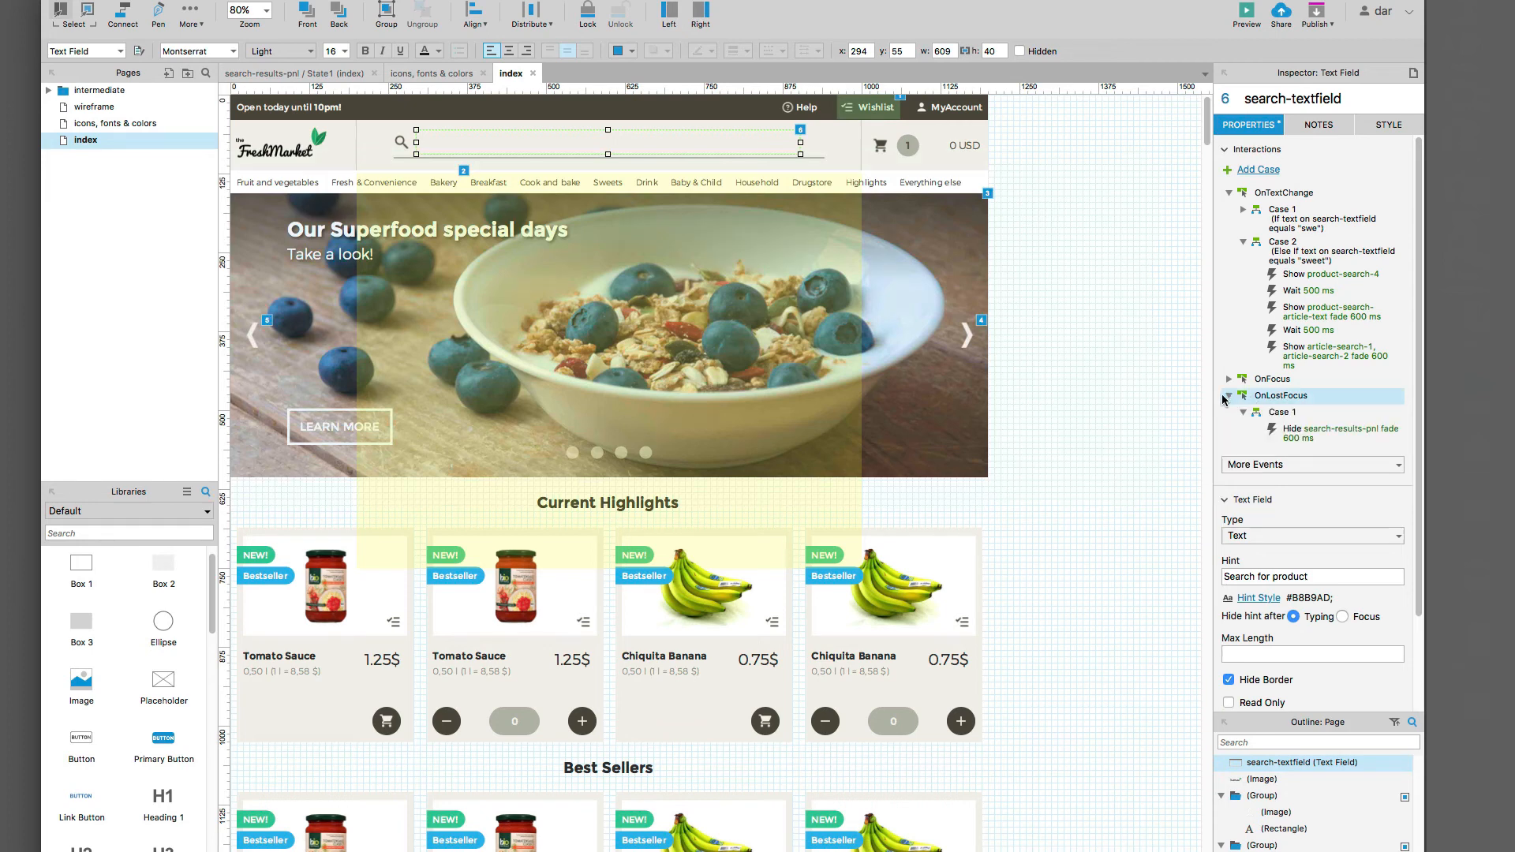
double_click(1296, 431)
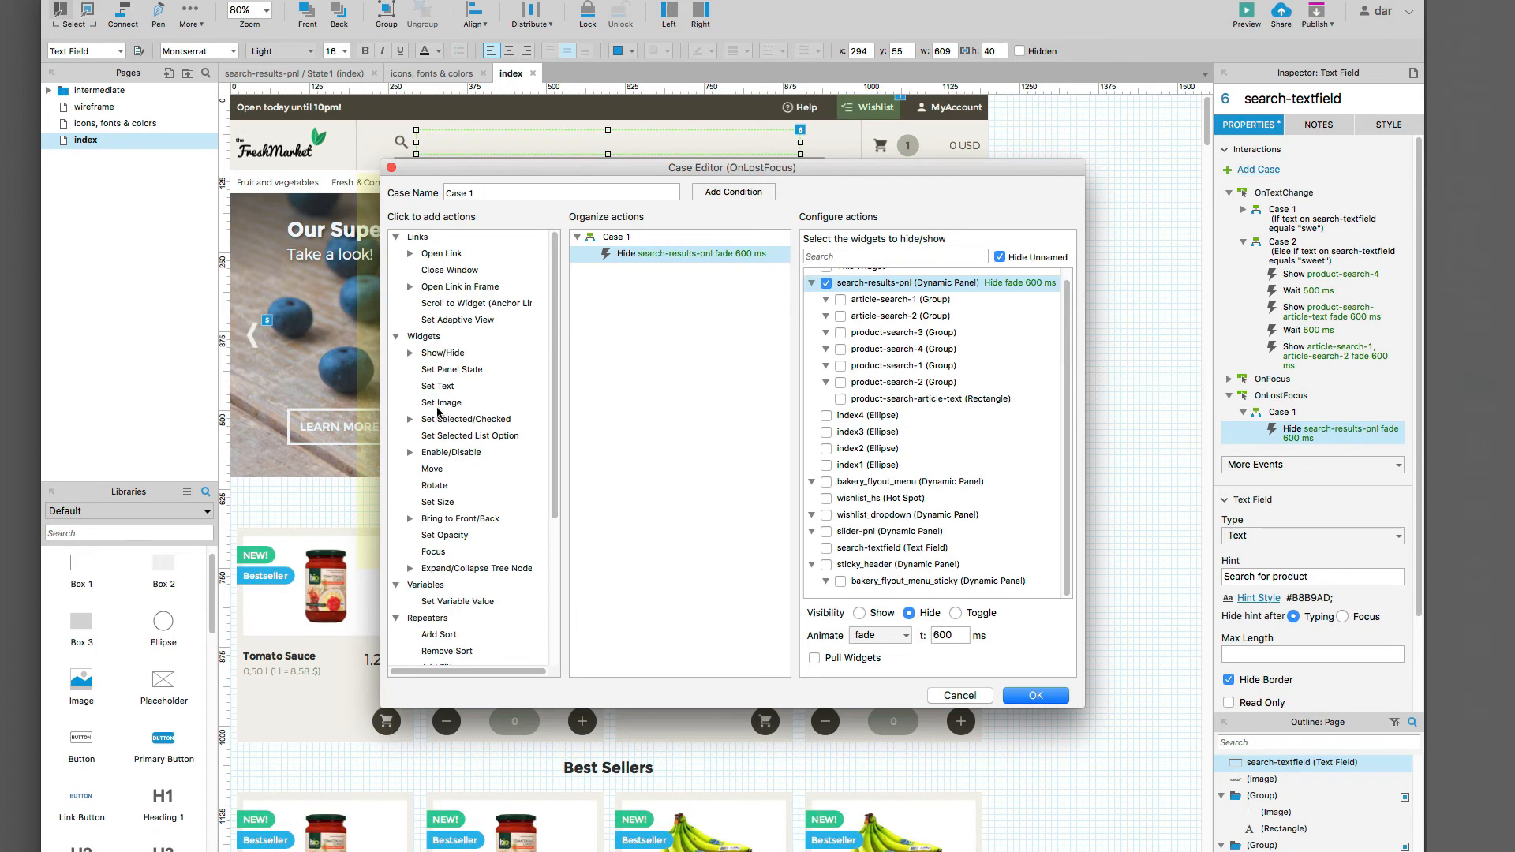
Step: Add a Set Text action that sets search-textfield to an empty value on losing focus, and save the case
click(433, 387)
click(811, 257)
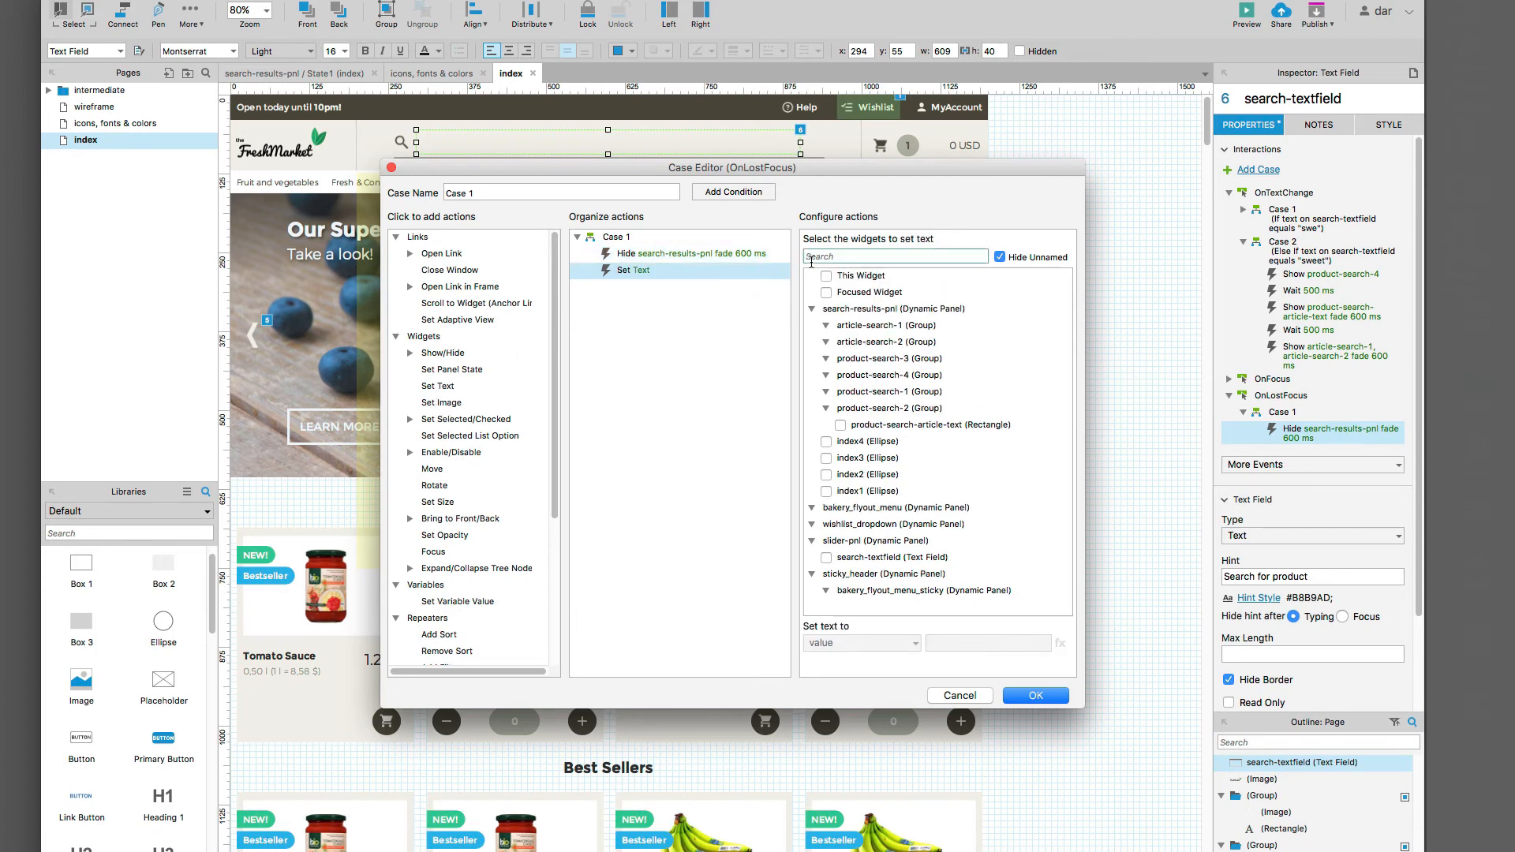
text(sea)
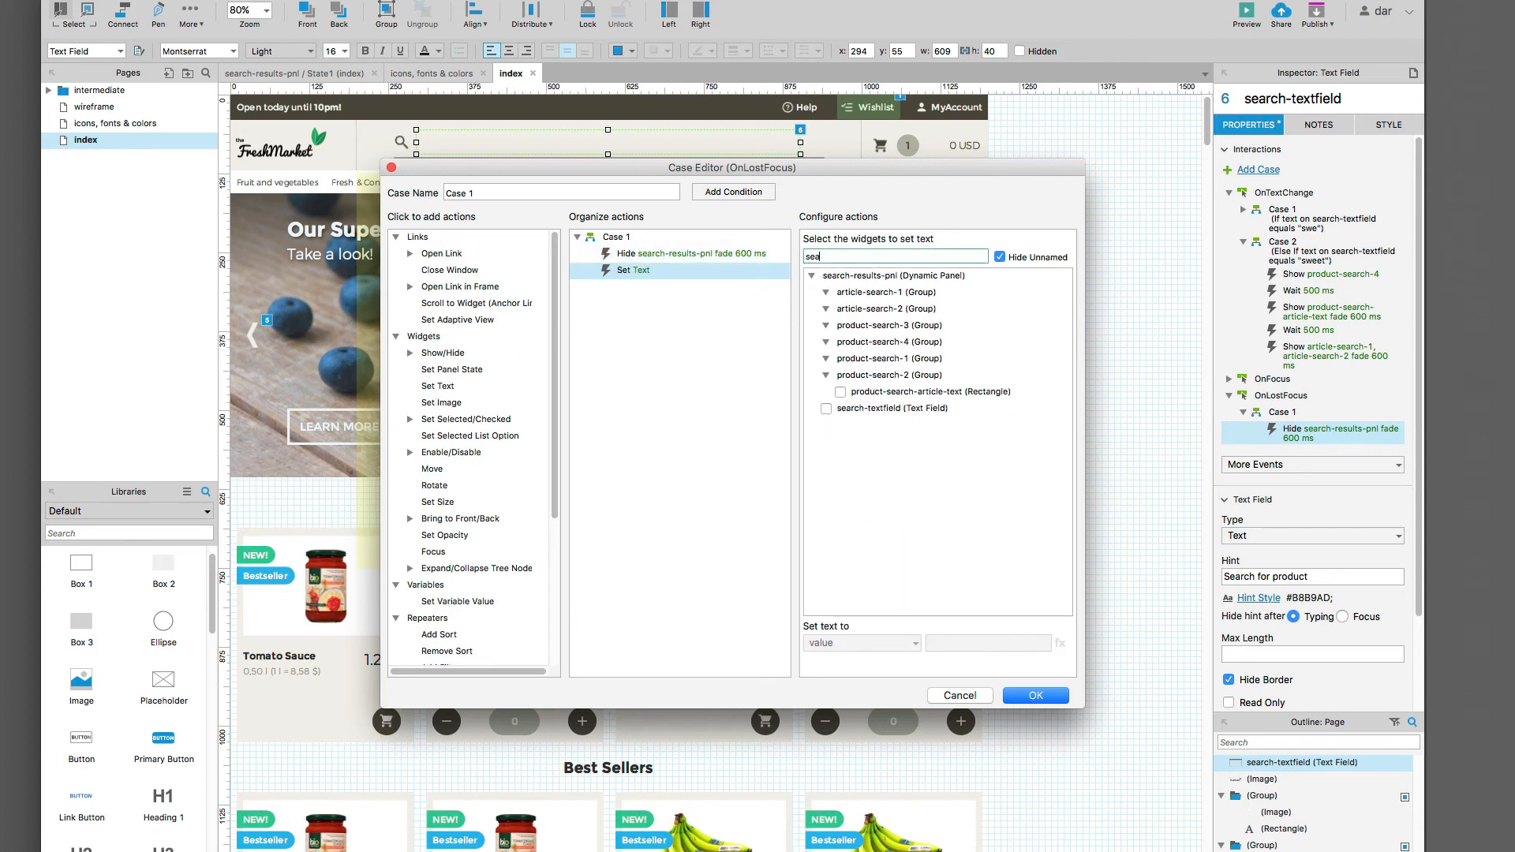
text(r)
click(826, 408)
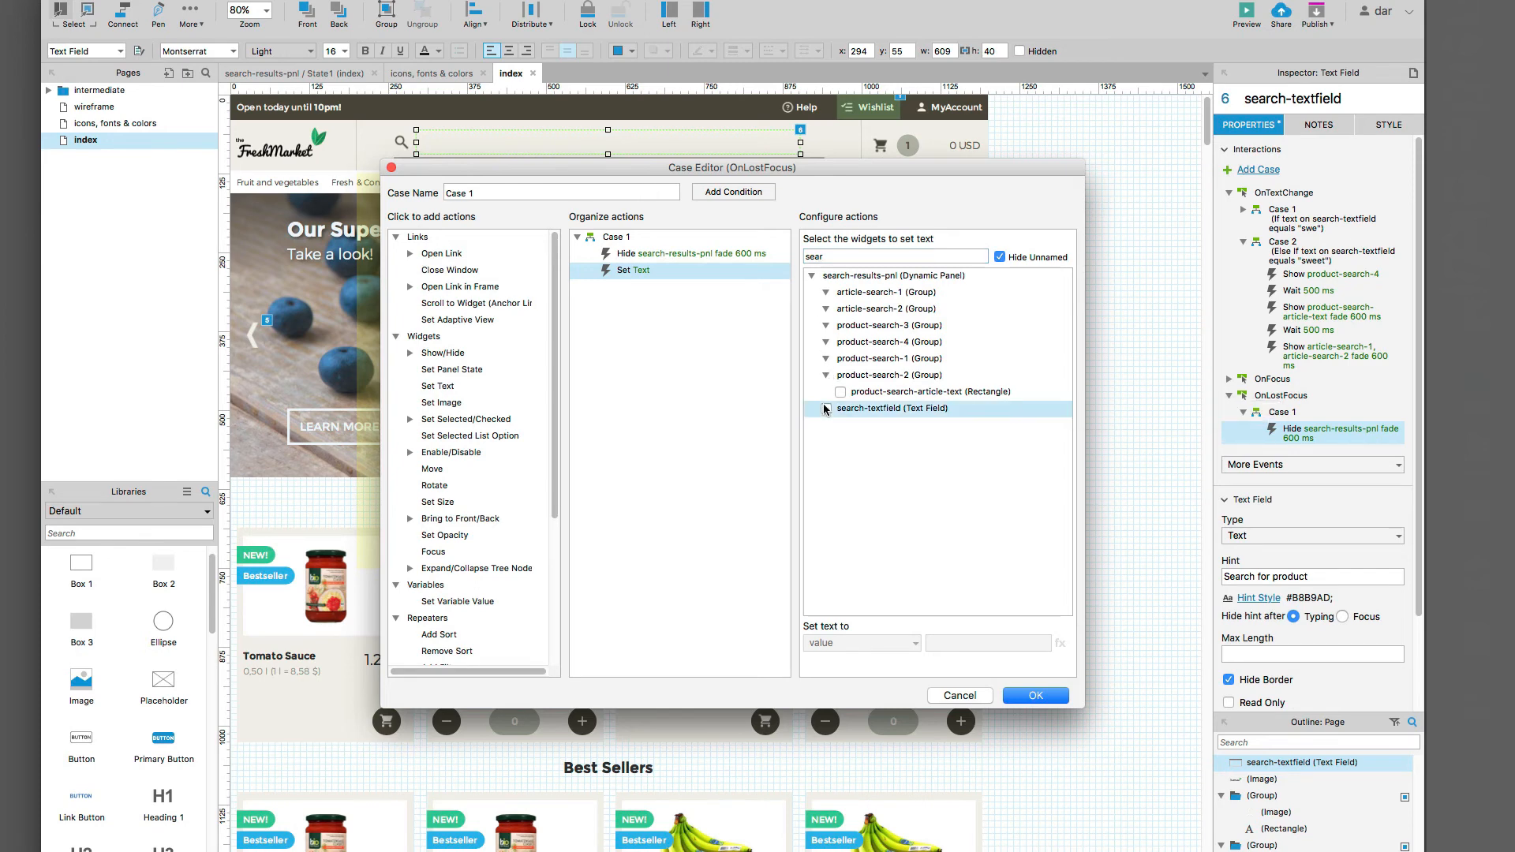
click(978, 642)
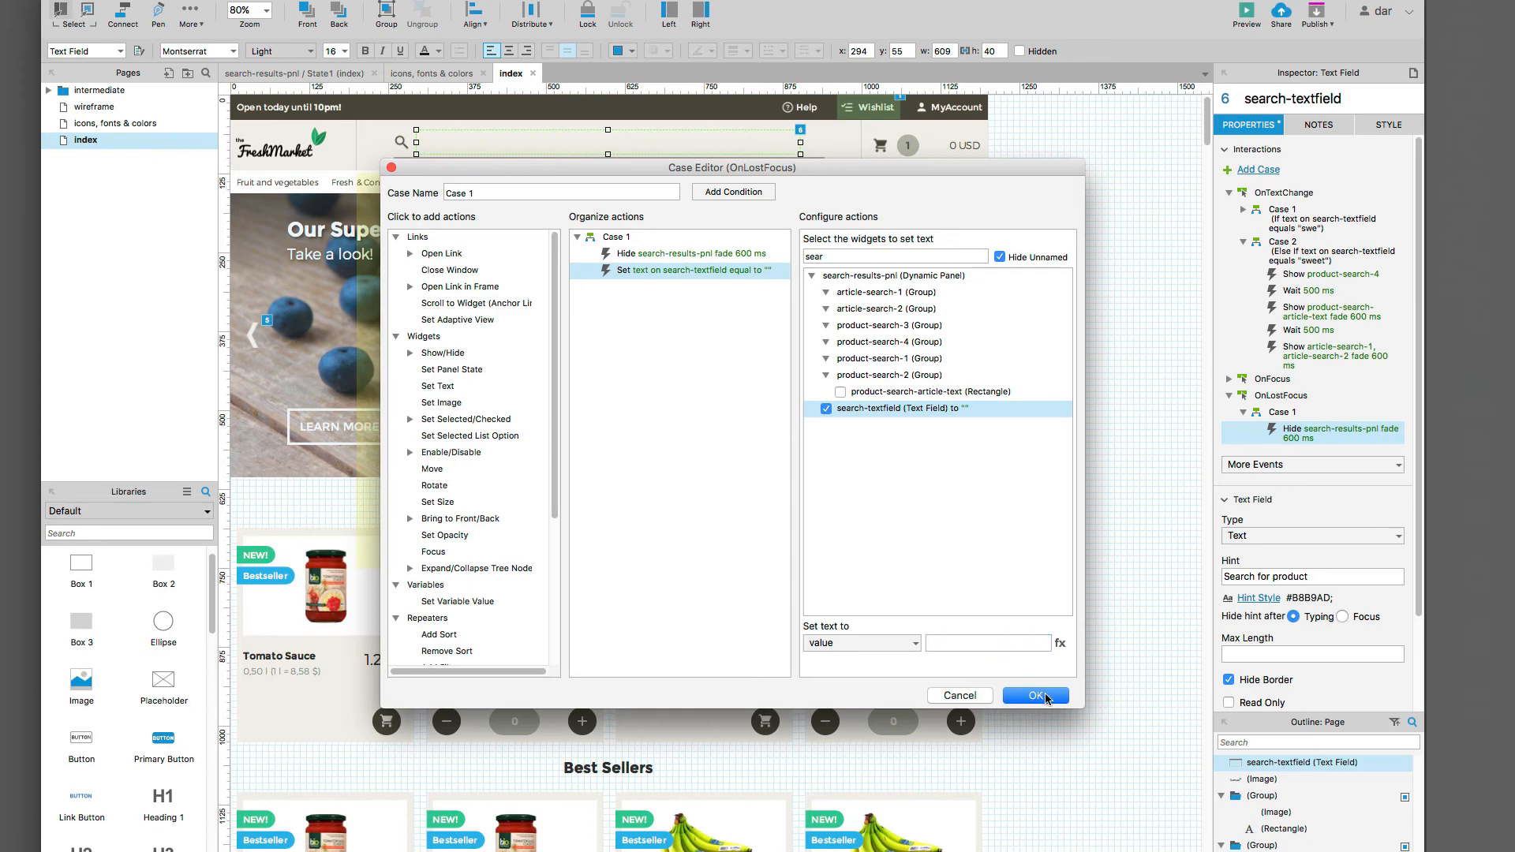
click(1038, 696)
click(1057, 535)
Step: Switch to Google Chrome, reload the prototype, enter "swe" in the search field and leave the field
key(super+Tab)
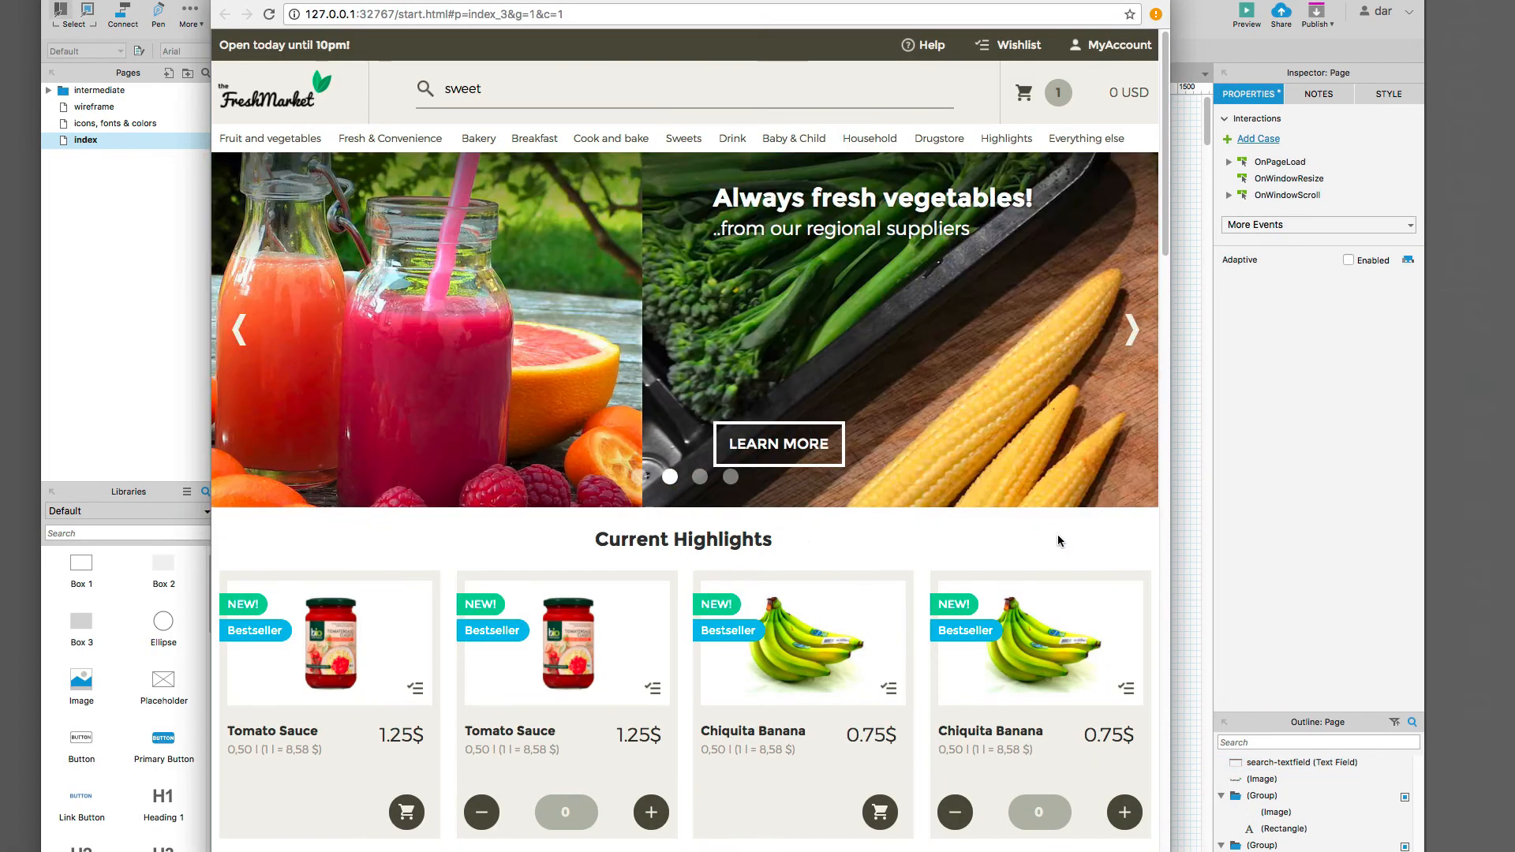
key(super+r)
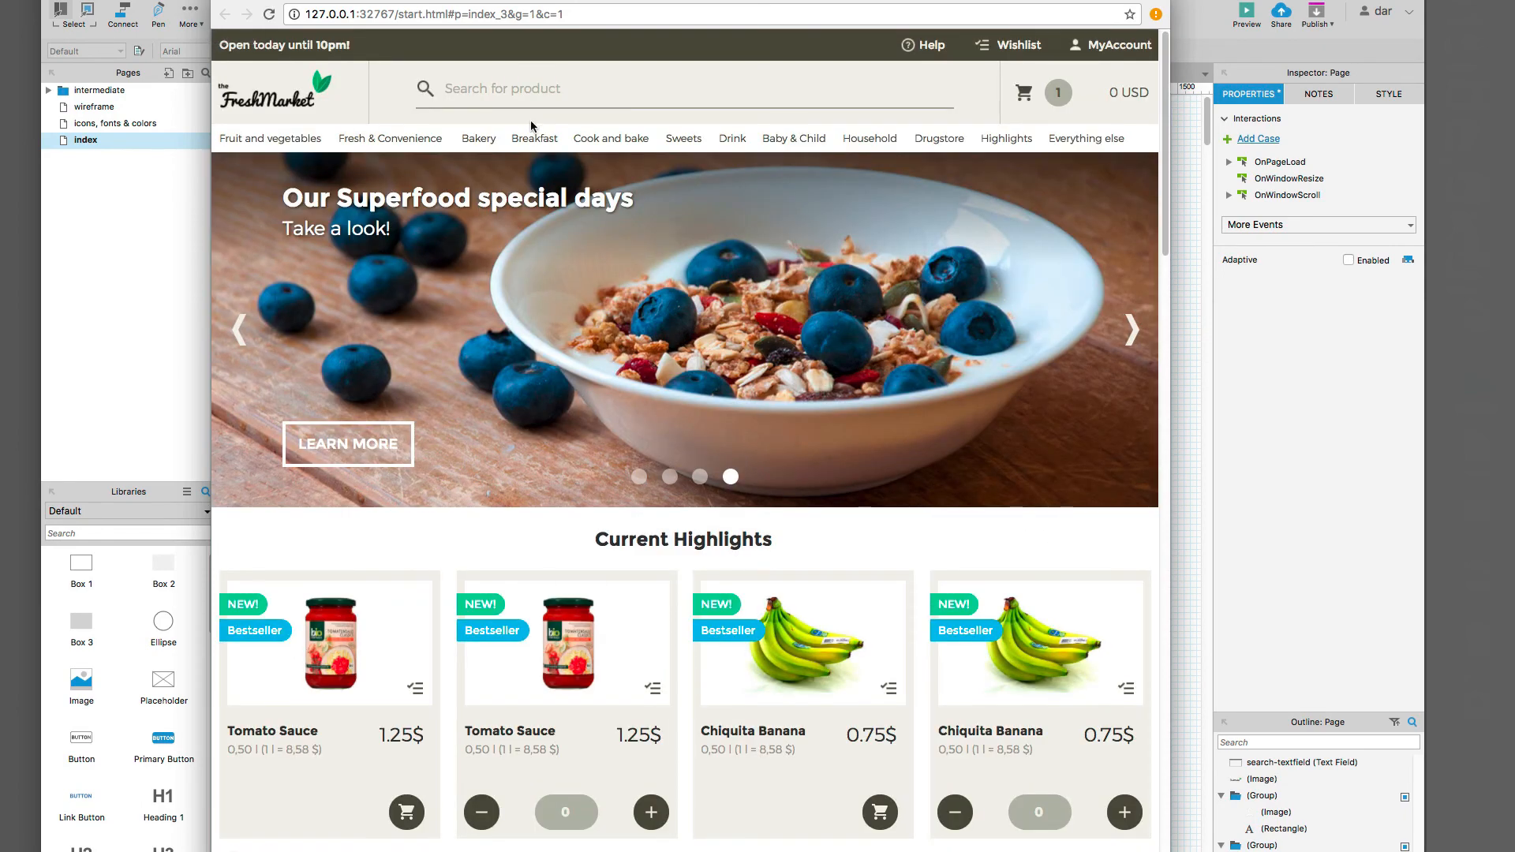
click(512, 93)
text(swe)
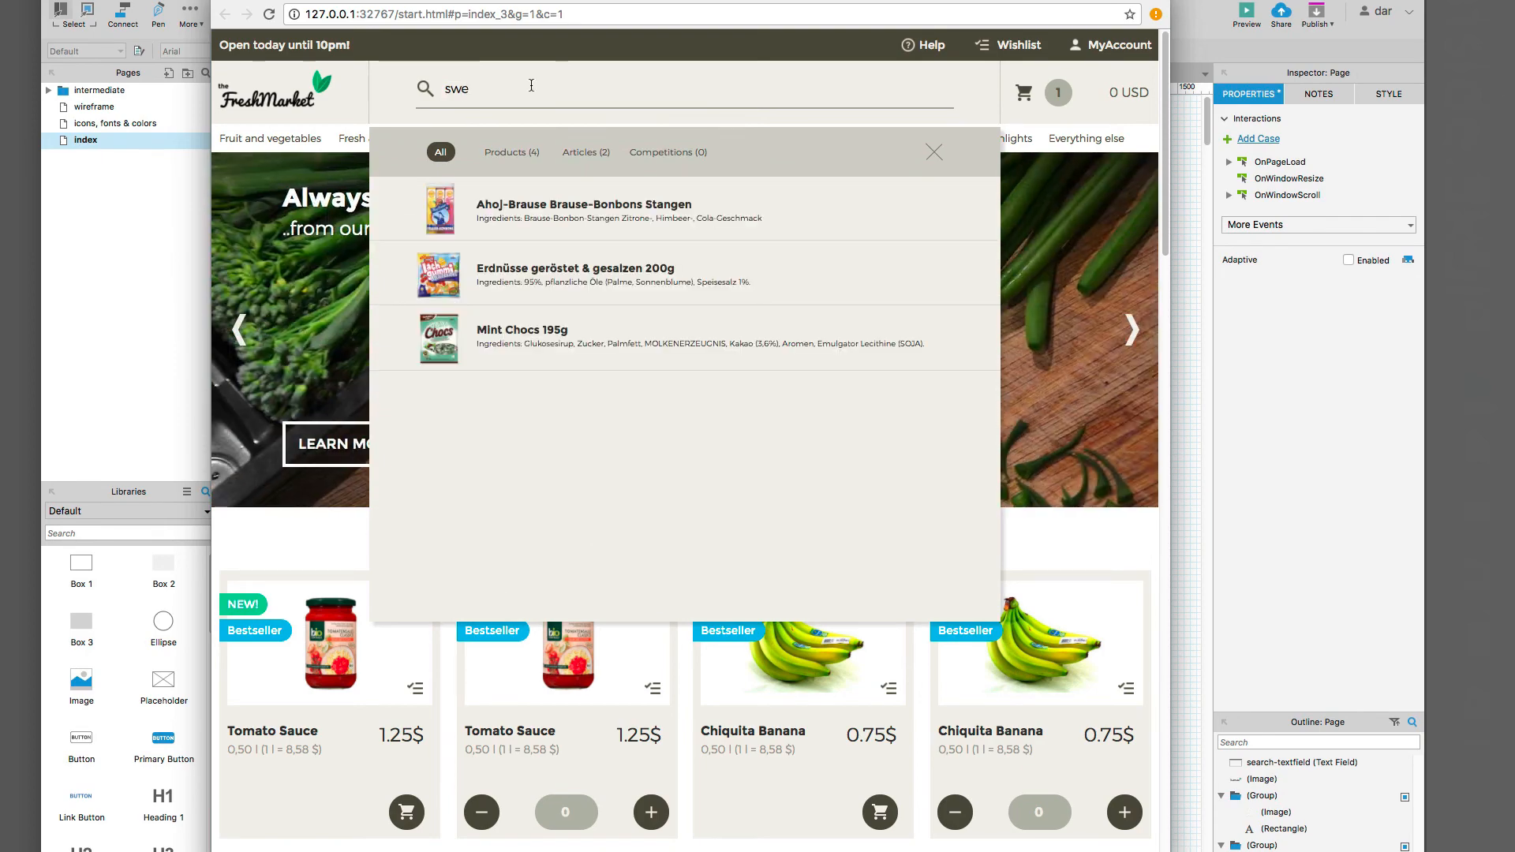
click(1070, 181)
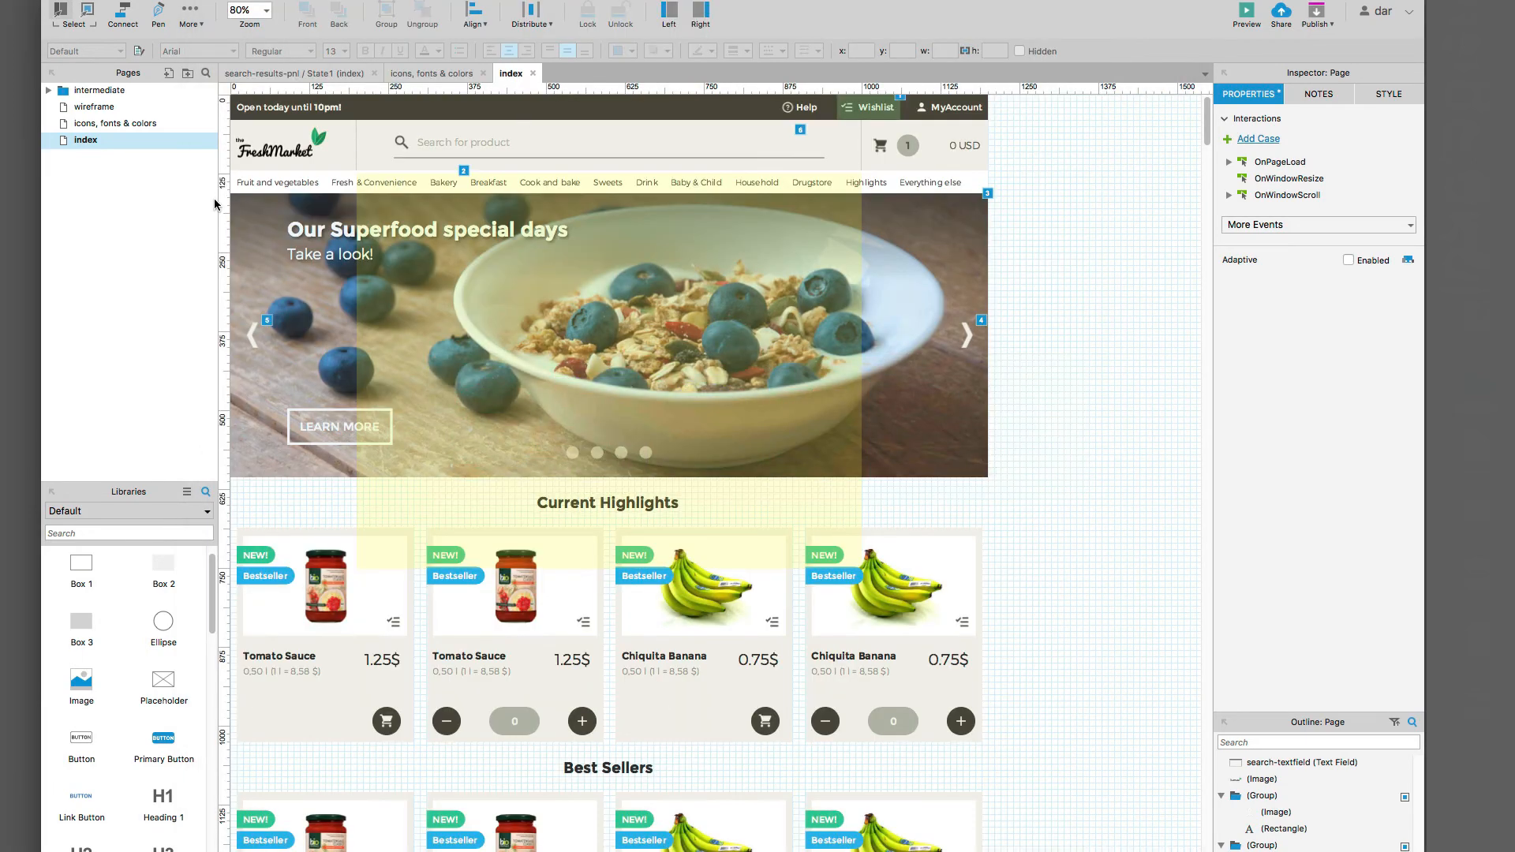
Step: Return to Axure RP, go to State1 of search-results-pnl and select the close cross in its header bar
click(201, 202)
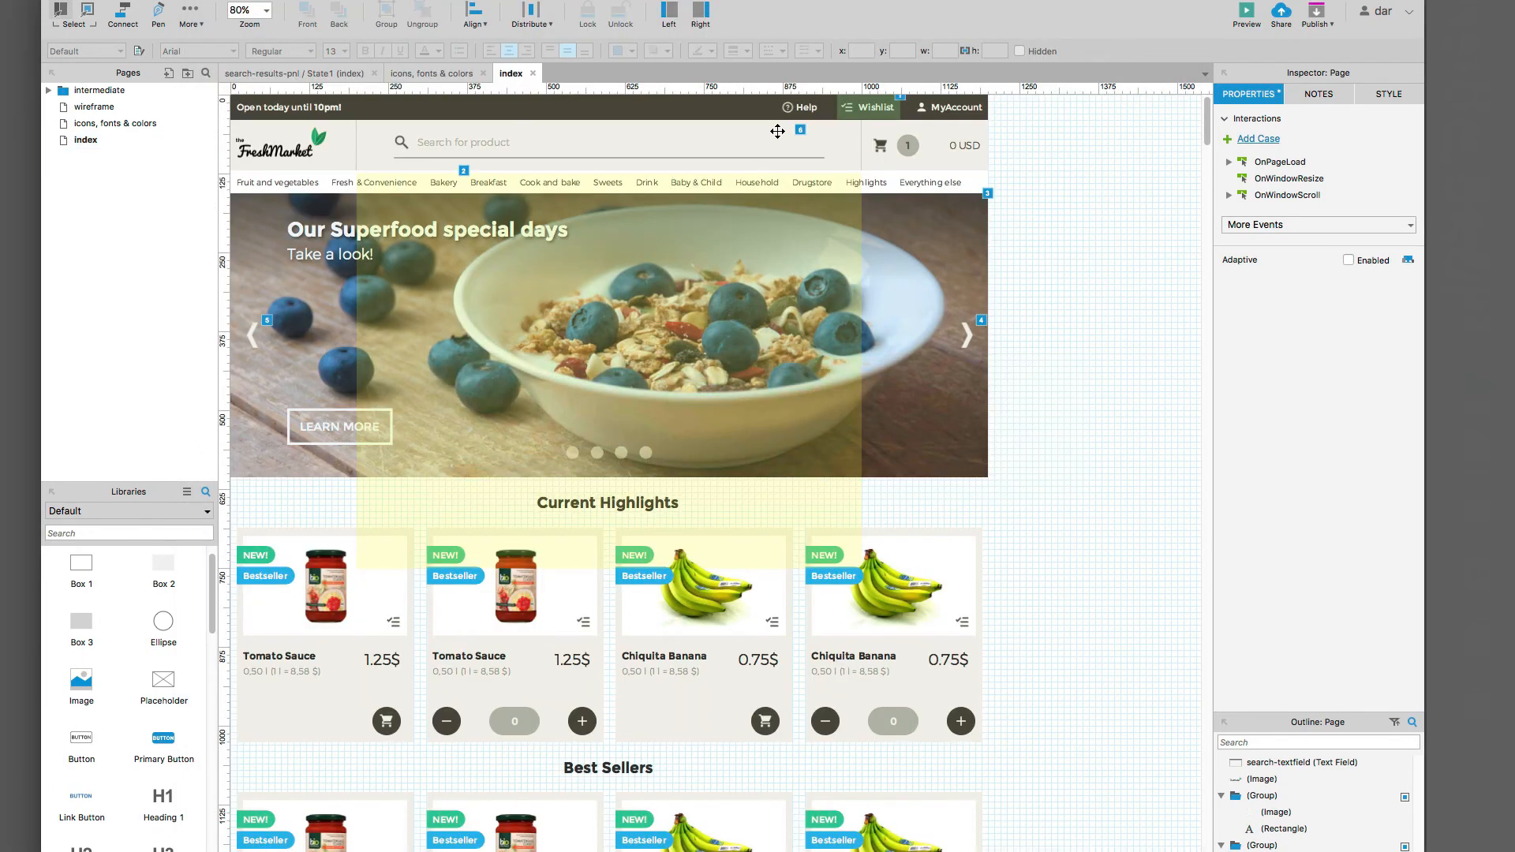
click(333, 72)
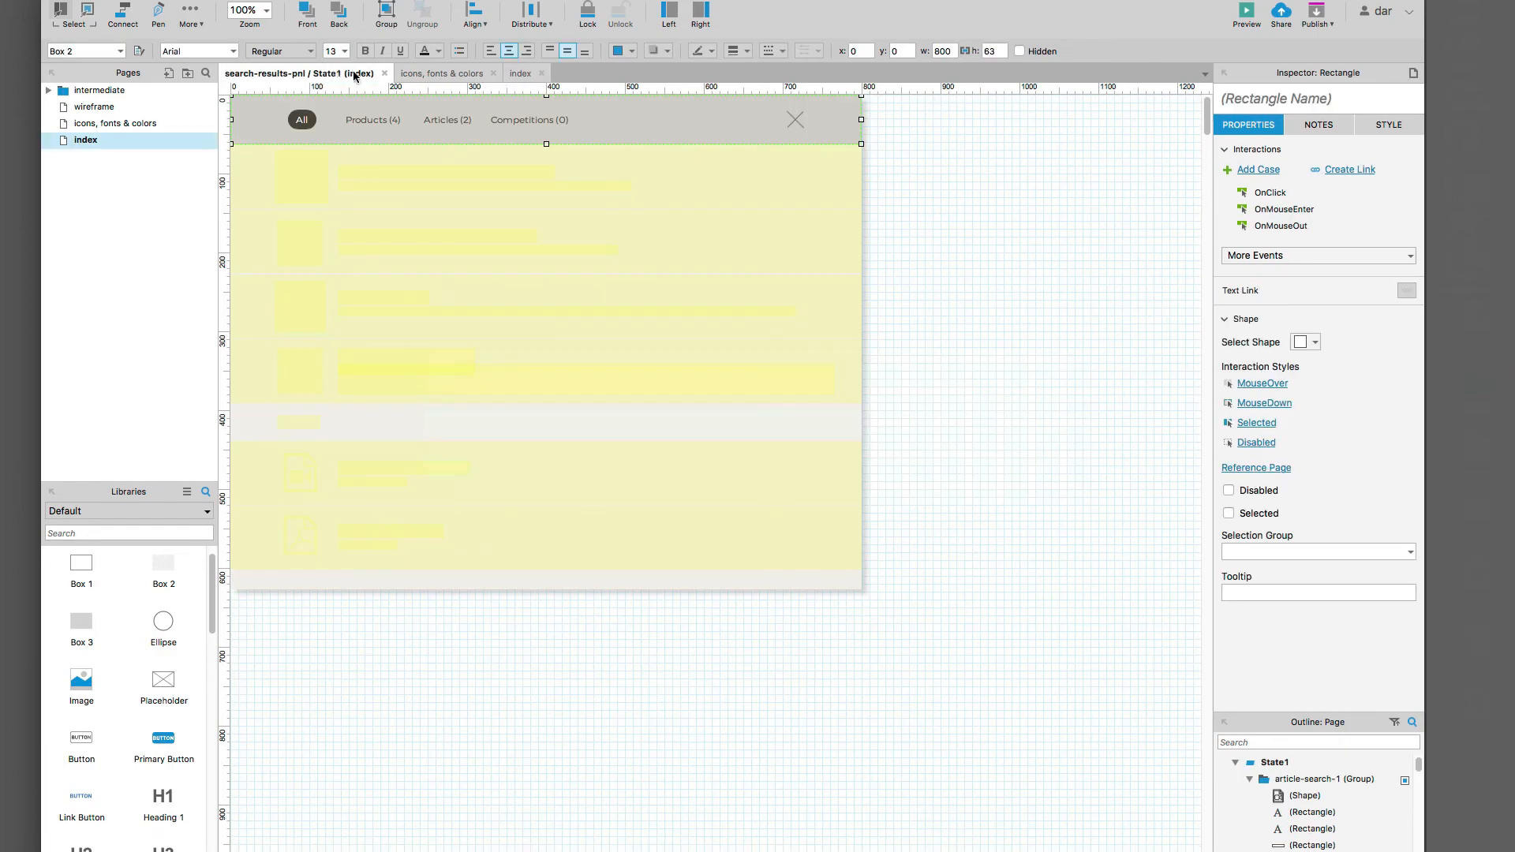
click(797, 123)
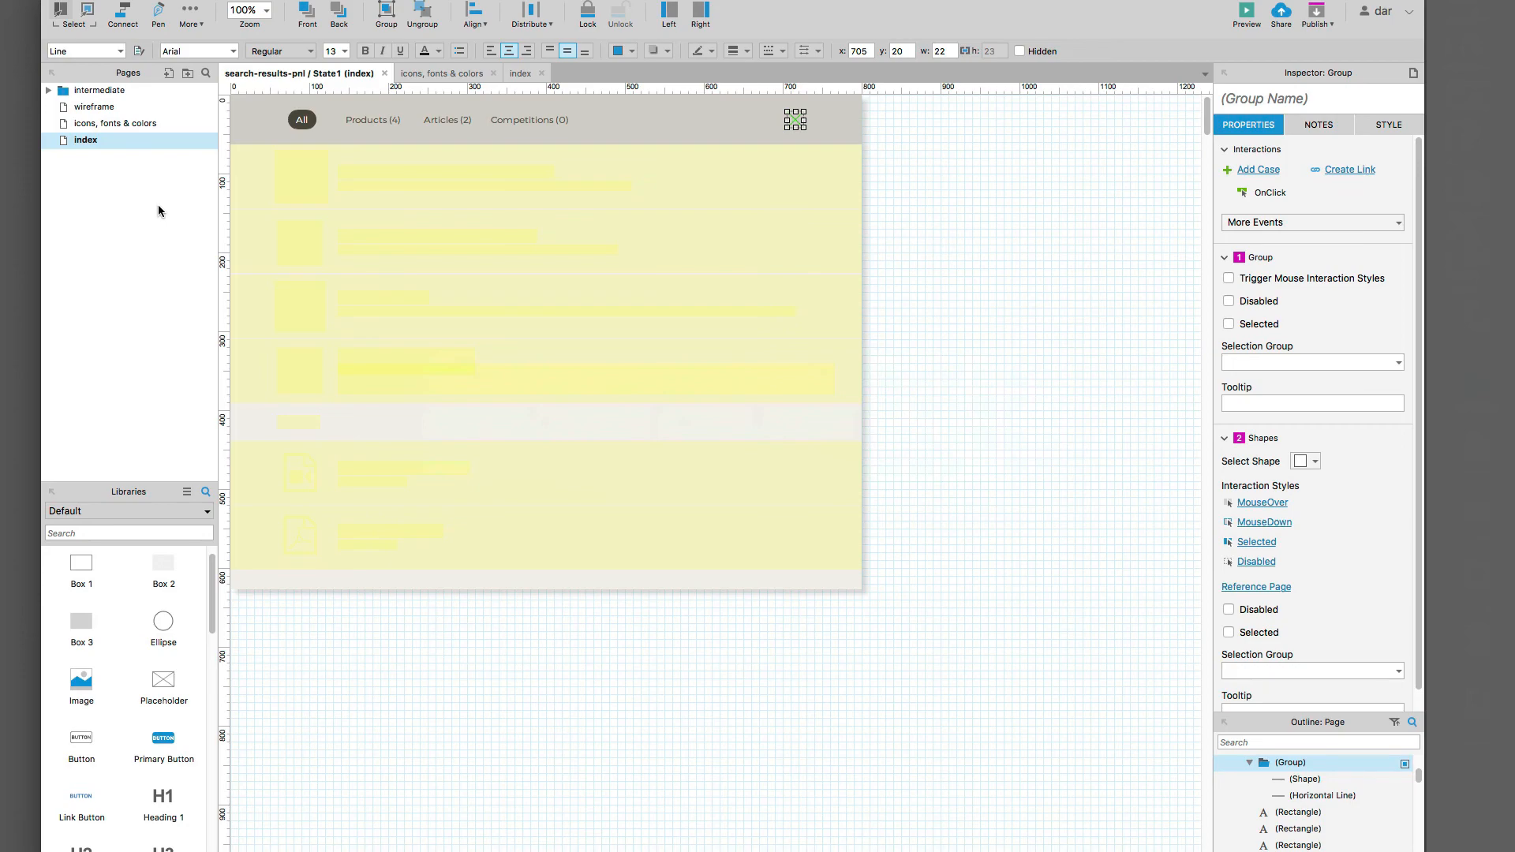
Step: Switch to Google Chrome, open the search dropdown in the prototype, leave the field and reopen it to check which result rows remain
key(super+Tab)
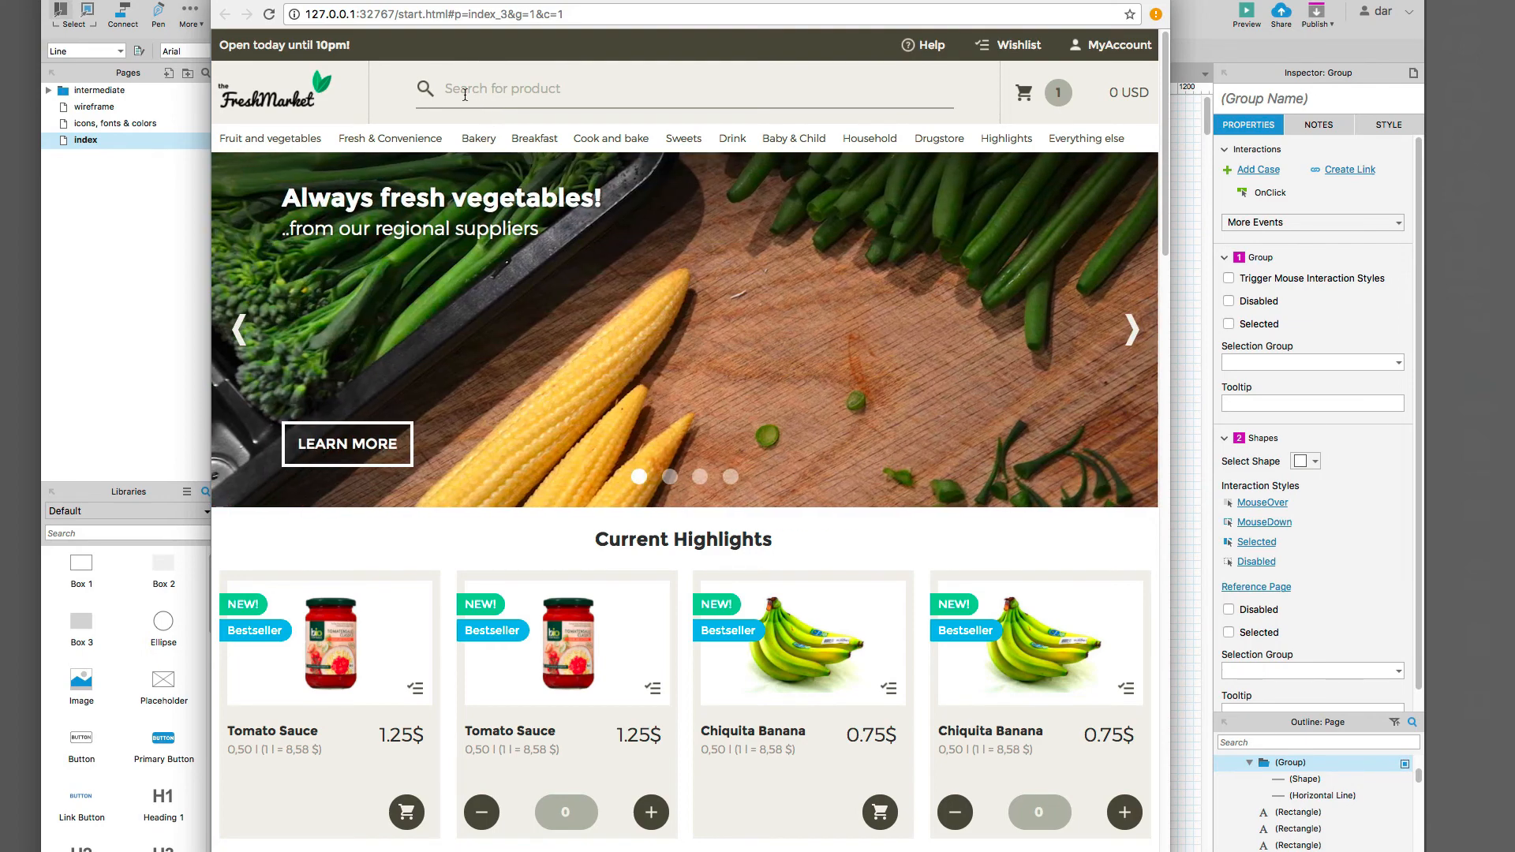
click(465, 95)
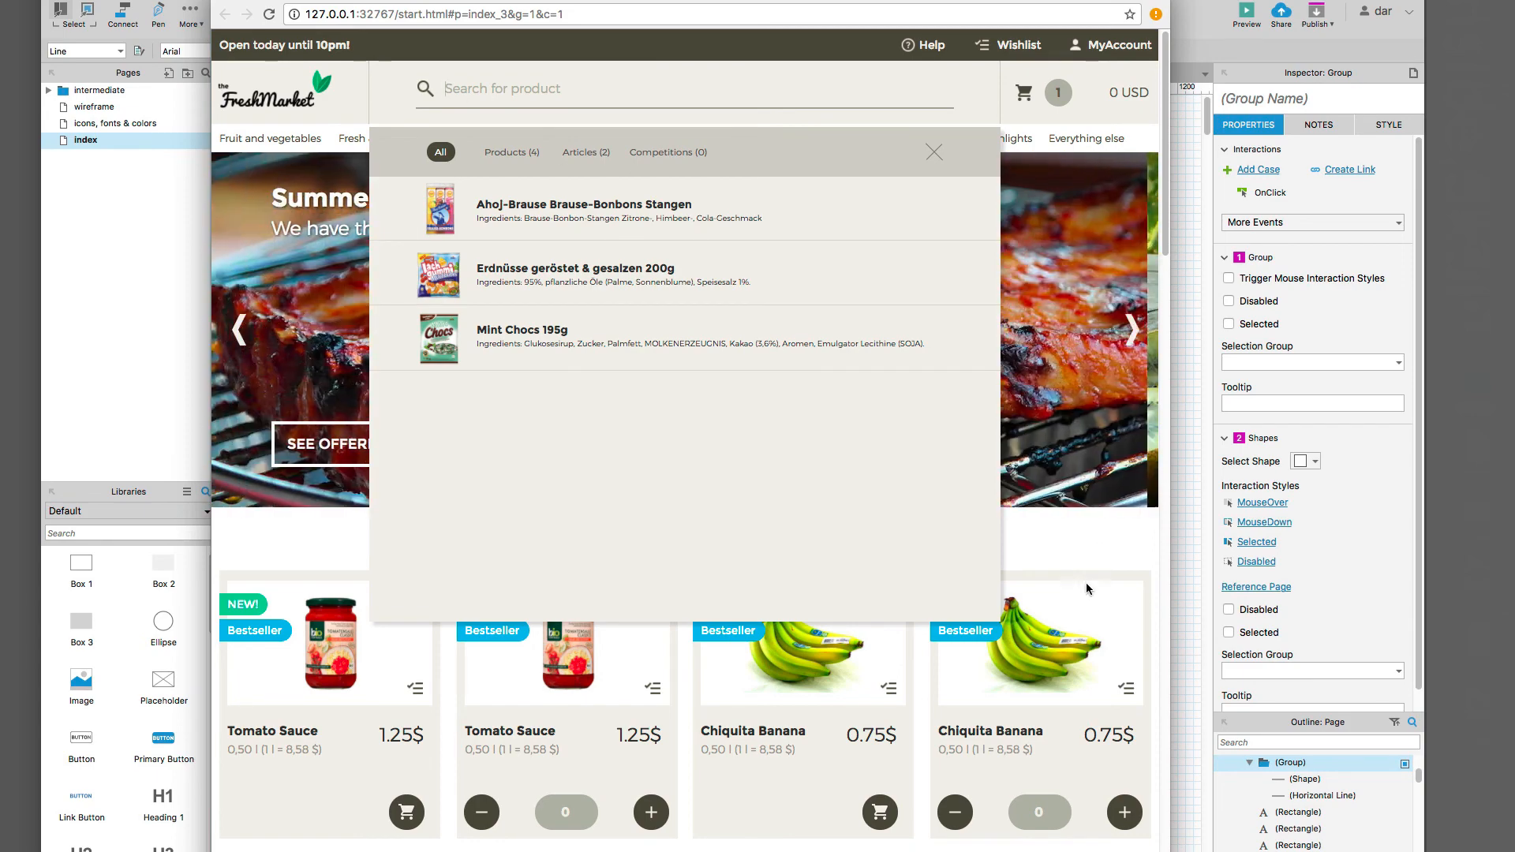
click(1072, 554)
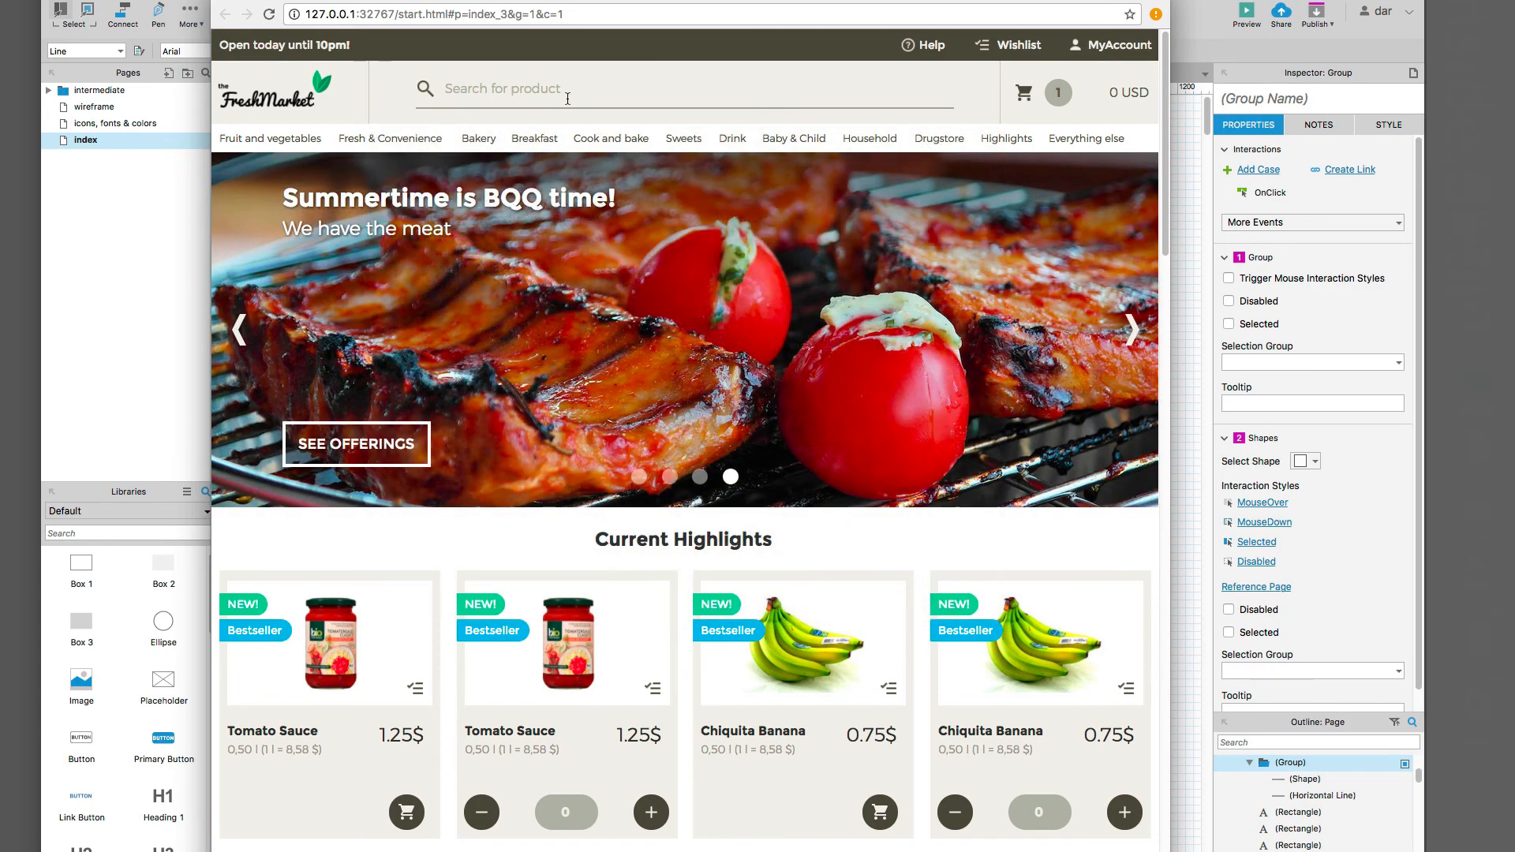
click(562, 93)
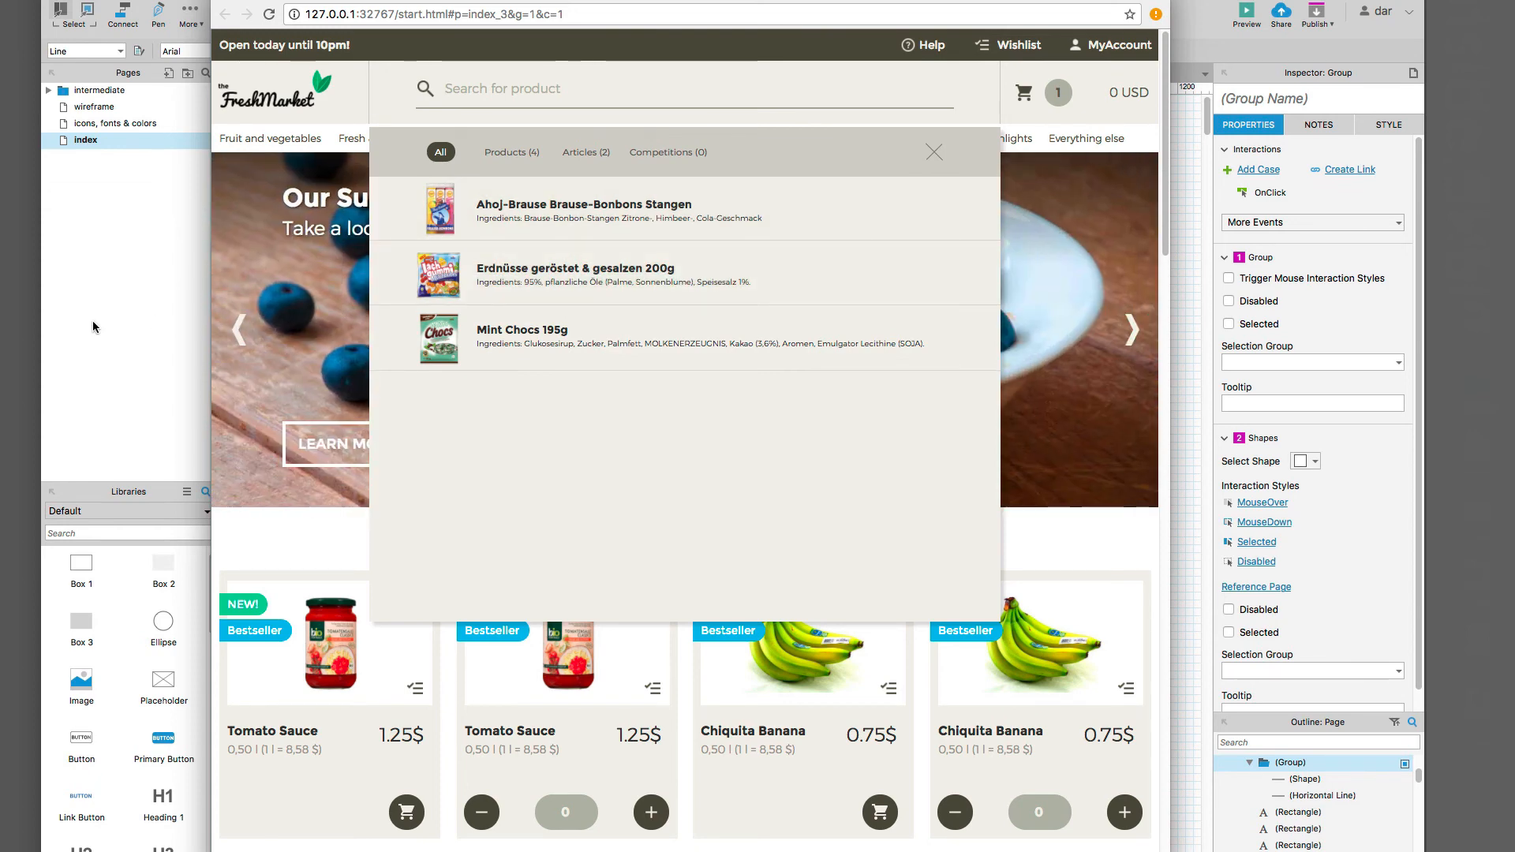
Step: Return to Axure RP, select the close cross in search-results-pnl and start its OnClick case with a Show/Hide action
click(92, 320)
click(1017, 312)
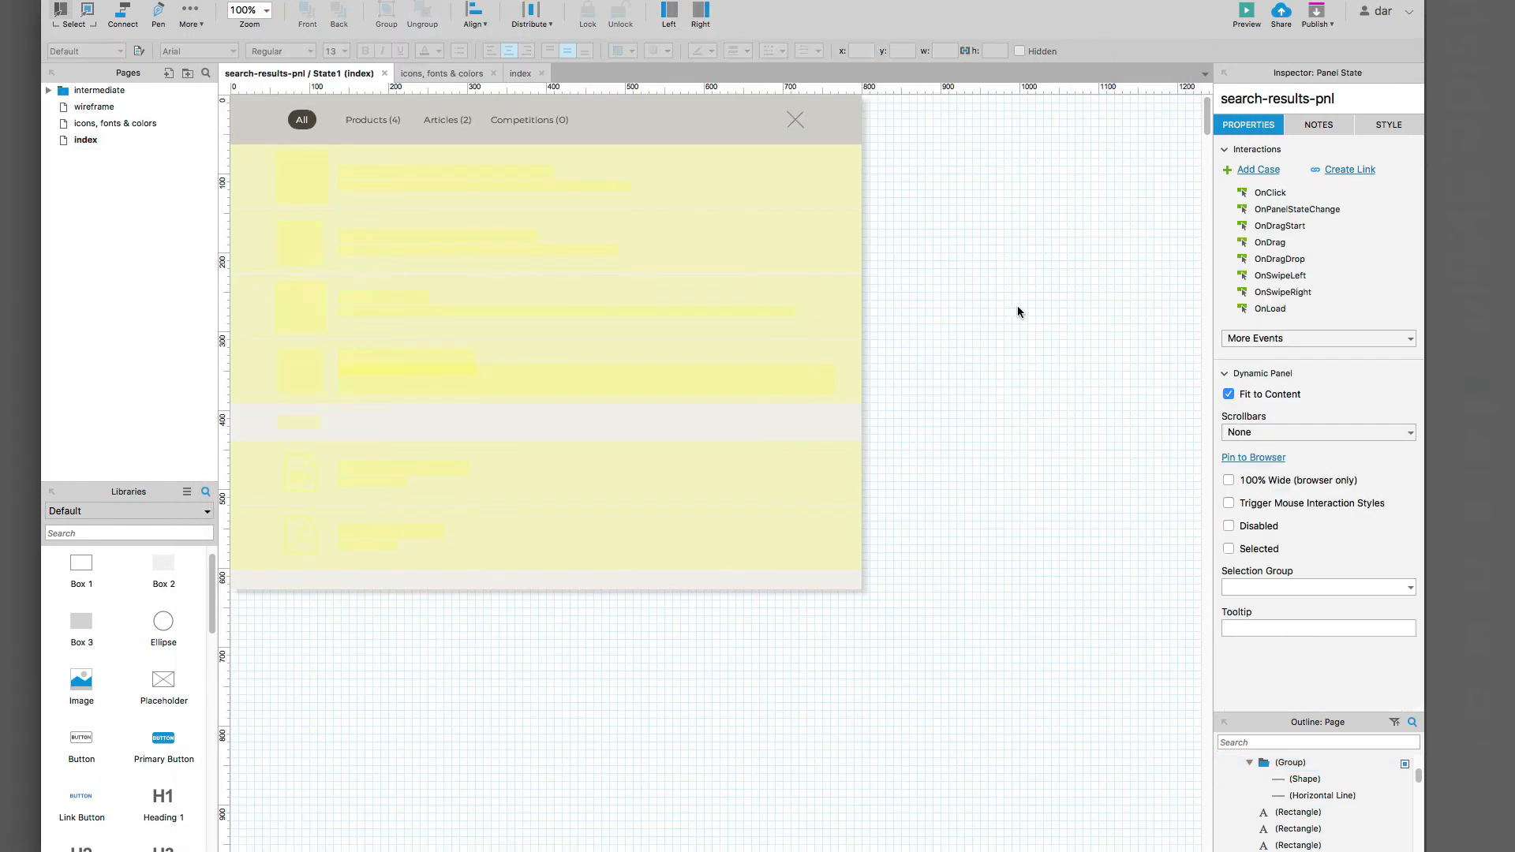
click(795, 120)
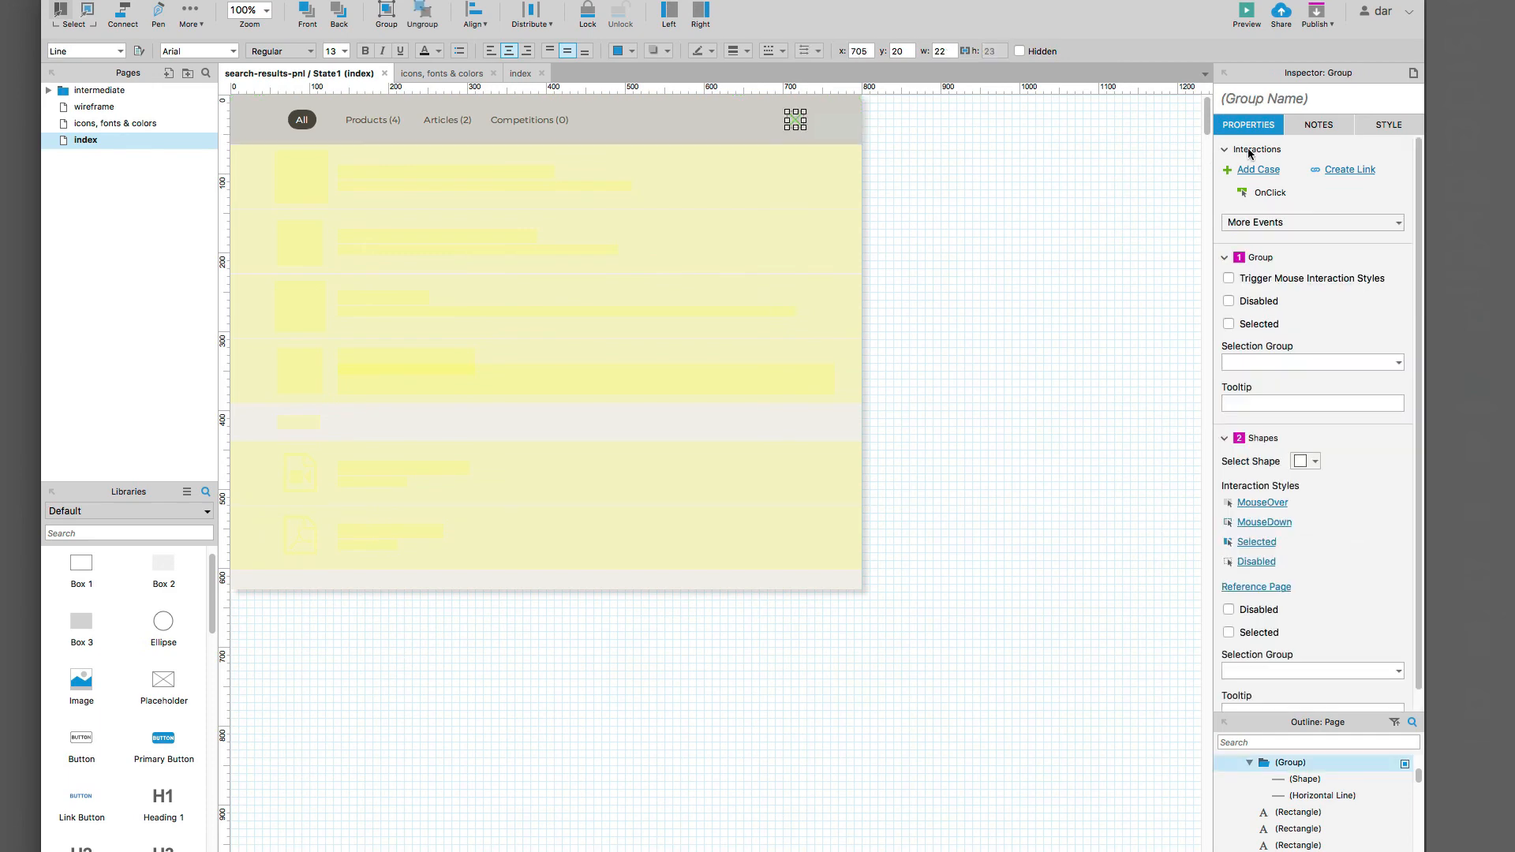
double_click(1272, 196)
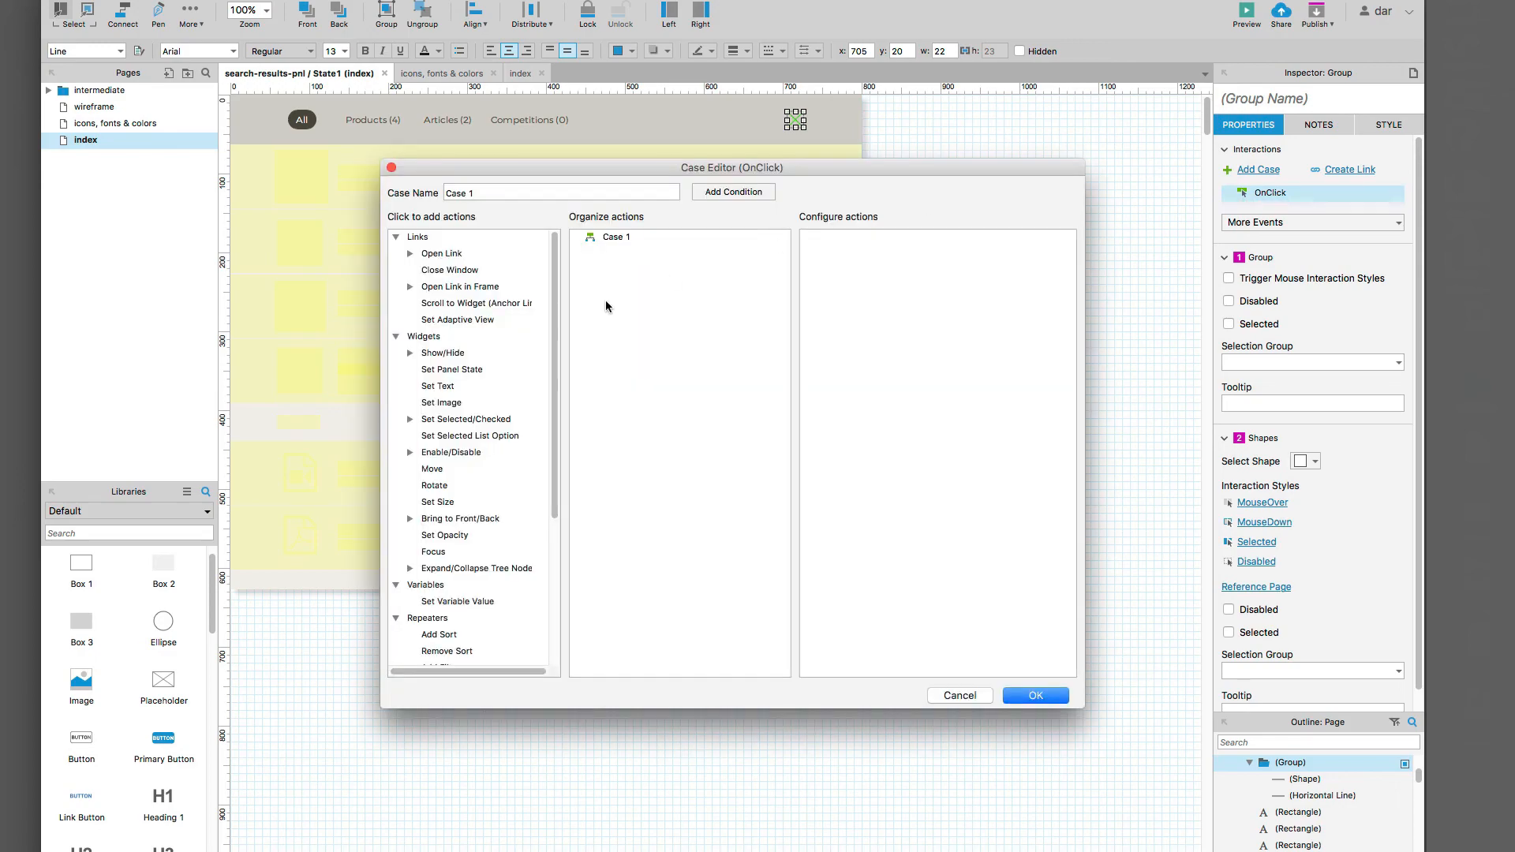
click(443, 355)
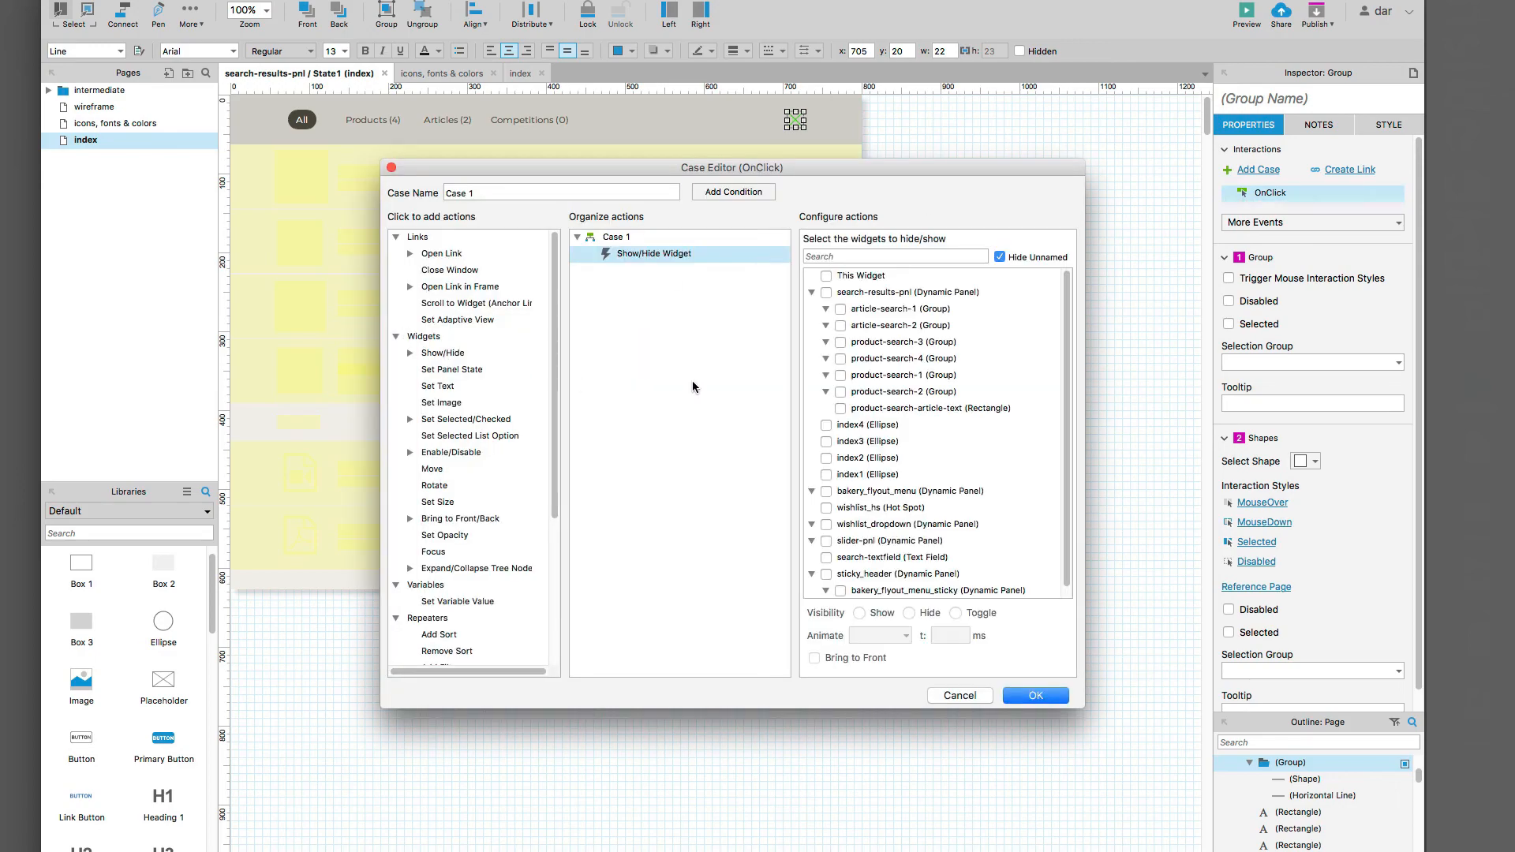
Step: Filter the widgets by "product" and set product-search-1 to product-search-4 and product-search-article-text to Show in the action
click(879, 257)
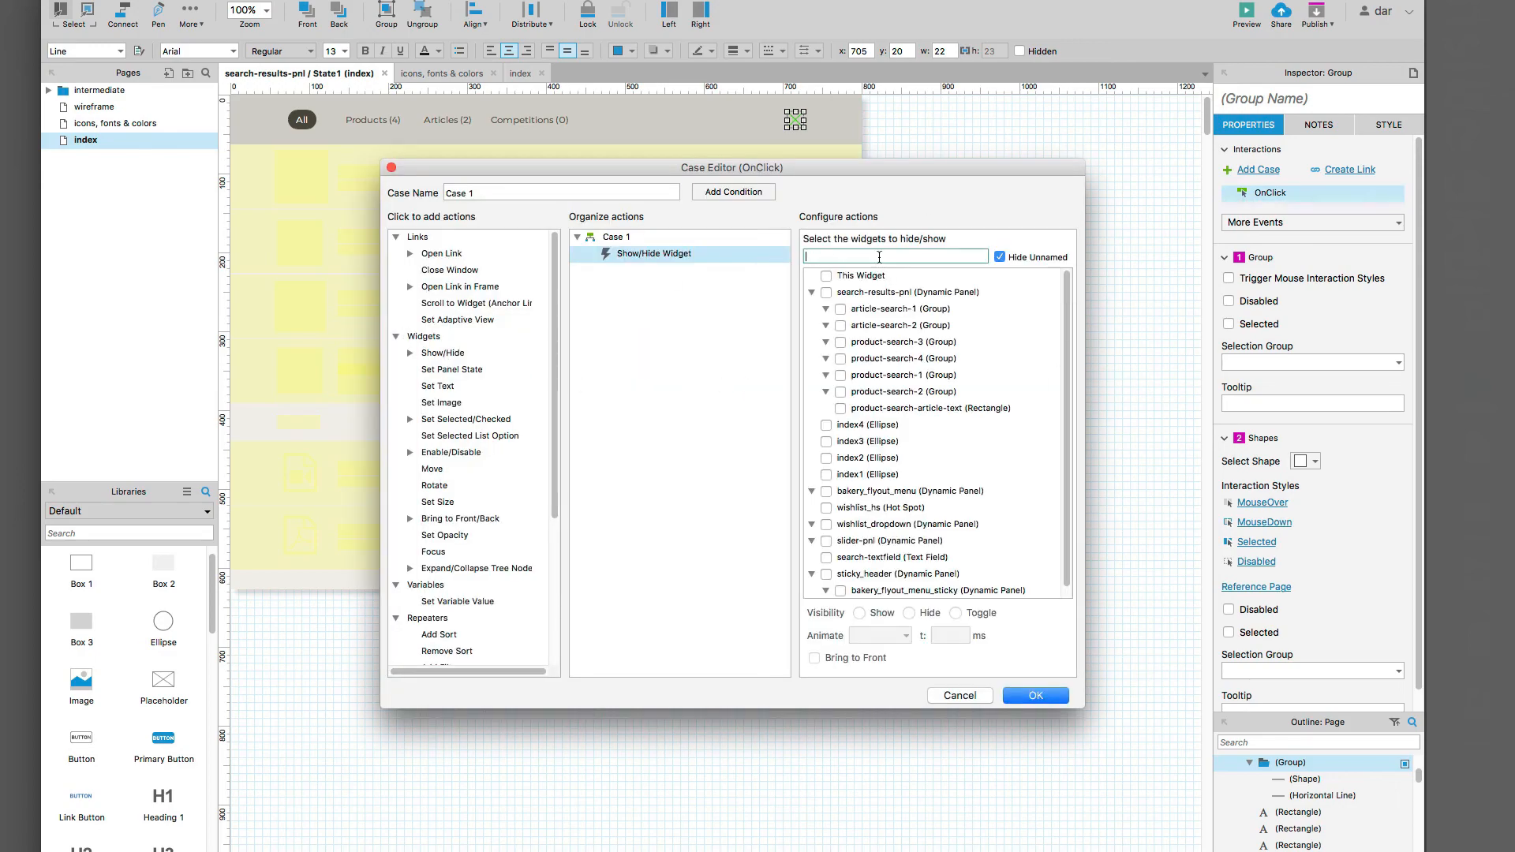
text(pro)
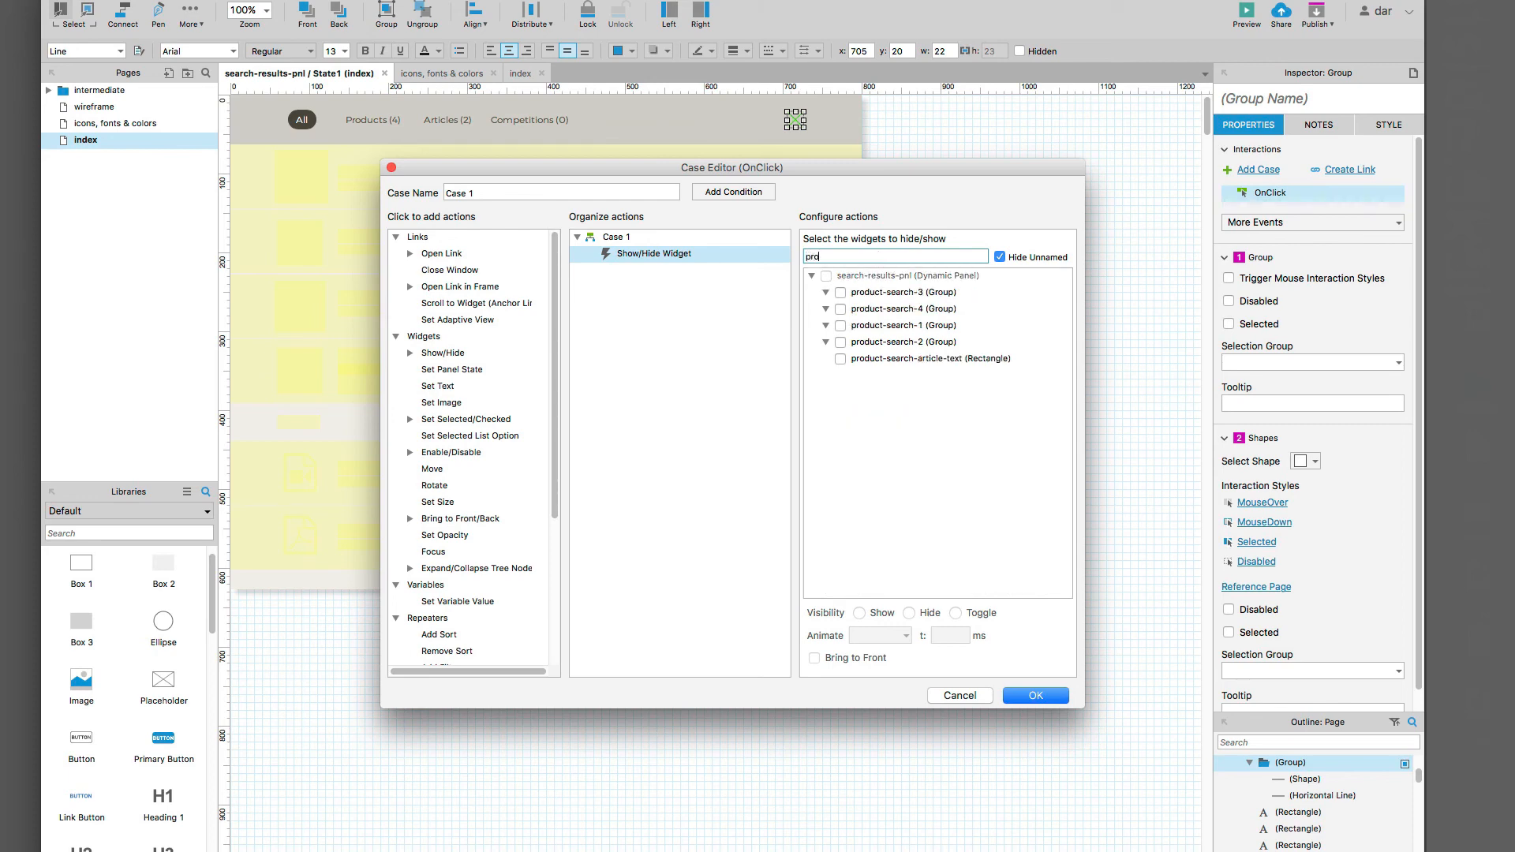
text(duct)
click(840, 293)
click(840, 310)
click(840, 326)
click(841, 343)
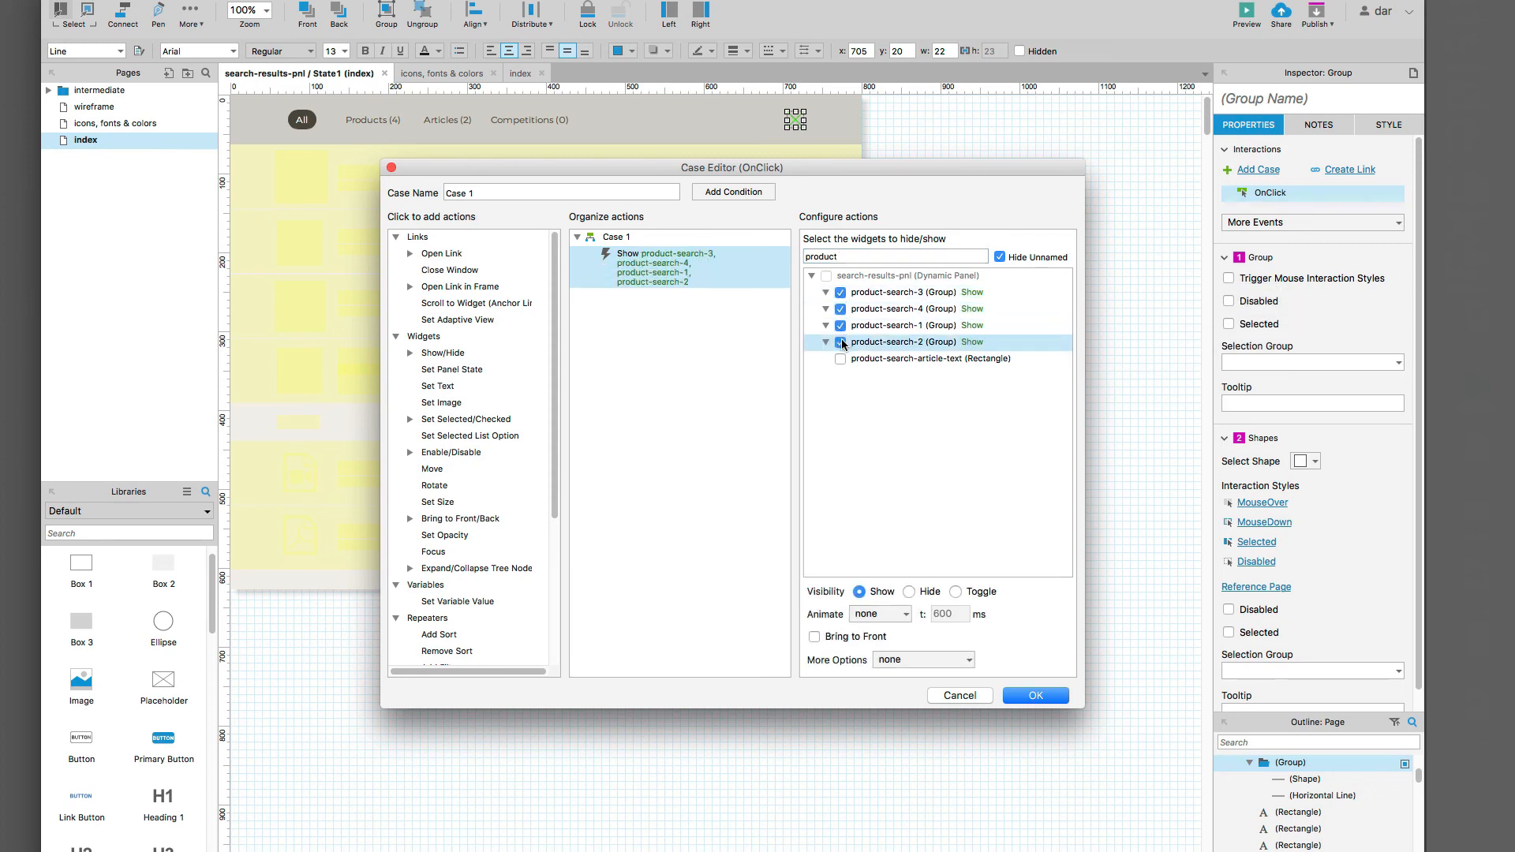
click(841, 359)
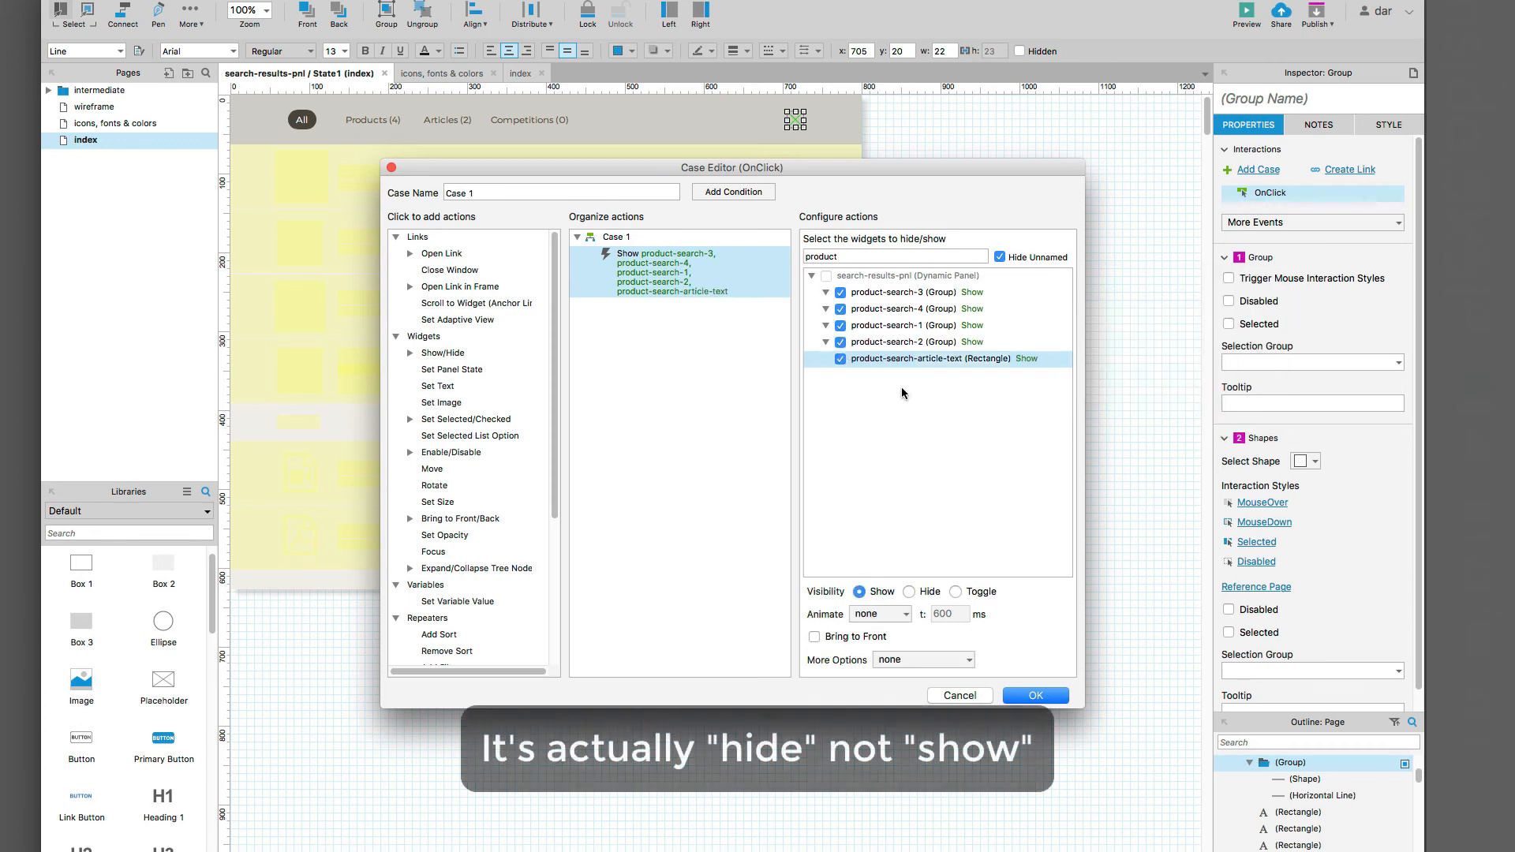
Step: Filter the widgets by "article", add article-search-1 and article-search-2 to the Show action, and save the case
double_click(880, 258)
text(article)
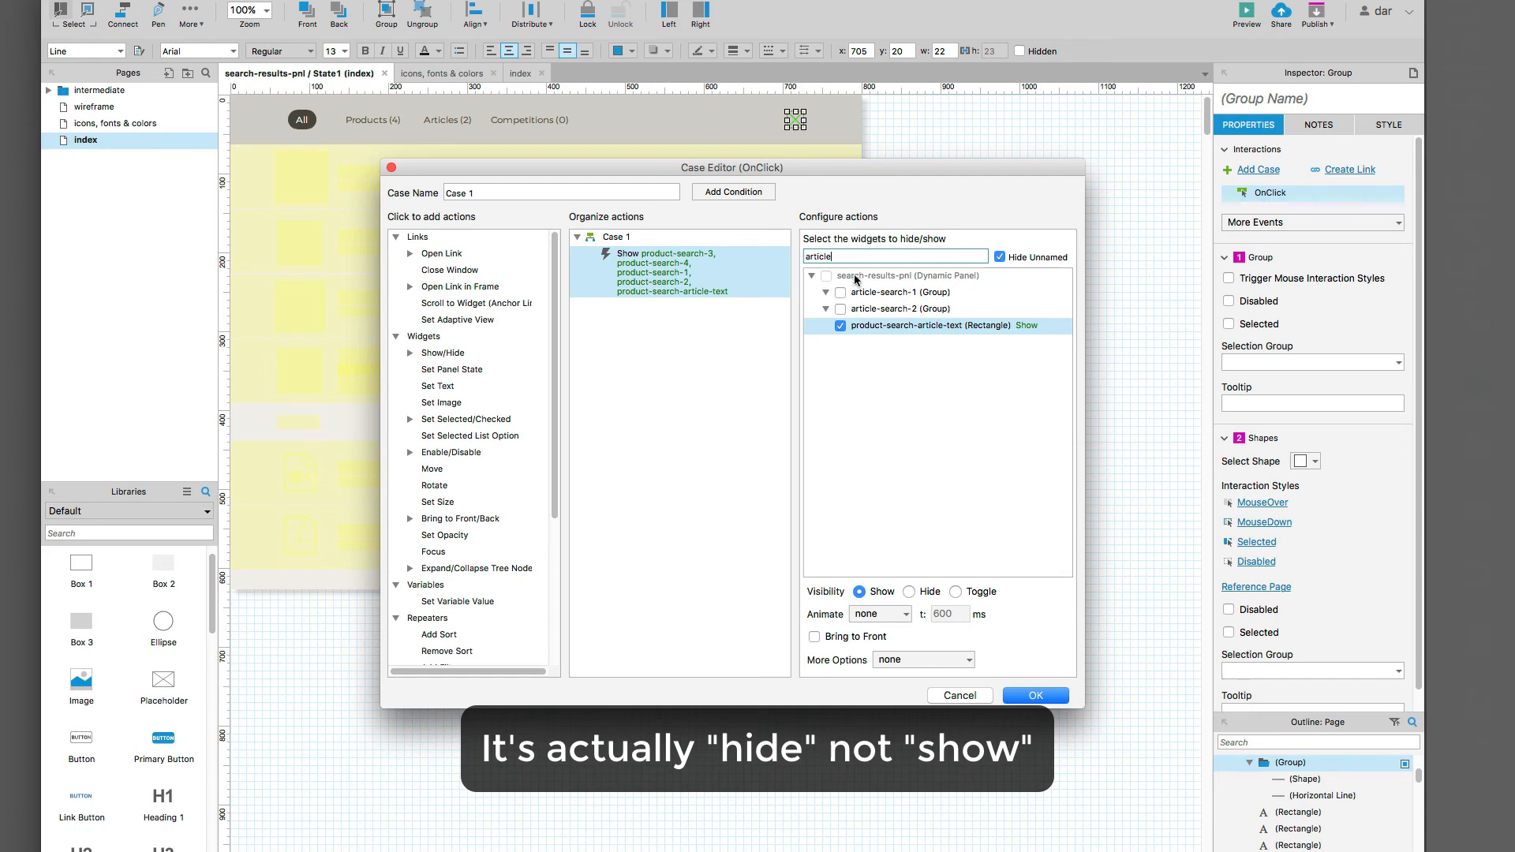
click(840, 309)
click(841, 293)
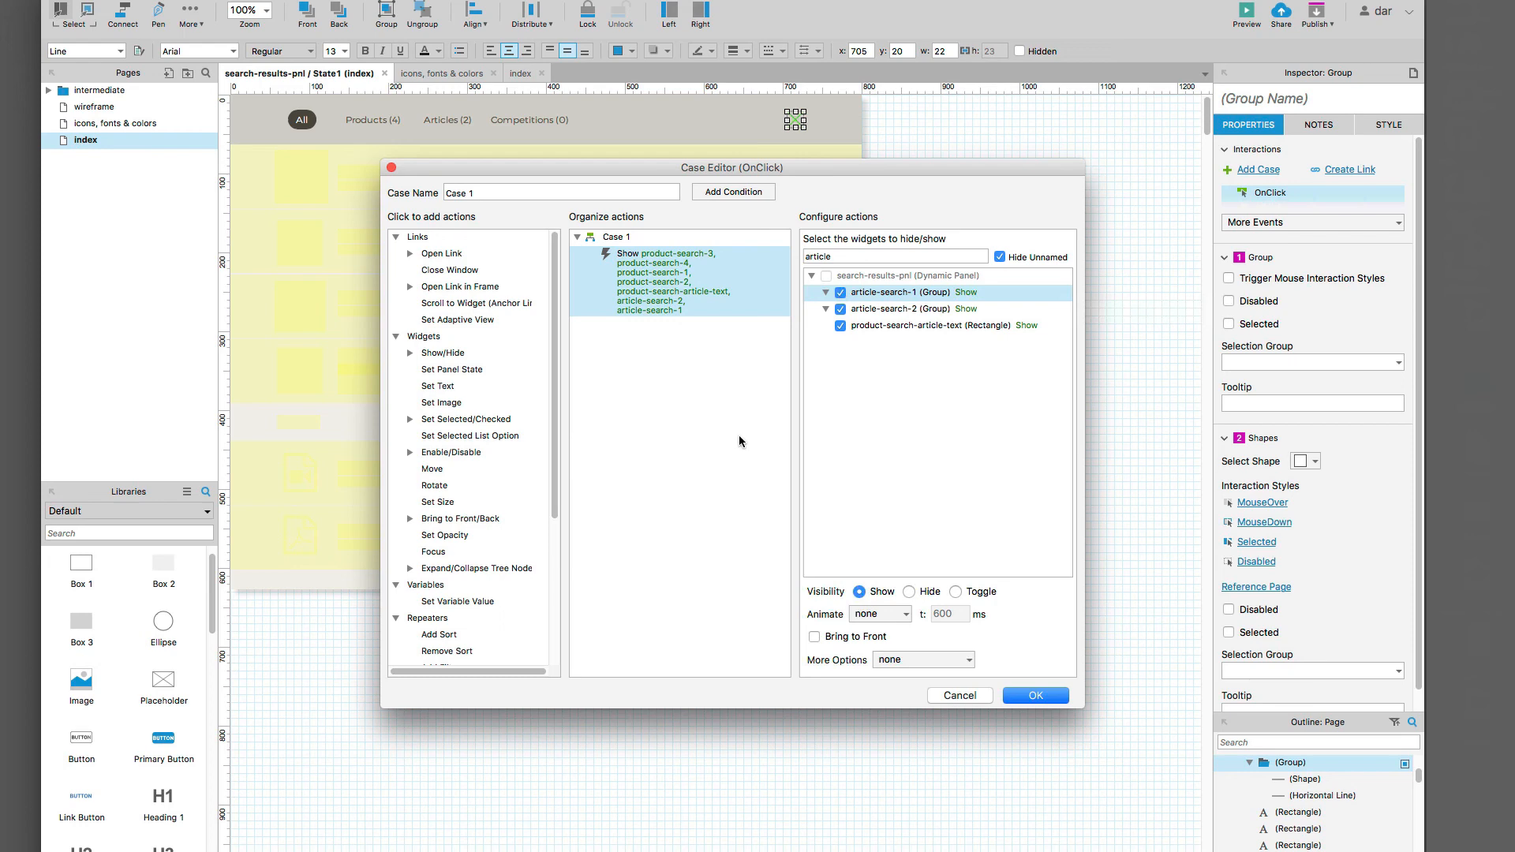
click(1028, 699)
Step: Switch to Google Chrome, reload the prototype and test closing the "swe" search results with the cross and reopening the search field
key(super+Tab)
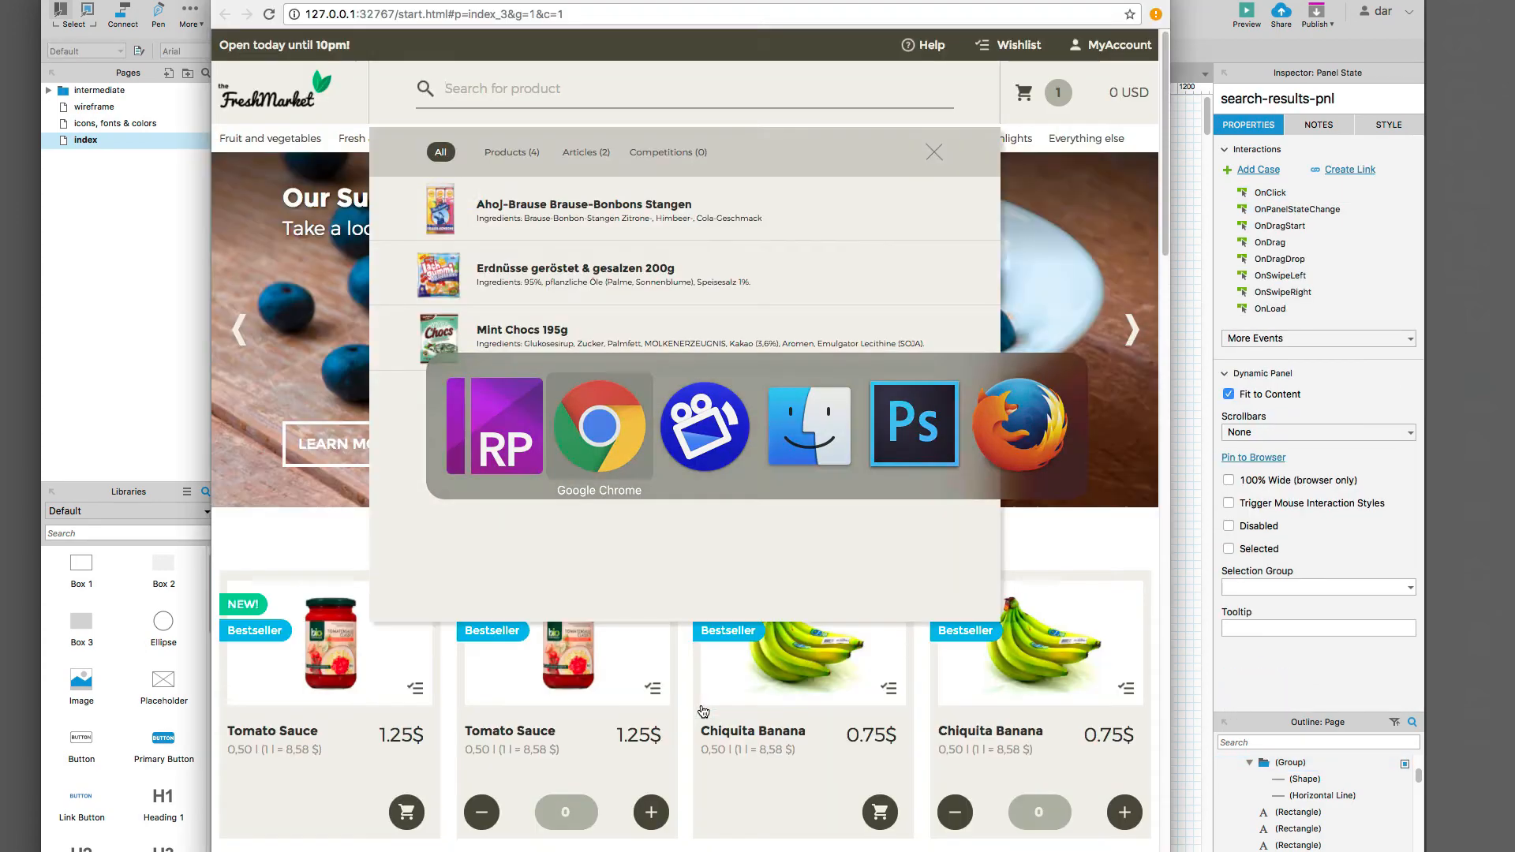
key(super+r)
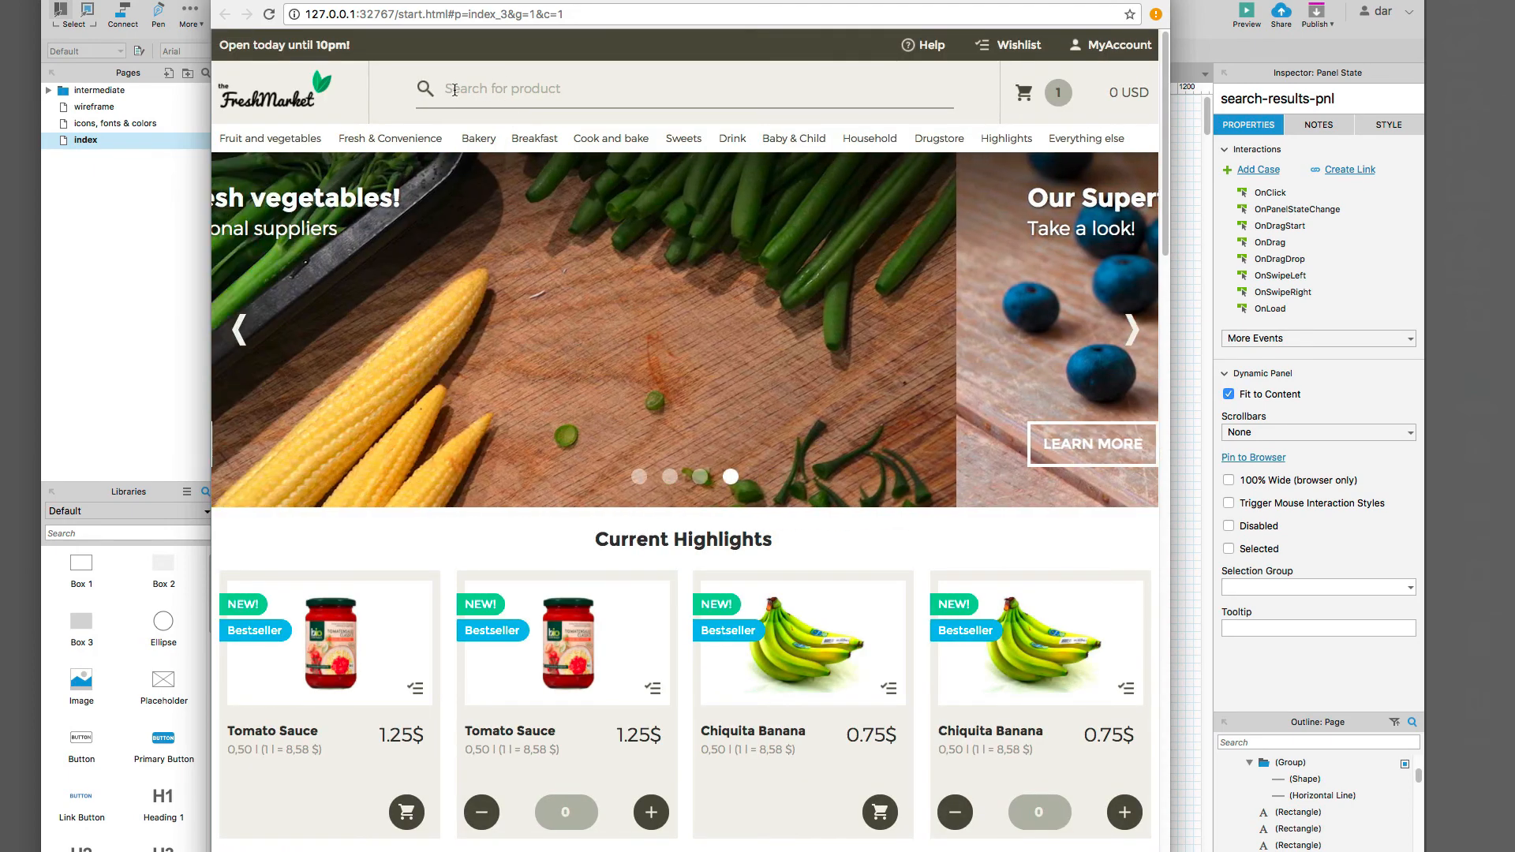
click(454, 90)
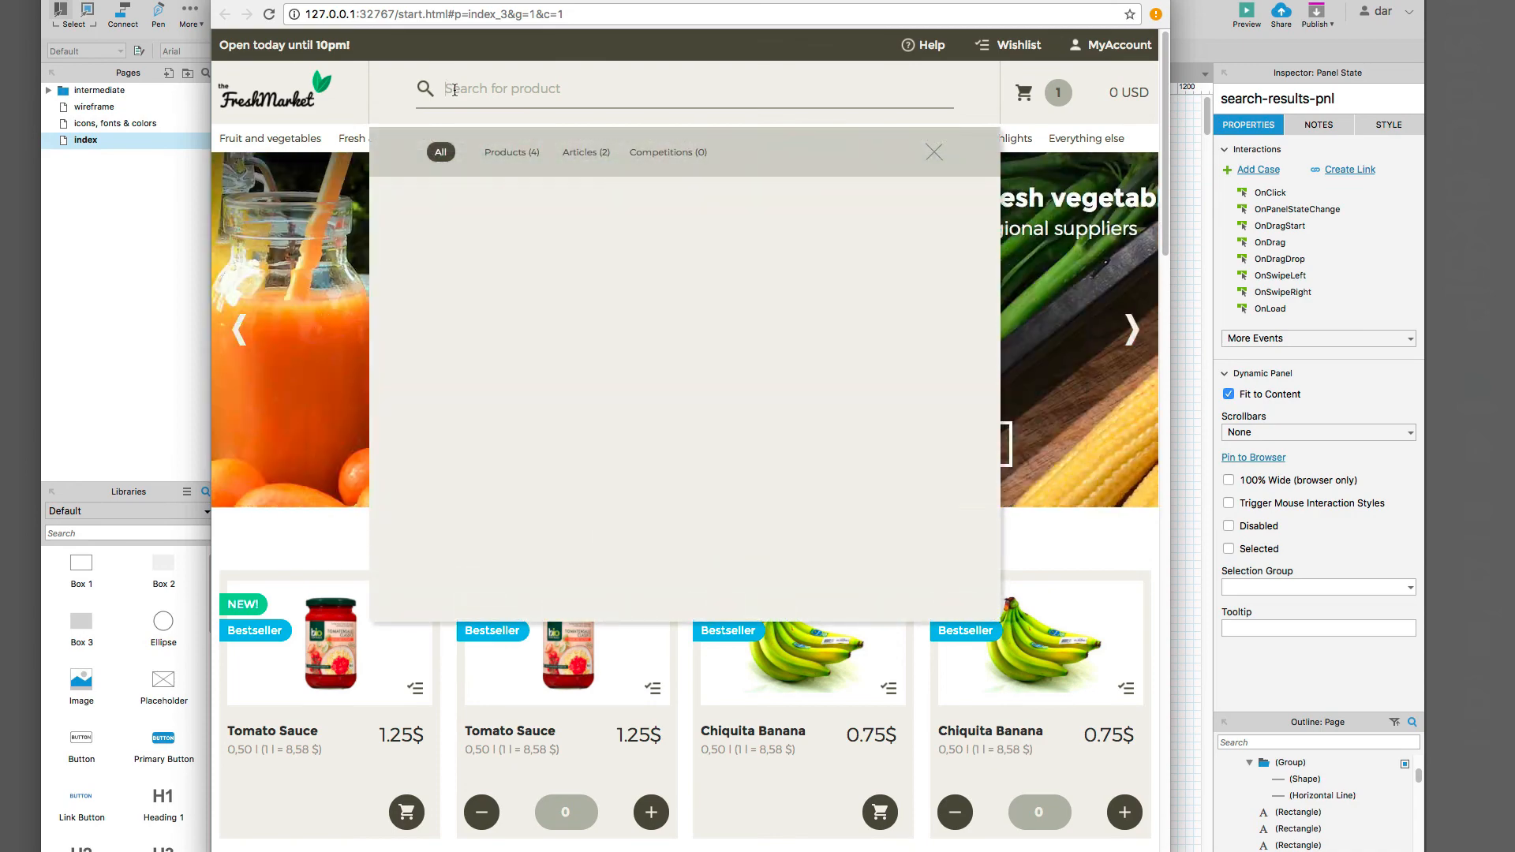
click(234, 553)
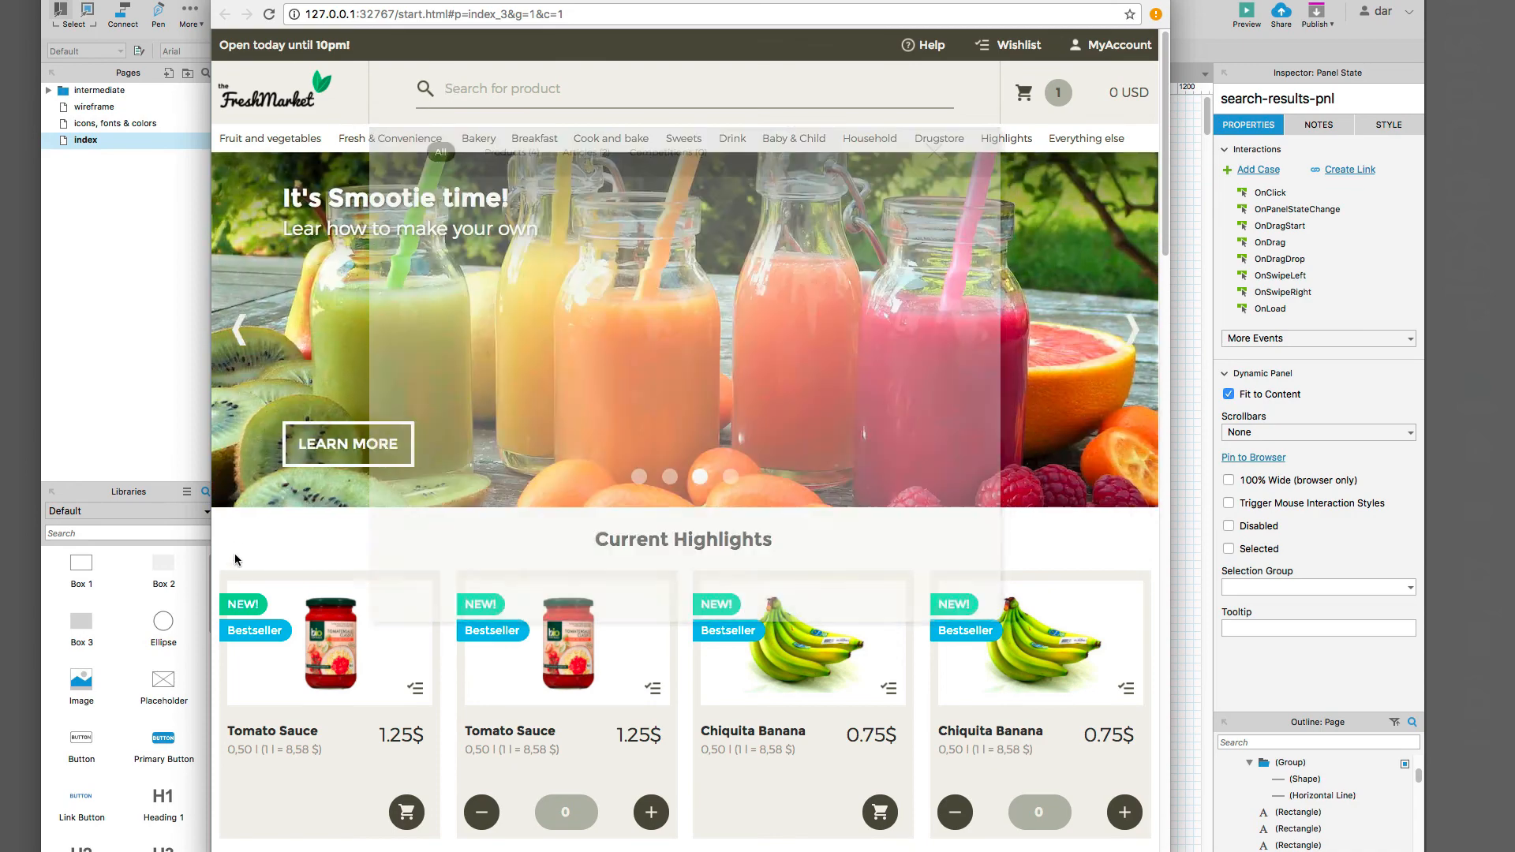
click(458, 93)
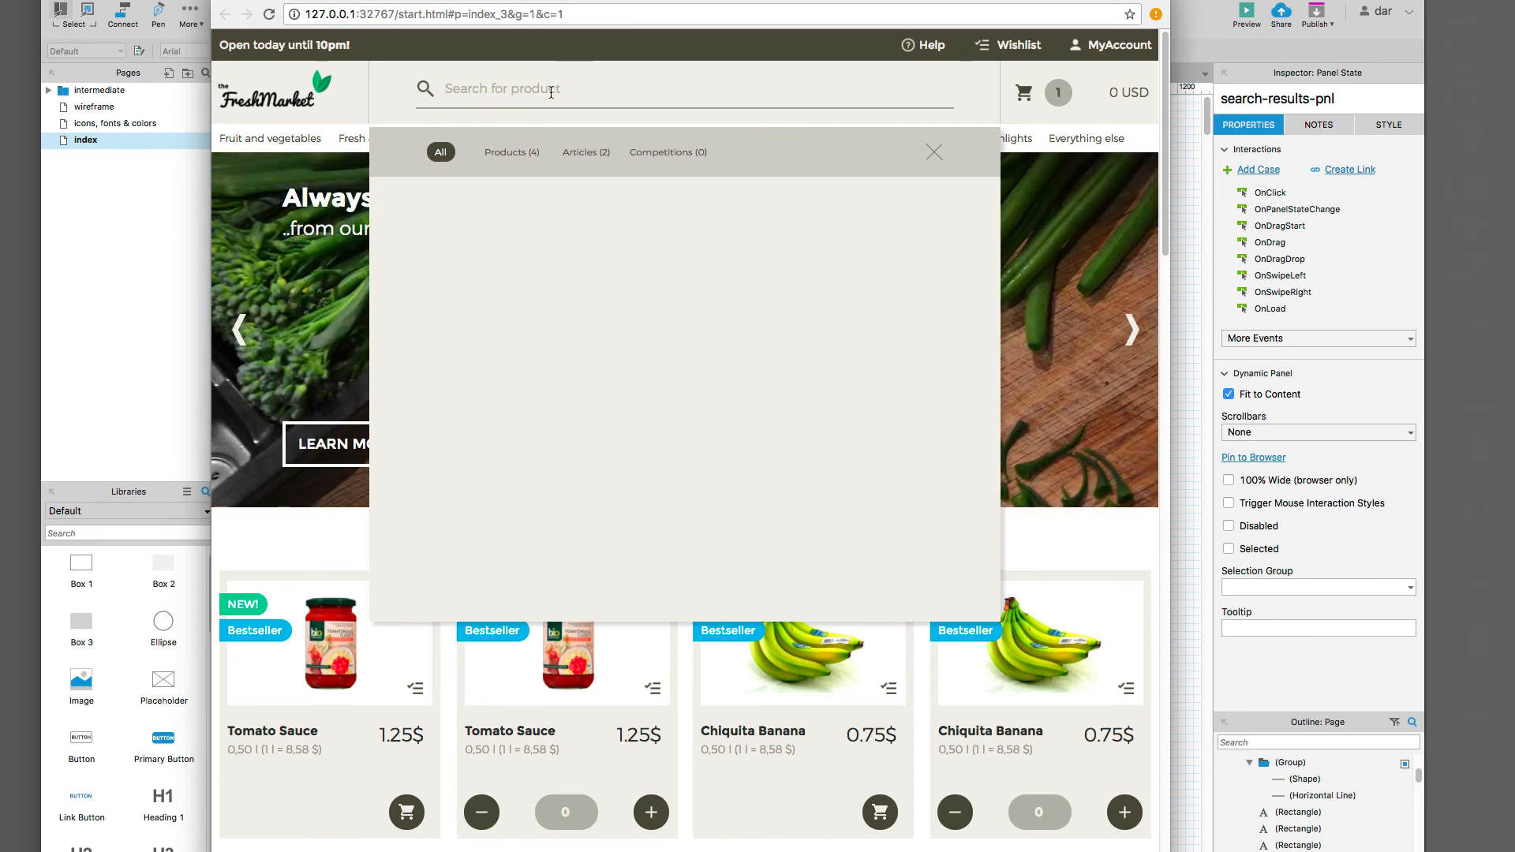
text(swe)
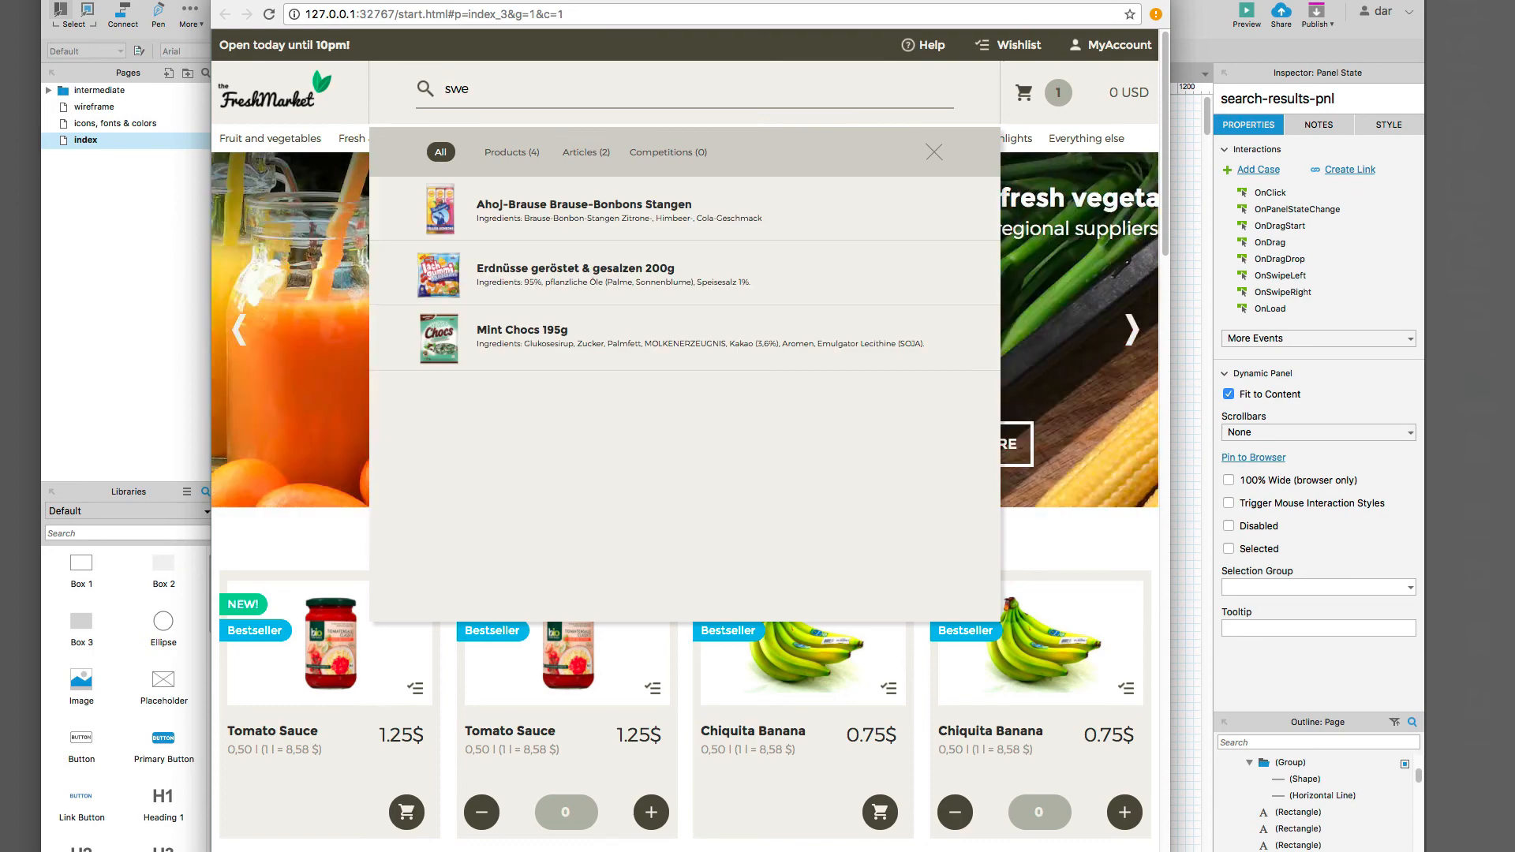
click(934, 152)
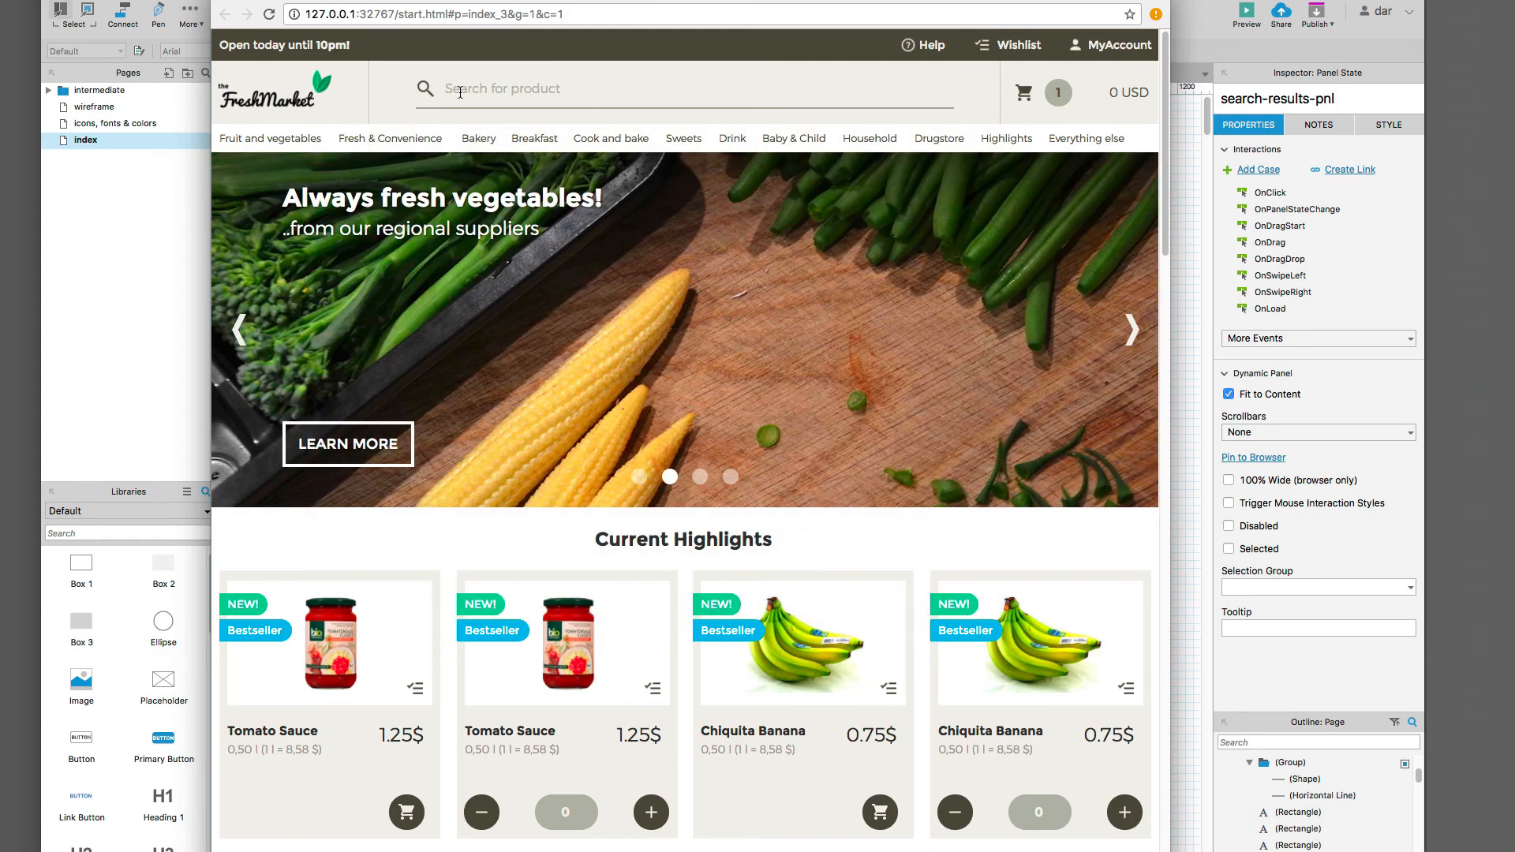
click(460, 93)
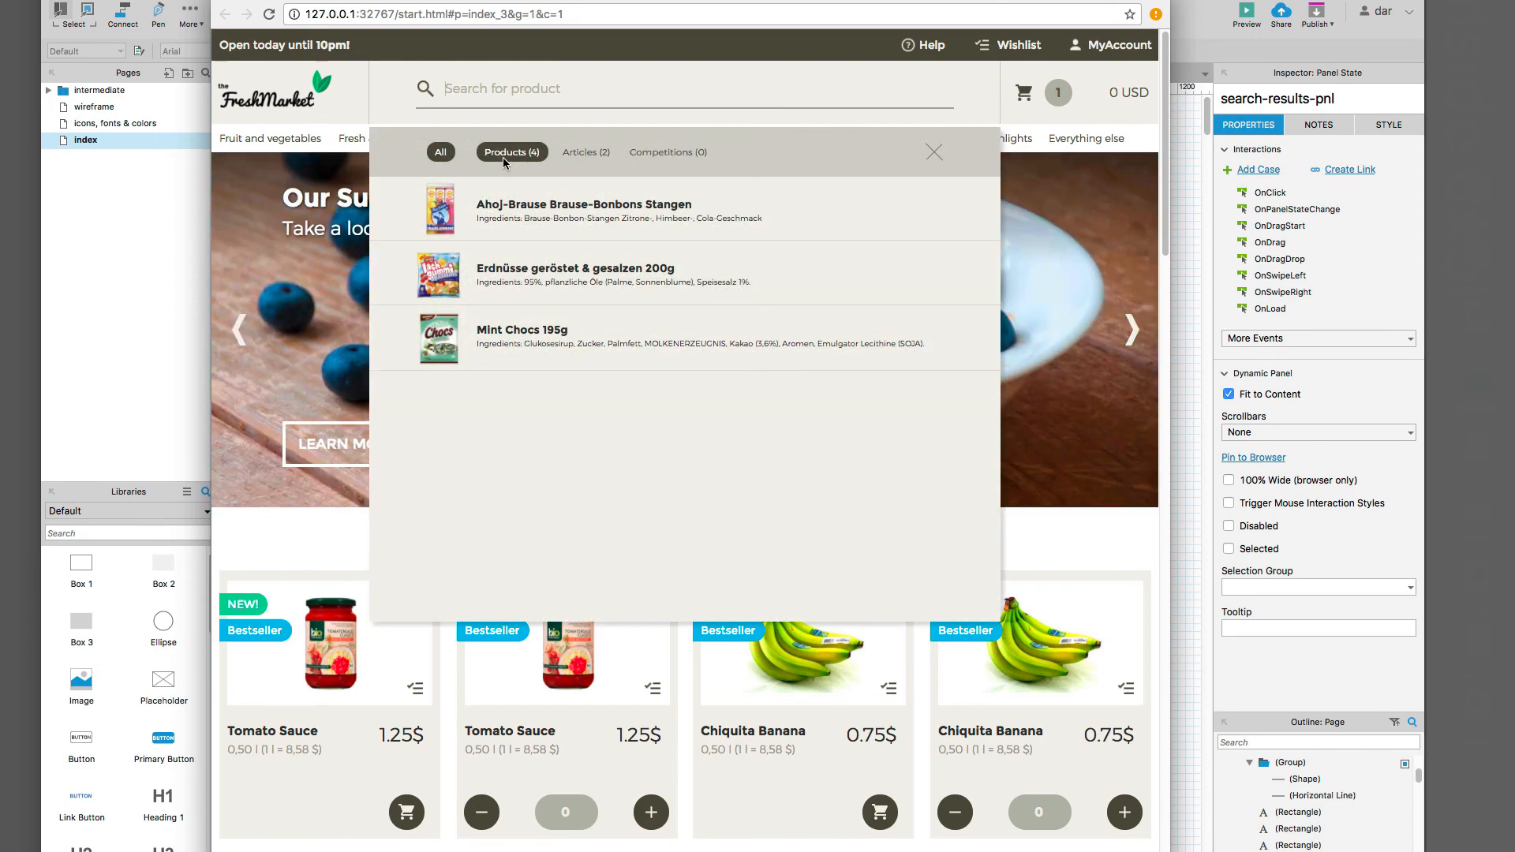
Step: Return to Axure RP, delete the Hide search-results-pnl action from search-textfield's OnLostFocus Case 1 on the index page, and save the case
click(183, 483)
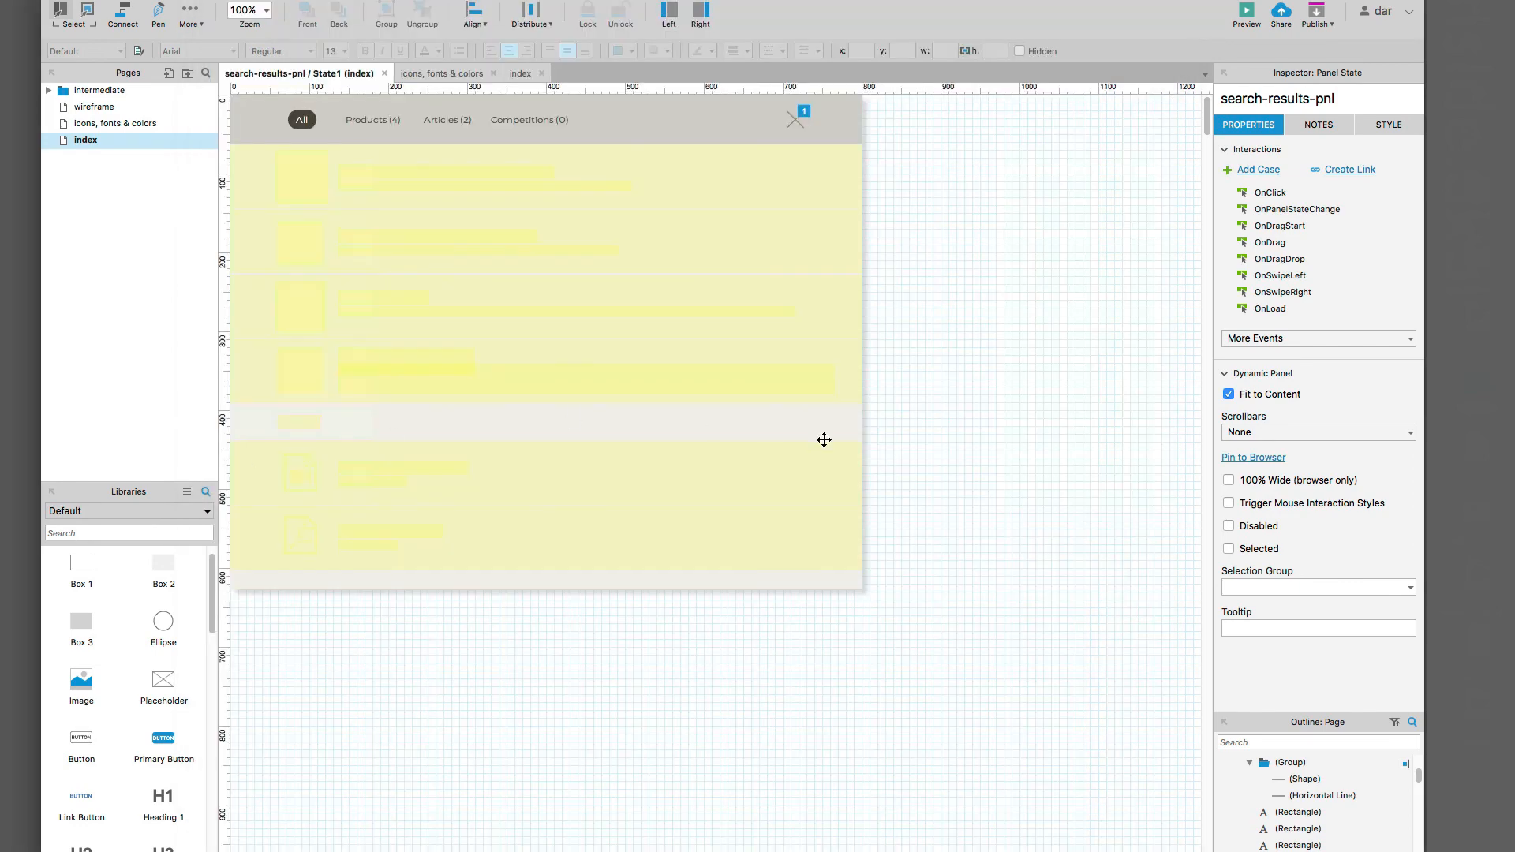
click(469, 74)
click(517, 75)
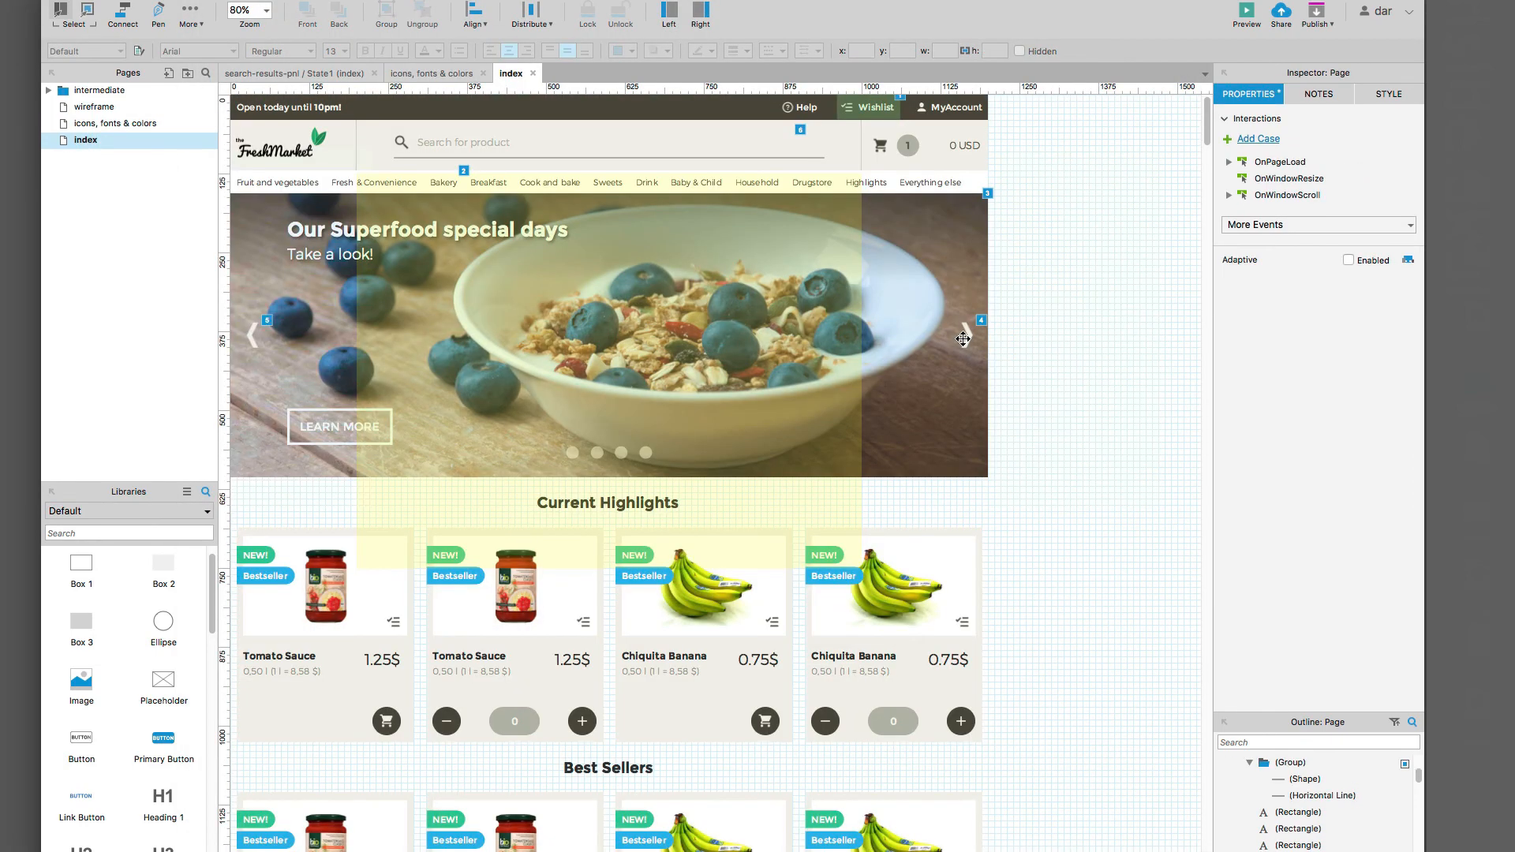
click(597, 143)
click(1302, 438)
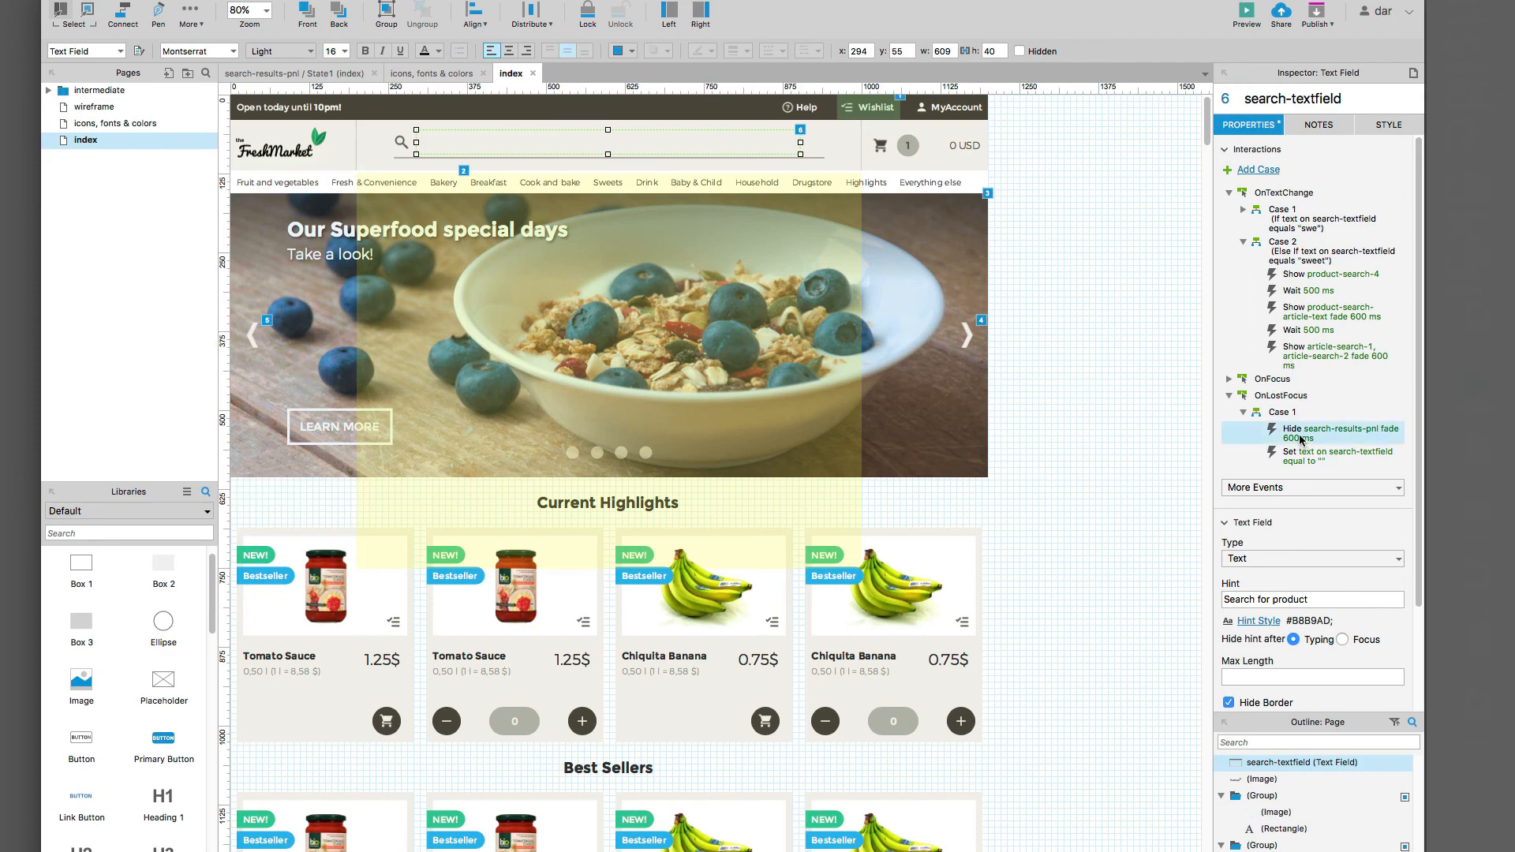
double_click(1302, 437)
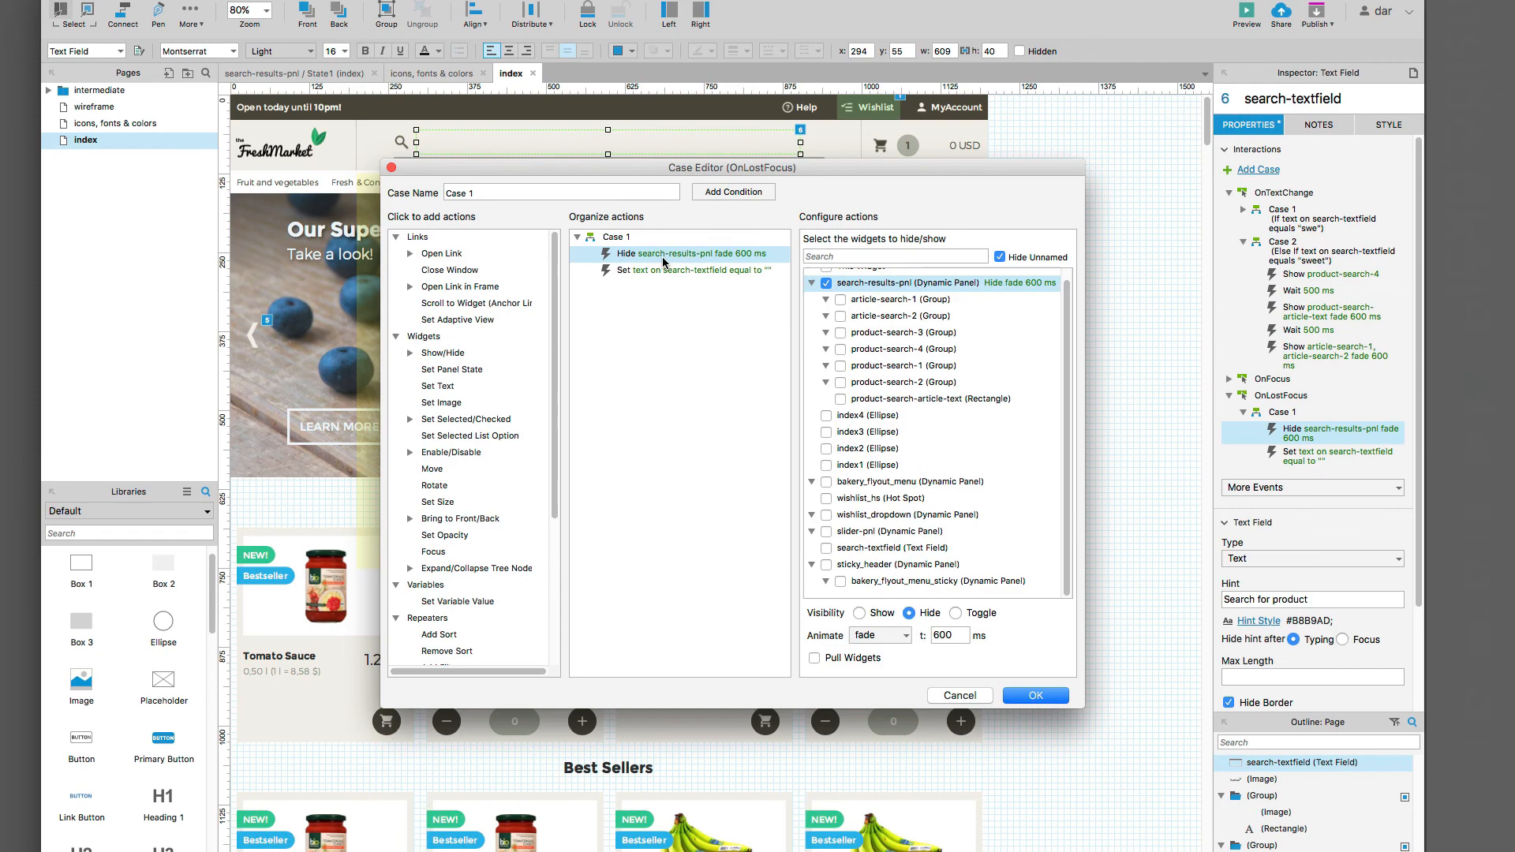
key(Delete)
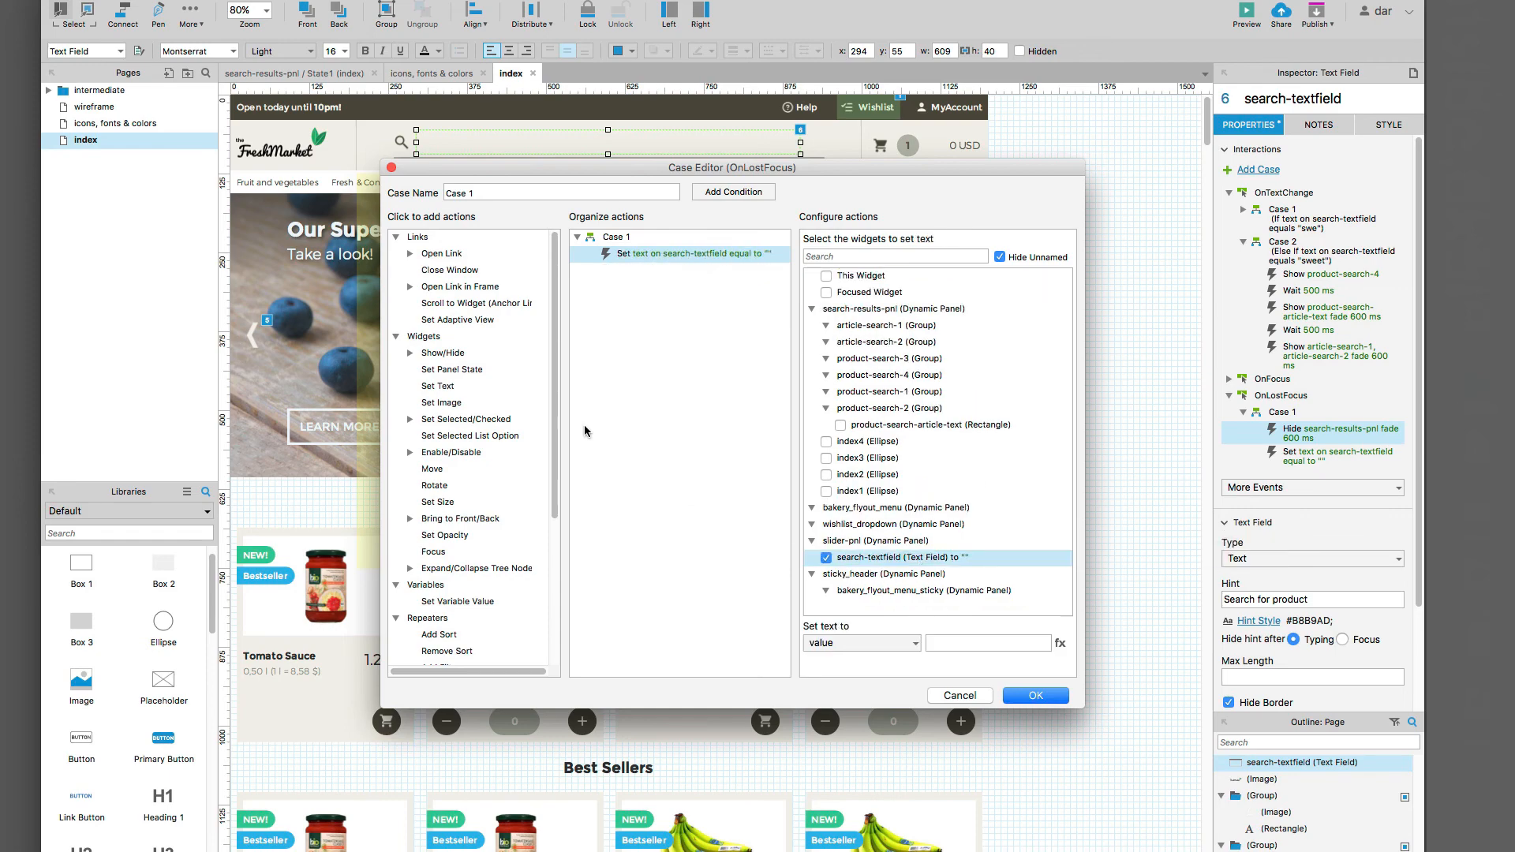
click(1036, 696)
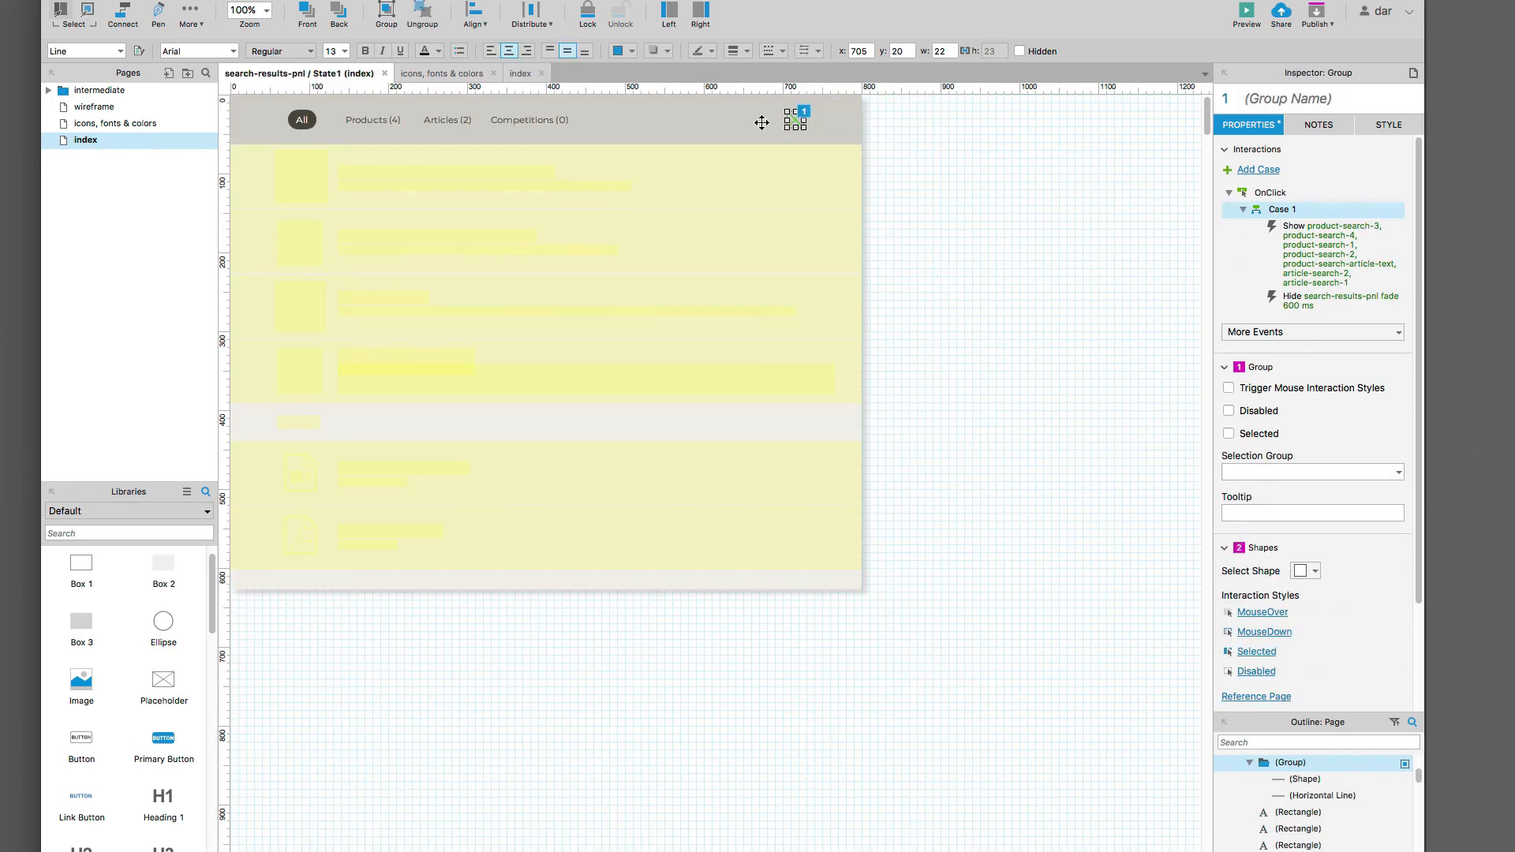
Step: Reload the prototype in Google Chrome, test closing the "swe" results with the cross and reopening the field, and return to Axure RP
drag(802, 131, 804, 128)
click(958, 191)
key(super+Tab)
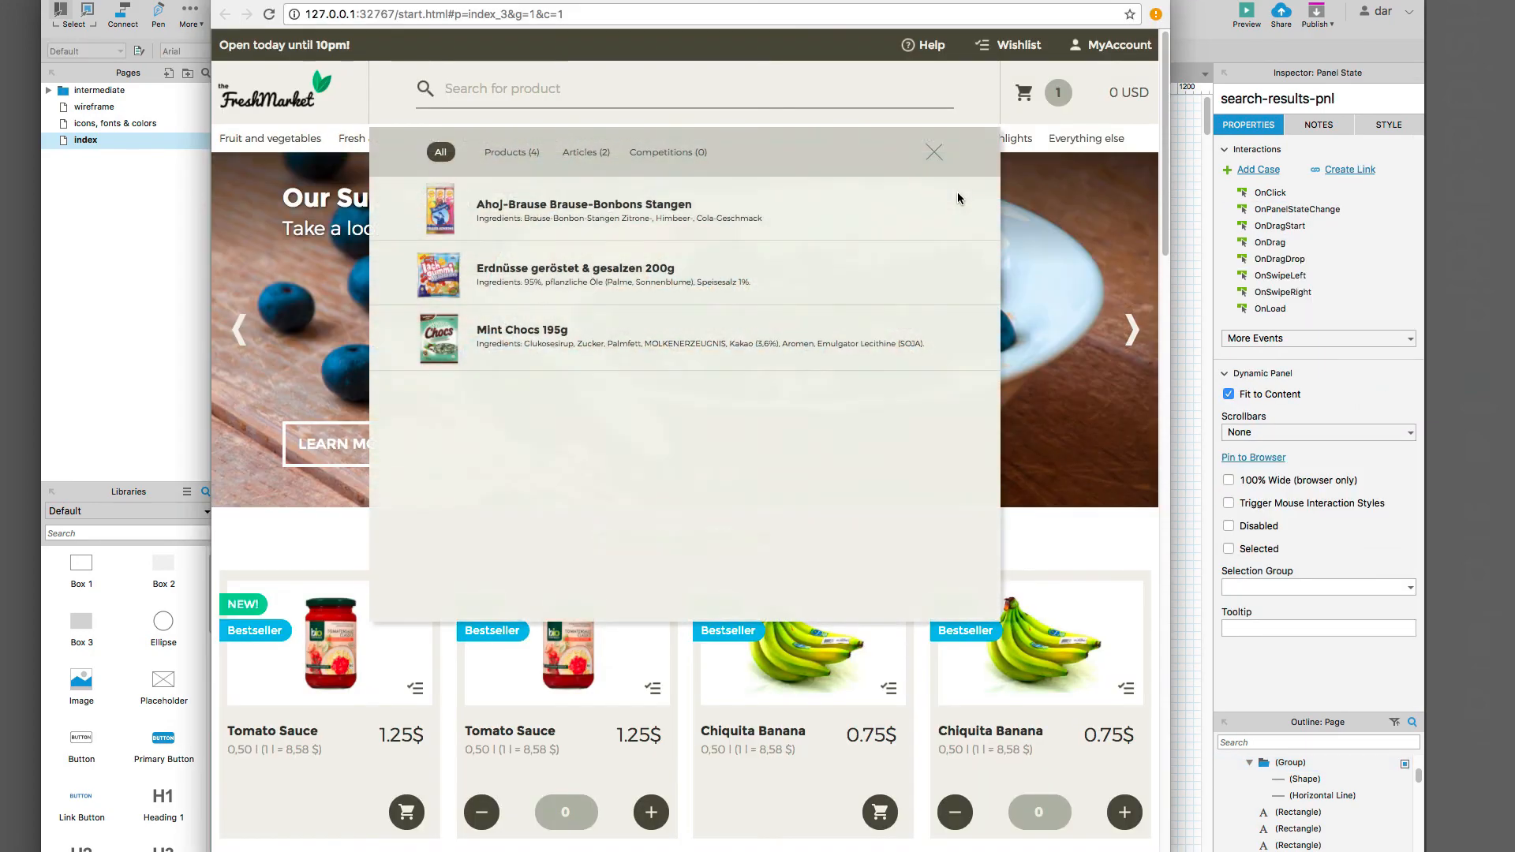
key(super+r)
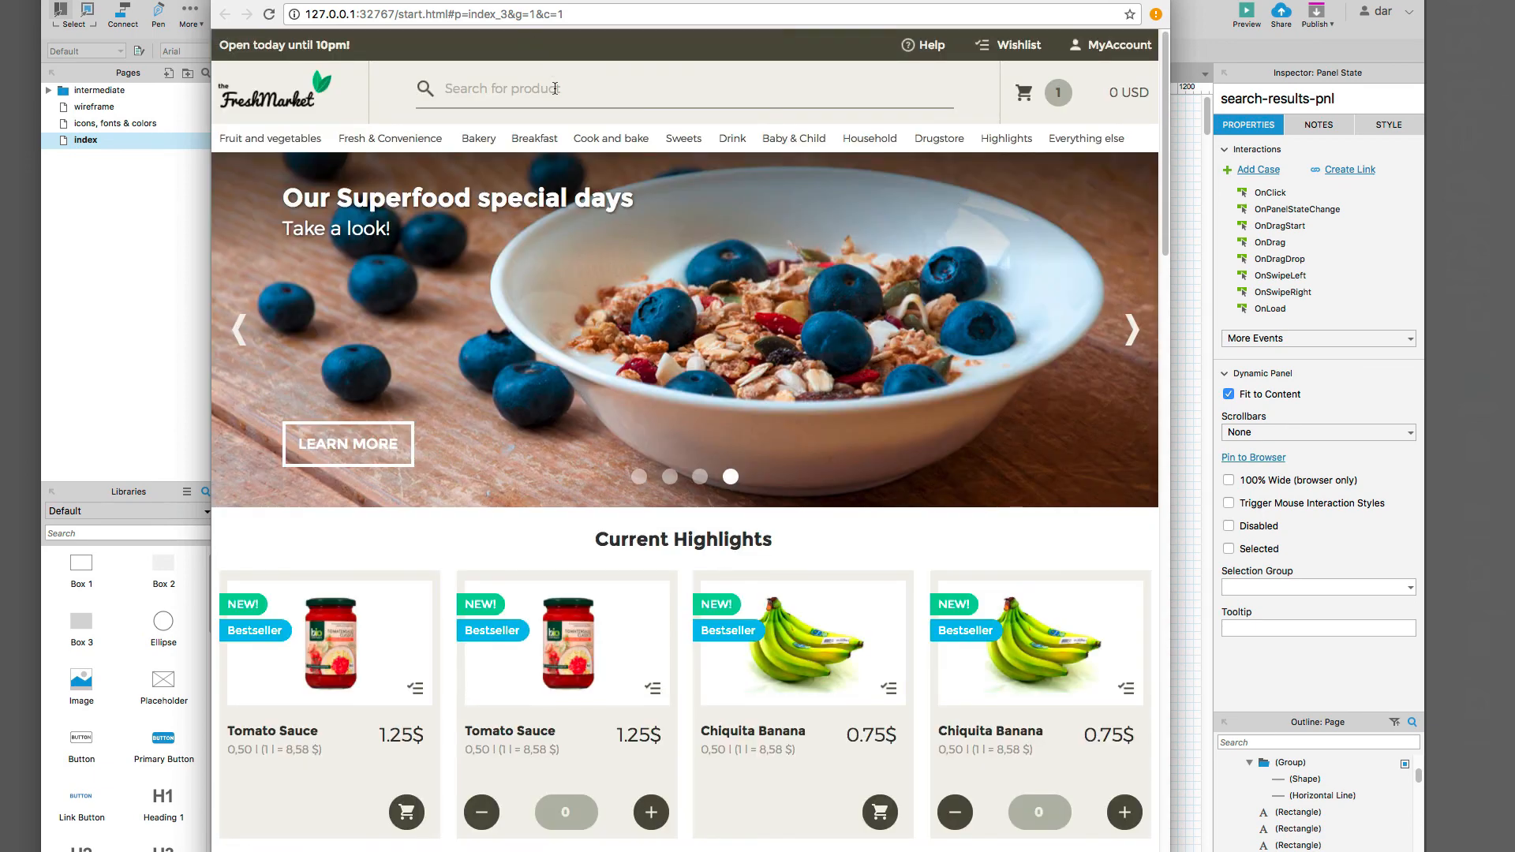
click(556, 88)
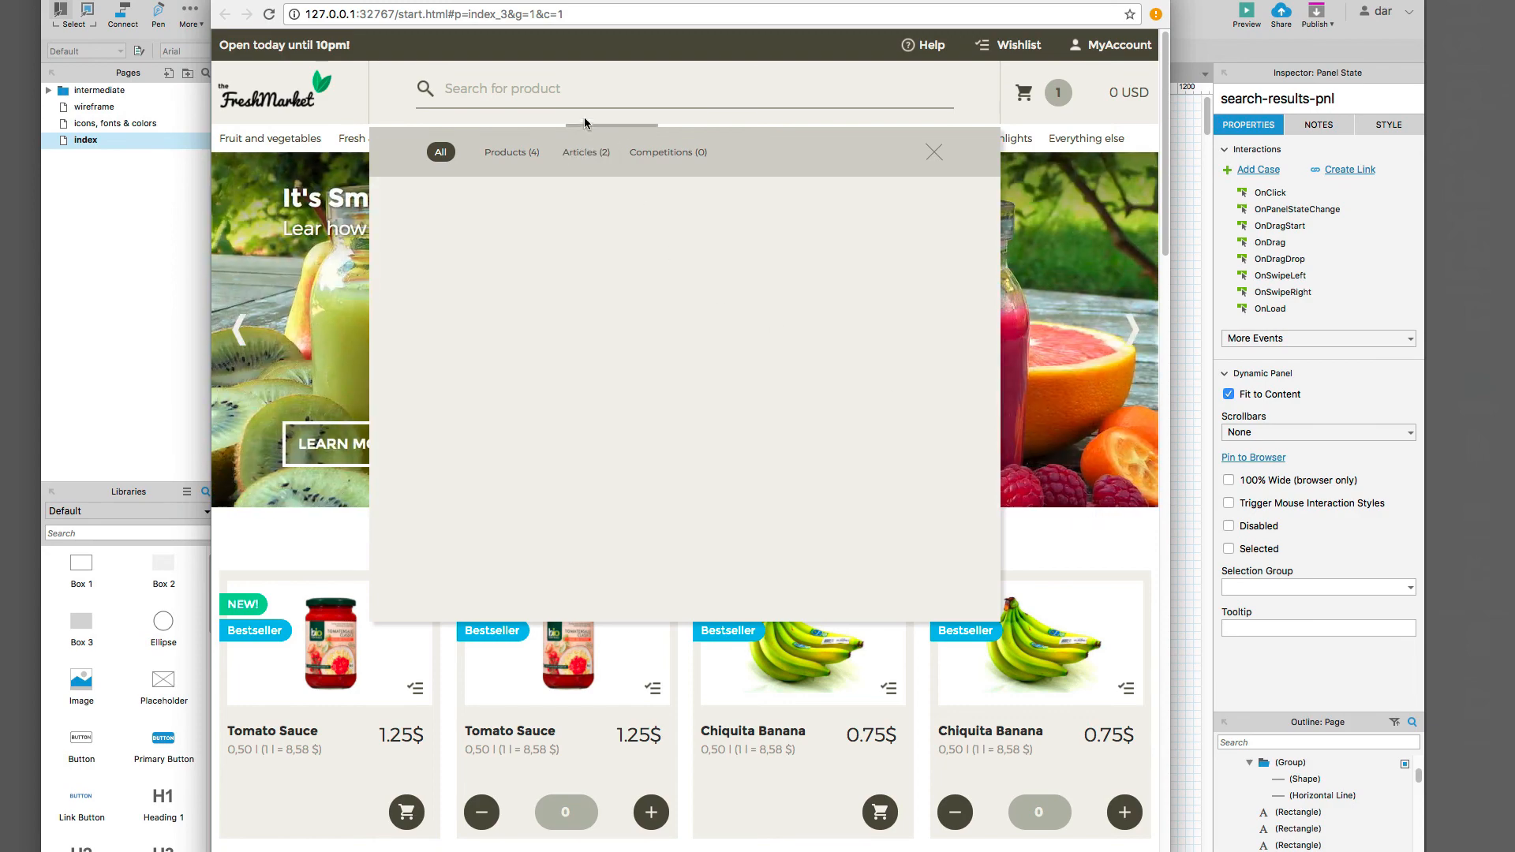
text(swe)
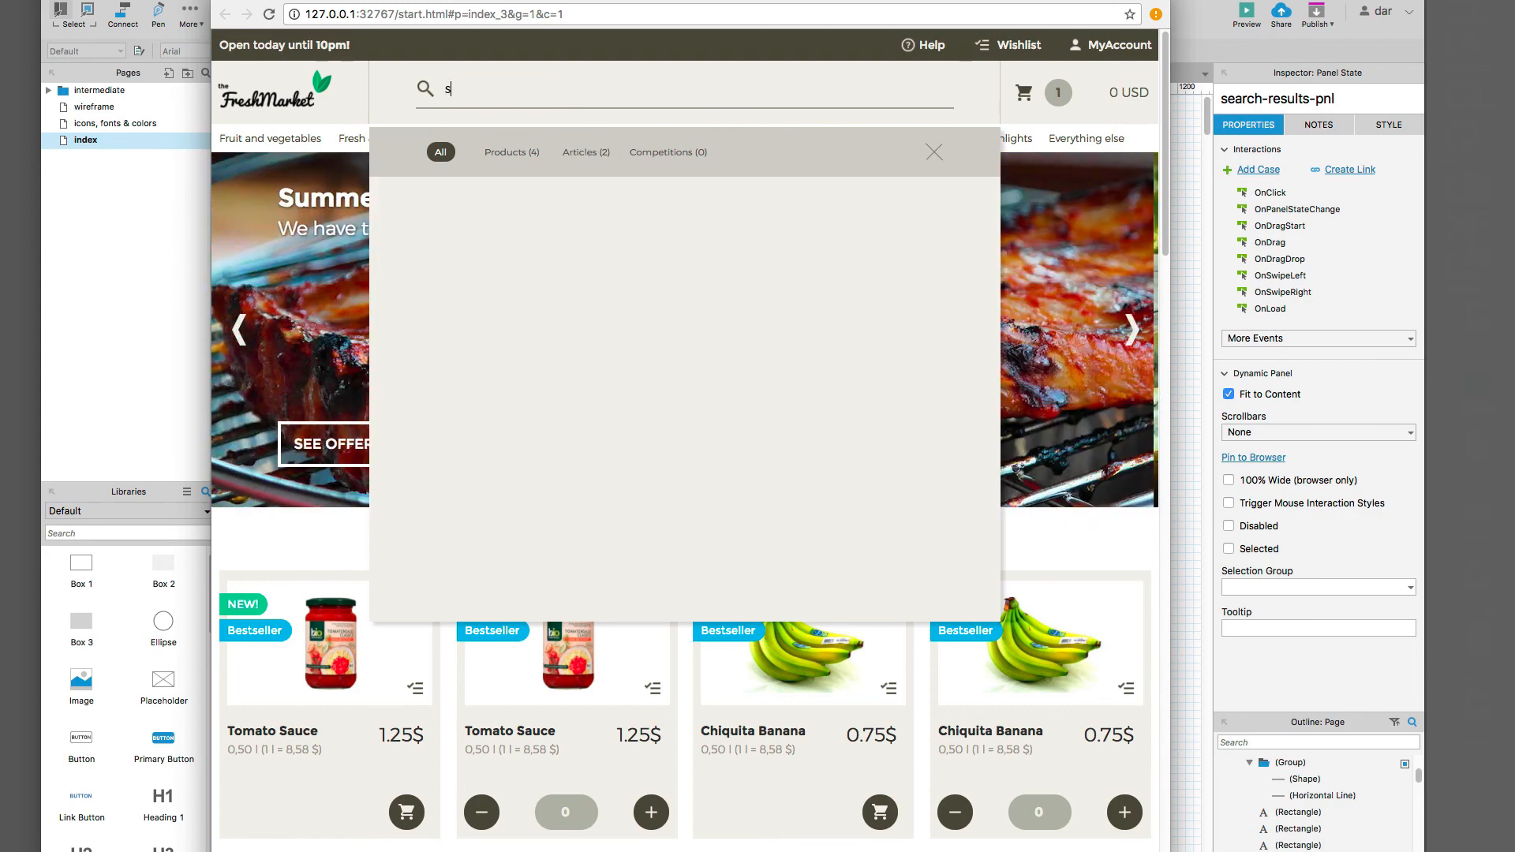
click(935, 152)
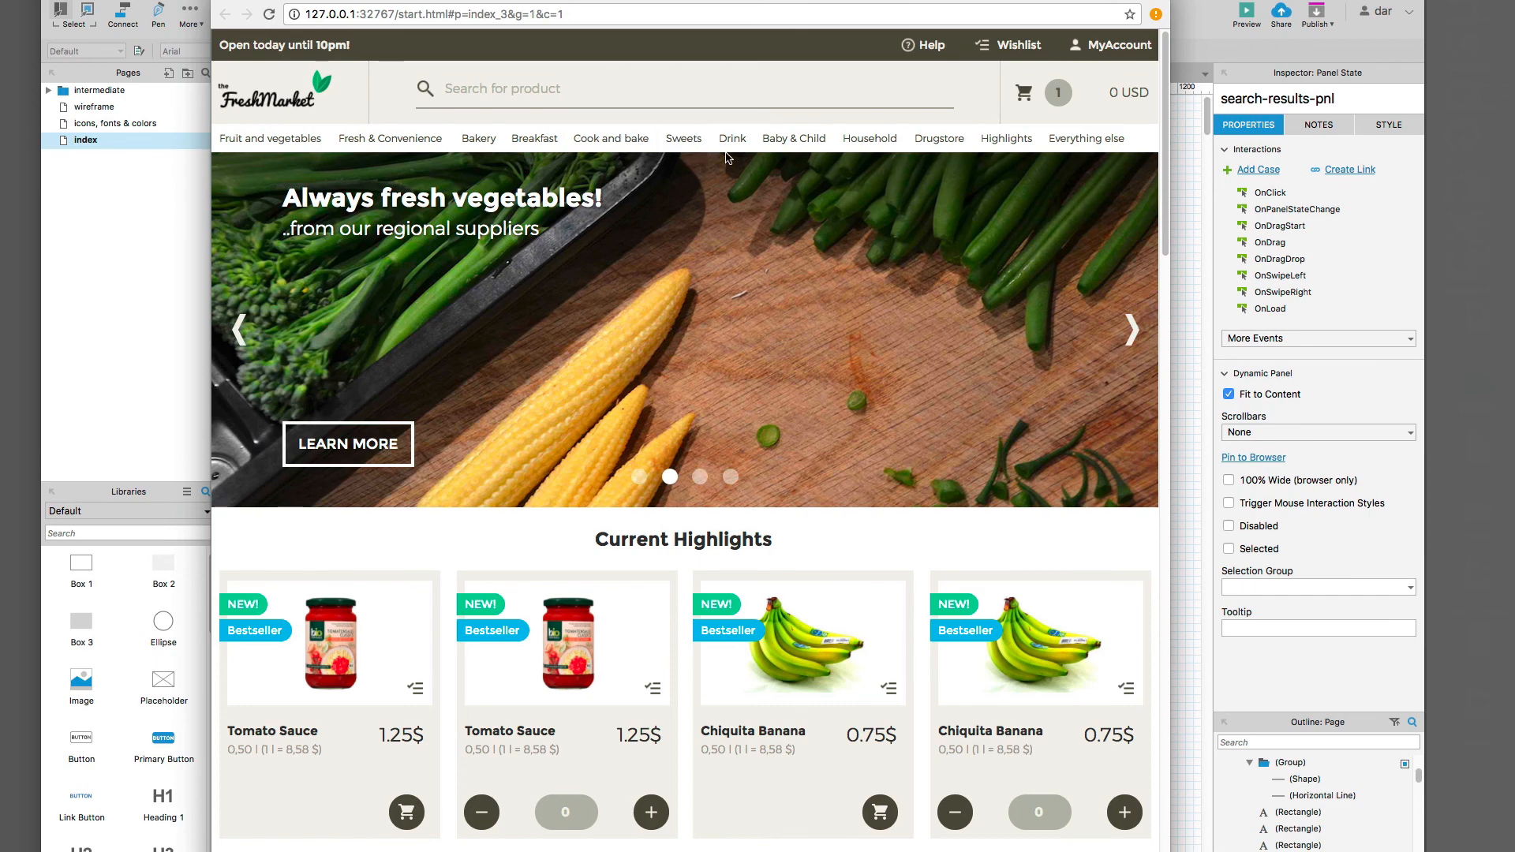
click(682, 93)
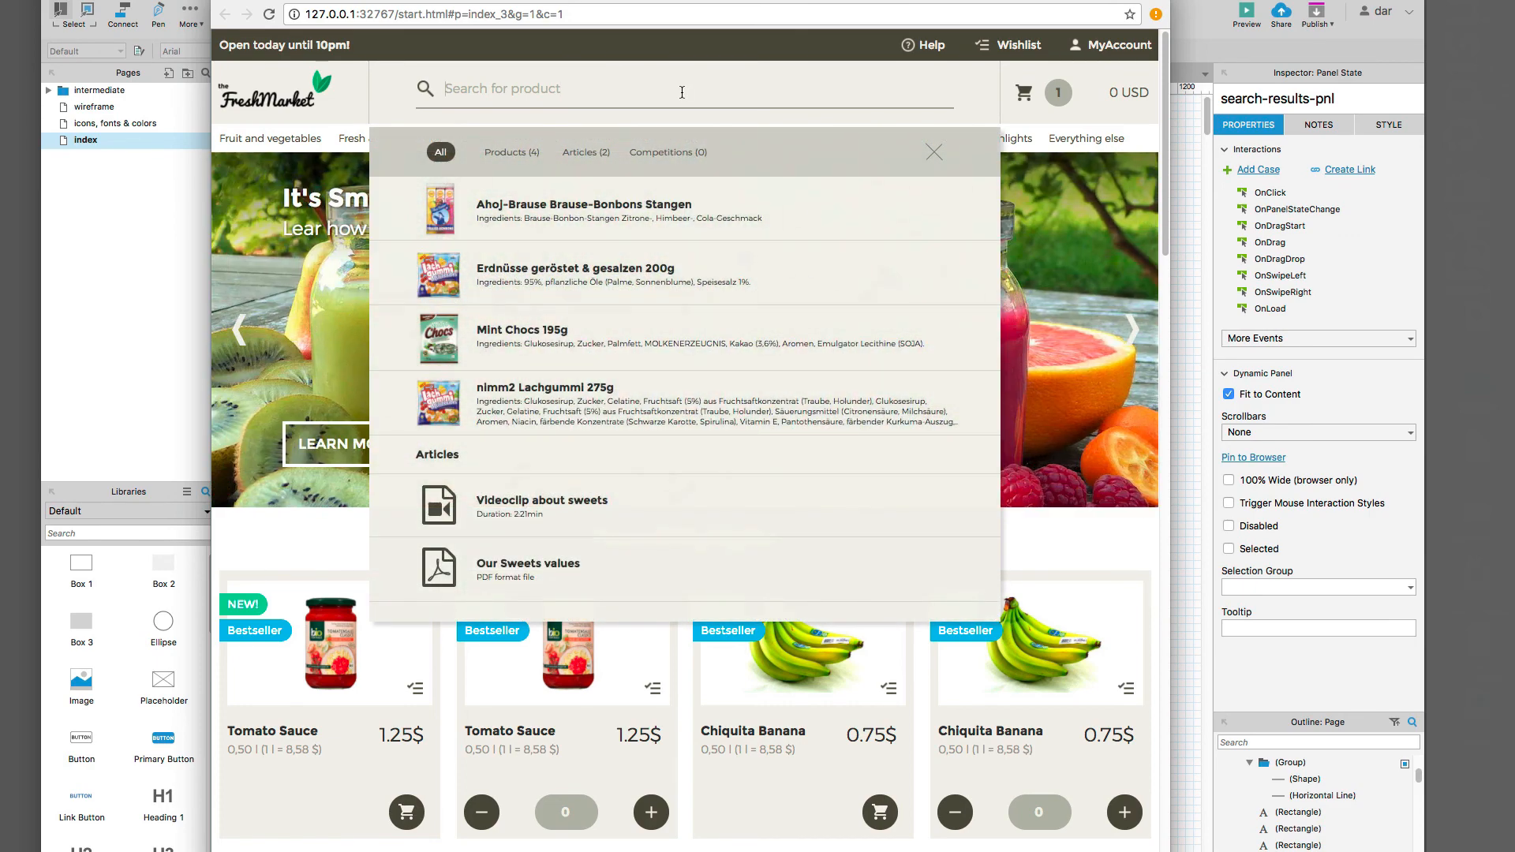
click(150, 355)
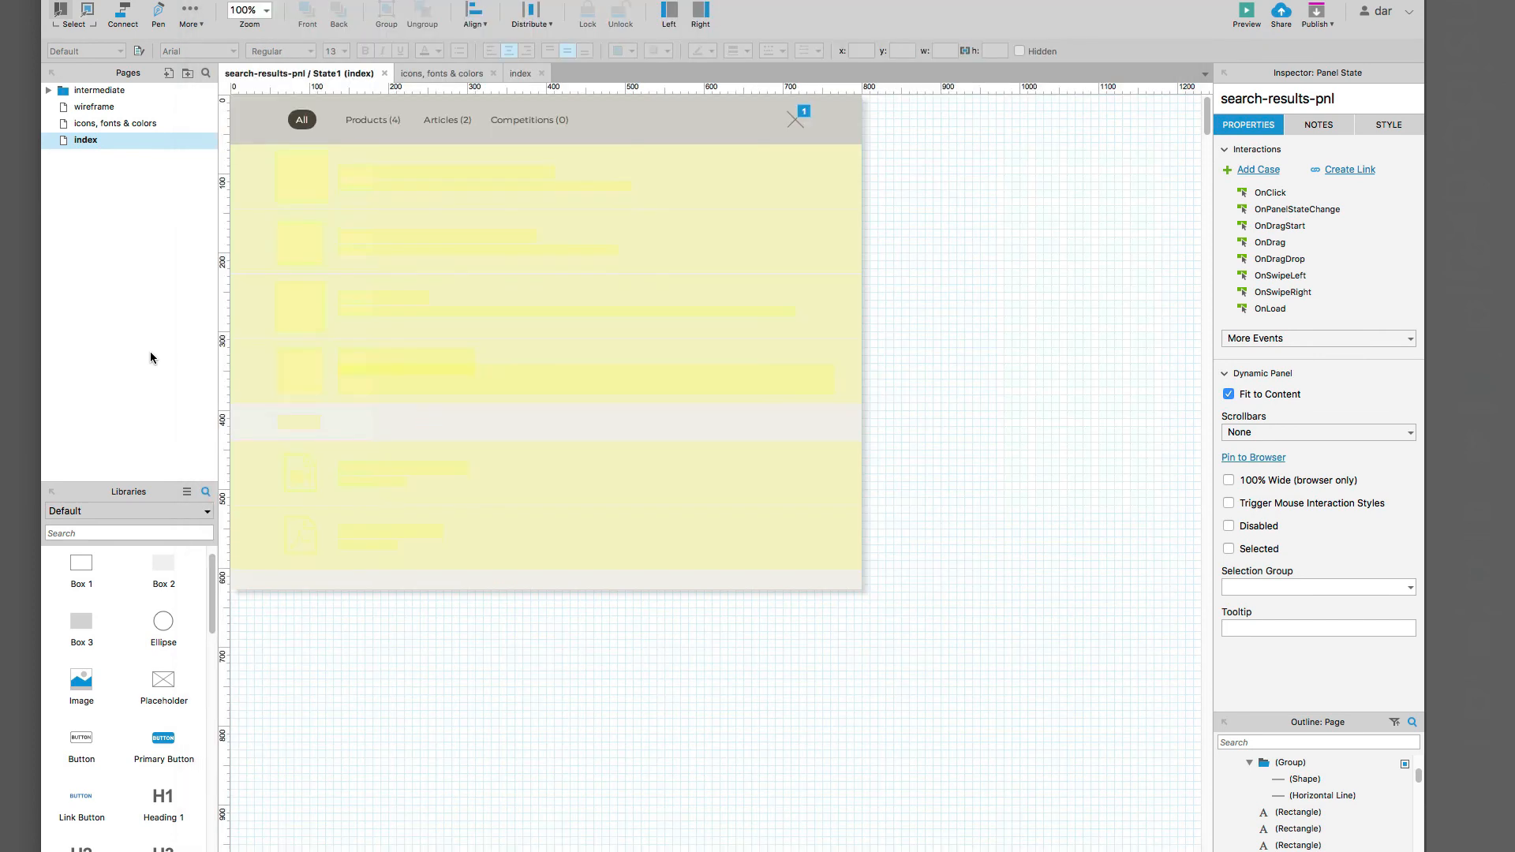
Step: Open the OnClick Case 1 action of the delete-search-pnl cross and set article-search-1 and article-search-2 to Hide
click(795, 119)
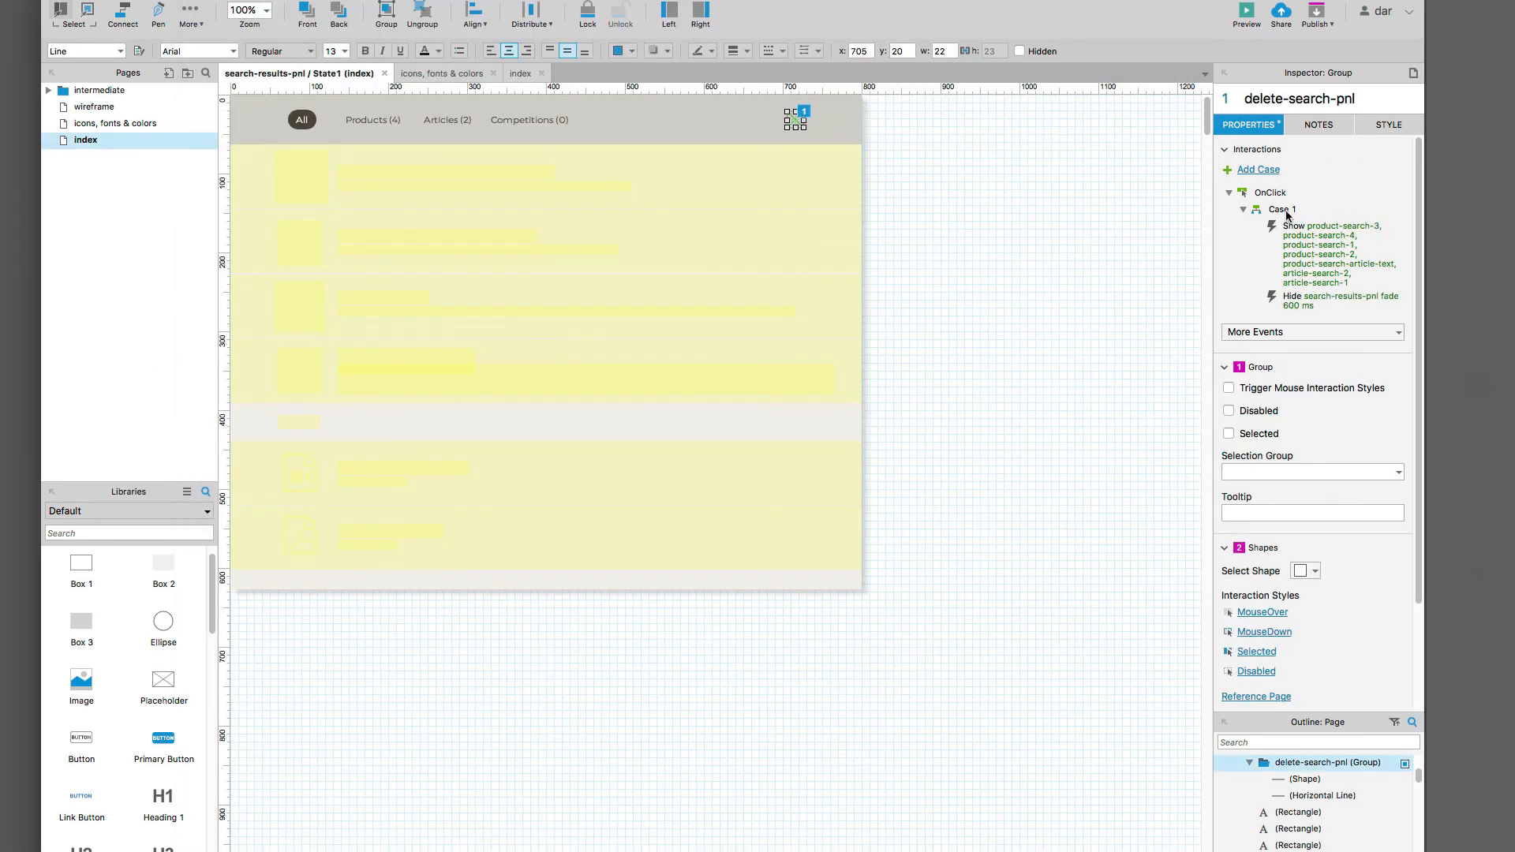
double_click(1306, 233)
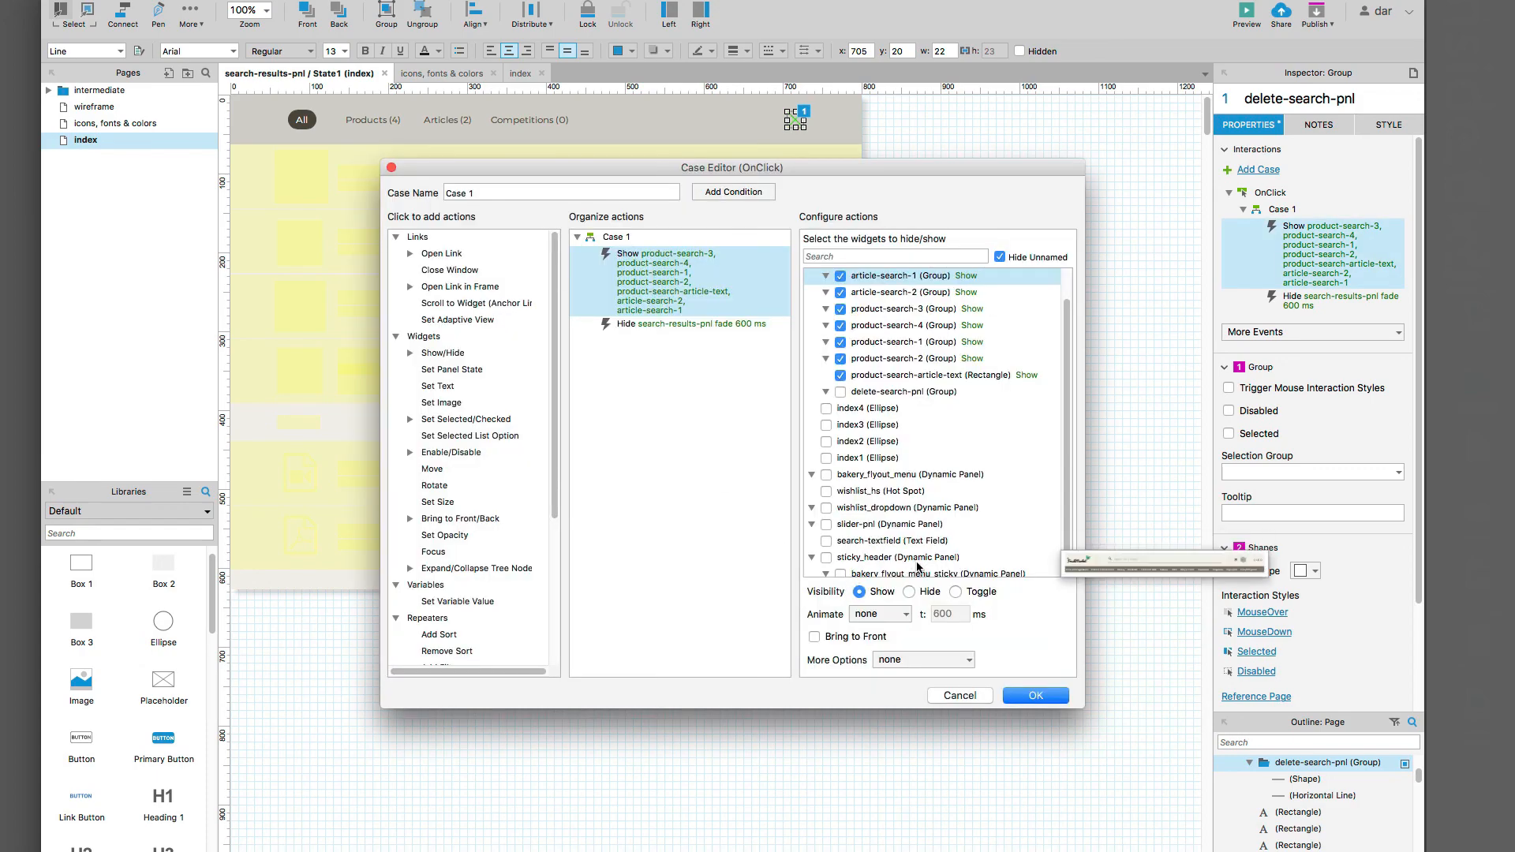
click(911, 592)
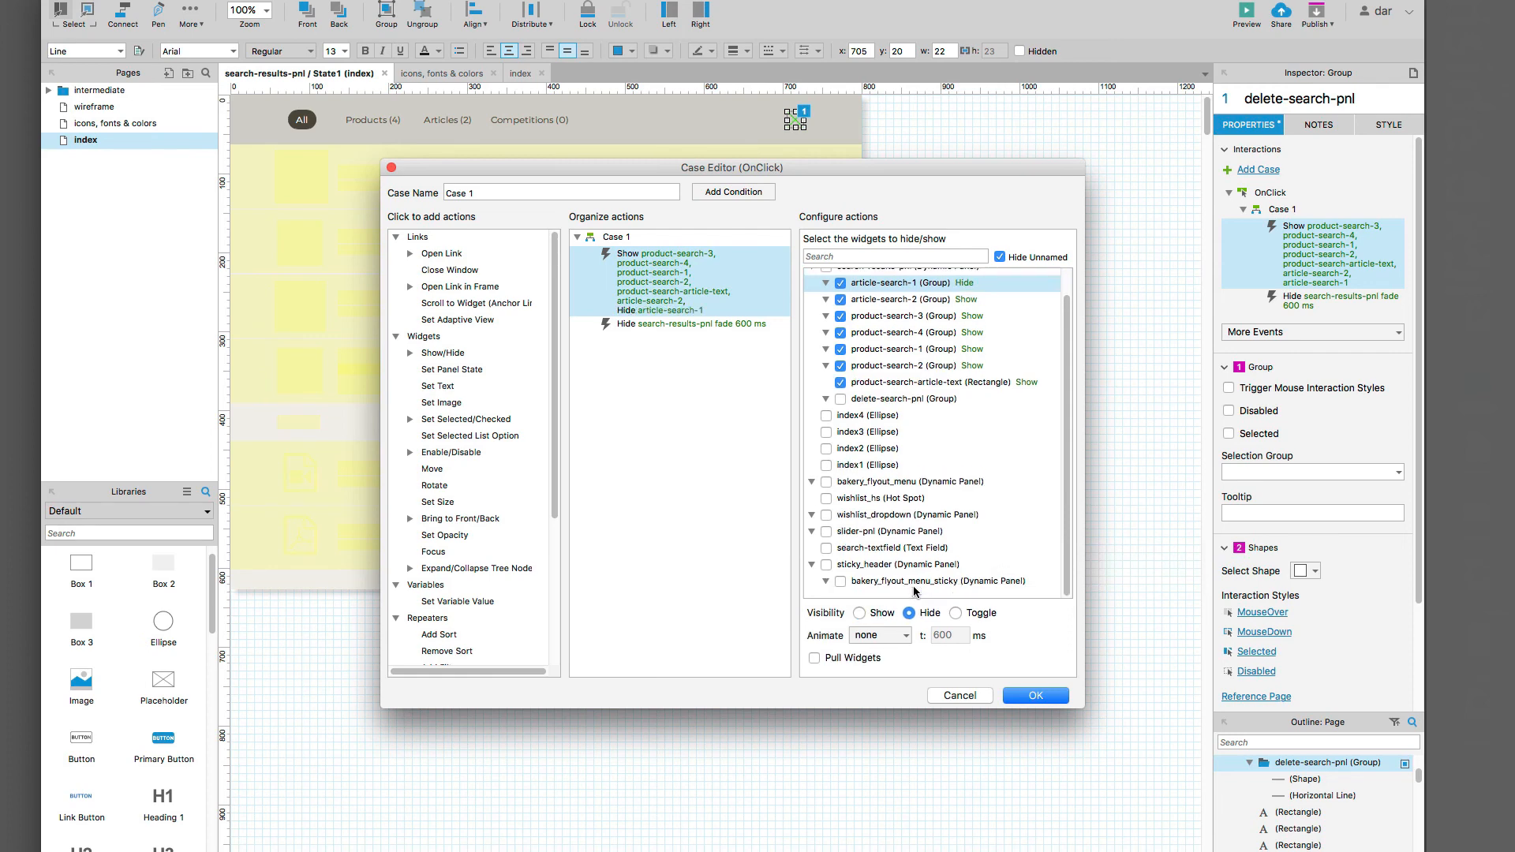
click(878, 299)
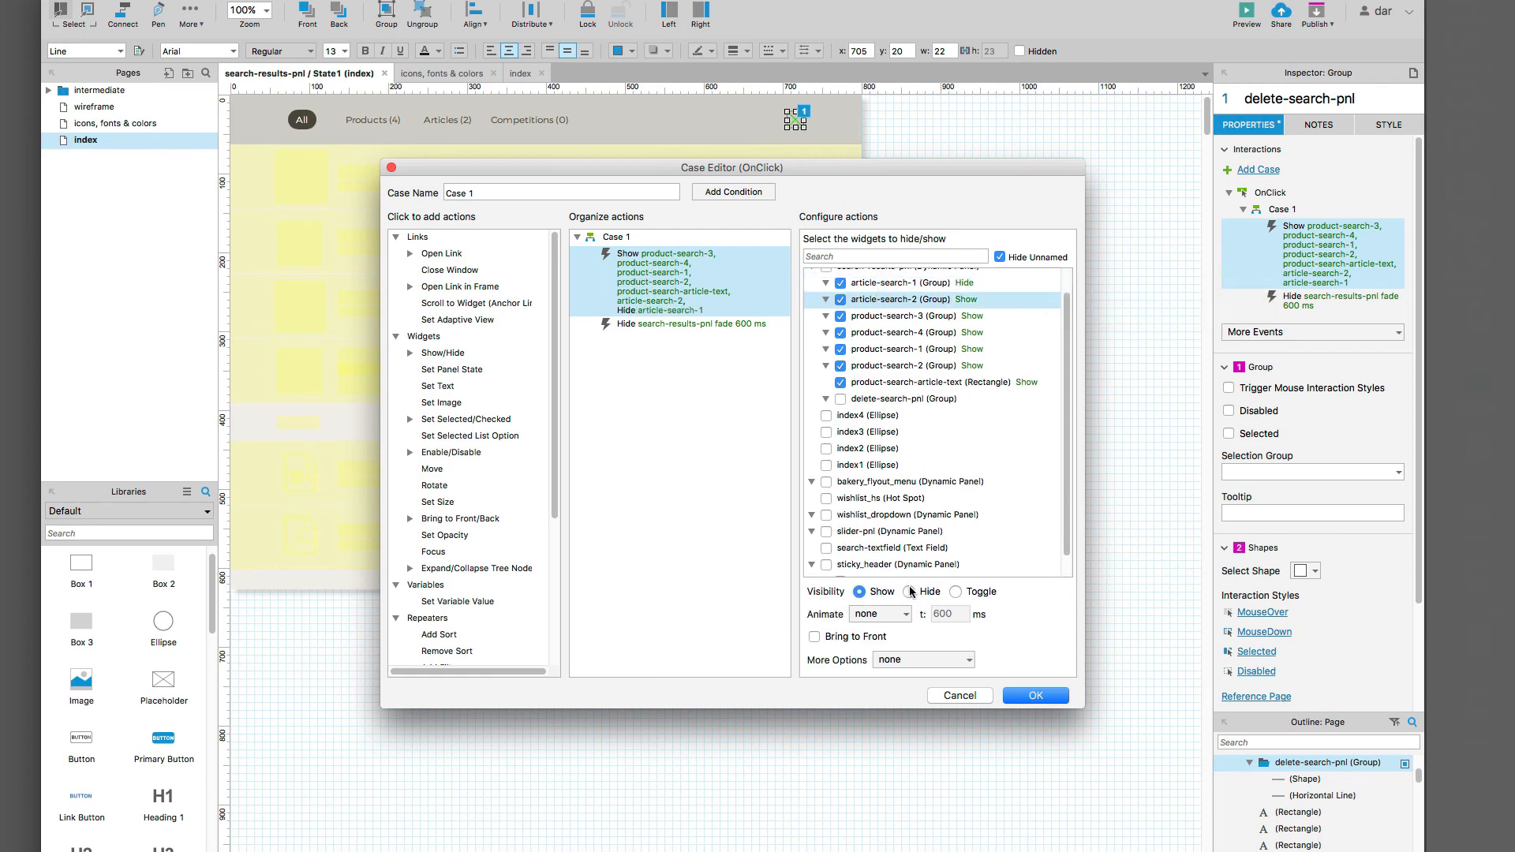
click(910, 590)
Step: Set product-search-3, product-search-4, product-search-1 and product-search-2 to Hide and save the case
click(899, 317)
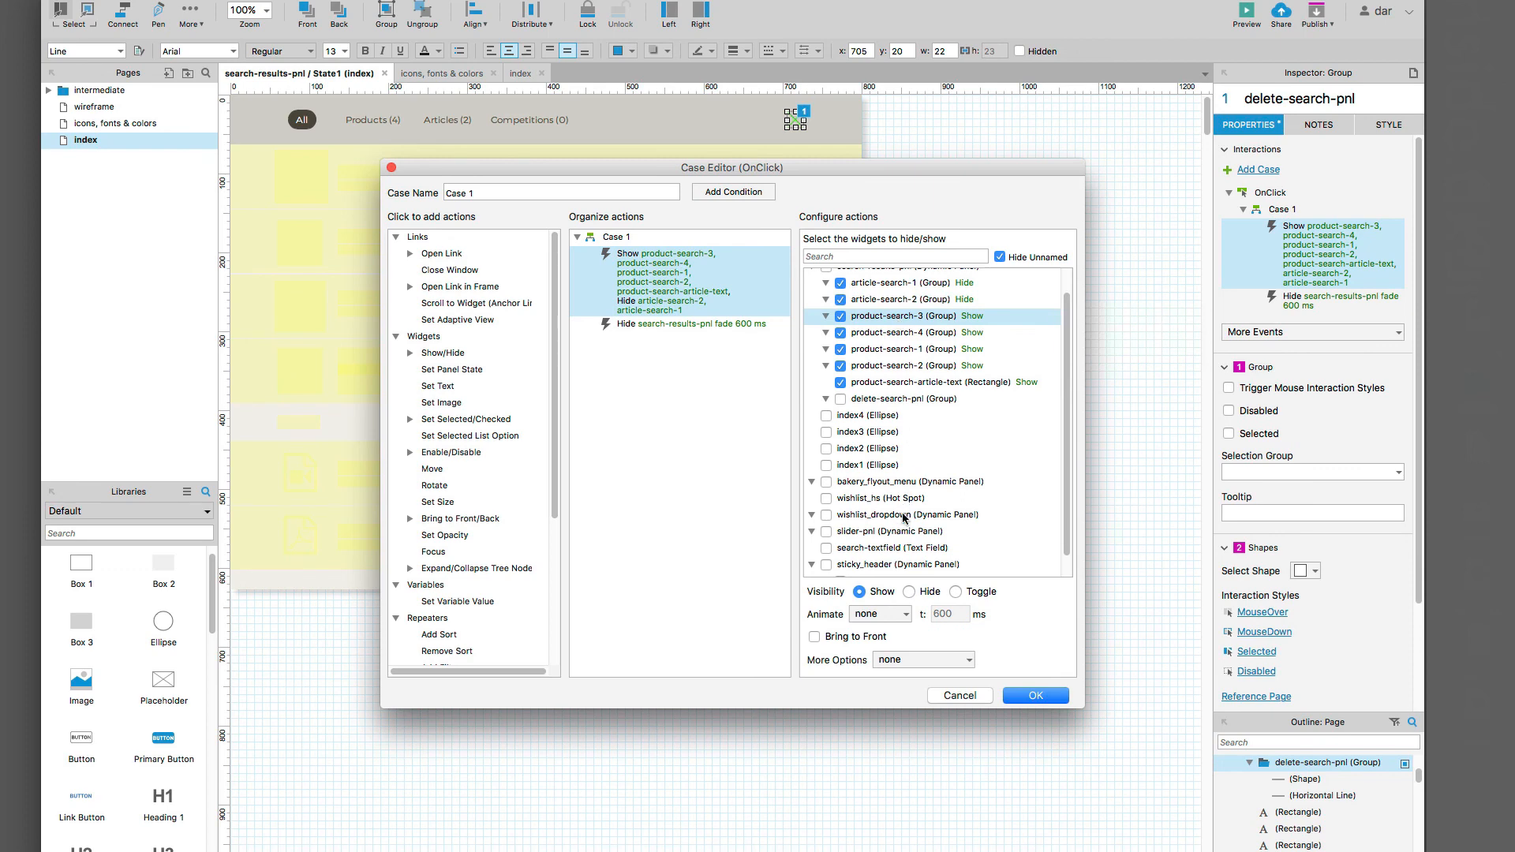
click(909, 592)
click(902, 333)
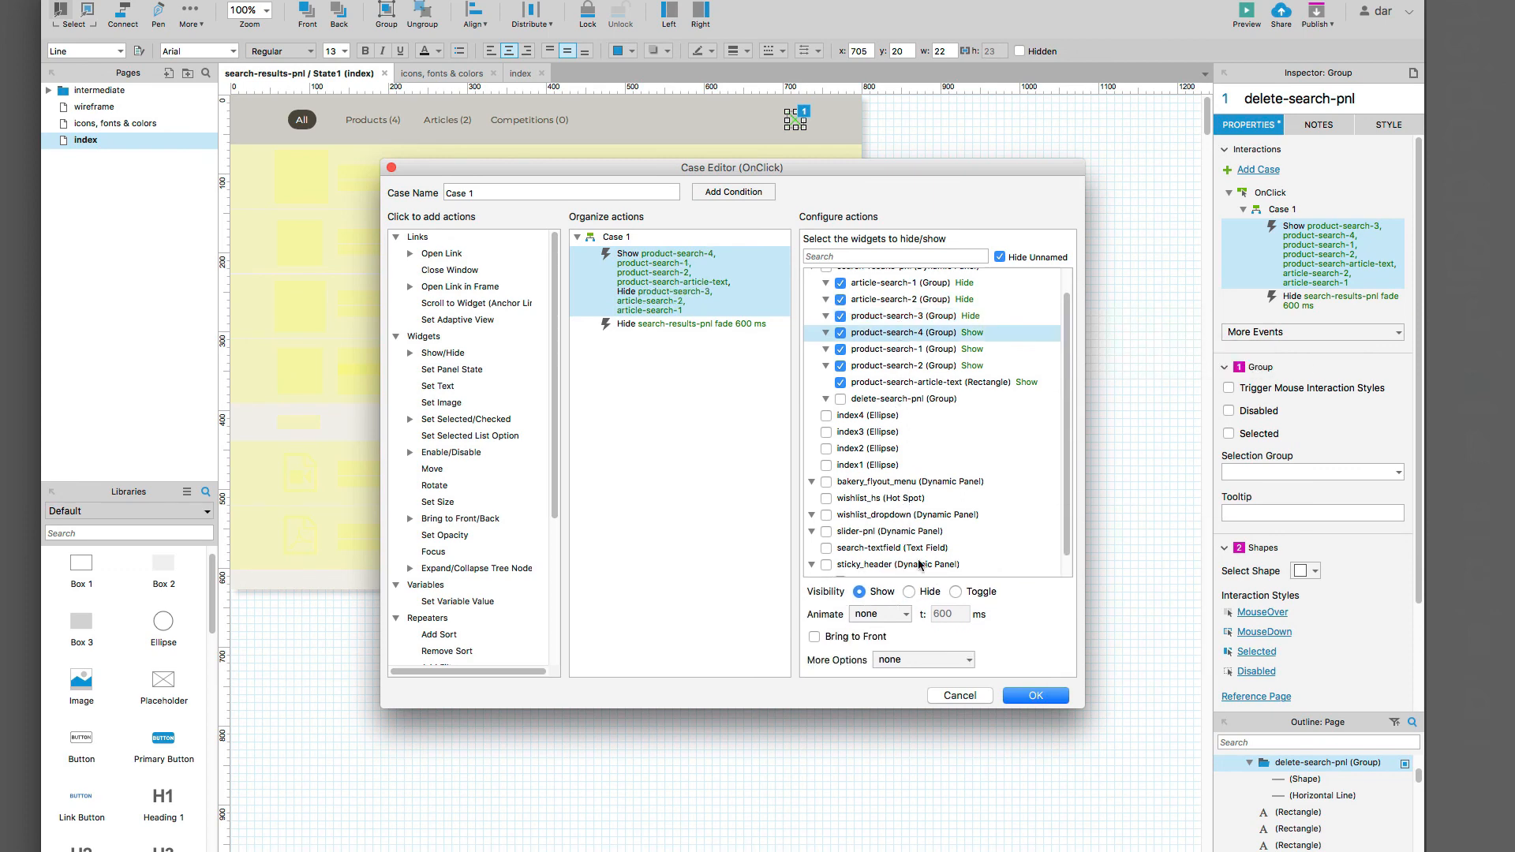
click(909, 591)
click(927, 350)
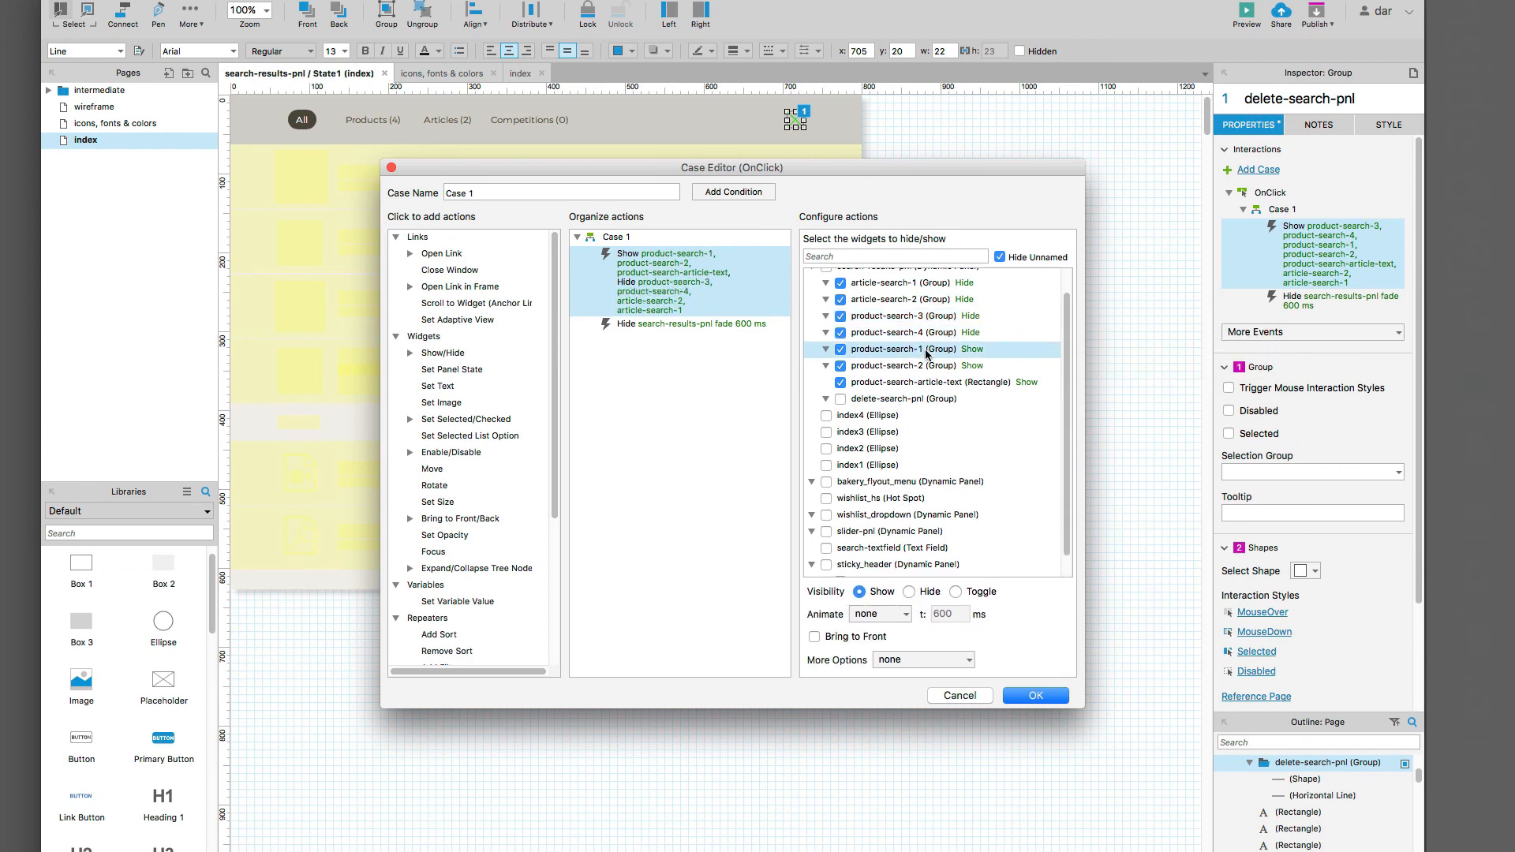
click(909, 592)
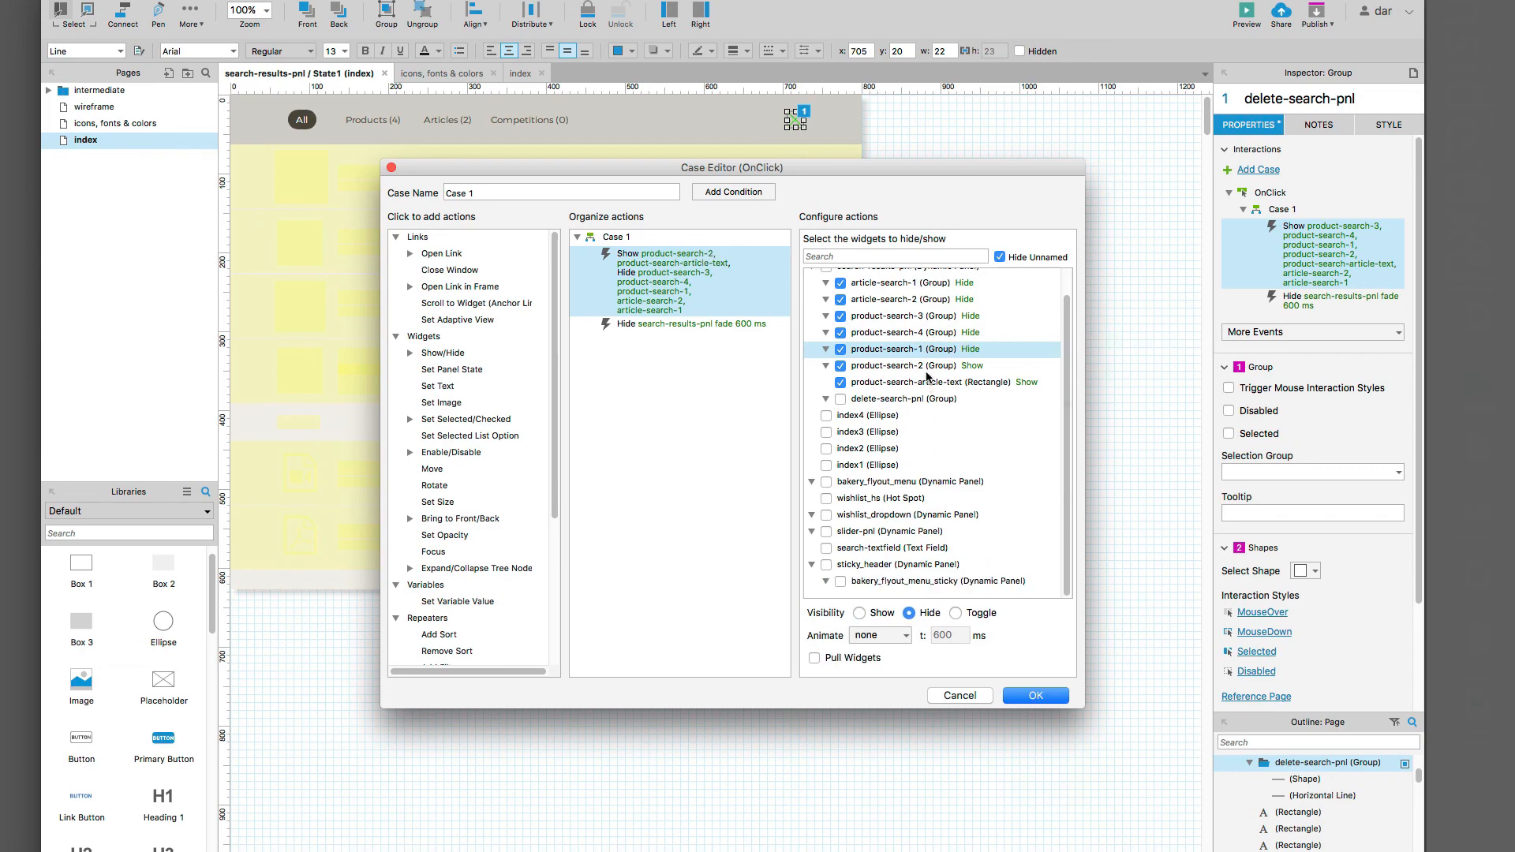
click(928, 366)
click(909, 592)
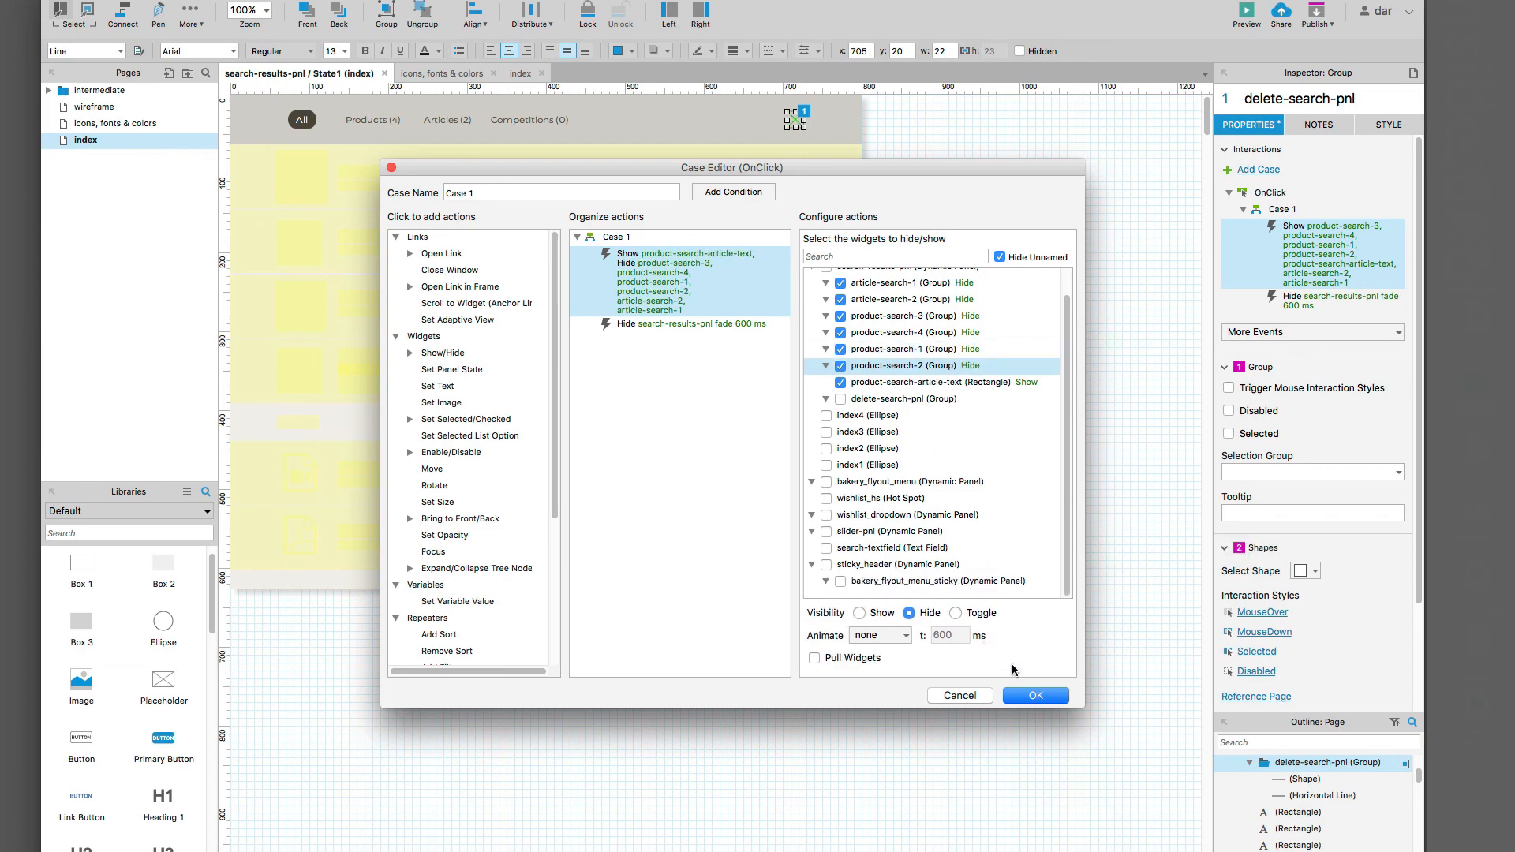
click(1036, 694)
click(594, 689)
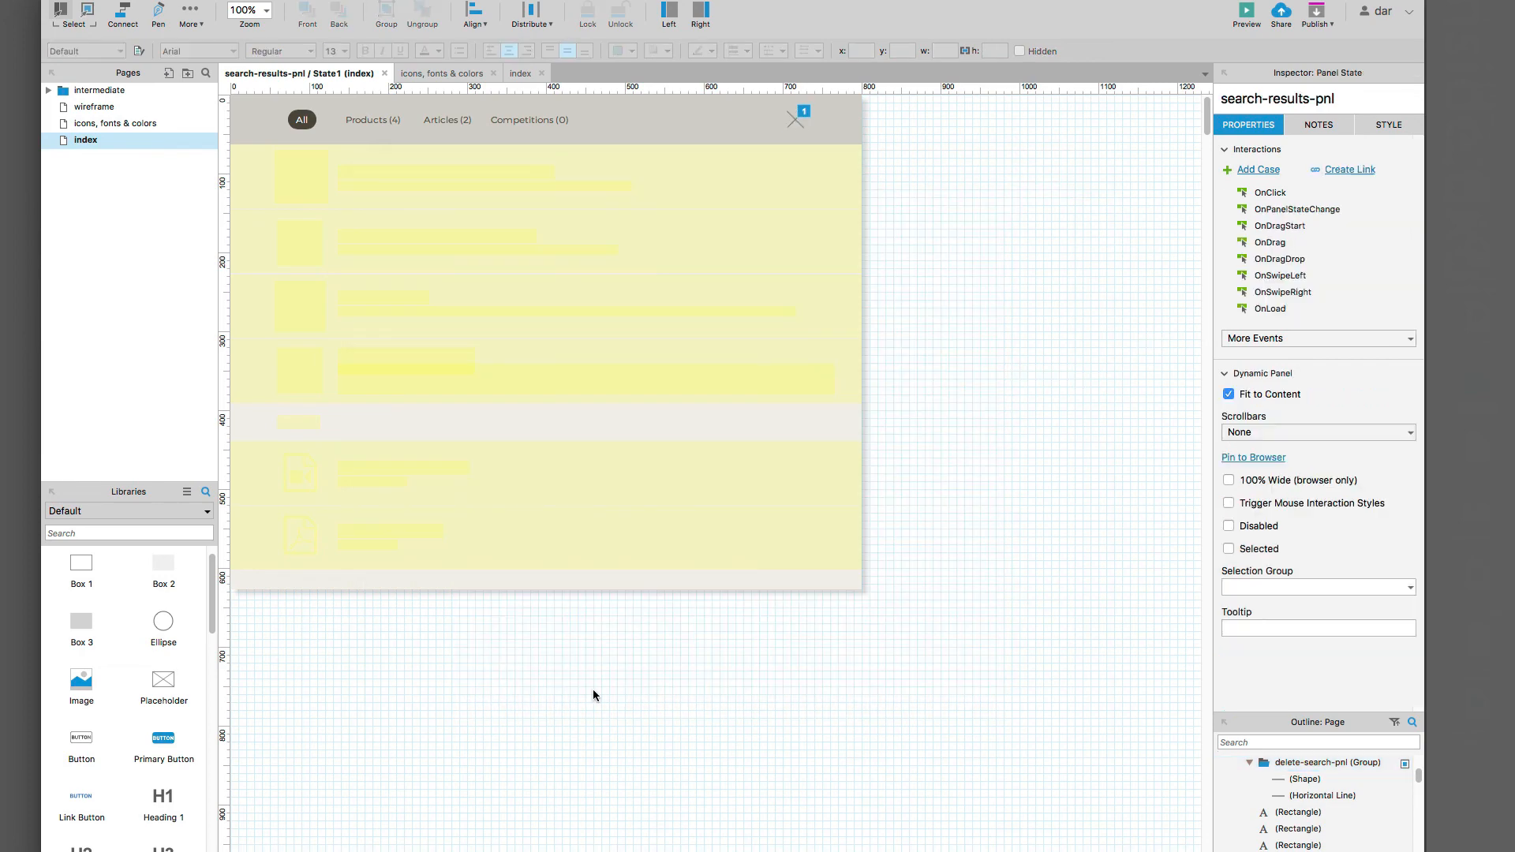
Step: Switch to Google Chrome, reload the prototype, search for "sweet", close the results with the cross and reopen the search field
key(super+Tab)
key(super+r)
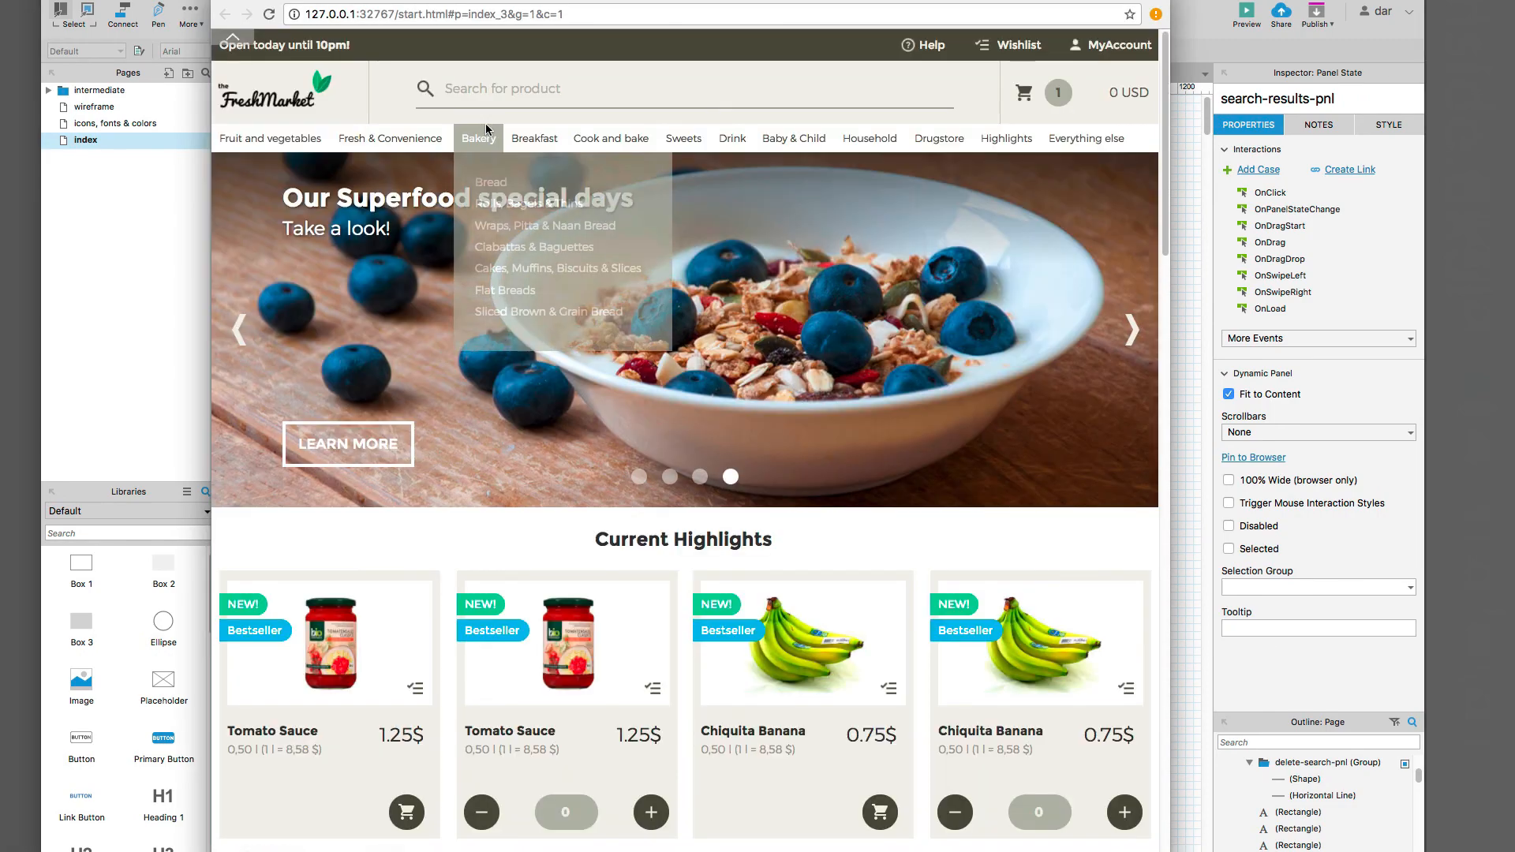
click(485, 90)
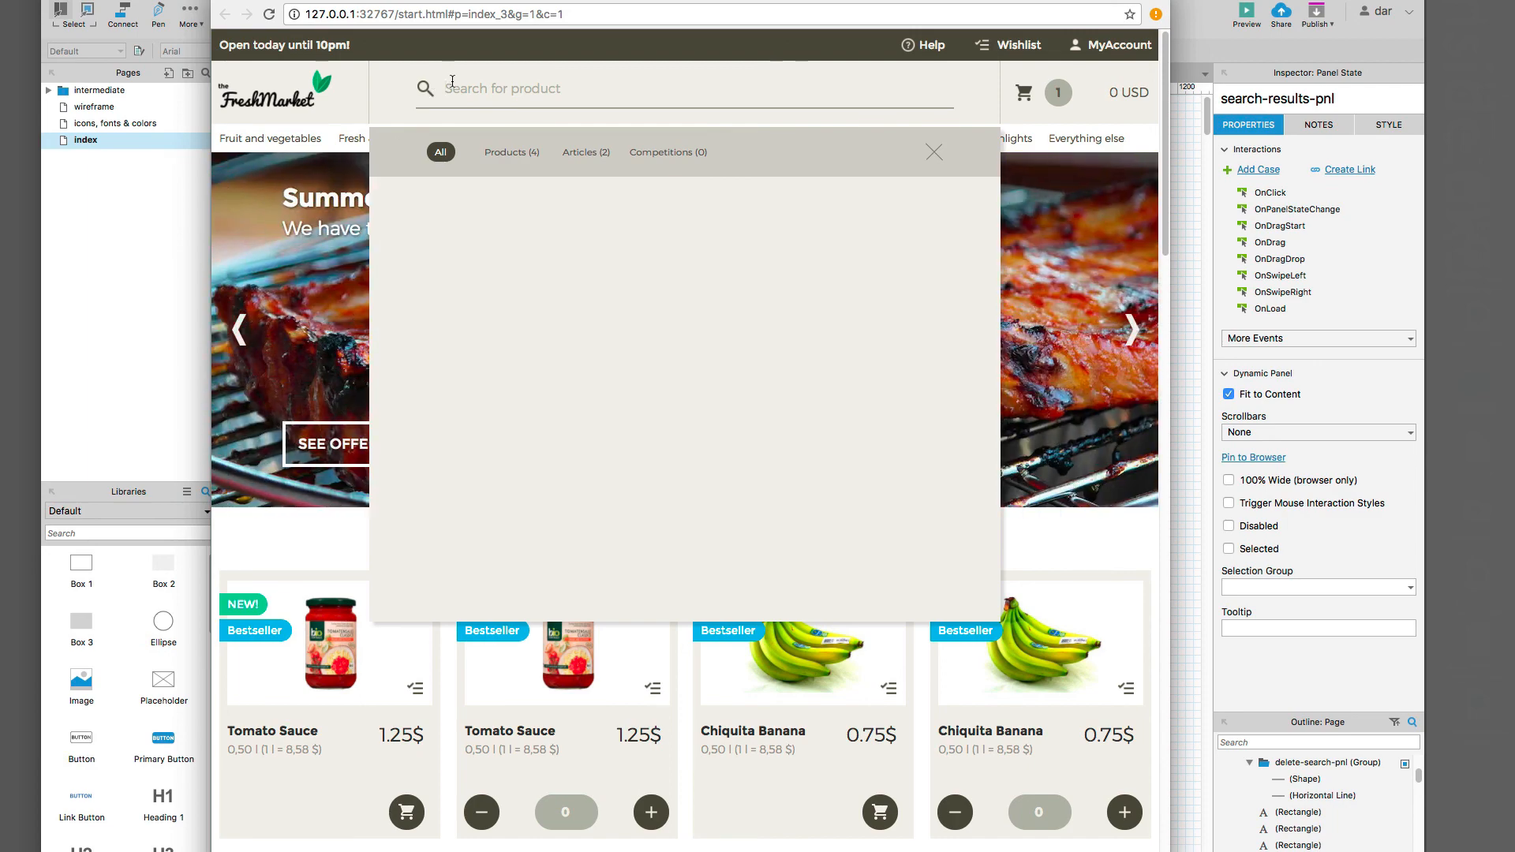
text(swe)
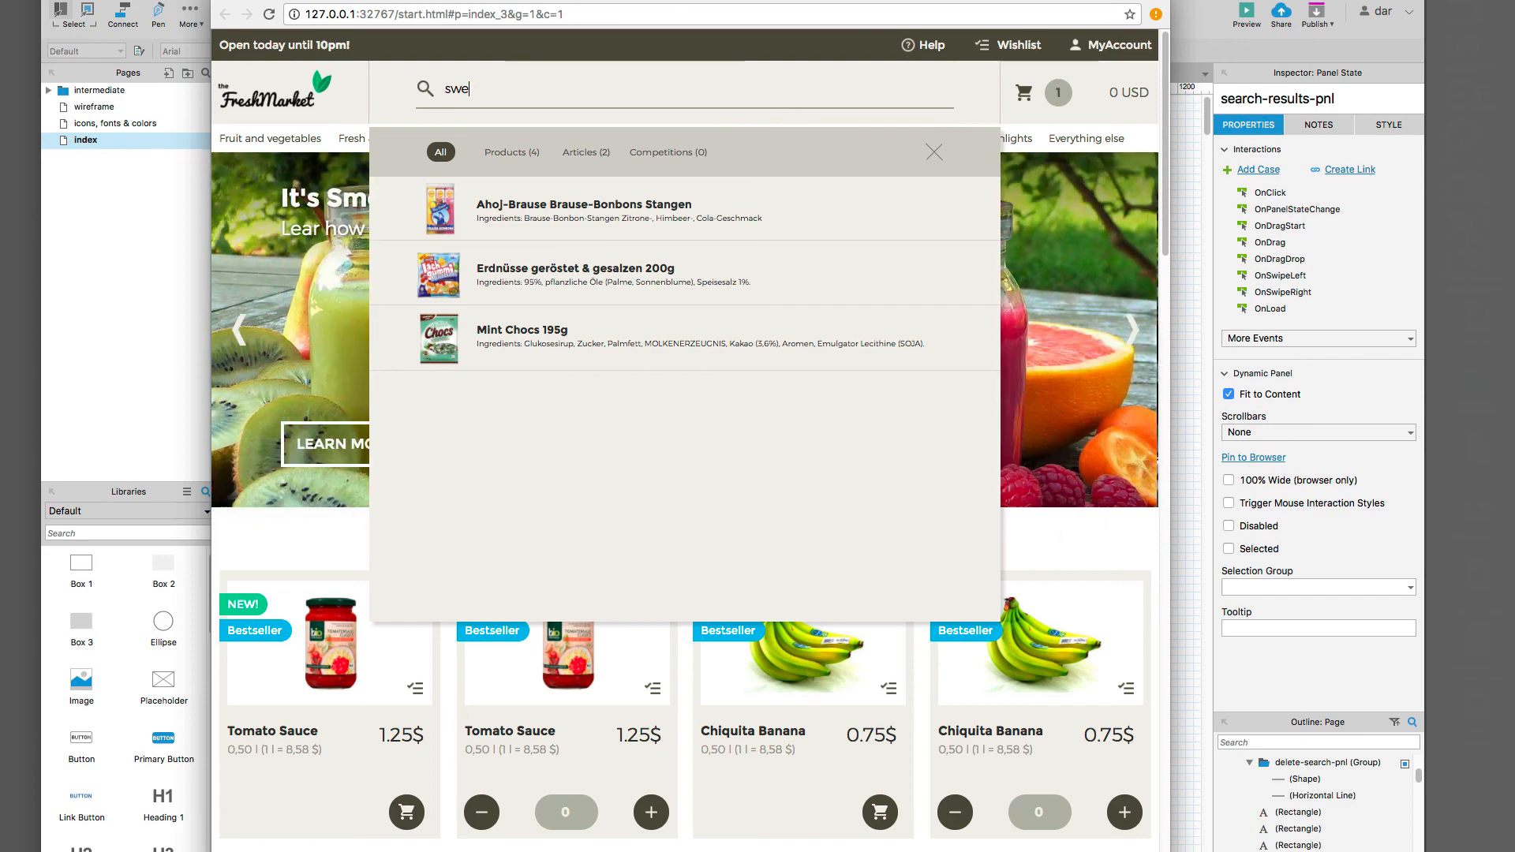
text(et)
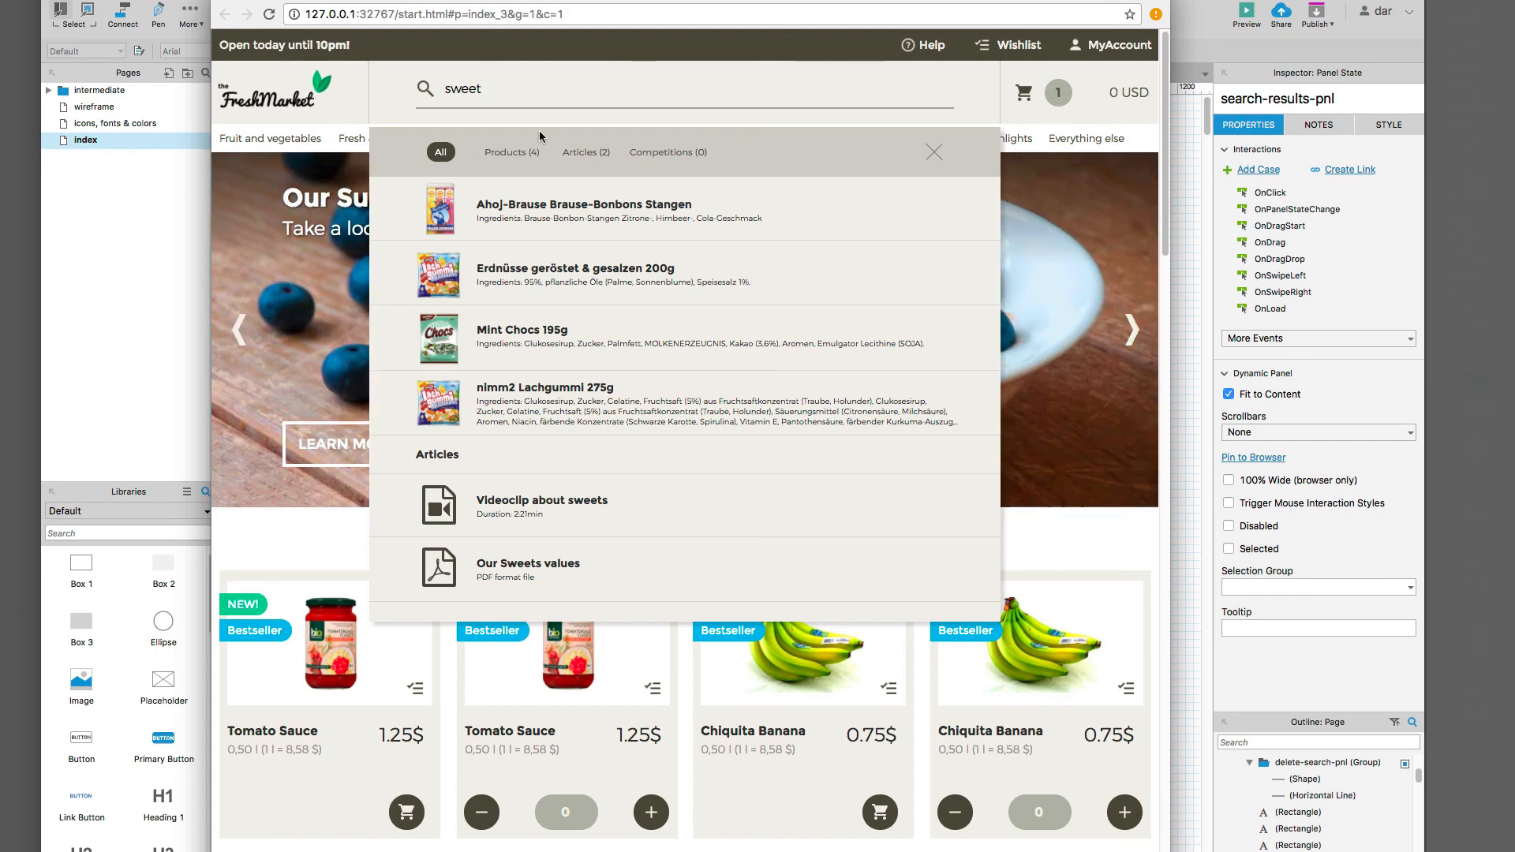
click(935, 156)
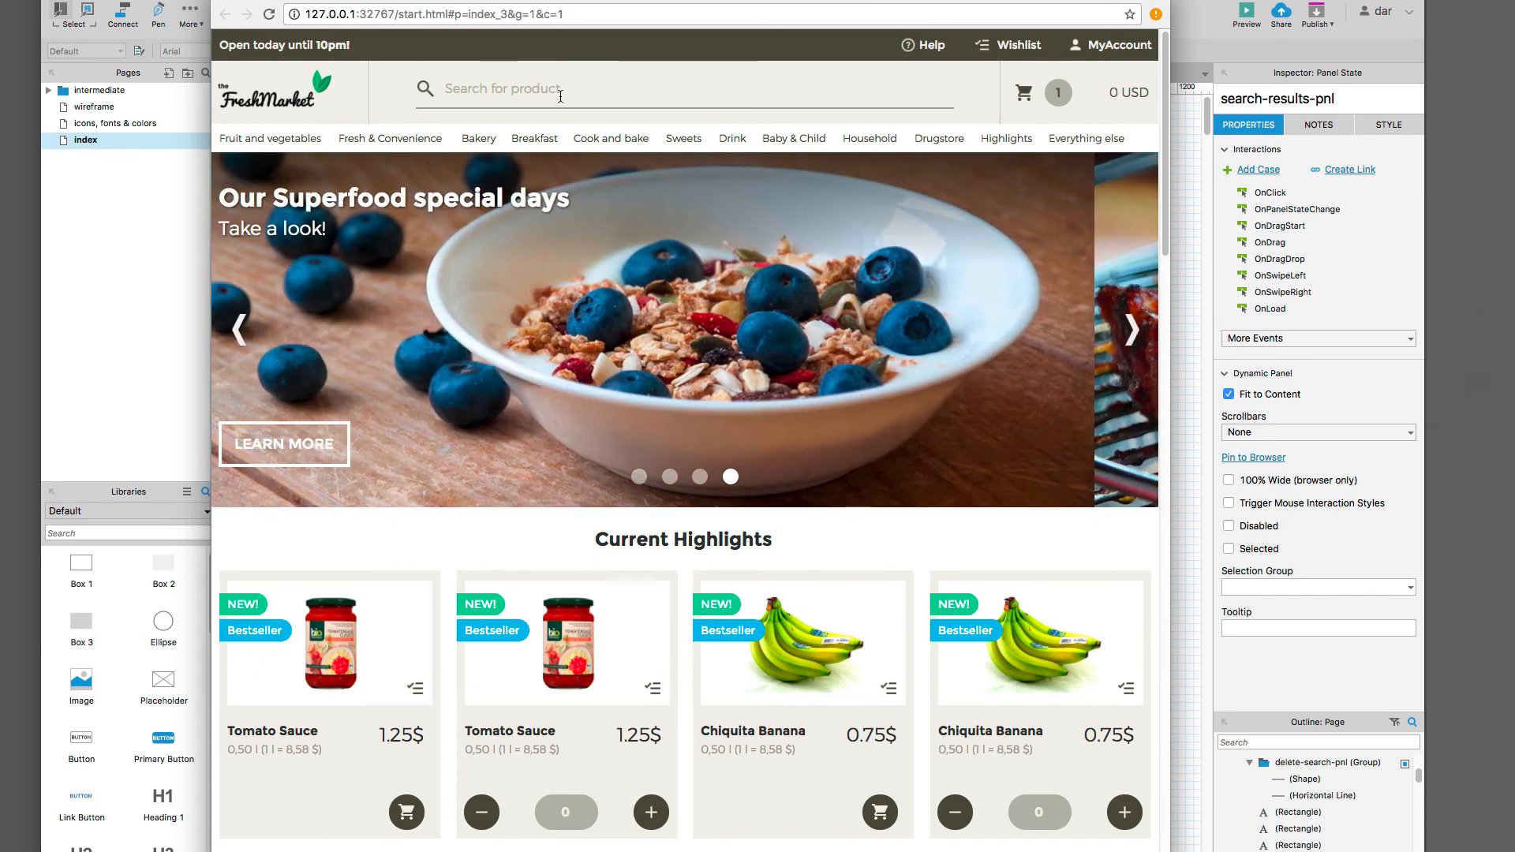
click(560, 96)
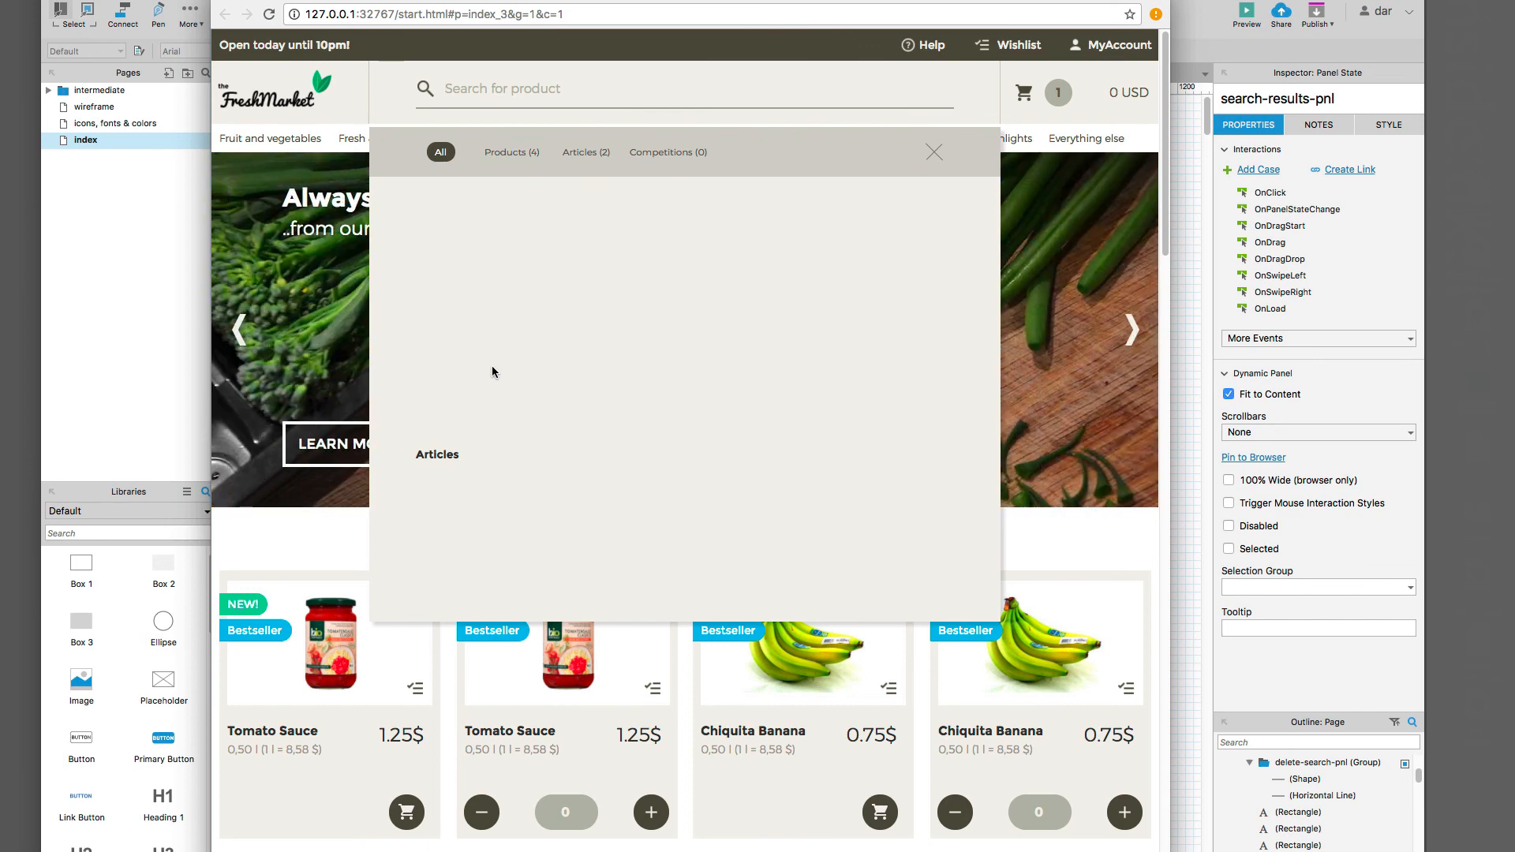
Step: Check the Articles heading in the reopened search dropdown, close it with the cross and return to Axure RP
drag(458, 454, 423, 458)
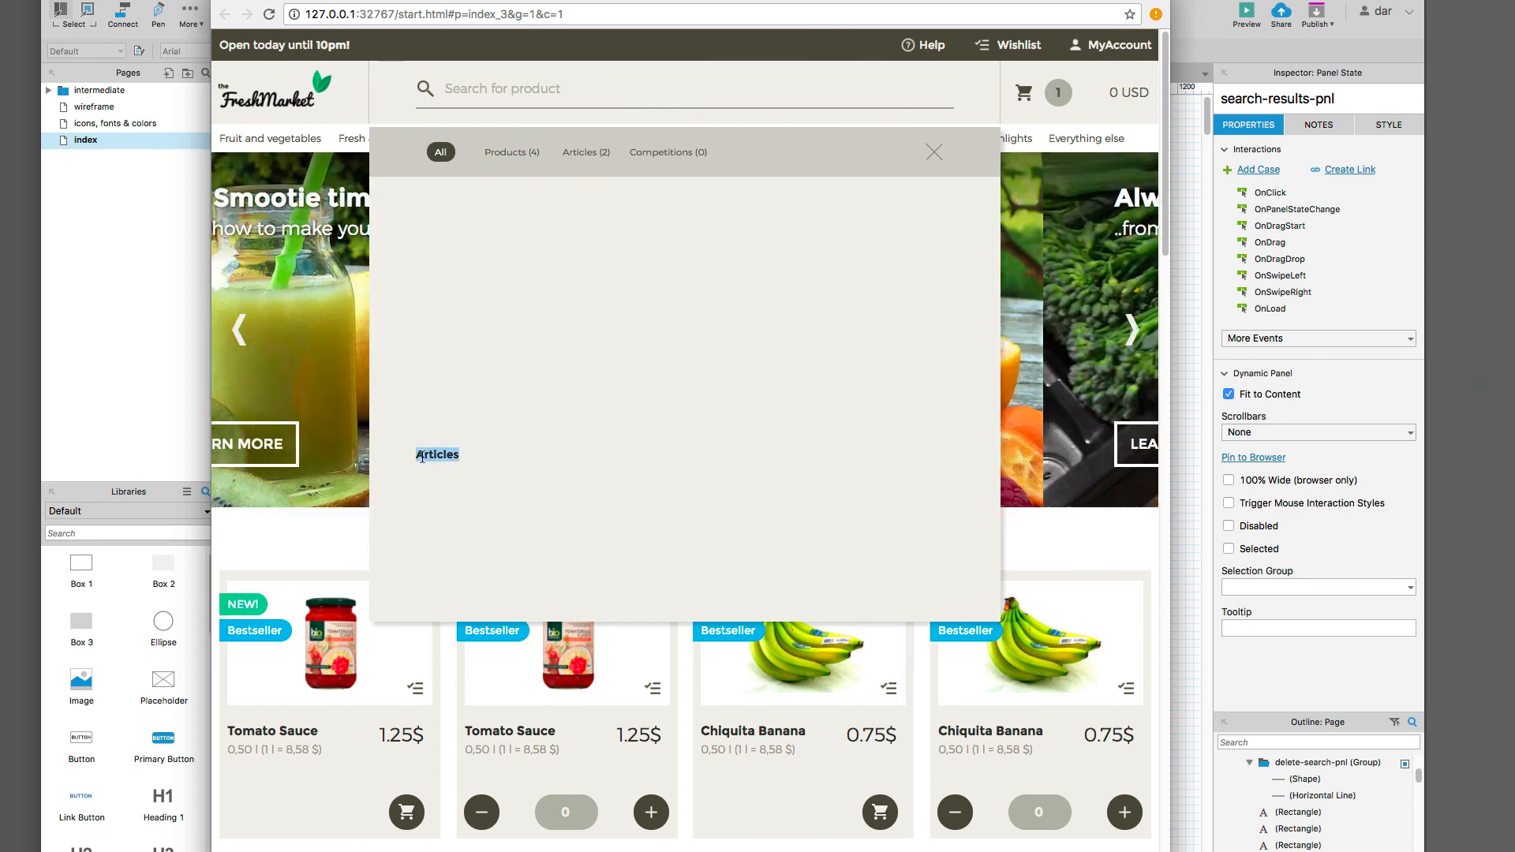
click(438, 457)
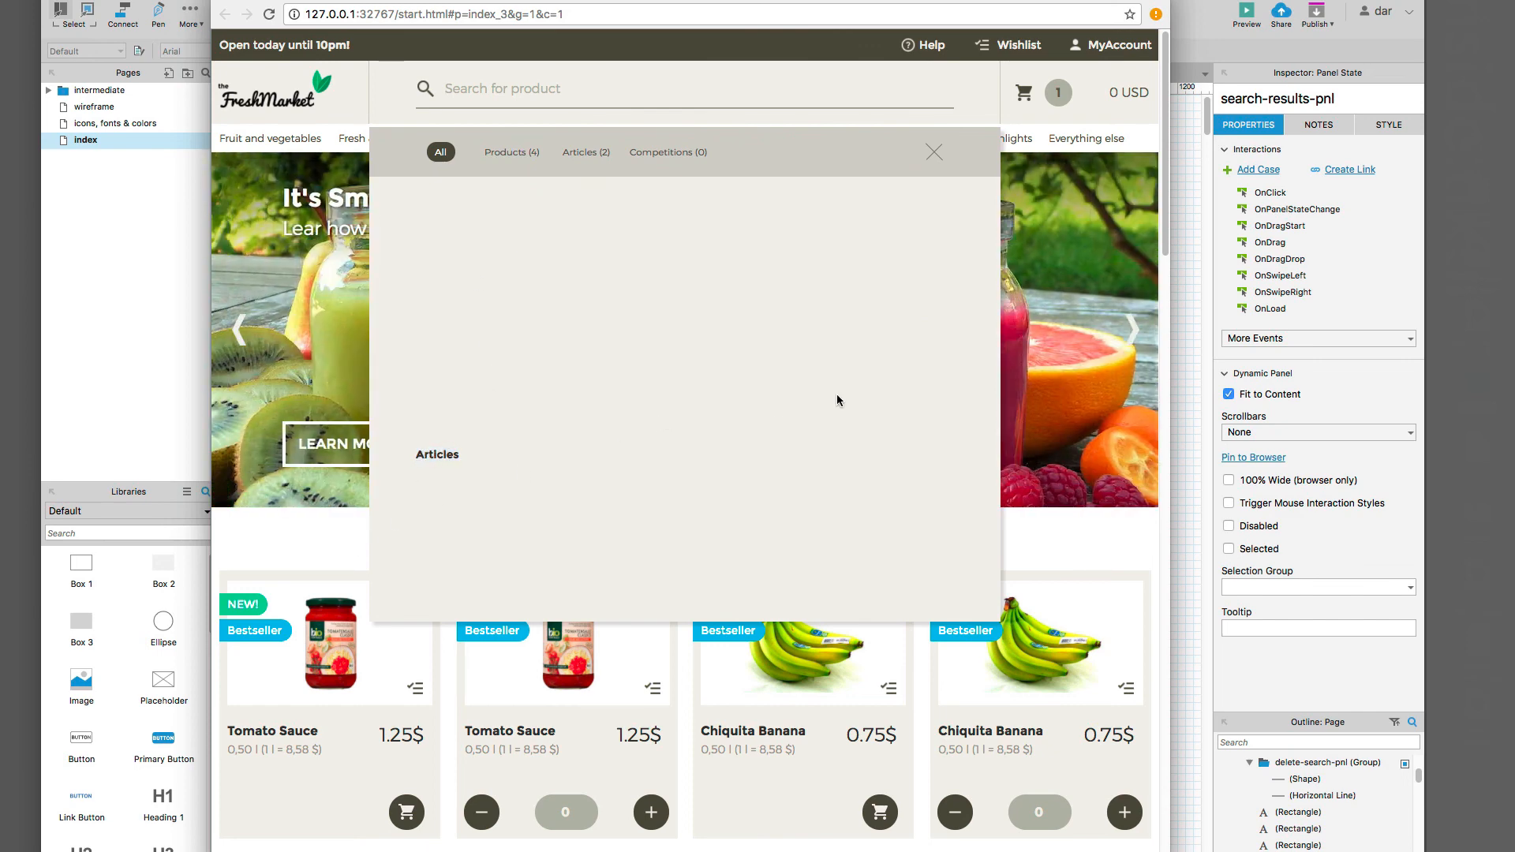
click(935, 152)
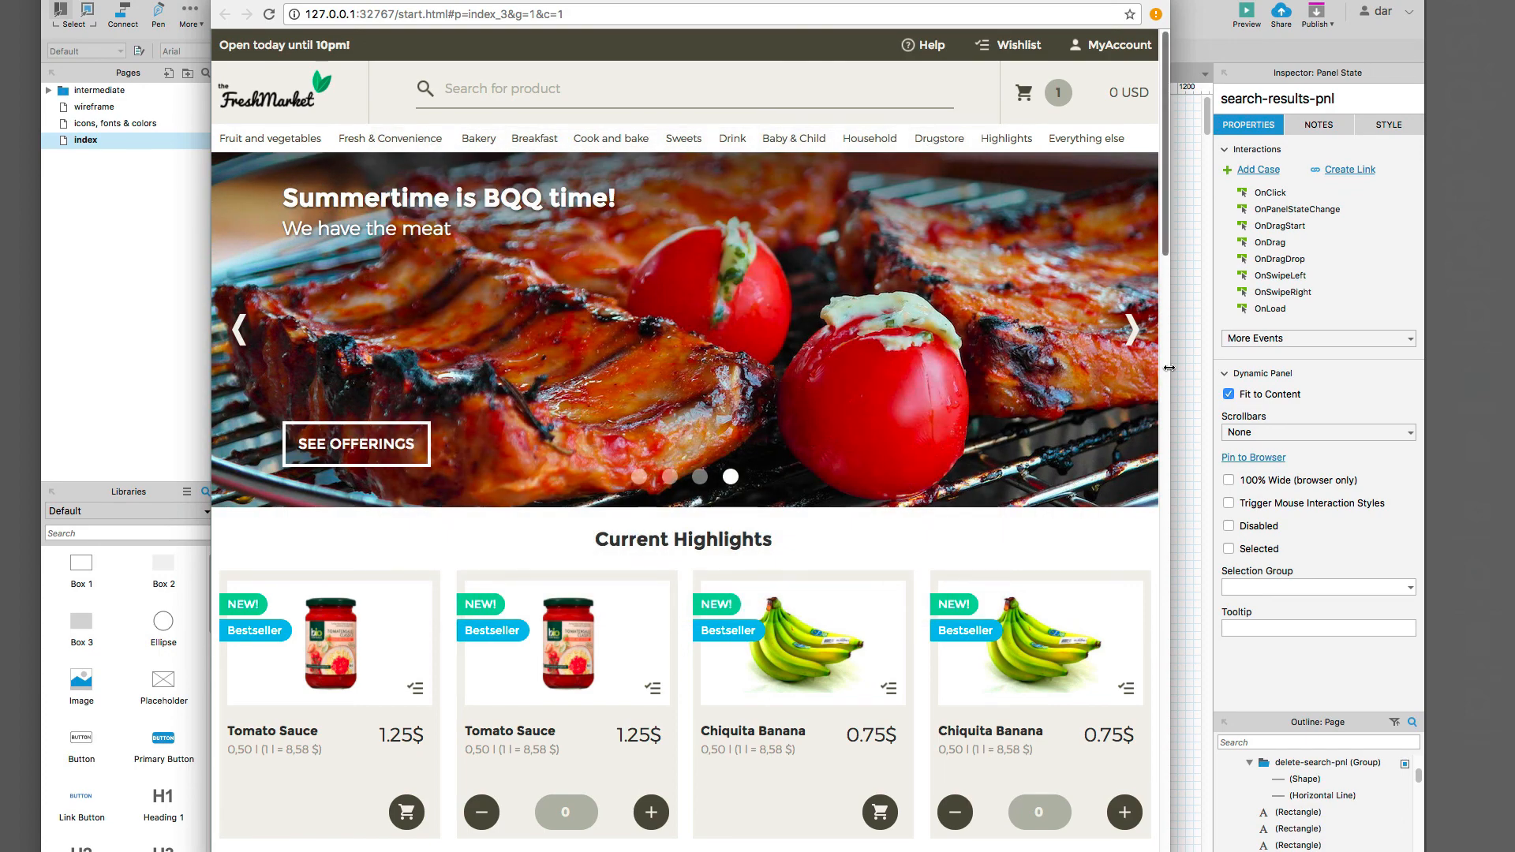
click(1193, 364)
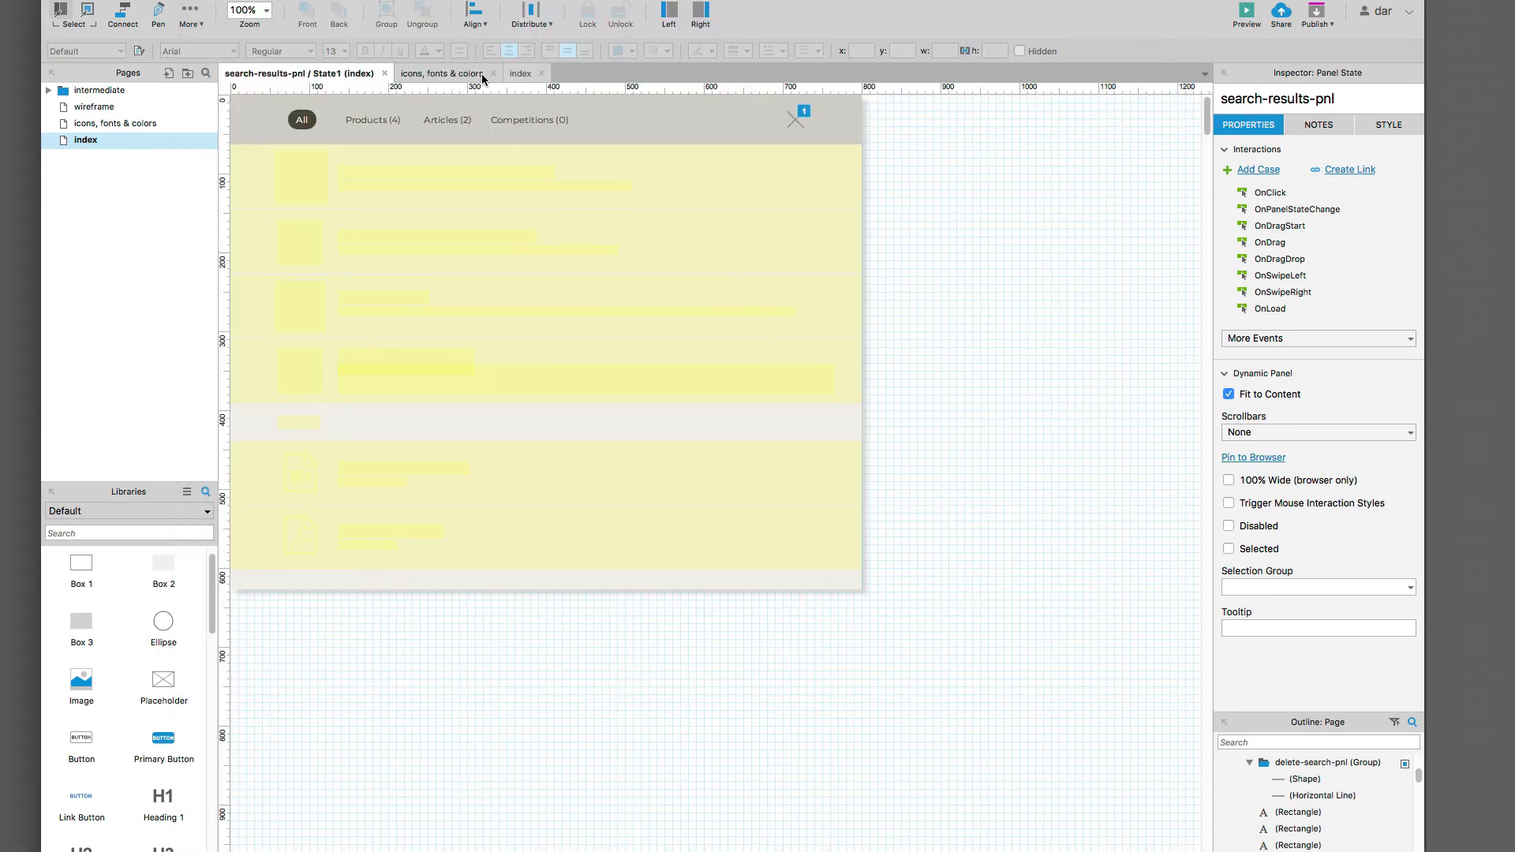
Step: In the cross's OnClick Case 1, filter the widgets by "article", set product-search-article-text to Hide and save the case
click(524, 76)
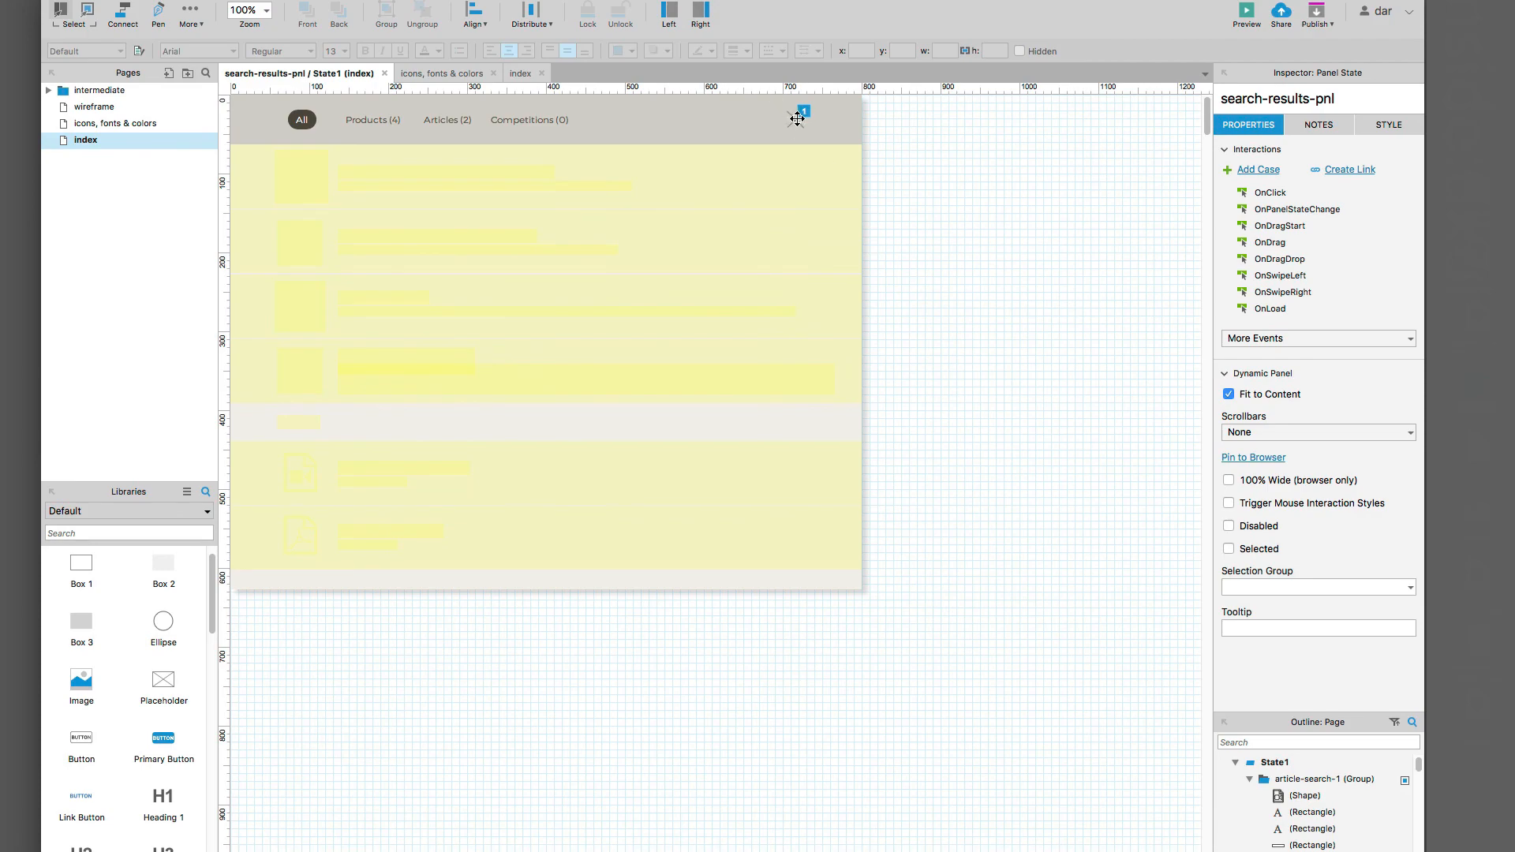
click(797, 118)
click(1290, 211)
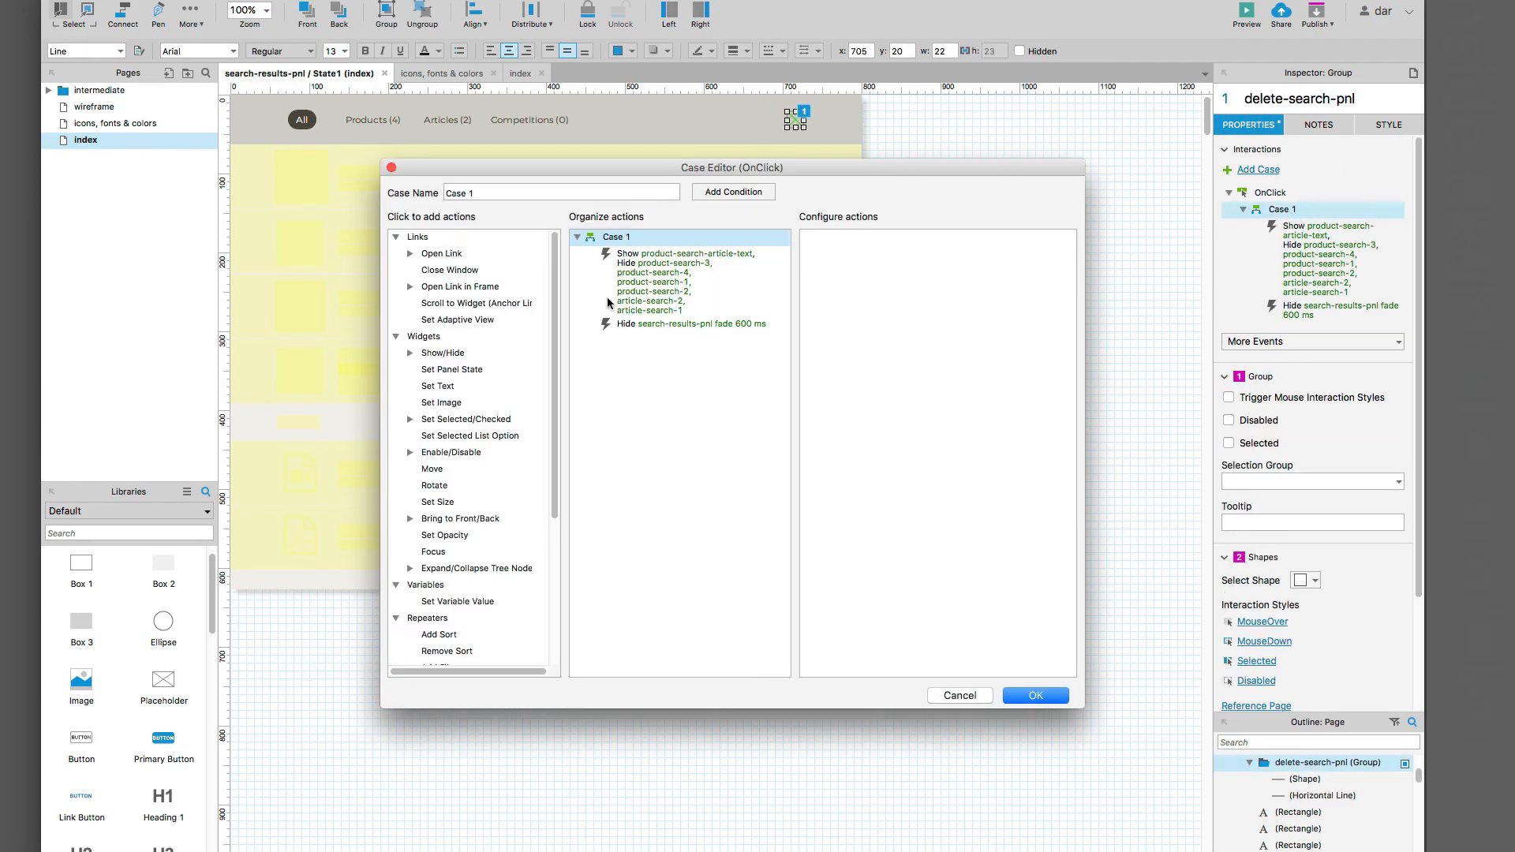
click(644, 258)
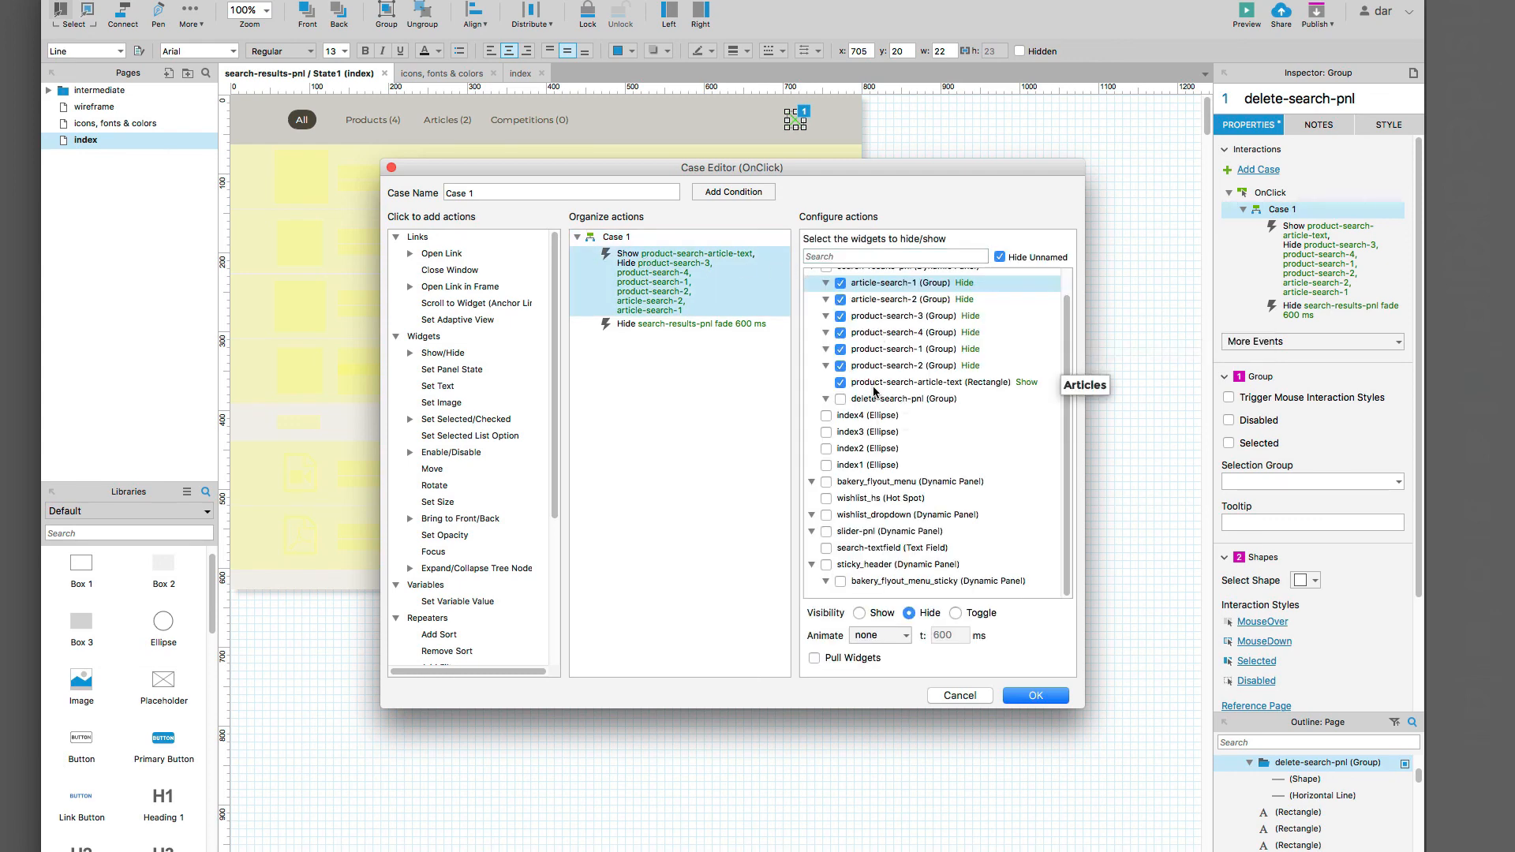
scroll(864, 371, up, 2)
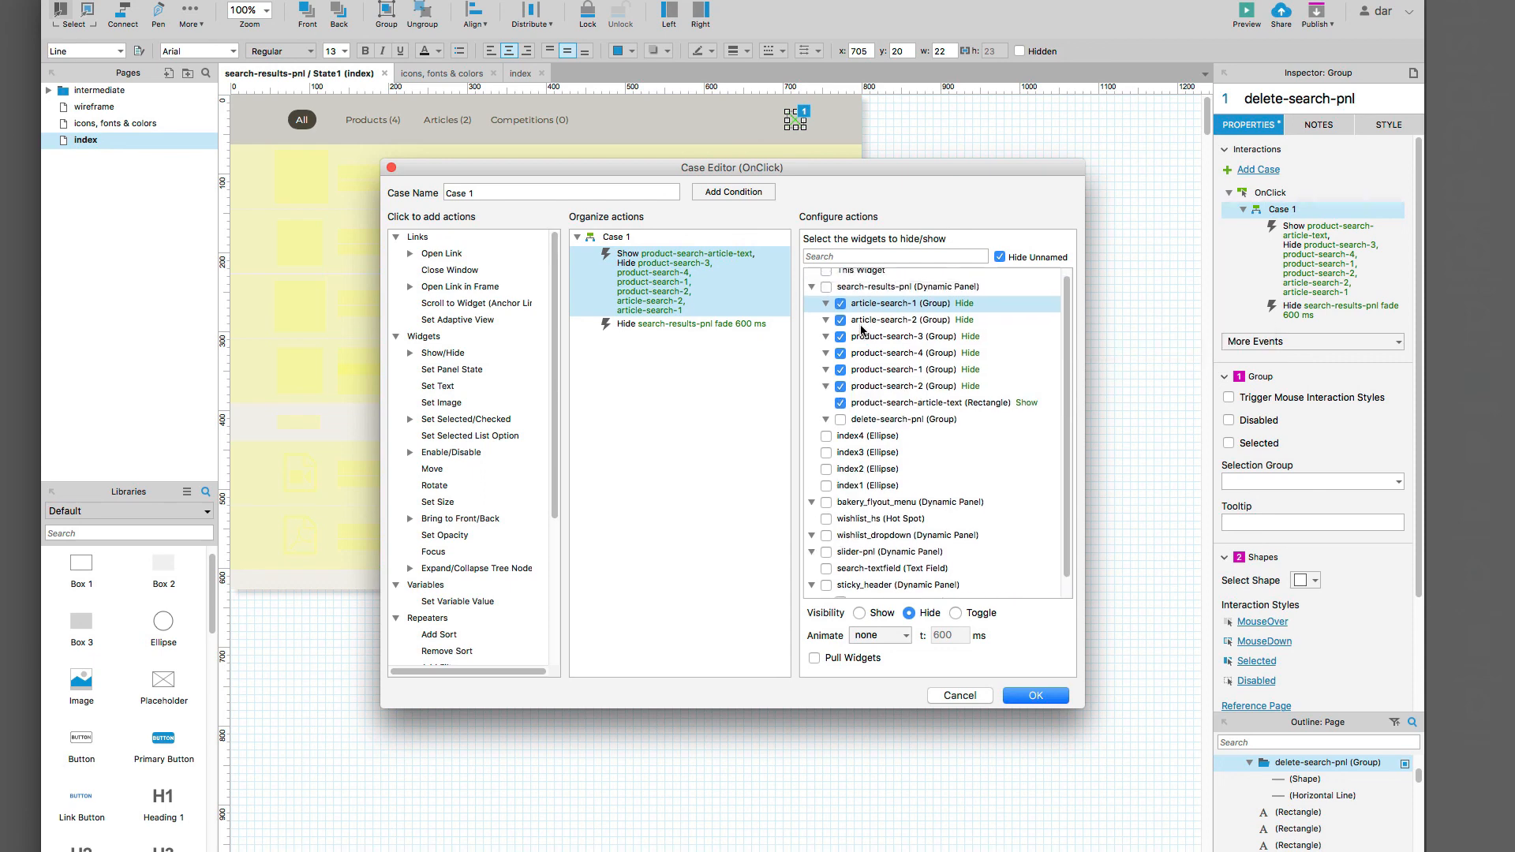
click(855, 258)
text(arti)
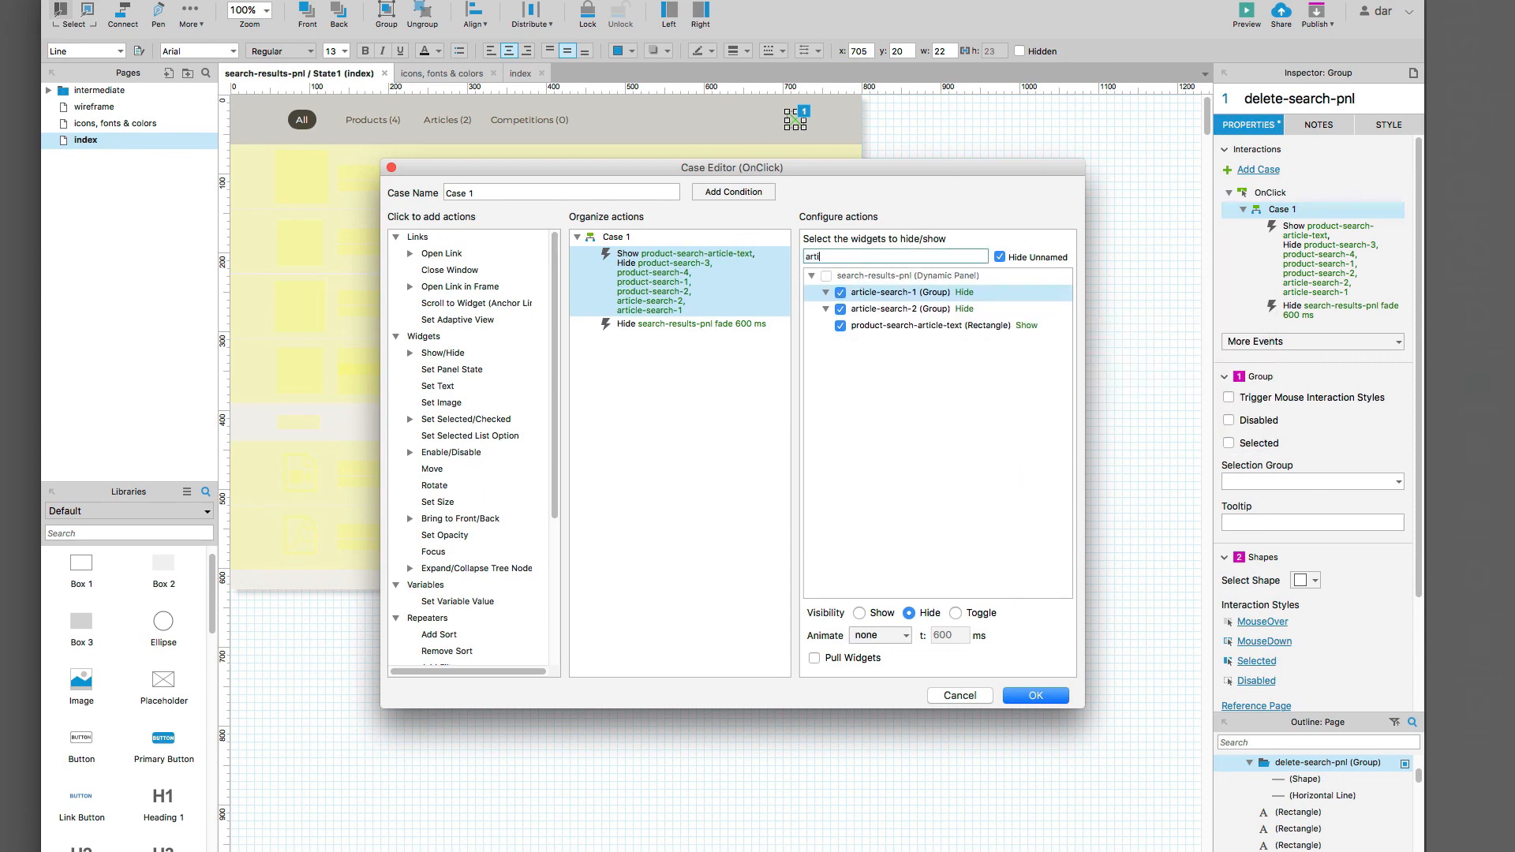
text(cles)
key(BackSpace)
click(939, 326)
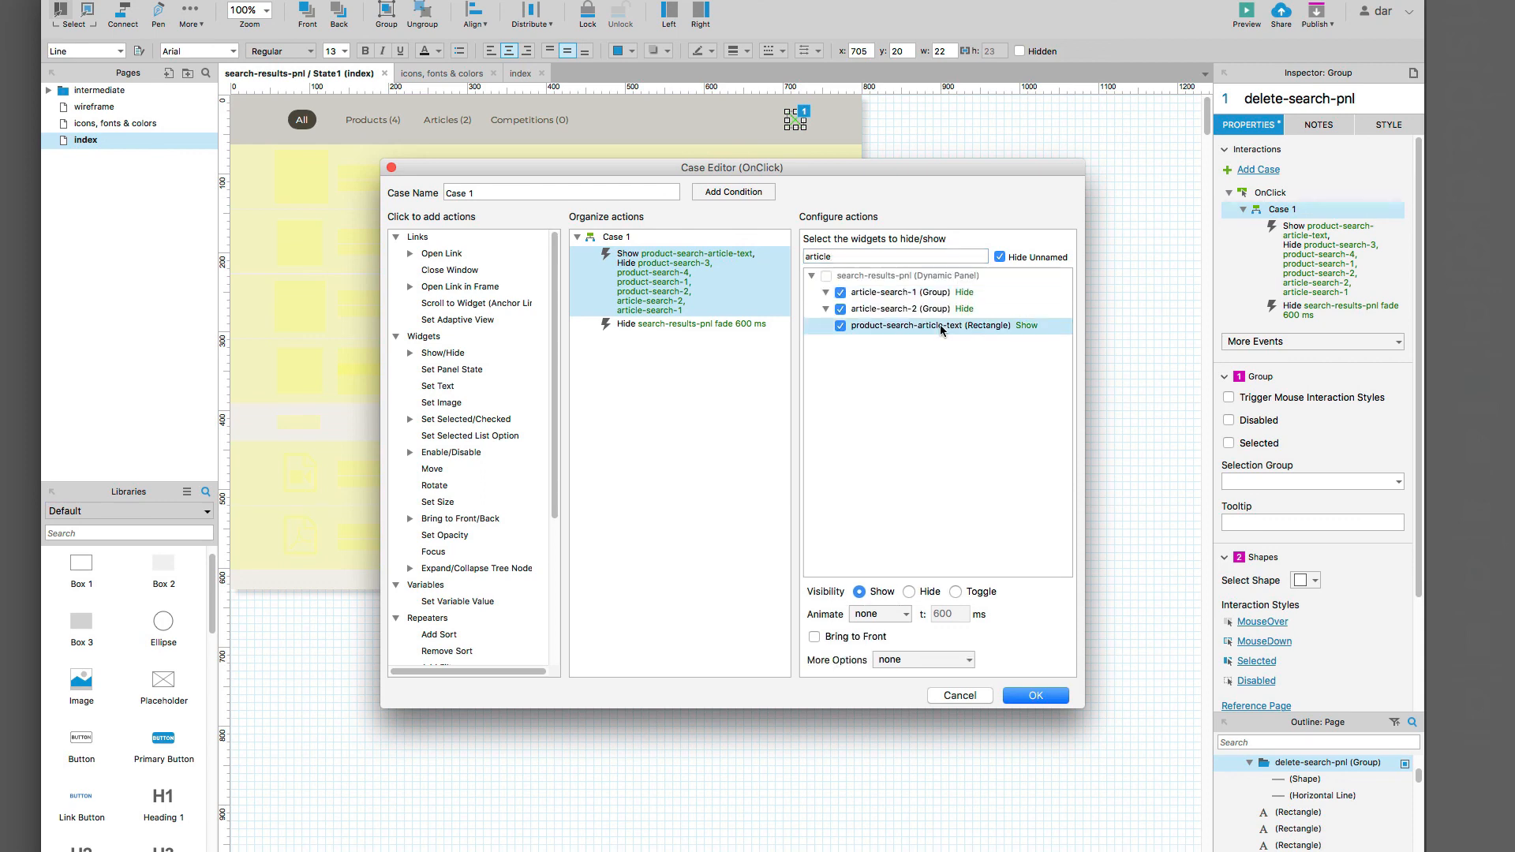
click(909, 593)
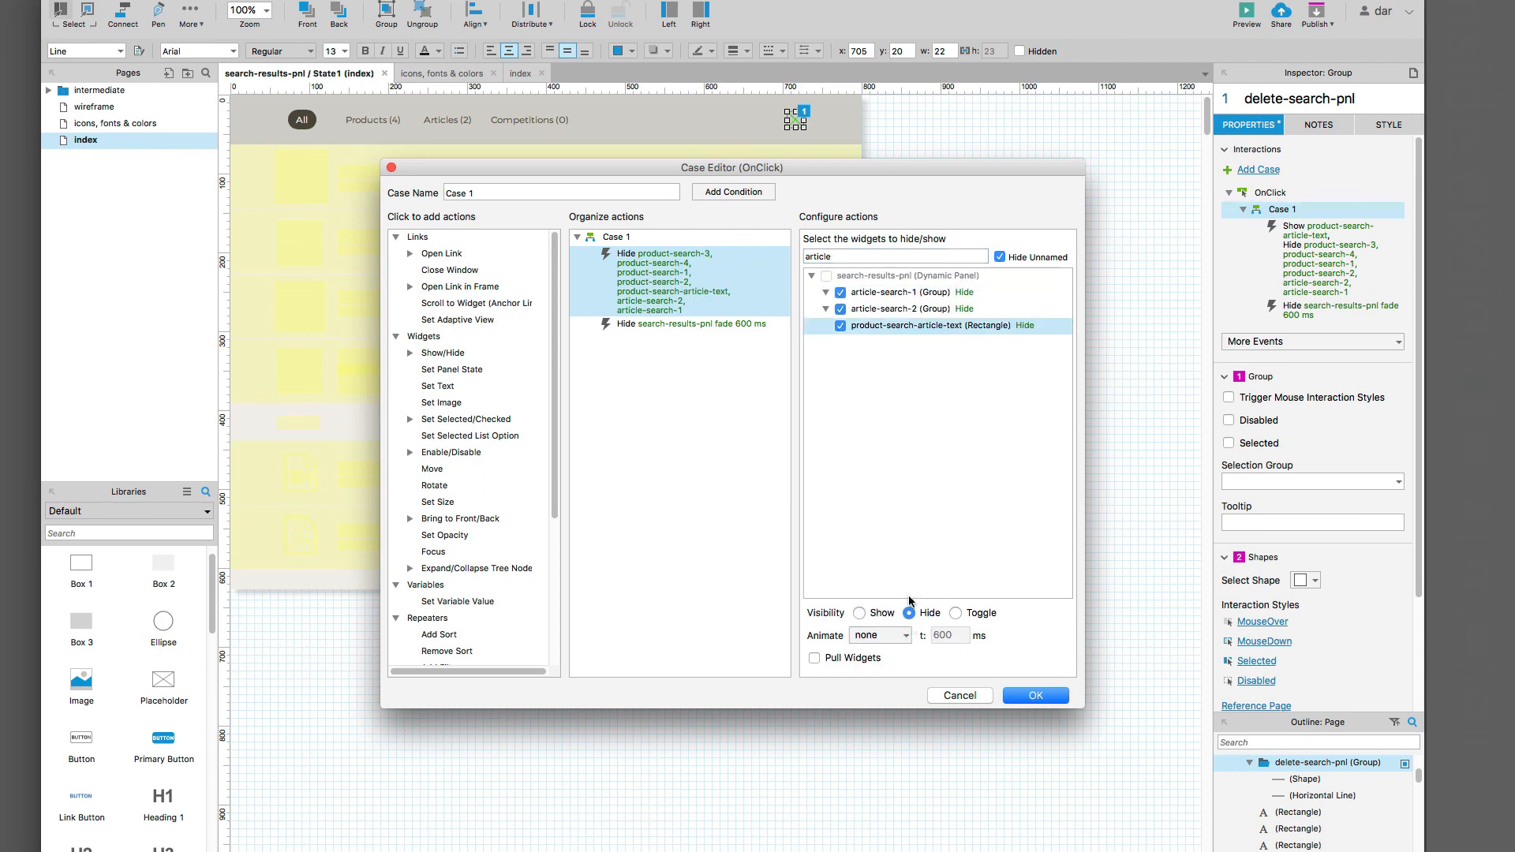
click(1018, 695)
Step: Reload the prototype in Google Chrome and test searching "sweet", closing with the cross, reopening the search field and closing it again
click(928, 256)
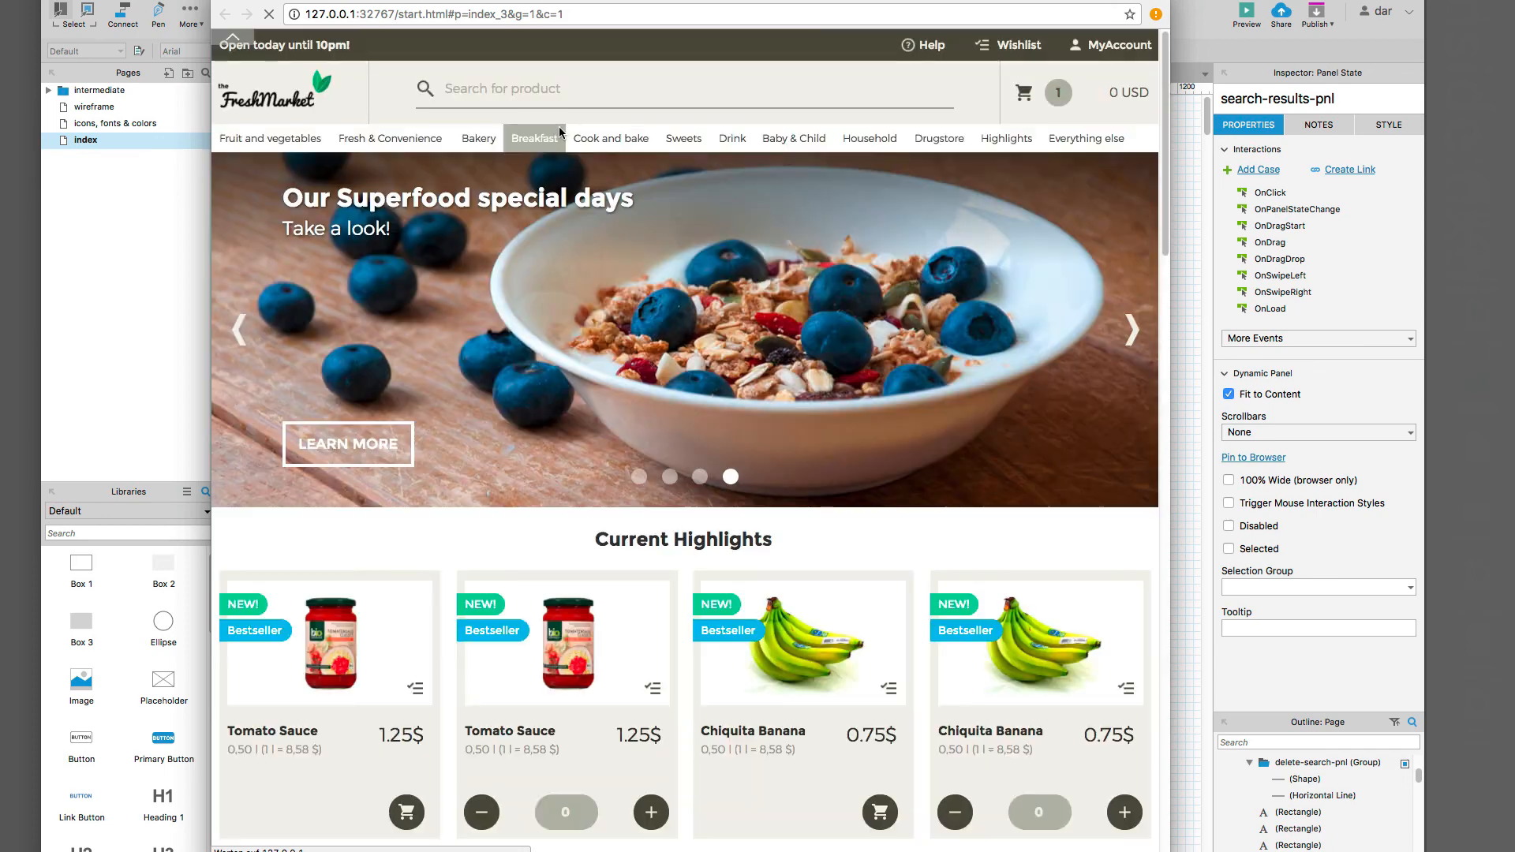
click(534, 90)
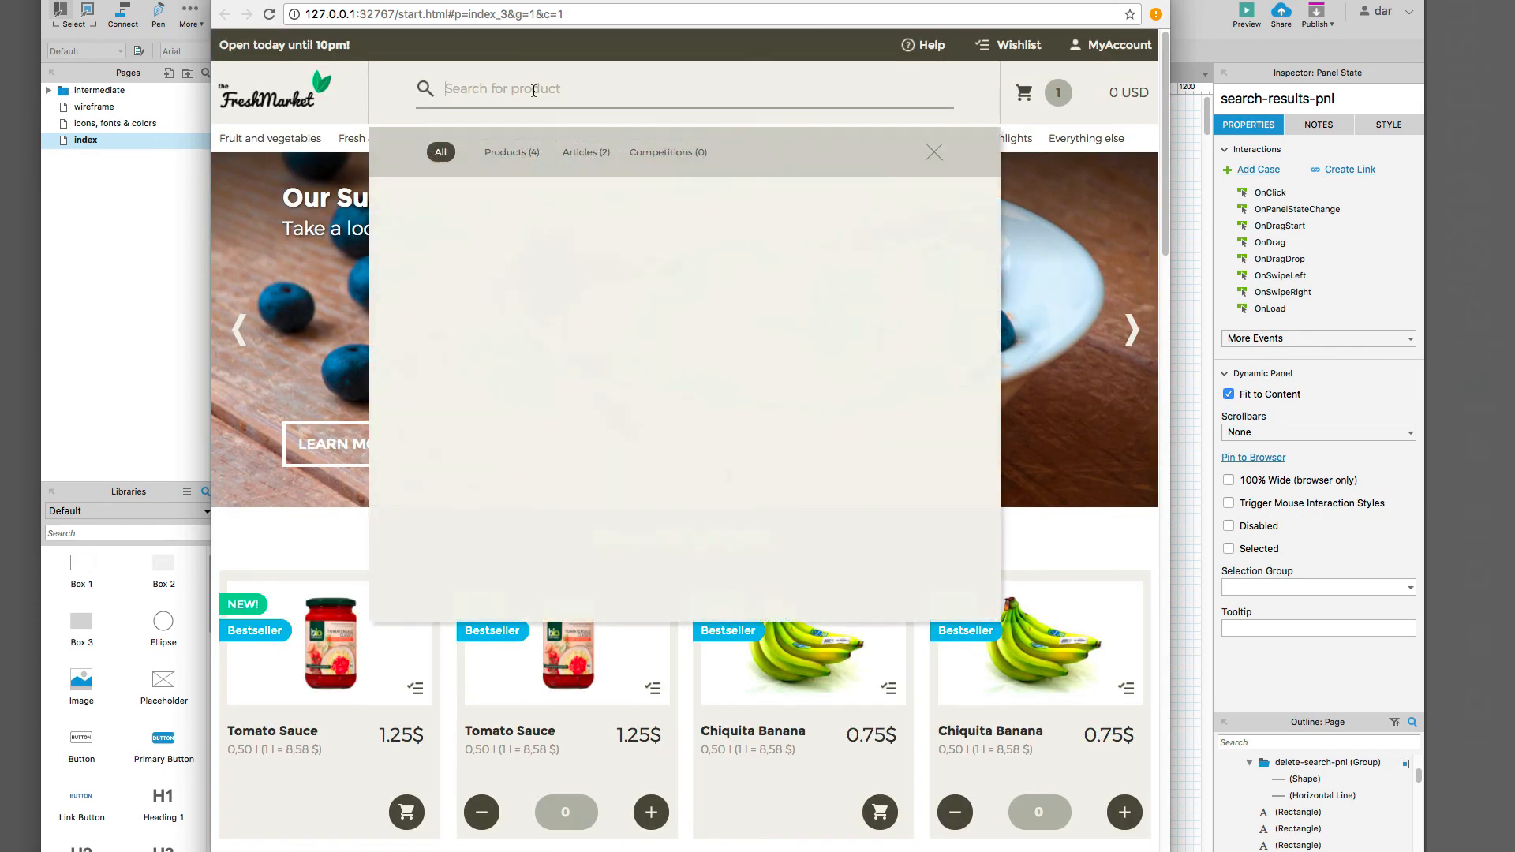
text(sweet)
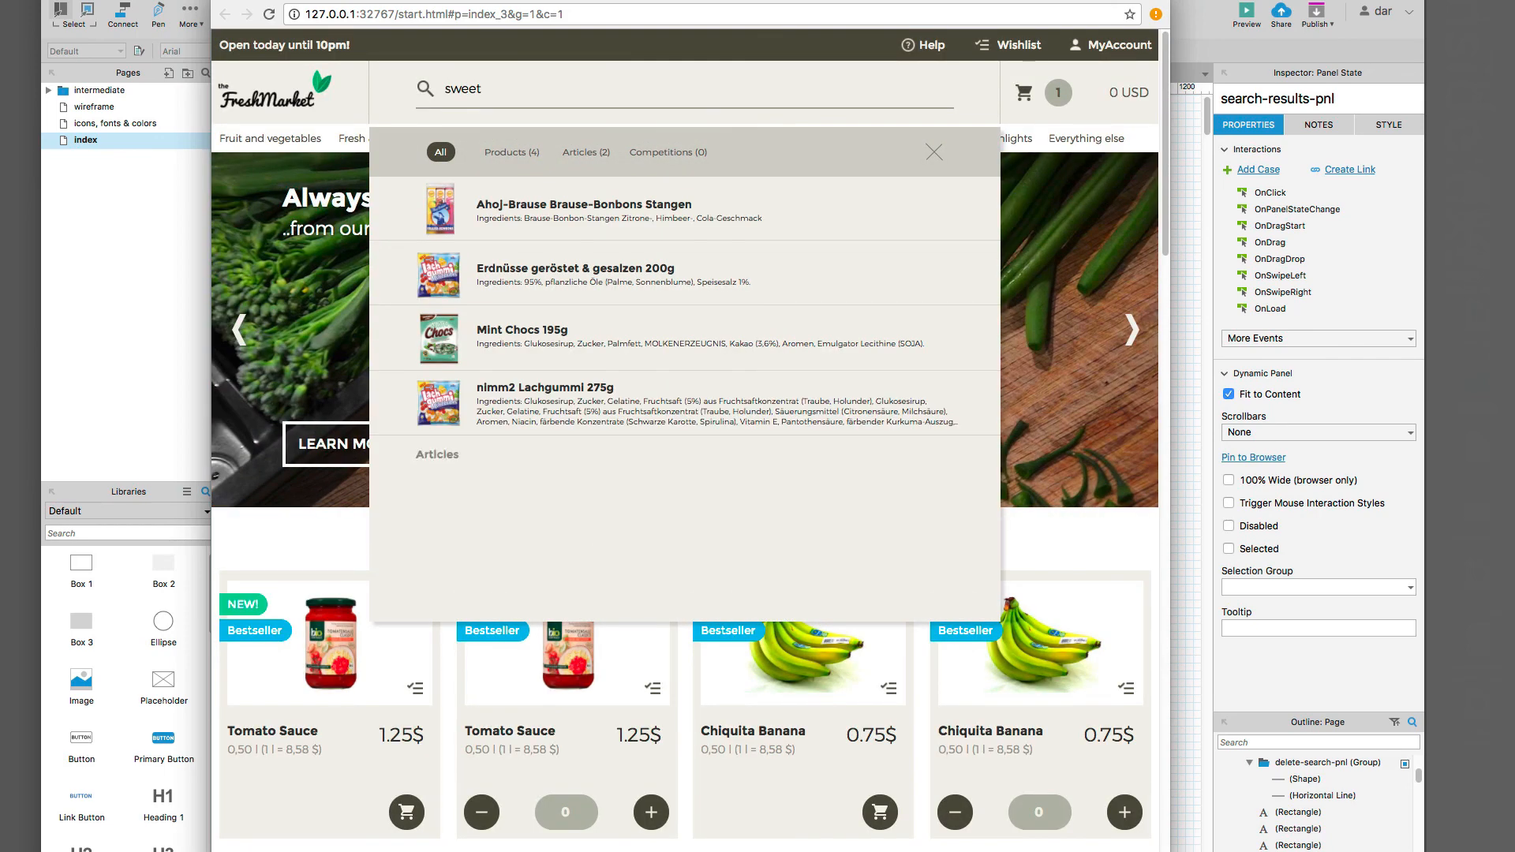
click(931, 151)
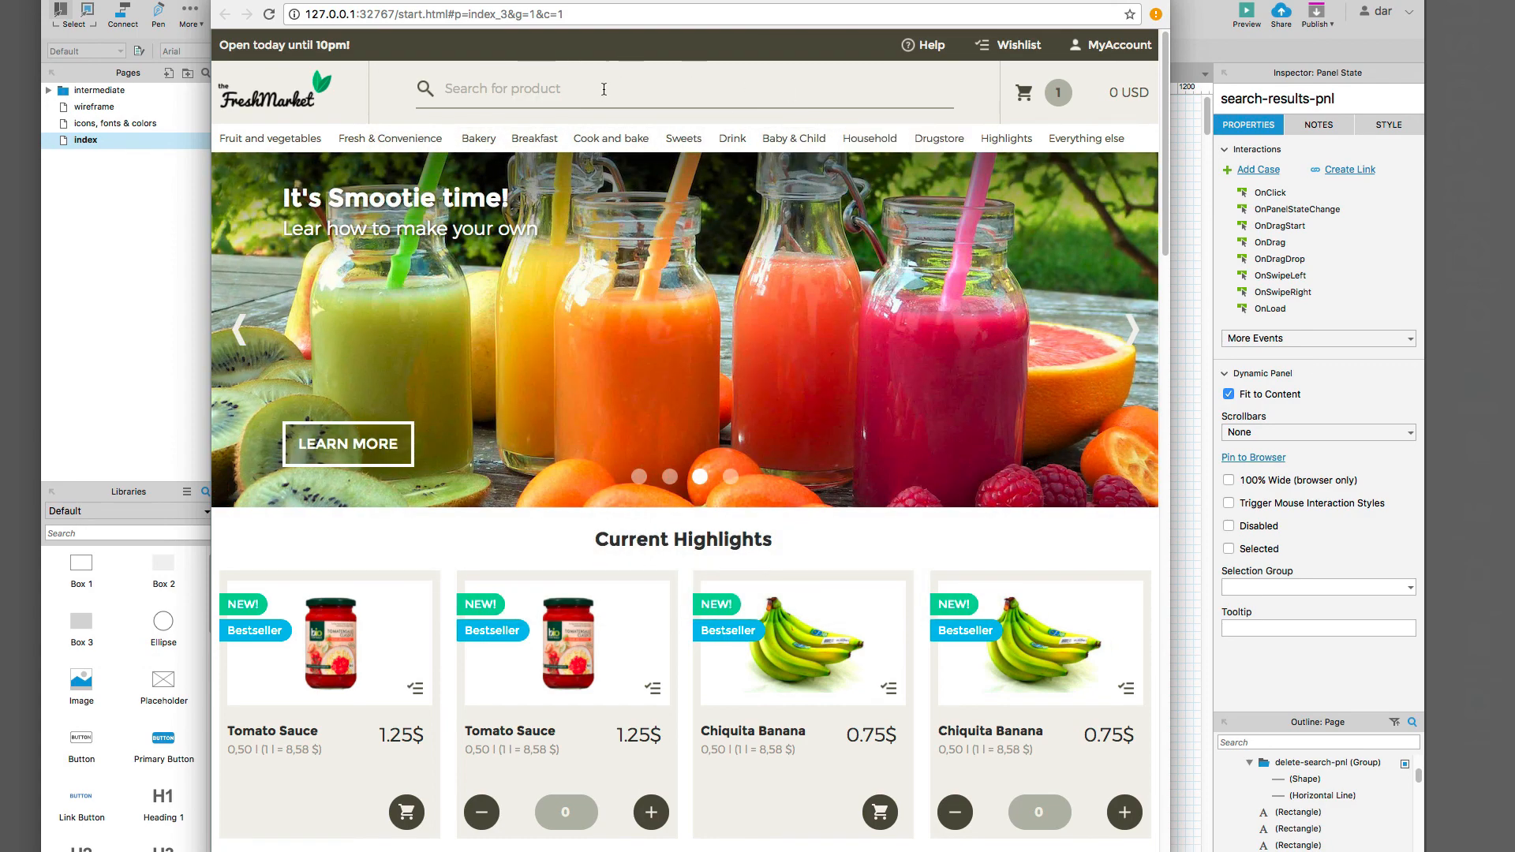
click(573, 88)
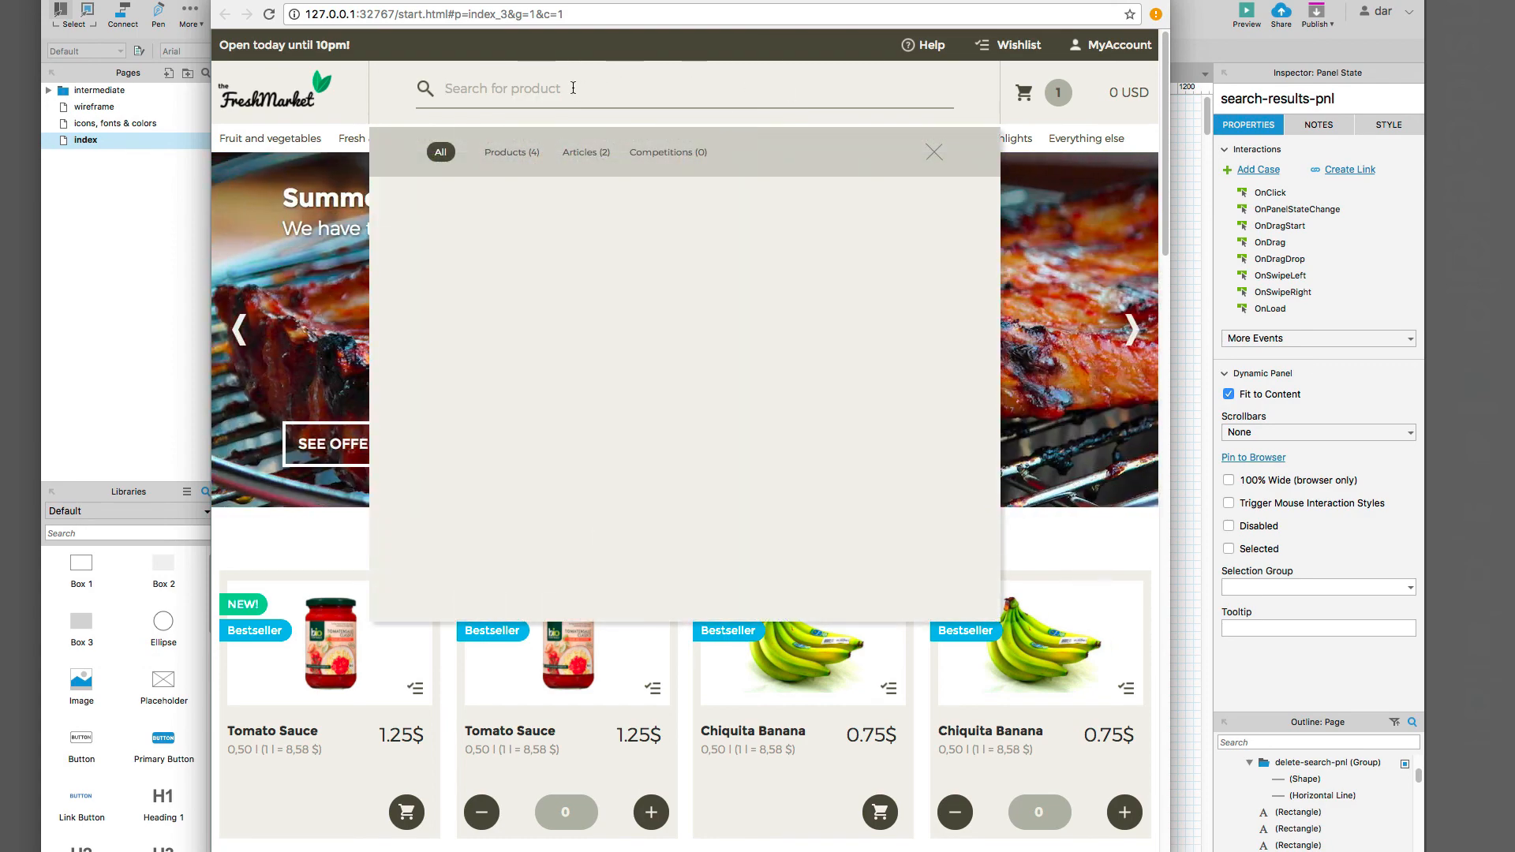
click(928, 161)
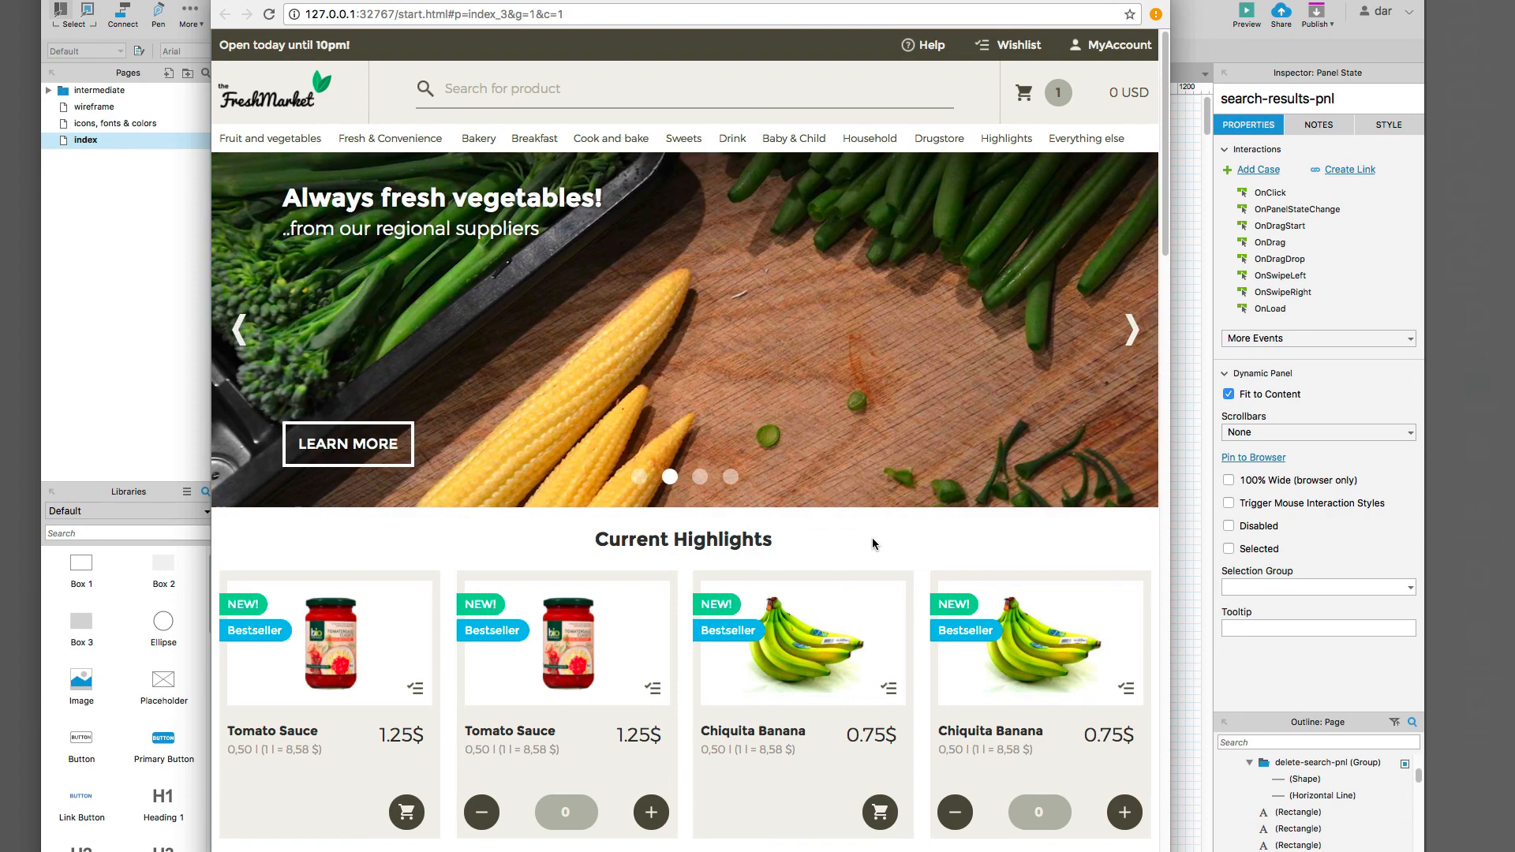
Step: Look through the whole FreshMarket home page down to the footer and return to its header
scroll(873, 543, down, 5)
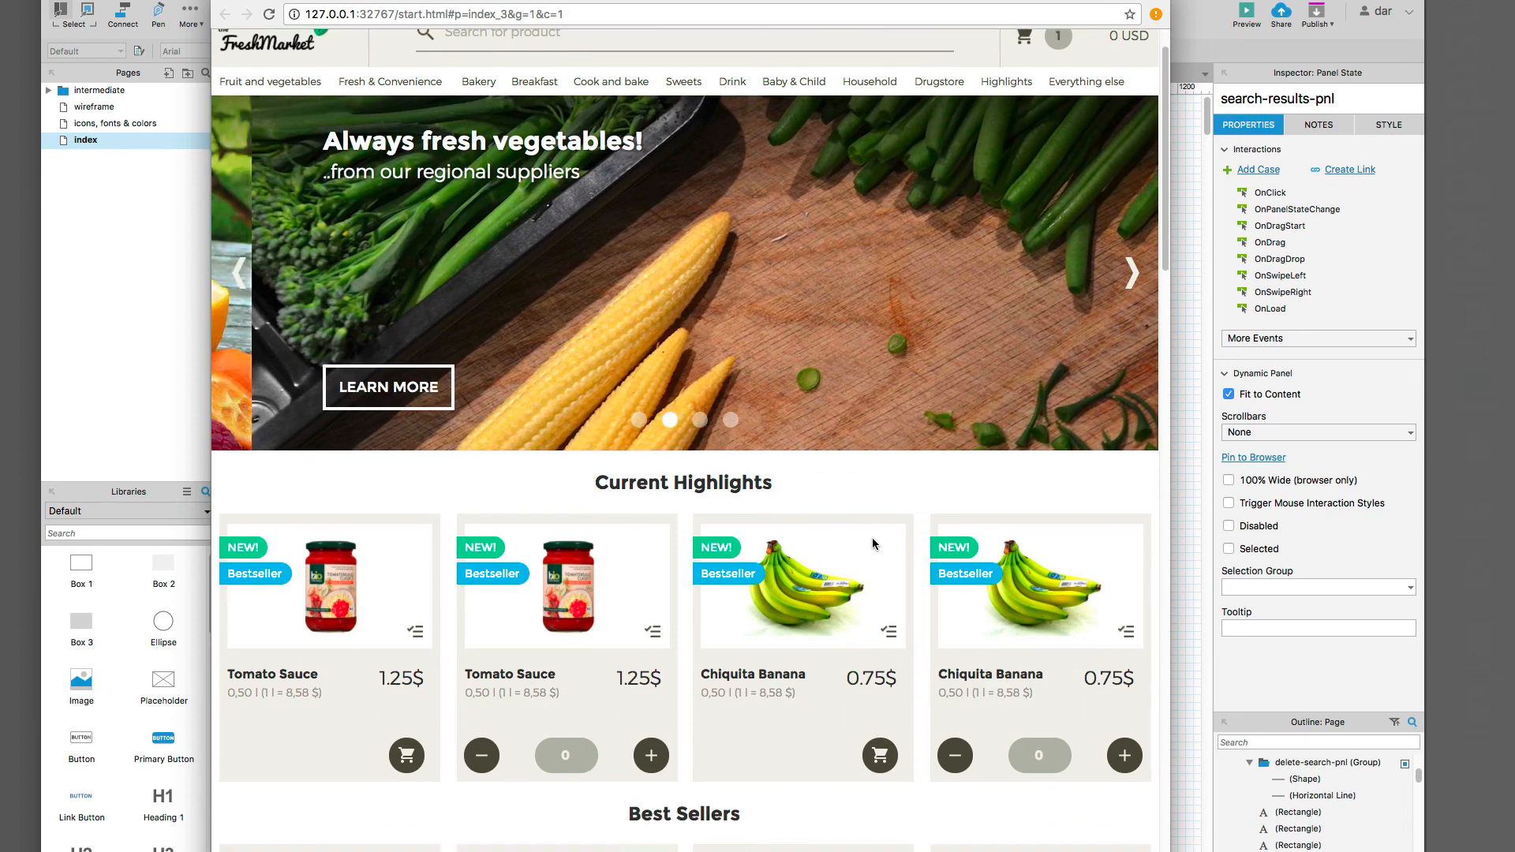
scroll(873, 538, down, 7)
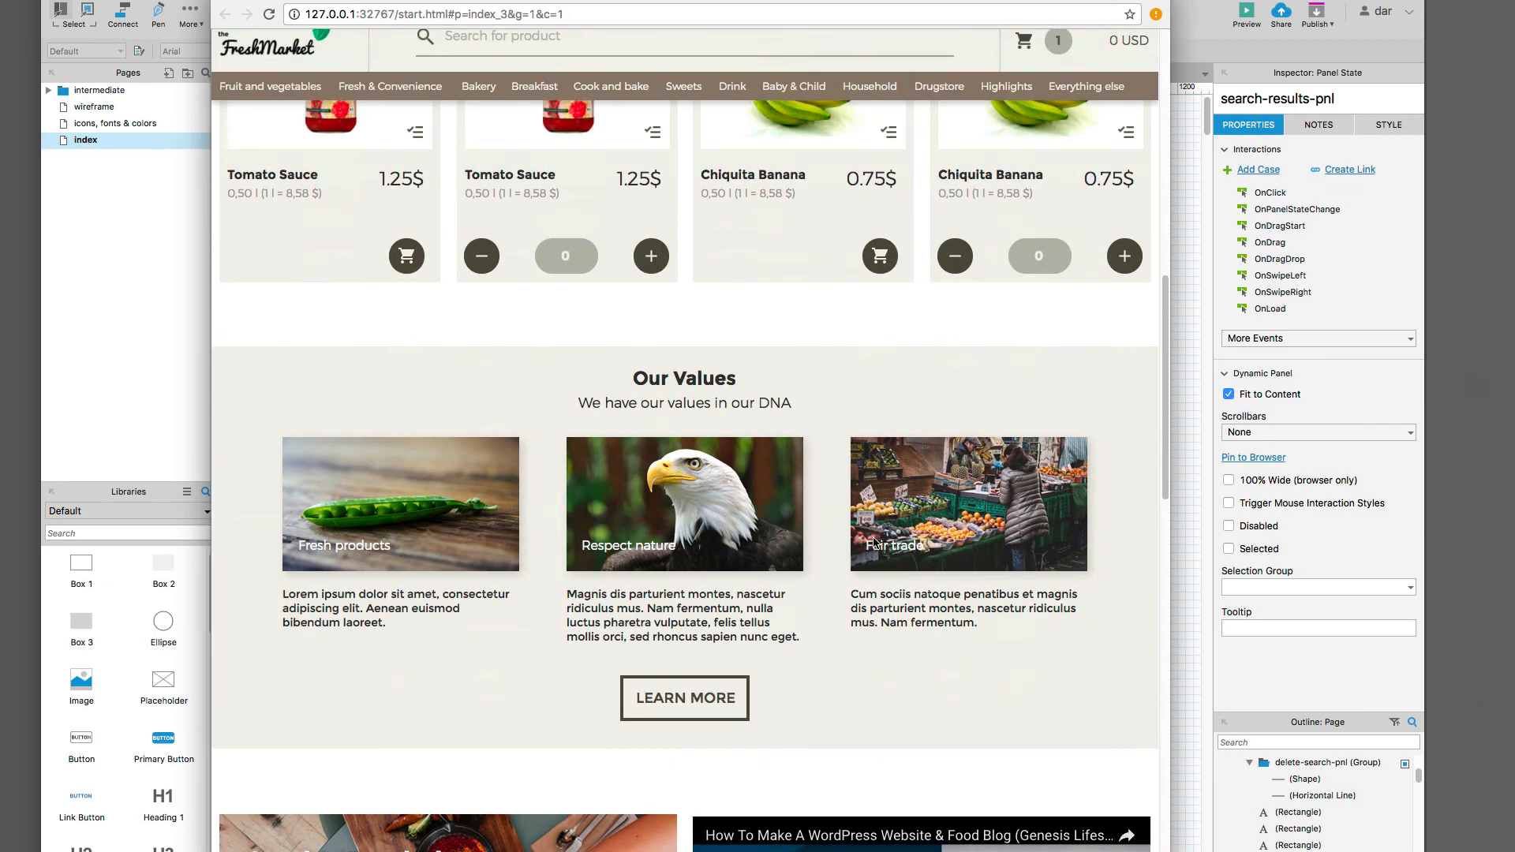
scroll(873, 543, down, 8)
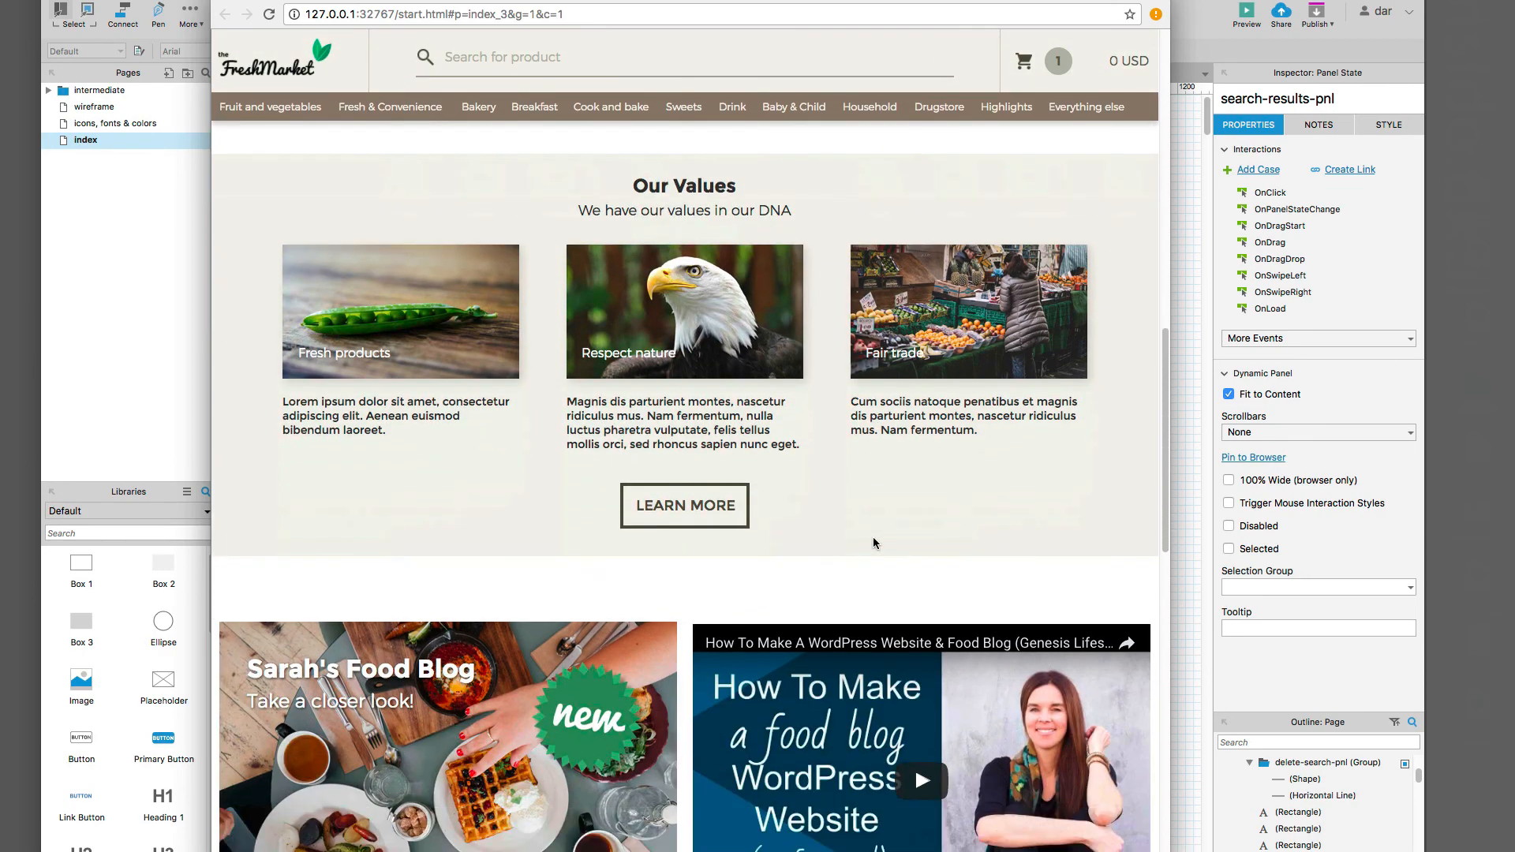
scroll(873, 543, down, 4)
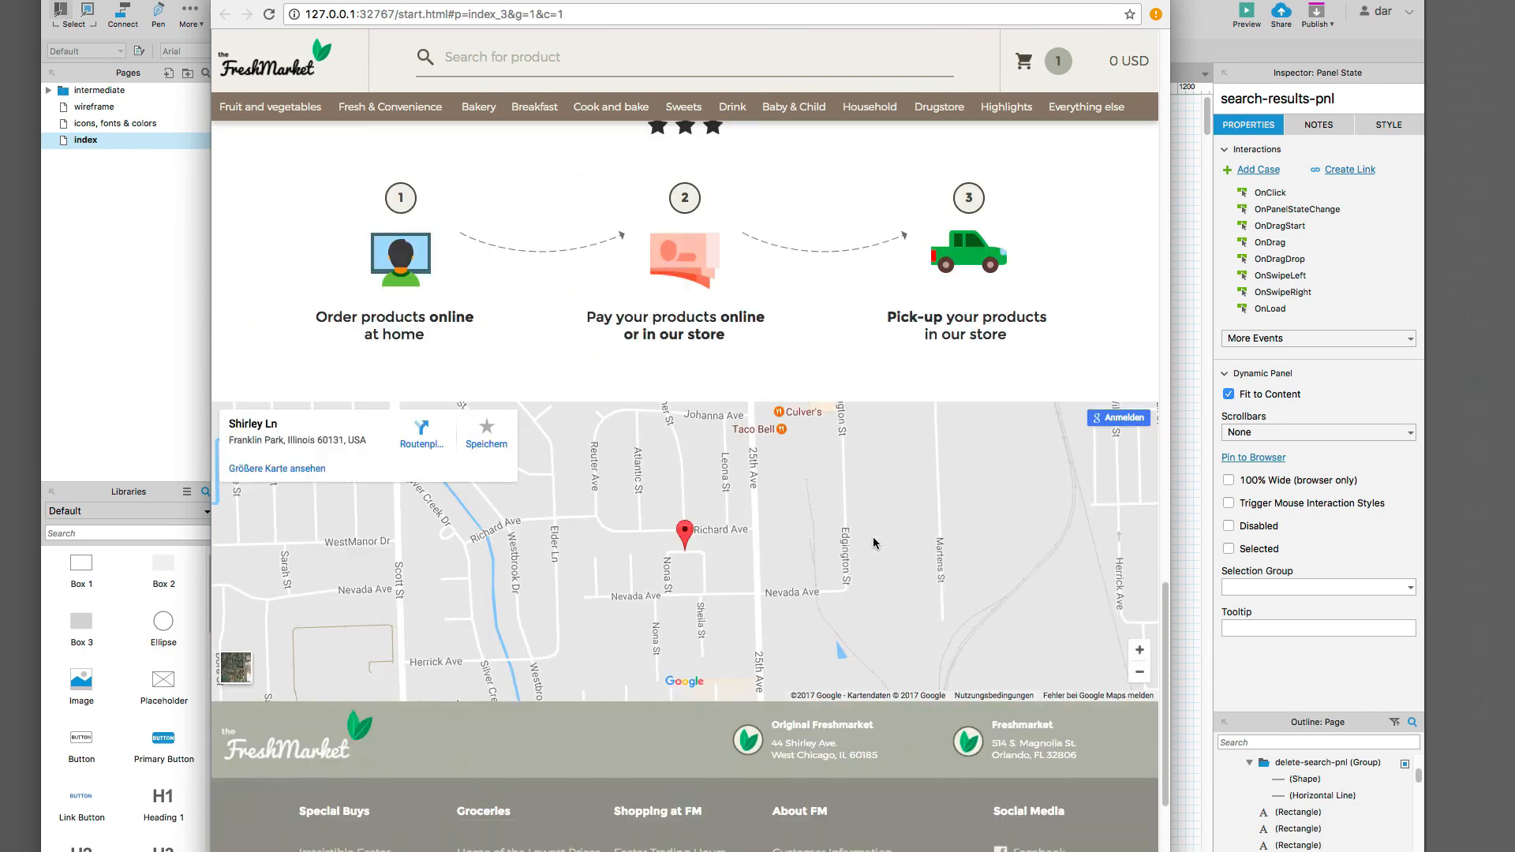
scroll(852, 348, up, 15)
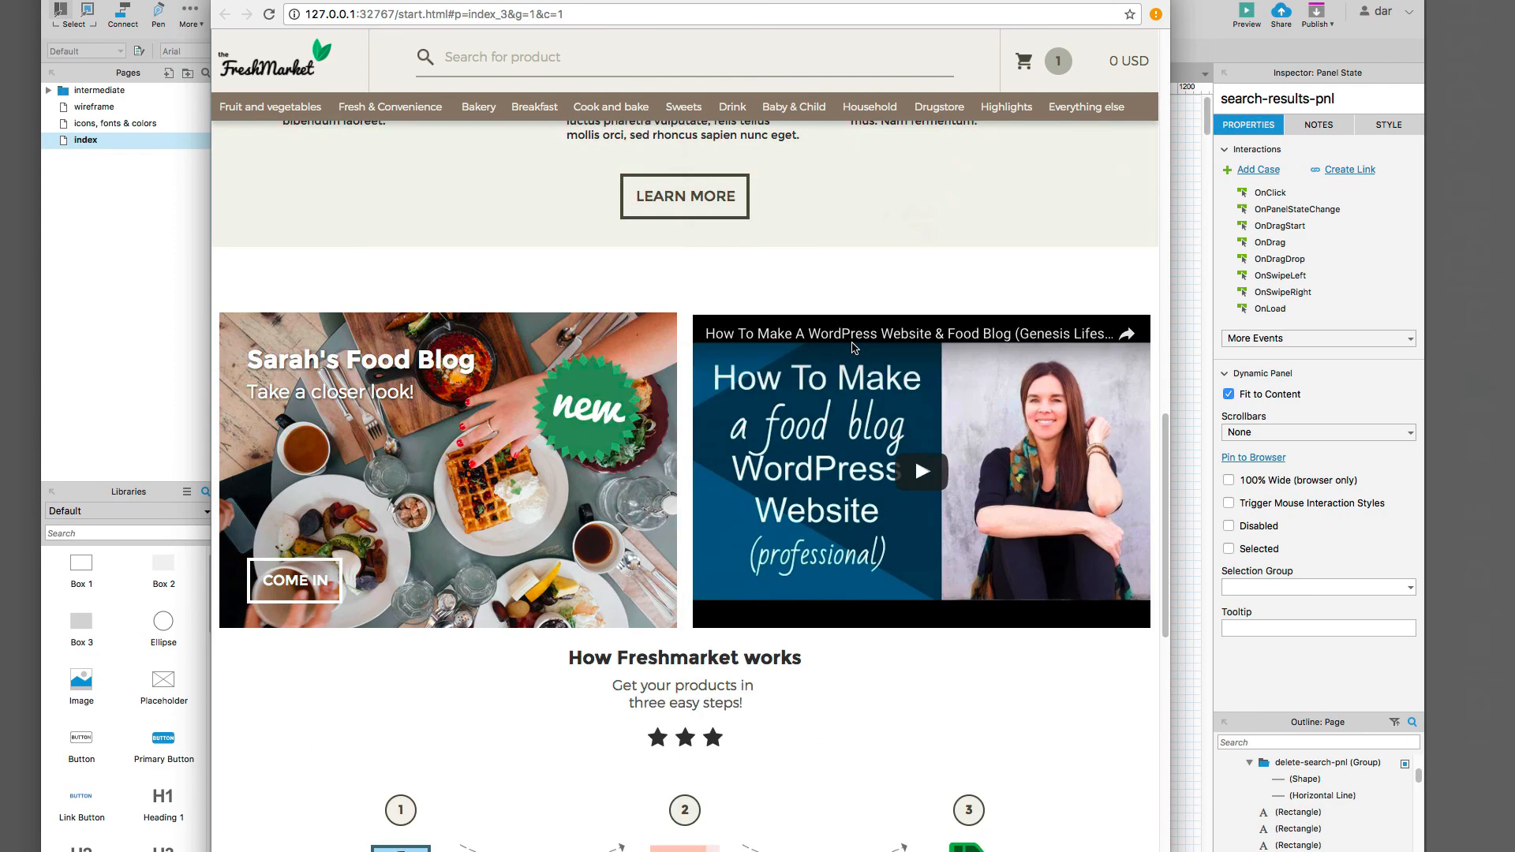
scroll(852, 348, up, 10)
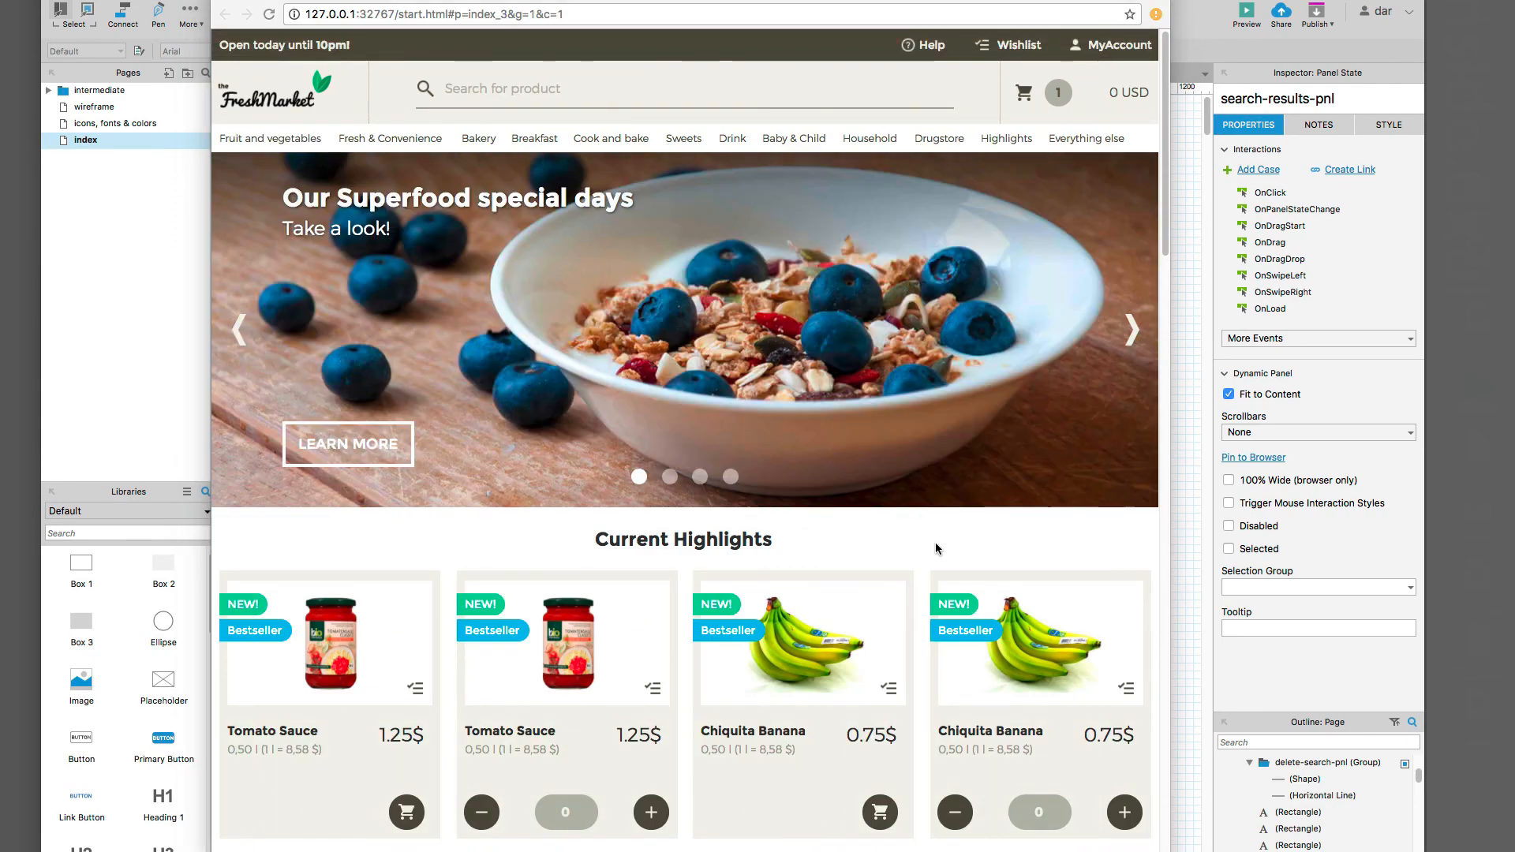